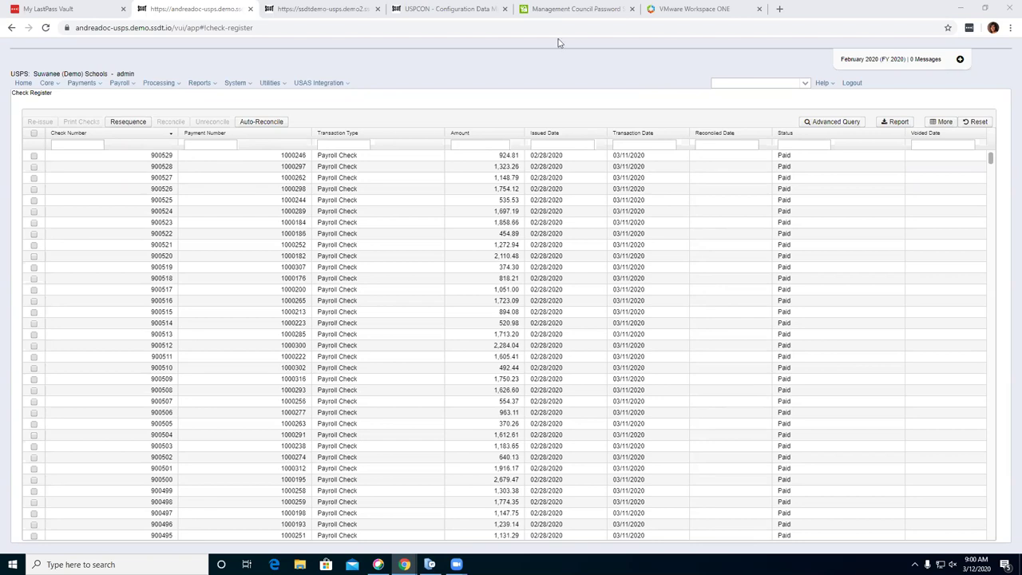
# Step: Bring up the payment functions and scroll through the check register
pyautogui.click(100, 86)
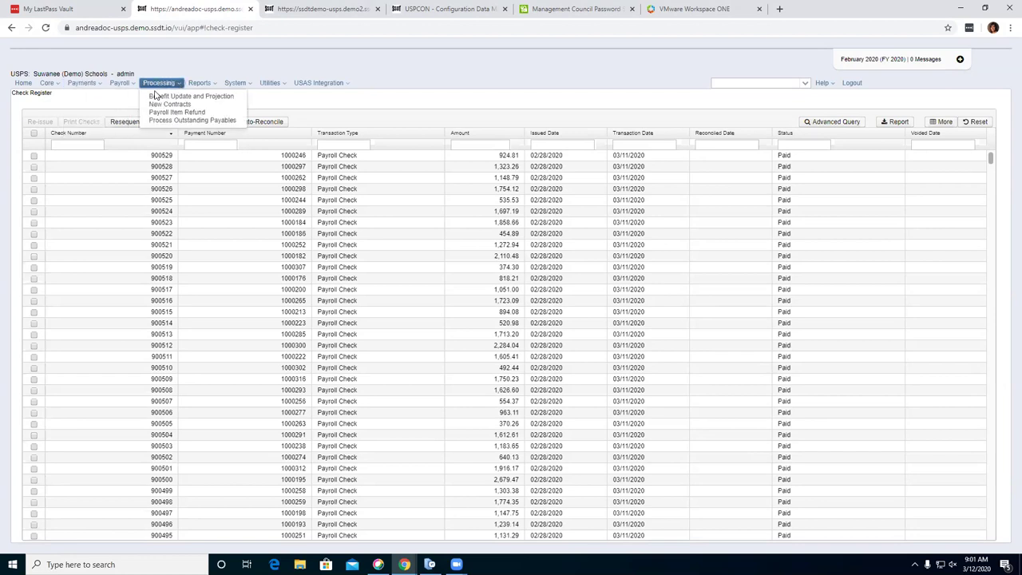
pyautogui.moveTo(306, 92)
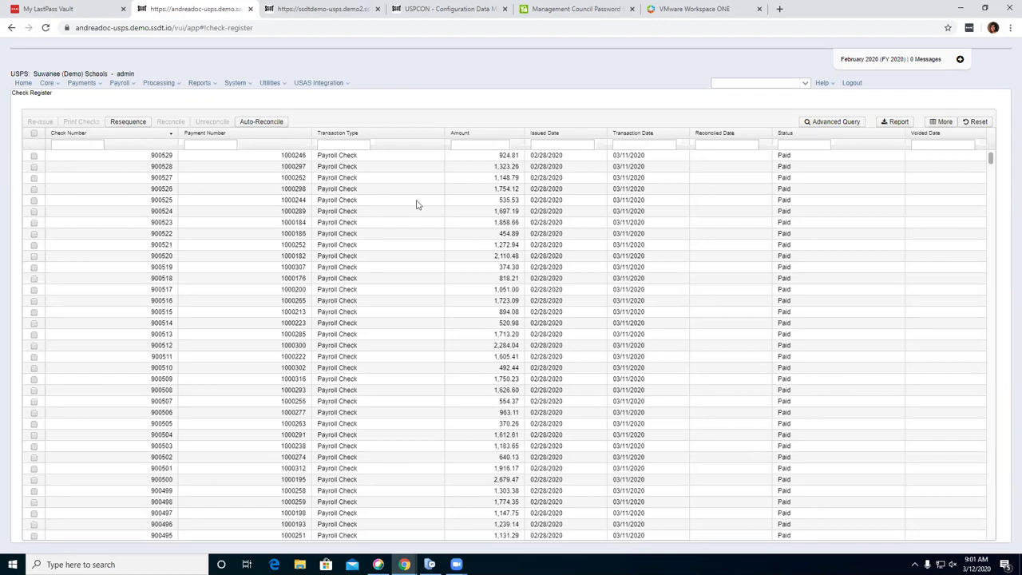
pyautogui.scroll(-2, 416, 205)
pyautogui.scroll(2, 416, 205)
pyautogui.scroll(-3, 431, 270)
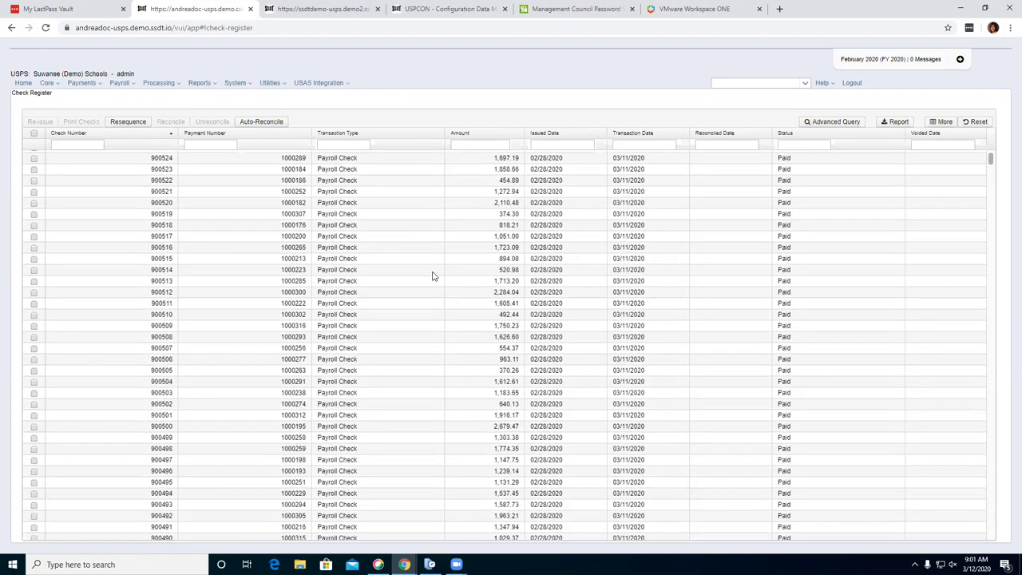
pyautogui.scroll(3, 425, 265)
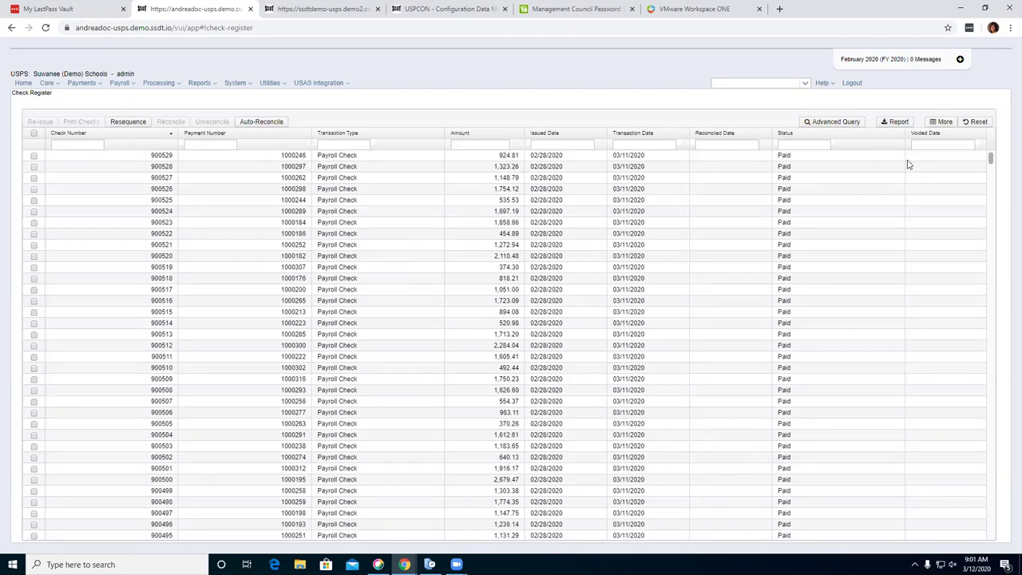
# Step: Review the register's column options without changes, then select check 900529
pyautogui.click(939, 121)
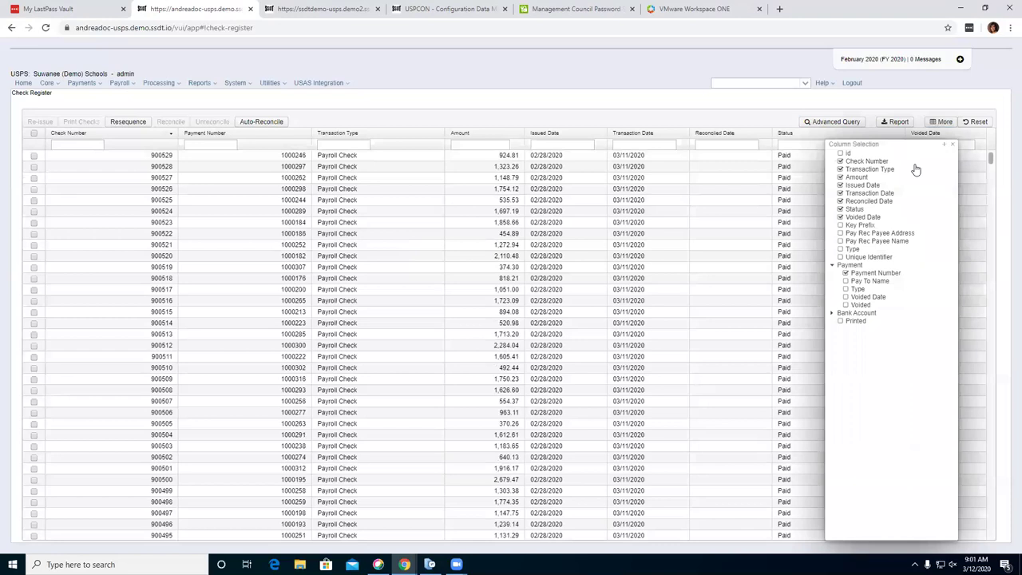
pyautogui.click(833, 314)
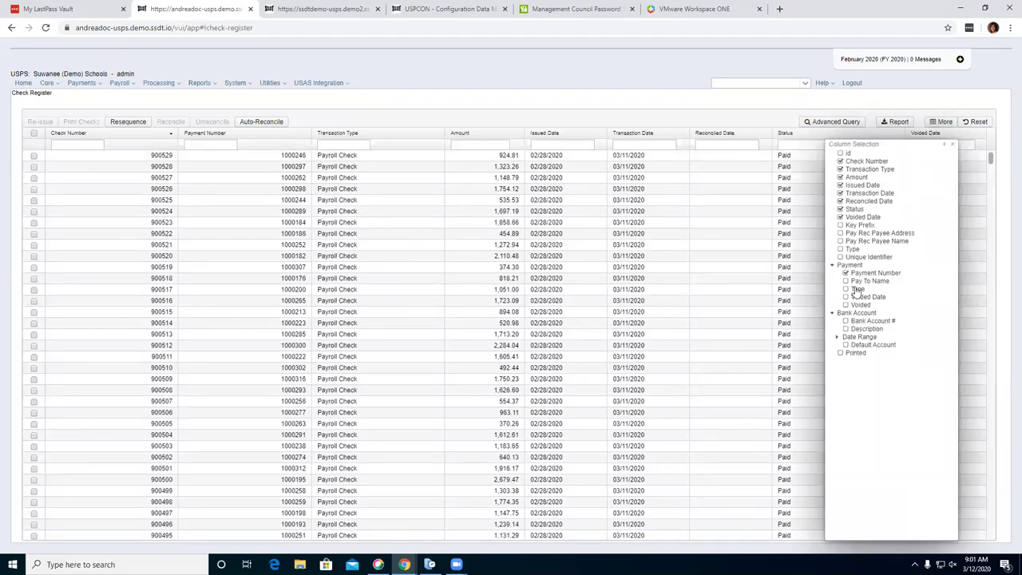
pyautogui.click(837, 338)
pyautogui.click(953, 145)
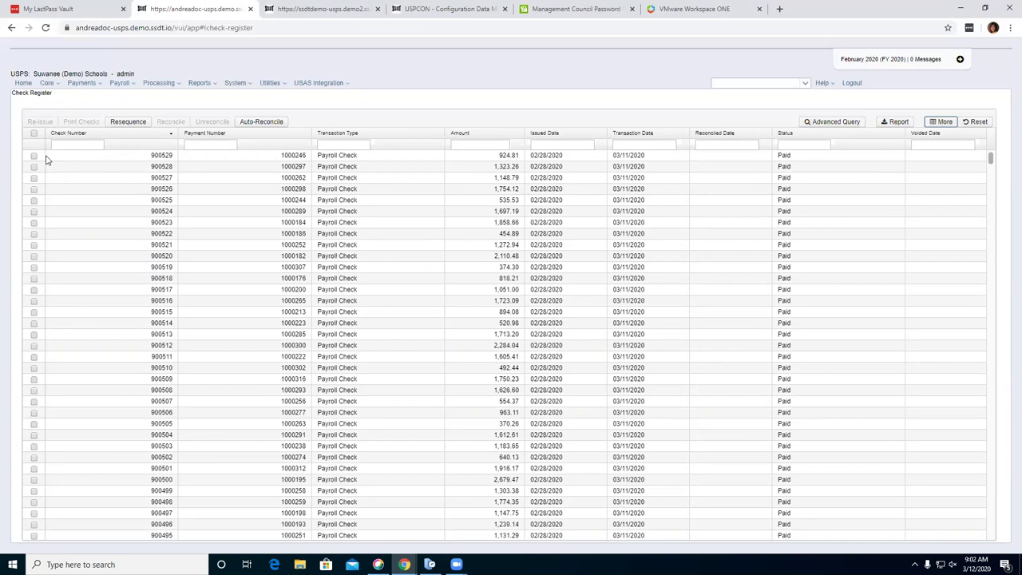
pyautogui.click(34, 156)
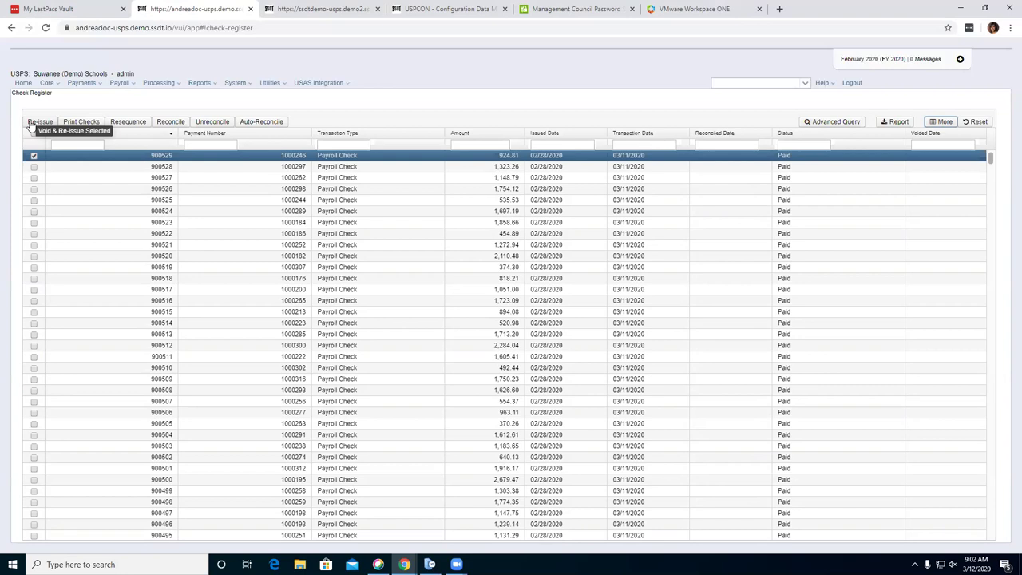
# Step: Begin reissuing check 900529 using 1 - Default Bank Account, leaving number and date fields blank
pyautogui.click(33, 122)
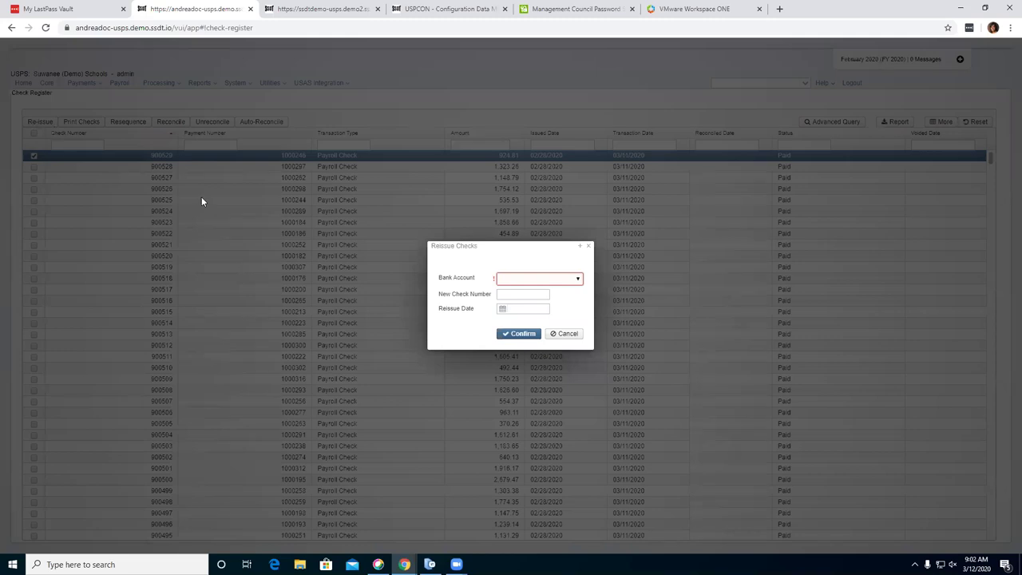
pyautogui.click(576, 278)
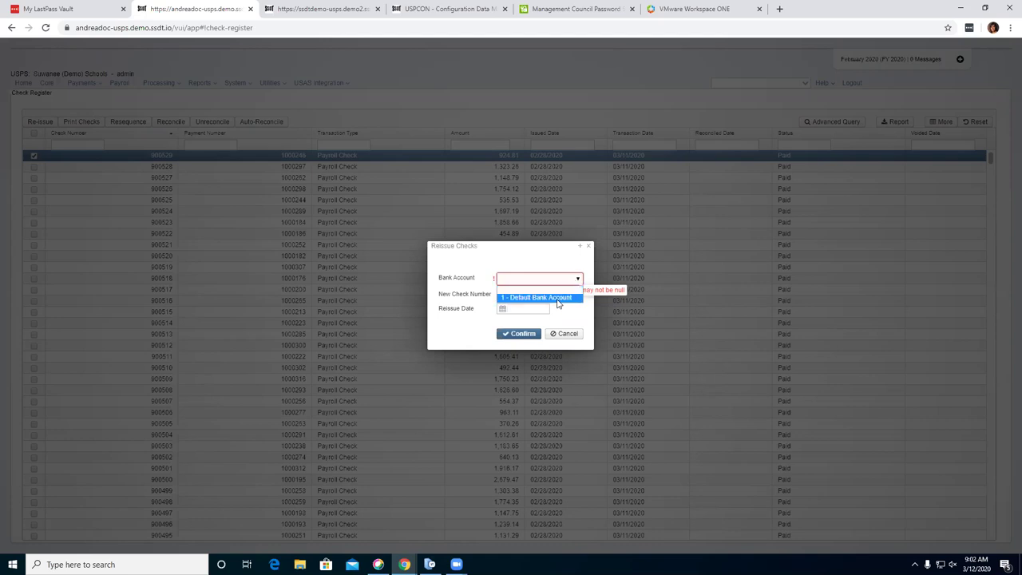
pyautogui.click(559, 298)
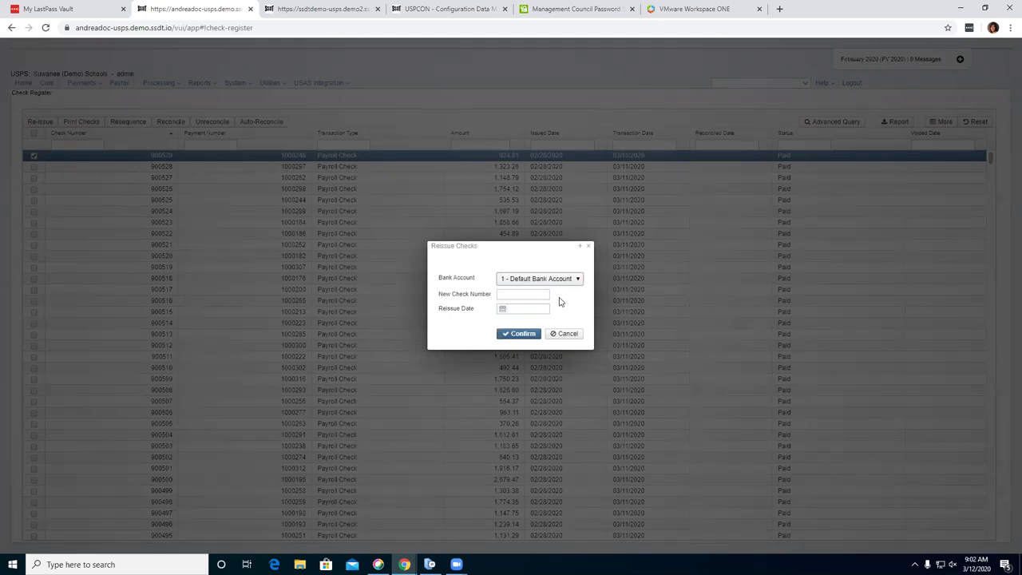
pyautogui.click(535, 294)
pyautogui.click(533, 308)
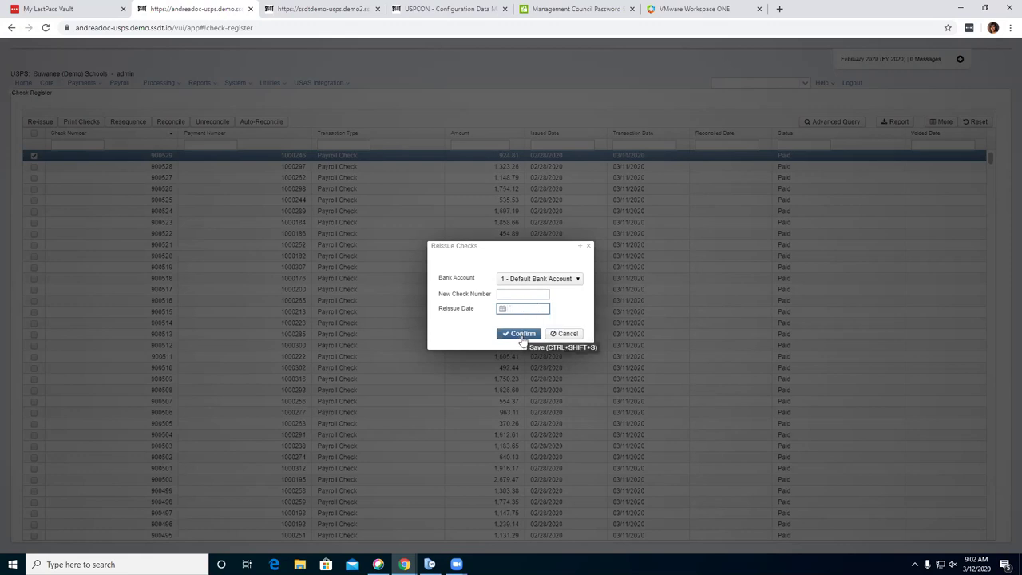
# Step: Confirm the reissue, creating check 900530 dated 03/12/2020, and dismiss the result message
pyautogui.click(521, 334)
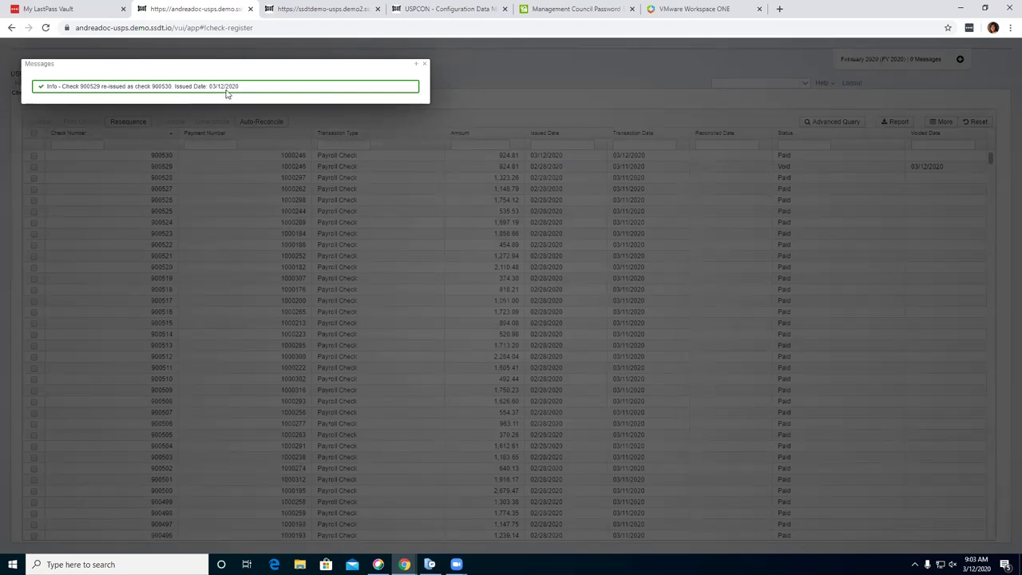
pyautogui.click(425, 67)
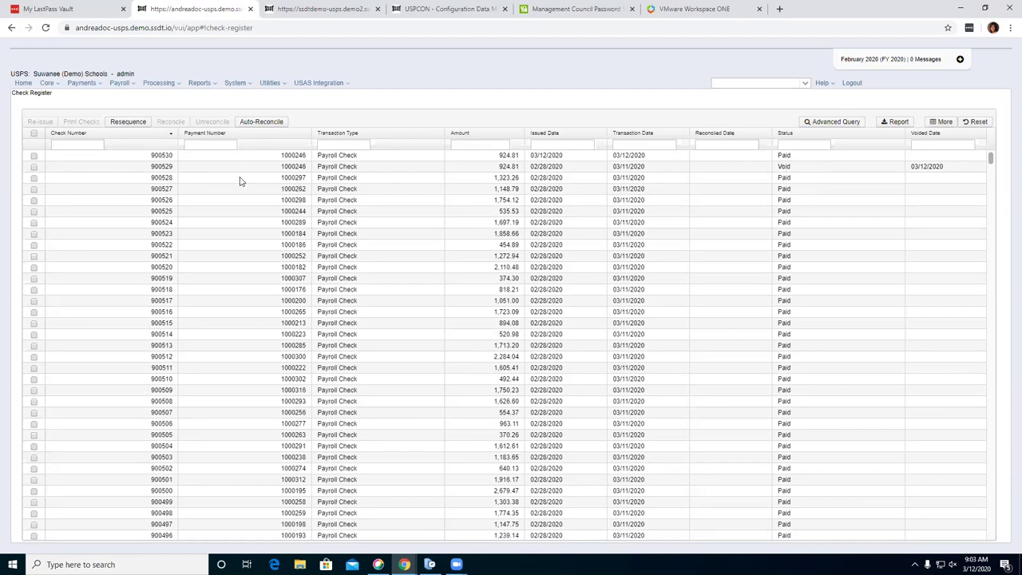
# Step: Select new check 900530 and open its Print Checks dialog
pyautogui.click(34, 156)
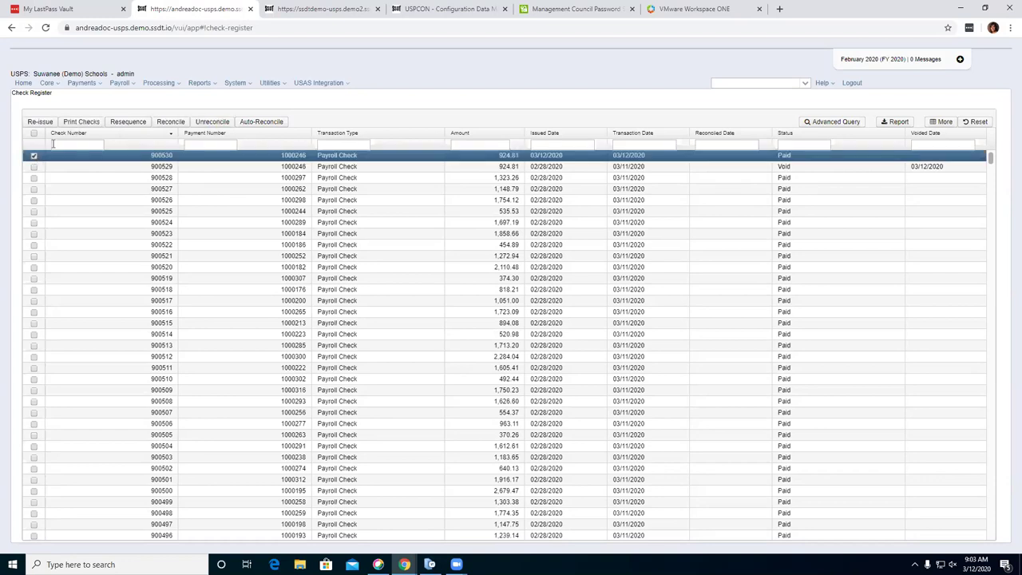
pyautogui.click(80, 125)
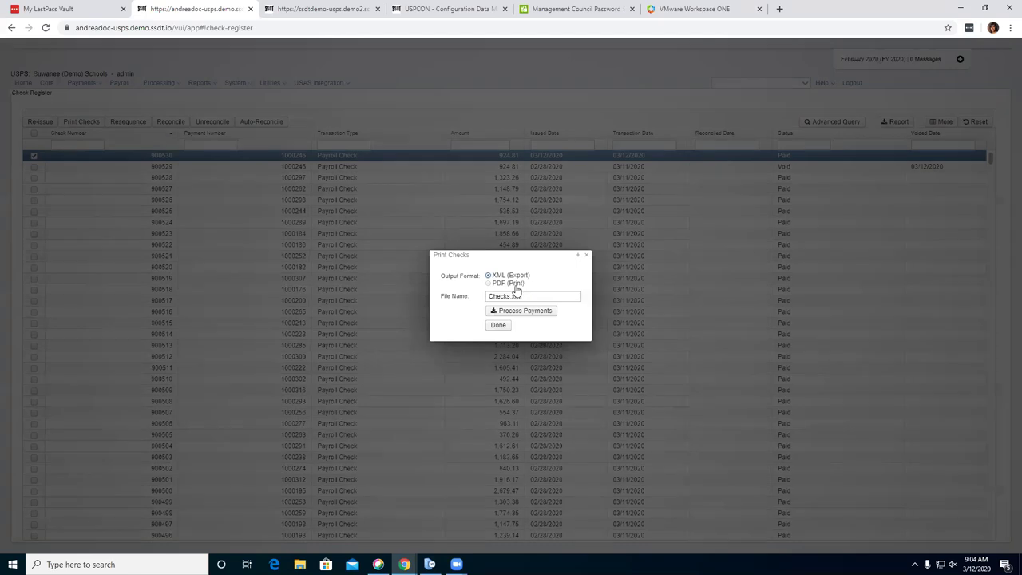
# Step: Switch check output to PDF (Print) as Checks.pdf, keeping the Default form
pyautogui.click(489, 283)
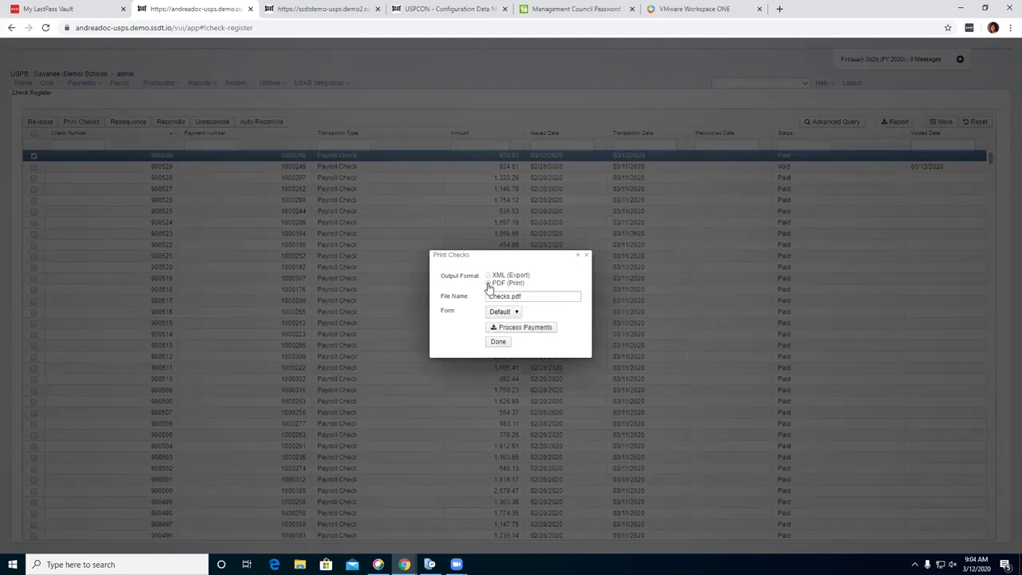
pyautogui.click(516, 313)
pyautogui.click(516, 313)
pyautogui.click(516, 313)
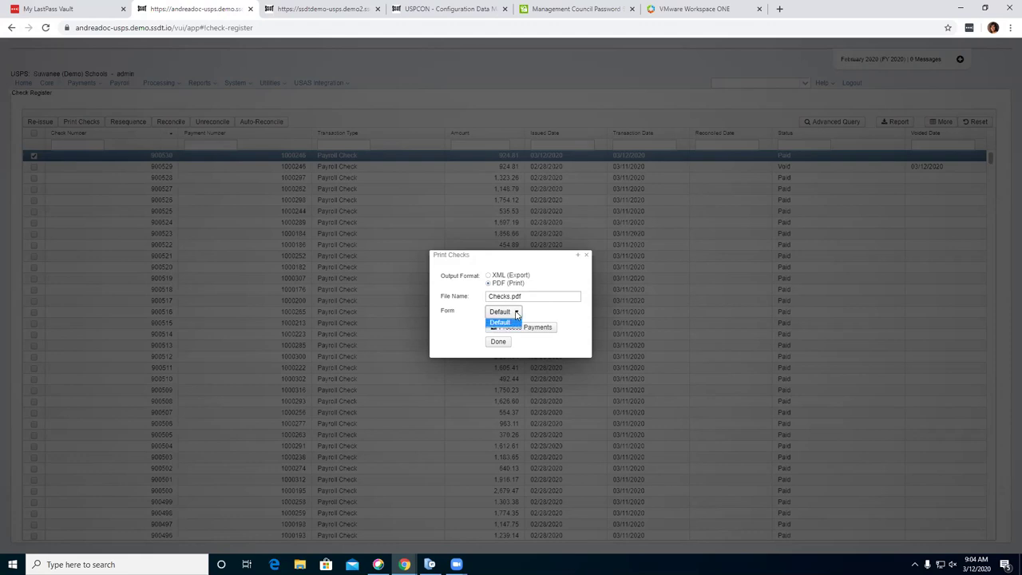
pyautogui.click(516, 315)
# Step: Process the payment to PDF and open the downloaded Checks (2).pdf showing check 900530
pyautogui.click(506, 329)
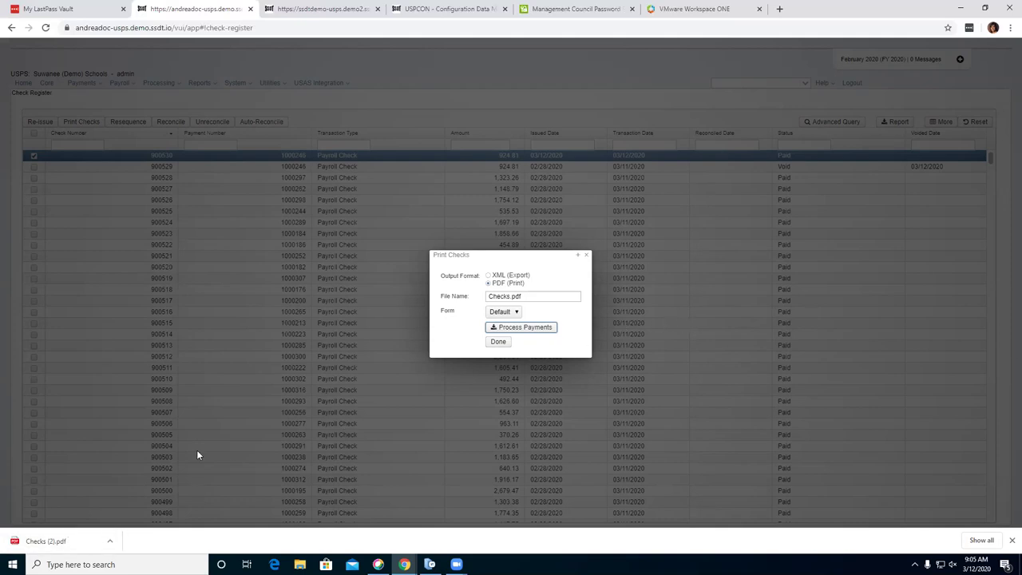
pyautogui.click(56, 541)
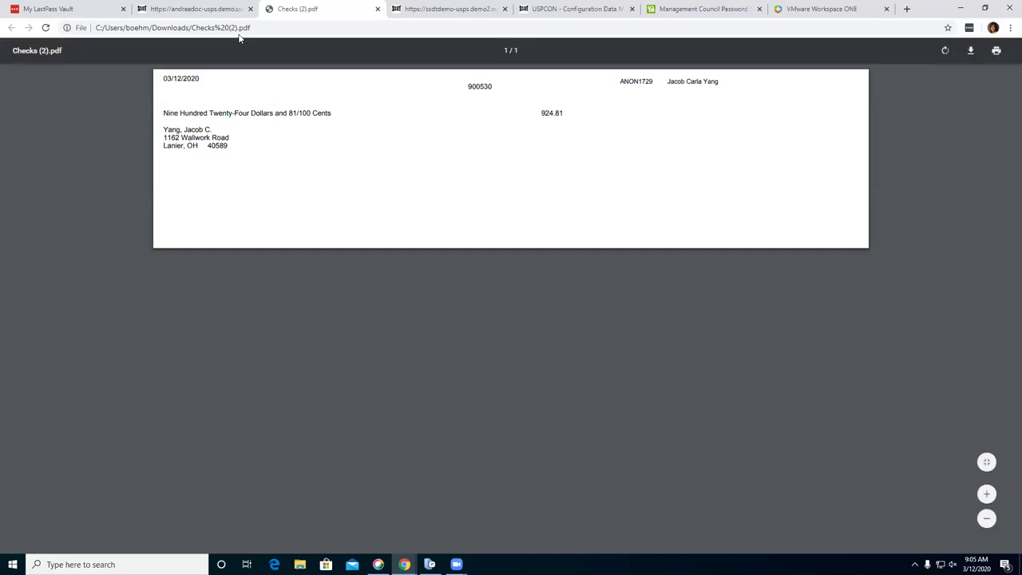
# Step: Return to the USPS-R tab and close the Print Checks dialog with Done
pyautogui.hotkey('ctrl', 'shift', 'Tab')
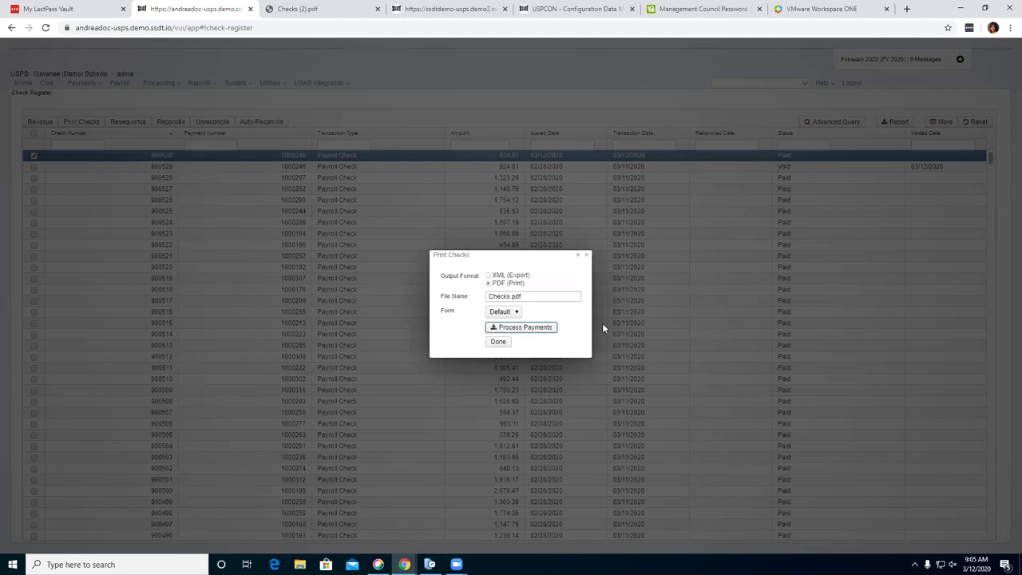
pyautogui.click(499, 342)
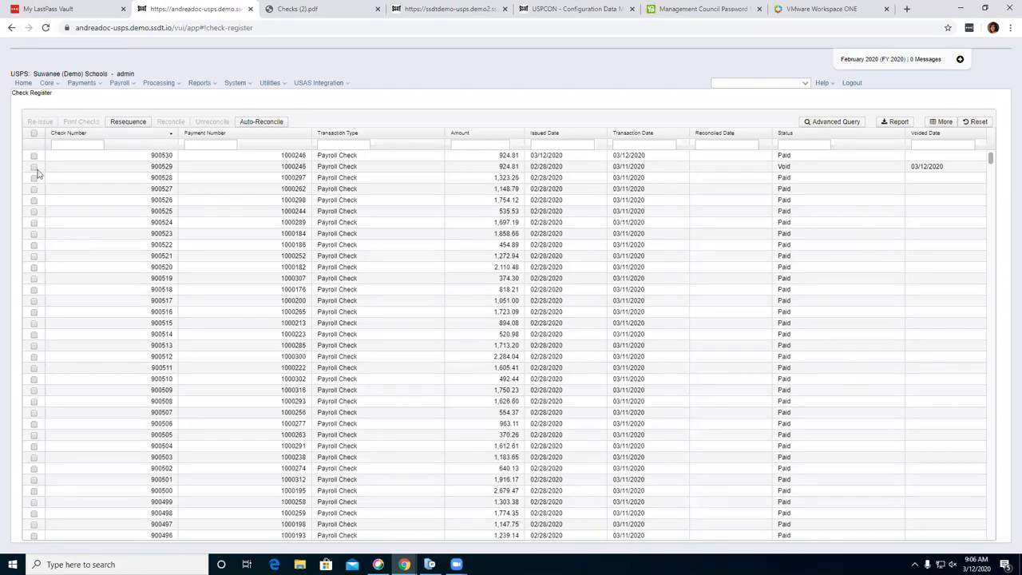
# Step: Select checks 900525, 900524 and 900523 in the Check Register
pyautogui.click(33, 211)
pyautogui.click(33, 222)
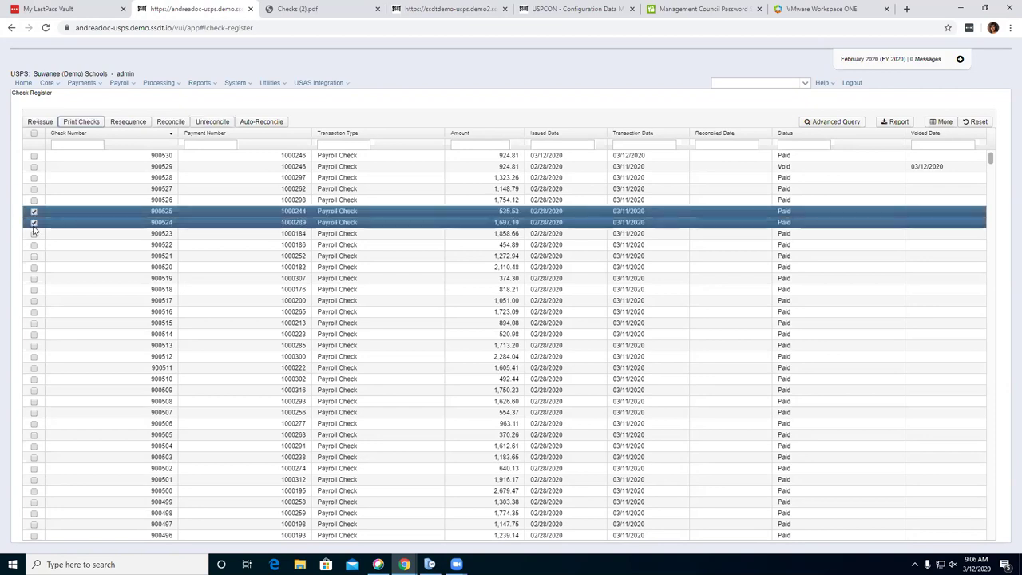
pyautogui.click(33, 234)
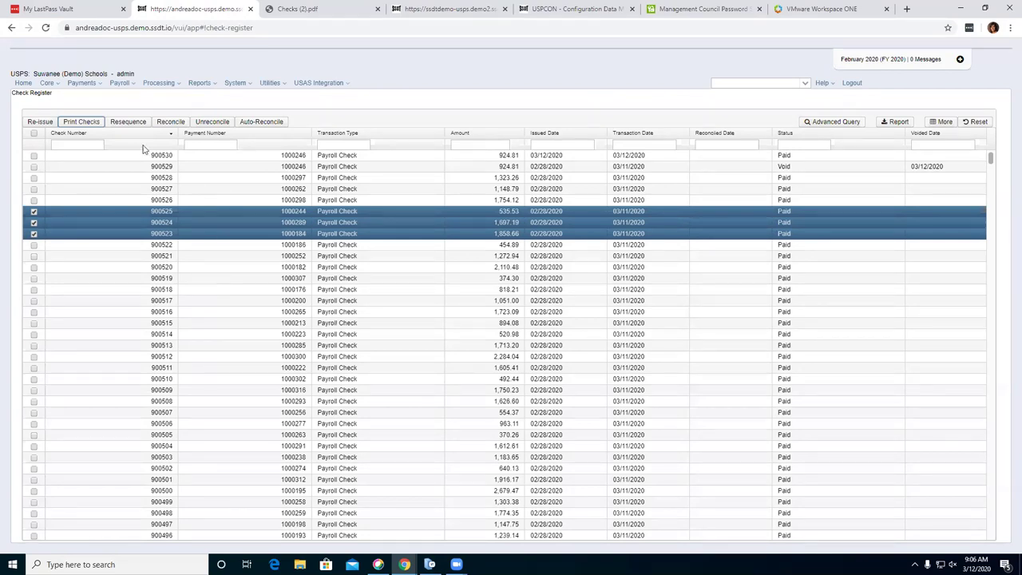
# Step: Start a resequence on 1 - Default Bank Account for original checks 900523 to 900525
pyautogui.click(126, 124)
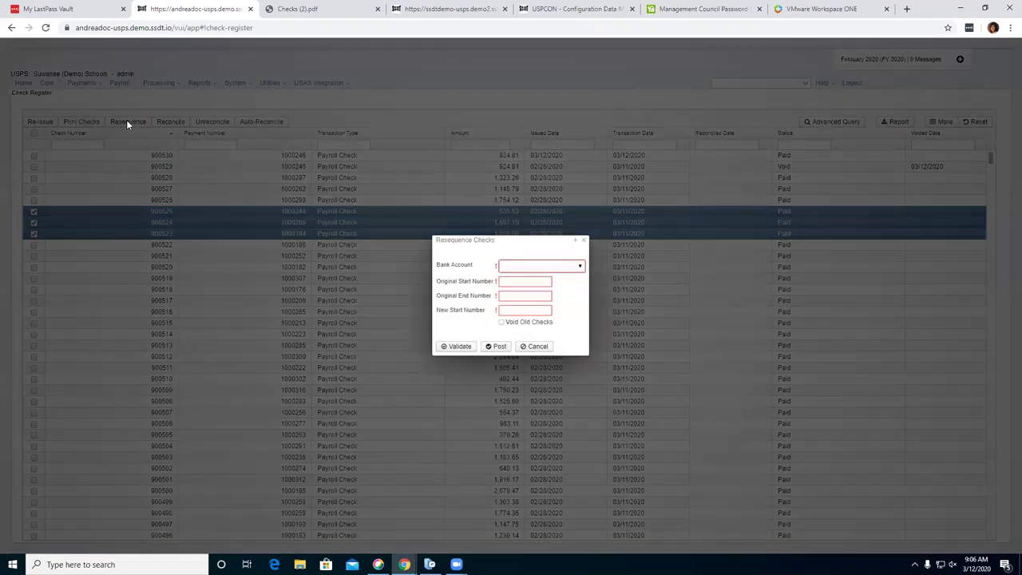
pyautogui.click(579, 265)
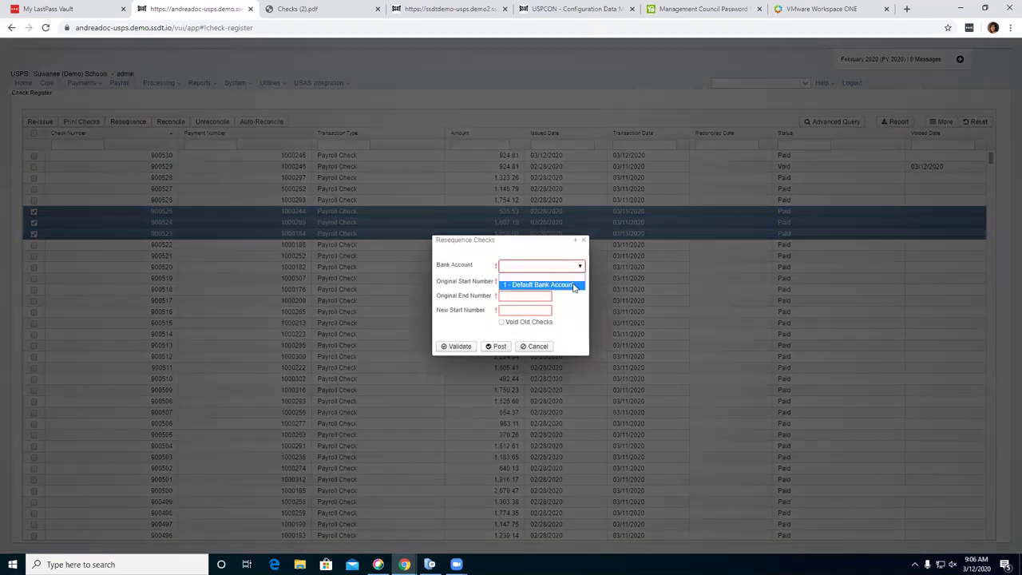
pyautogui.click(573, 285)
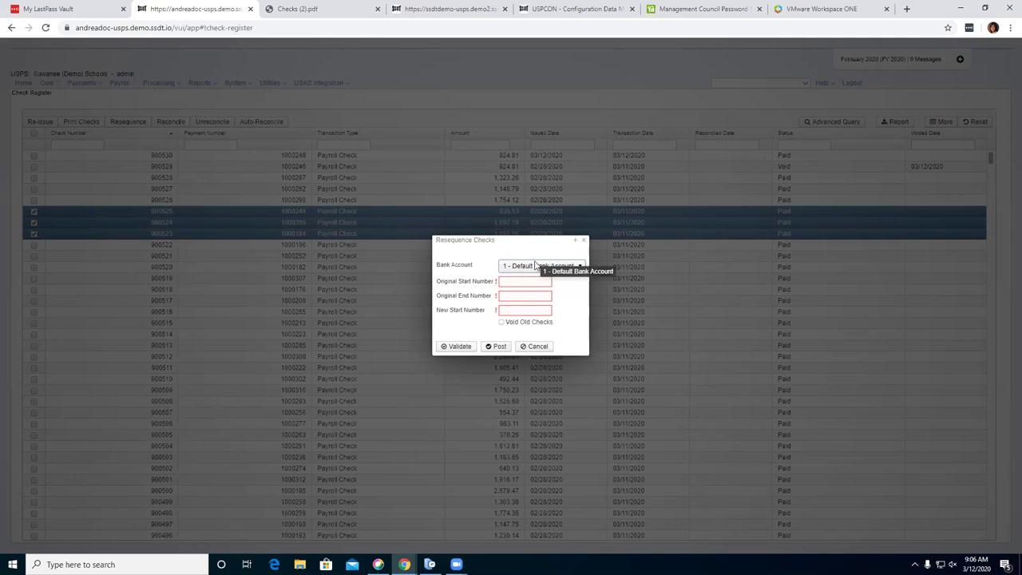
pyautogui.click(533, 282)
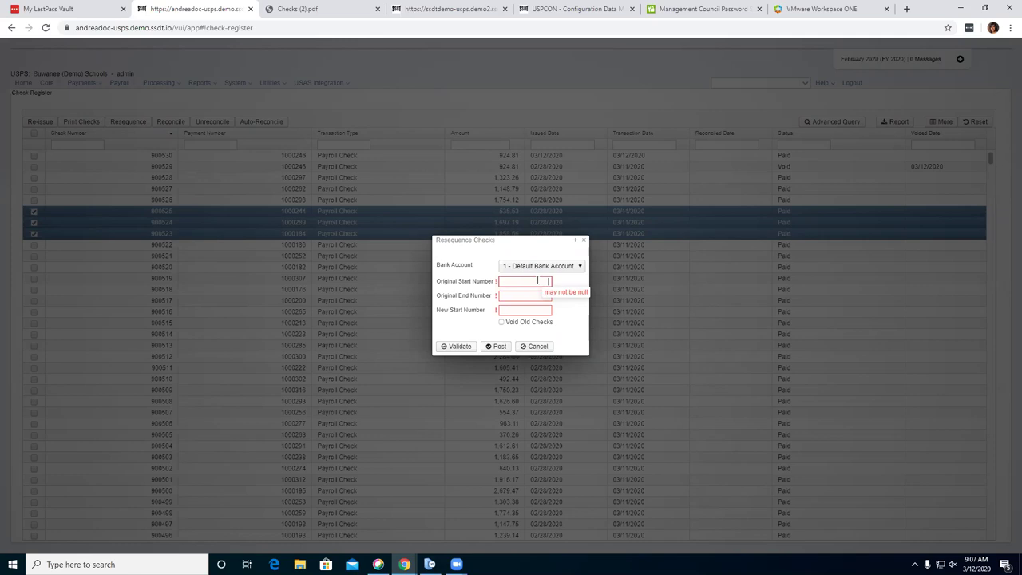
pyautogui.write('00523')
pyautogui.press('Tab')
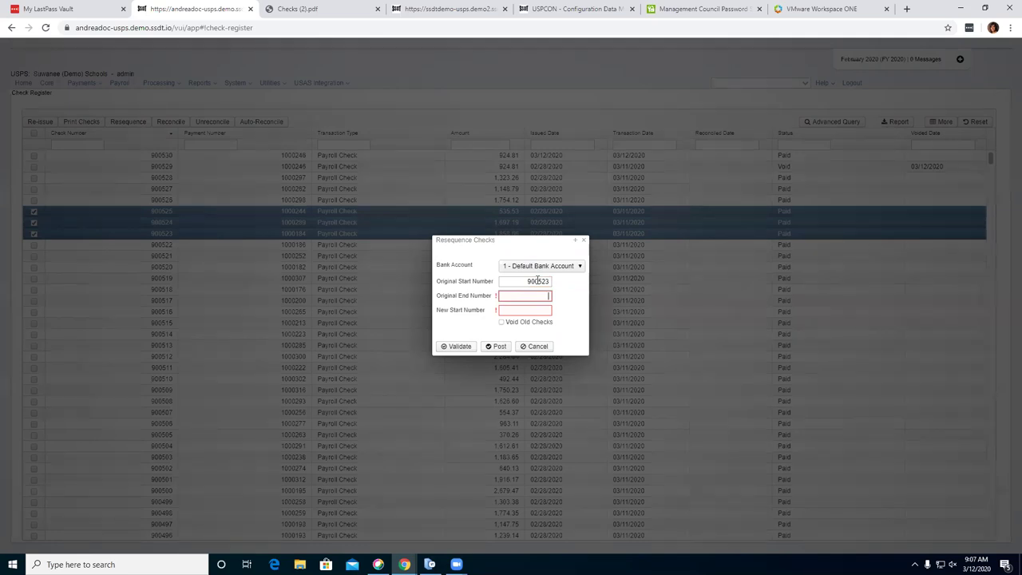
pyautogui.write('900525')
# Step: Set the new start number to 900531 and turn on Void Old Checks
pyautogui.click(526, 311)
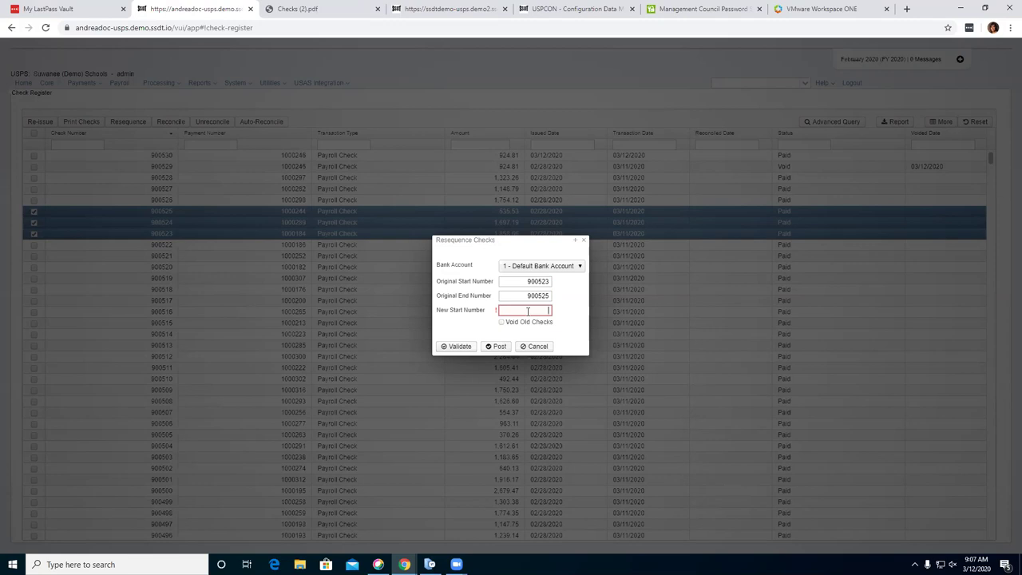
pyautogui.write('00531')
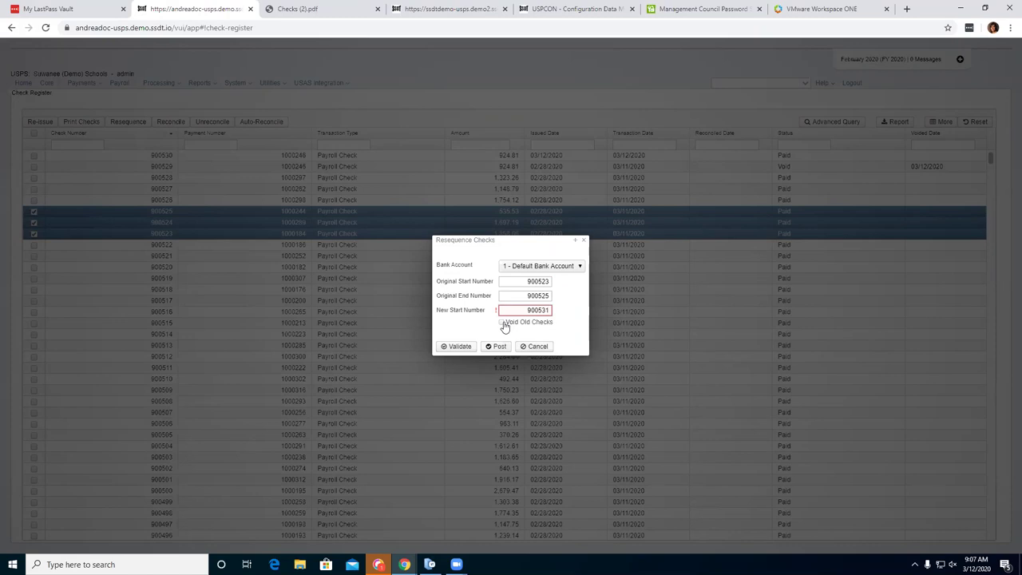
pyautogui.click(502, 322)
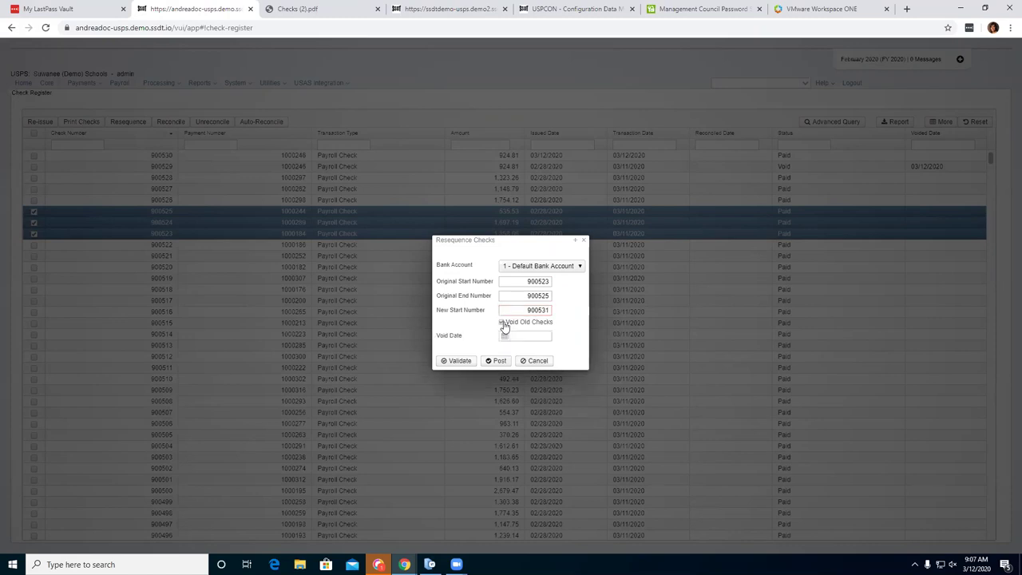
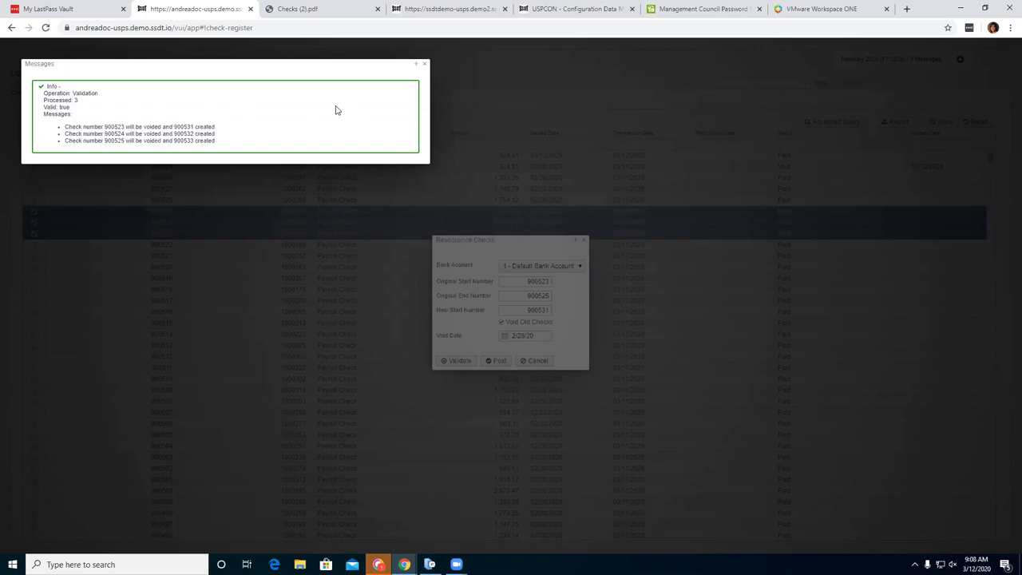
# Step: Dismiss the validation message and post resequencing checks 900523–900525 into new checks 900531–900533
pyautogui.click(424, 65)
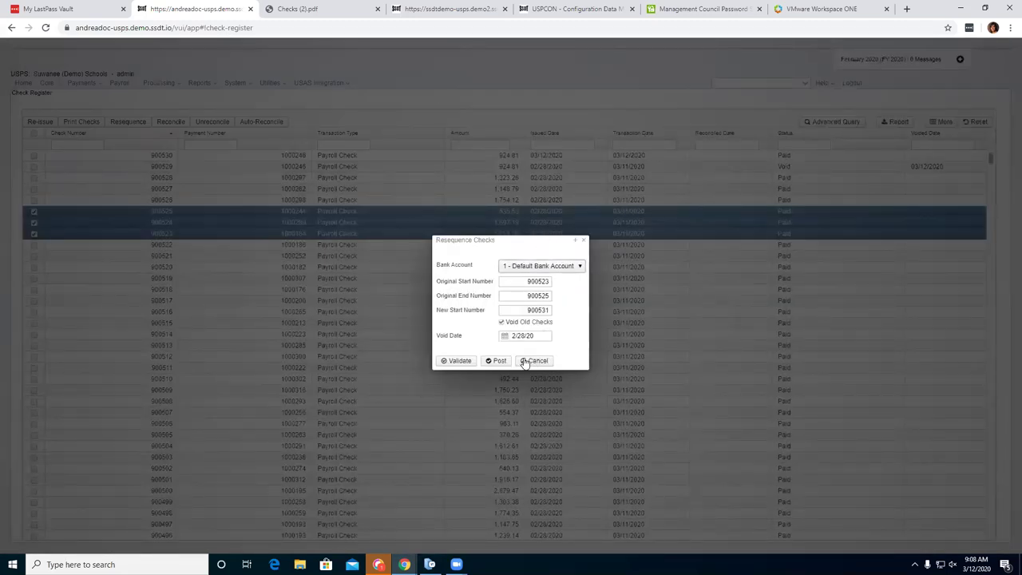
pyautogui.click(495, 361)
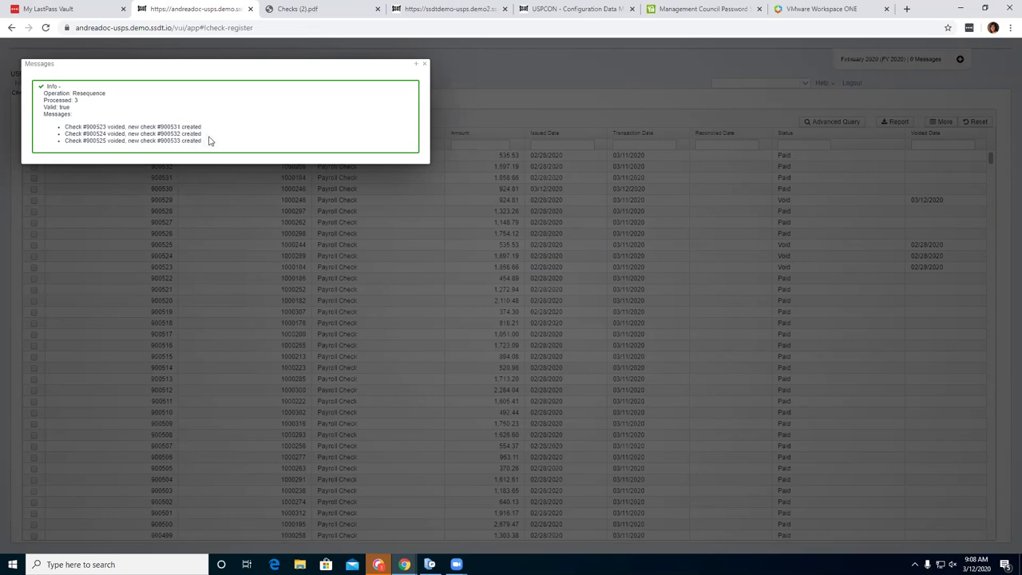
pyautogui.click(425, 64)
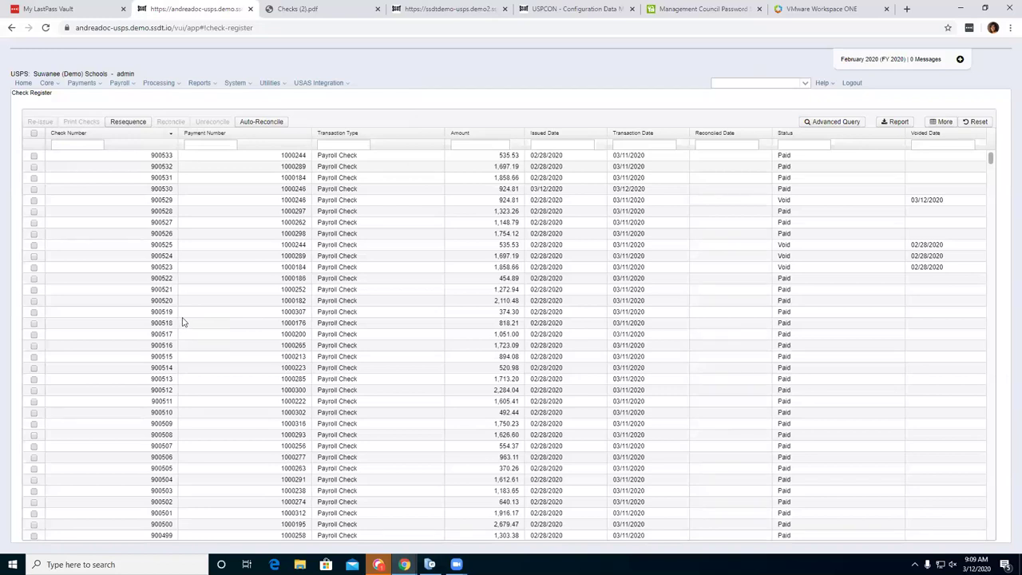
# Step: Select checks 900533, 900532 and 900531 and reconcile them dated 3/12/20 for $4,091.38
pyautogui.click(34, 156)
pyautogui.click(33, 166)
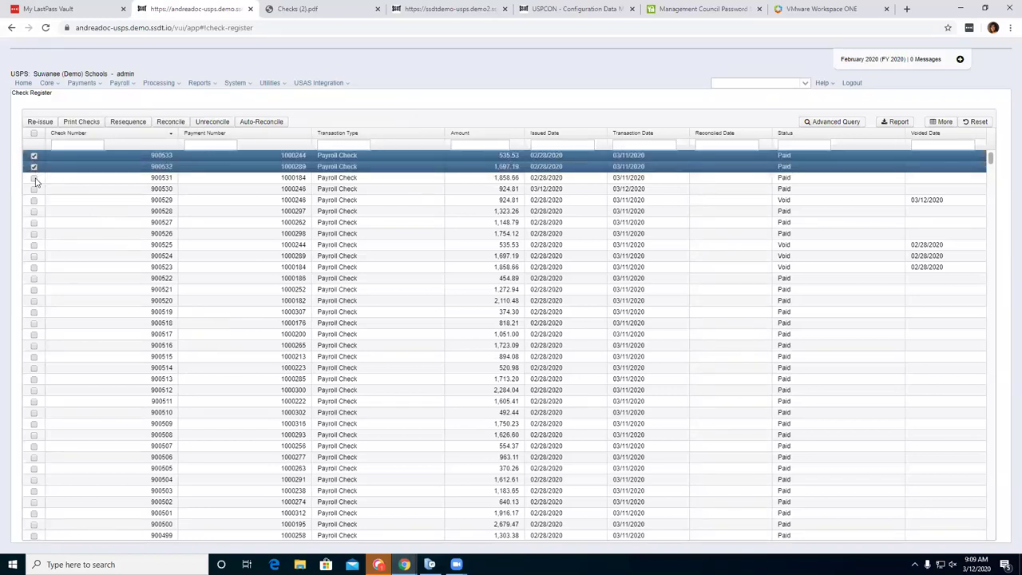
pyautogui.click(34, 178)
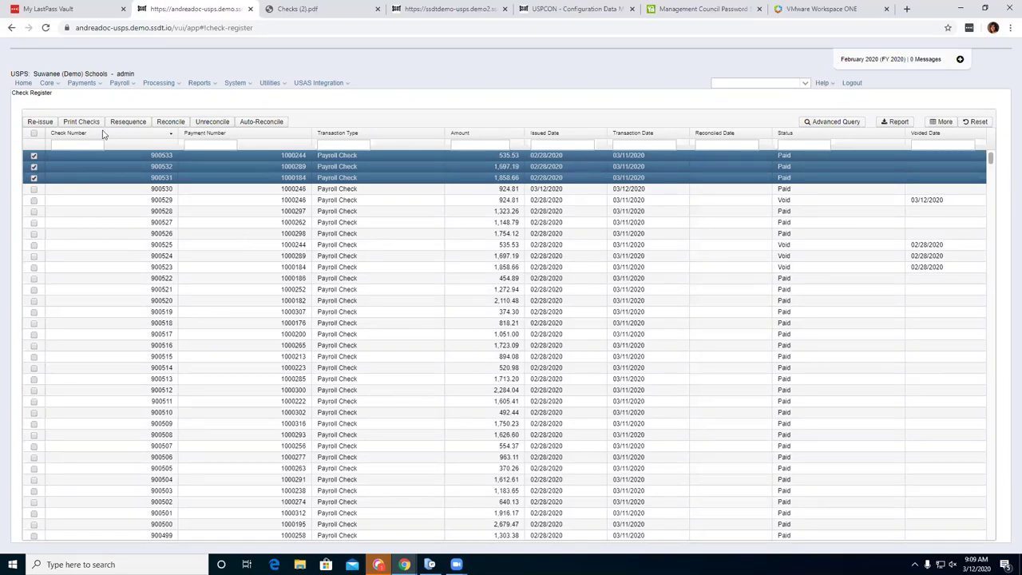
pyautogui.click(164, 123)
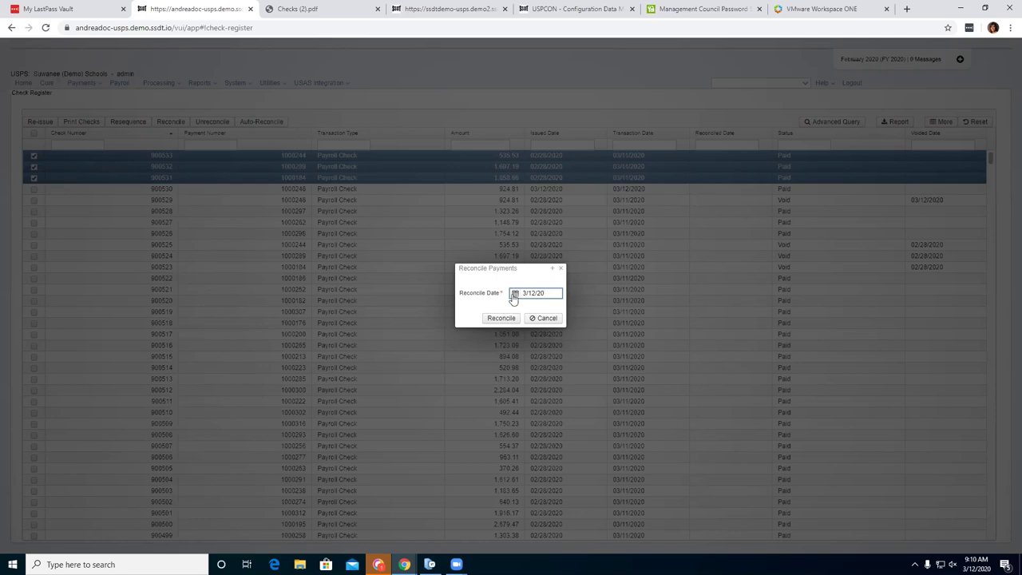
pyautogui.click(514, 294)
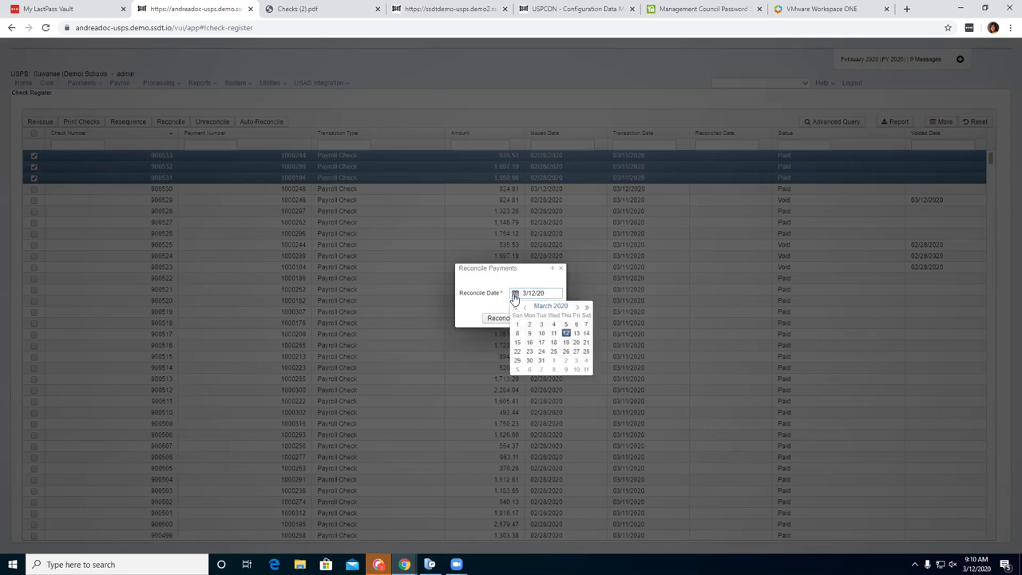
pyautogui.click(514, 294)
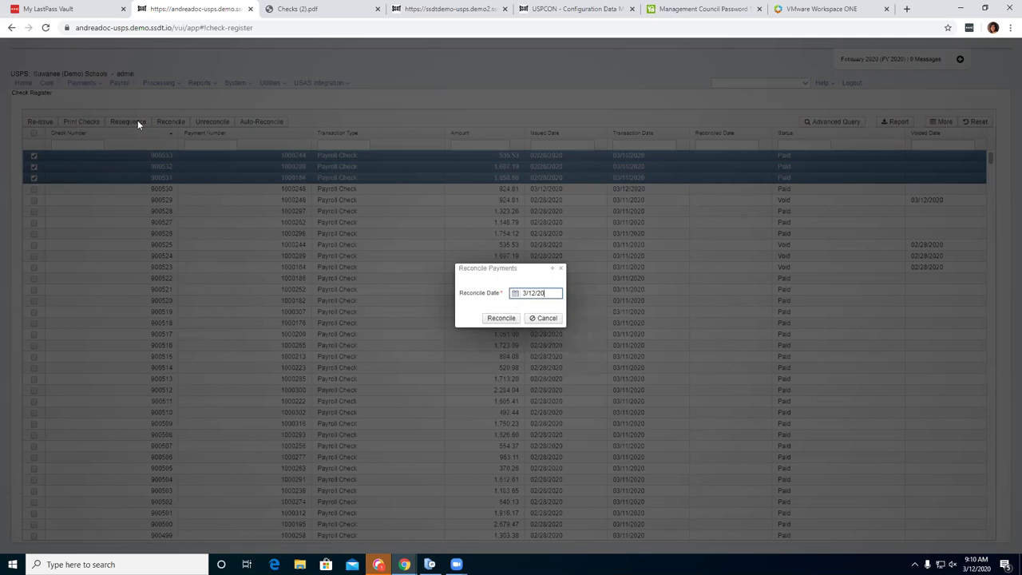
pyautogui.press('Return')
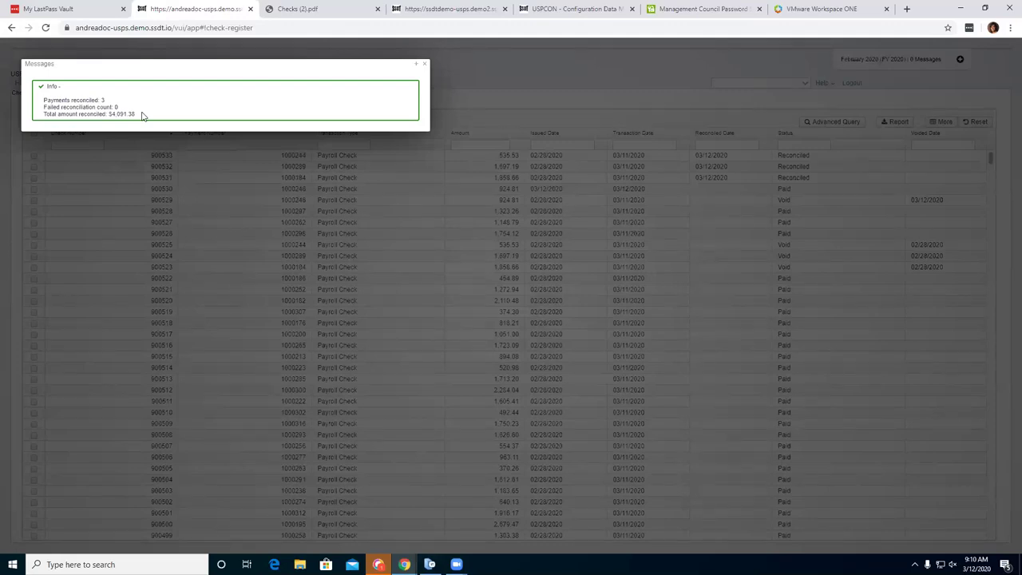
# Step: Close the Messages panel showing the reconciliation results for checks 900531–900533
pyautogui.click(426, 64)
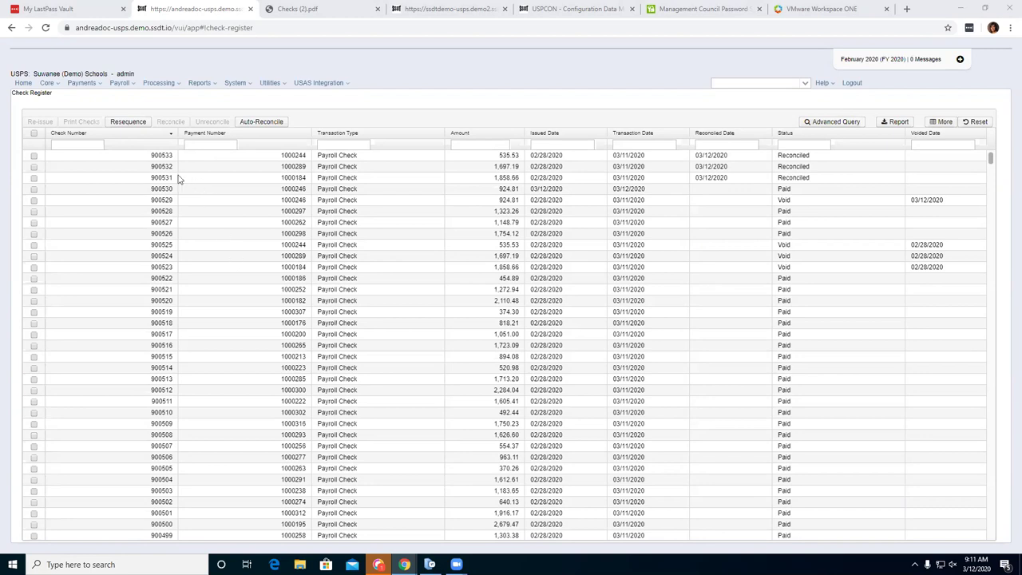
# Step: Select checks 900533, 900532 and 900531 and unreconcile them
pyautogui.click(34, 155)
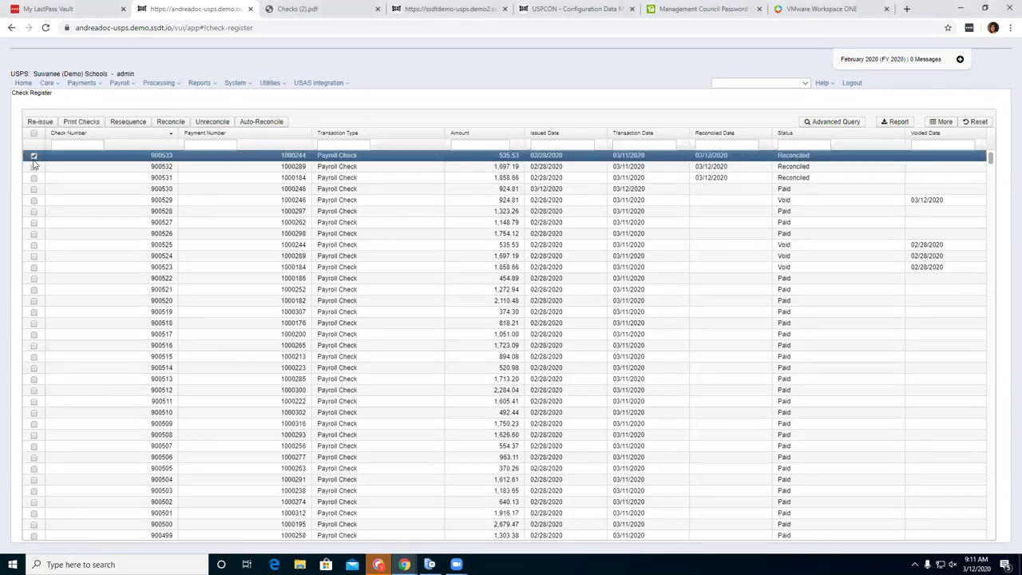
pyautogui.click(34, 166)
pyautogui.click(34, 178)
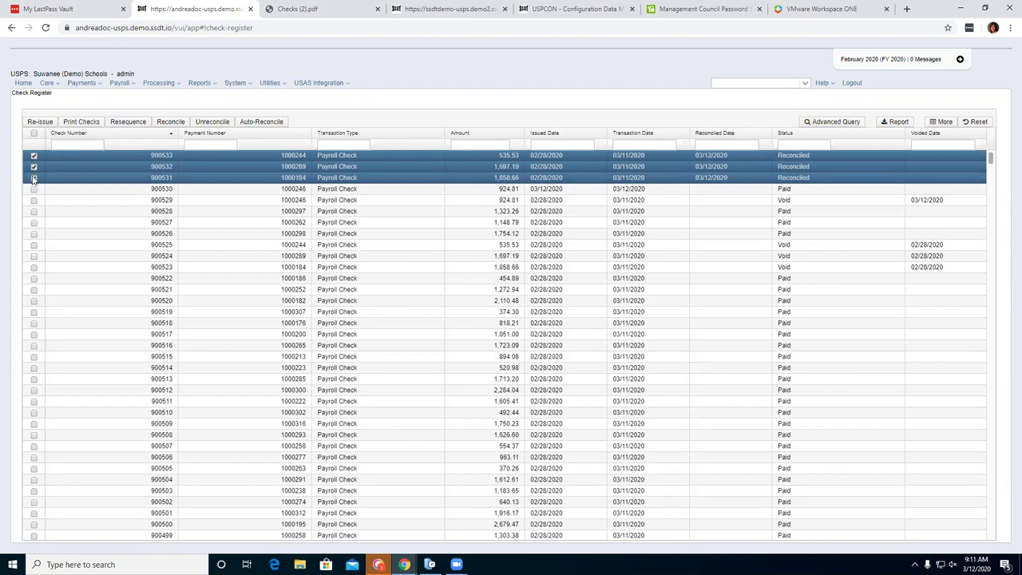
pyautogui.click(212, 121)
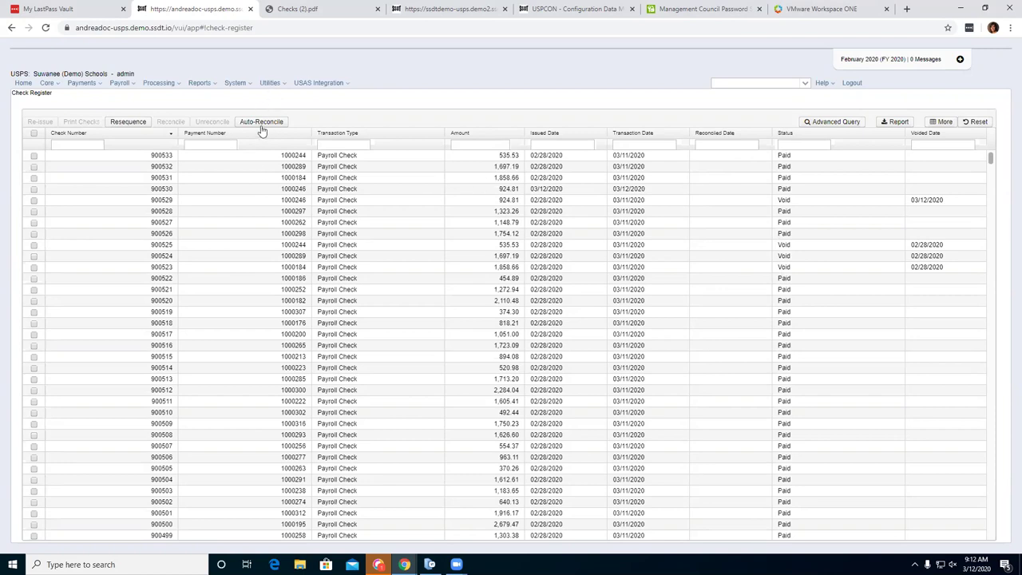
# Step: On the ssdtdemo-usps.demo2 site, dismiss the session warning and open Utilities > Automatic Payment Reconciliation
pyautogui.click(269, 85)
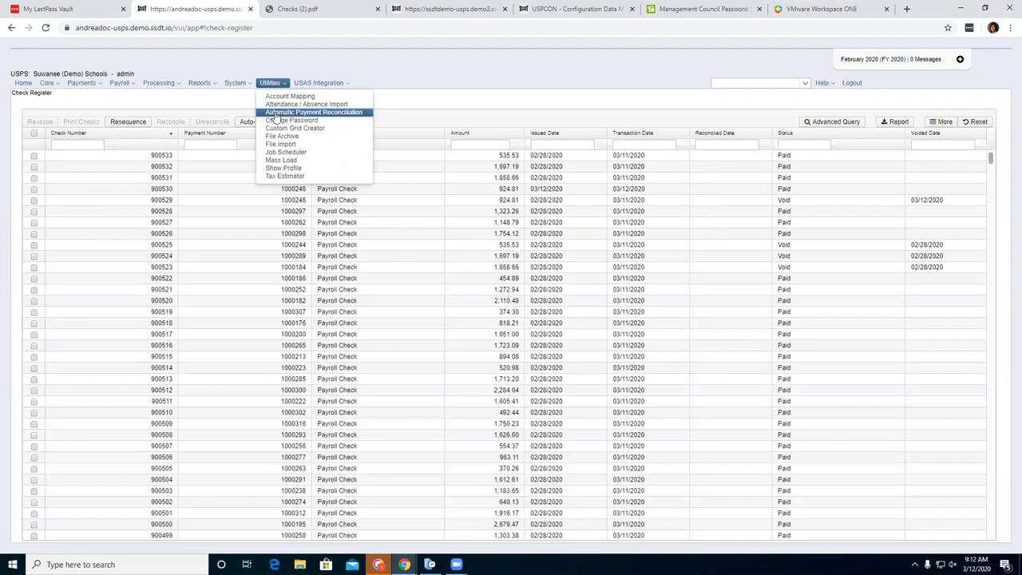
pyautogui.click(274, 112)
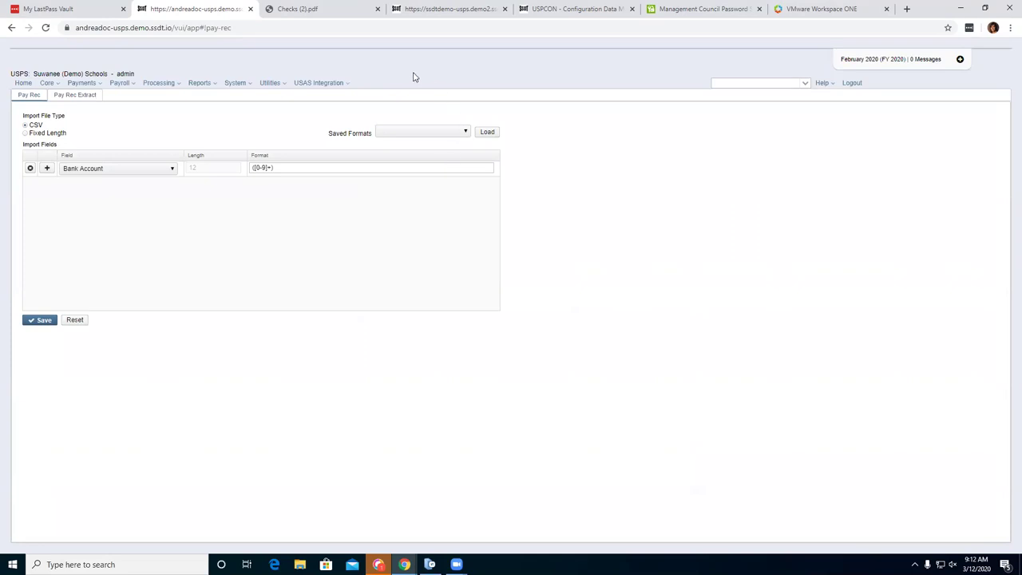
pyautogui.click(380, 17)
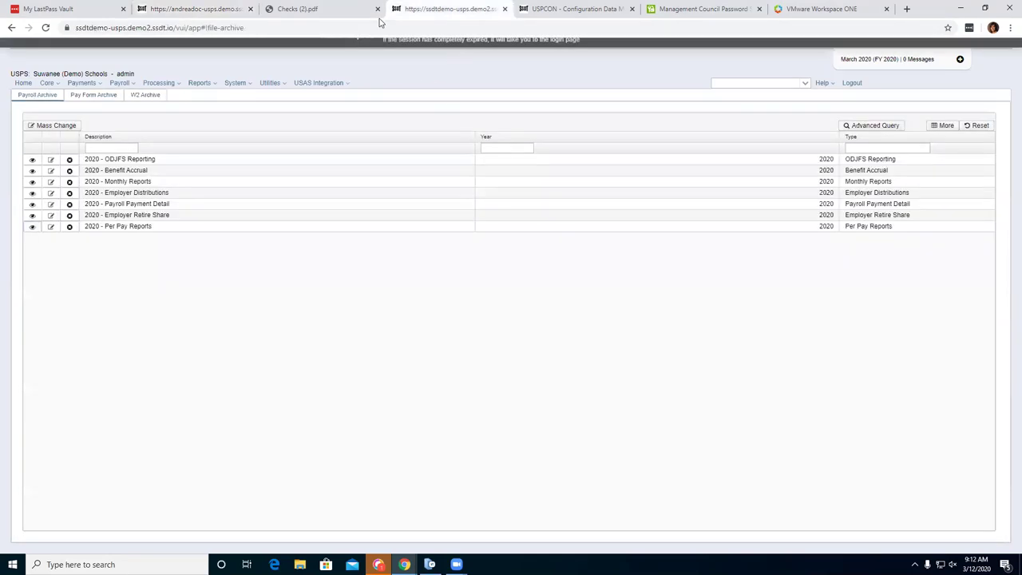
pyautogui.click(382, 49)
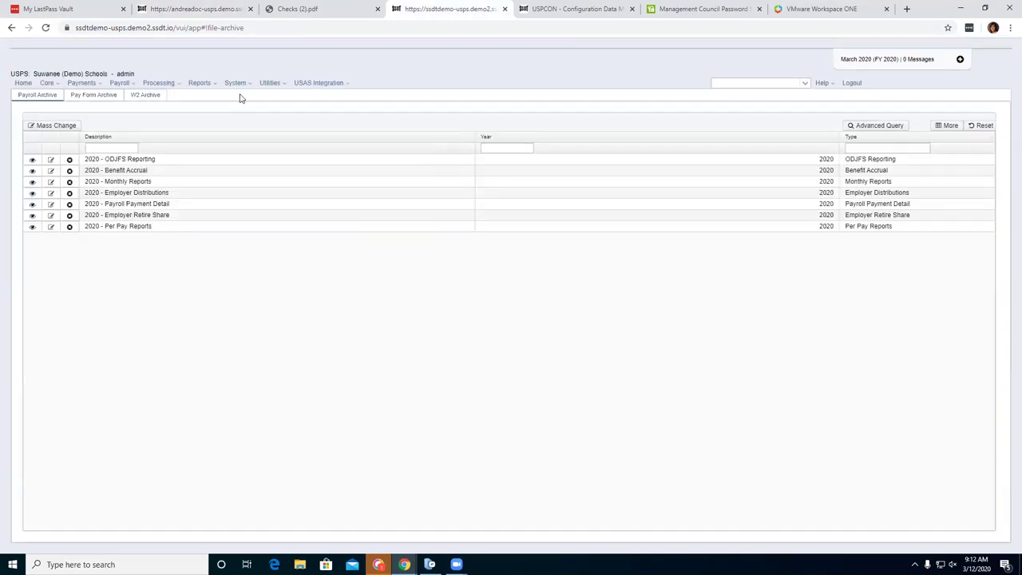
pyautogui.click(255, 83)
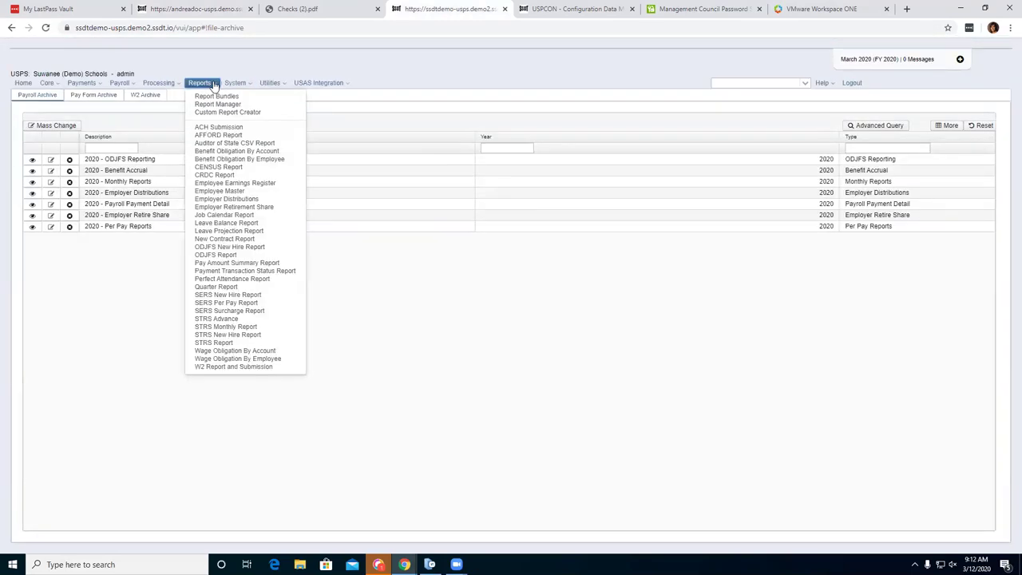
pyautogui.moveTo(269, 83)
pyautogui.click(289, 113)
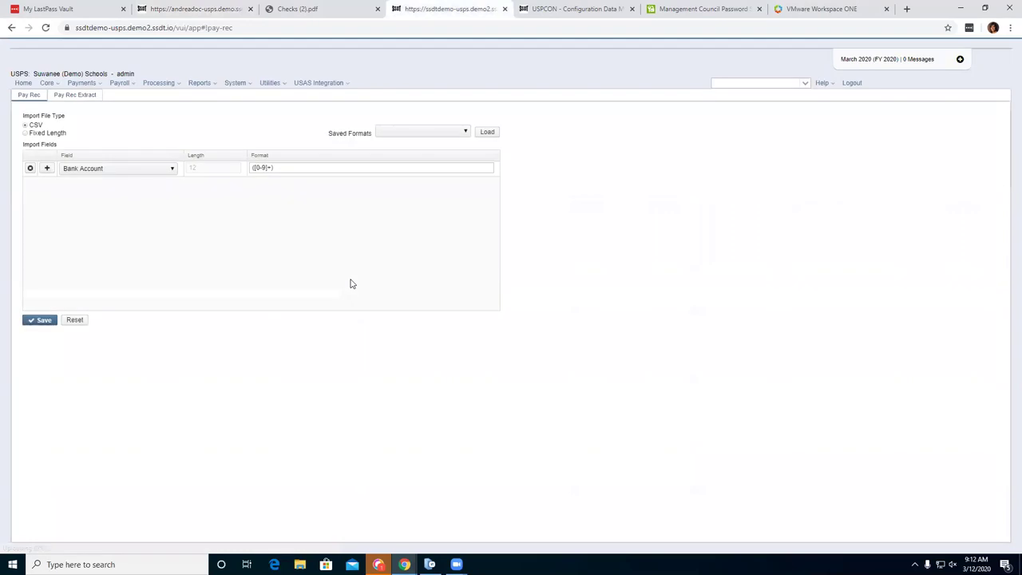
pyautogui.click(465, 132)
pyautogui.click(466, 132)
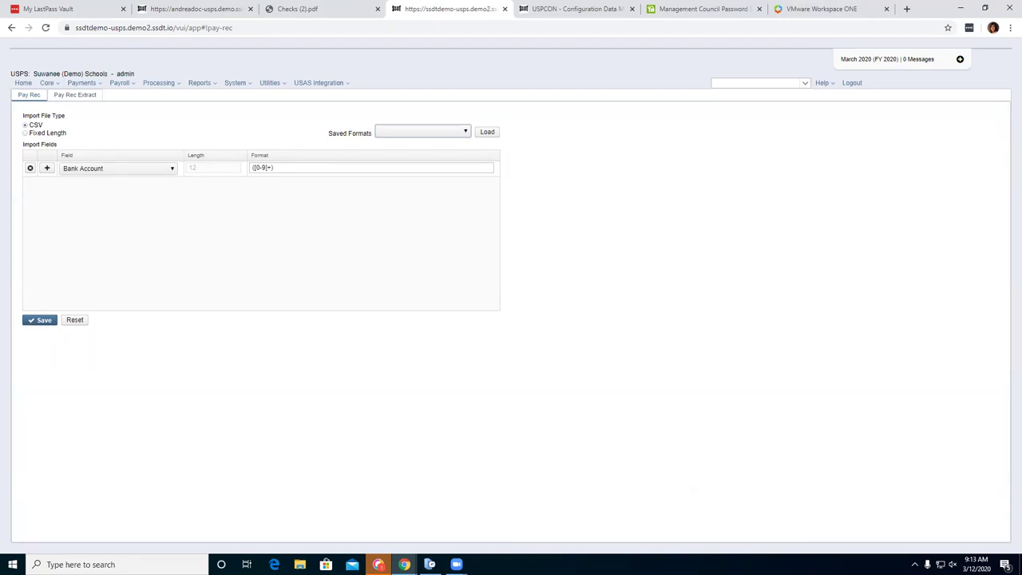
pyautogui.click(25, 126)
# Step: Add three more import field rows, keeping the first as Bank Account and the file type as CSV
pyautogui.click(46, 168)
pyautogui.click(46, 168)
pyautogui.click(46, 168)
pyautogui.click(46, 169)
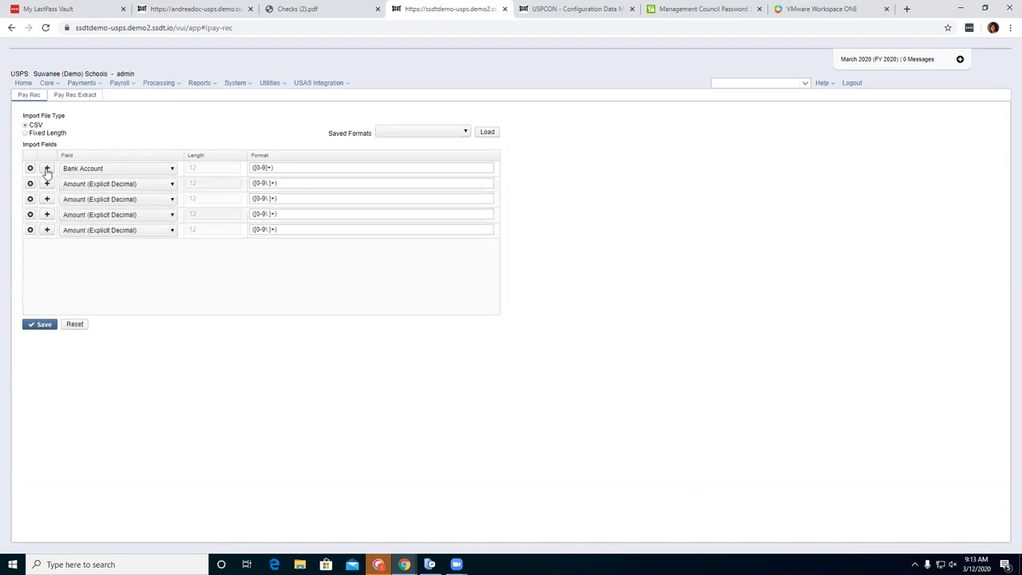
pyautogui.click(172, 169)
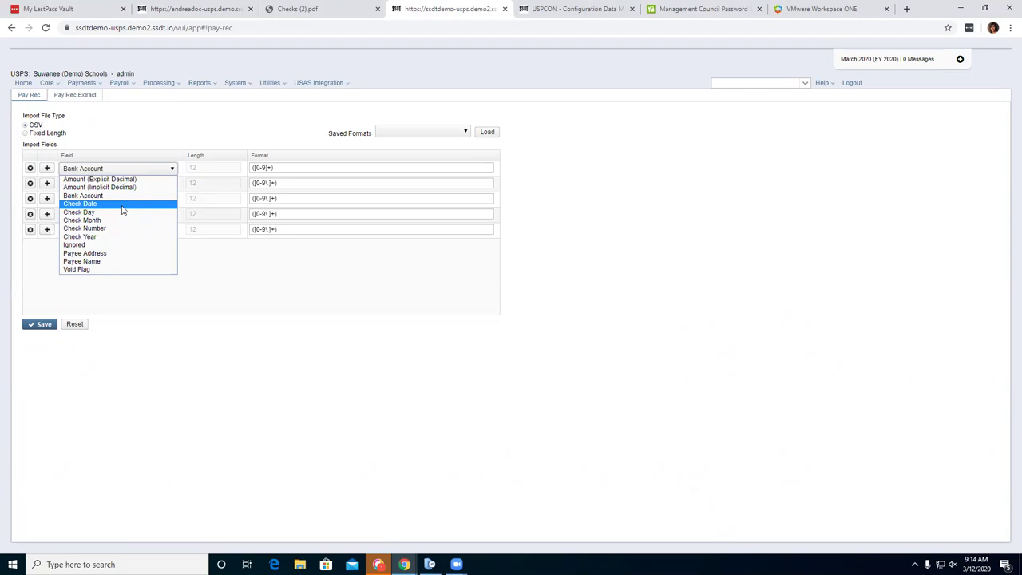
pyautogui.click(184, 117)
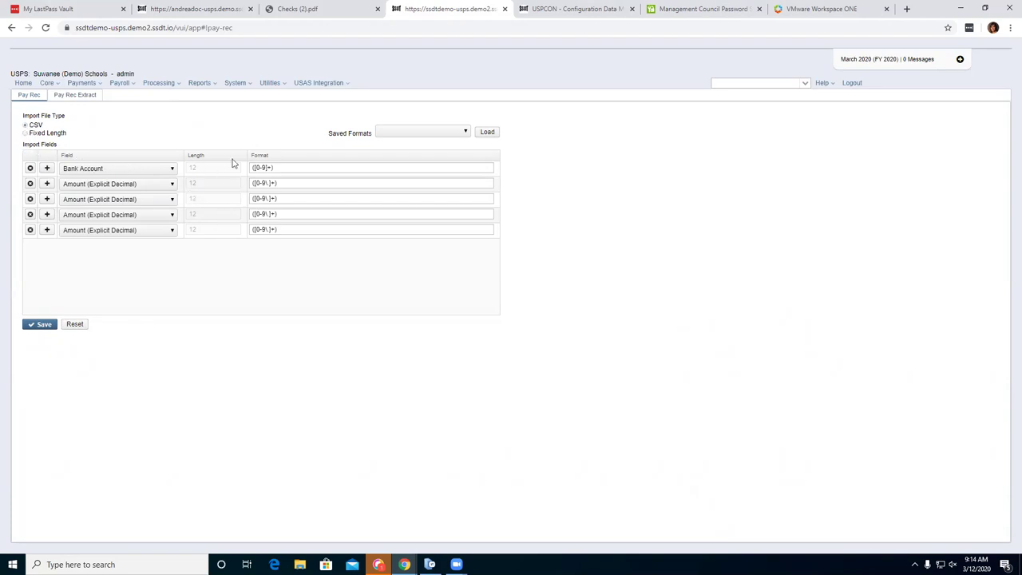
pyautogui.click(25, 134)
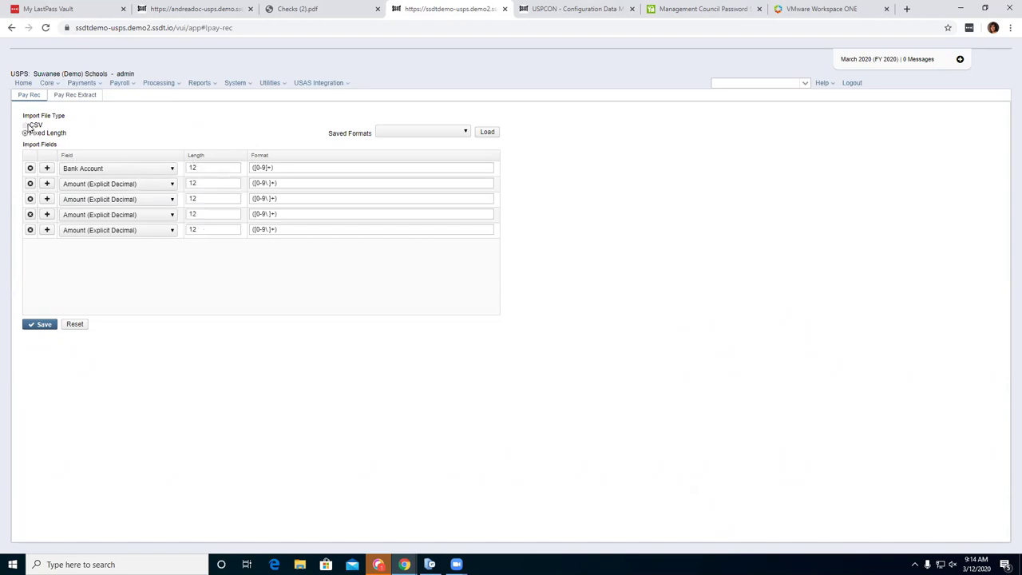
pyautogui.click(28, 126)
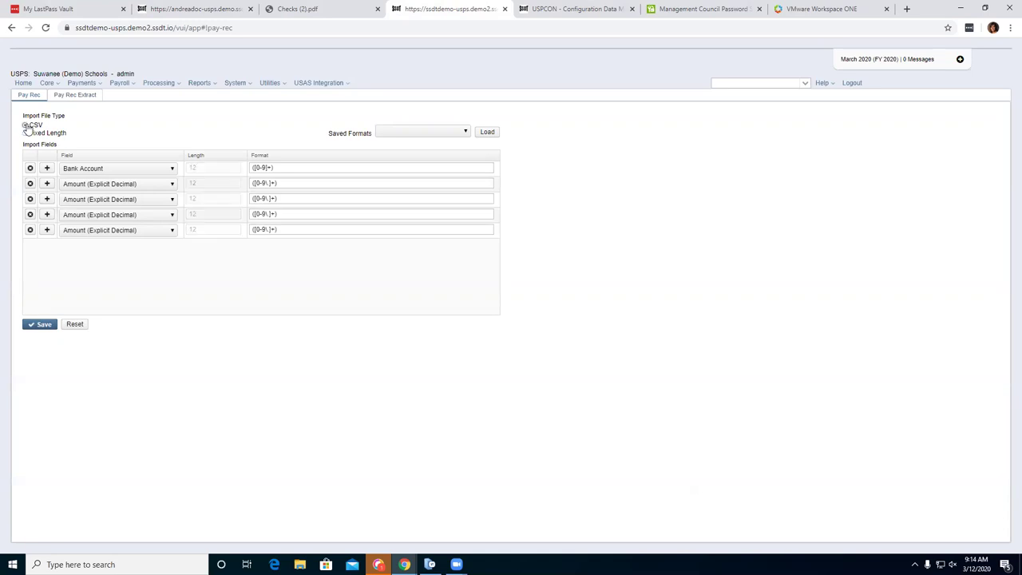
pyautogui.click(463, 133)
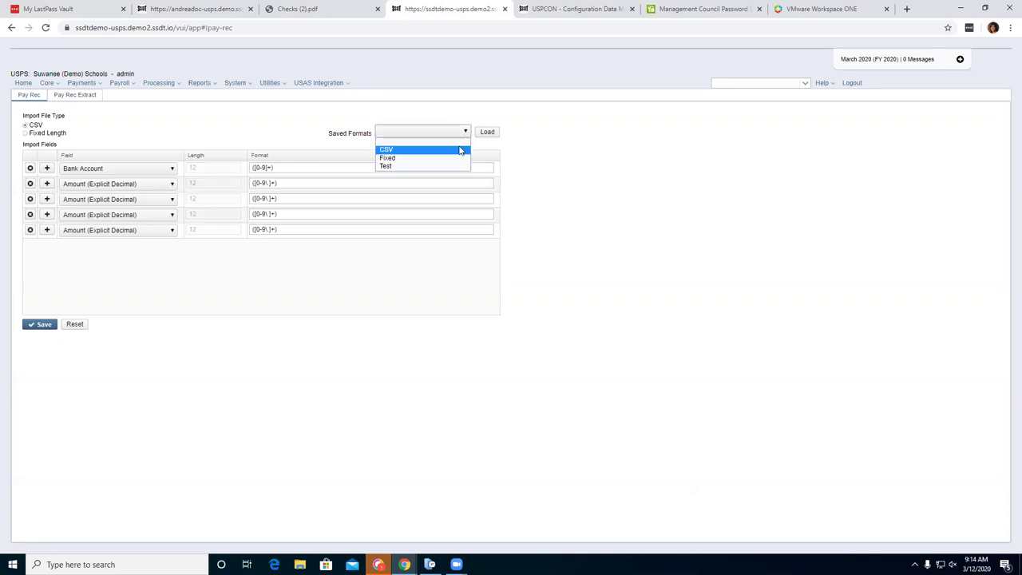
pyautogui.click(252, 122)
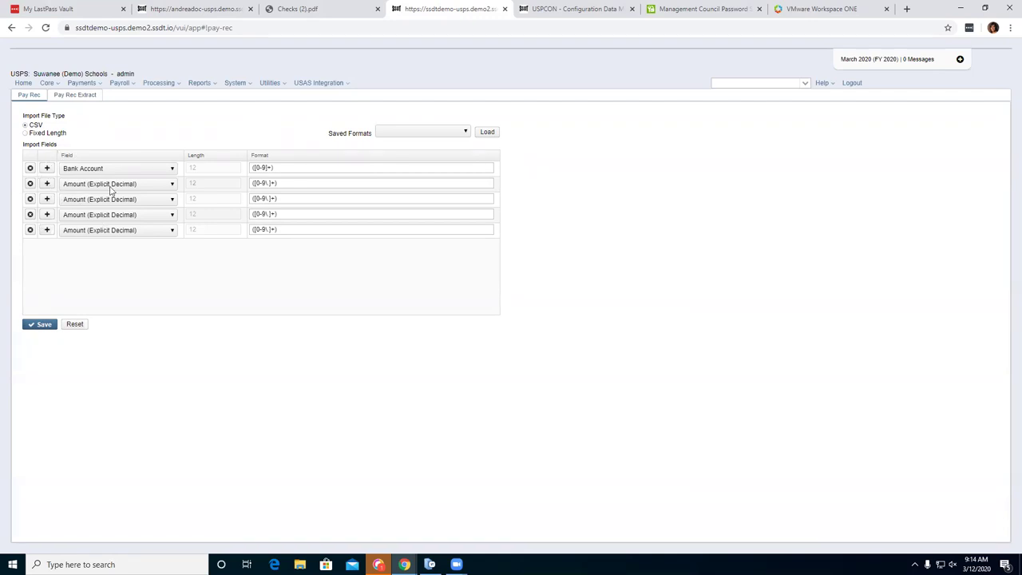
# Step: Set import fields two to five to Check Date, Check Number, Payee Name and Amount (Explicit Decimal)
pyautogui.click(160, 185)
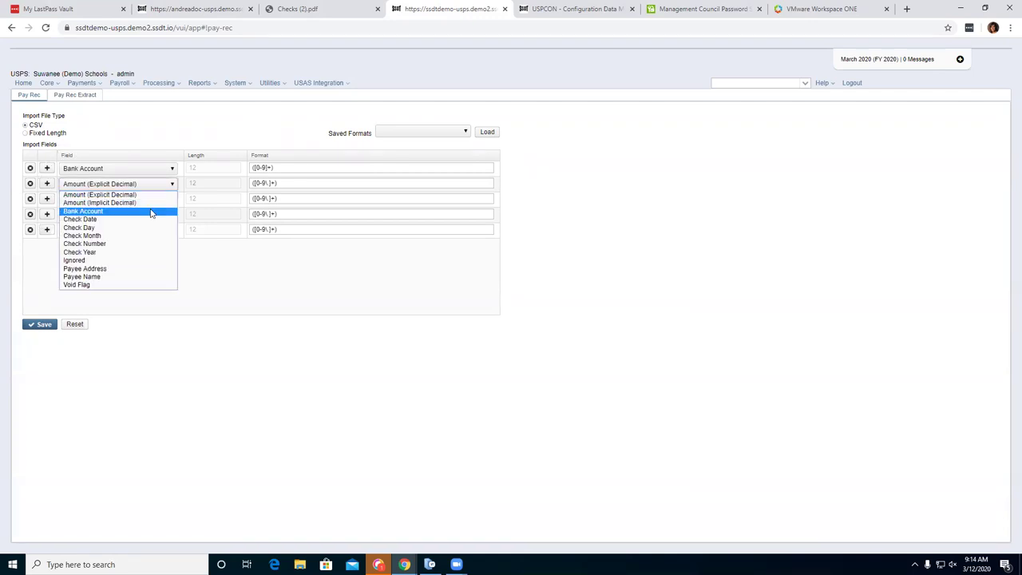
pyautogui.click(150, 218)
pyautogui.click(167, 200)
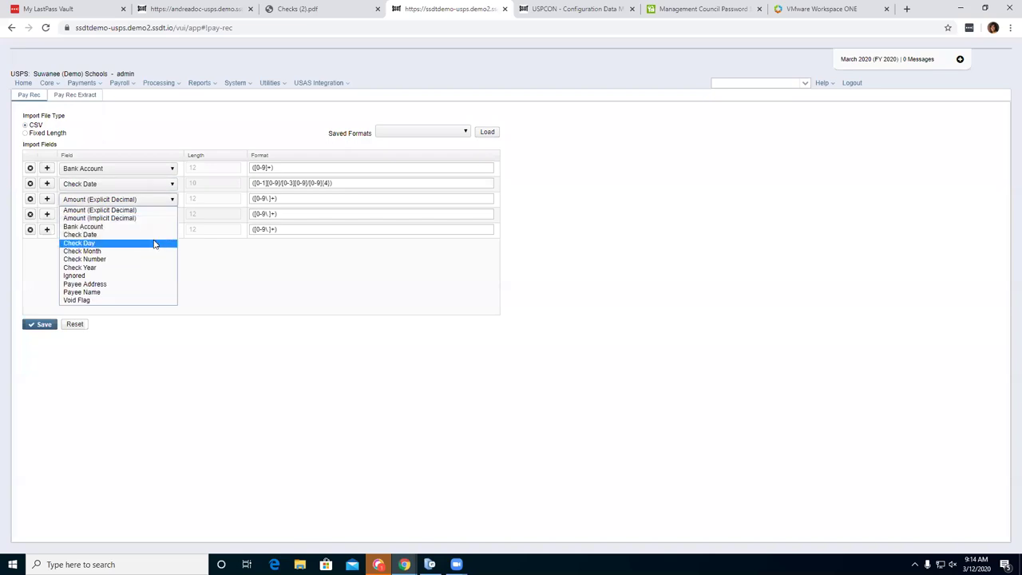
pyautogui.click(153, 261)
pyautogui.click(172, 216)
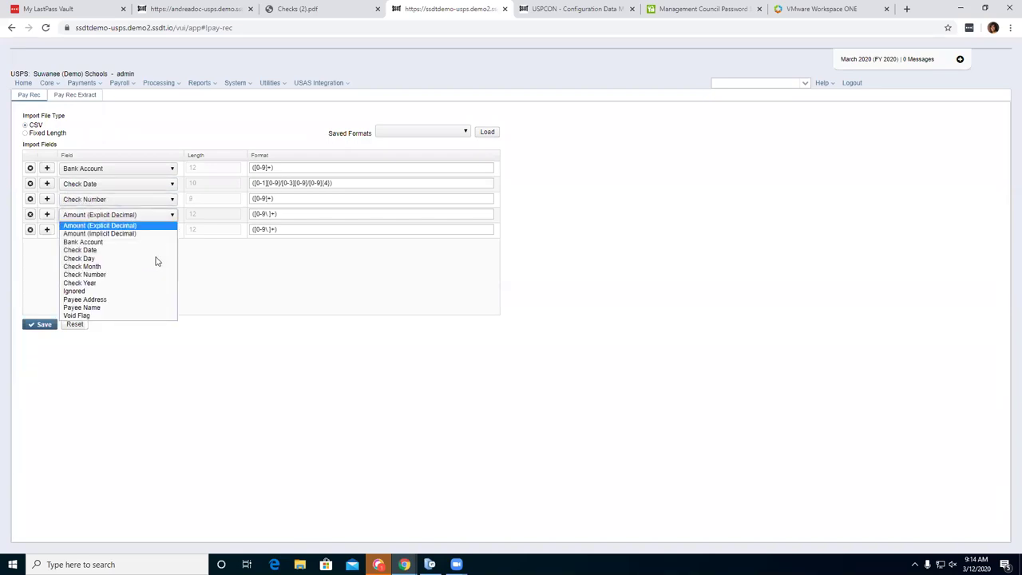
pyautogui.click(141, 307)
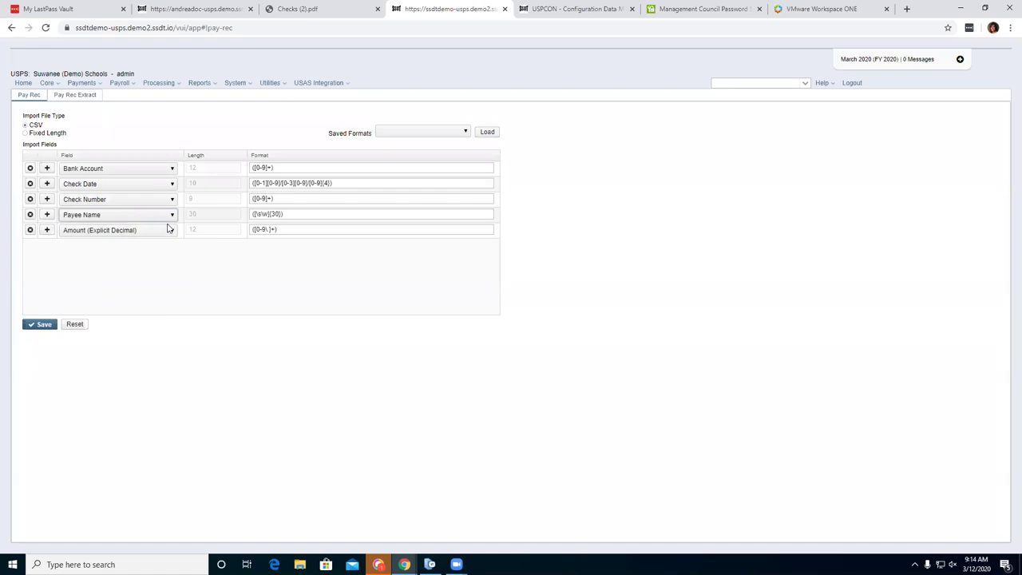
pyautogui.click(167, 228)
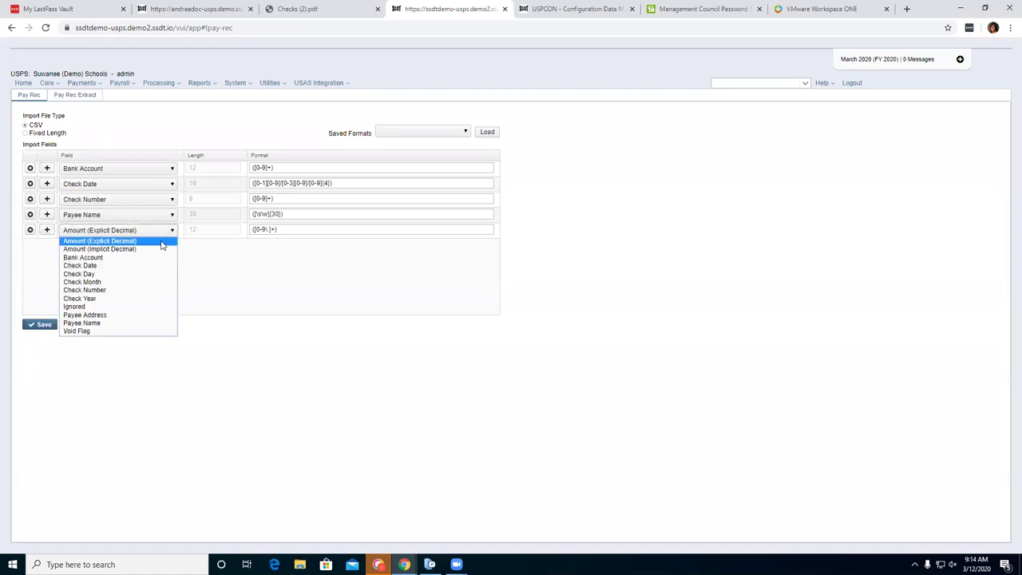
pyautogui.click(161, 242)
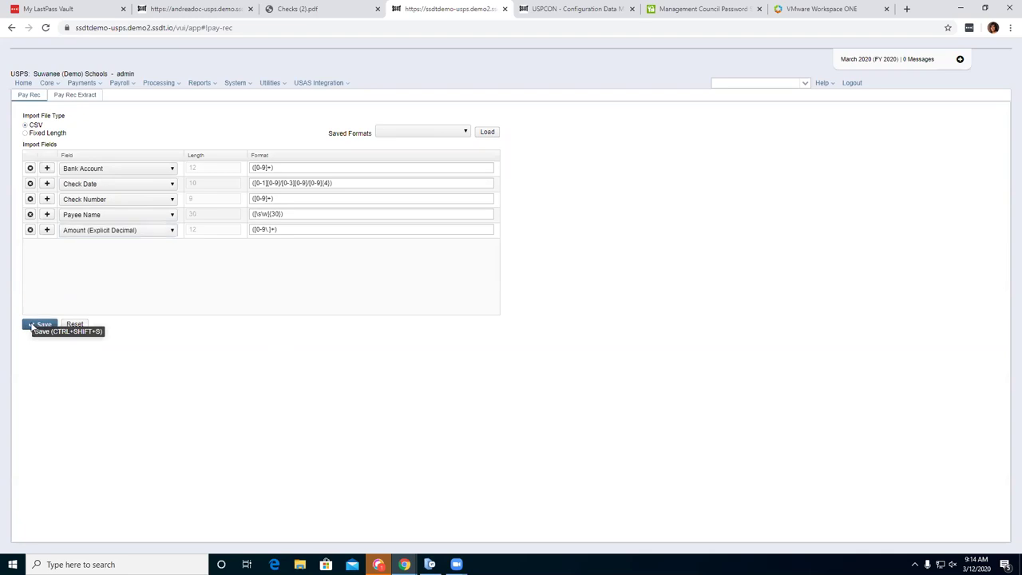
# Step: Save the five-field CSV import layout under the format name 'Test1'
pyautogui.click(31, 327)
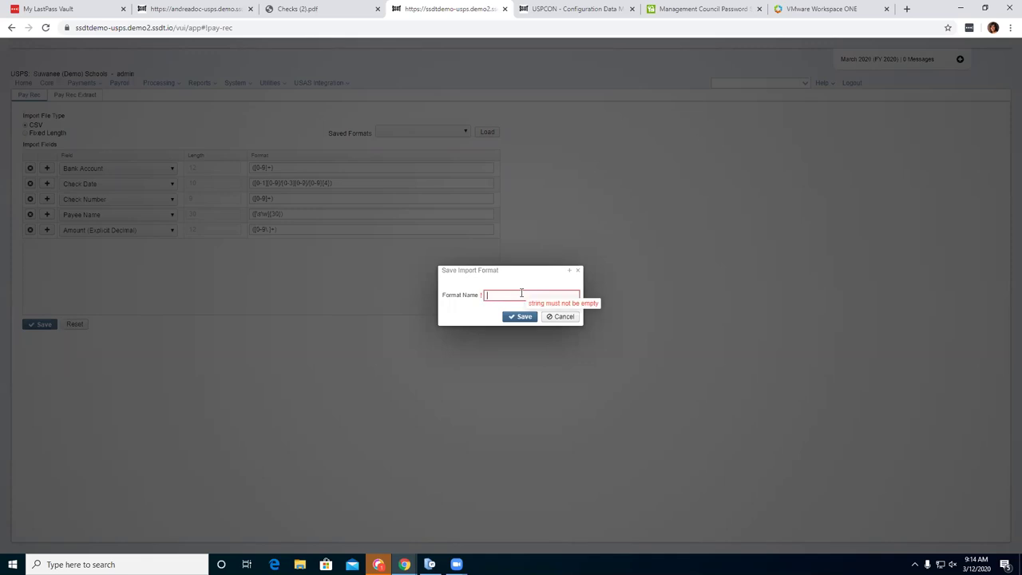
pyautogui.write('Te')
pyautogui.press('BackSpace')
pyautogui.write('1')
pyautogui.click(525, 317)
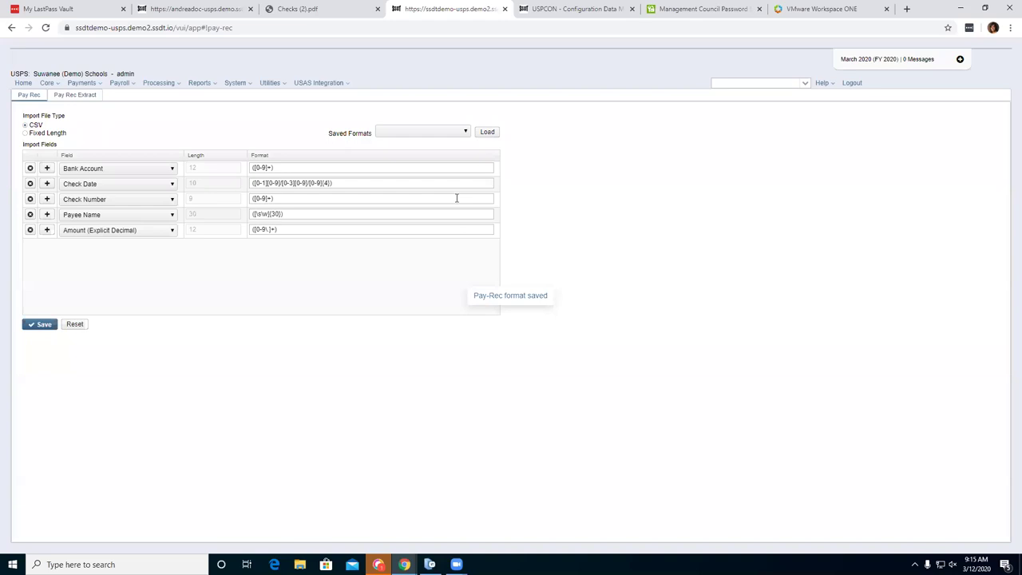
# Step: Load the Test1 saved format, after trying the CSV format, to restore its five import fields
pyautogui.click(465, 133)
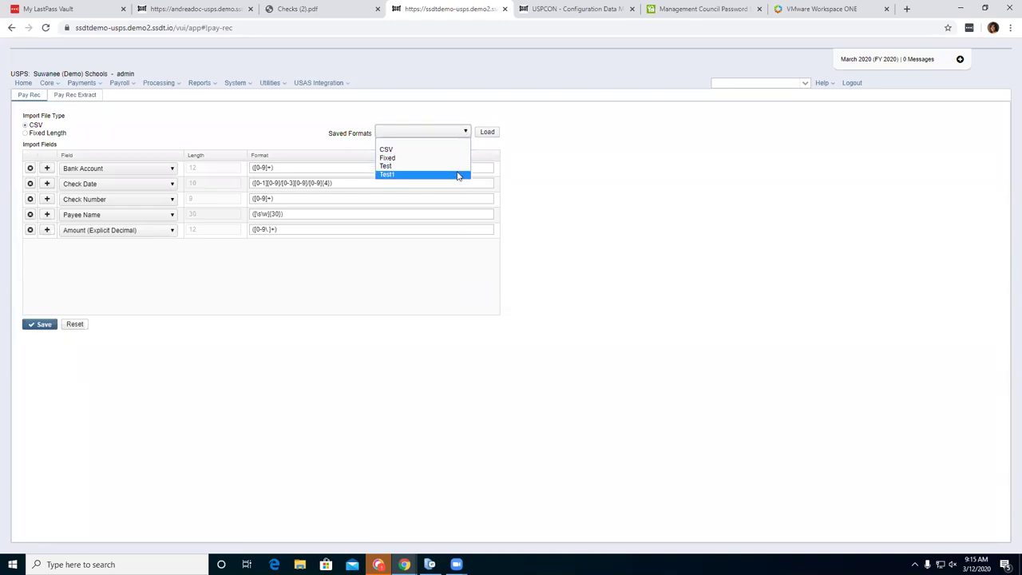
pyautogui.click(457, 175)
pyautogui.click(480, 134)
pyautogui.click(465, 134)
pyautogui.click(456, 142)
pyautogui.click(466, 133)
pyautogui.click(455, 151)
pyautogui.click(485, 133)
pyautogui.click(463, 133)
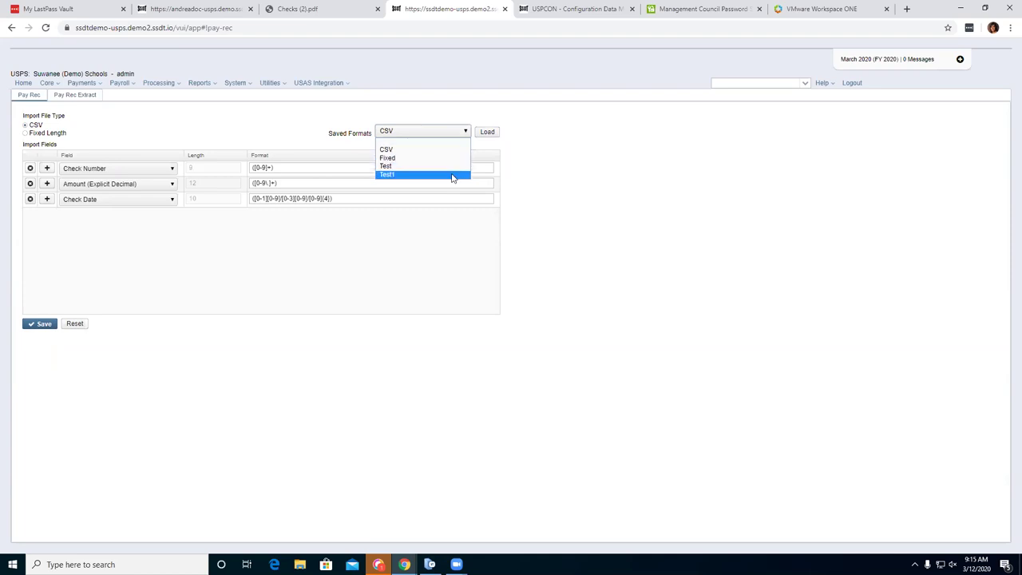
pyautogui.click(452, 175)
pyautogui.click(486, 132)
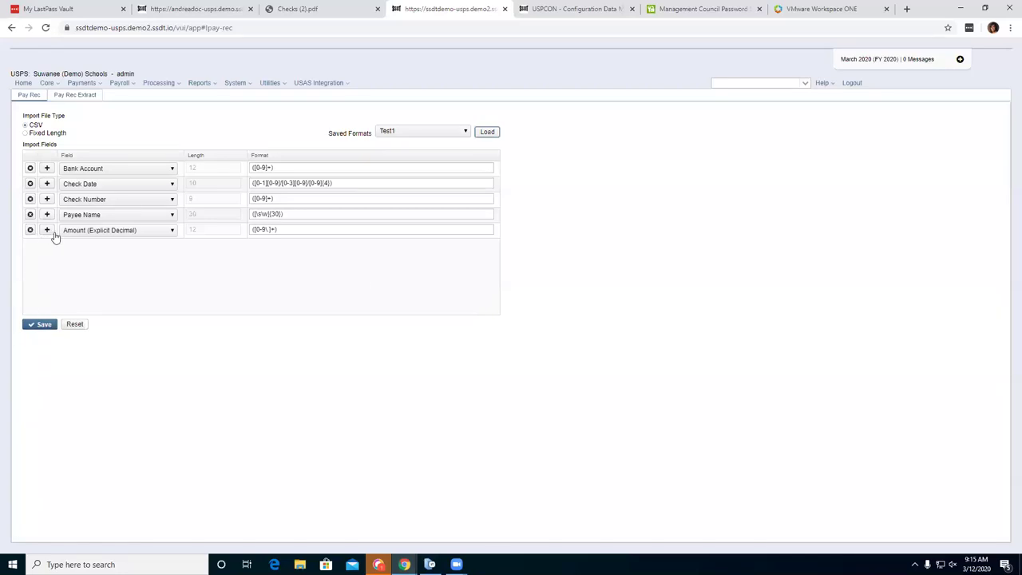
# Step: Change the fifth field to Amount (Implicit Decimal) and overwrite the Test1 saved format
pyautogui.click(136, 231)
pyautogui.click(99, 248)
pyautogui.click(40, 325)
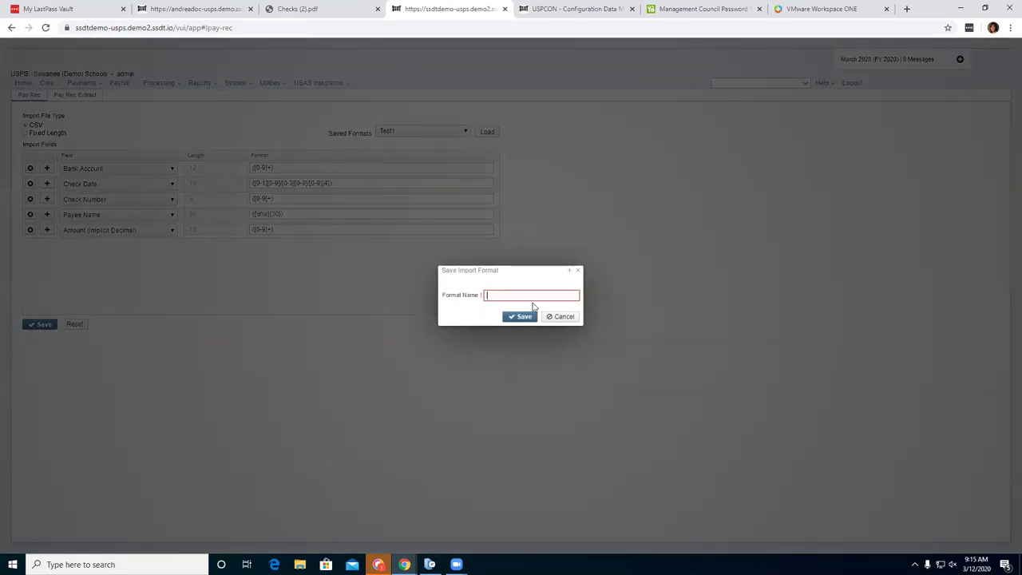
pyautogui.write('Testt1')
pyautogui.click(520, 316)
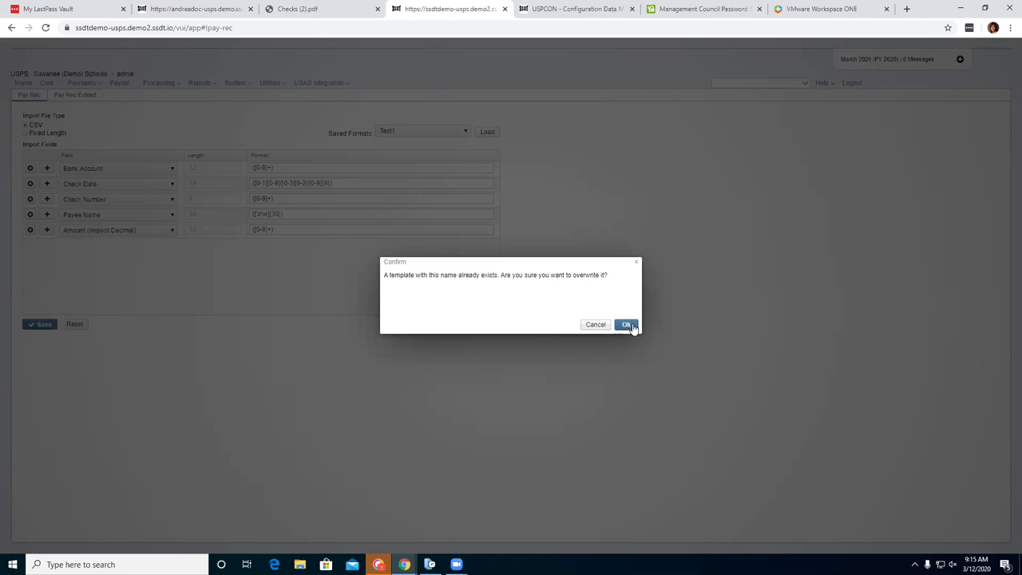
pyautogui.click(626, 326)
pyautogui.click(465, 132)
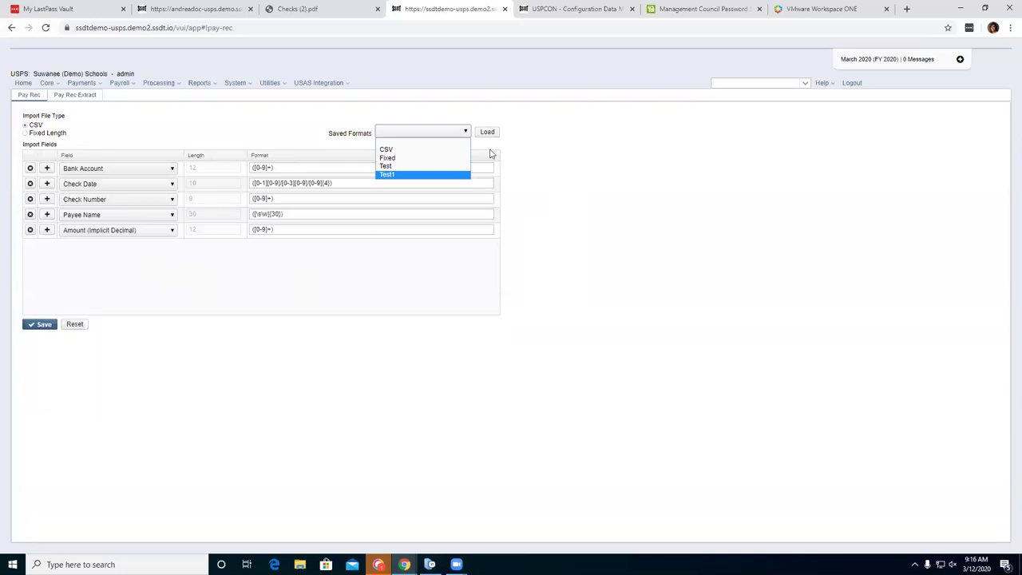
# Step: Load the CSV saved format, then open the Pay Rec Extract page and set its format type to FIXED
pyautogui.click(425, 151)
pyautogui.click(487, 131)
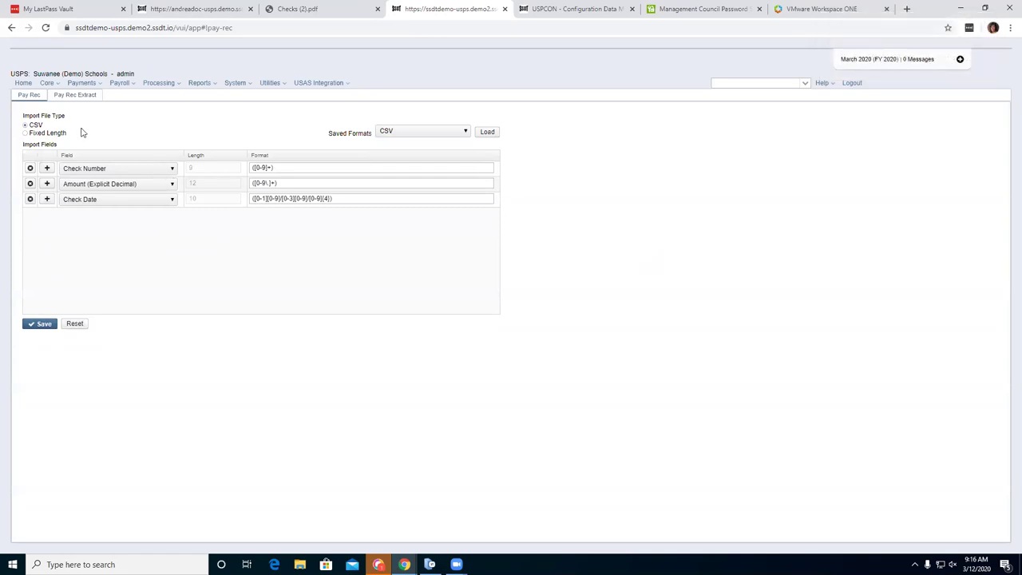
pyautogui.click(77, 96)
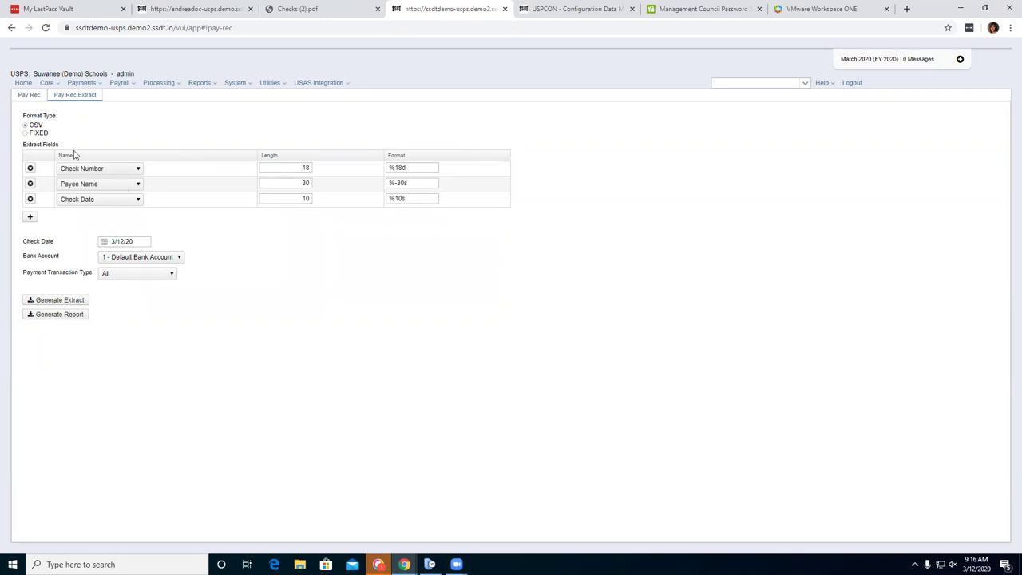
pyautogui.click(25, 134)
# Step: Keep the extract format on CSV with Check Number as the first field, then show the other site's Check Register
pyautogui.click(24, 126)
pyautogui.click(129, 171)
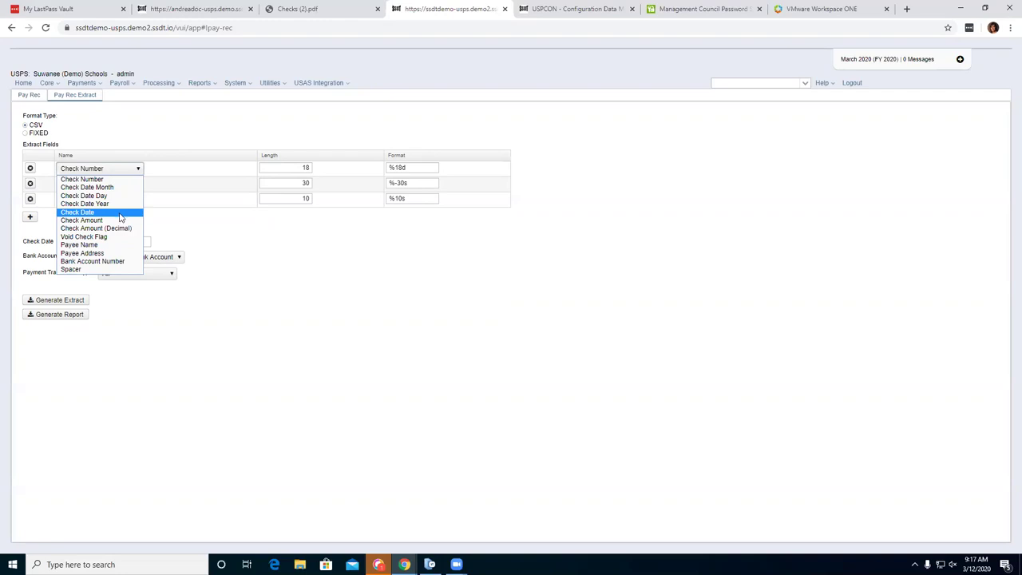
pyautogui.click(151, 125)
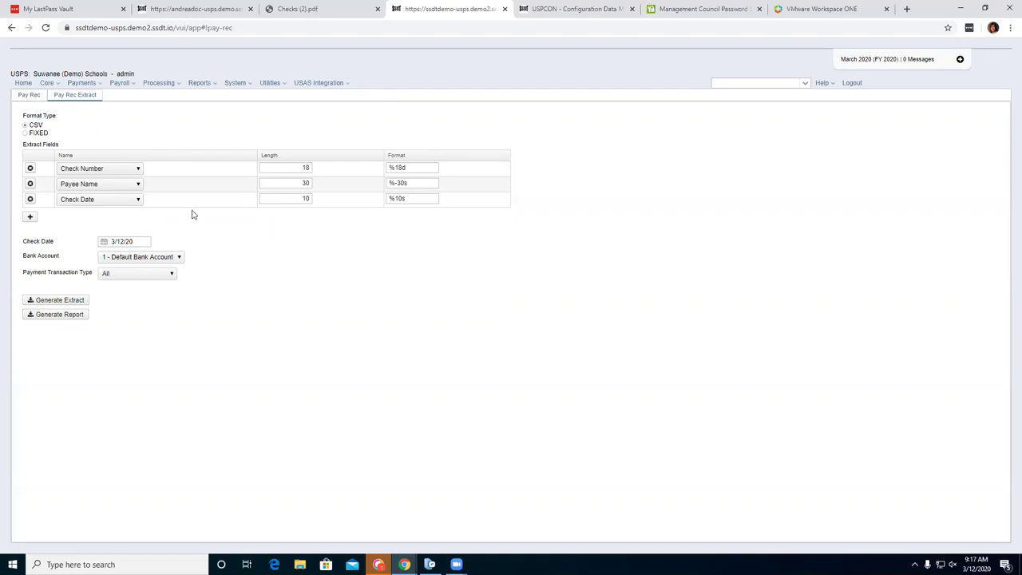
pyautogui.click(25, 133)
pyautogui.click(25, 125)
pyautogui.click(195, 9)
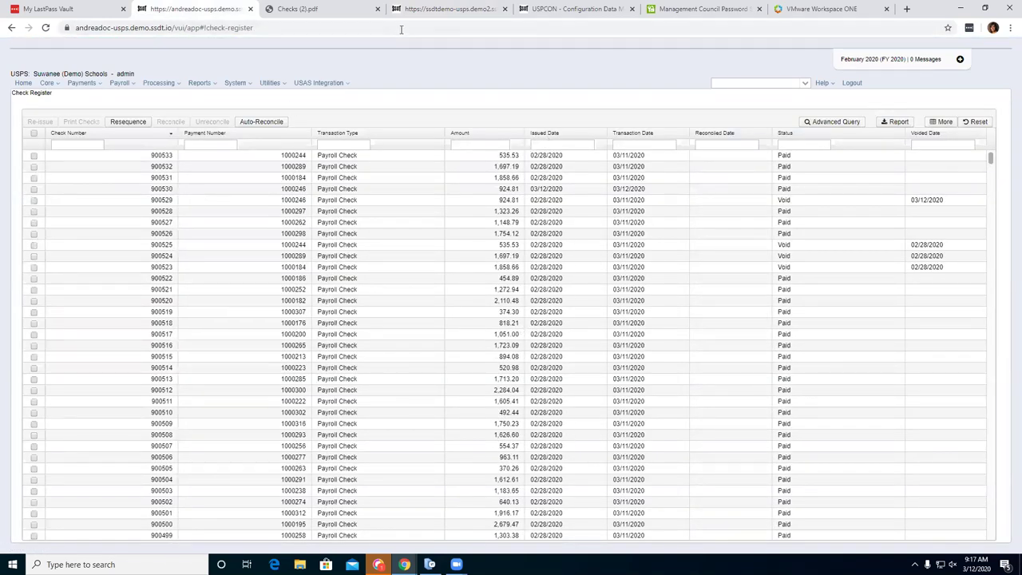
# Step: Compare the Check Register's issued dates against the Pay Rec Extract page
pyautogui.moveTo(401, 23); pyautogui.dragTo(319, 21)
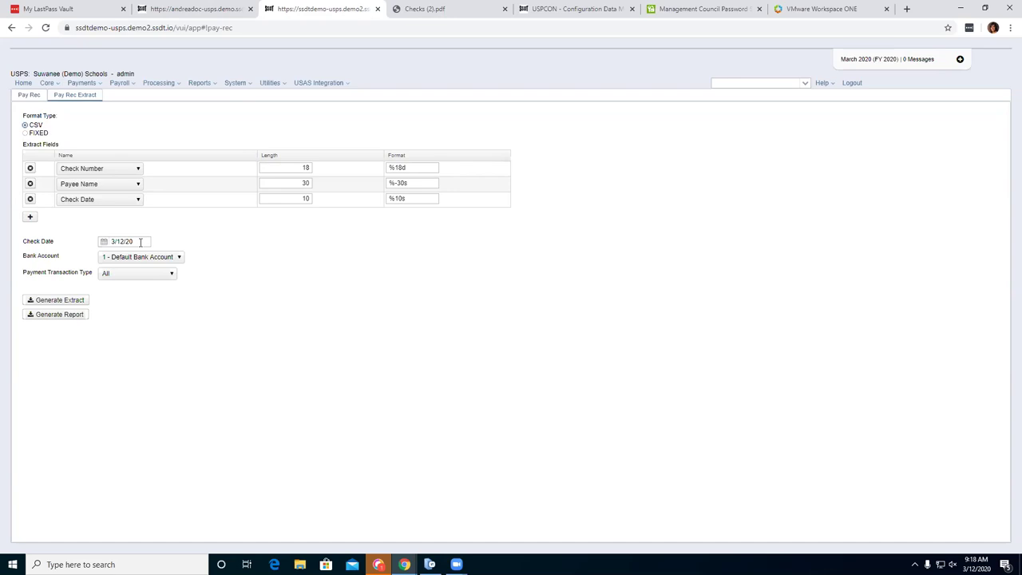
pyautogui.click(183, 9)
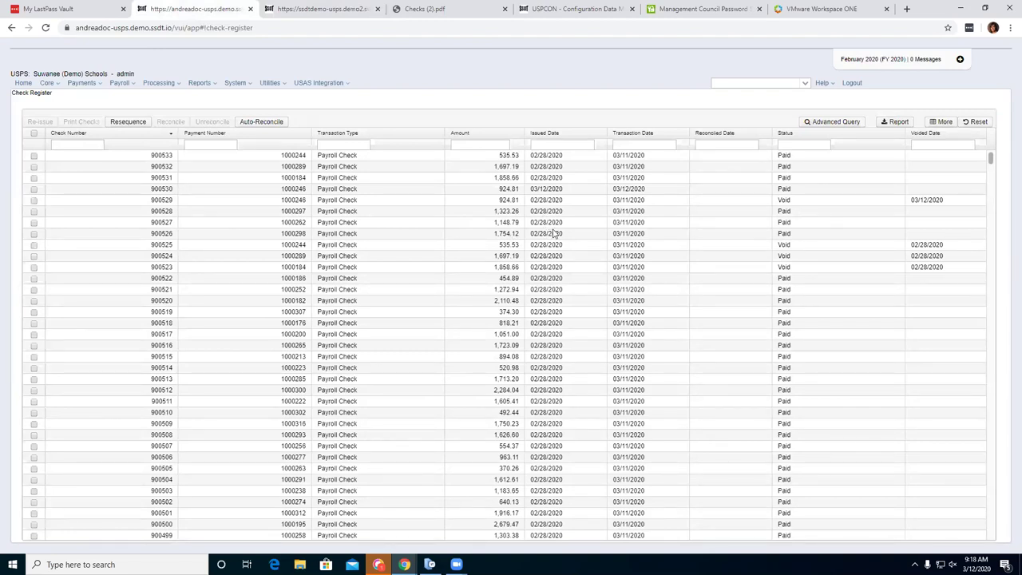
pyautogui.click(319, 9)
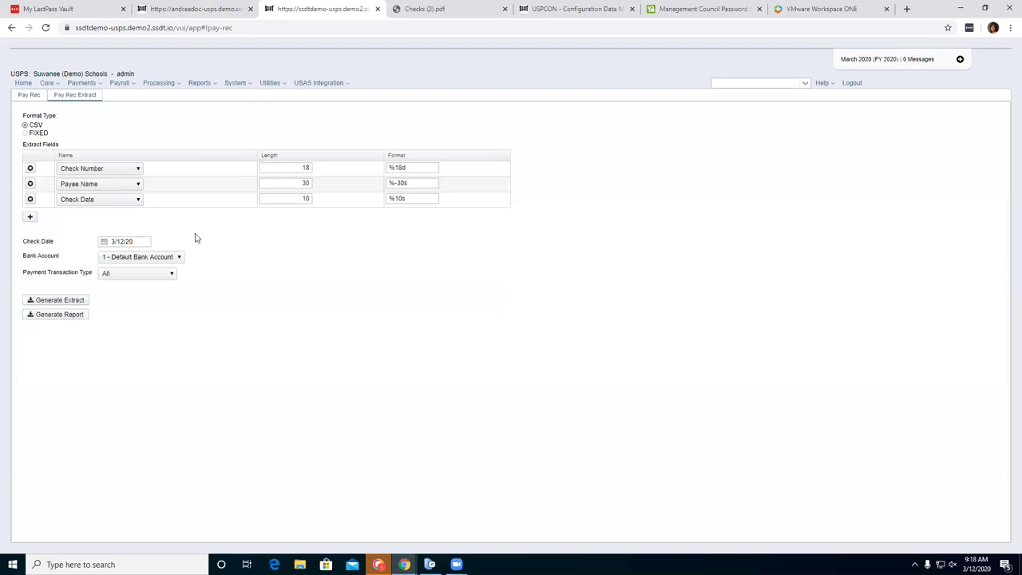
pyautogui.click(177, 9)
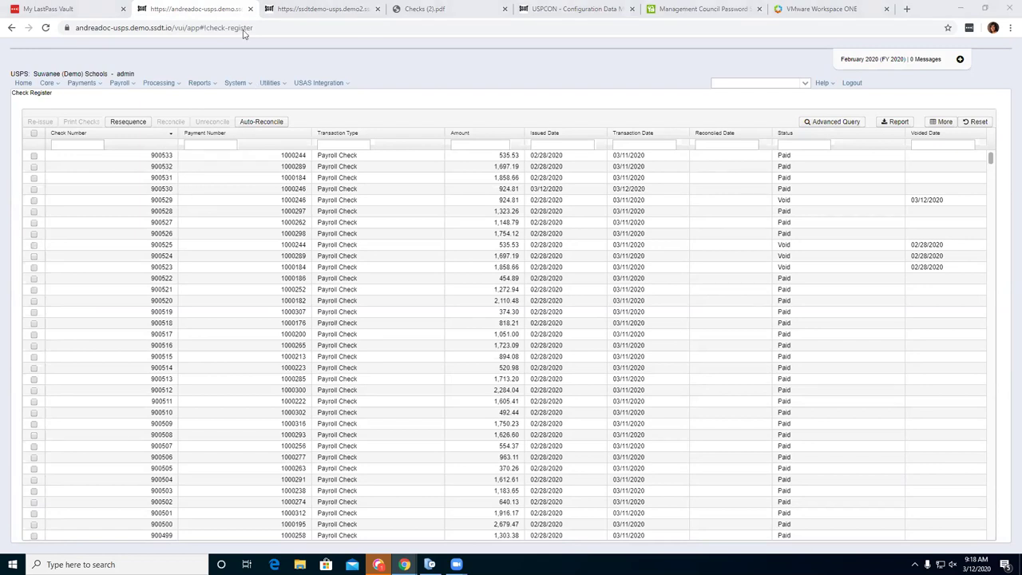
pyautogui.hotkey('ctrl', 'Tab')
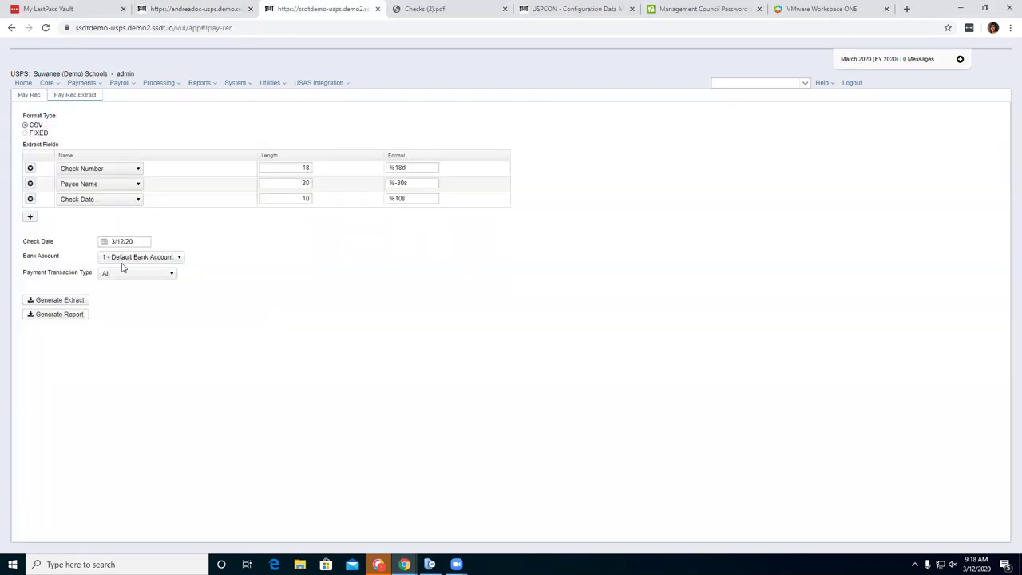
# Step: Replace the Pay Rec Extract Check Date, cross-checking the Check Register's issued dates
pyautogui.moveTo(144, 245); pyautogui.dragTo(57, 236)
pyautogui.write('03')
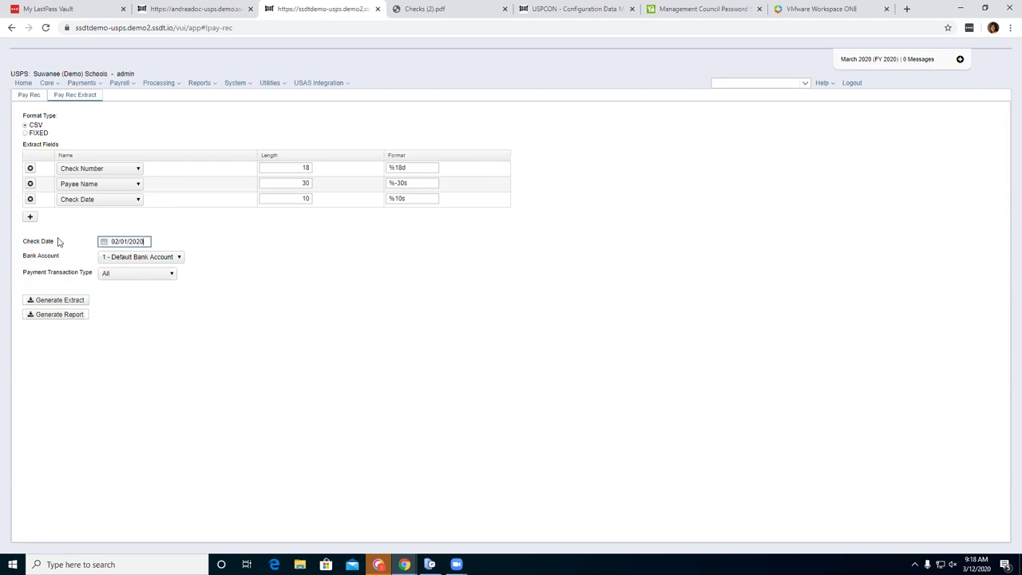
pyautogui.hotkey('ctrl', 'shift', 'Tab')
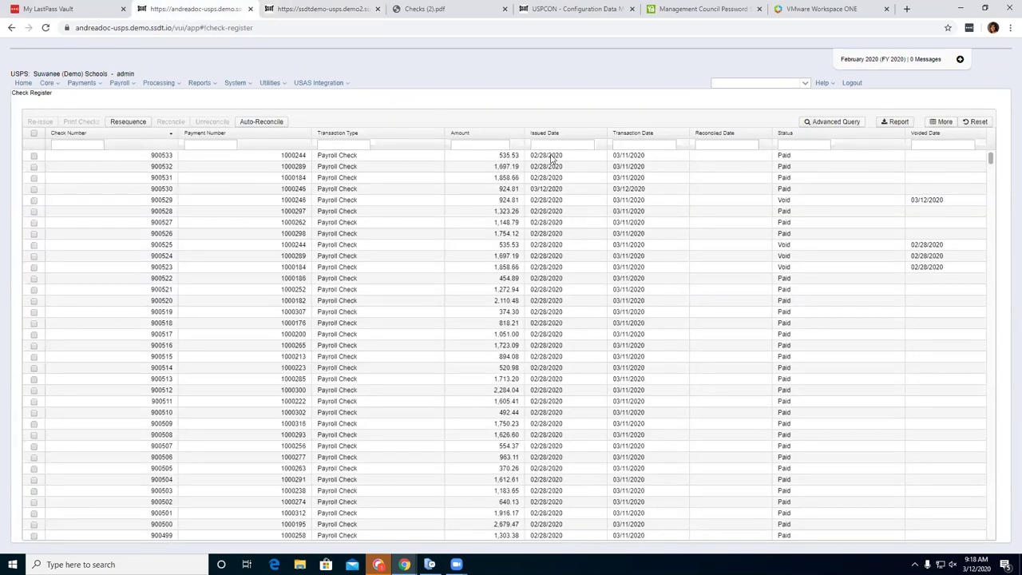
pyautogui.scroll(-5, 548, 490)
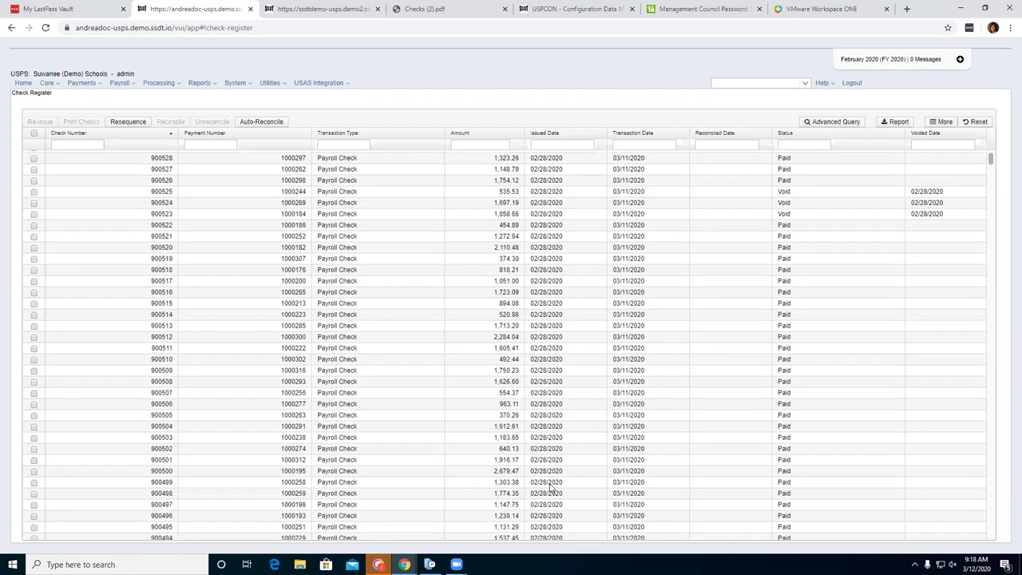
pyautogui.scroll(-3, 551, 487)
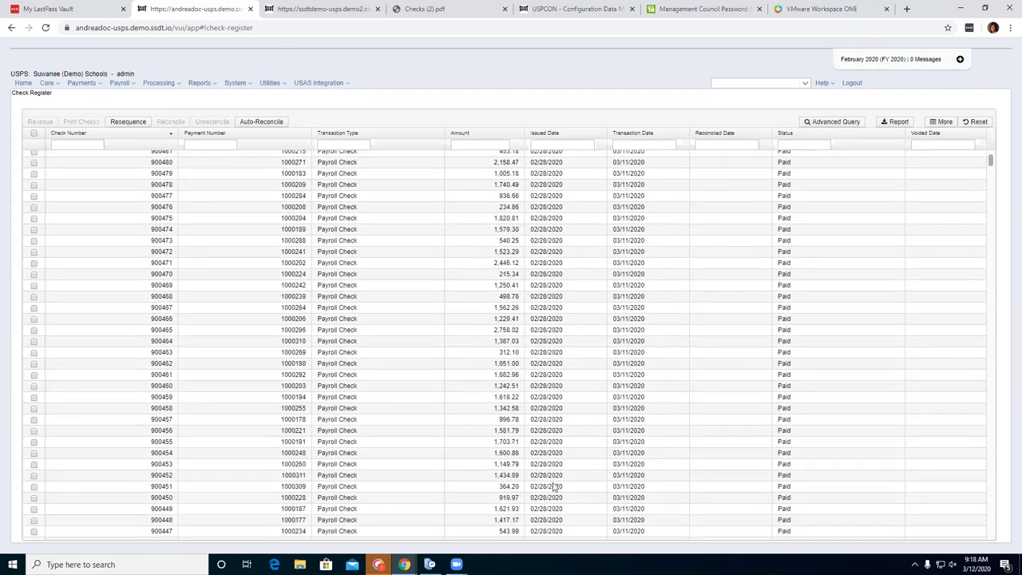
pyautogui.scroll(8, 553, 487)
pyautogui.hotkey('ctrl', 'Tab')
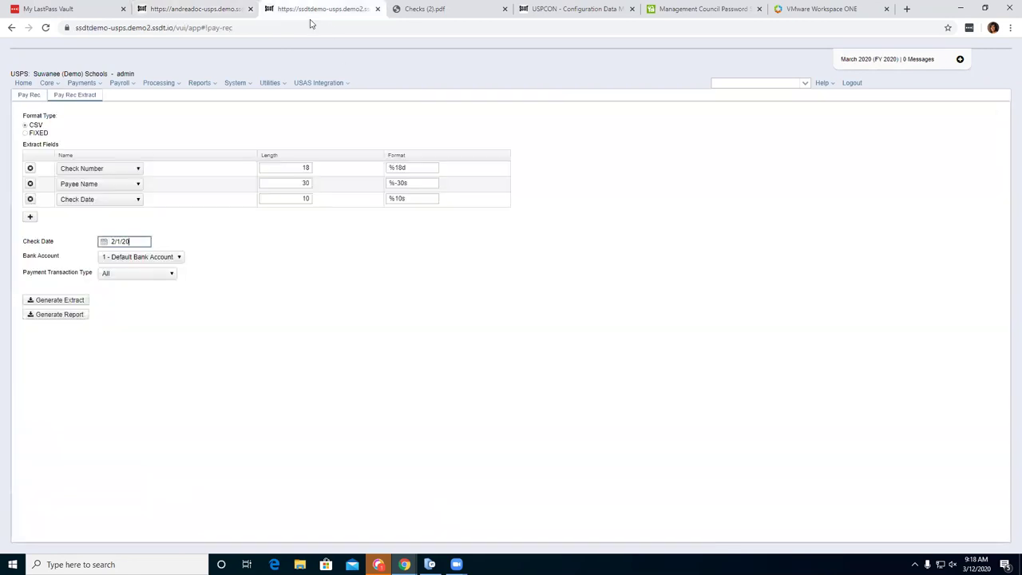
# Step: Keep the Default Bank Account and All transaction types, generate the extract, and open Extract (3).csv
pyautogui.click(178, 257)
pyautogui.click(178, 257)
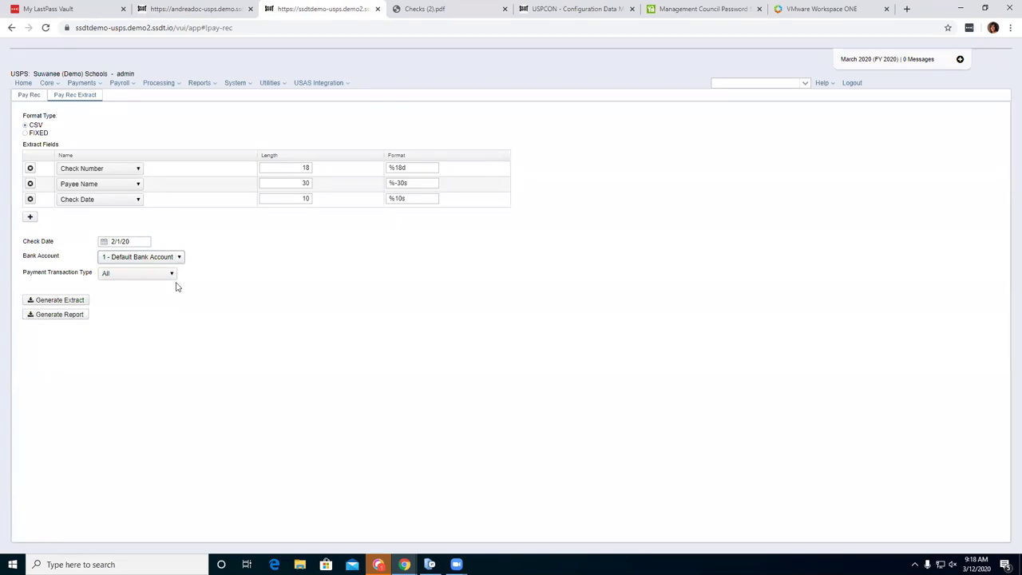
pyautogui.click(172, 275)
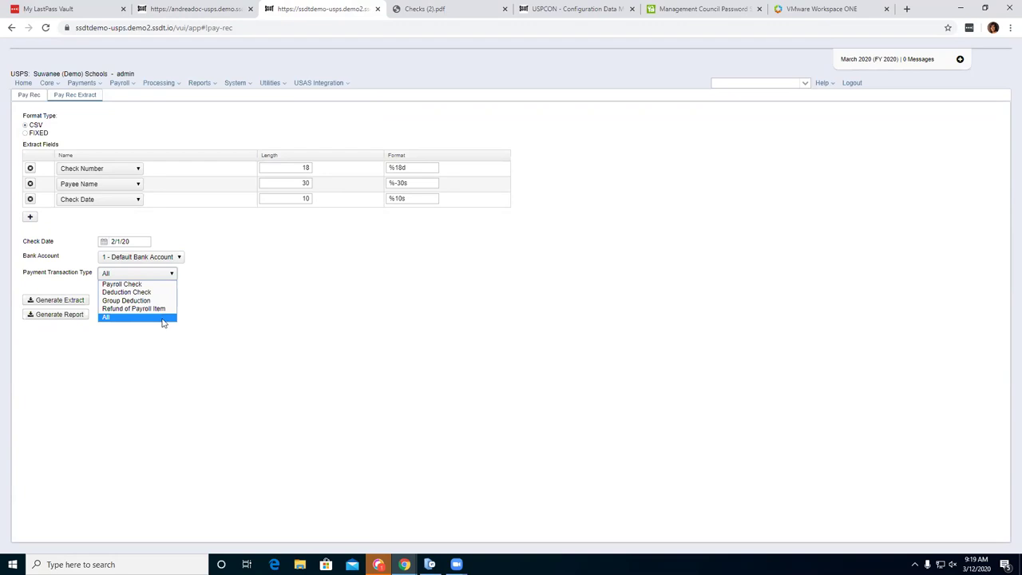
pyautogui.click(159, 321)
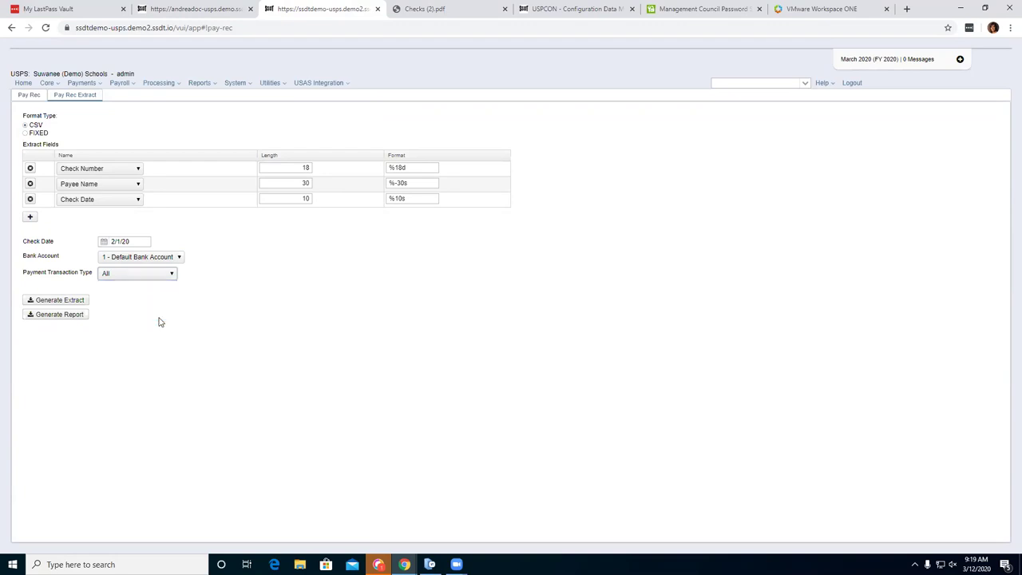
pyautogui.click(173, 278)
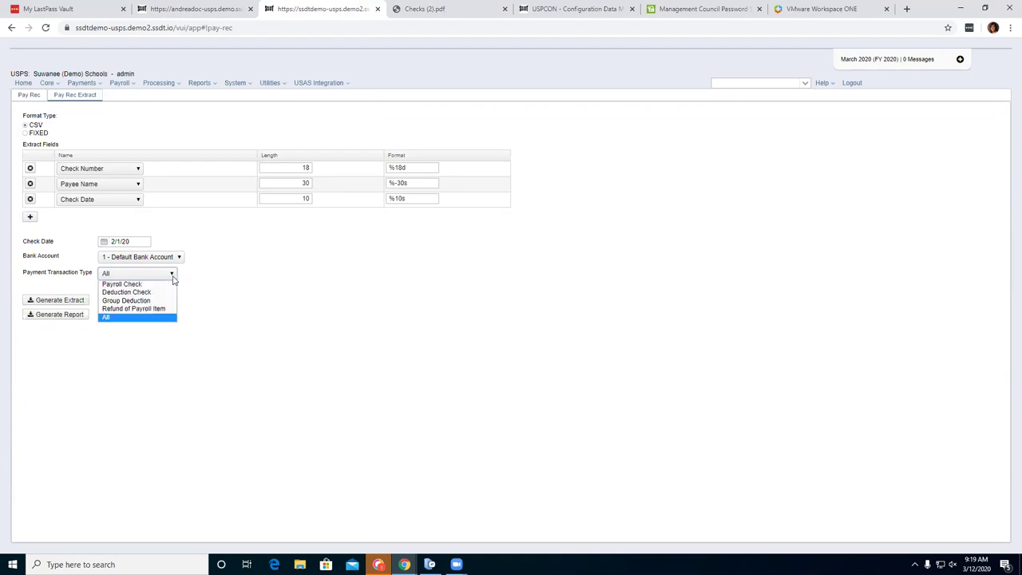
pyautogui.click(173, 278)
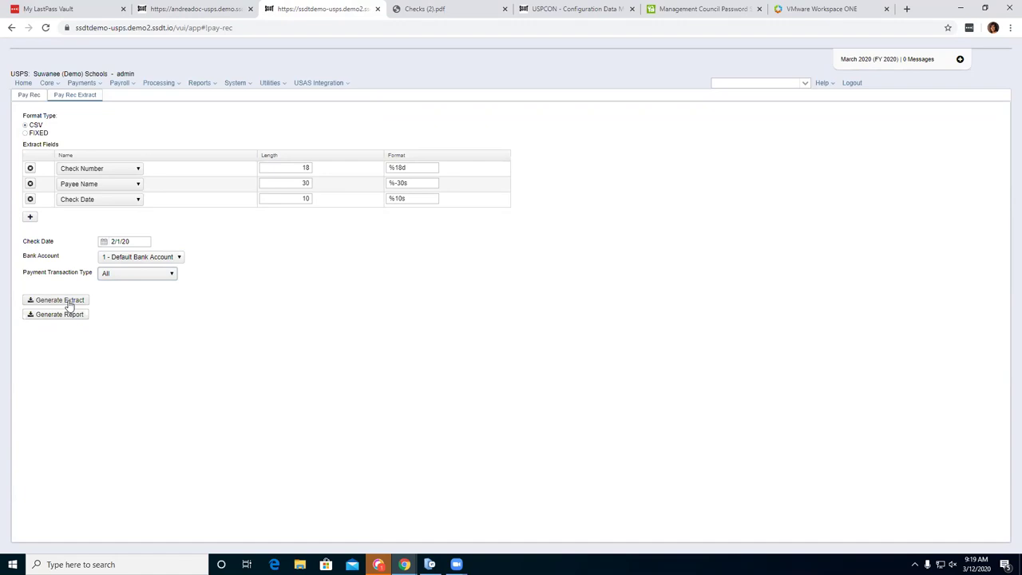
pyautogui.click(69, 300)
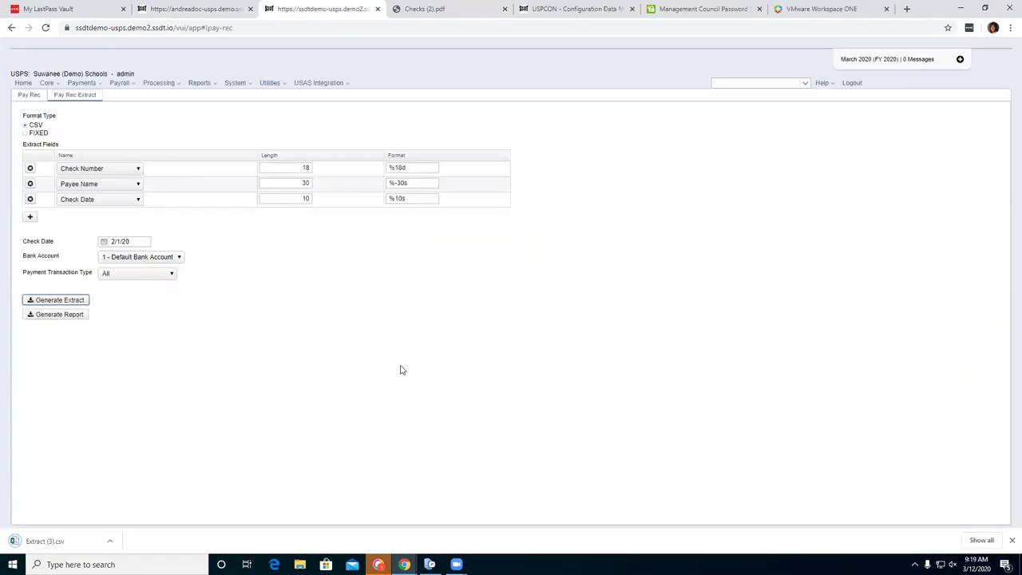
pyautogui.click(54, 542)
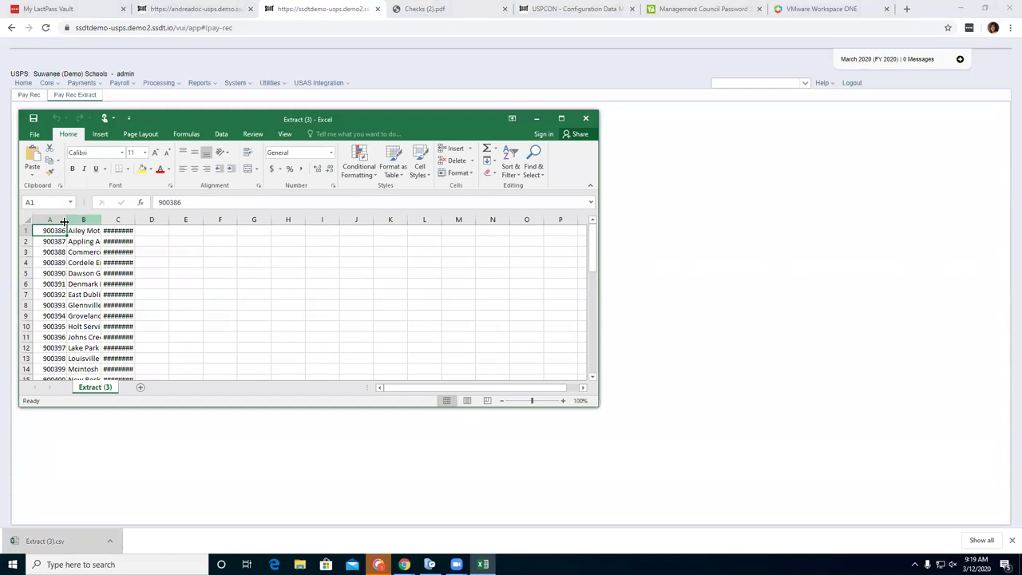
# Step: AutoFit the Extract (3).csv columns, then close the workbook without saving
pyautogui.click(28, 221)
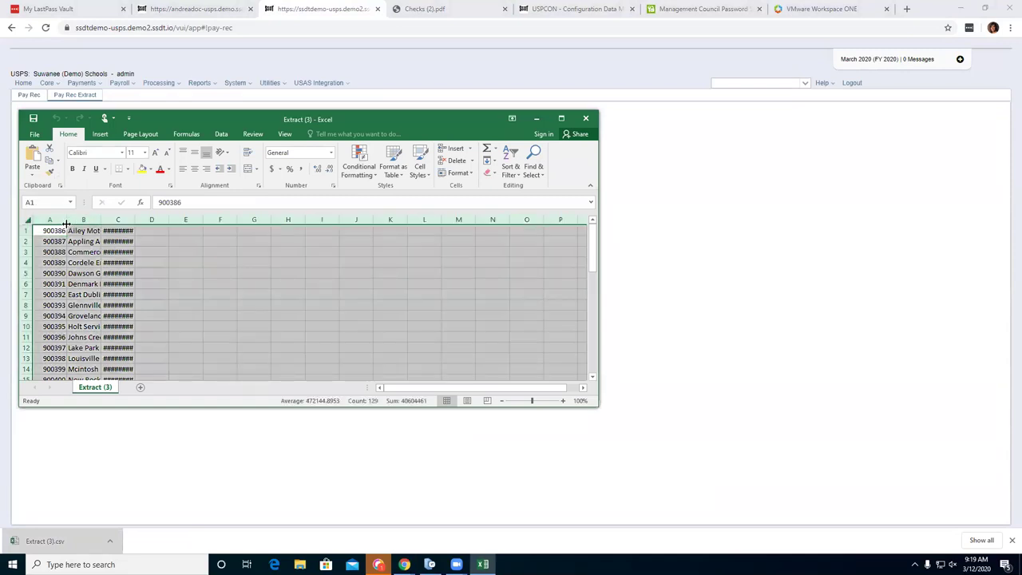
pyautogui.doubleClick(66, 220)
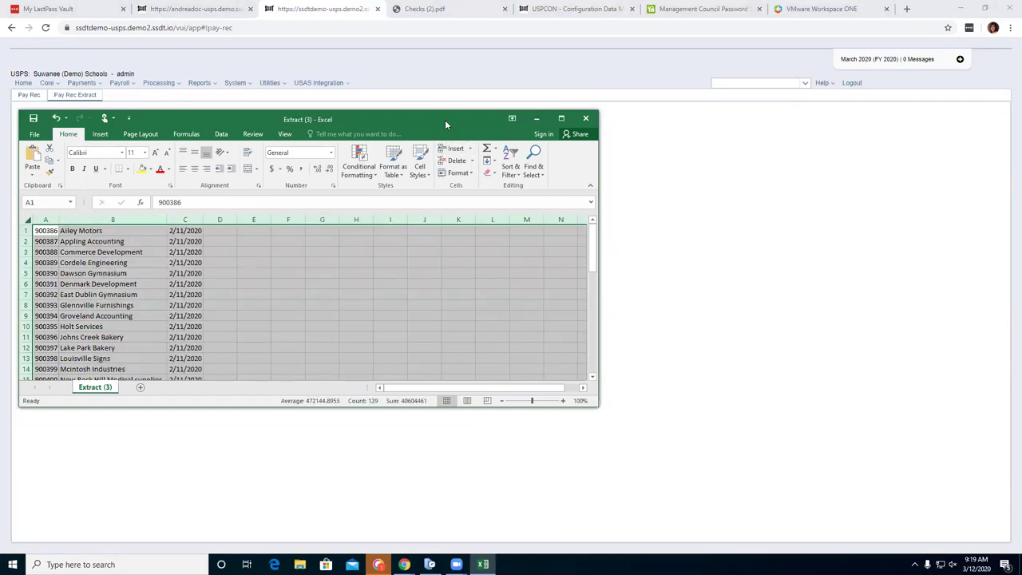
pyautogui.moveTo(445, 120); pyautogui.dragTo(605, 112)
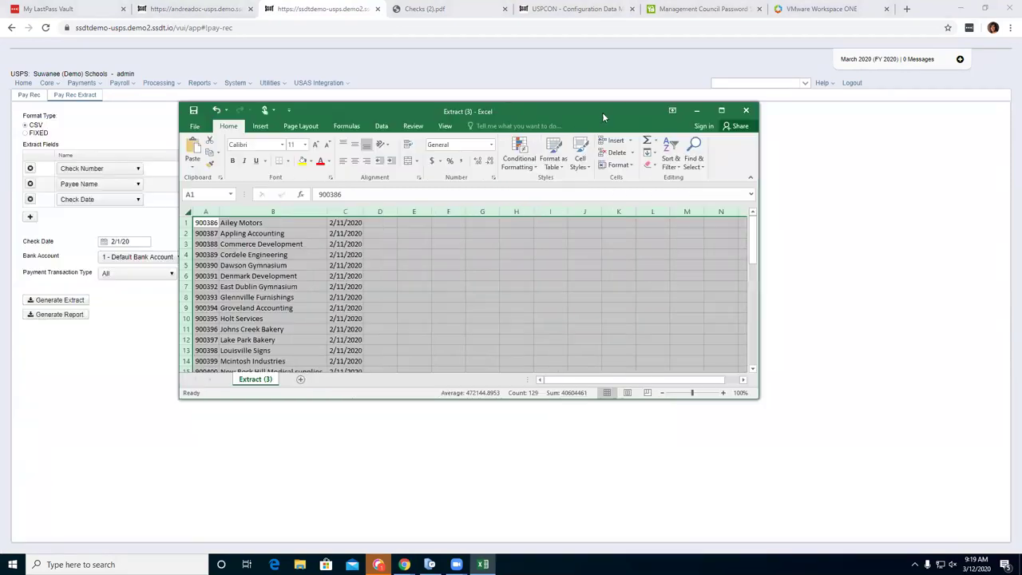
pyautogui.click(744, 111)
pyautogui.click(511, 293)
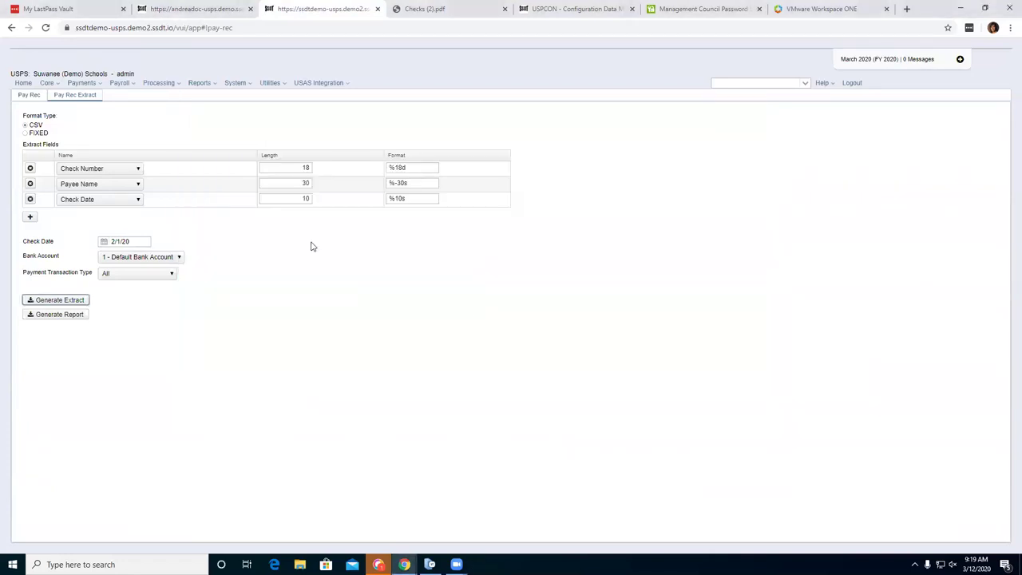
# Step: Add a fourth extract field set to Check Amount
pyautogui.click(30, 216)
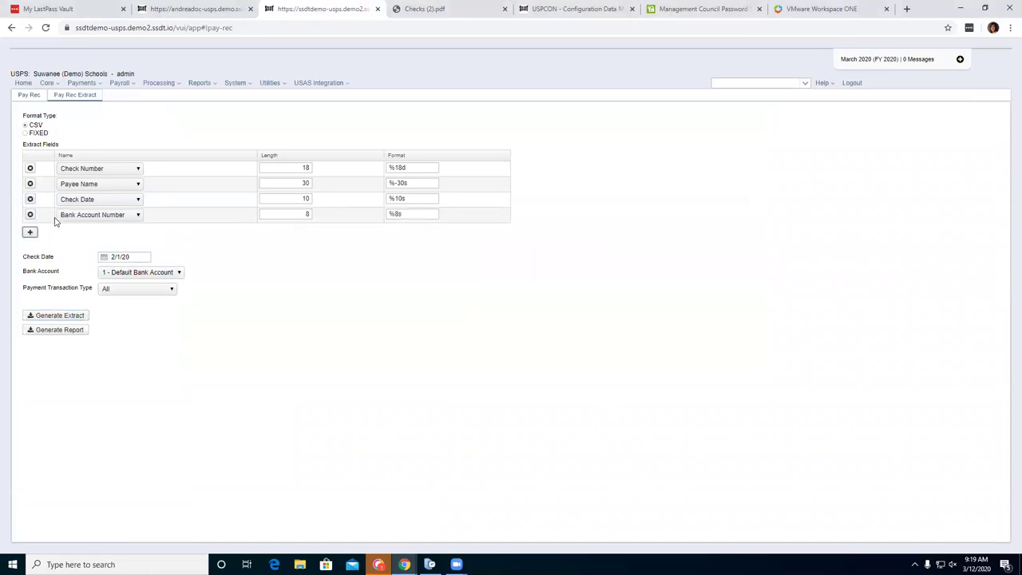
pyautogui.click(137, 216)
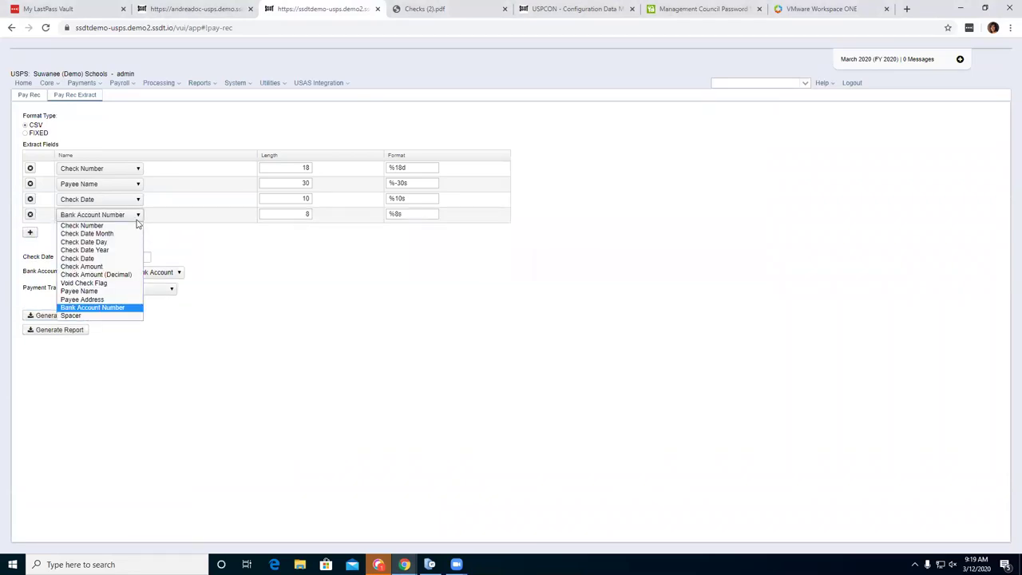
pyautogui.click(119, 266)
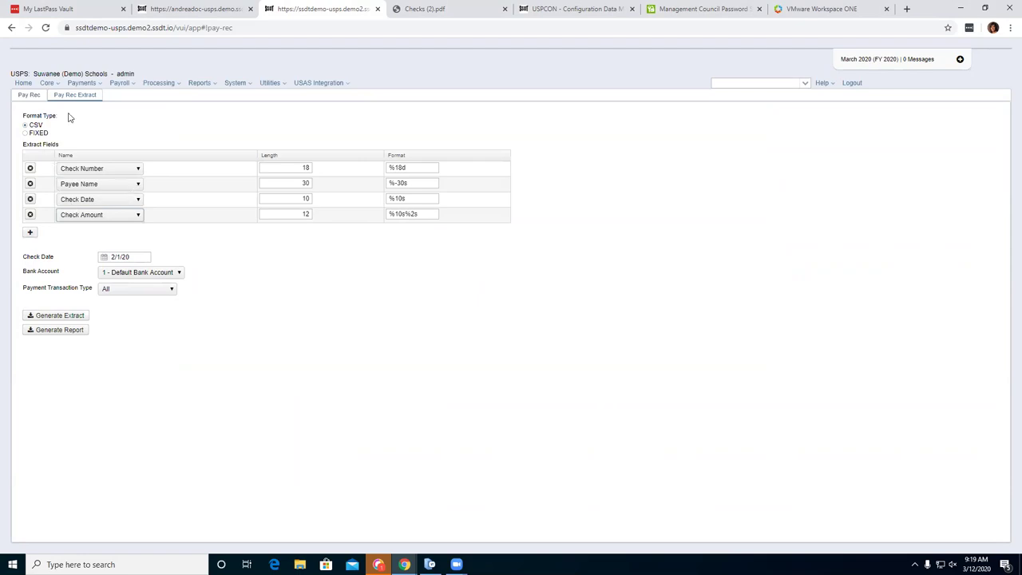
pyautogui.click(40, 94)
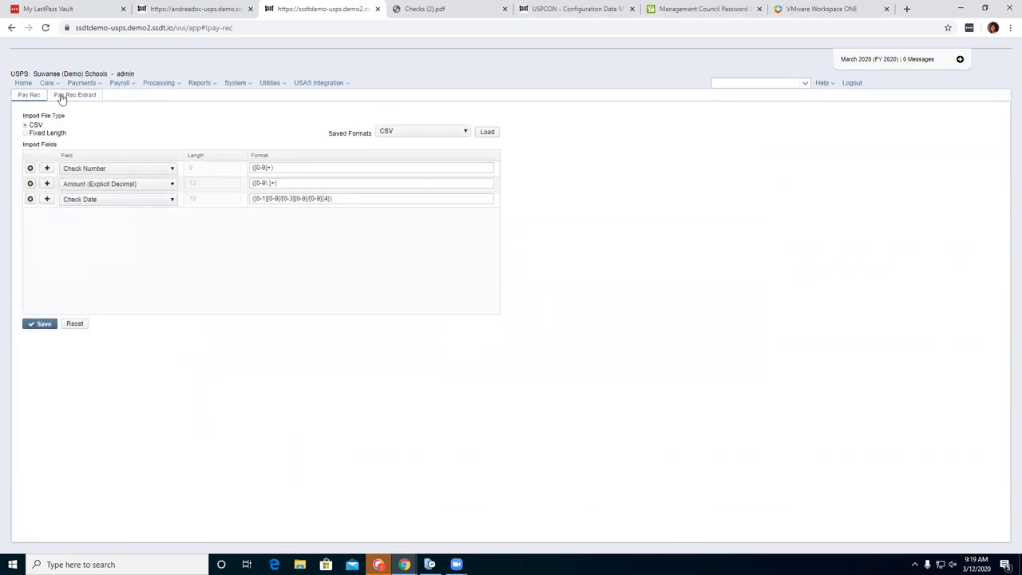
pyautogui.click(60, 96)
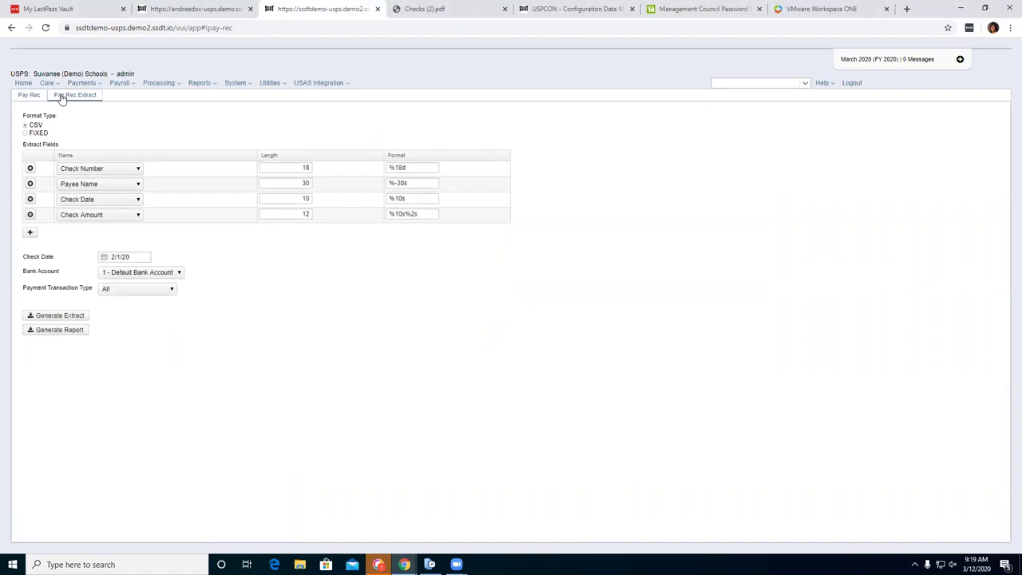
# Step: Delete the Payee Name field row and reload the Pay Rec Extract settings
pyautogui.click(31, 185)
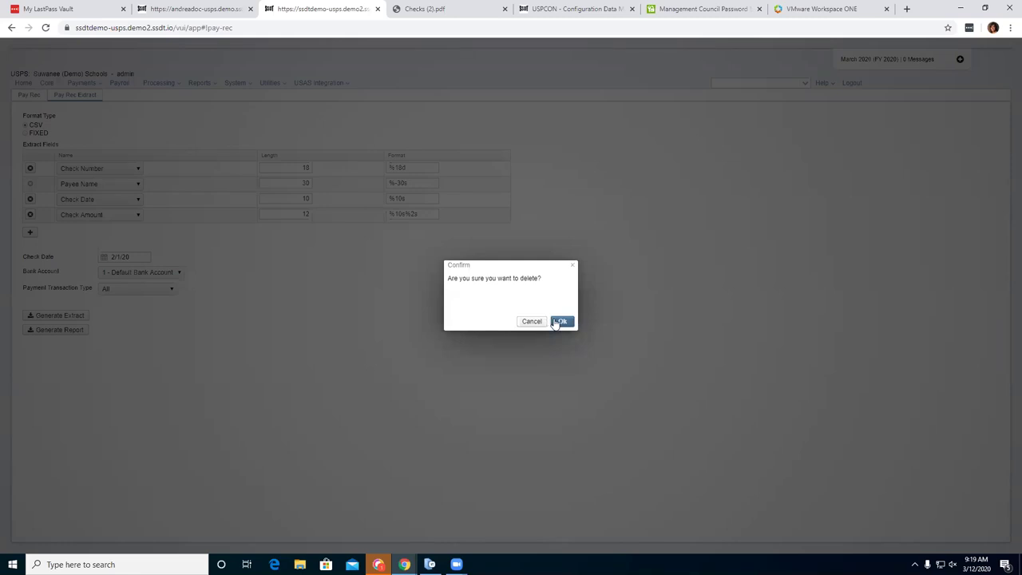
pyautogui.click(553, 321)
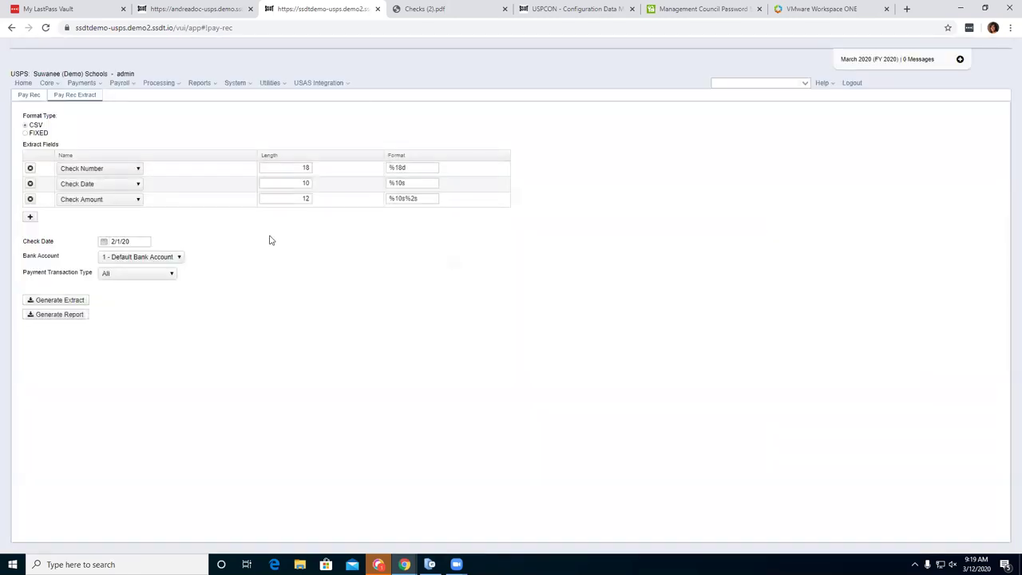
pyautogui.click(33, 94)
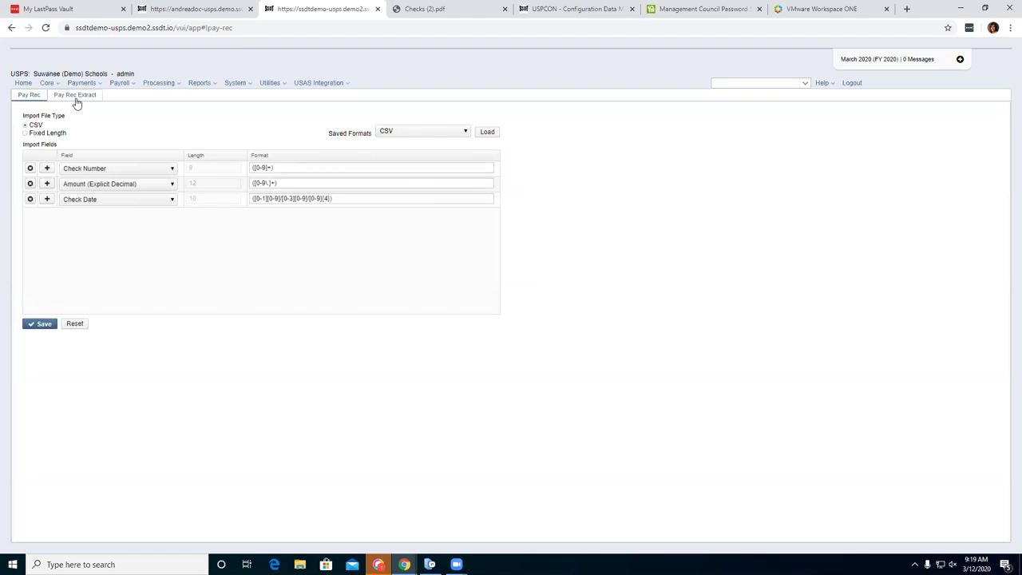
pyautogui.click(75, 97)
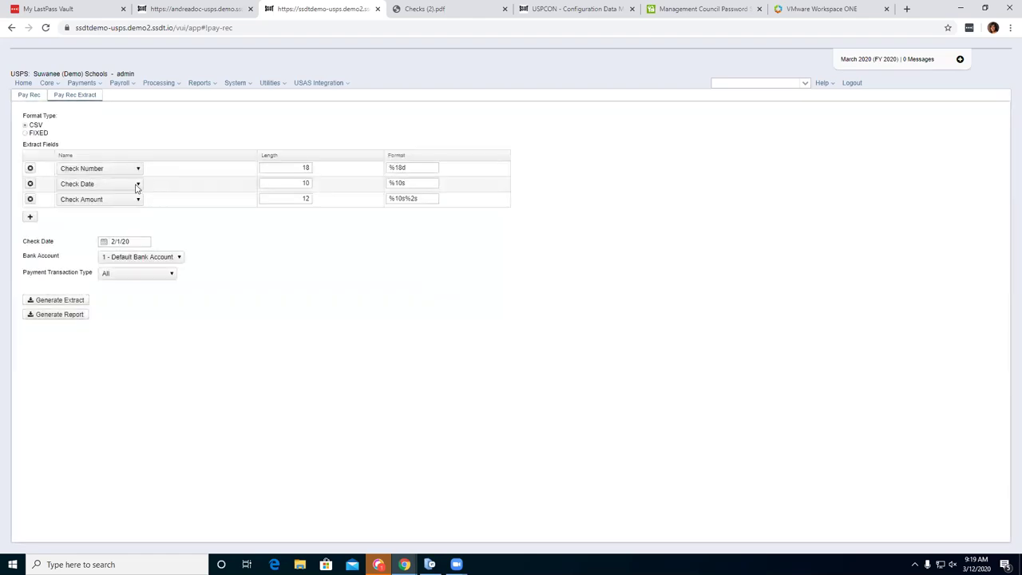
pyautogui.click(29, 96)
pyautogui.click(64, 95)
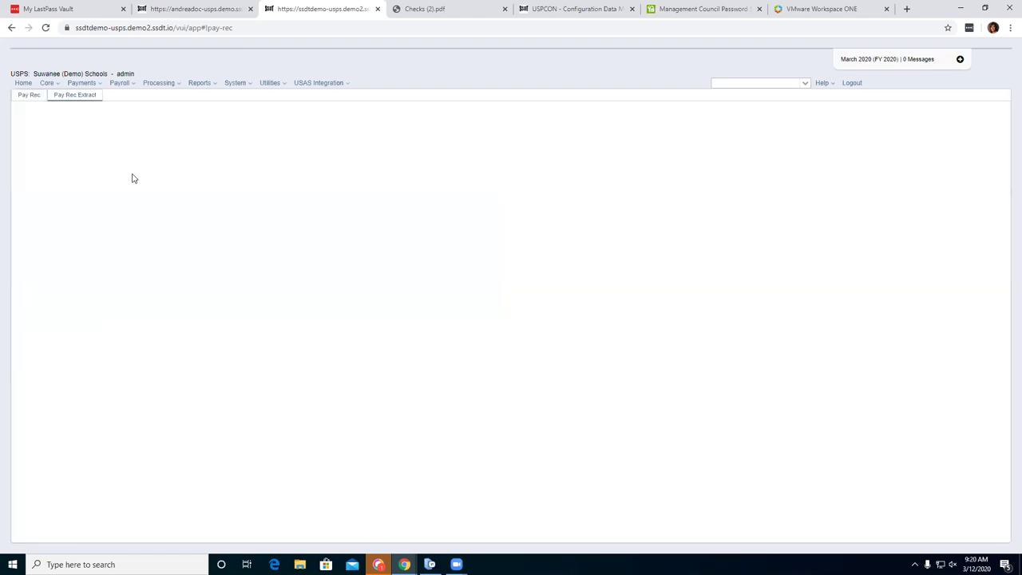
# Step: Set row 2 to Check Amount and row 3 to Check Date
pyautogui.click(128, 184)
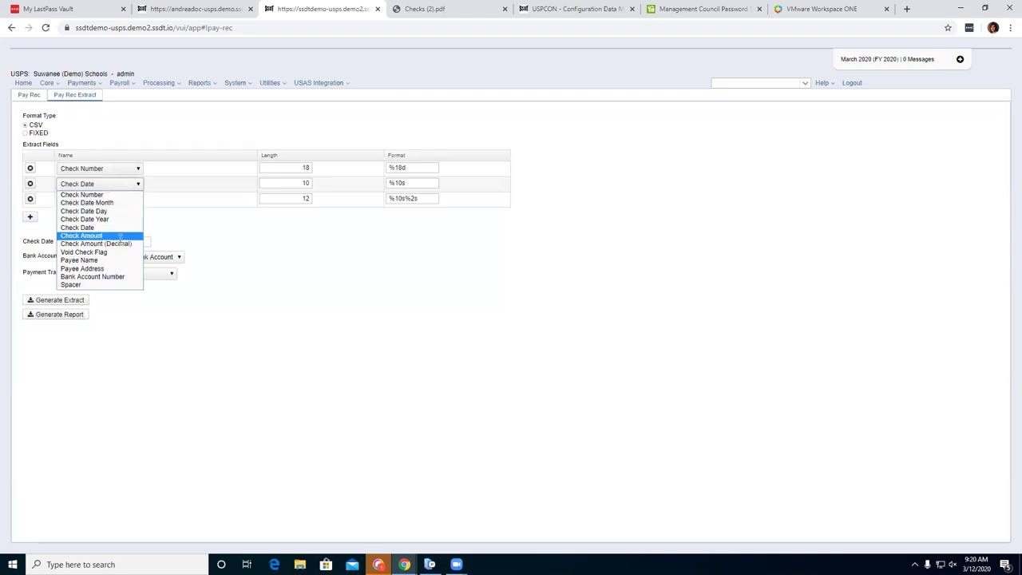
pyautogui.click(120, 236)
pyautogui.click(136, 200)
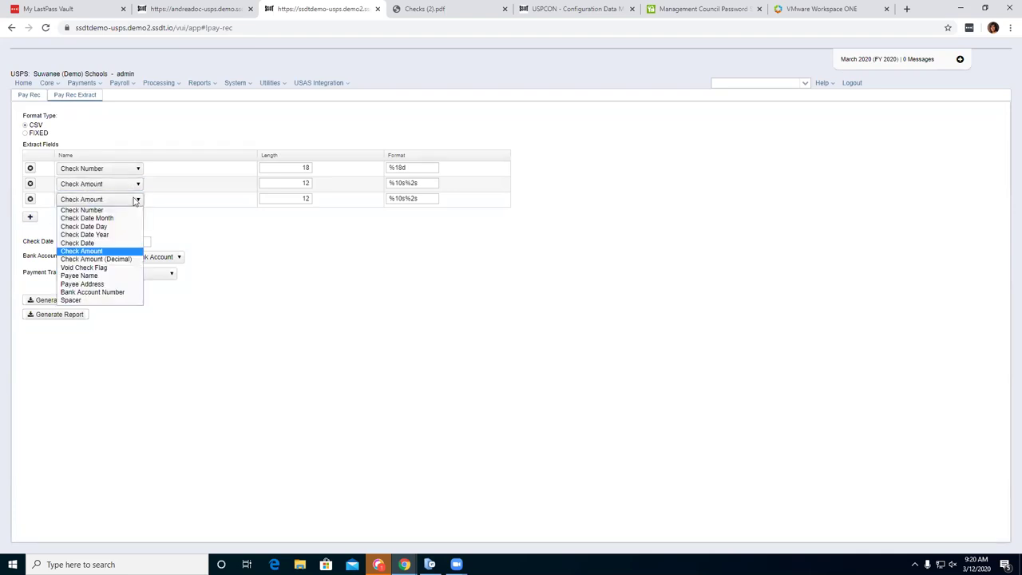
pyautogui.click(120, 242)
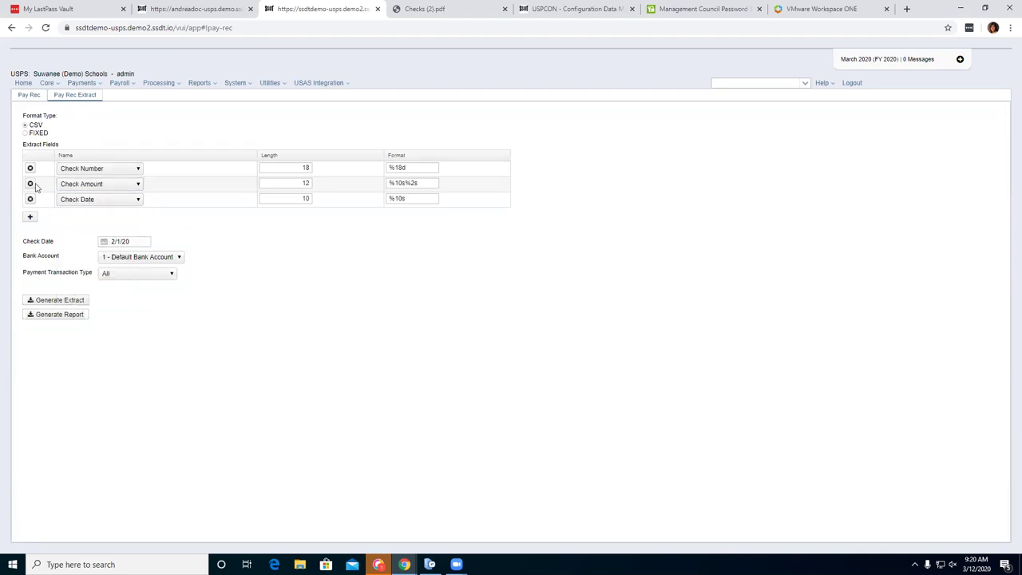
# Step: Reopen Utilities > Automatic Payment Reconciliation from the Home page
pyautogui.click(22, 83)
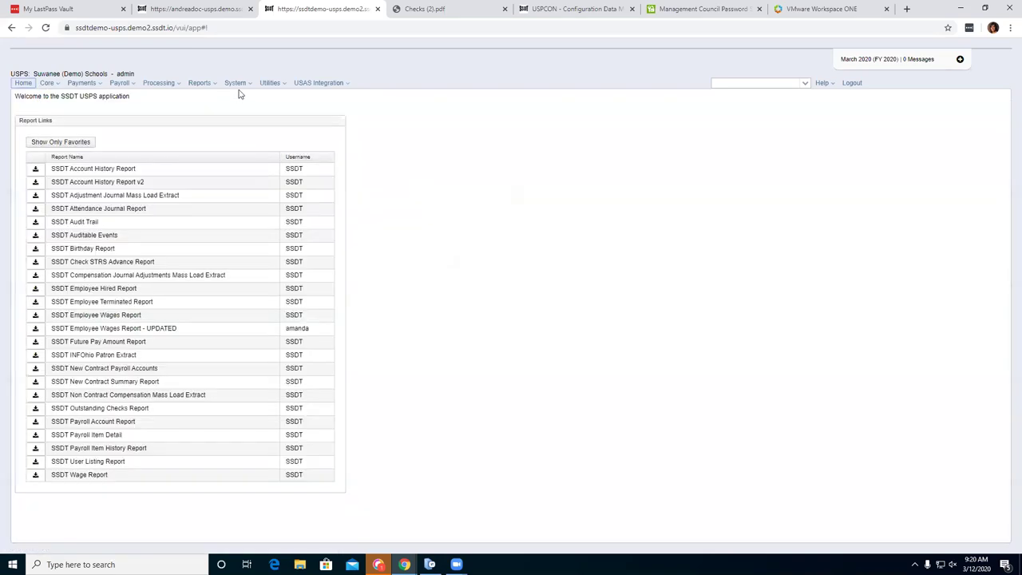
pyautogui.click(199, 83)
pyautogui.moveTo(270, 83)
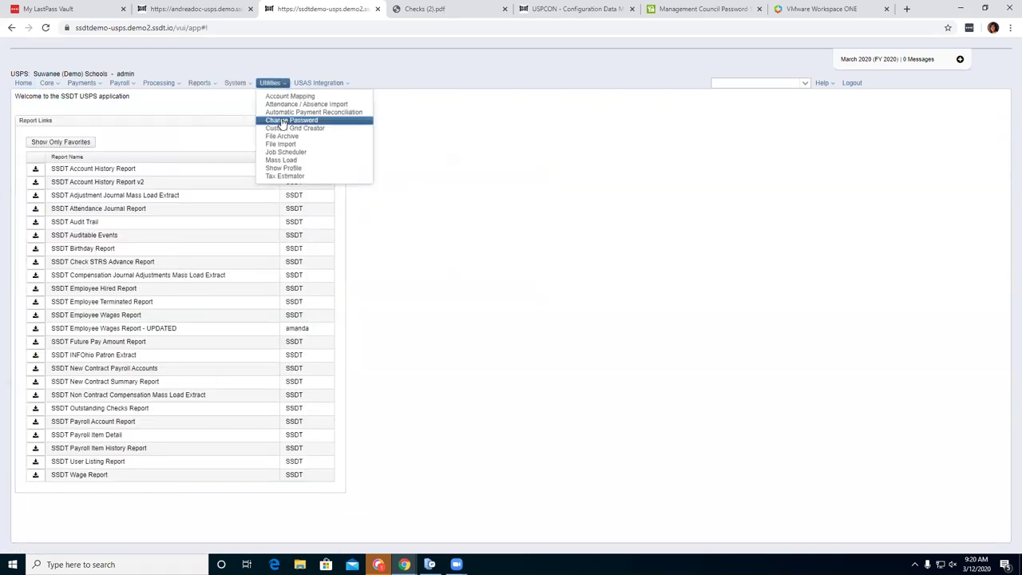
pyautogui.click(285, 112)
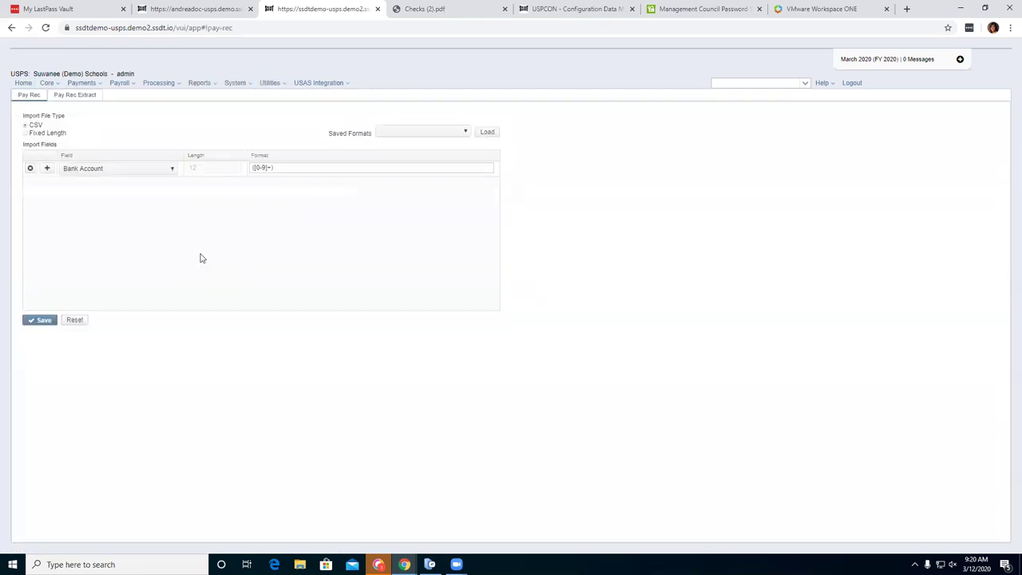
pyautogui.click(74, 97)
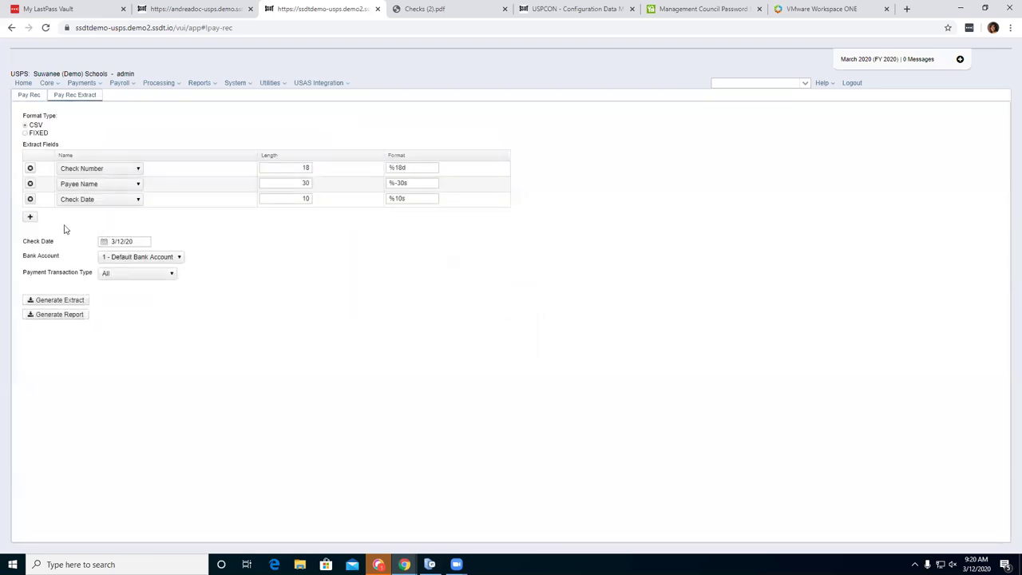
pyautogui.click(39, 97)
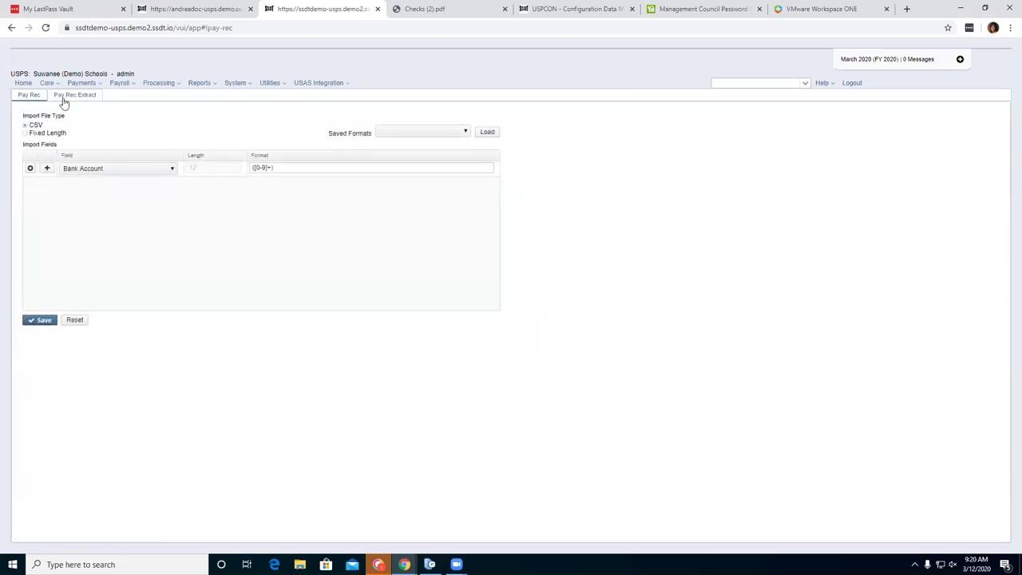
pyautogui.click(68, 95)
pyautogui.click(31, 96)
# Step: Load the saved CSV import format and return to the Pay Rec Extract settings
pyautogui.click(463, 131)
pyautogui.click(441, 151)
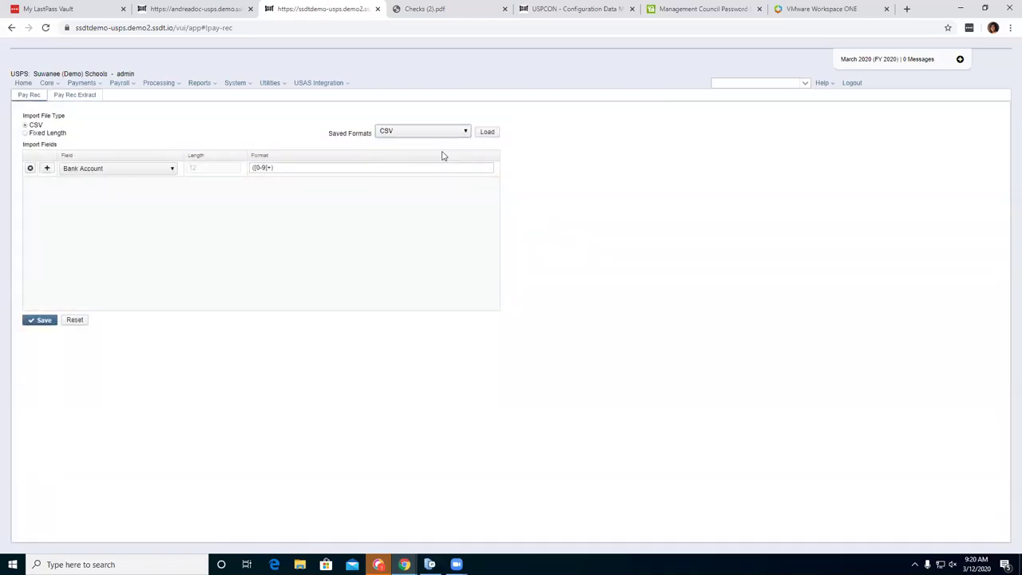
pyautogui.click(487, 136)
pyautogui.click(85, 99)
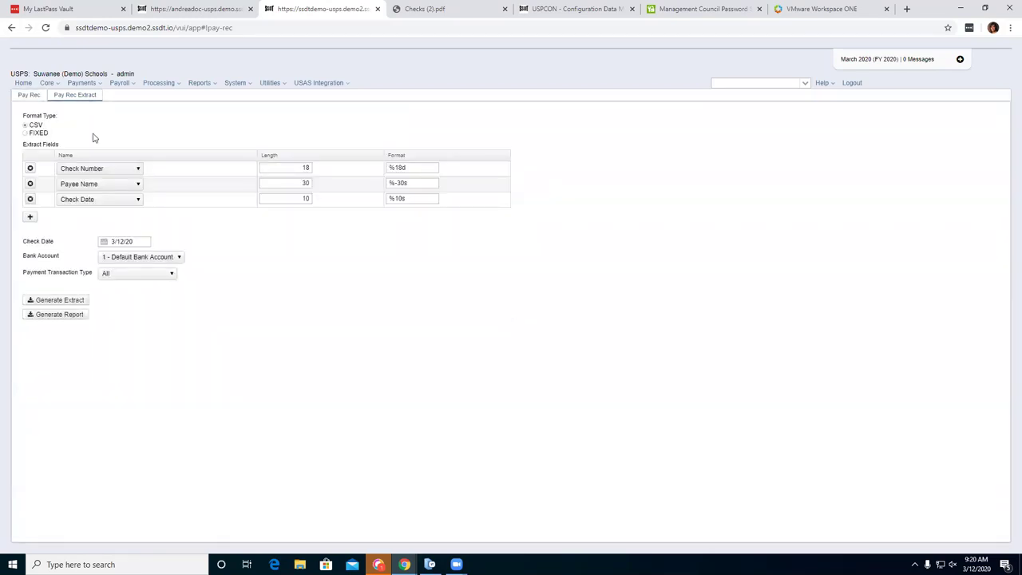
# Step: Change the second extract field from Payee Name to Check Amount, generate, and open Extract (4).csv
pyautogui.click(30, 184)
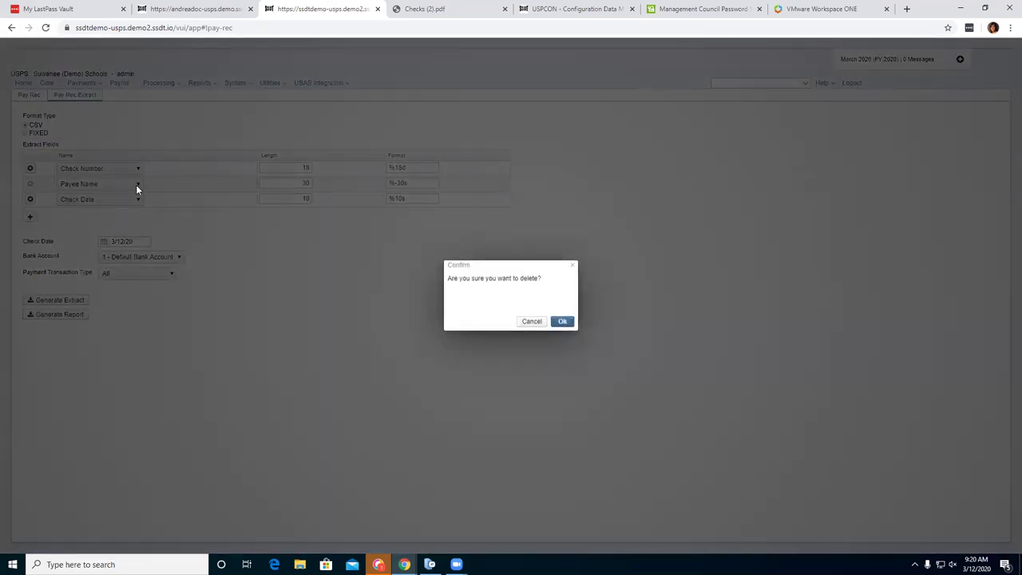
pyautogui.click(533, 323)
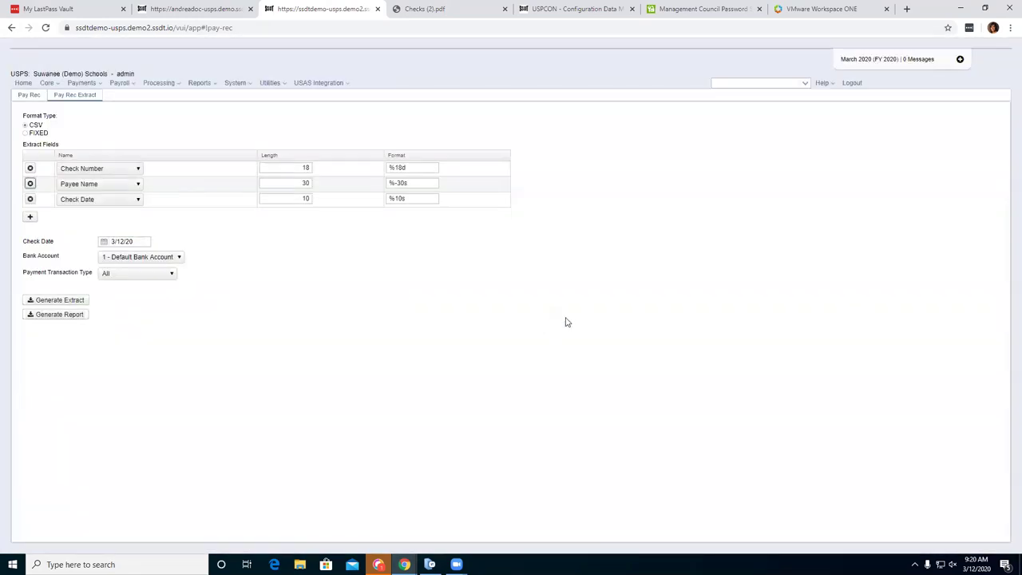
pyautogui.click(128, 189)
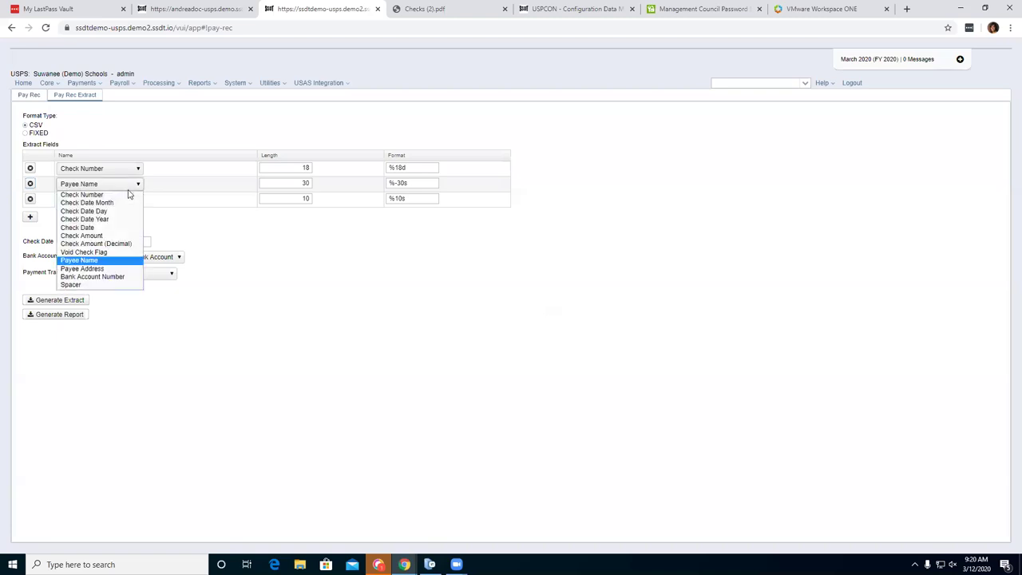
pyautogui.click(119, 236)
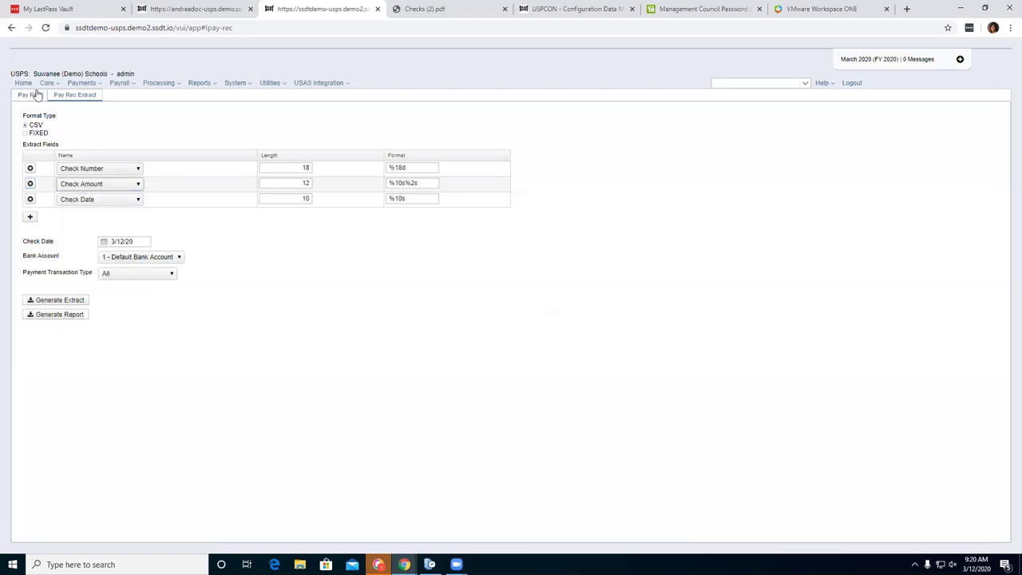
pyautogui.click(32, 96)
pyautogui.click(72, 96)
pyautogui.click(68, 301)
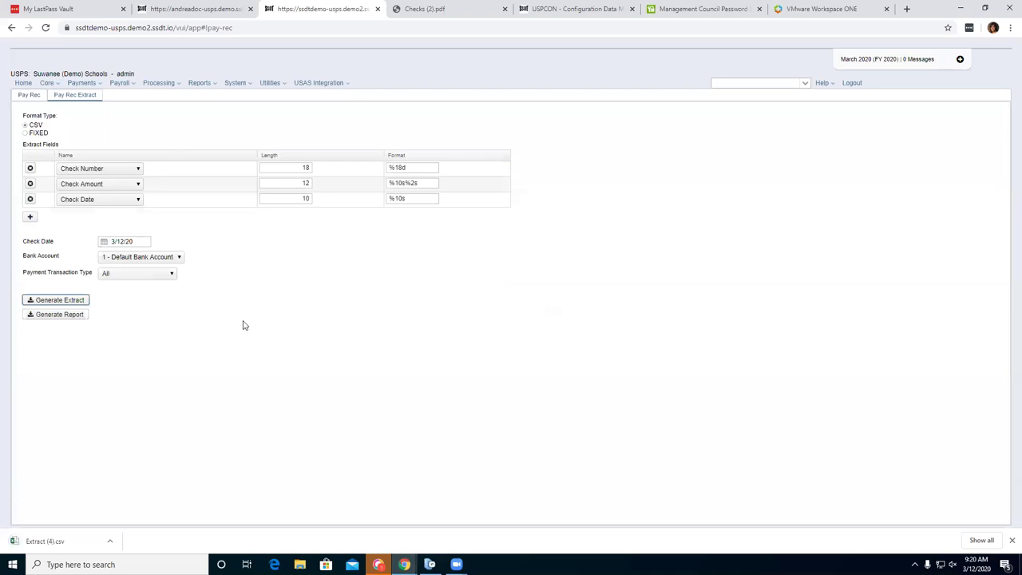
pyautogui.click(62, 540)
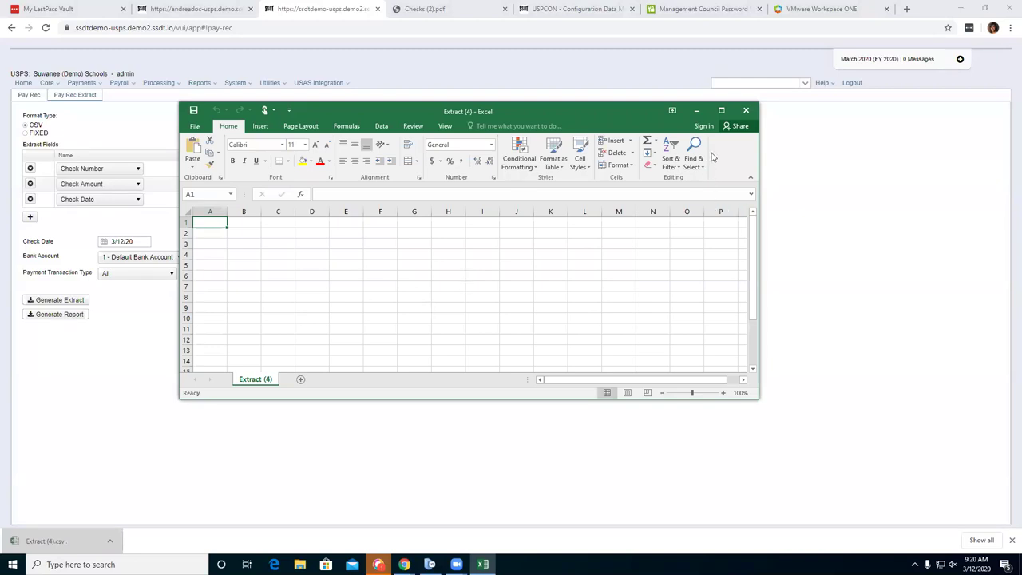
# Step: Close the empty workbook, set Check Date to 2/1/20, regenerate, and open Extract (5).csv
pyautogui.click(746, 110)
pyautogui.moveTo(131, 242); pyautogui.dragTo(109, 238)
pyautogui.write('02/01/')
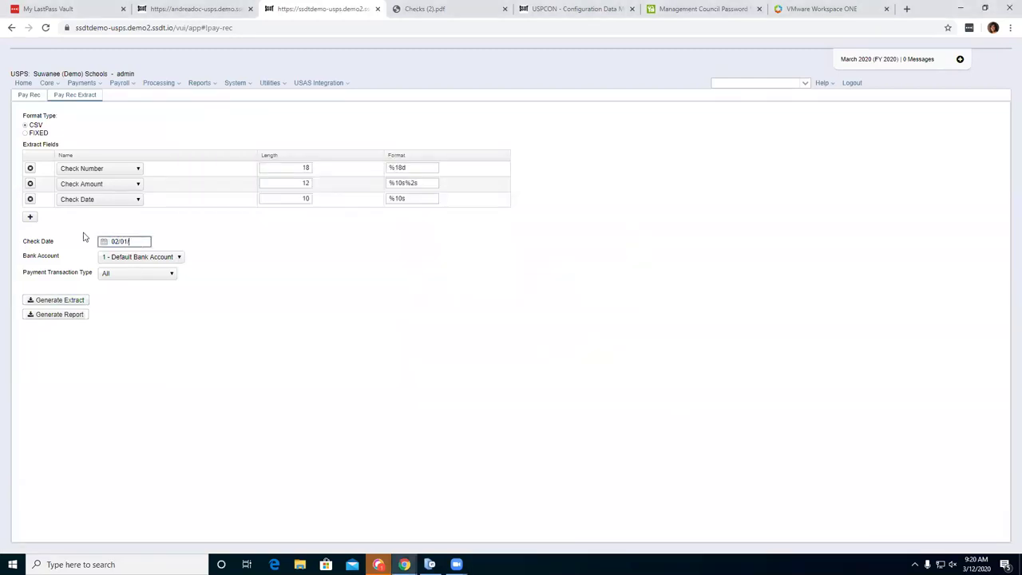
pyautogui.click(60, 300)
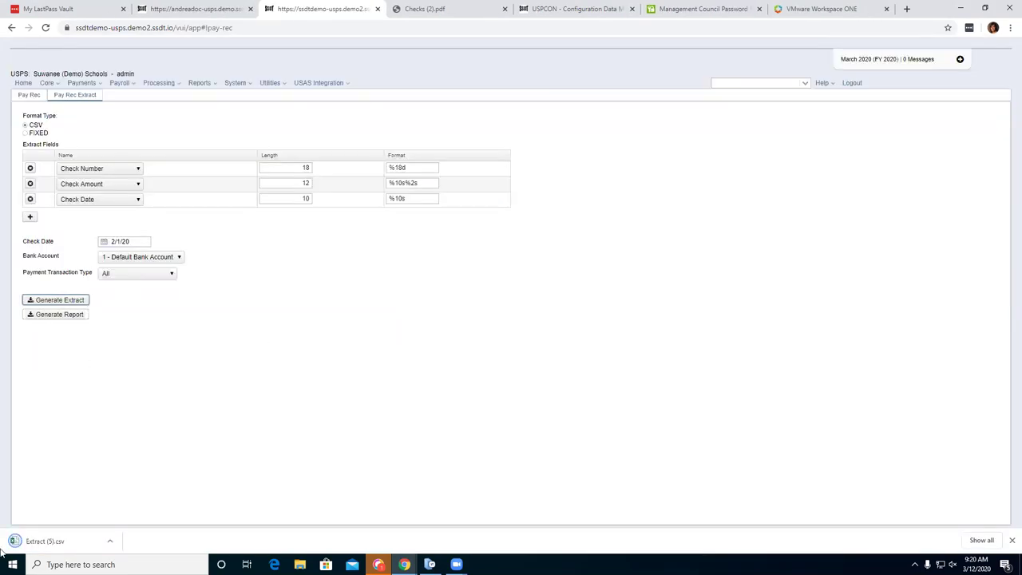
pyautogui.click(39, 543)
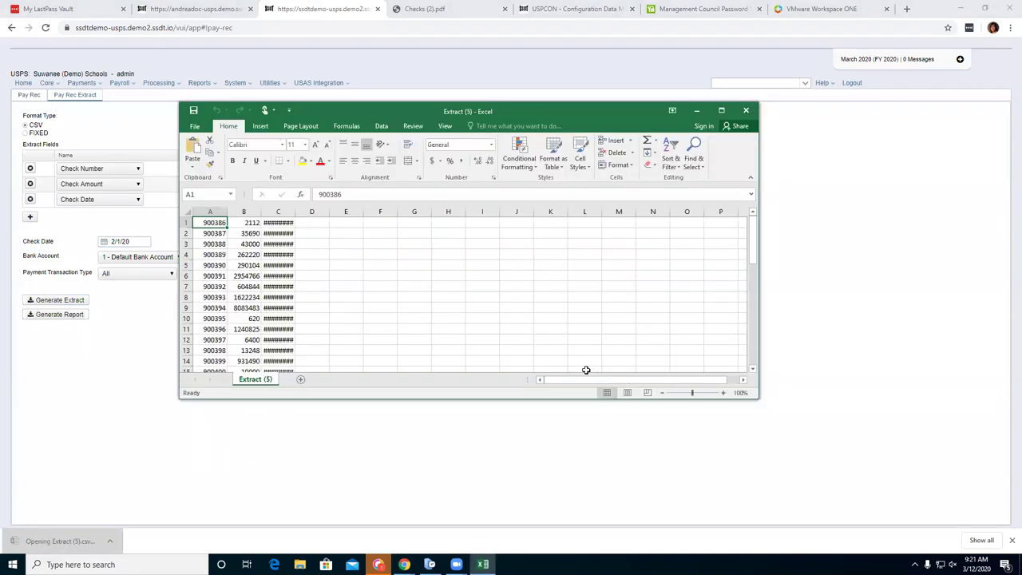
# Step: AutoFit the Extract (5) columns so the check dates show, and enlarge the window
pyautogui.click(190, 210)
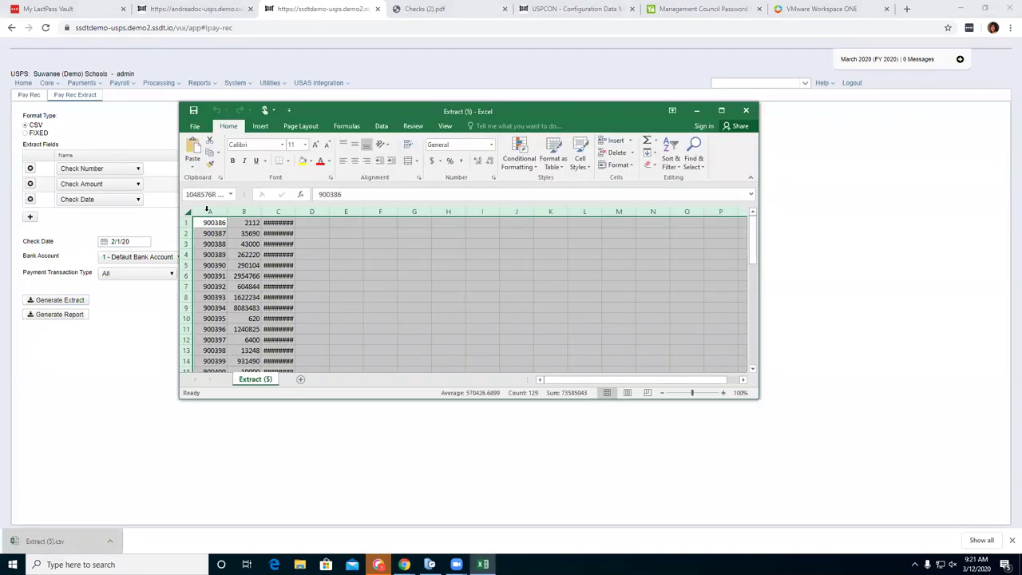
pyautogui.doubleClick(261, 211)
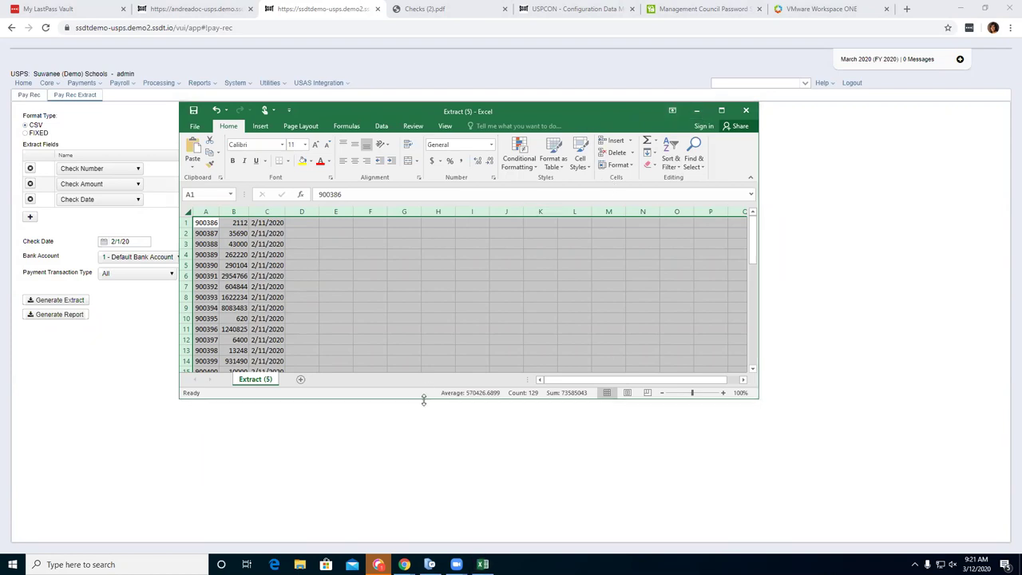
pyautogui.moveTo(423, 399); pyautogui.dragTo(400, 497)
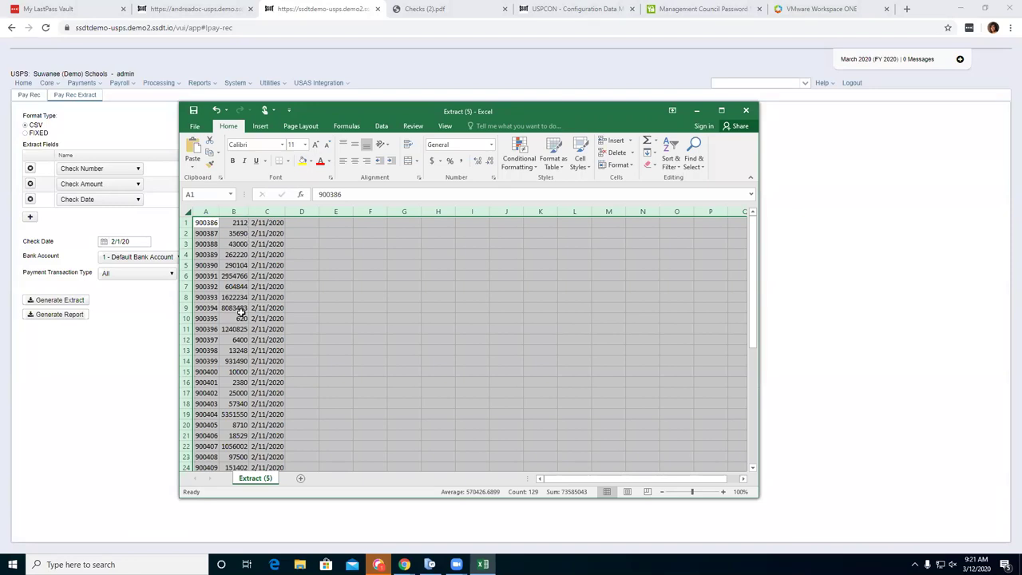
# Step: Use Check Amount (Decimal) as the second field, regenerate, and open Extract (6).csv in Excel
pyautogui.click(136, 185)
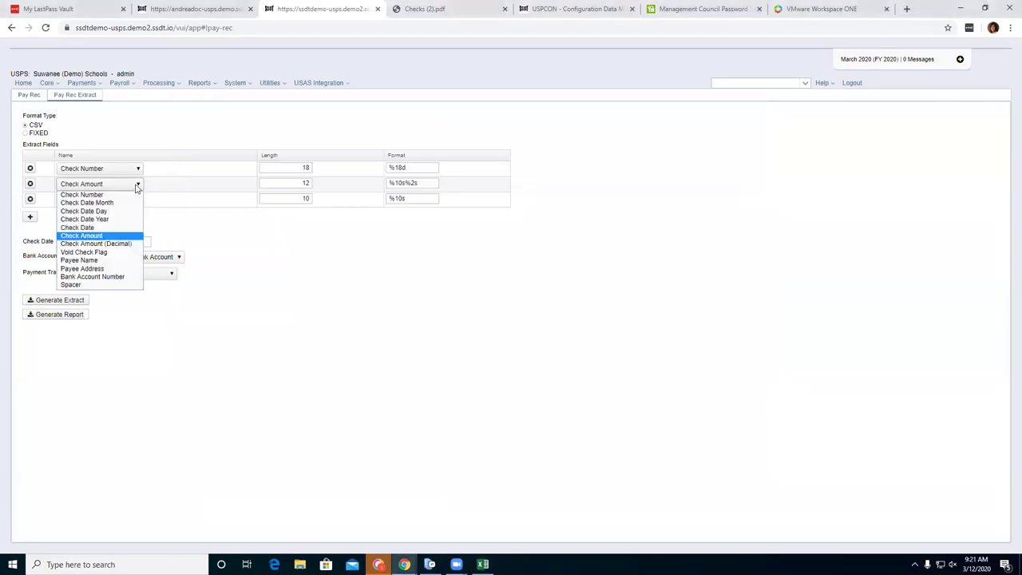
pyautogui.click(130, 243)
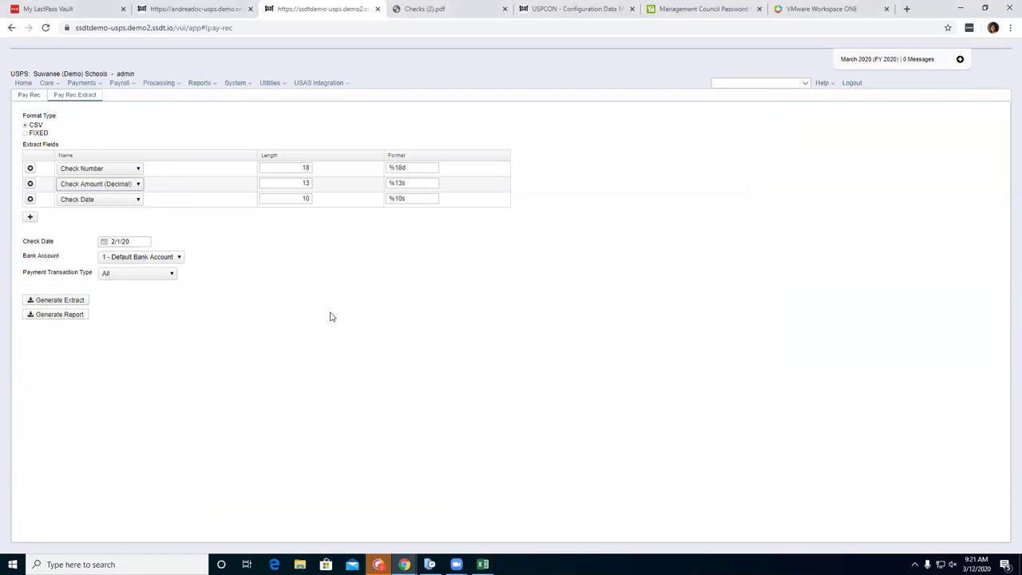
pyautogui.click(61, 301)
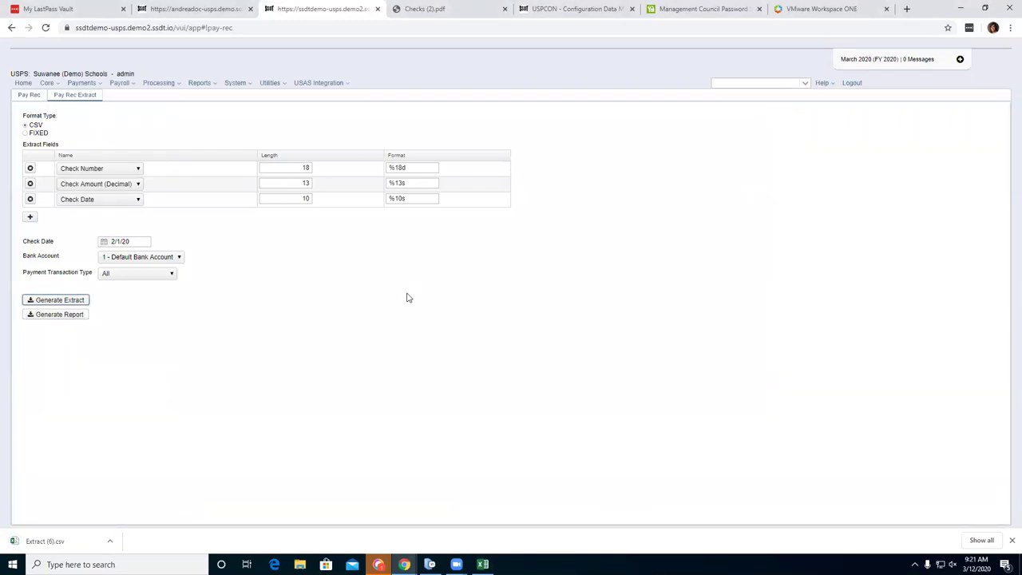
pyautogui.click(71, 541)
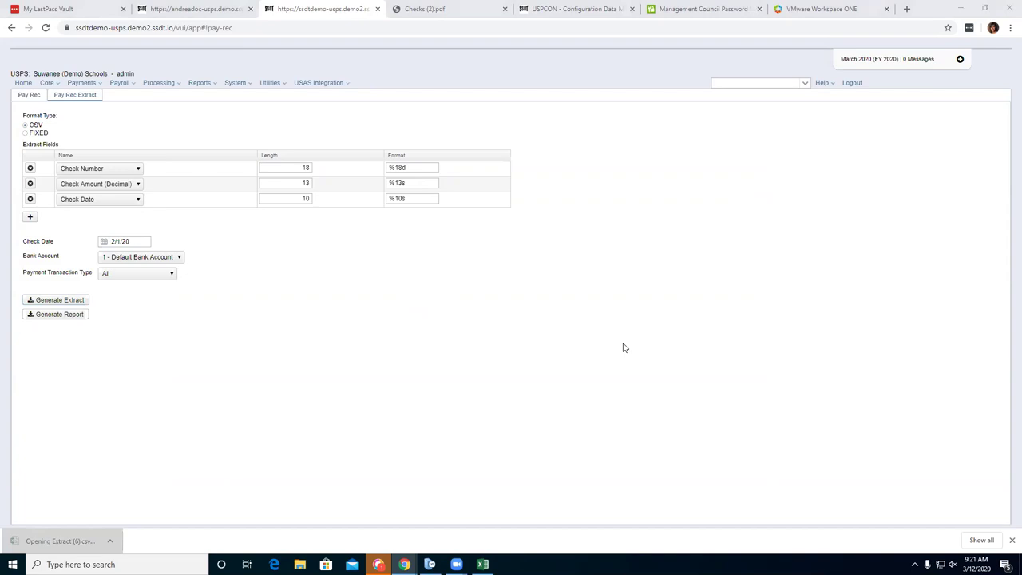
pyautogui.click(200, 223)
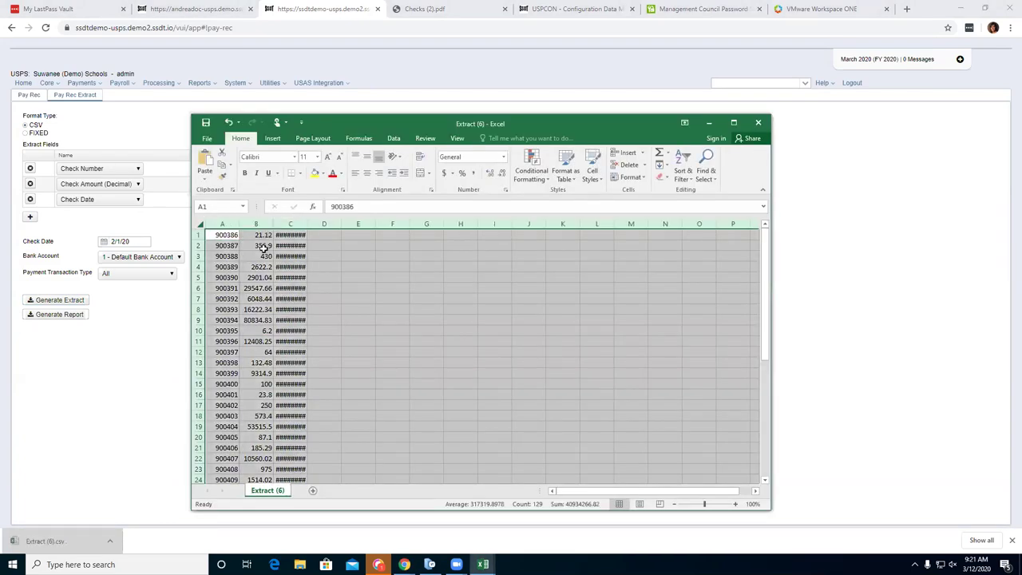
pyautogui.moveTo(411, 123); pyautogui.dragTo(464, 117)
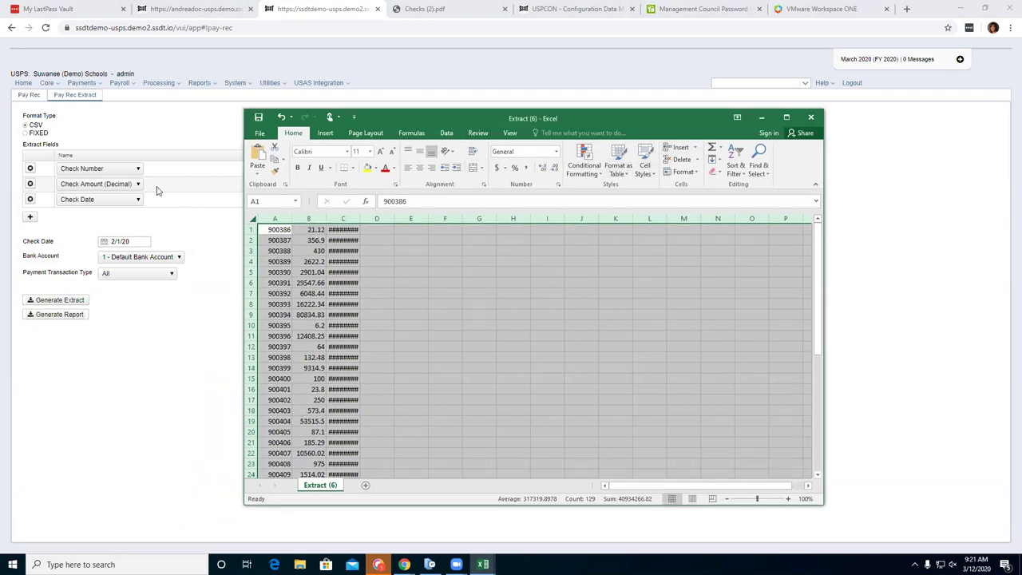
# Step: Bring the Extract (5) and Extract (6) workbooks forward in turn, repositioning the Extract (6) window
pyautogui.click(139, 184)
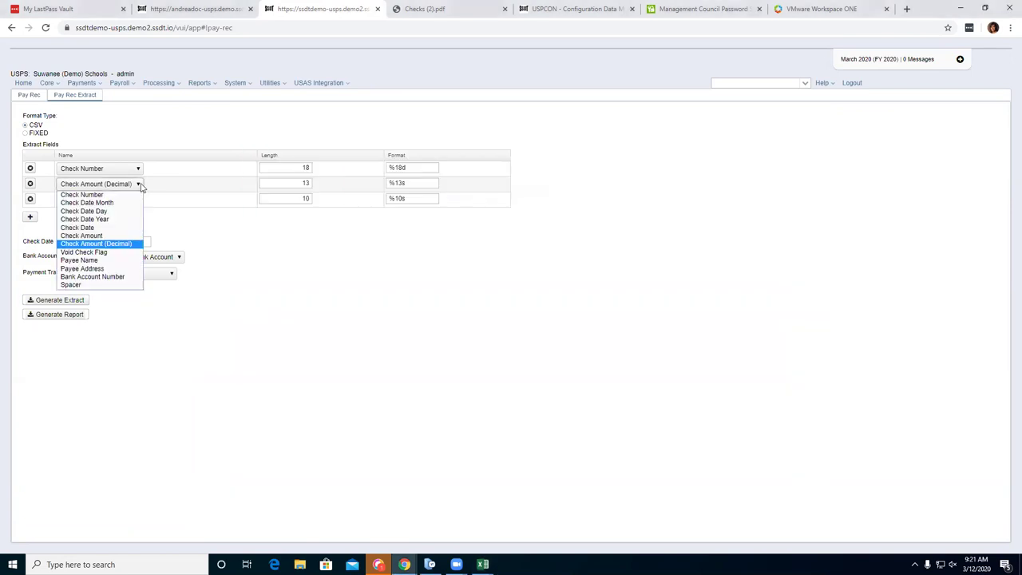
pyautogui.click(112, 227)
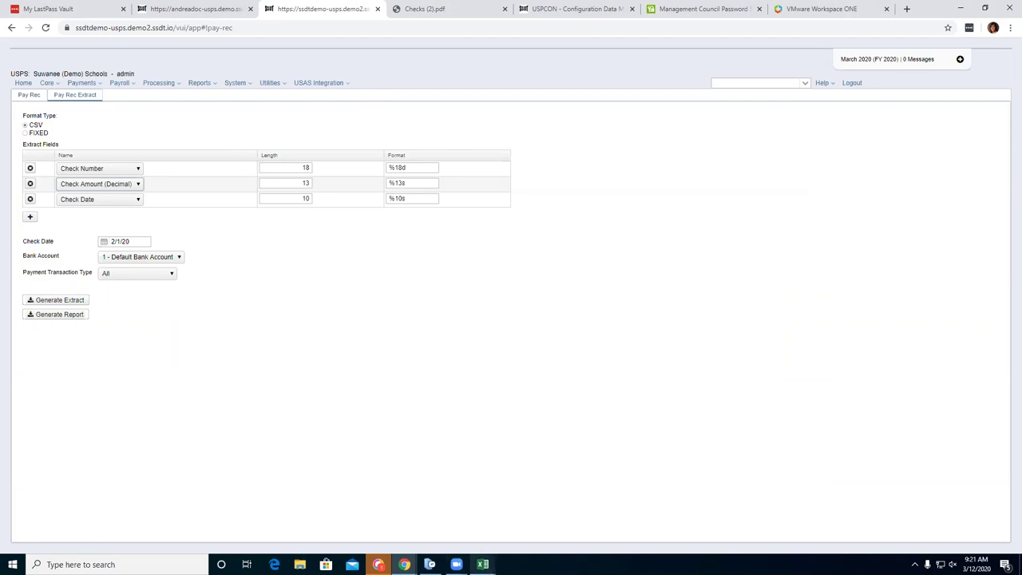
pyautogui.moveTo(482, 564)
pyautogui.click(456, 544)
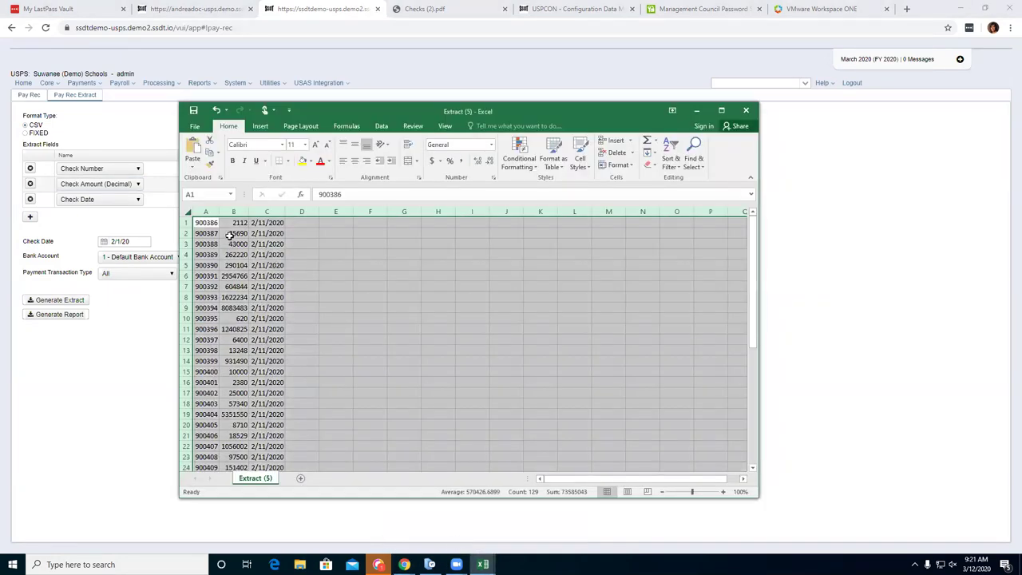
pyautogui.moveTo(482, 563)
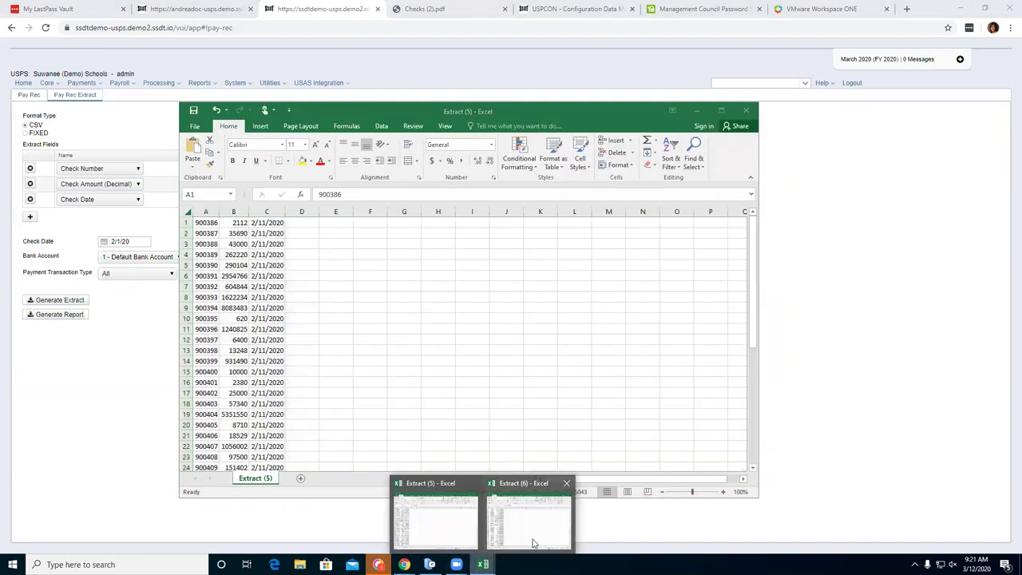
pyautogui.click(532, 541)
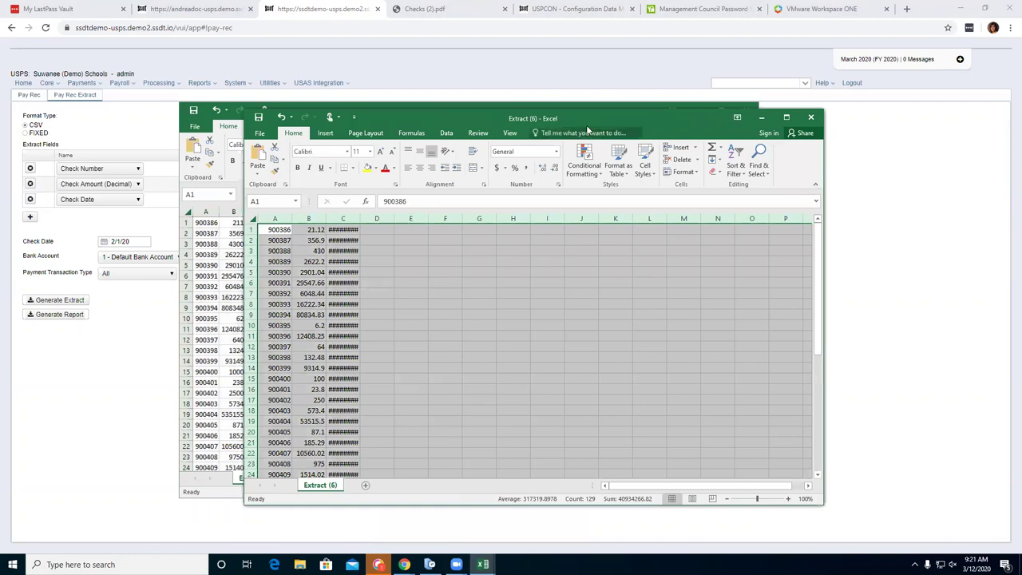
pyautogui.moveTo(609, 118); pyautogui.dragTo(718, 142)
# Step: Close Extract (5) without saving and AutoFit Extract (6)'s columns to show the check dates
pyautogui.click(746, 111)
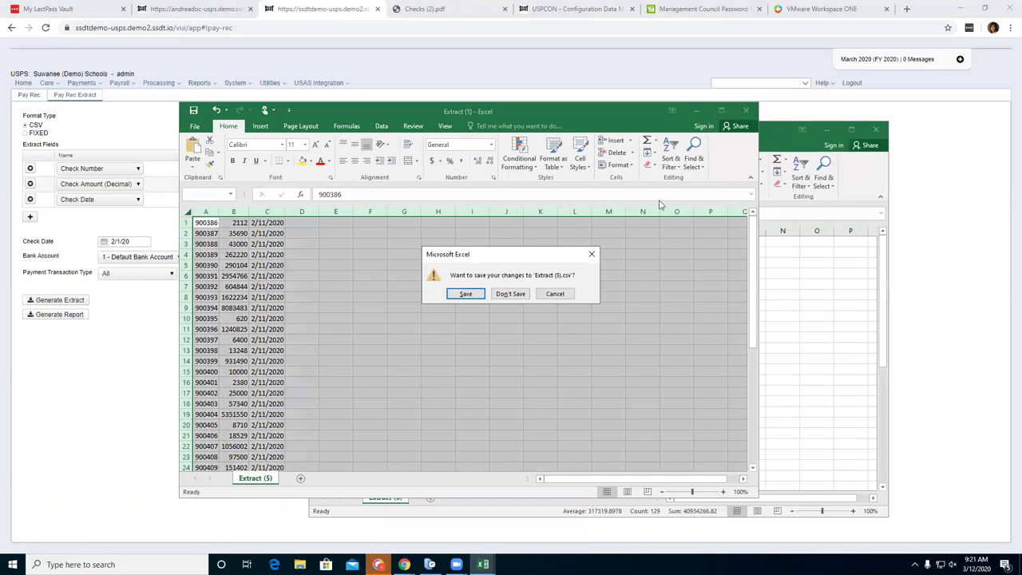
pyautogui.click(510, 294)
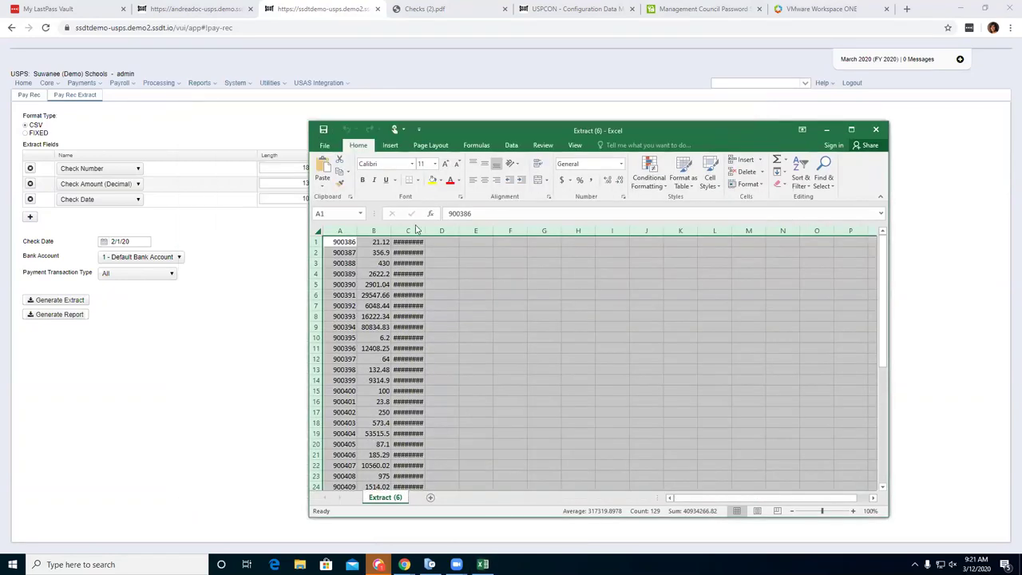
pyautogui.doubleClick(357, 231)
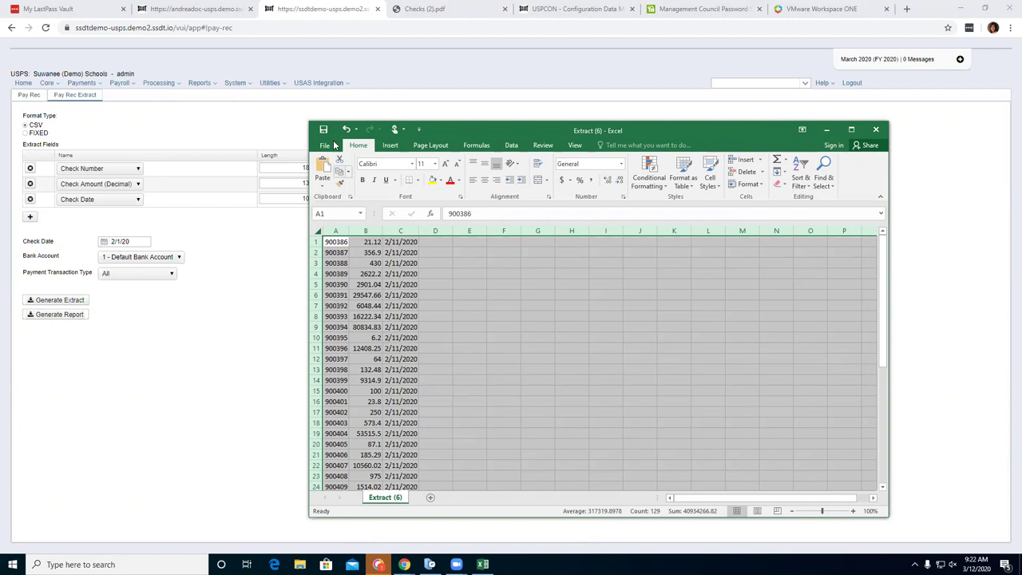
# Step: Keep the Extract (6) workbook in CSV format, then generate the Payment Reconciliation PDF report
pyautogui.click(323, 130)
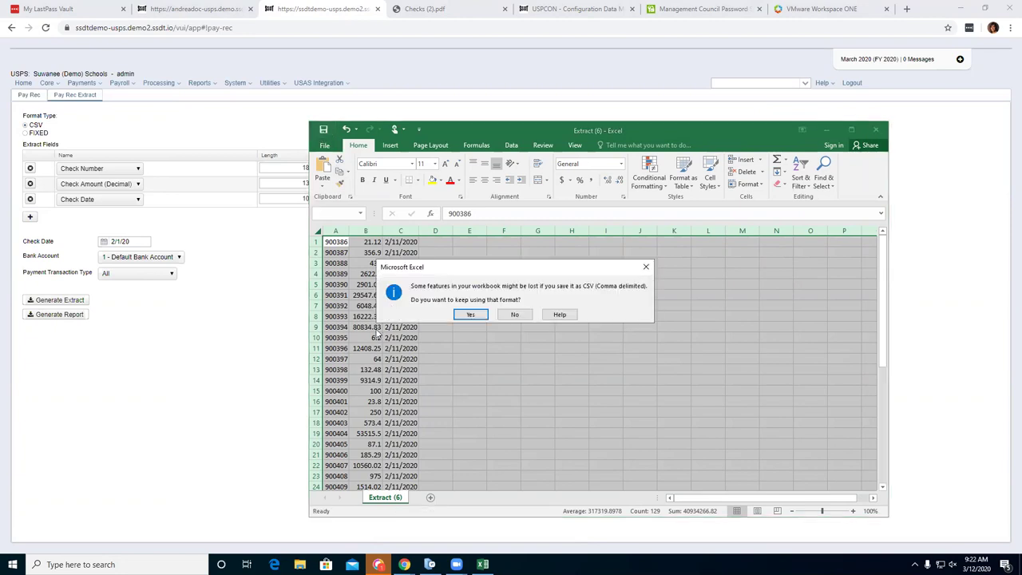
pyautogui.click(550, 316)
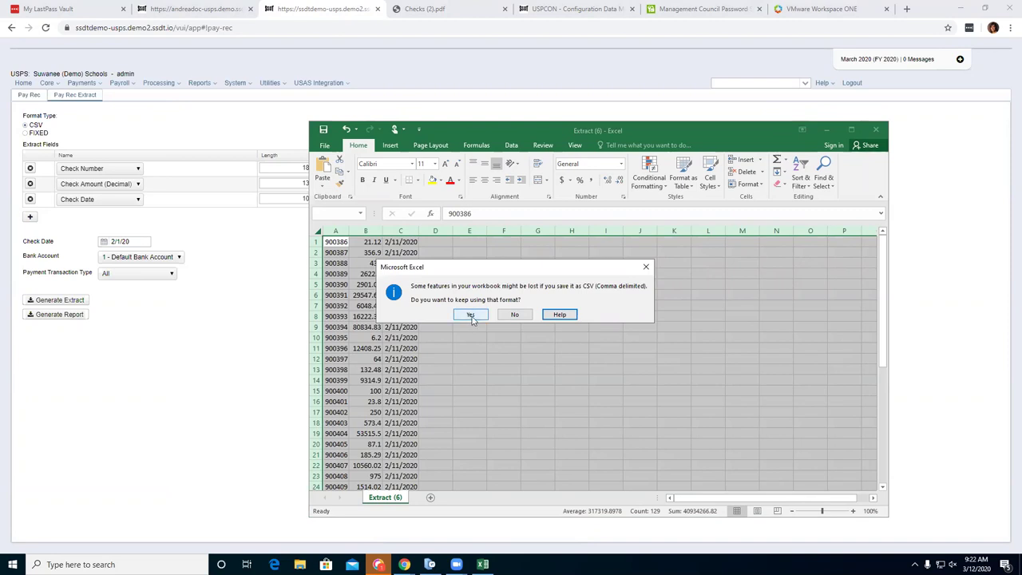
pyautogui.click(612, 133)
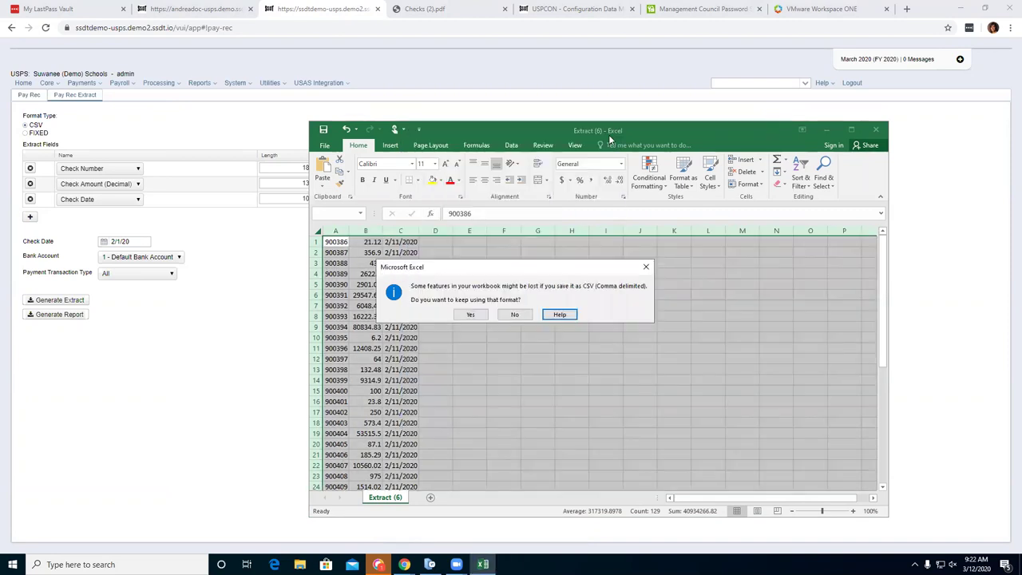
pyautogui.click(470, 315)
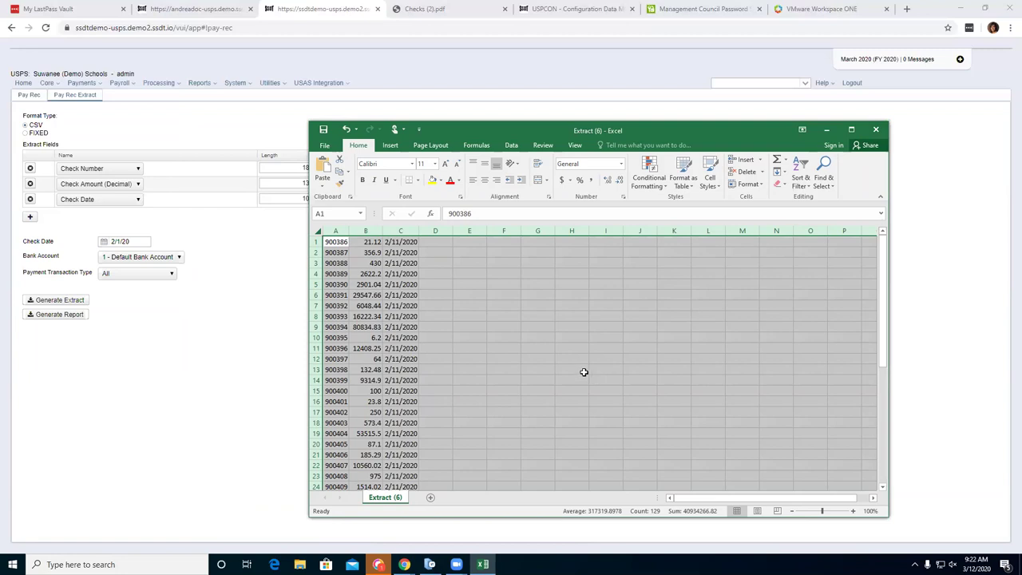
pyautogui.click(826, 129)
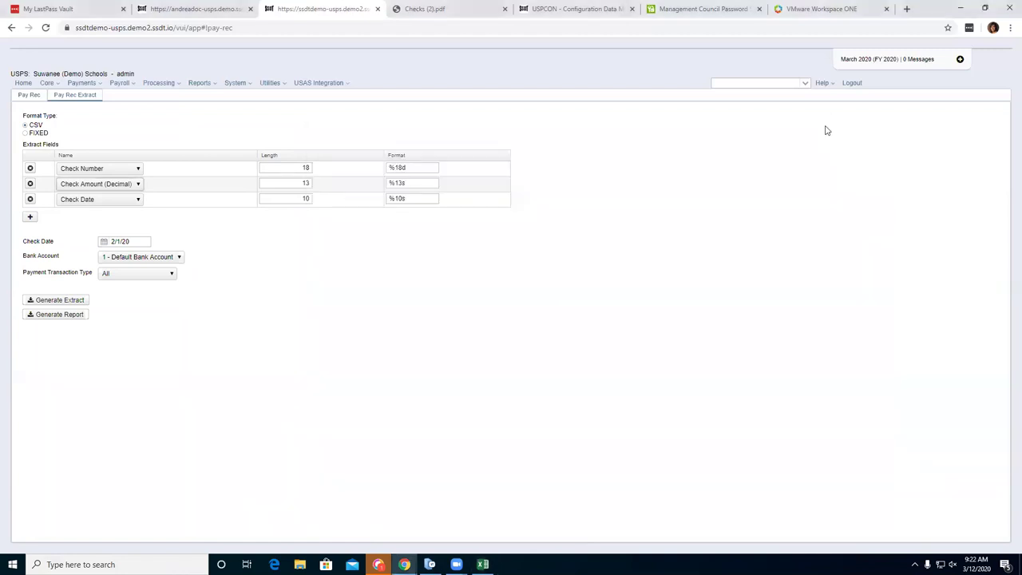
pyautogui.click(54, 314)
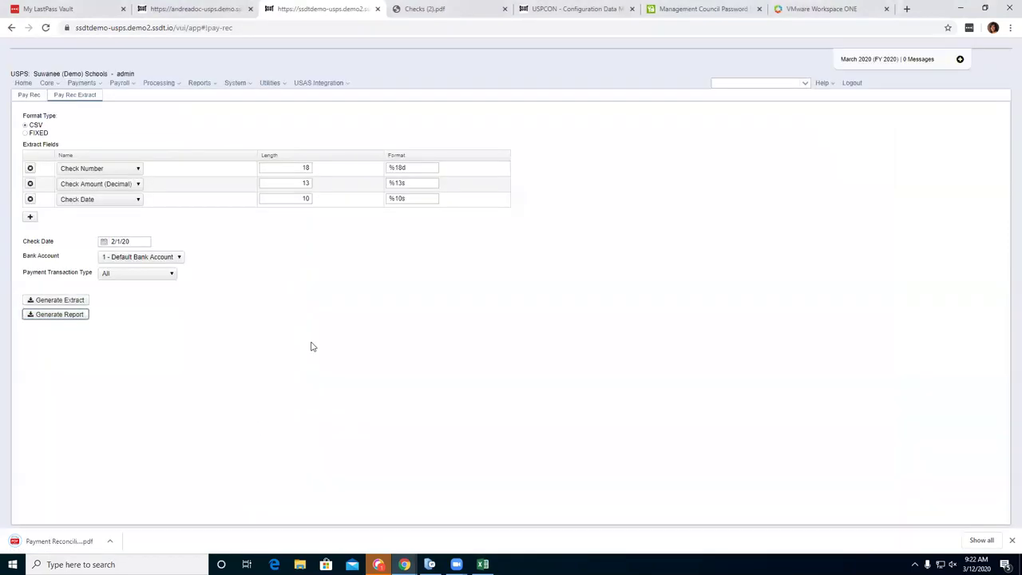
# Step: Read through the three pages of Payment Reconciliation Extraction Report (1).pdf, then go back to Pay Rec Extract
pyautogui.click(71, 550)
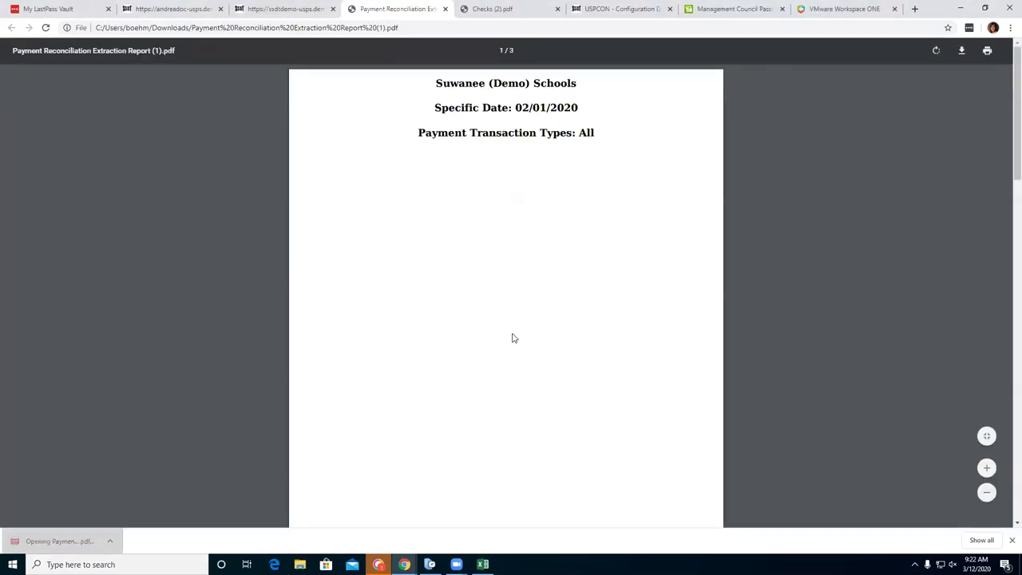
pyautogui.scroll(-5, 513, 340)
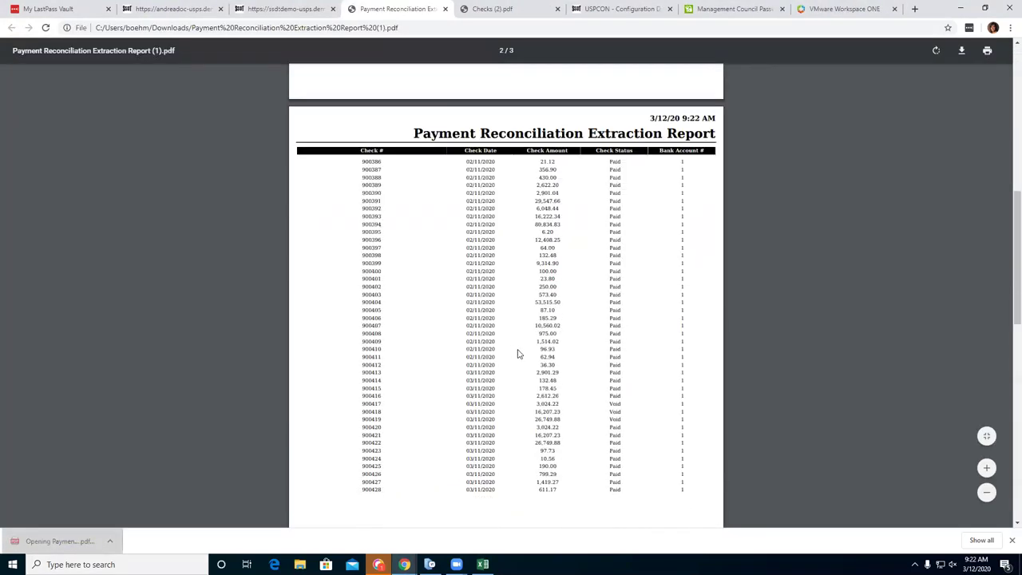
pyautogui.scroll(-6, 515, 351)
pyautogui.scroll(-5, 517, 353)
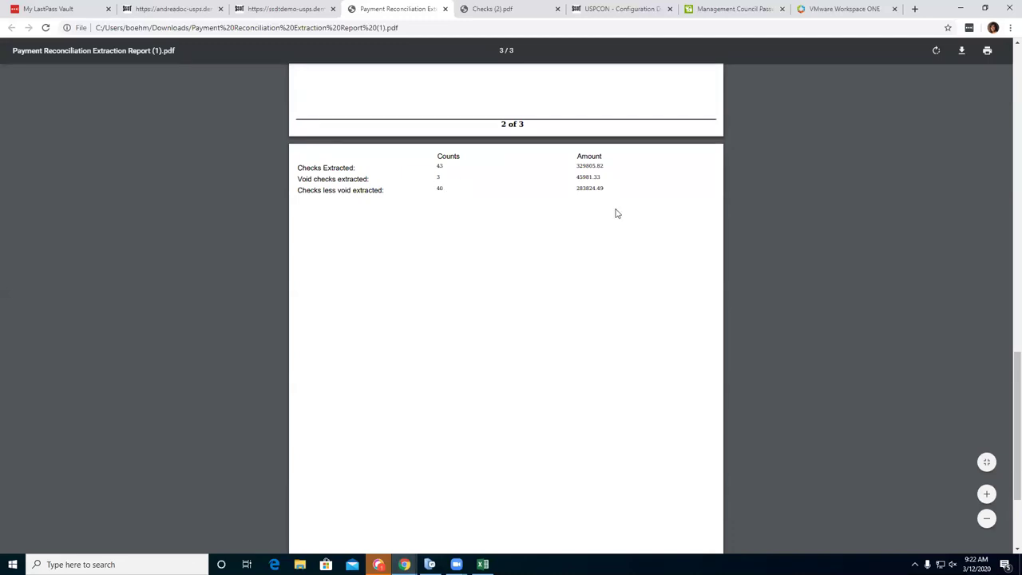
pyautogui.scroll(7, 612, 344)
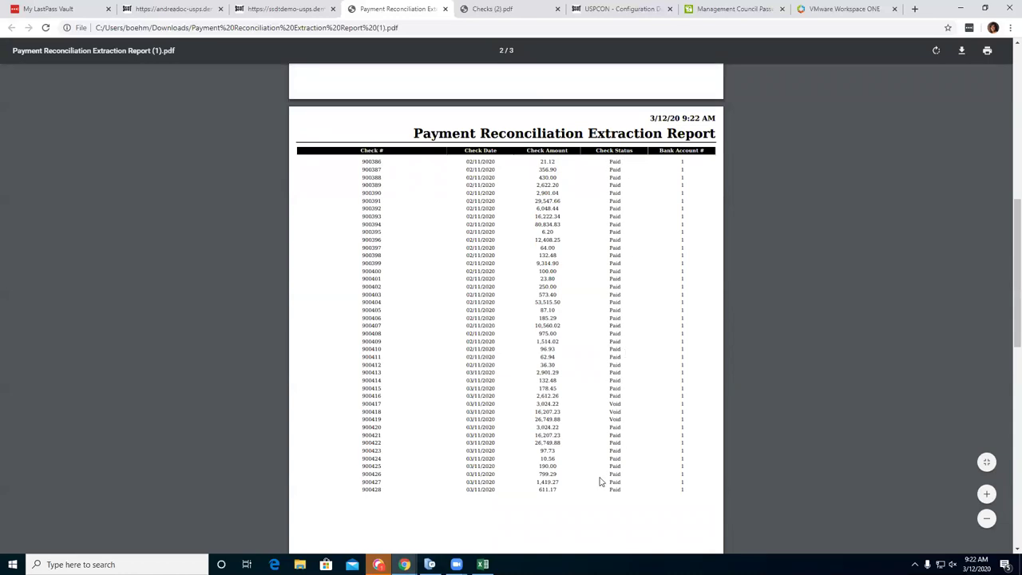
pyautogui.scroll(10, 597, 479)
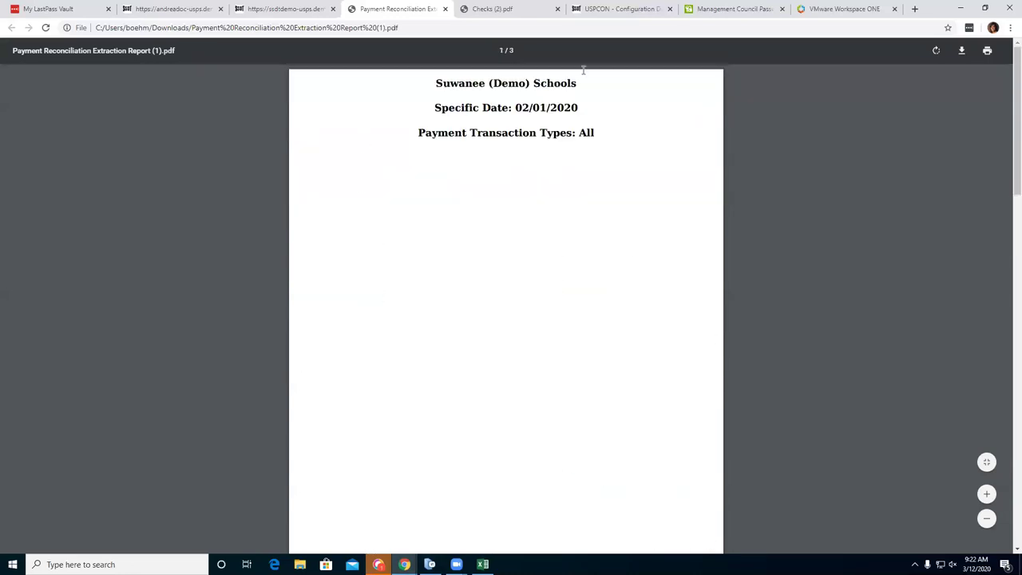
pyautogui.click(263, 9)
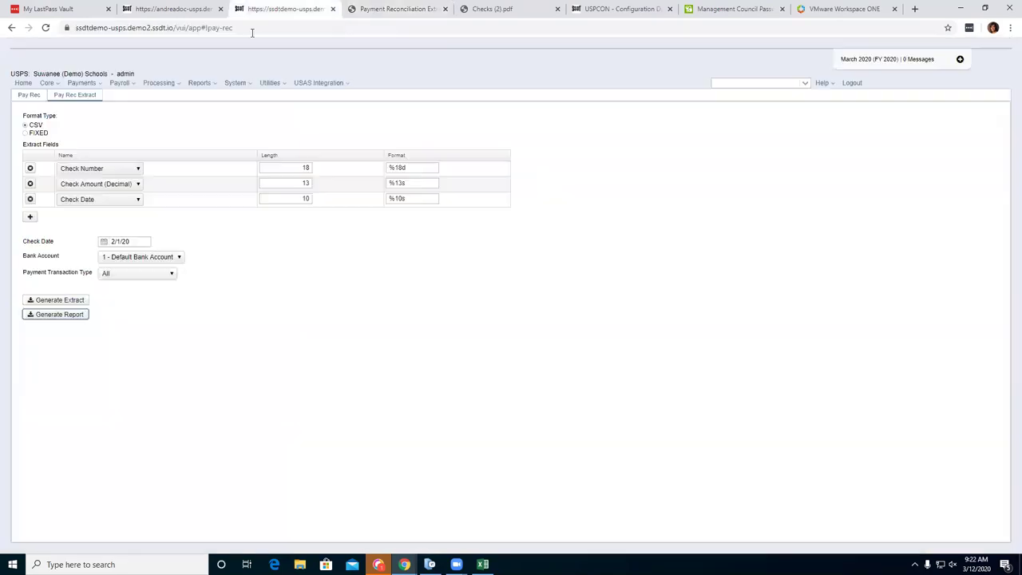
# Step: Generate a FIXED-format pay rec extract and open the downloaded Extract (4).txt file
pyautogui.click(24, 133)
pyautogui.click(50, 300)
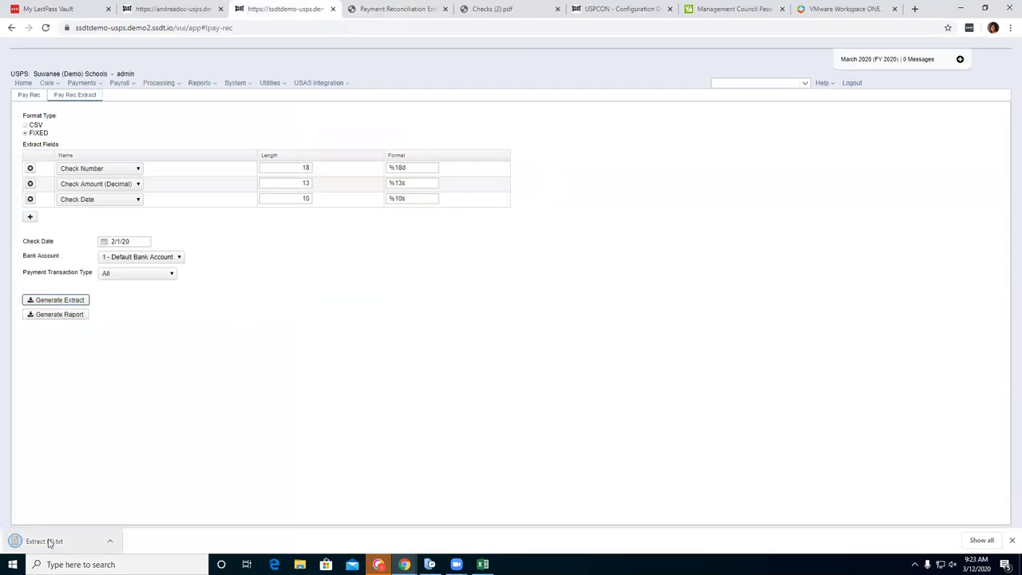
pyautogui.click(48, 541)
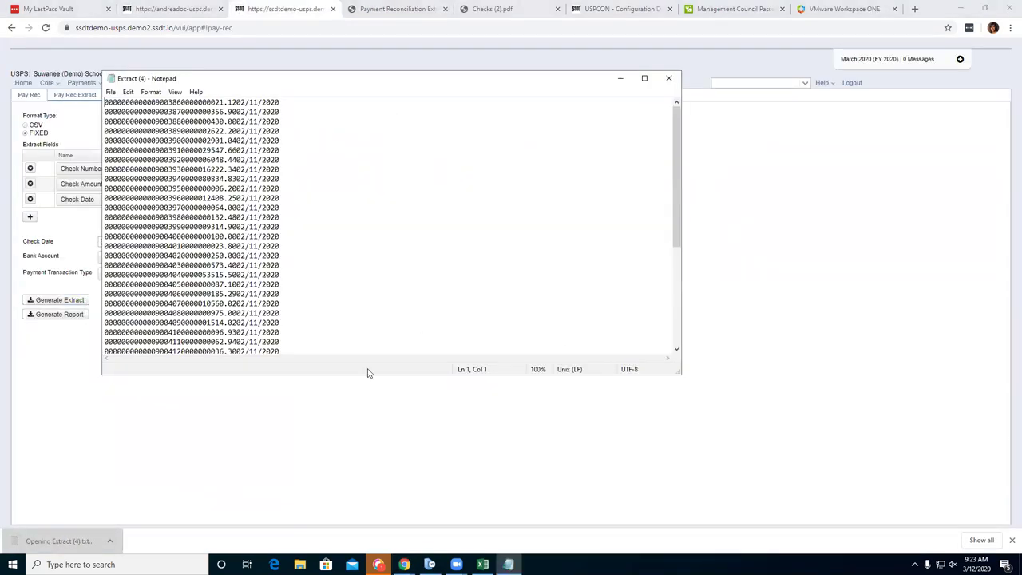
# Step: Enlarge Notepad to read the fixed-length extract records, then close the file
pyautogui.moveTo(371, 375); pyautogui.dragTo(375, 452)
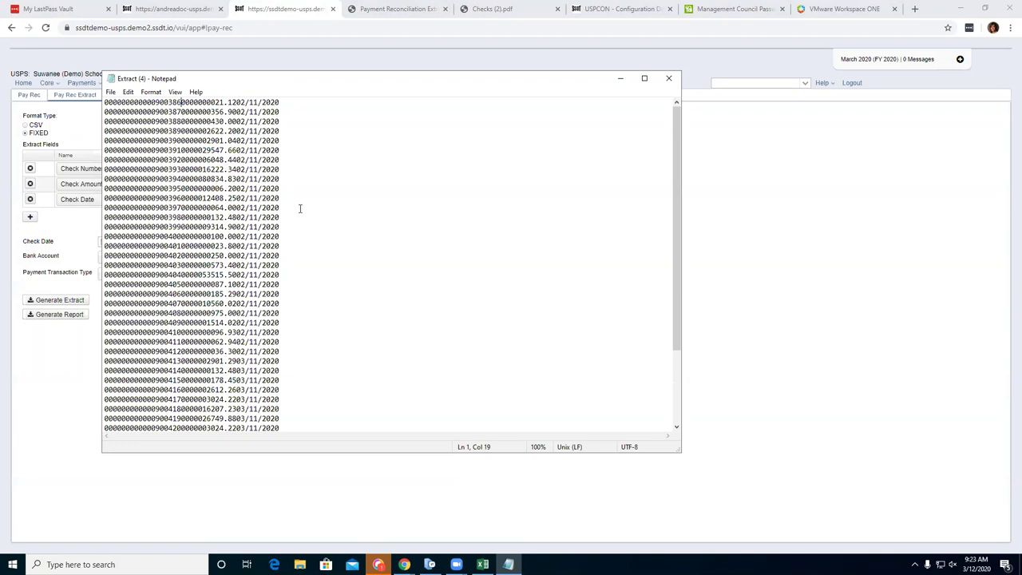
pyautogui.click(669, 79)
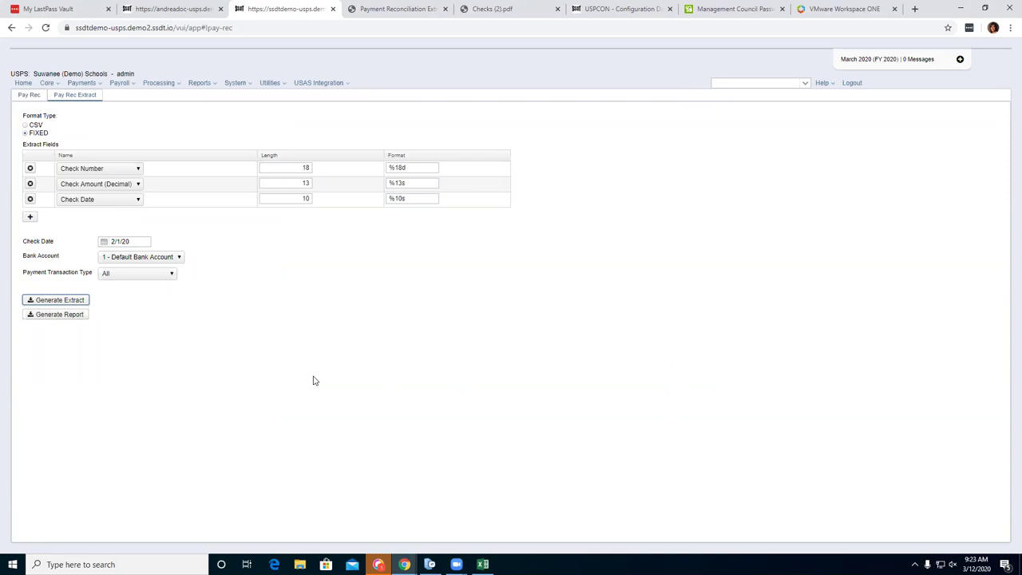
# Step: Check the Pay Rec import format settings, then go to Payments > Check Register
pyautogui.click(30, 96)
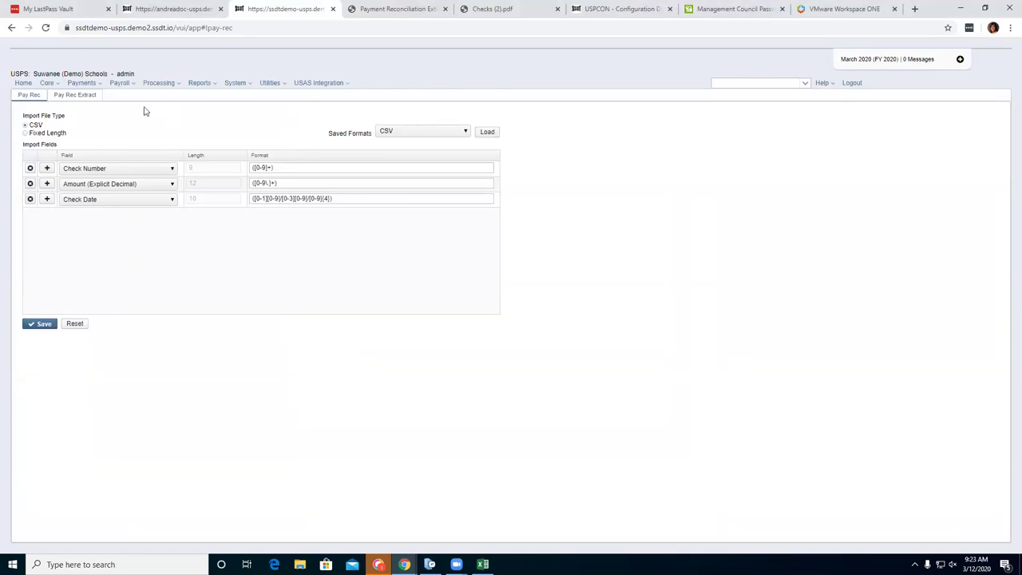
pyautogui.click(48, 84)
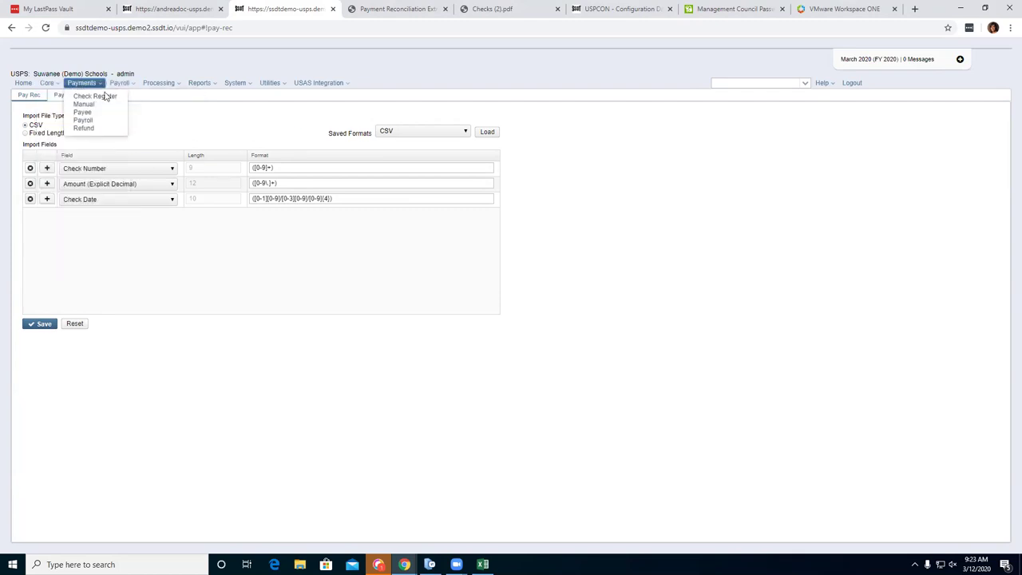
pyautogui.click(94, 96)
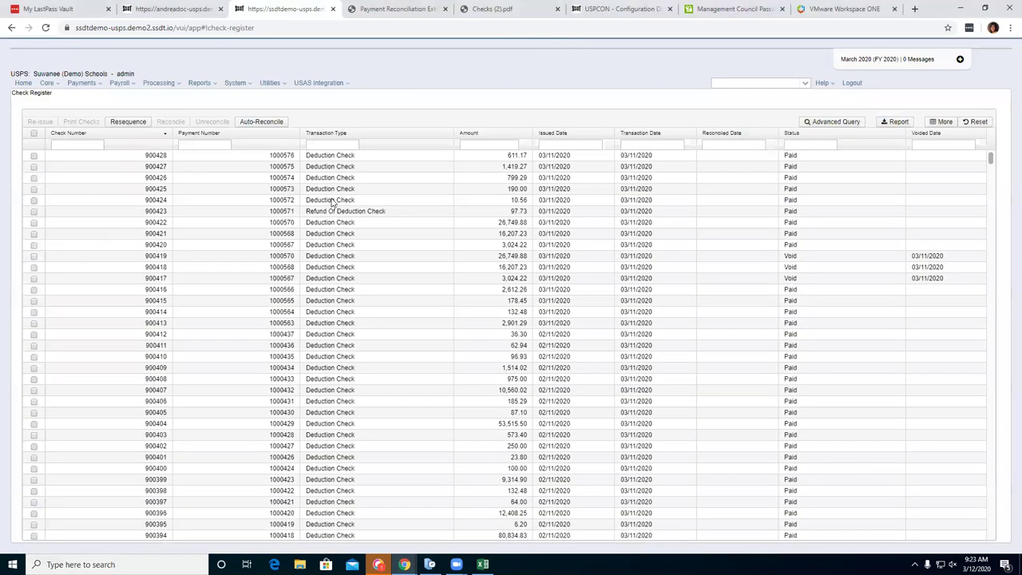
# Step: Set up Auto-Reconcile with CSV format, Default Bank Account and the Downloads file Extract (6).csv
pyautogui.click(257, 124)
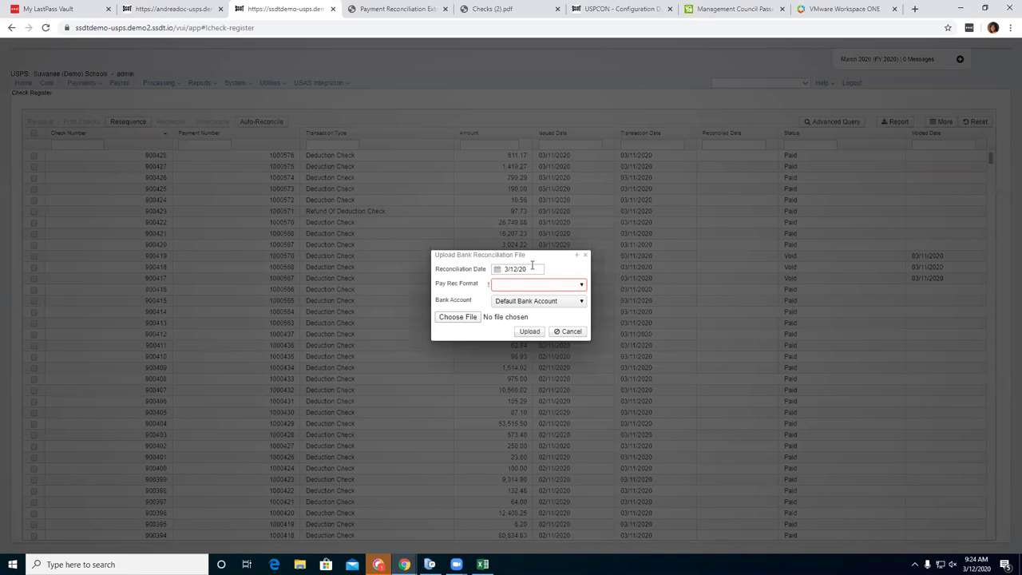
pyautogui.click(581, 287)
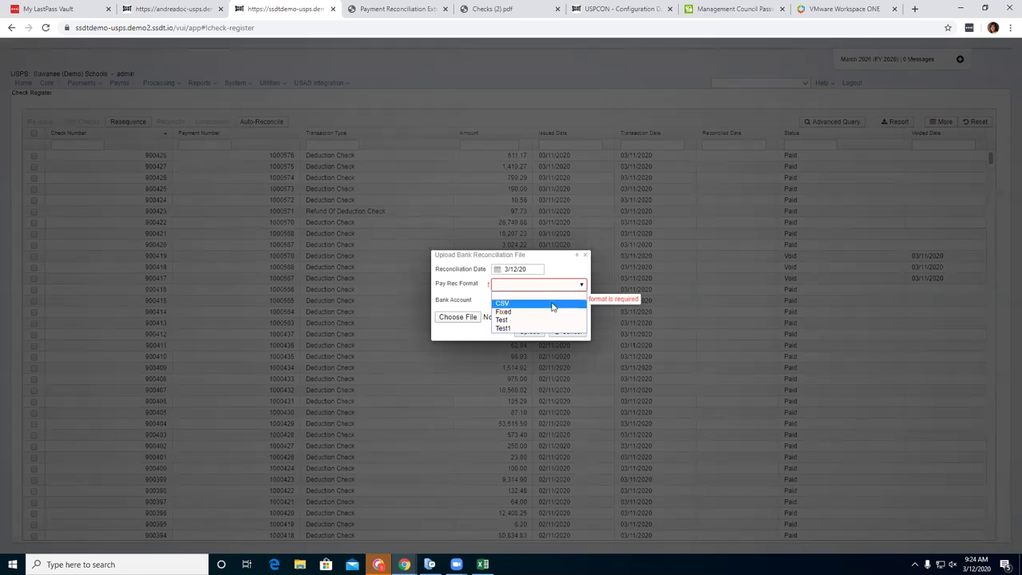
pyautogui.click(552, 304)
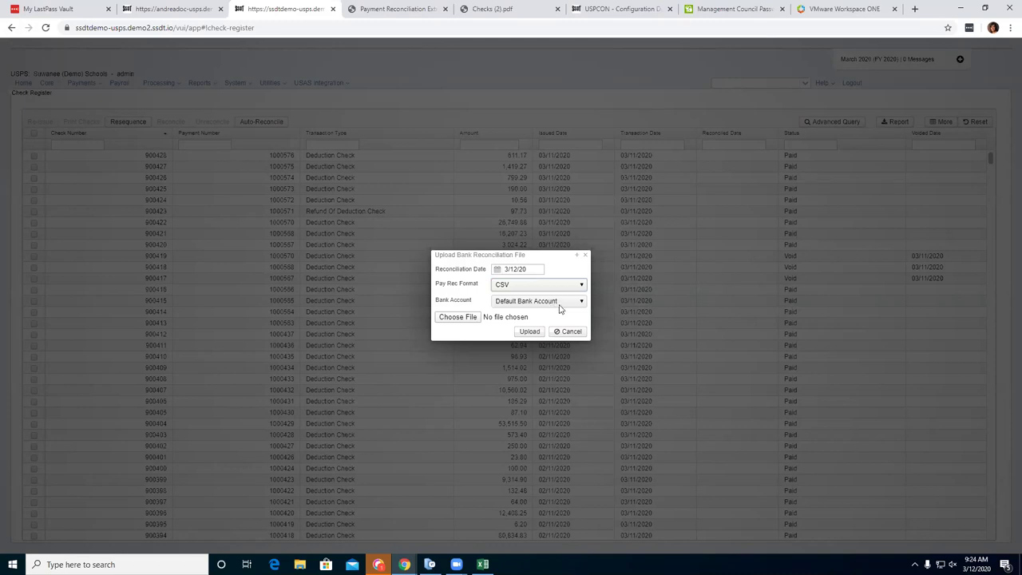
pyautogui.click(574, 305)
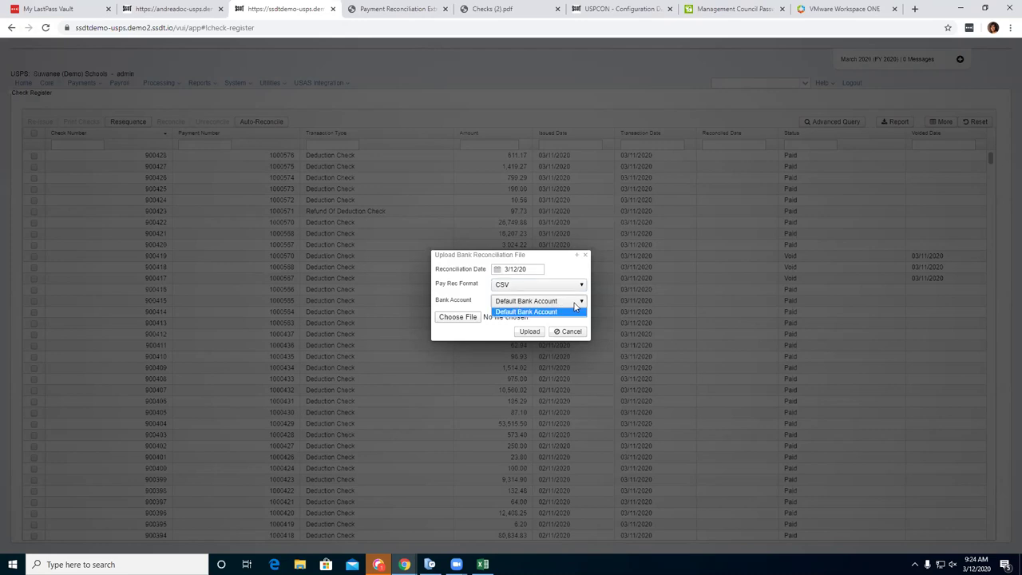
pyautogui.click(574, 306)
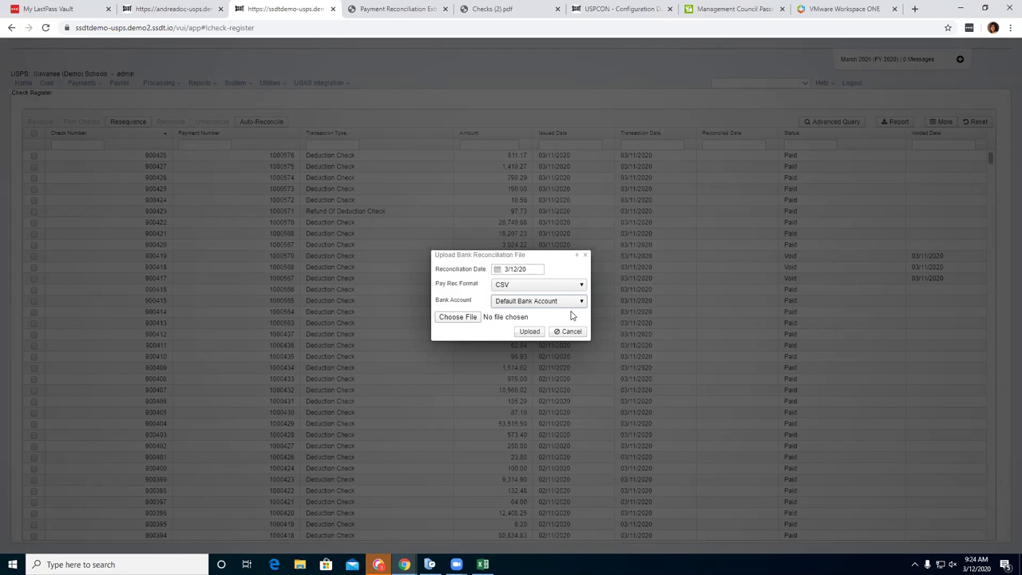
pyautogui.click(460, 317)
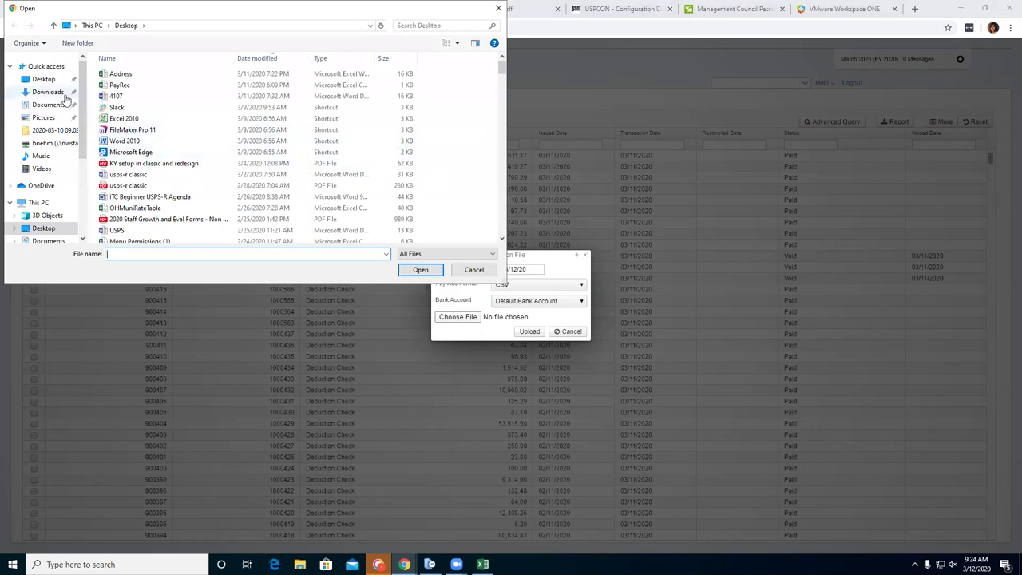
pyautogui.click(63, 93)
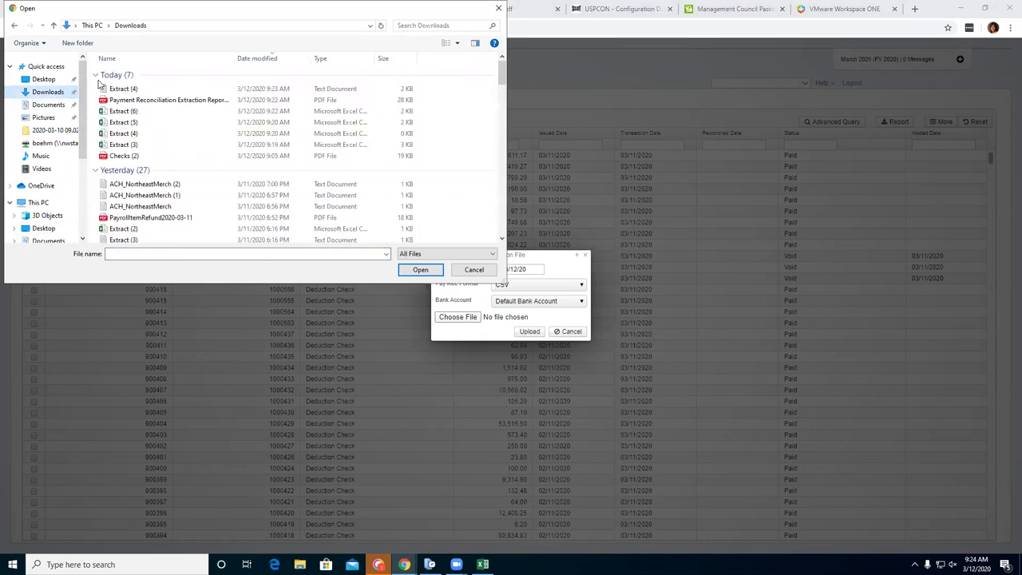
pyautogui.click(126, 112)
pyautogui.click(419, 270)
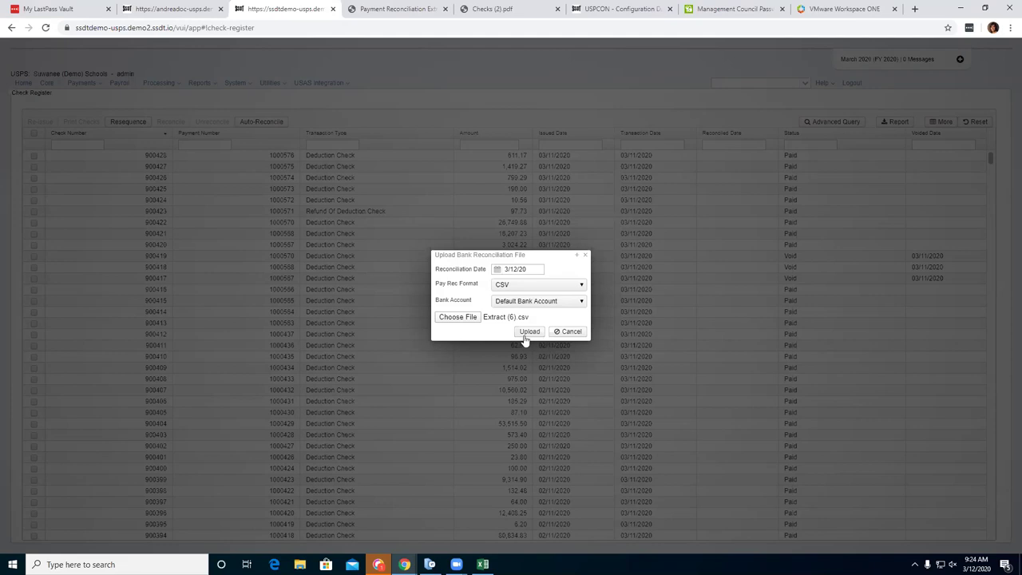
# Step: Upload Extract (6).csv to auto-reconcile checks and compare the results against the reconciliation report PDF
pyautogui.click(527, 332)
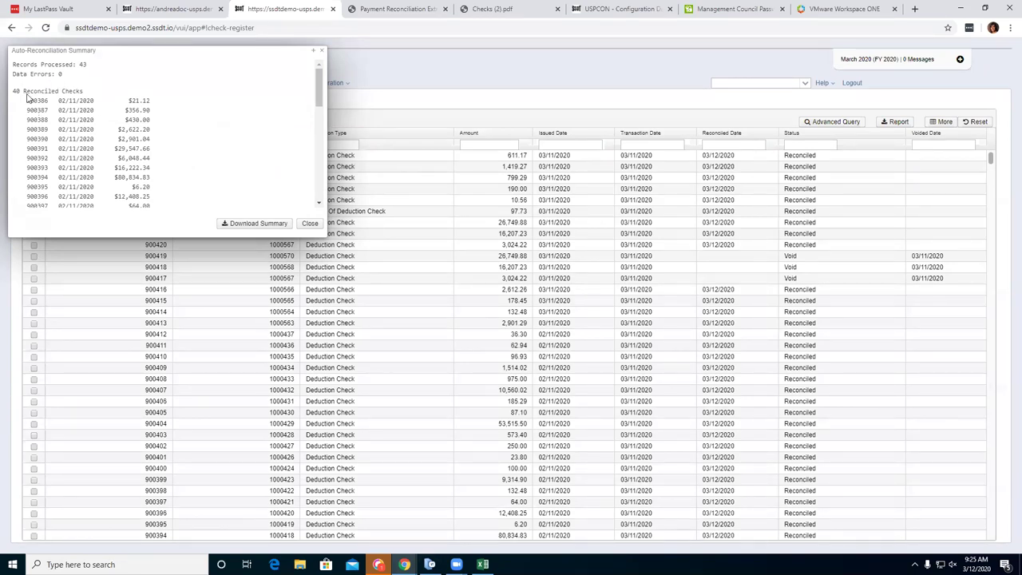
pyautogui.scroll(-2, 252, 121)
pyautogui.scroll(-3, 253, 123)
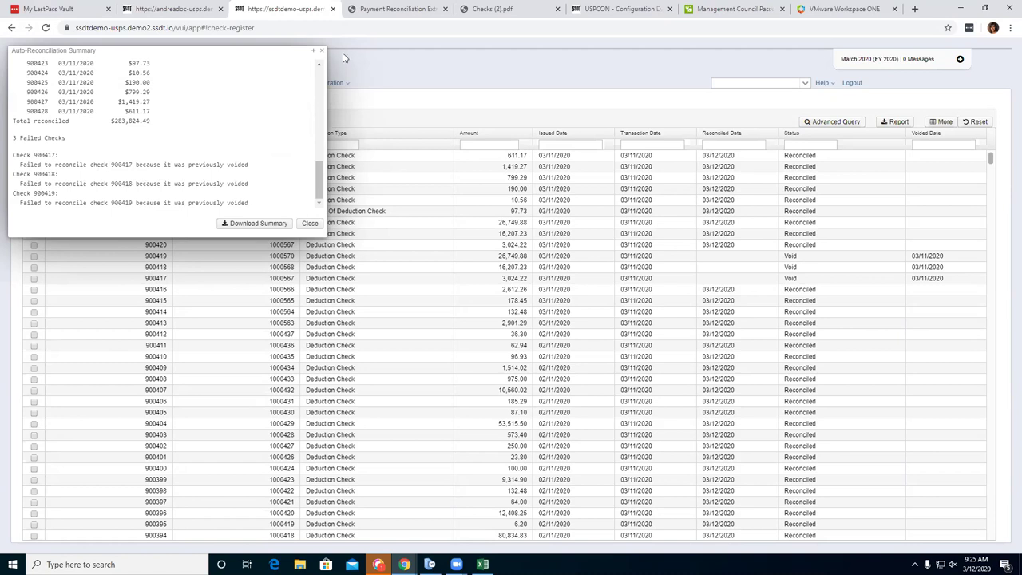
pyautogui.click(365, 14)
pyautogui.scroll(-12, 469, 268)
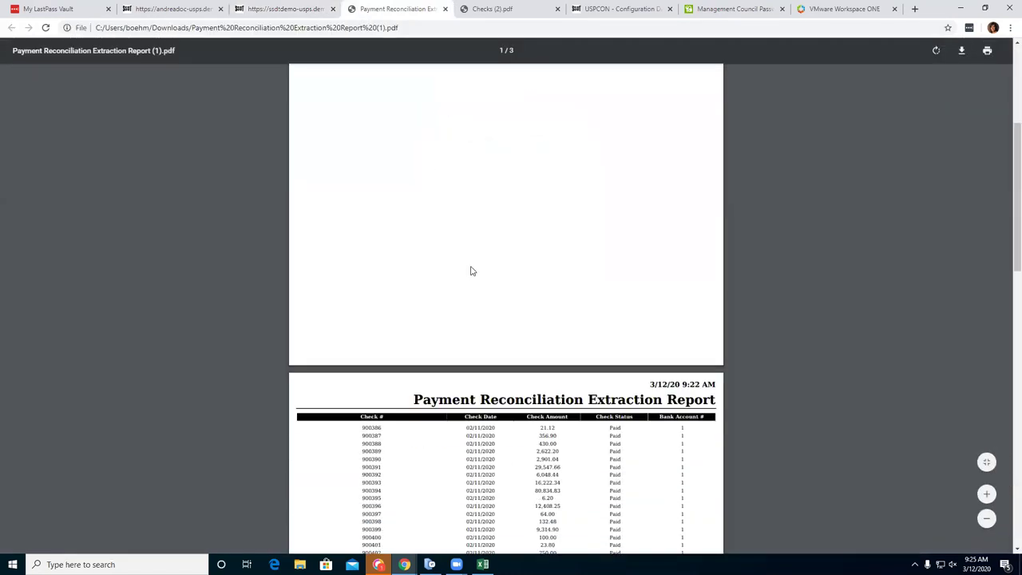
pyautogui.scroll(-2, 423, 264)
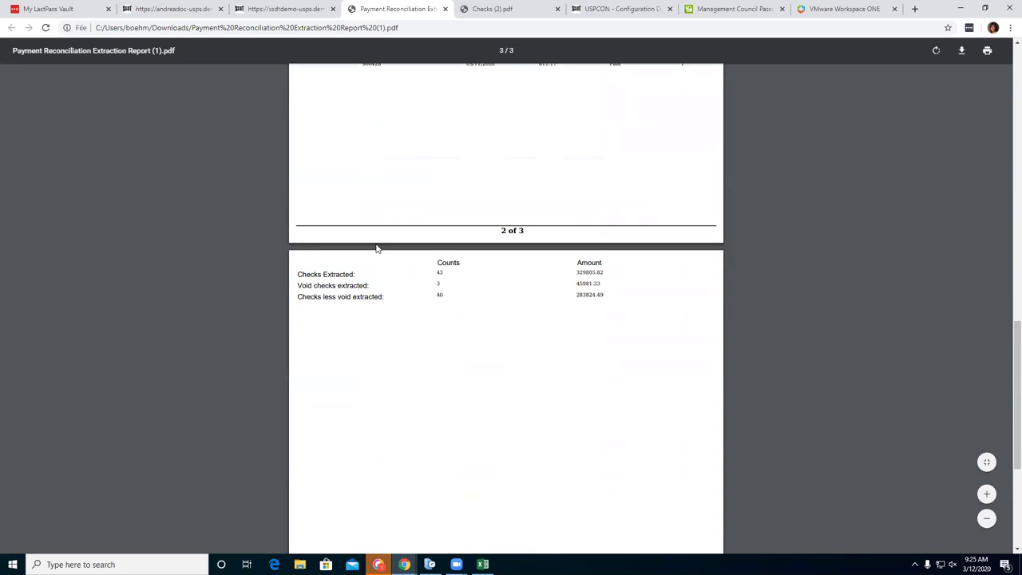
pyautogui.click(263, 27)
pyautogui.hotkey('ctrl', 'shift', 'Tab')
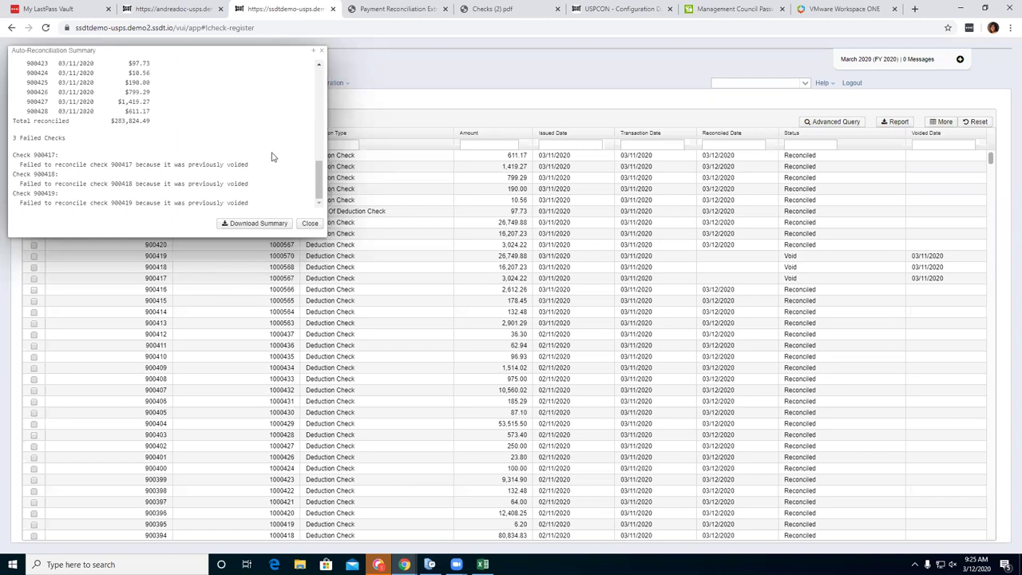
# Step: Download Automatic Check Reconciliation Summary (1).pdf and read both pages of reconciled and failed checks
pyautogui.click(266, 224)
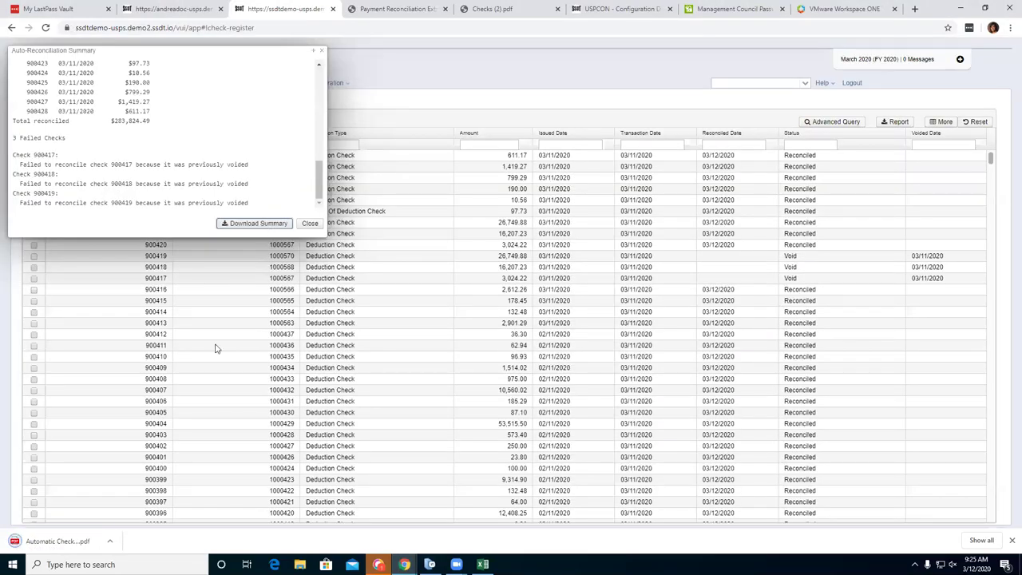
pyautogui.click(43, 543)
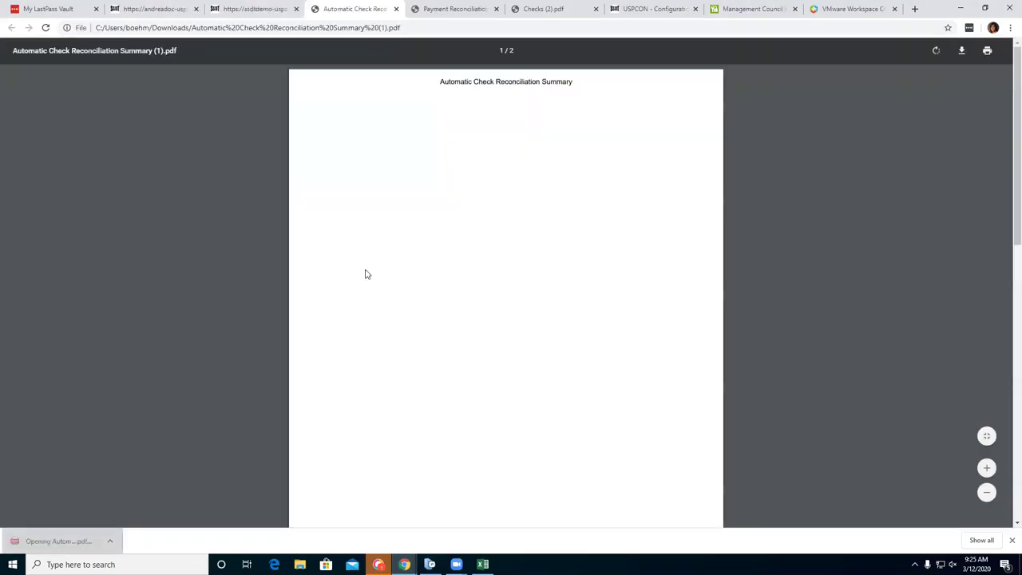
pyautogui.scroll(-6, 363, 273)
pyautogui.scroll(-2, 367, 272)
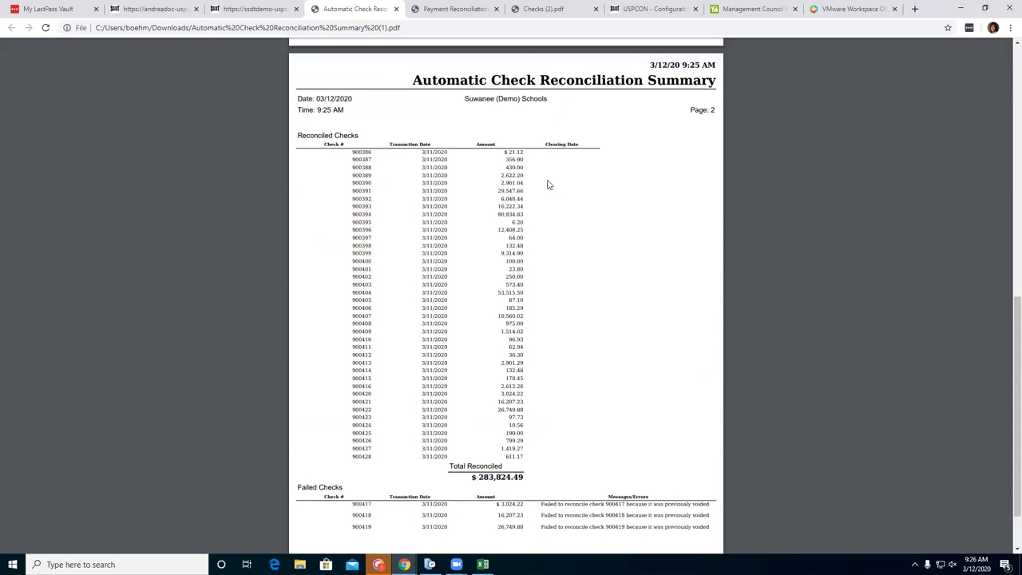
pyautogui.scroll(-1, 542, 412)
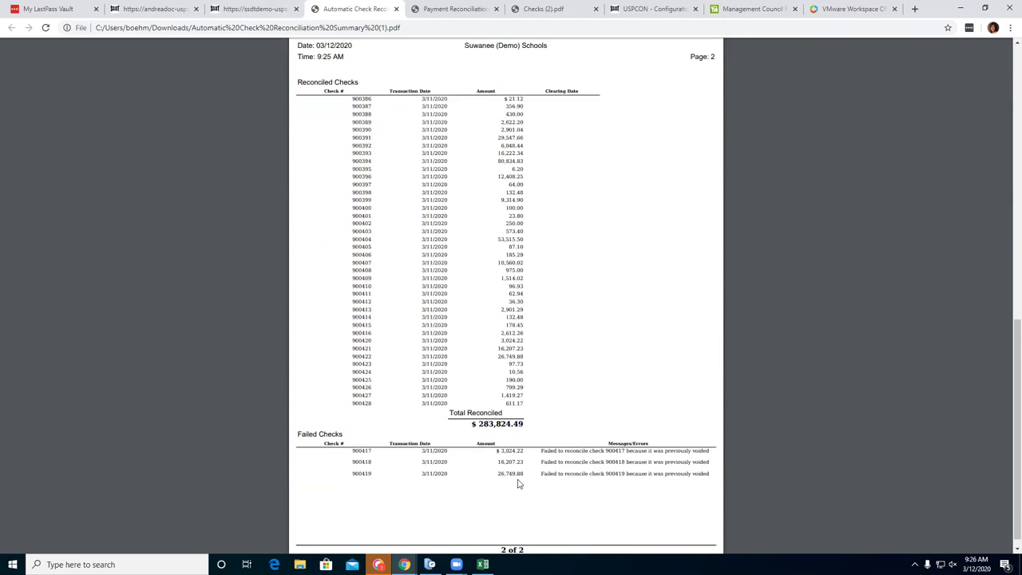
pyautogui.scroll(-1, 505, 483)
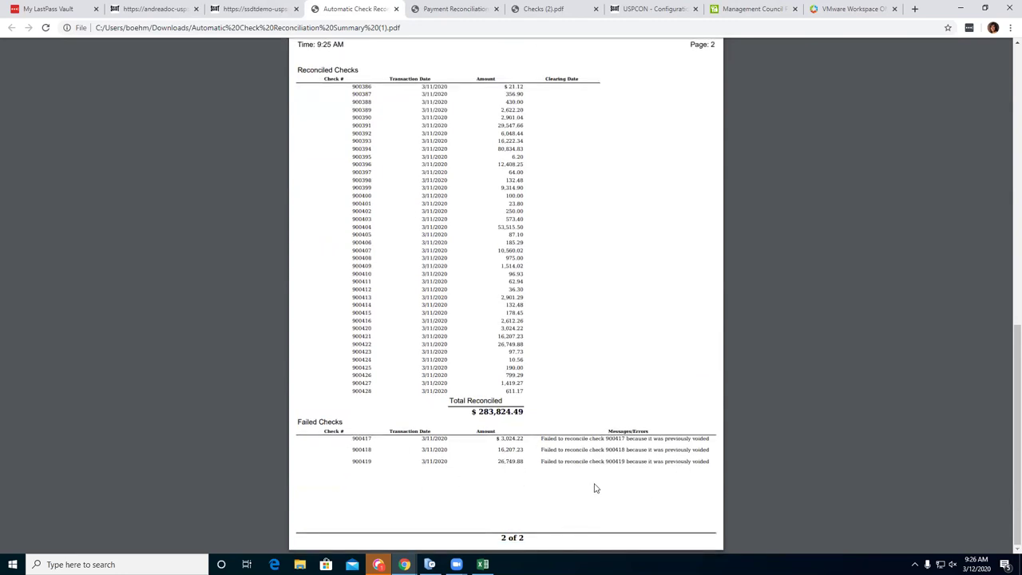
pyautogui.scroll(5, 593, 488)
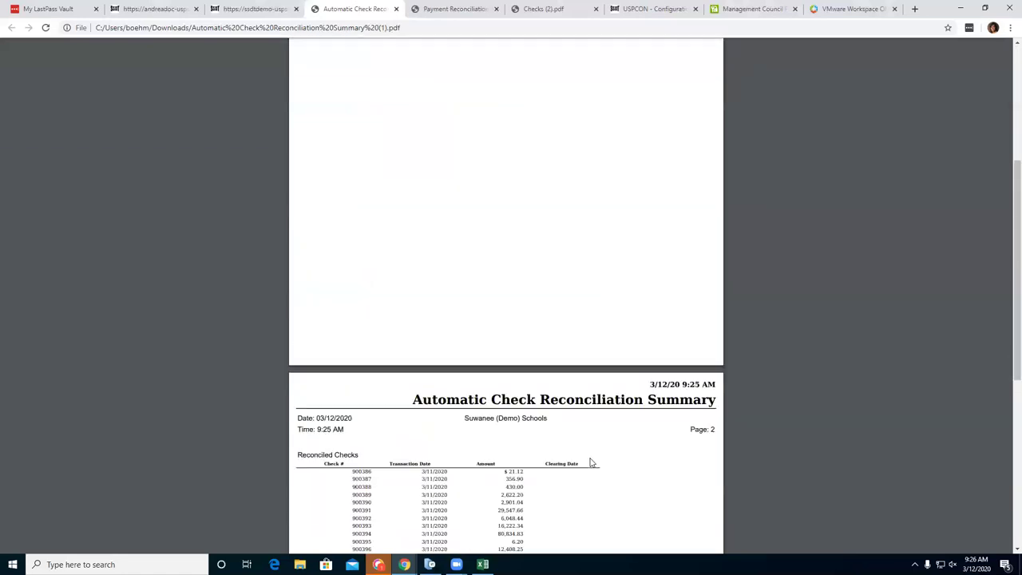
pyautogui.scroll(-5, 591, 463)
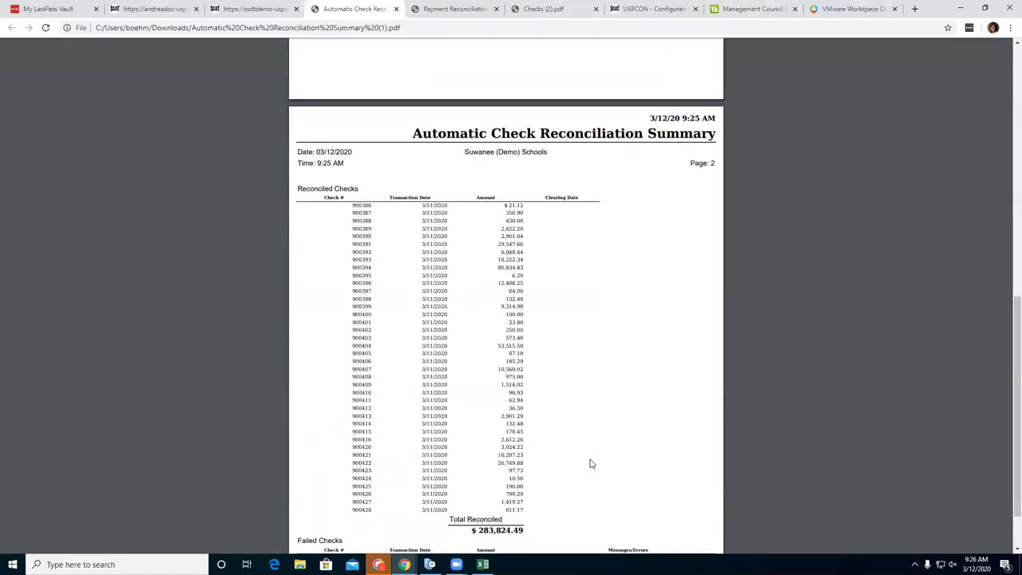
pyautogui.click(277, 13)
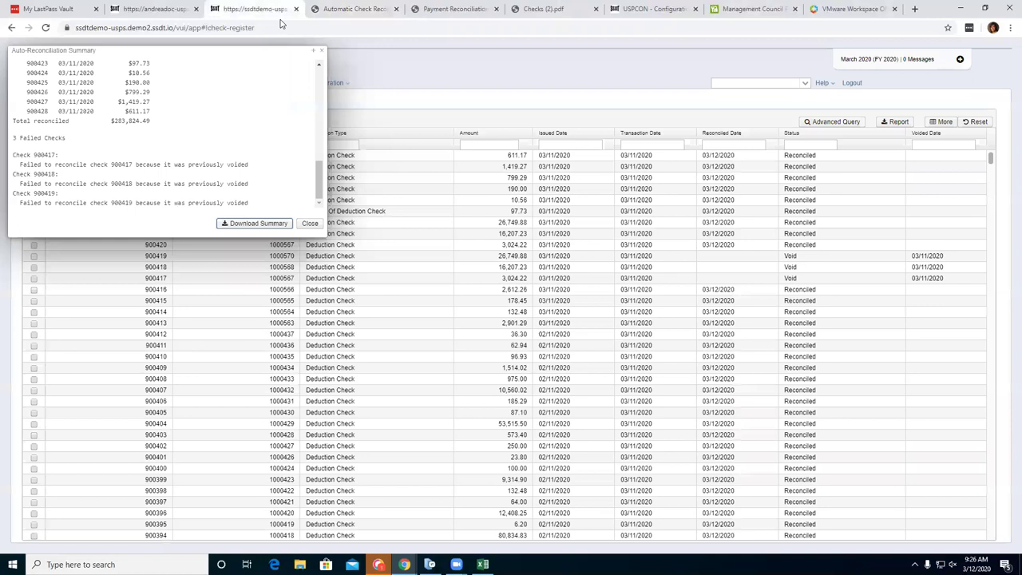
# Step: Close the summary, review checks reconciled on 03/12/2020 in the register, and browse the Utilities menu
pyautogui.click(308, 226)
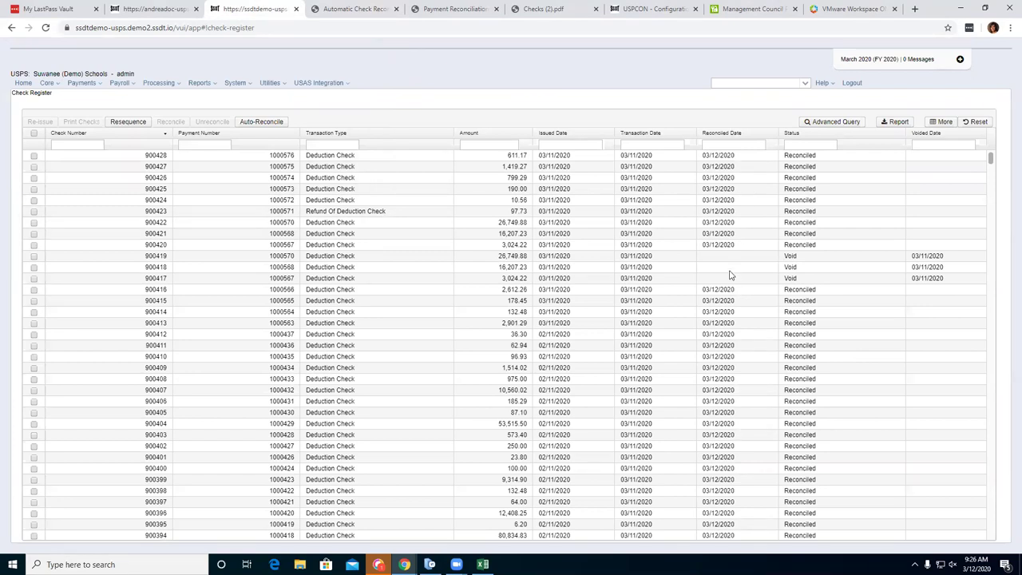
pyautogui.scroll(-8, 728, 277)
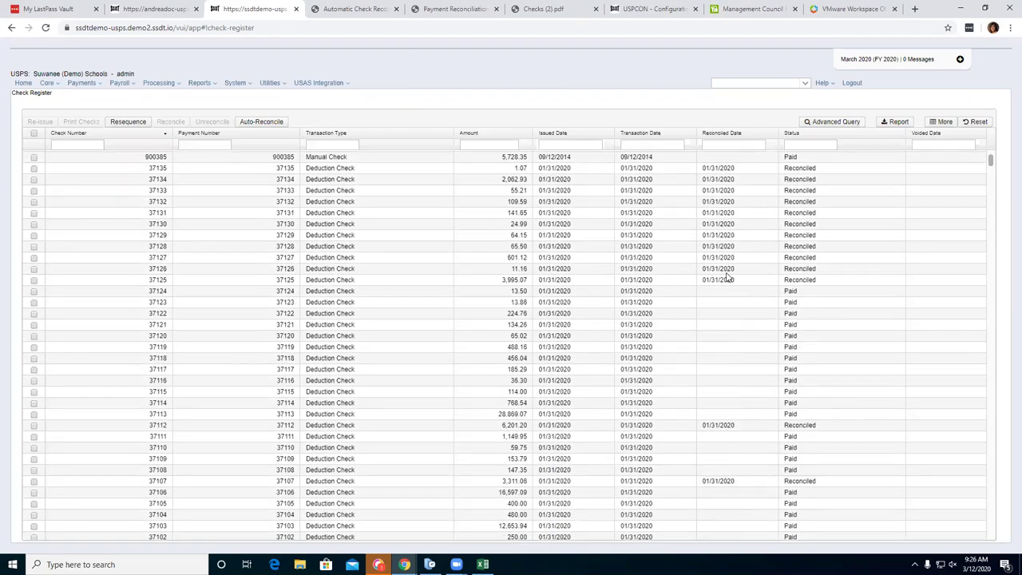
pyautogui.scroll(2, 728, 277)
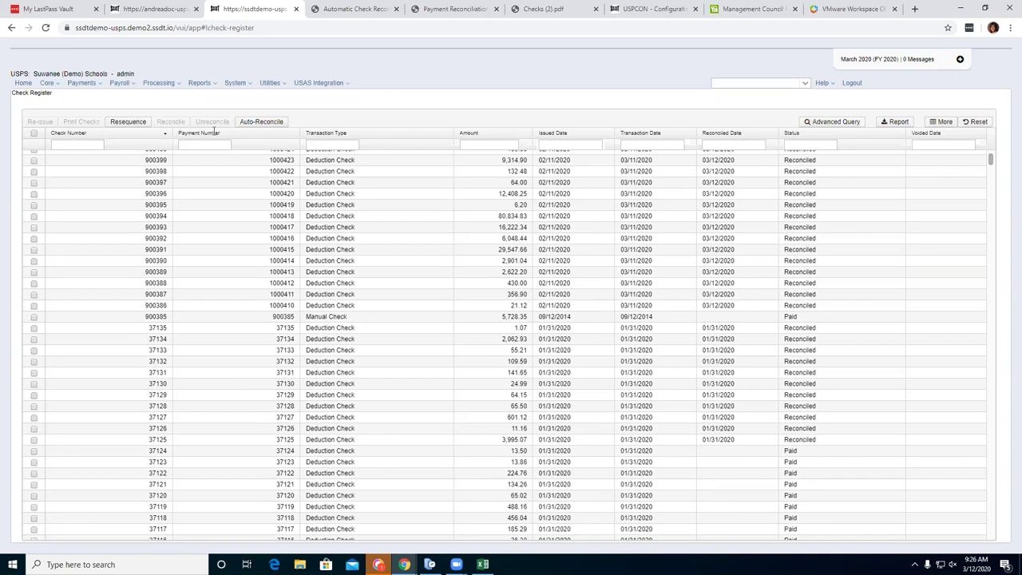
pyautogui.click(272, 84)
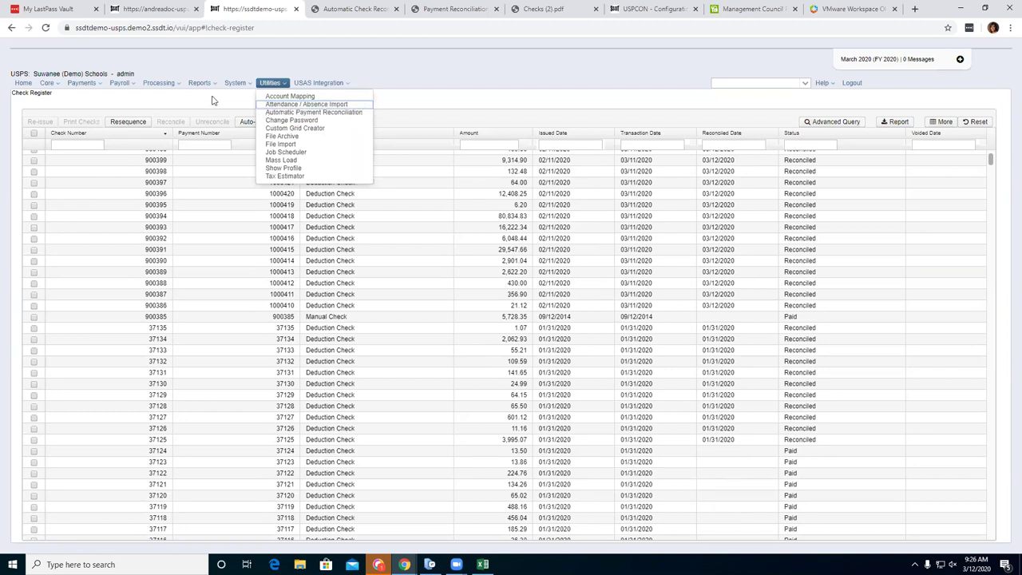
pyautogui.scroll(4, 274, 257)
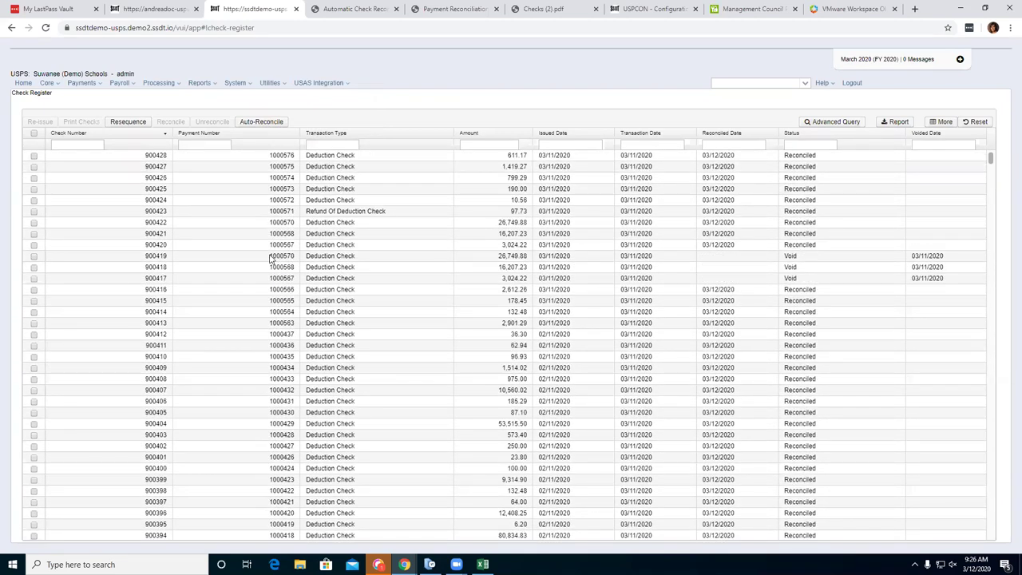
# Step: Go to Payments > Manual Payments to list the existing manual payments from 900385 down
pyautogui.moveTo(99, 91)
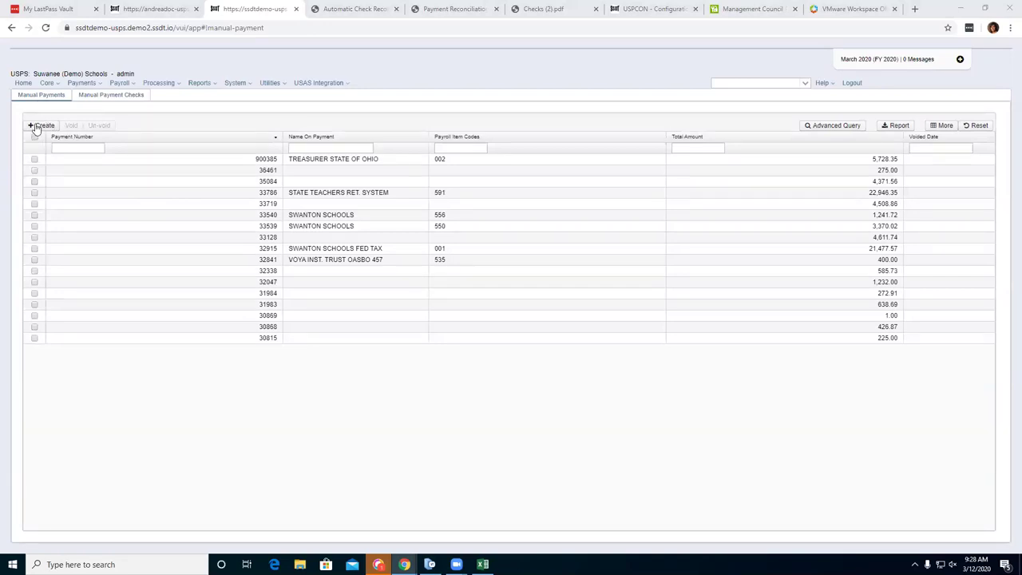
# Step: Create a new manual payment, trying Payee and Other Check before settling on Employee Check
pyautogui.click(36, 127)
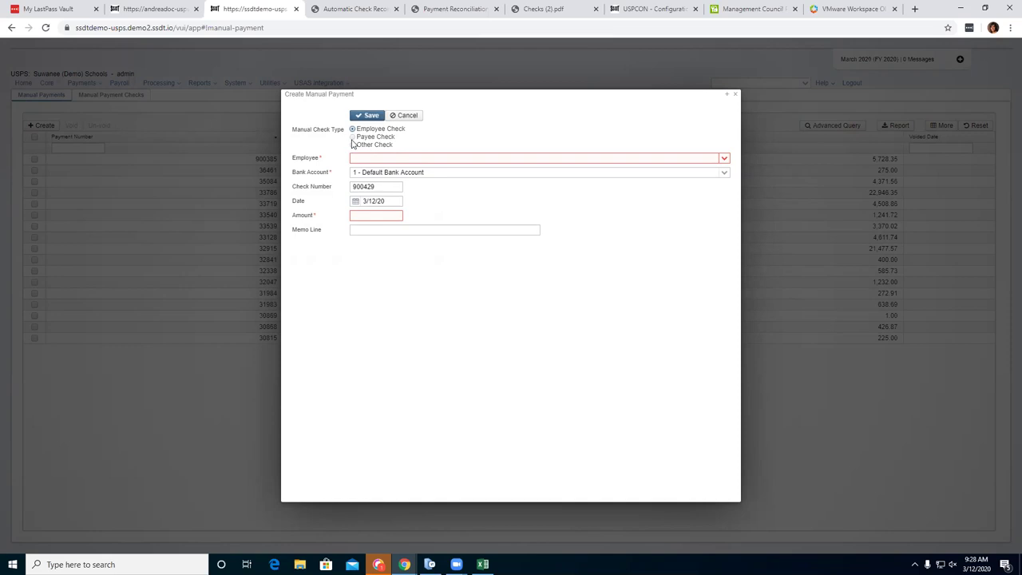
pyautogui.click(352, 138)
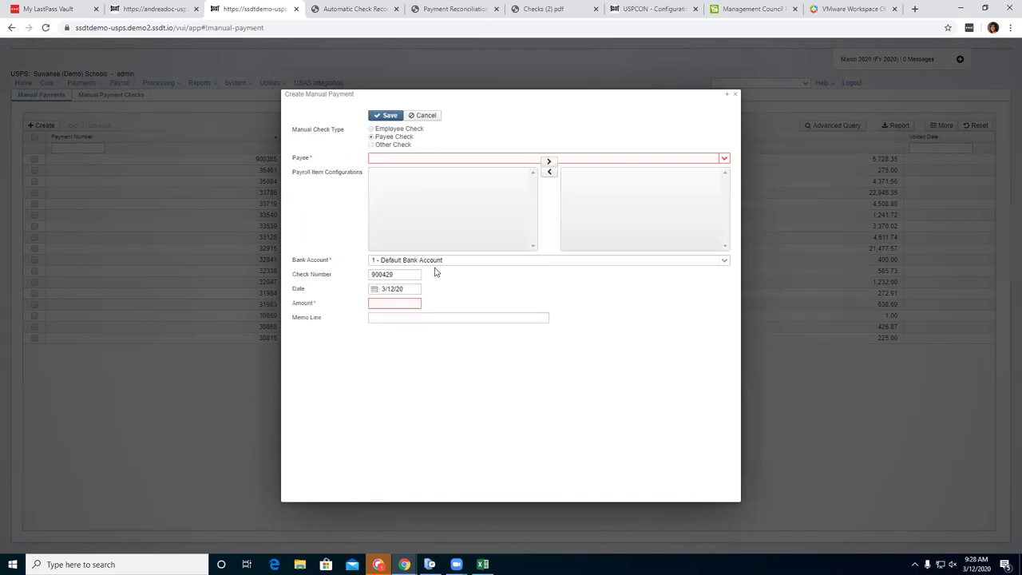
pyautogui.click(370, 147)
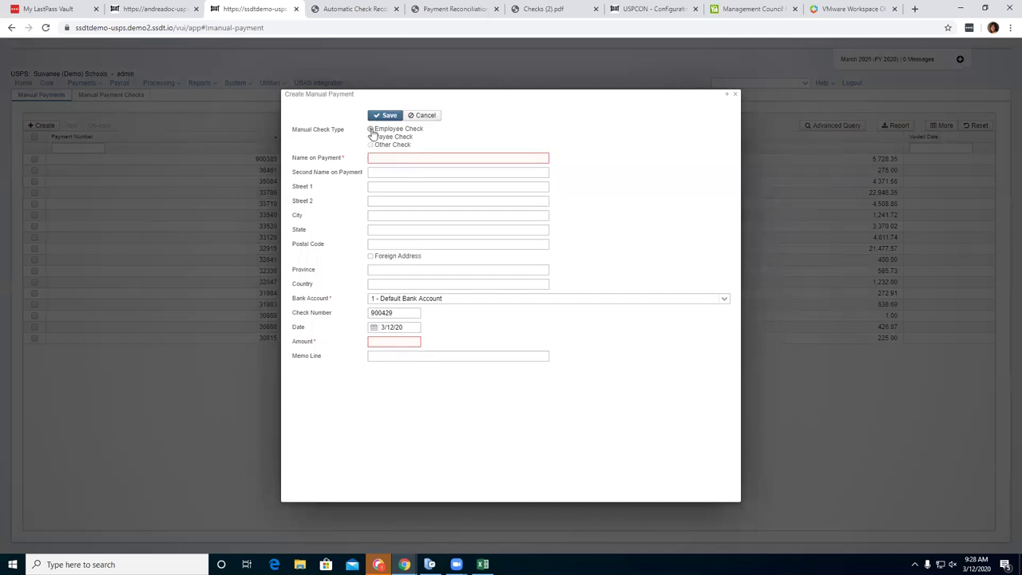
pyautogui.click(370, 130)
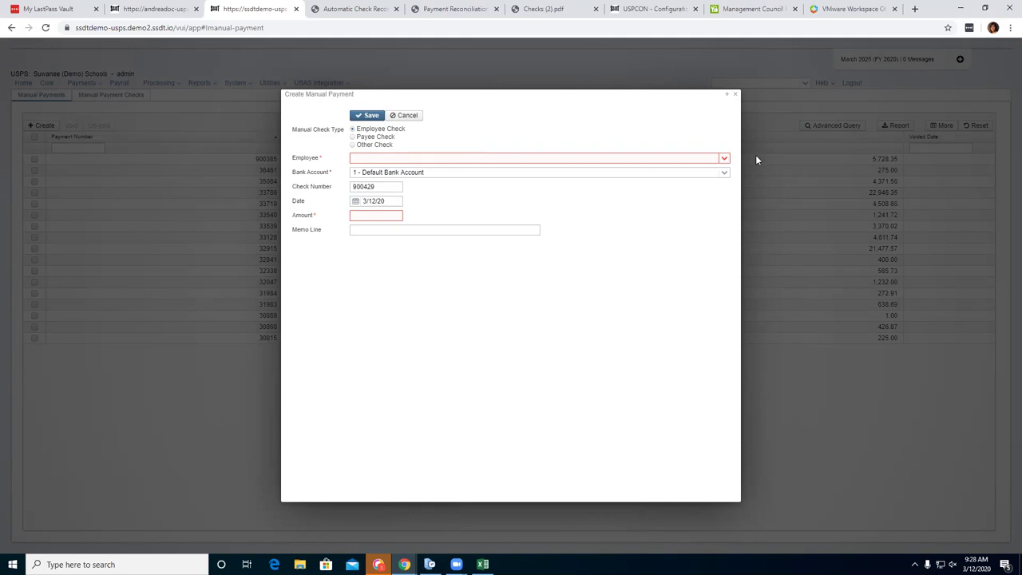
# Step: Choose the employee to be paid and keep the default bank account
pyautogui.click(721, 159)
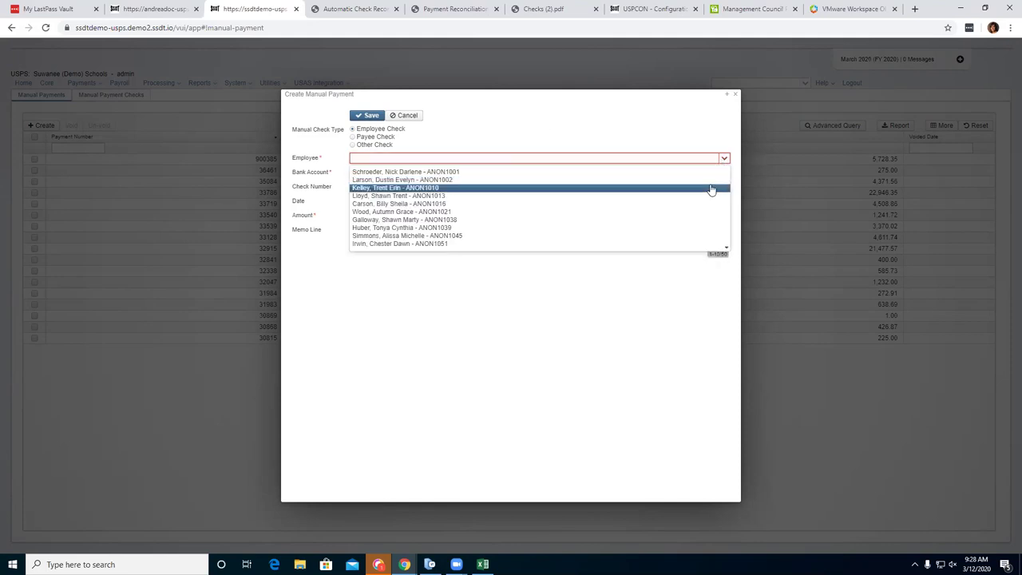
pyautogui.click(712, 187)
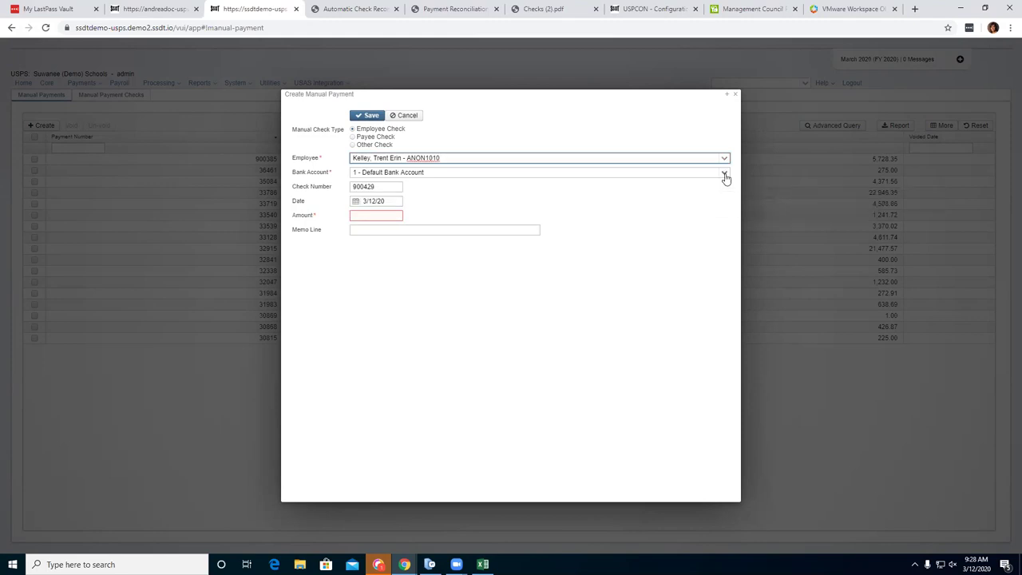
pyautogui.click(724, 174)
pyautogui.click(725, 175)
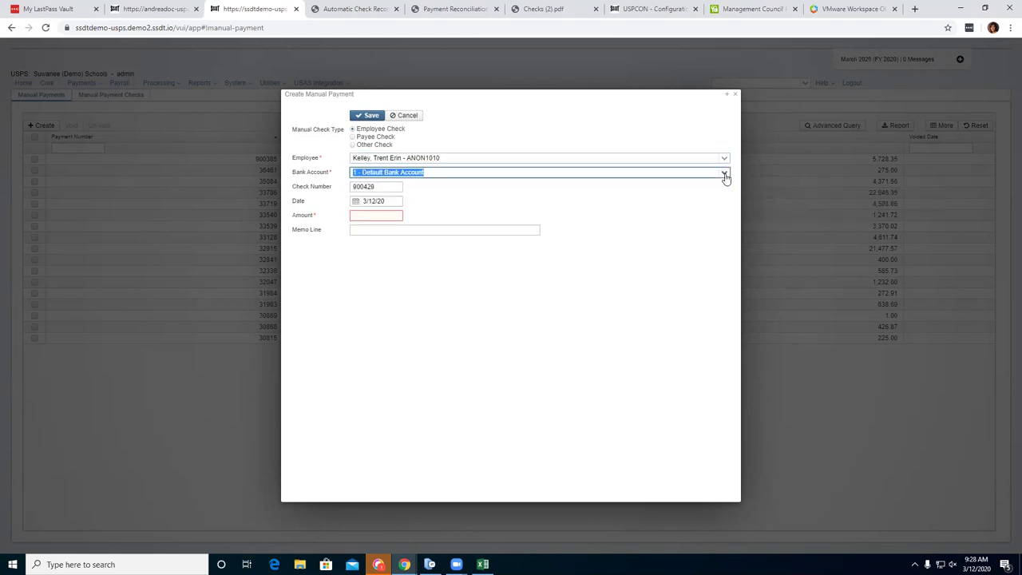
pyautogui.click(725, 175)
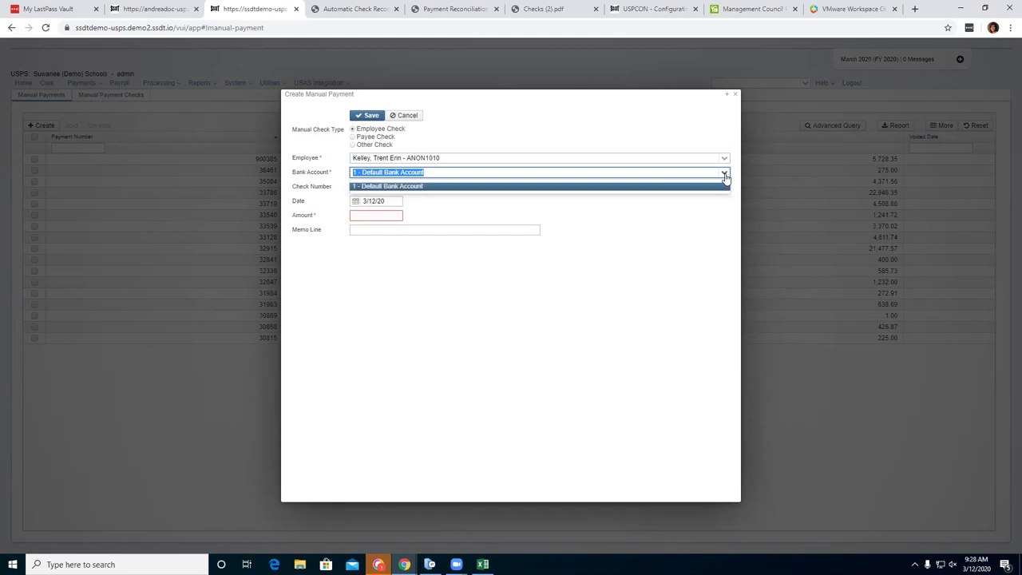
pyautogui.click(725, 175)
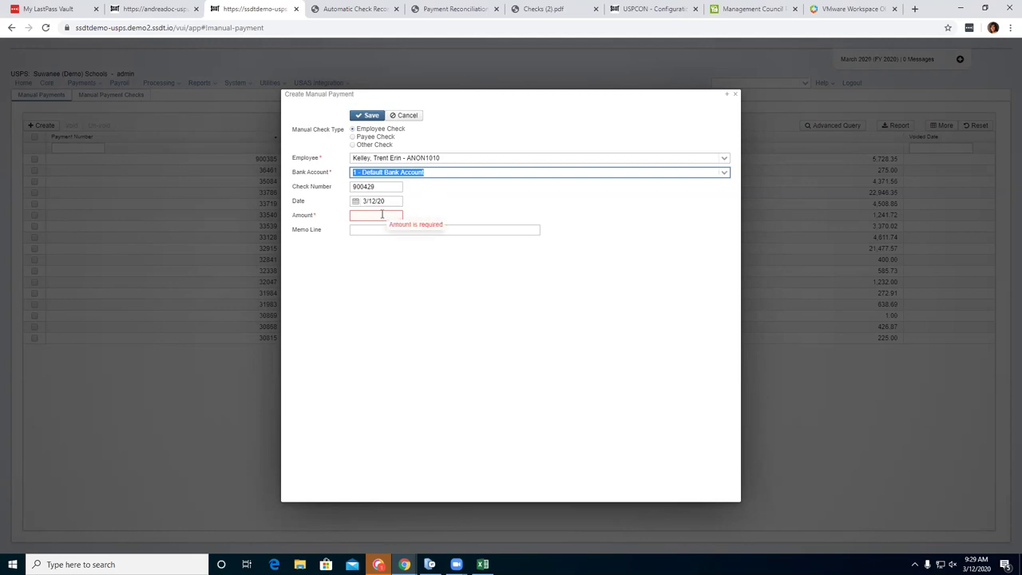
# Step: Enter amount 100.00 with memo 'Savings closed' and save the employee check
pyautogui.click(382, 214)
pyautogui.write('100.00')
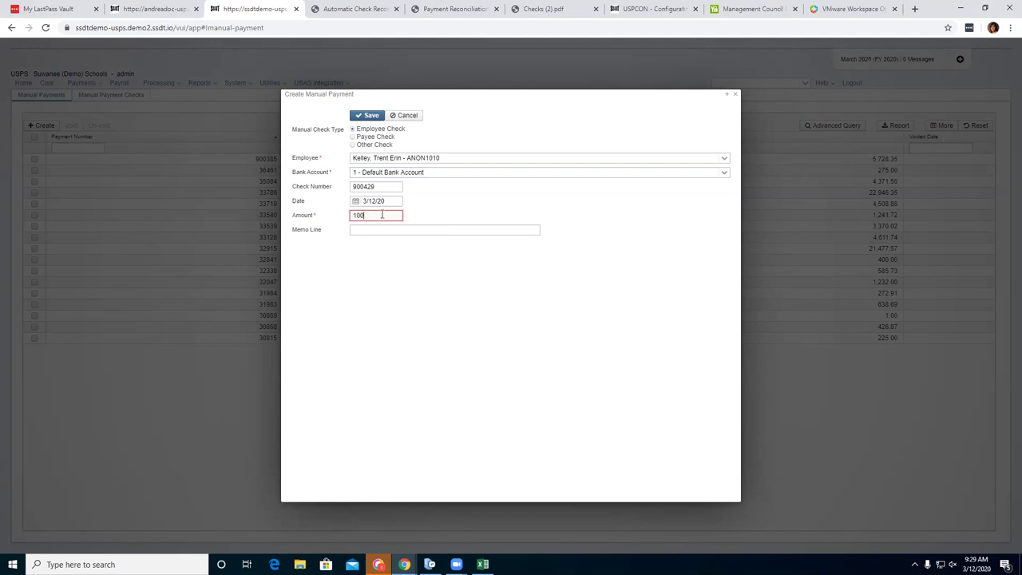
pyautogui.click(423, 230)
pyautogui.write('Savings closed')
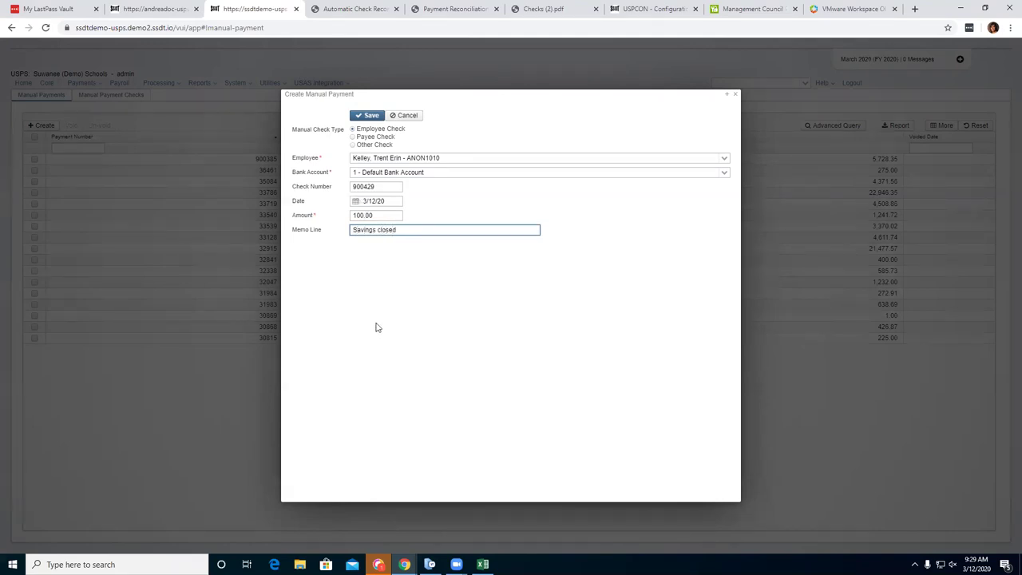
pyautogui.click(364, 117)
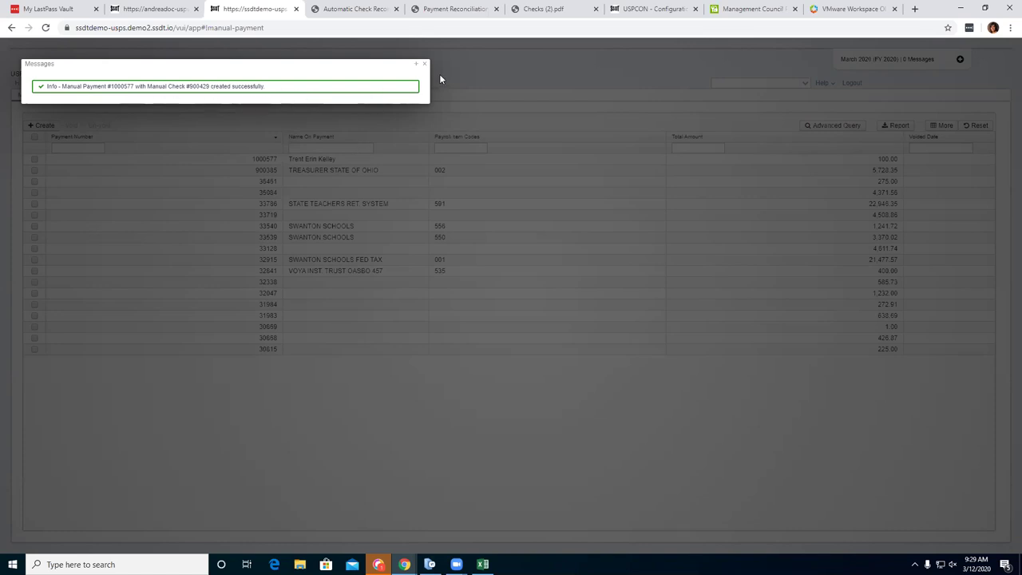
# Step: Dismiss the confirmation, review payment 1000577's details, then start another manual payment
pyautogui.click(216, 163)
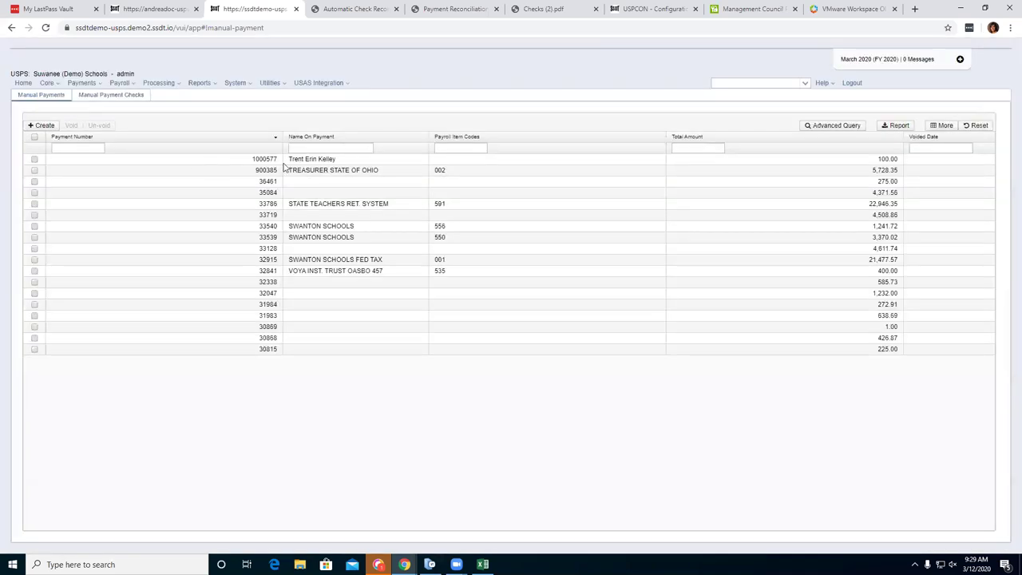
pyautogui.click(237, 162)
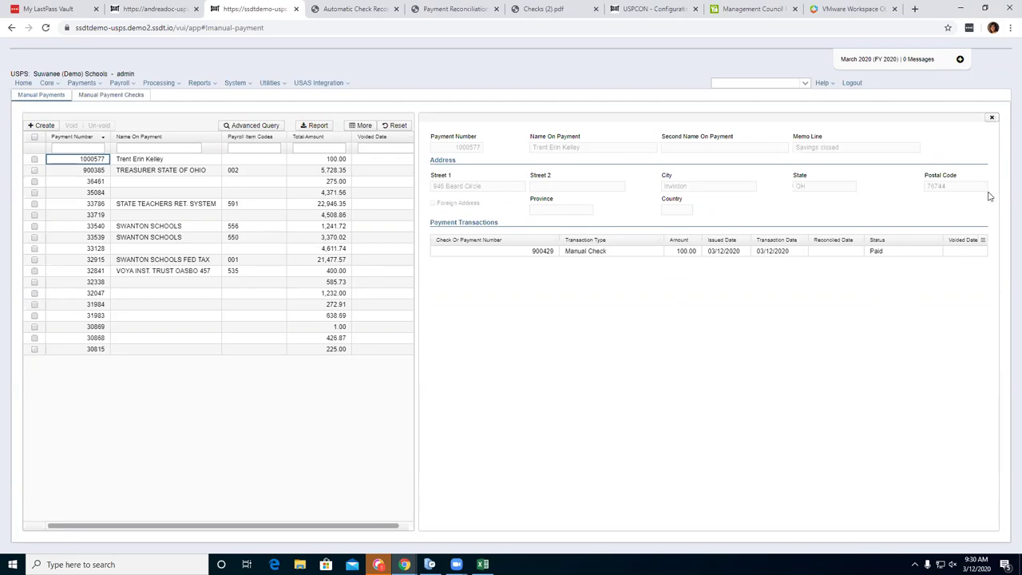
pyautogui.click(991, 120)
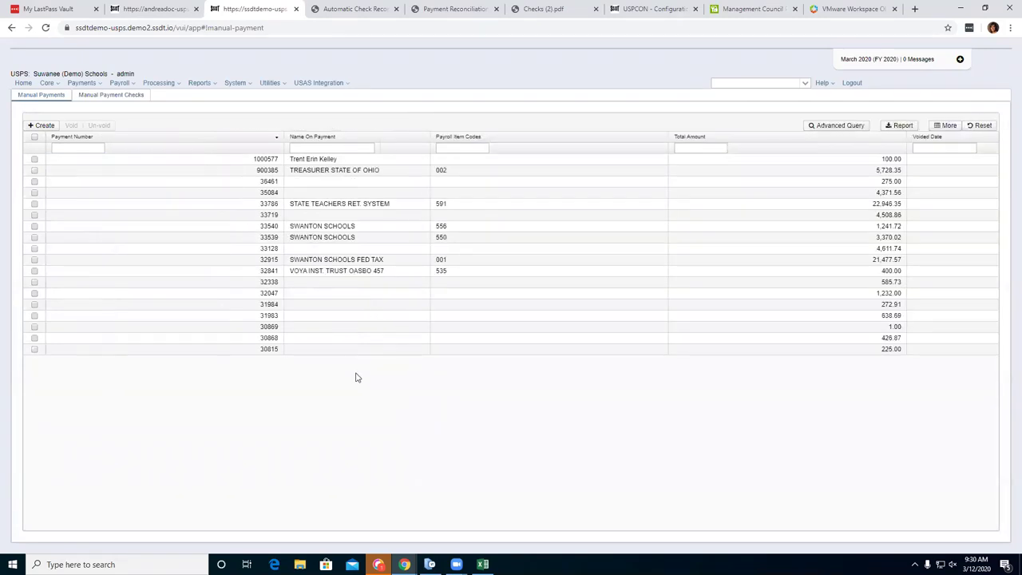
pyautogui.click(44, 126)
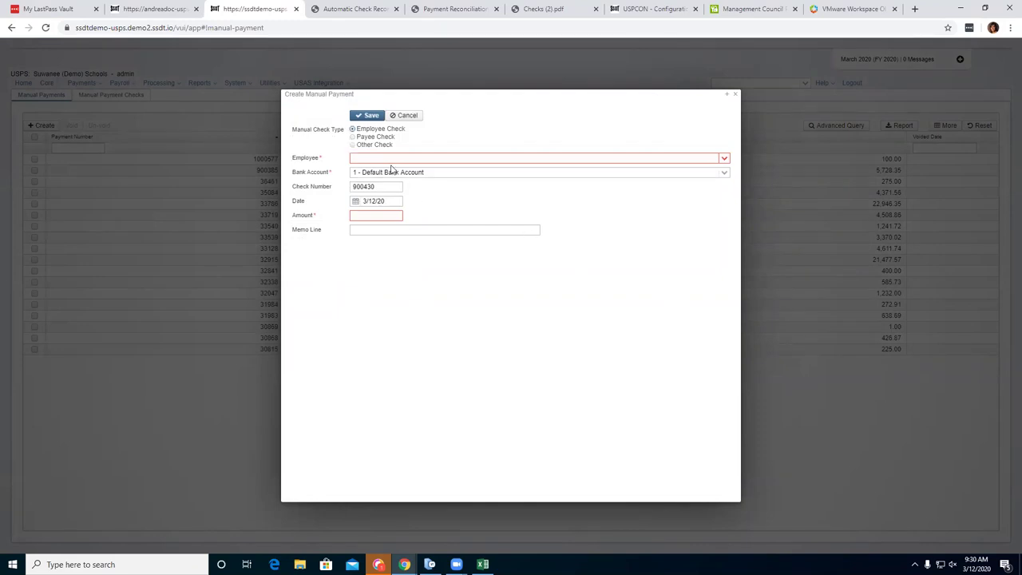
# Step: Make it a Payee Check to Toomsboro Realty with payroll item 555, Meldrim Engineering
pyautogui.click(352, 138)
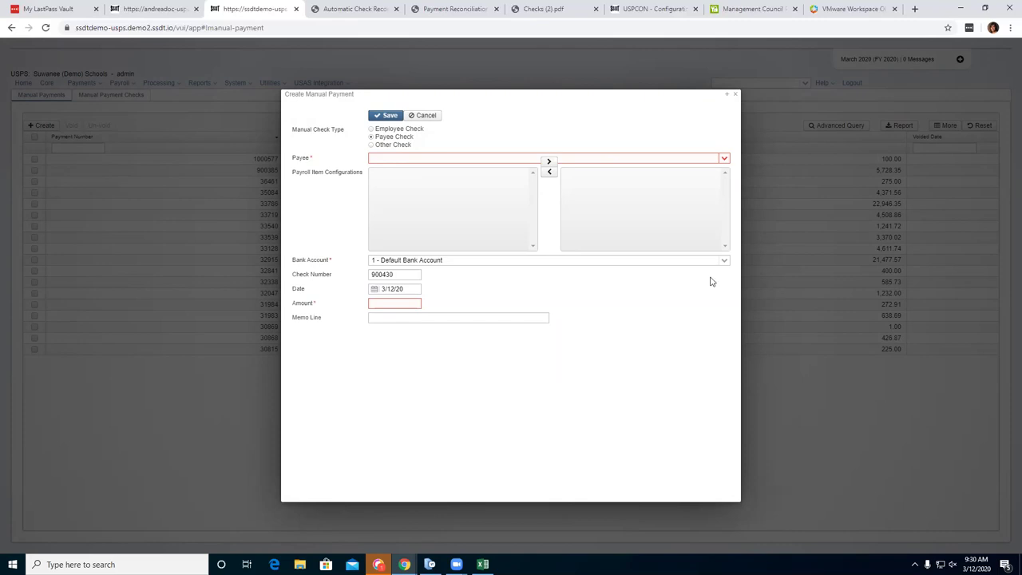
pyautogui.click(724, 159)
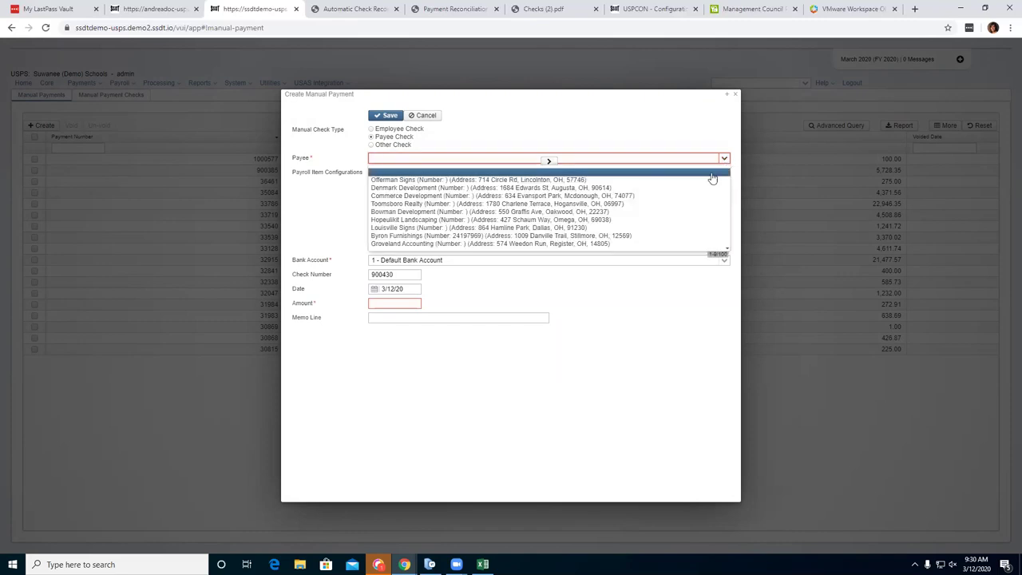
pyautogui.click(706, 188)
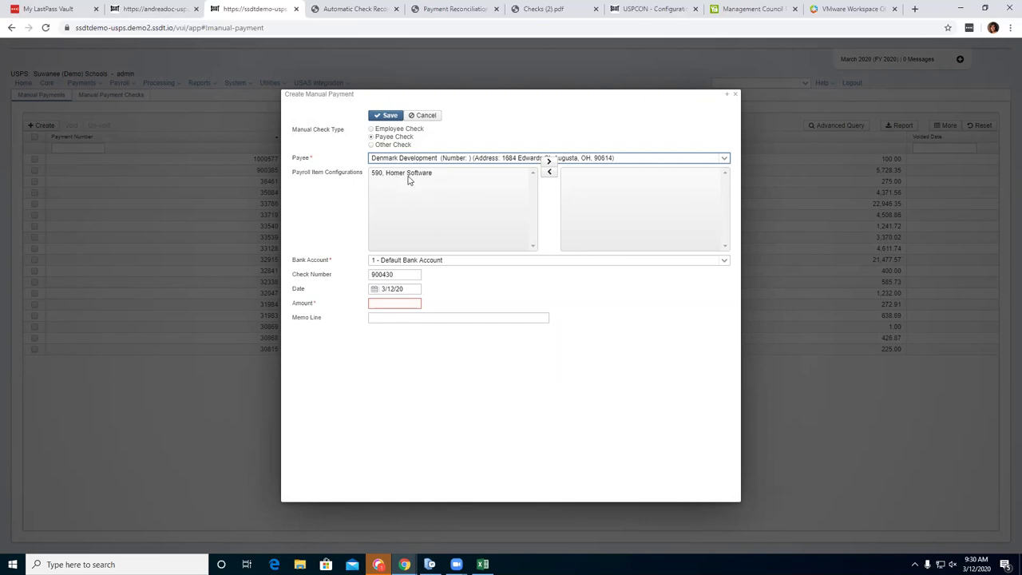
pyautogui.click(724, 157)
pyautogui.click(664, 220)
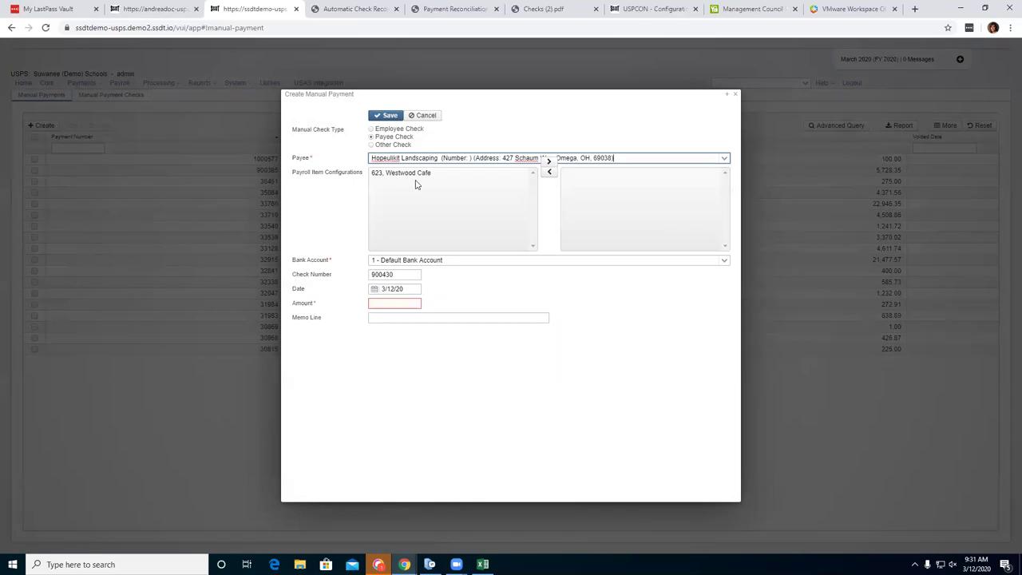
pyautogui.click(725, 158)
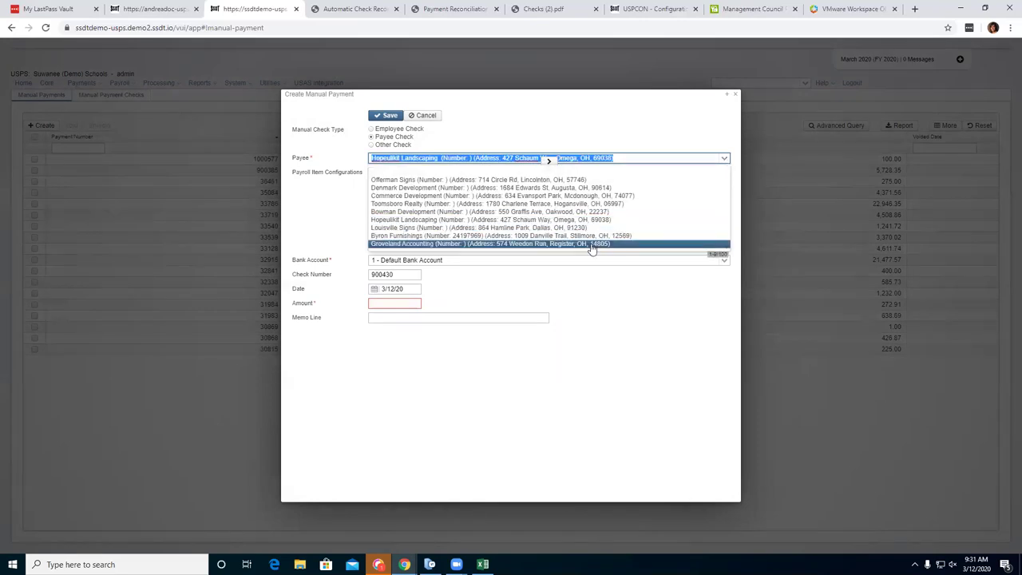
pyautogui.click(595, 242)
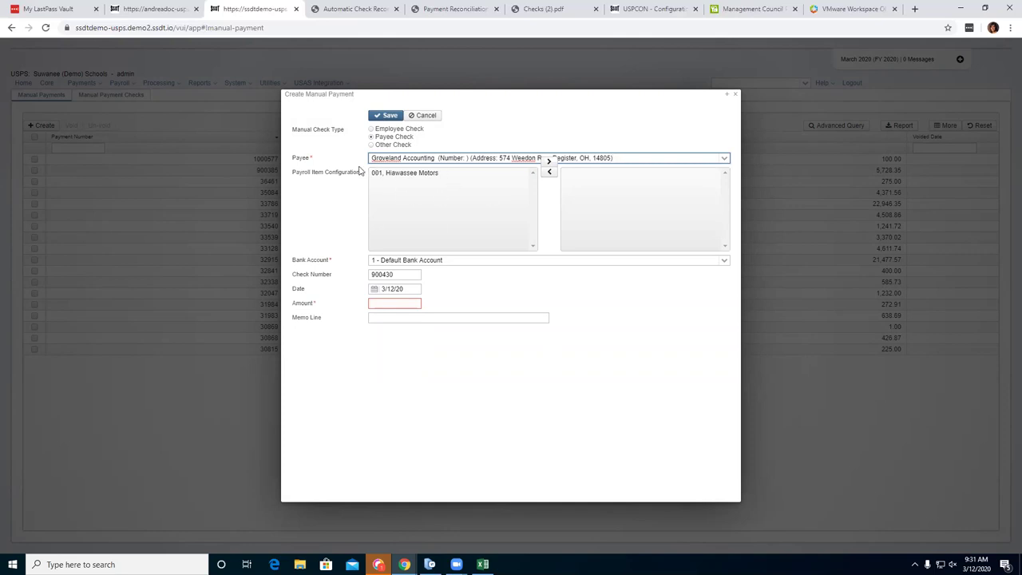
pyautogui.click(725, 158)
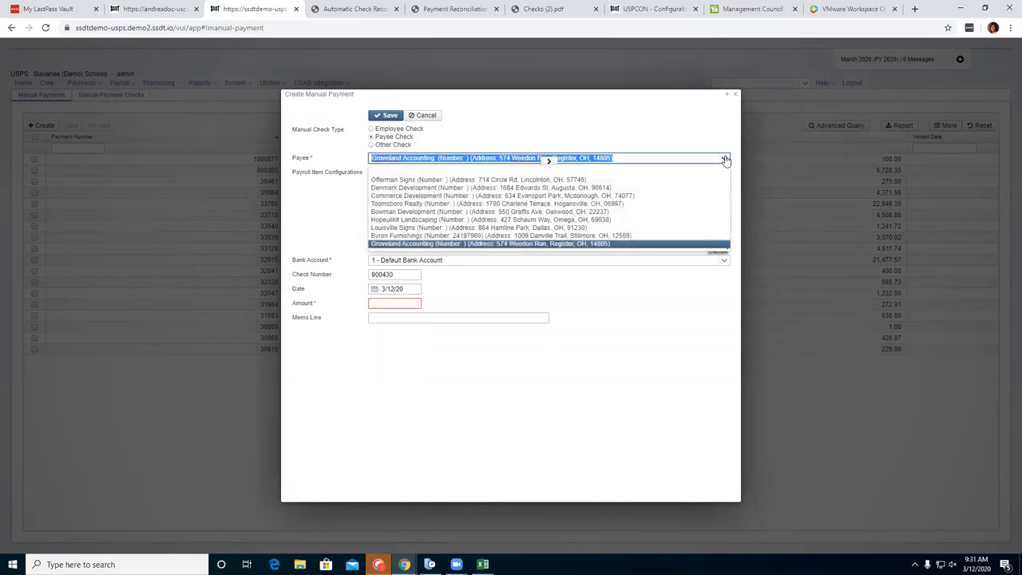
pyautogui.click(567, 205)
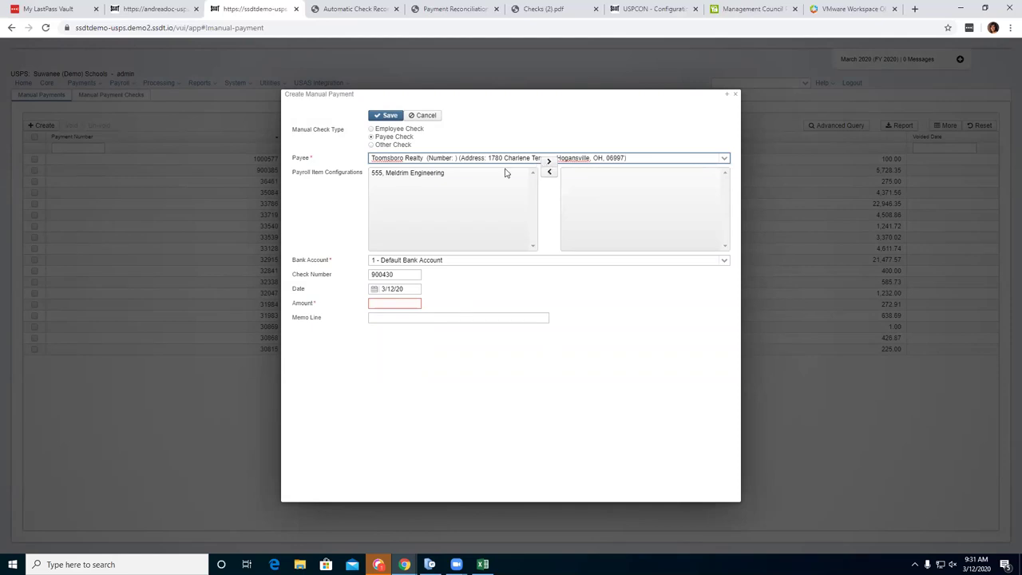
pyautogui.click(549, 162)
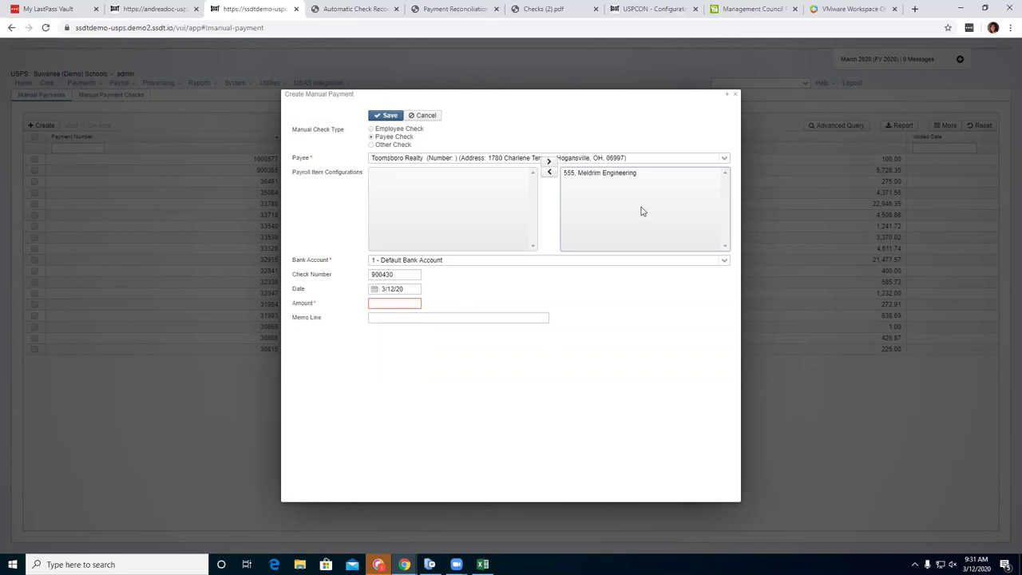
# Step: Keep 1 - Default Bank Account as the check's bank account
pyautogui.click(723, 264)
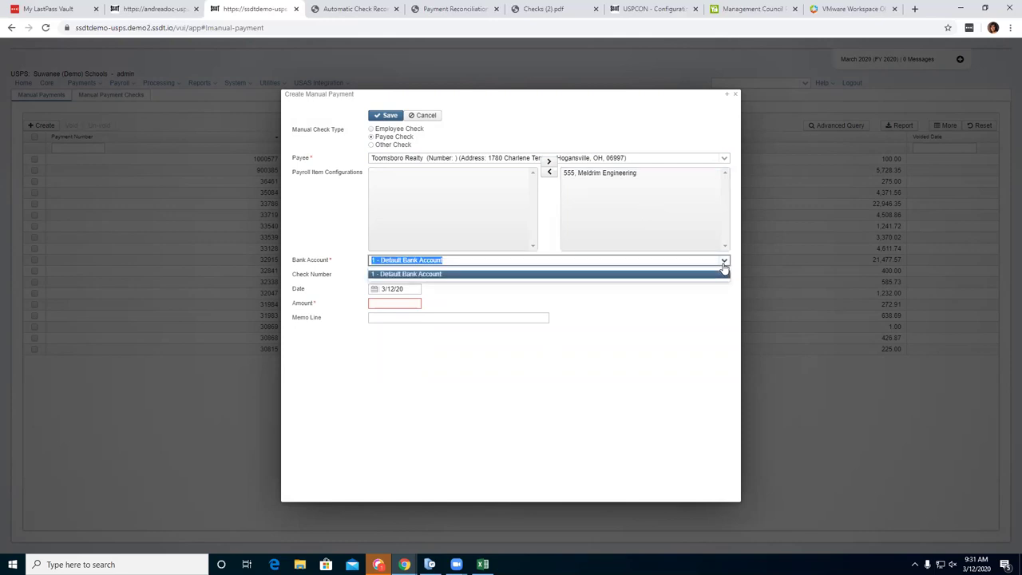
pyautogui.click(723, 268)
pyautogui.click(694, 317)
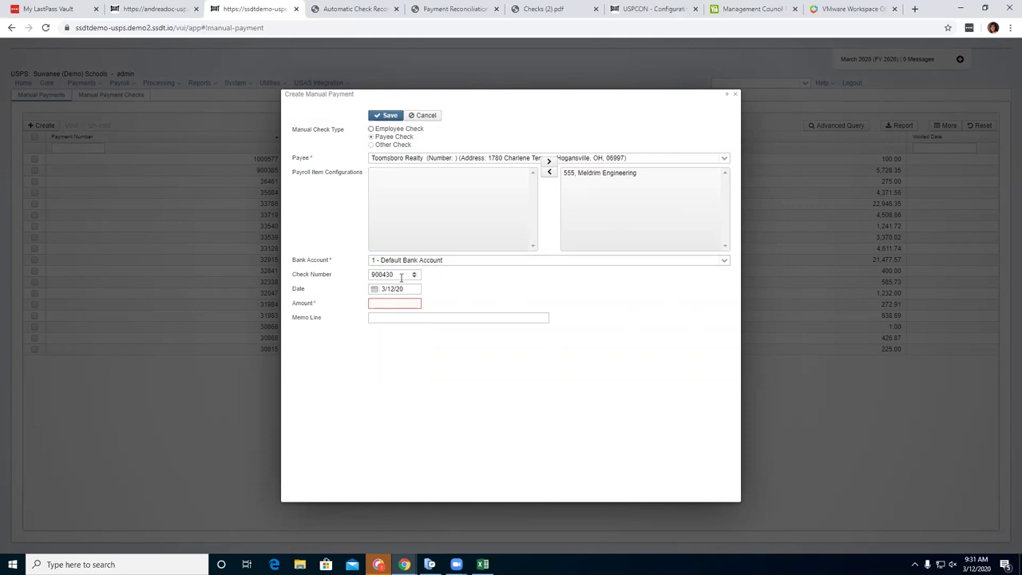
# Step: Enter amount 4500.00 with memo 'Correction minyus 1 employee' and save the payee check
pyautogui.moveTo(402, 275)
pyautogui.click(411, 303)
pyautogui.click(398, 304)
pyautogui.write('4500.00')
pyautogui.click(430, 320)
pyautogui.write('Correction ')
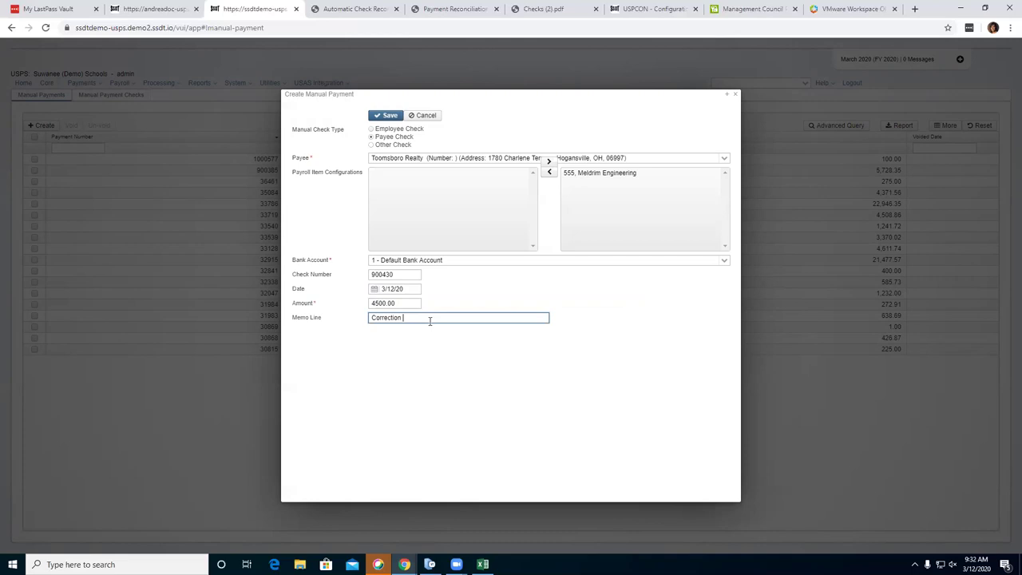
pyautogui.write('miny')
pyautogui.write('us 1')
pyautogui.write(' employee')
pyautogui.click(389, 117)
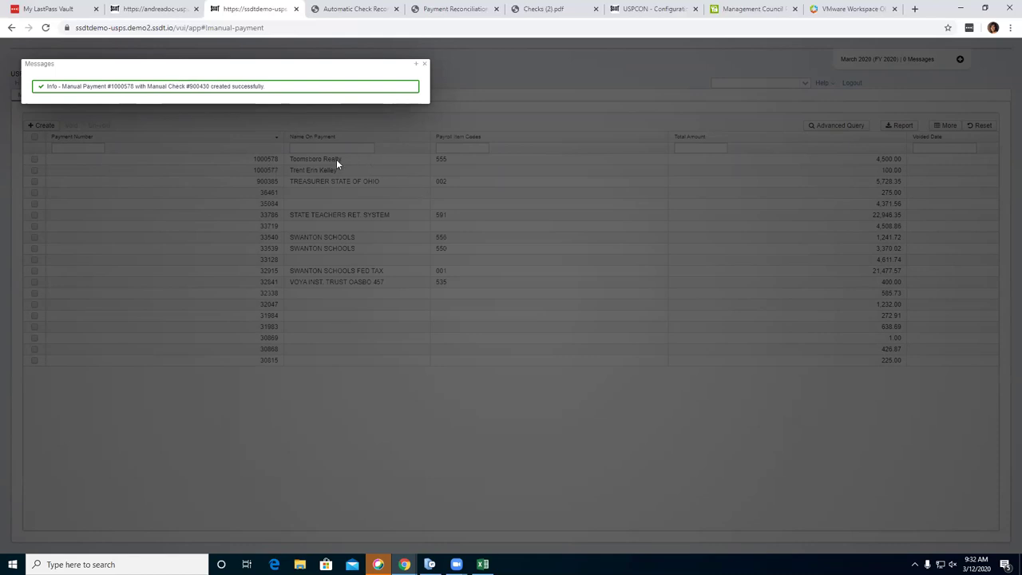
# Step: Close the payment-created message and bring up the payment pages menu
pyautogui.click(427, 64)
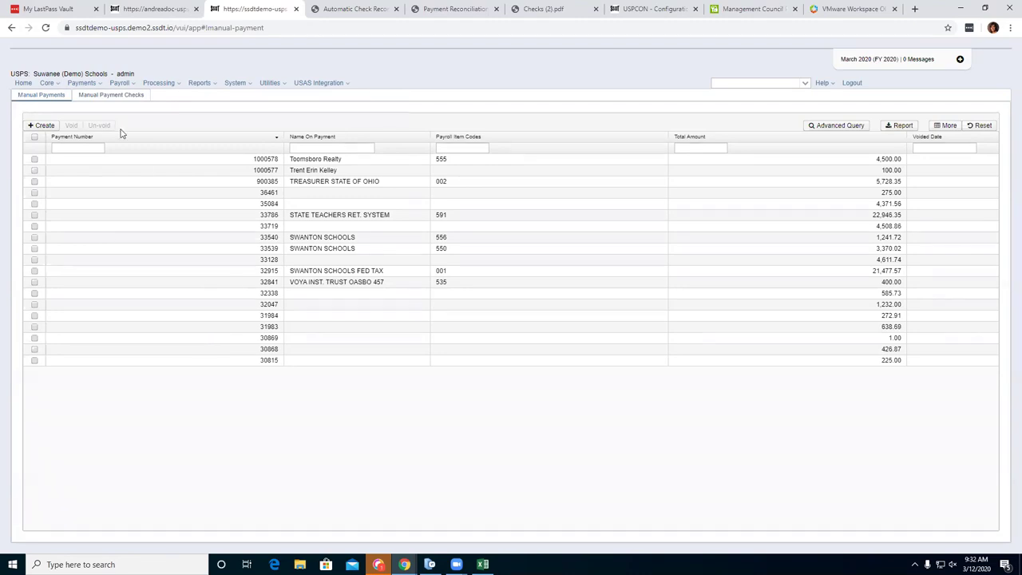
pyautogui.click(83, 83)
# Step: Open Process Outstanding Payables from the Processing menu to list payees' amounts
pyautogui.click(120, 85)
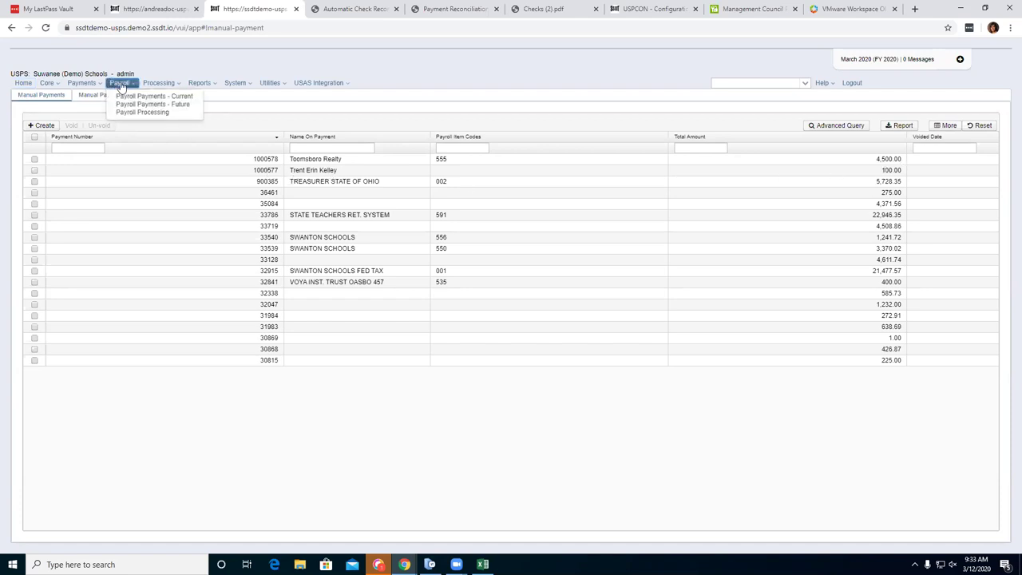
pyautogui.click(164, 84)
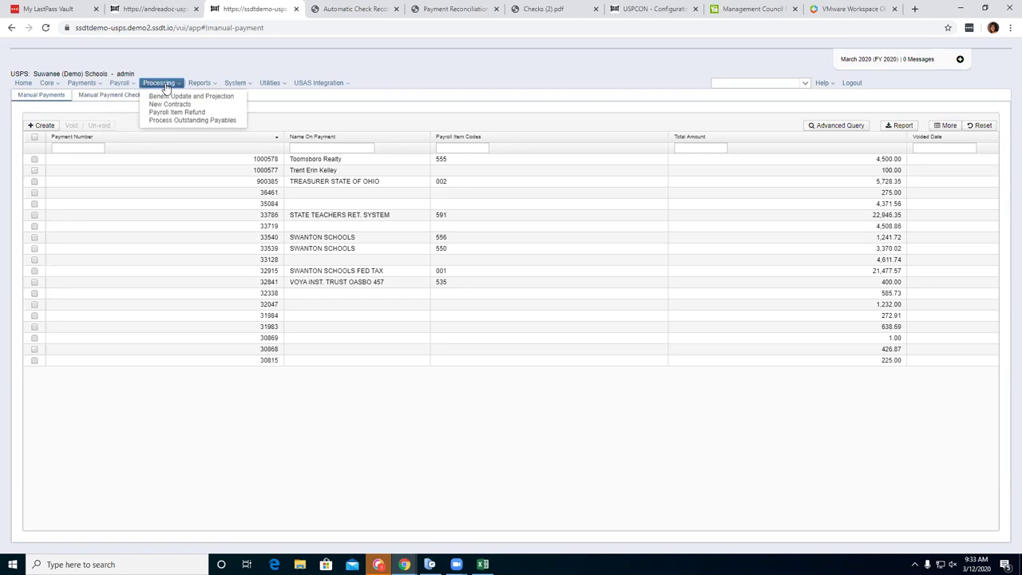
pyautogui.click(87, 84)
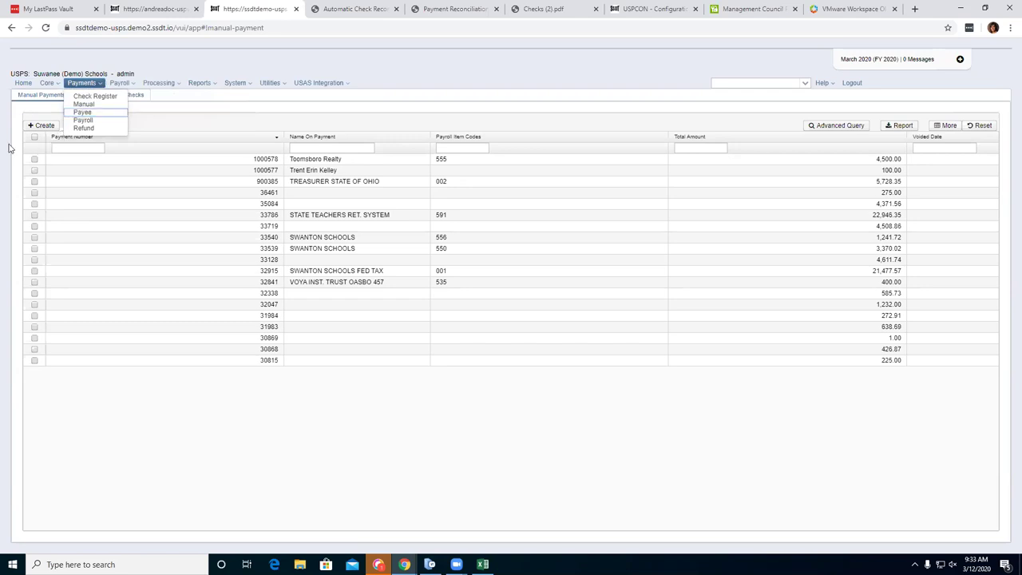
pyautogui.click(30, 109)
pyautogui.click(81, 83)
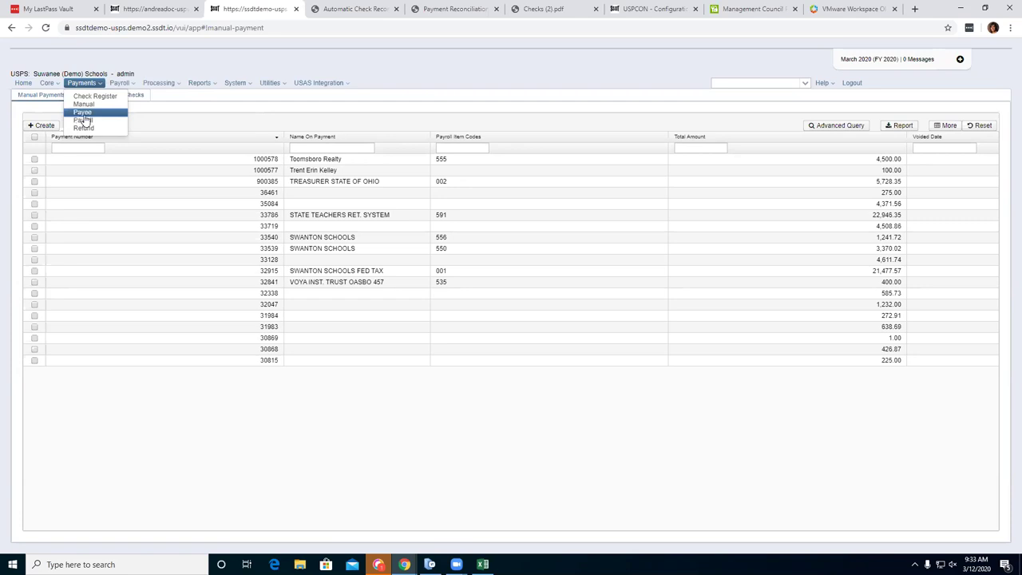
pyautogui.click(171, 84)
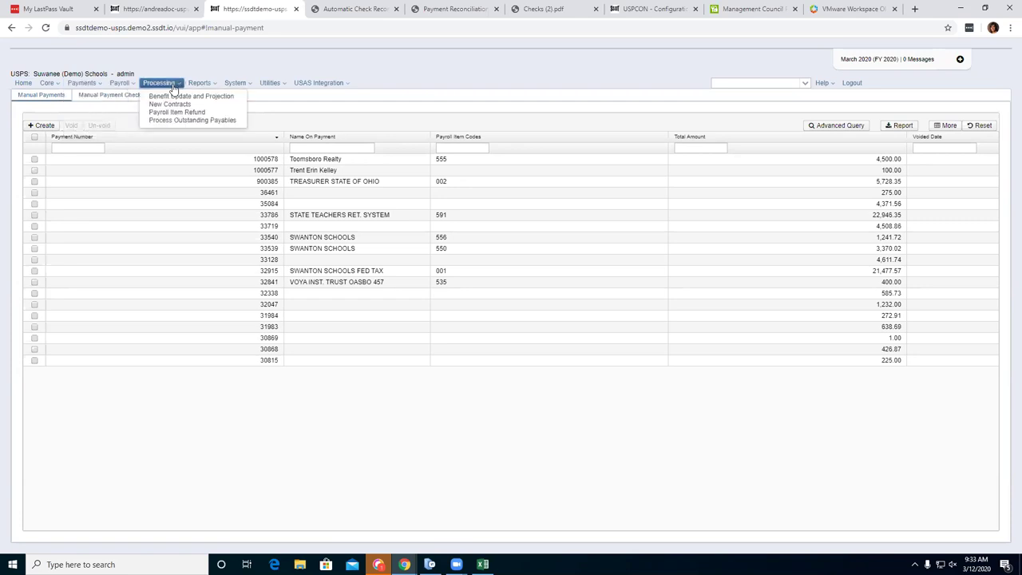
pyautogui.click(83, 83)
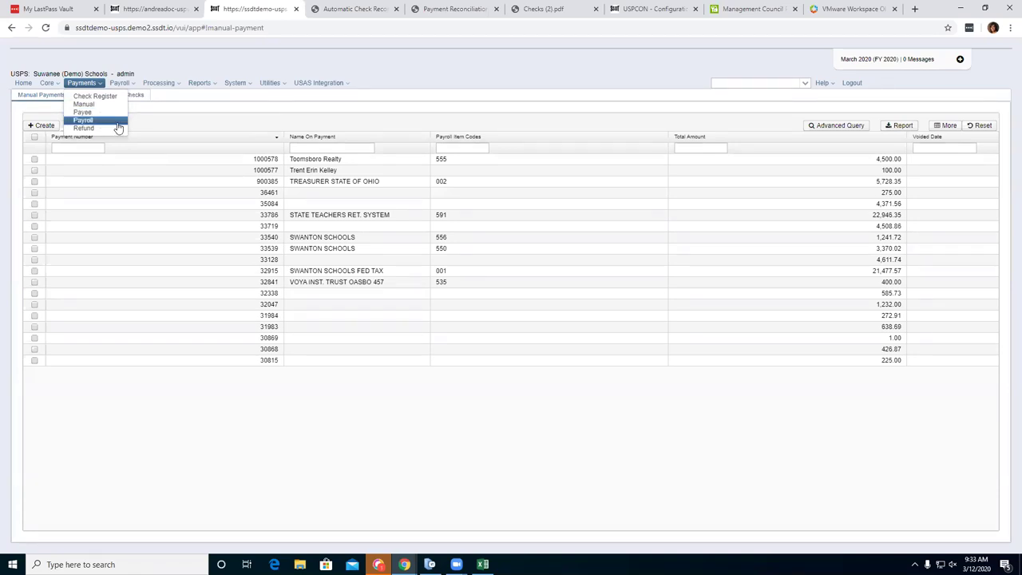
pyautogui.click(171, 83)
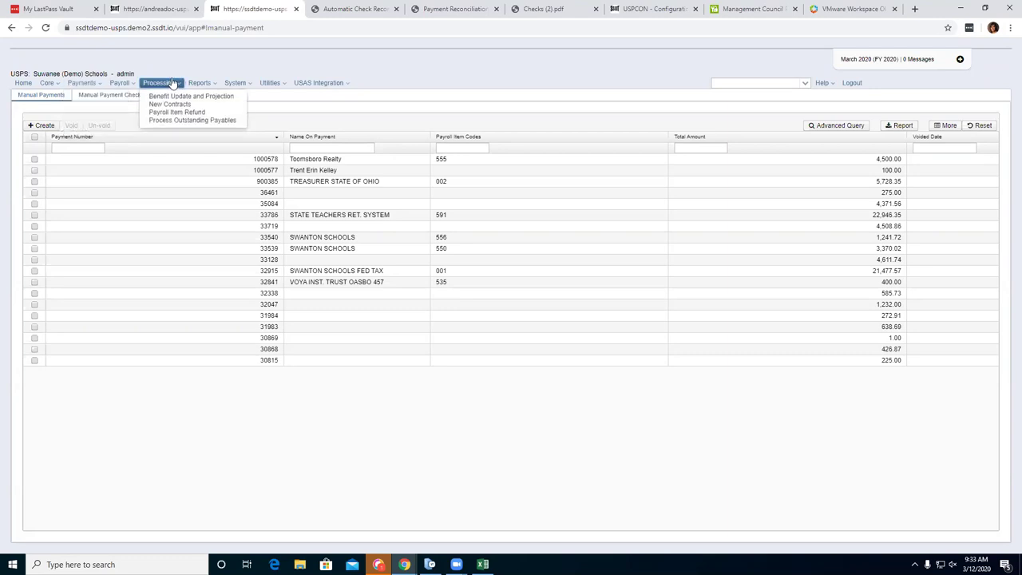
pyautogui.click(171, 120)
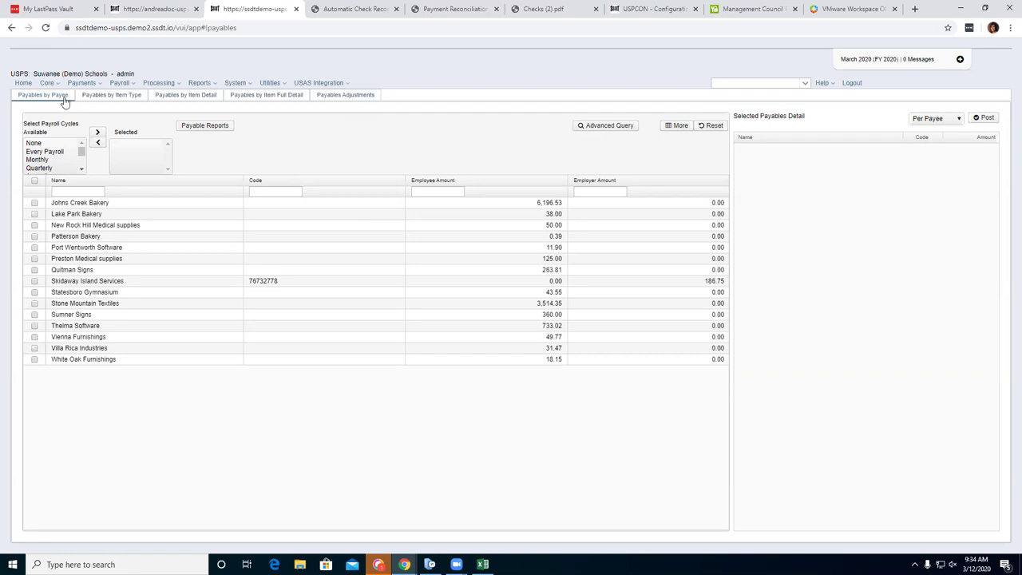
# Step: Switch from the payee listing to the Payables Adjustments tab
pyautogui.click(176, 88)
pyautogui.click(362, 95)
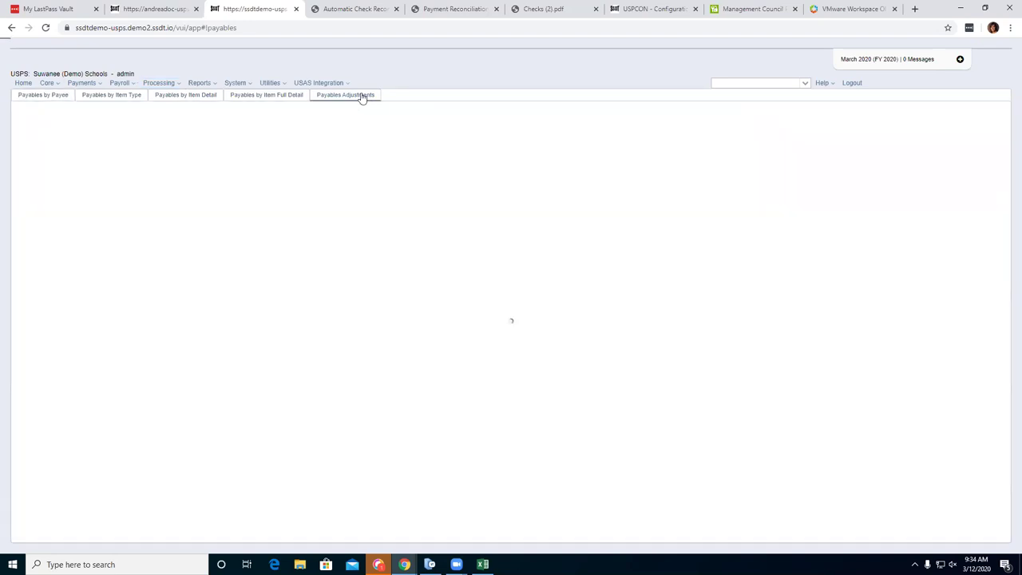
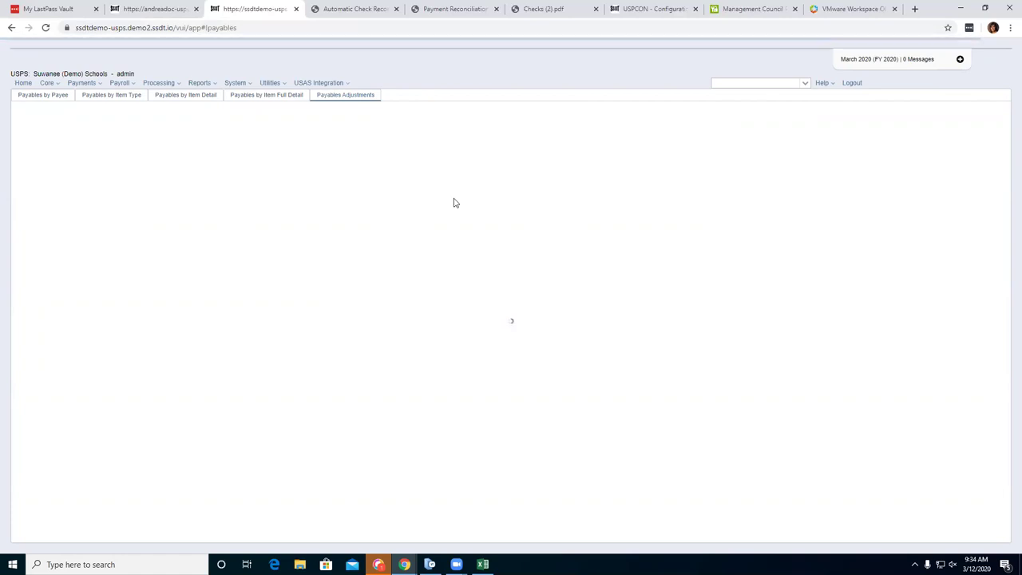
# Step: Review the Stone Mountain Textiles 25.03 adjustment, then try a new payables adjustment without saving
pyautogui.click(319, 204)
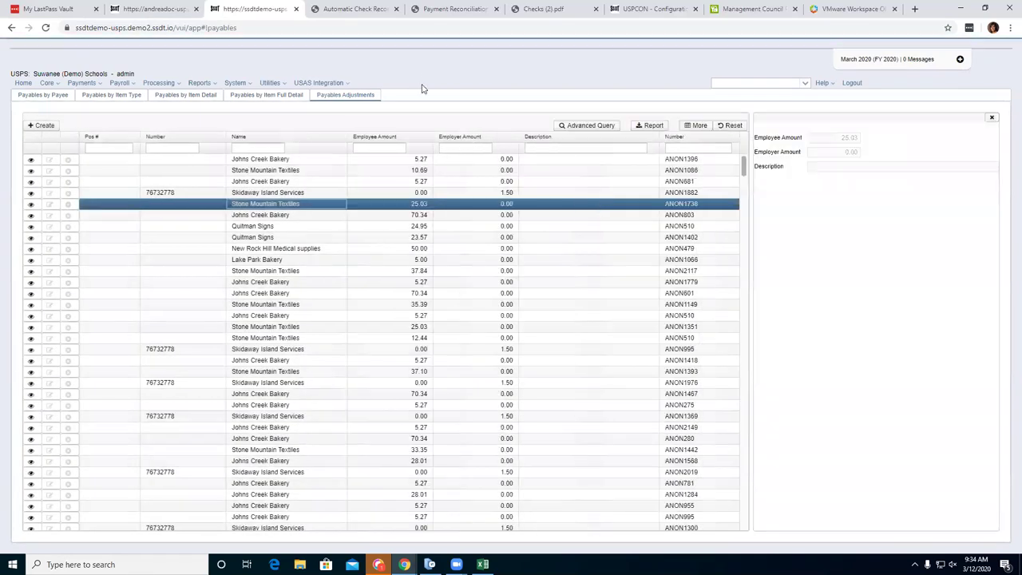
pyautogui.click(992, 117)
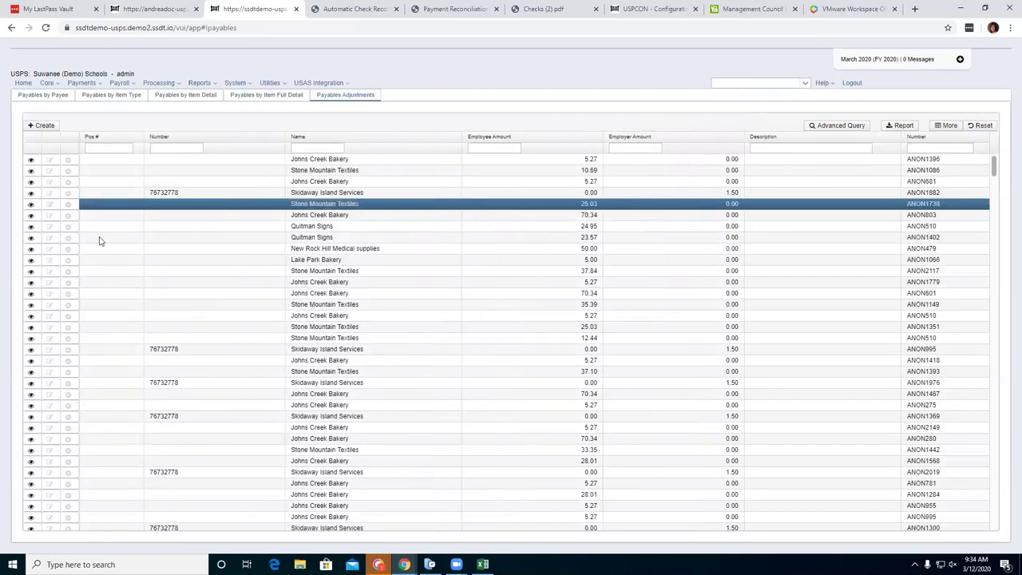
pyautogui.click(44, 126)
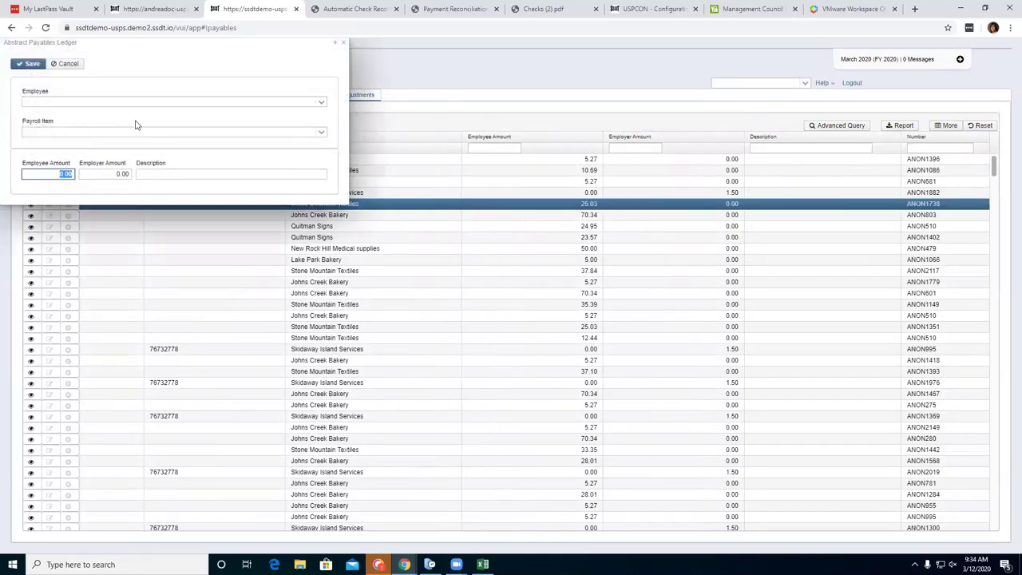
pyautogui.click(324, 103)
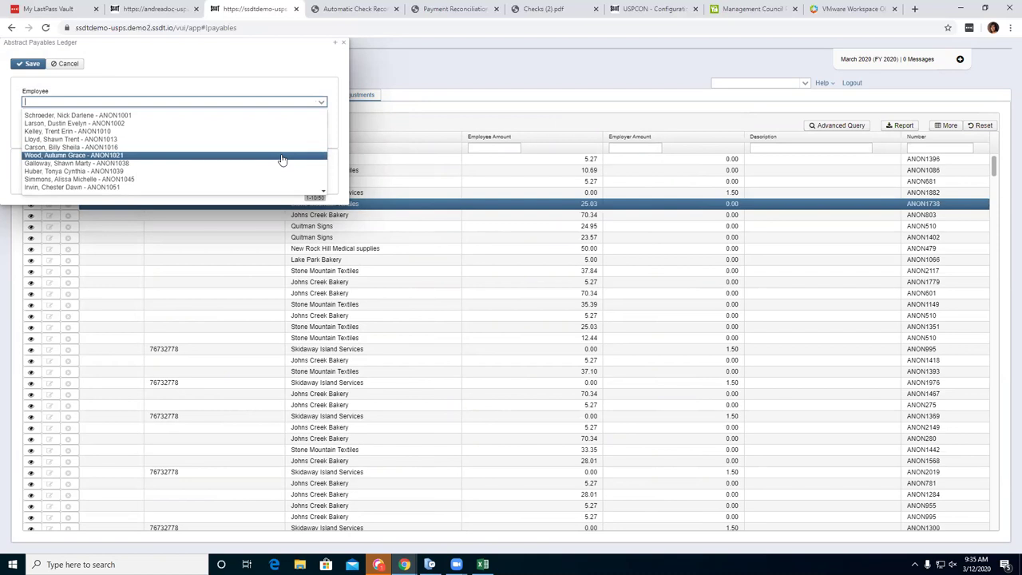
pyautogui.click(343, 43)
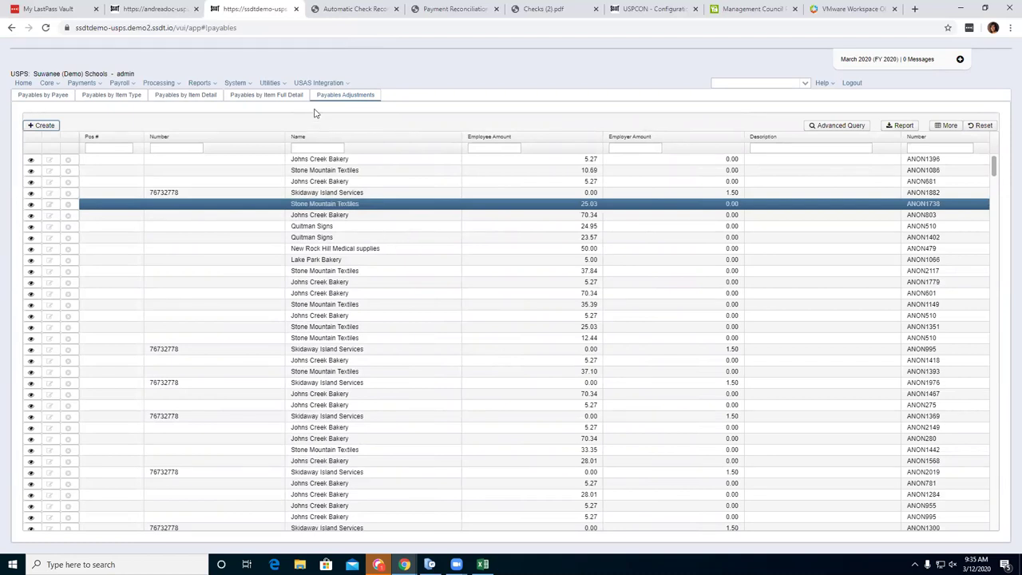
pyautogui.click(53, 127)
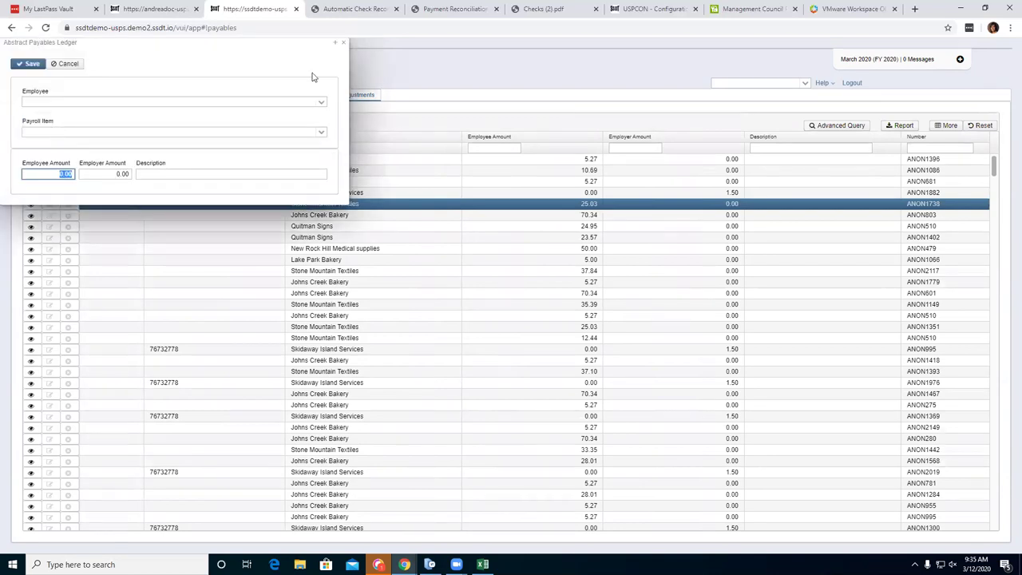
pyautogui.click(322, 132)
pyautogui.click(319, 103)
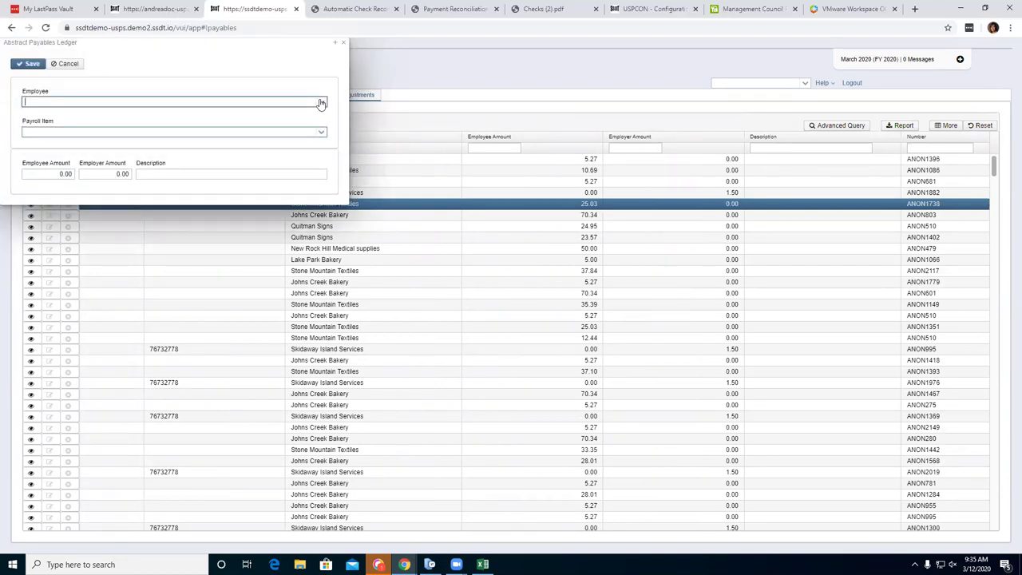
pyautogui.click(292, 62)
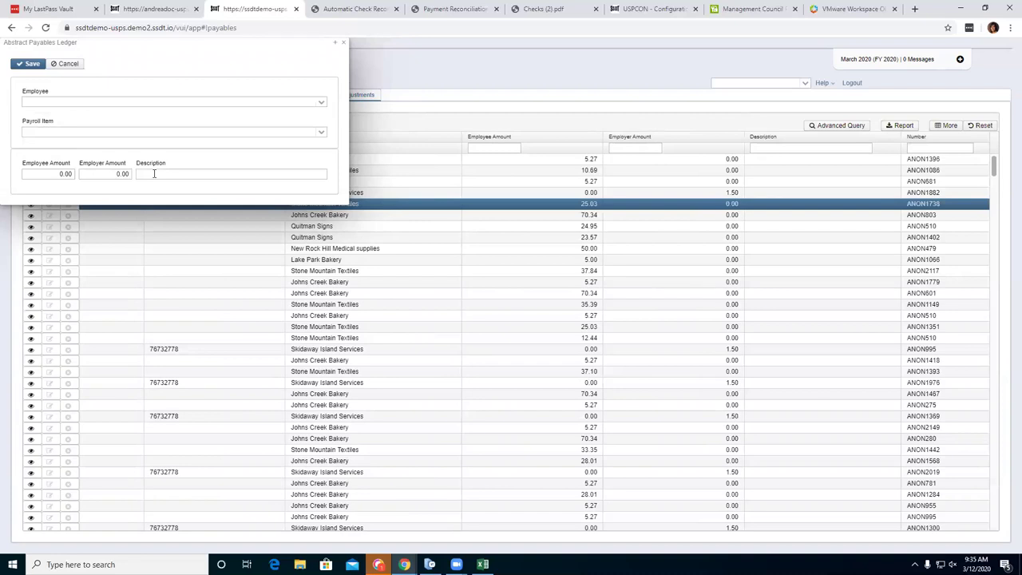
pyautogui.click(342, 44)
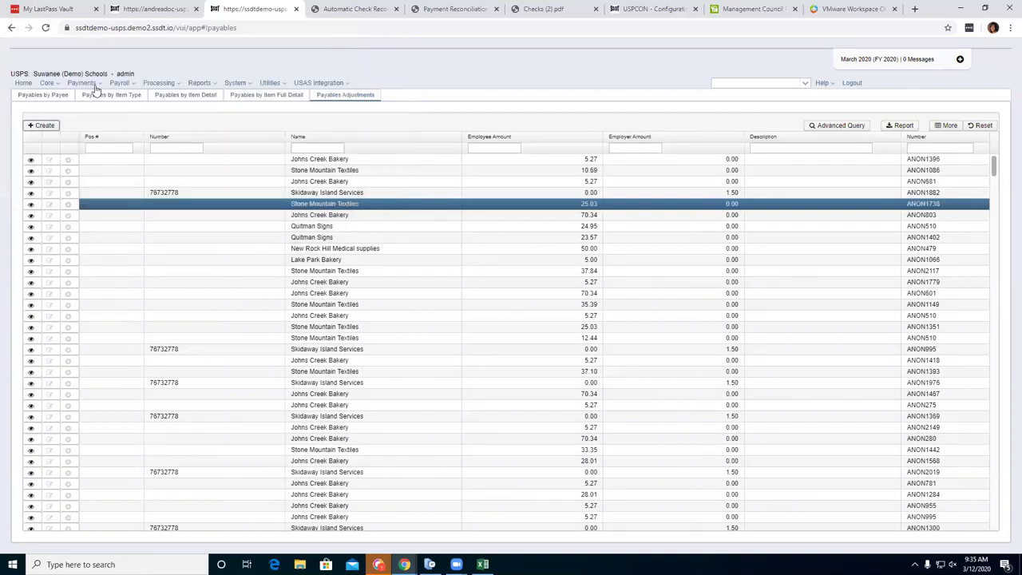
# Step: Start a new Other Check manual payment from Payments > Manual
pyautogui.click(114, 84)
pyautogui.moveTo(94, 86)
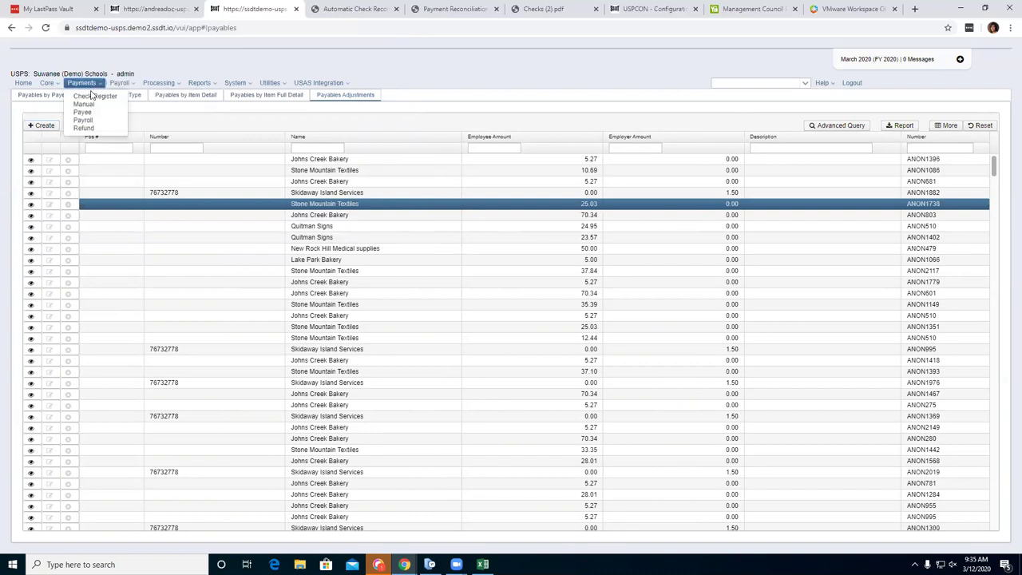
pyautogui.click(85, 105)
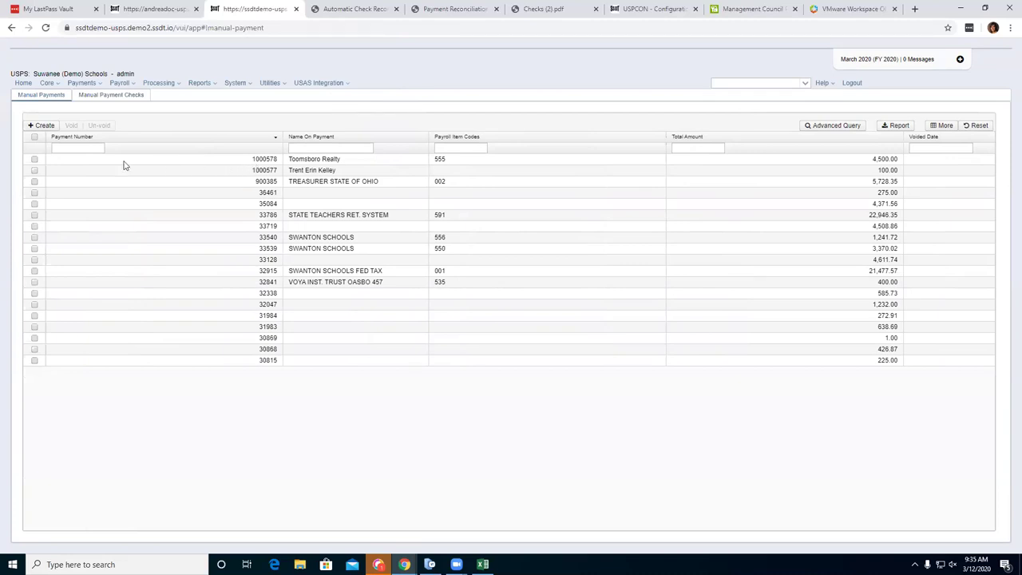
pyautogui.click(42, 126)
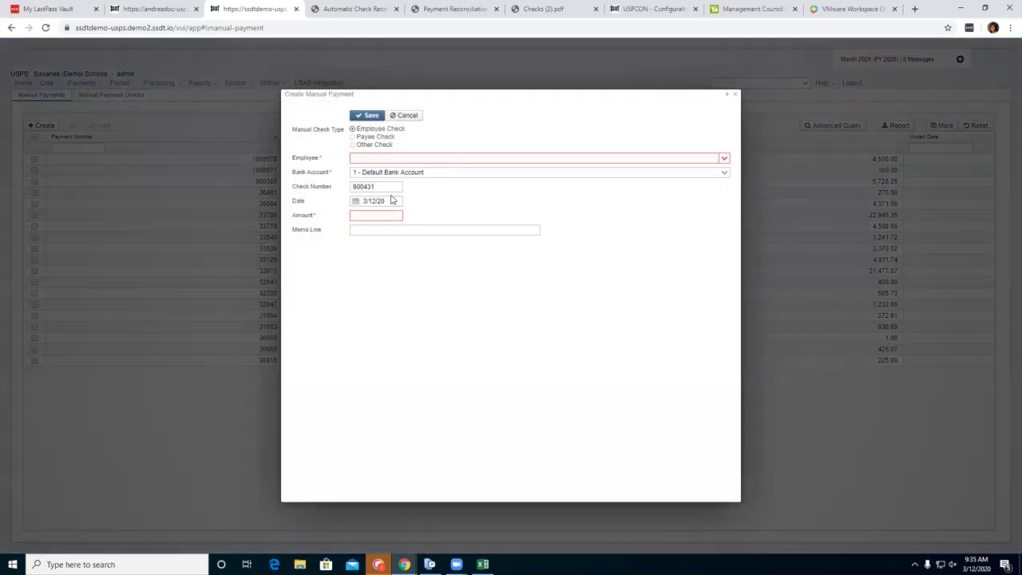
pyautogui.click(353, 144)
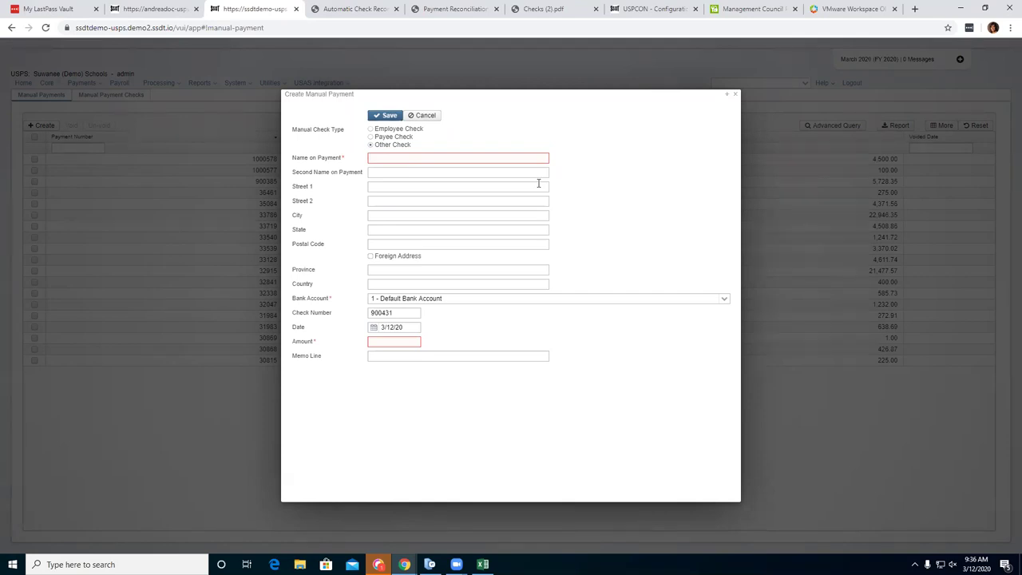
# Step: Fill in payee Suwanee Schools, amount 25.00 and memo 'Interest', then save the payment
pyautogui.click(448, 160)
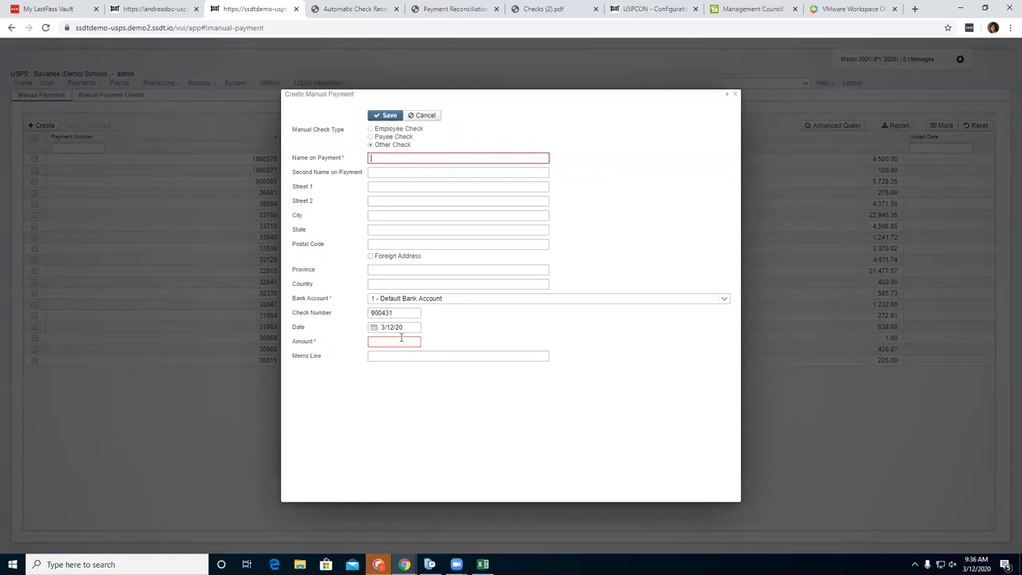
pyautogui.click(401, 342)
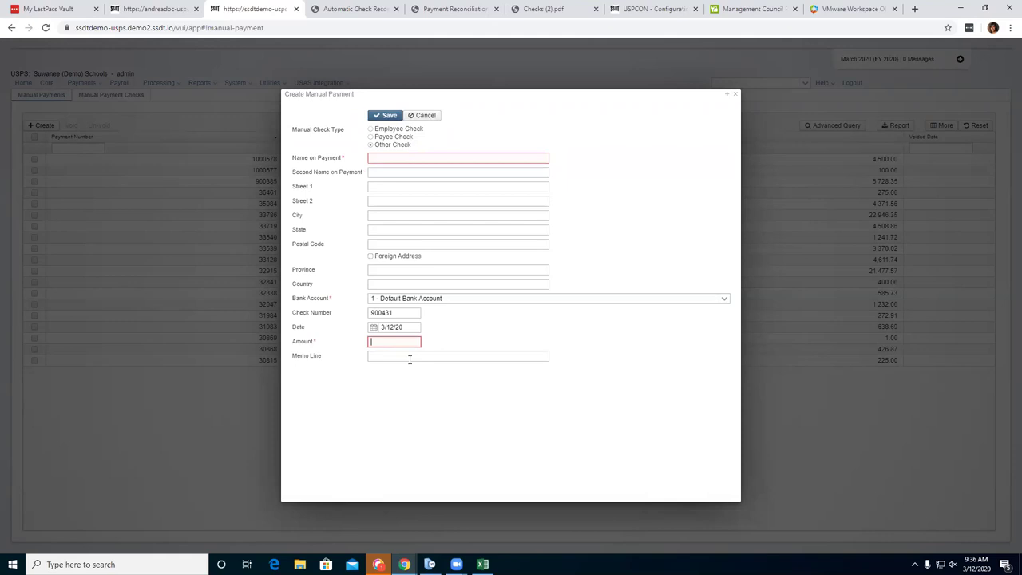
pyautogui.write('25.00')
pyautogui.click(400, 356)
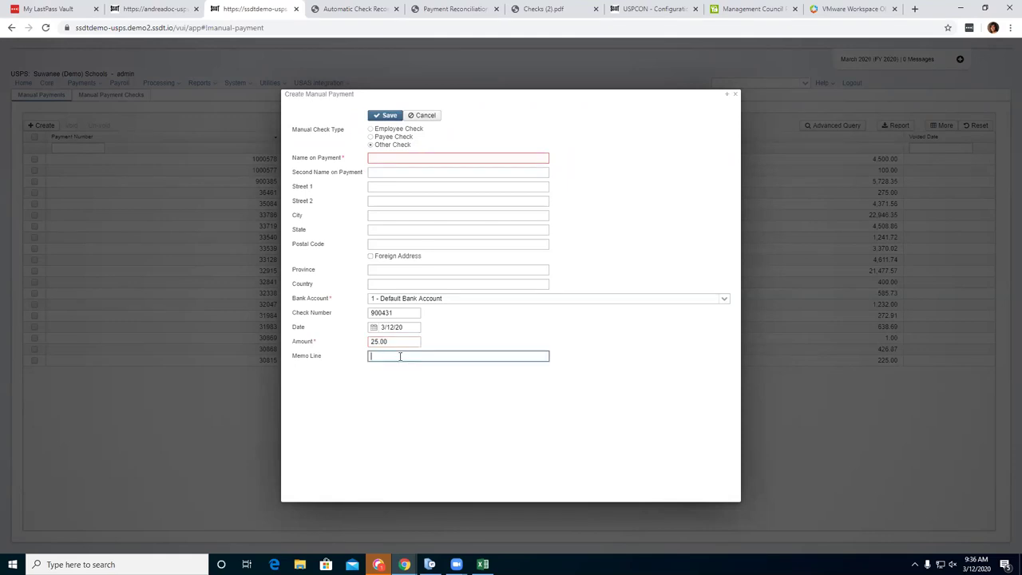
pyautogui.write('Interest')
pyautogui.click(402, 158)
pyautogui.write('Suwanee C')
pyautogui.press('BackSpace')
pyautogui.write('Schools')
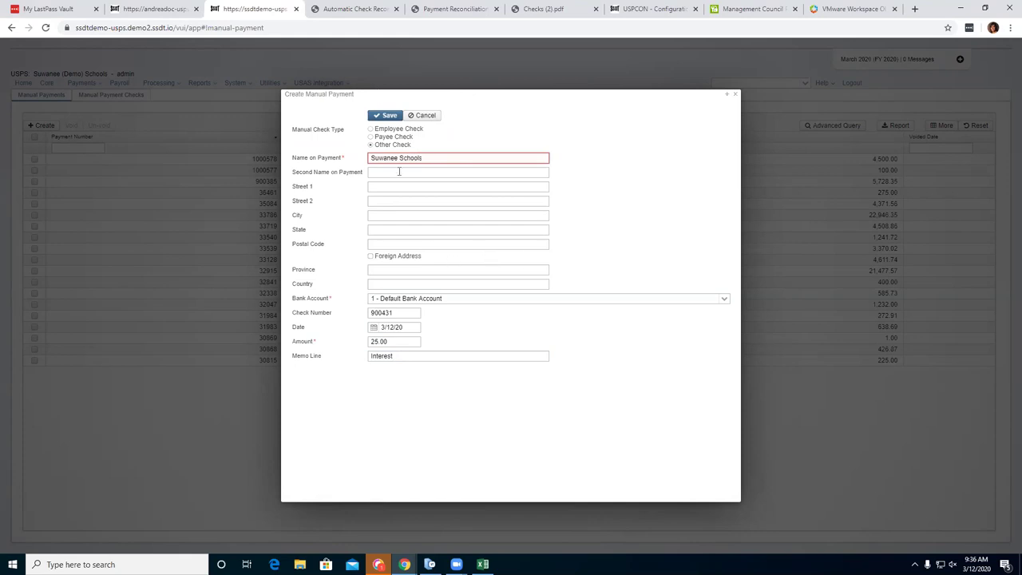
pyautogui.click(385, 118)
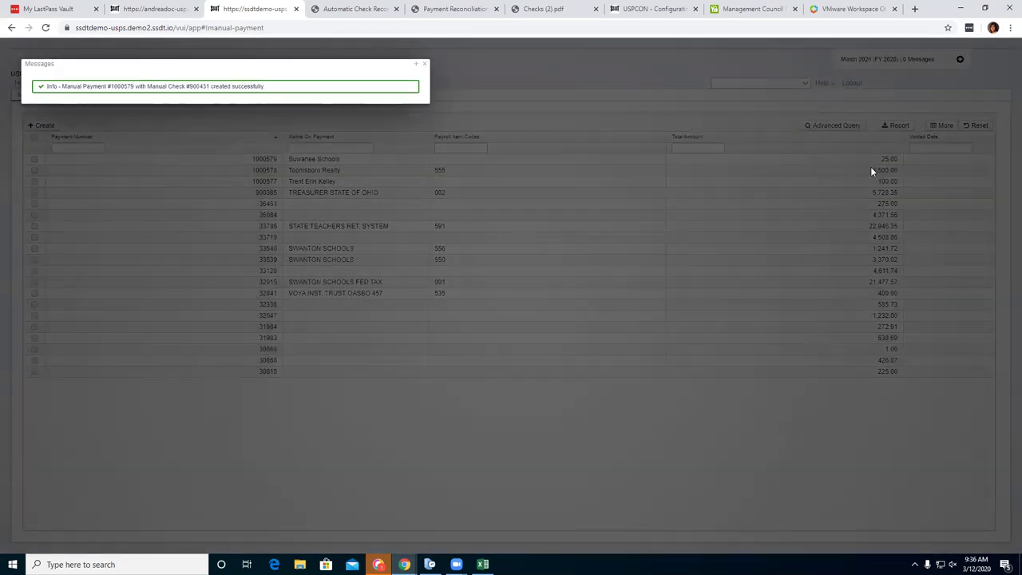
pyautogui.click(421, 68)
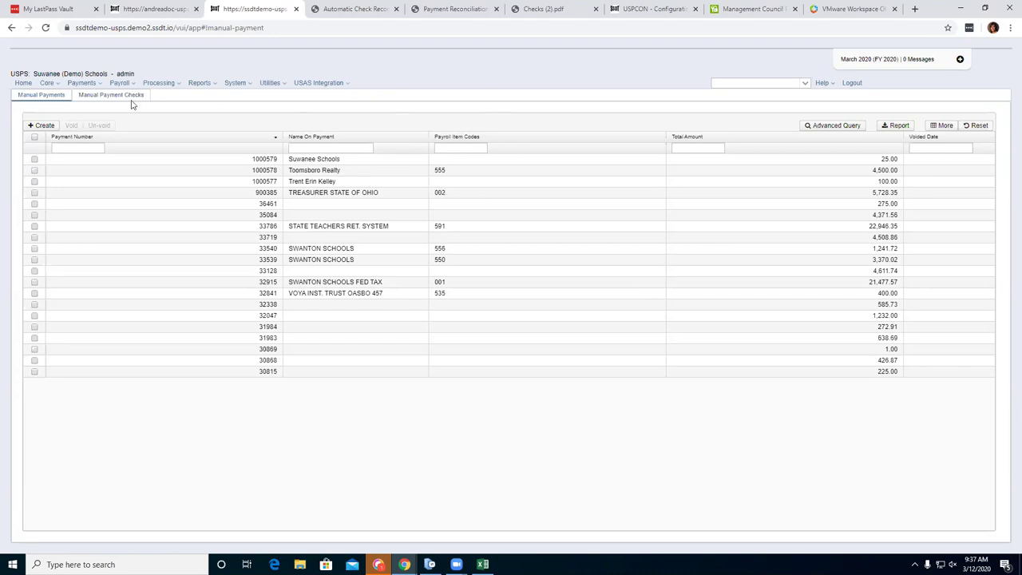
# Step: Void Suwanee Schools payment 1000579 with the void date 03/12/2020
pyautogui.click(34, 161)
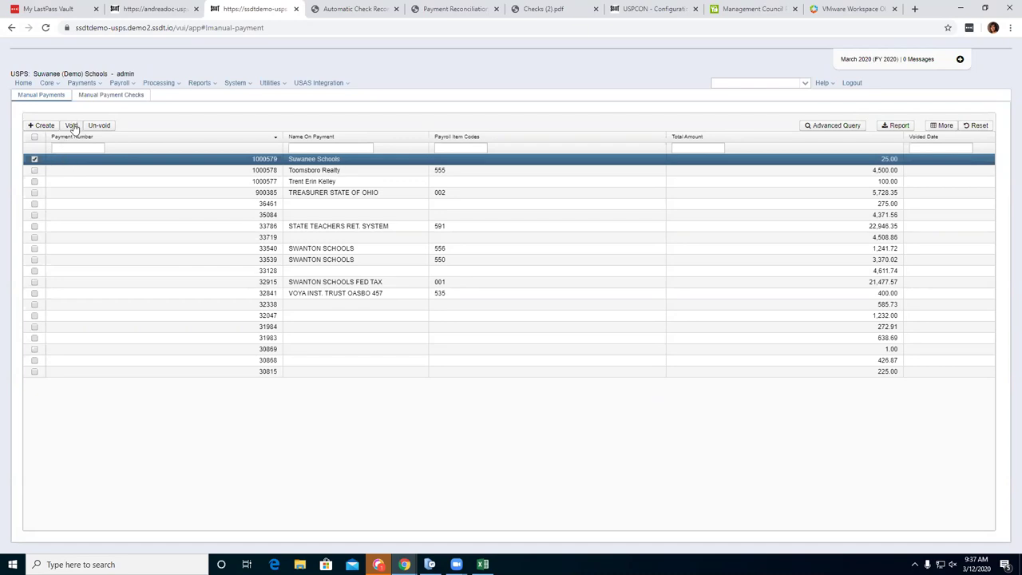
pyautogui.click(72, 126)
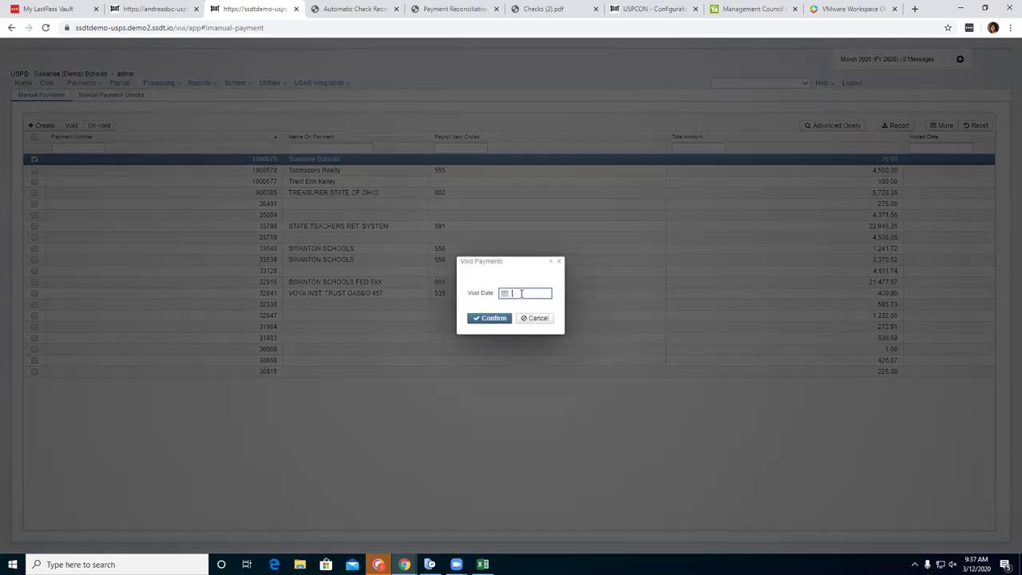
pyautogui.write('03/12/2020')
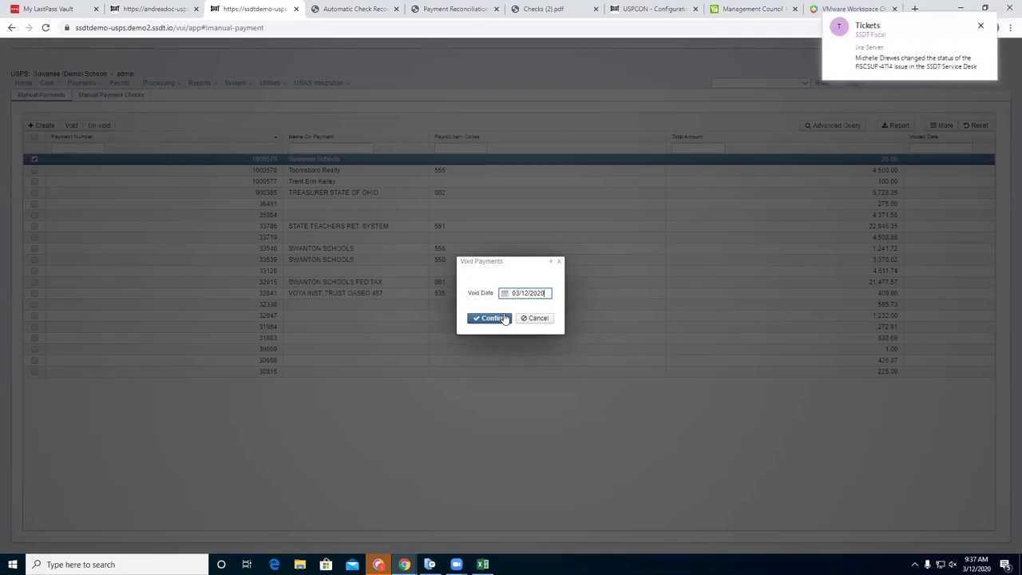
pyautogui.click(497, 319)
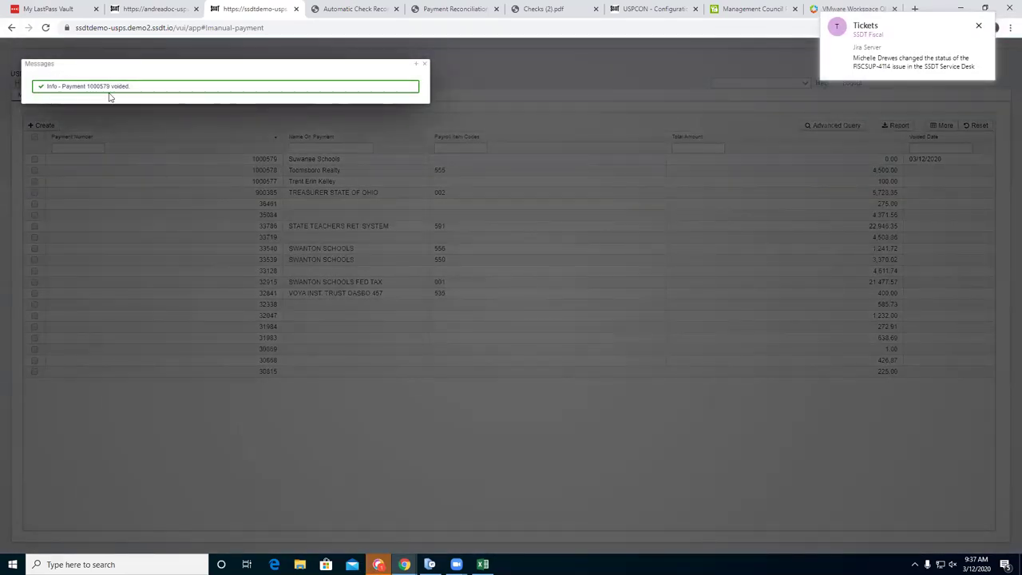
pyautogui.click(423, 67)
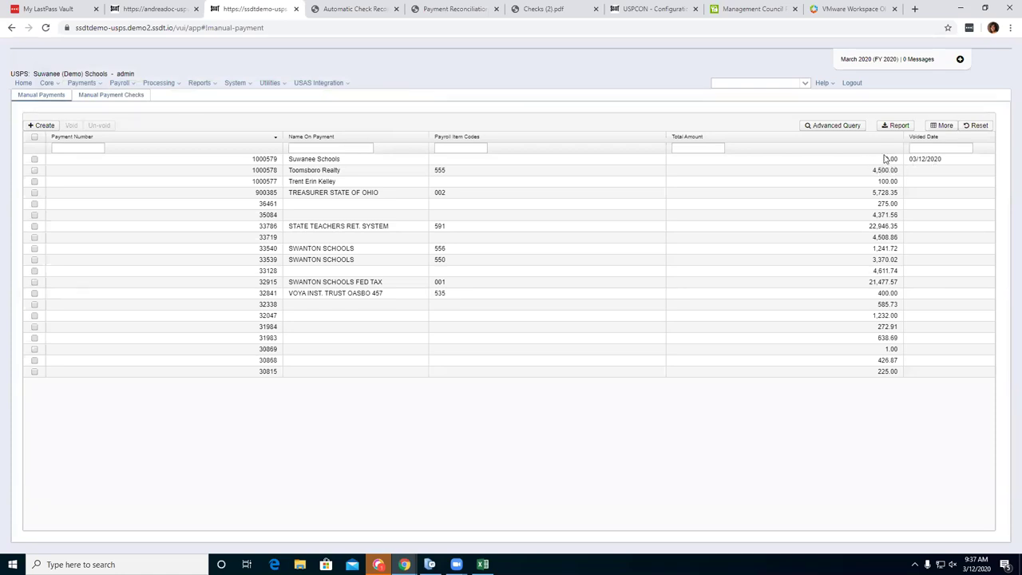
# Step: Un-void payment 1000579 and show the Manual Payment Checks list
pyautogui.click(34, 160)
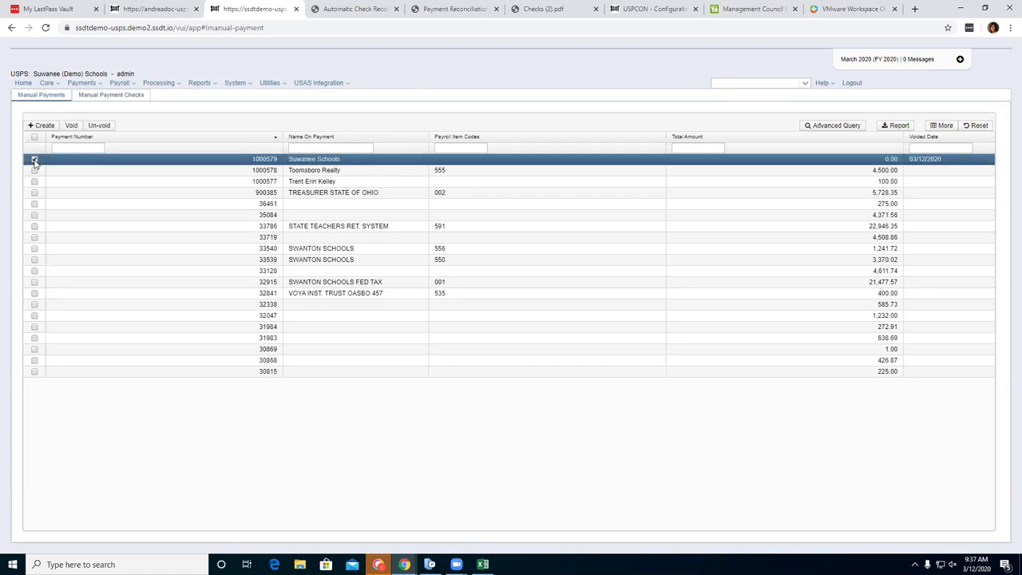
pyautogui.click(99, 125)
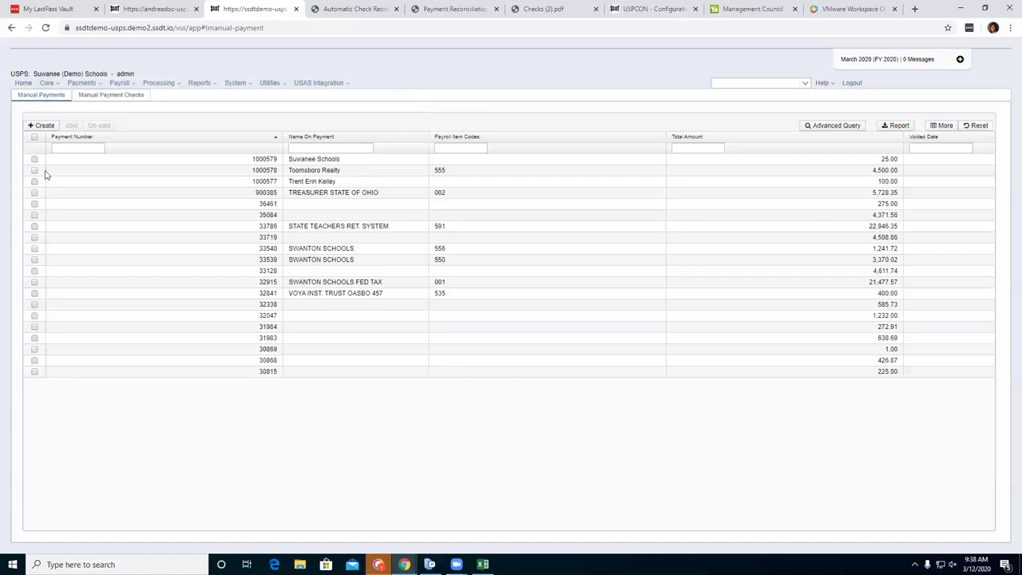
pyautogui.click(106, 96)
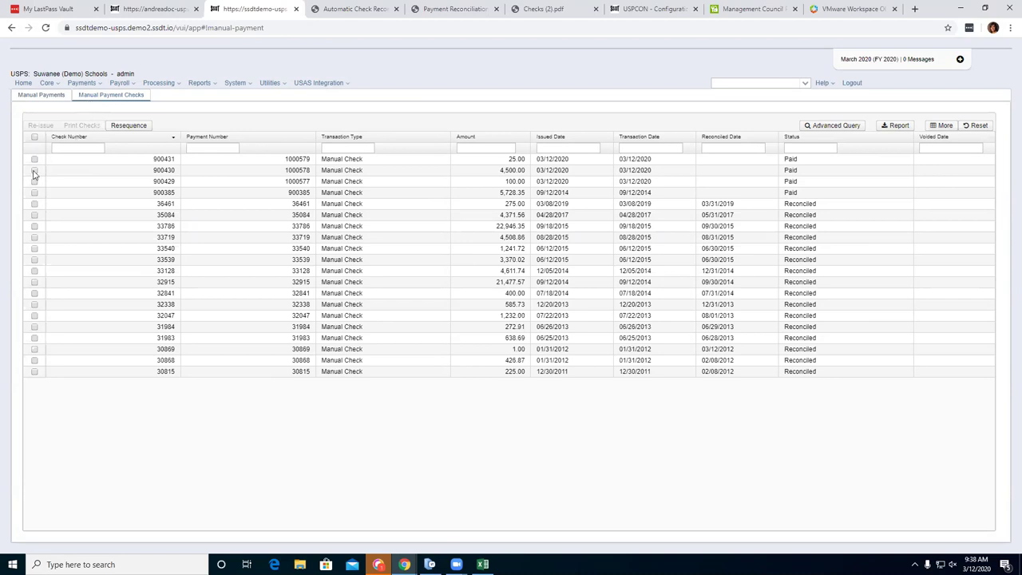
# Step: Print check 900430 as a PDF using the Default check form
pyautogui.click(34, 171)
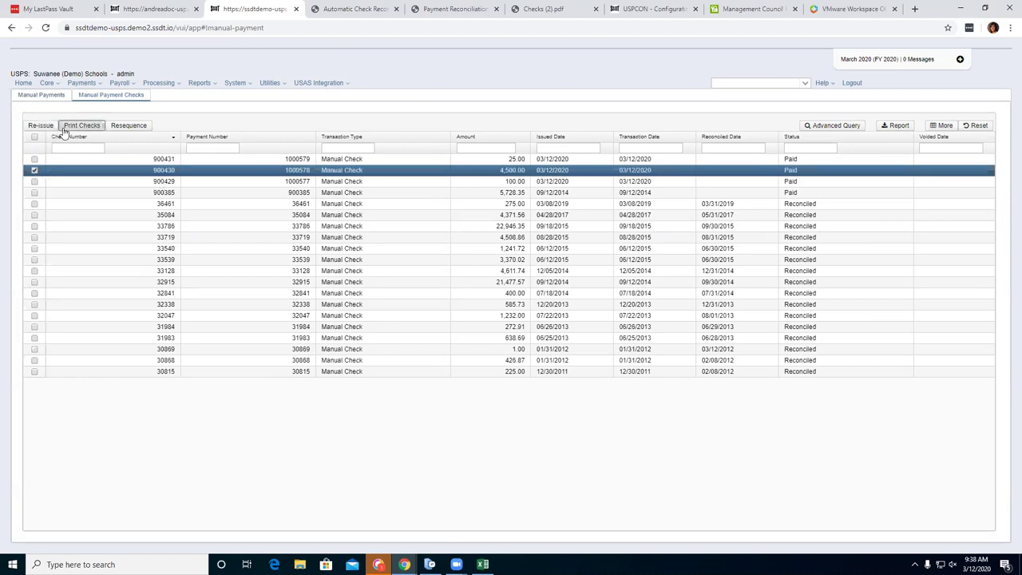
pyautogui.click(79, 126)
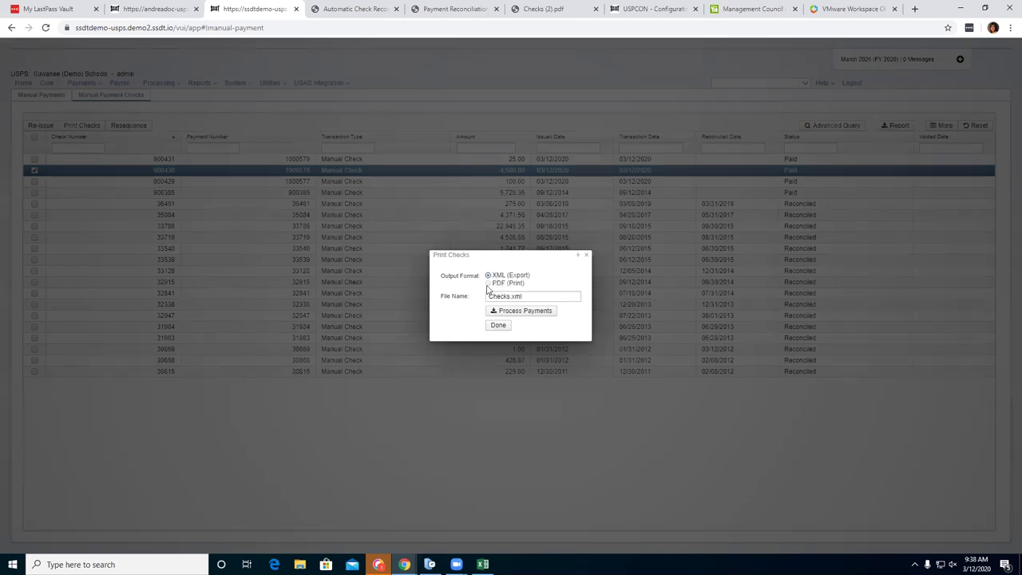
pyautogui.click(488, 284)
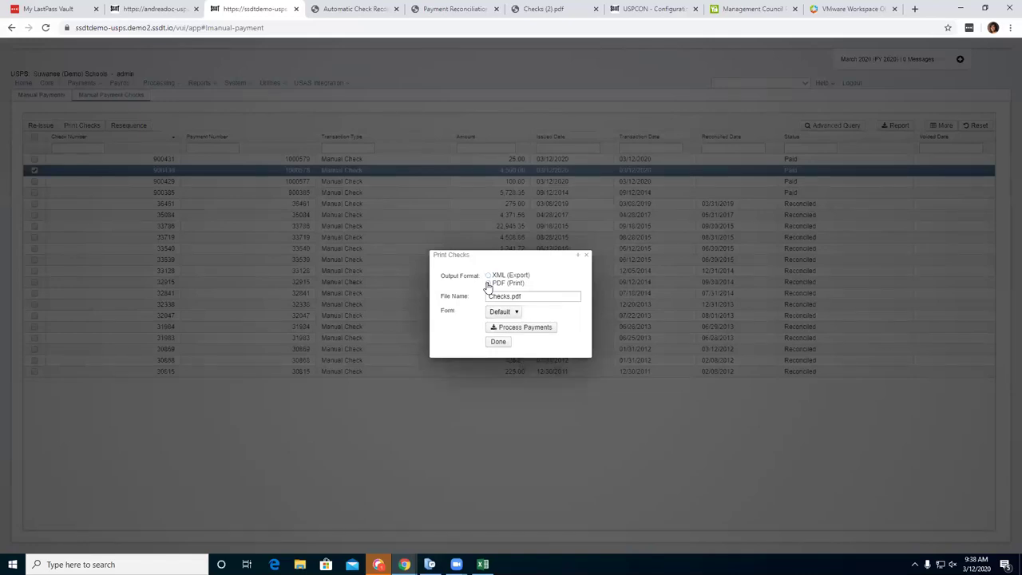
pyautogui.click(515, 312)
pyautogui.click(516, 313)
pyautogui.click(516, 312)
pyautogui.click(515, 312)
pyautogui.click(523, 327)
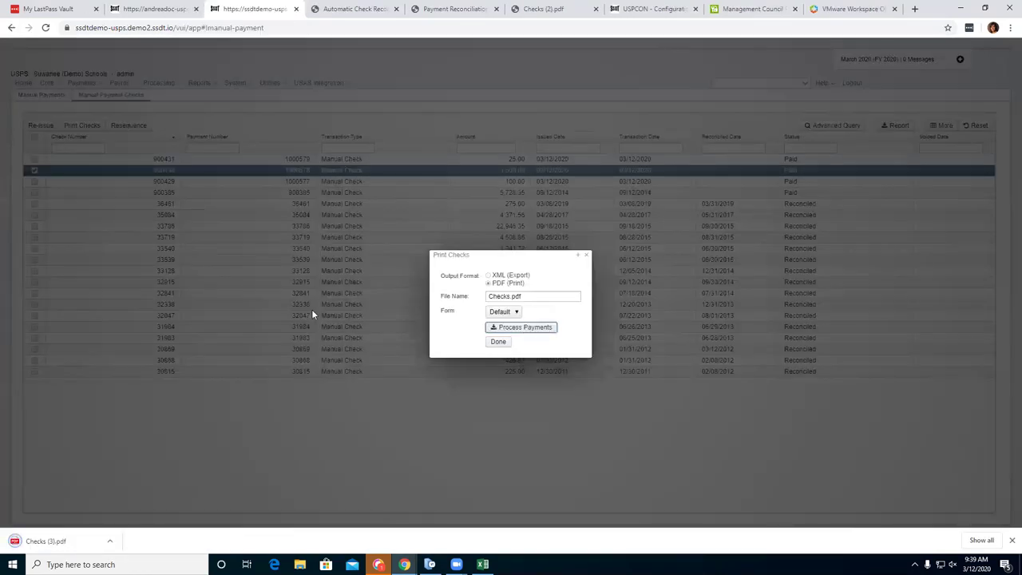
# Step: View Checks (3).pdf, then return to the Print Checks dialog
pyautogui.click(73, 535)
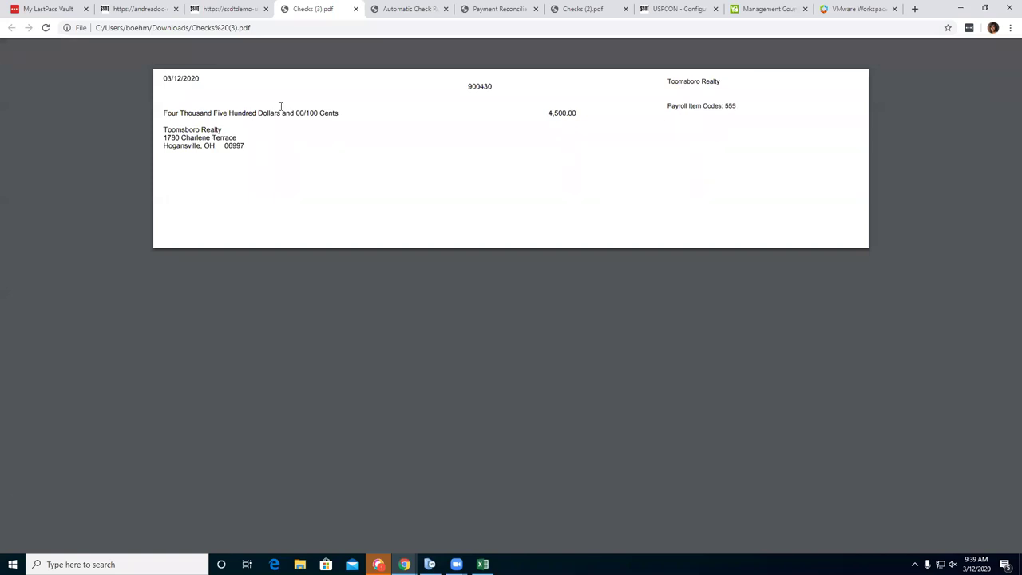
pyautogui.moveTo(316, 57)
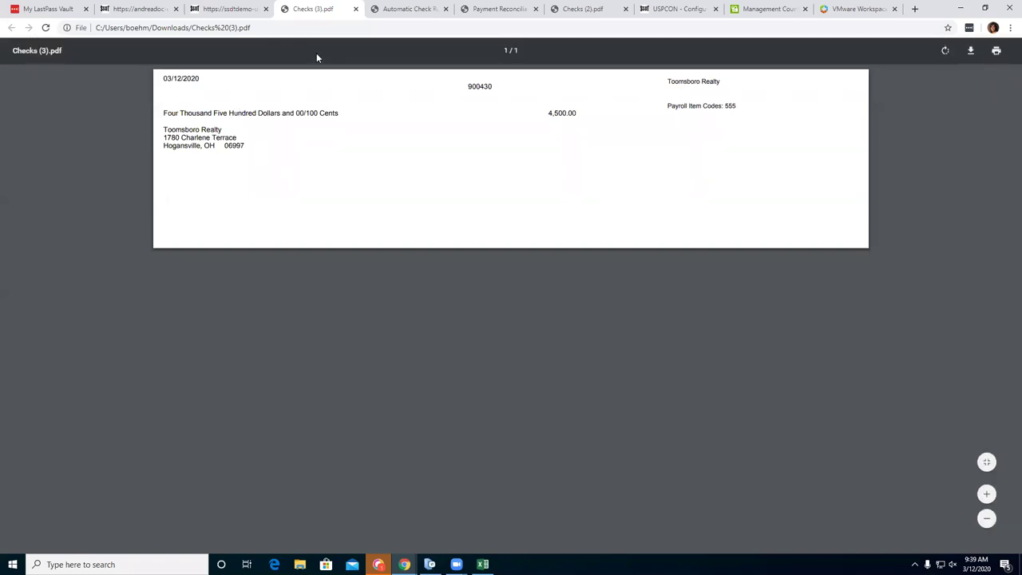
pyautogui.hotkey('ctrl', 'shift', 'Tab')
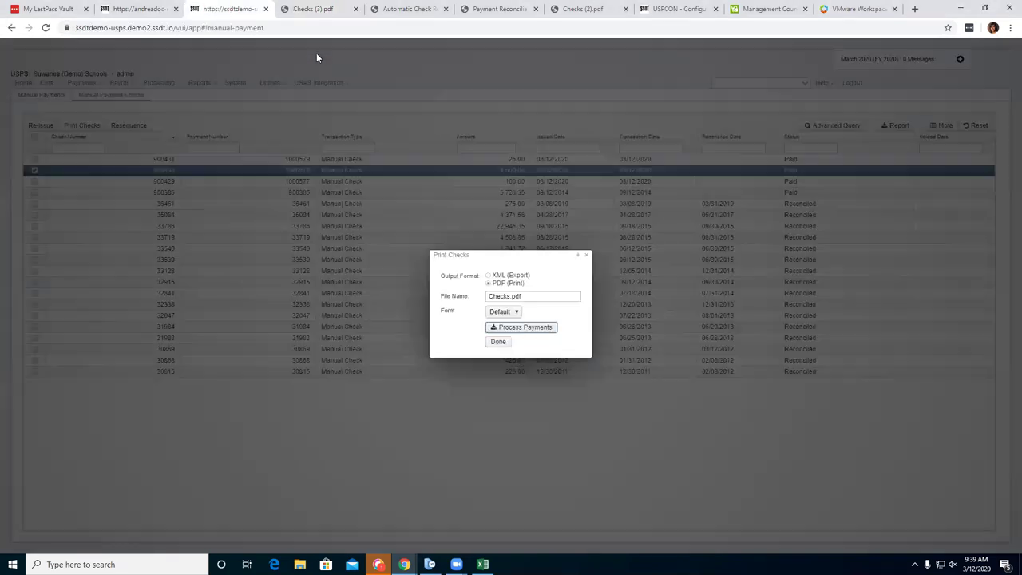
# Step: Export check 900430 as XML, view Checks.xml in Internet Explorer, then close all its tabs
pyautogui.click(487, 274)
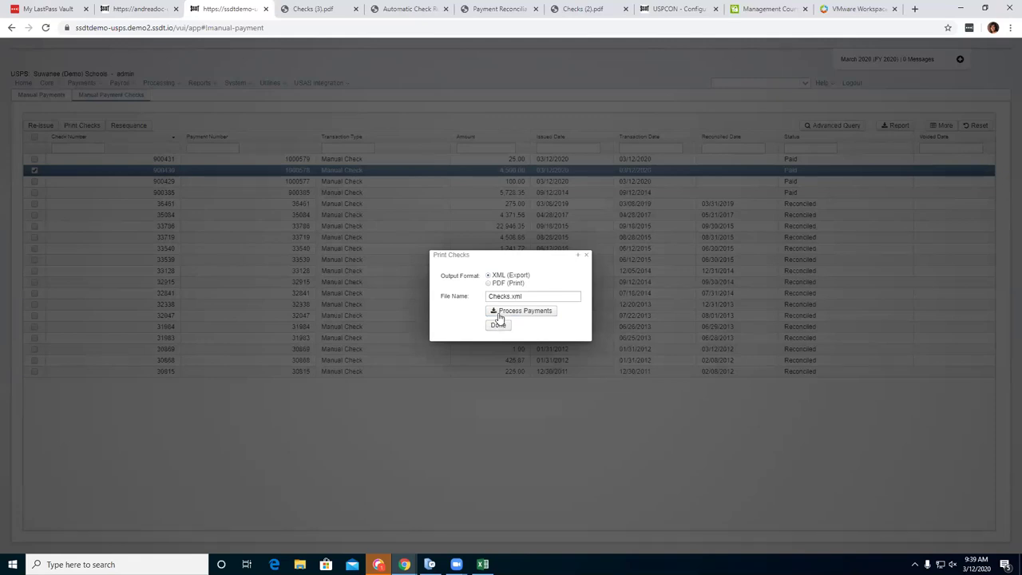
pyautogui.click(492, 310)
pyautogui.click(41, 541)
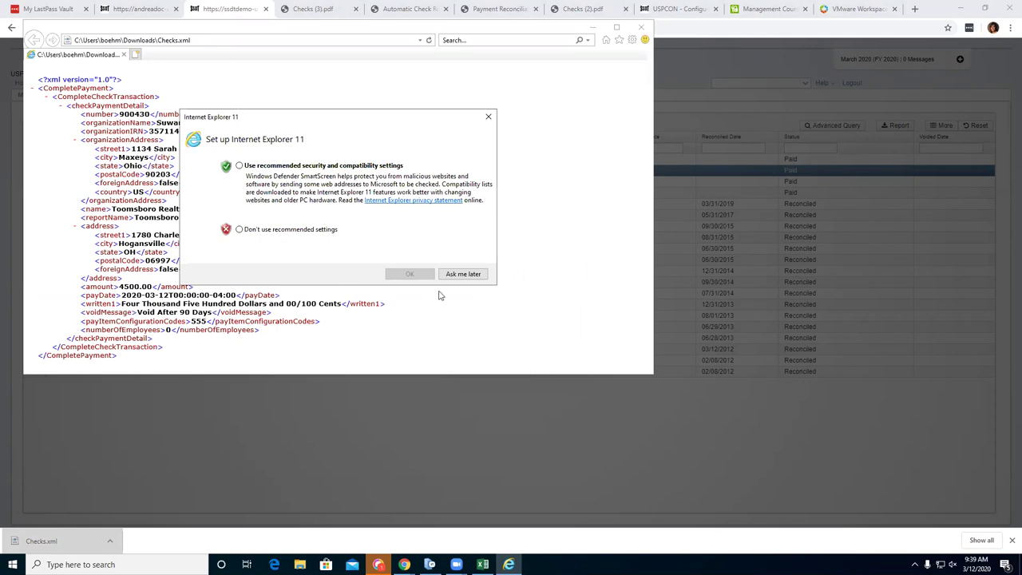
pyautogui.click(445, 274)
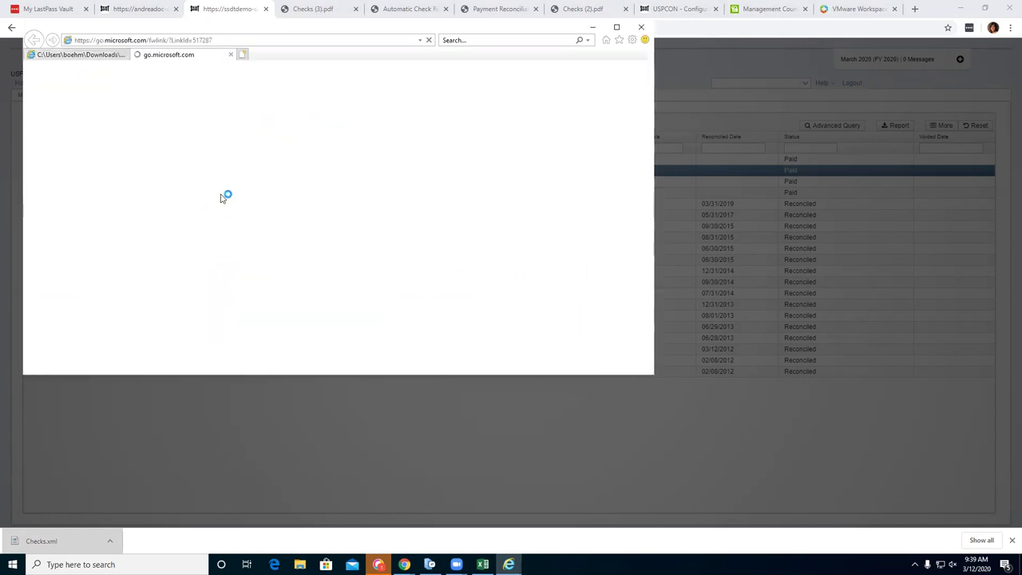
pyautogui.click(71, 55)
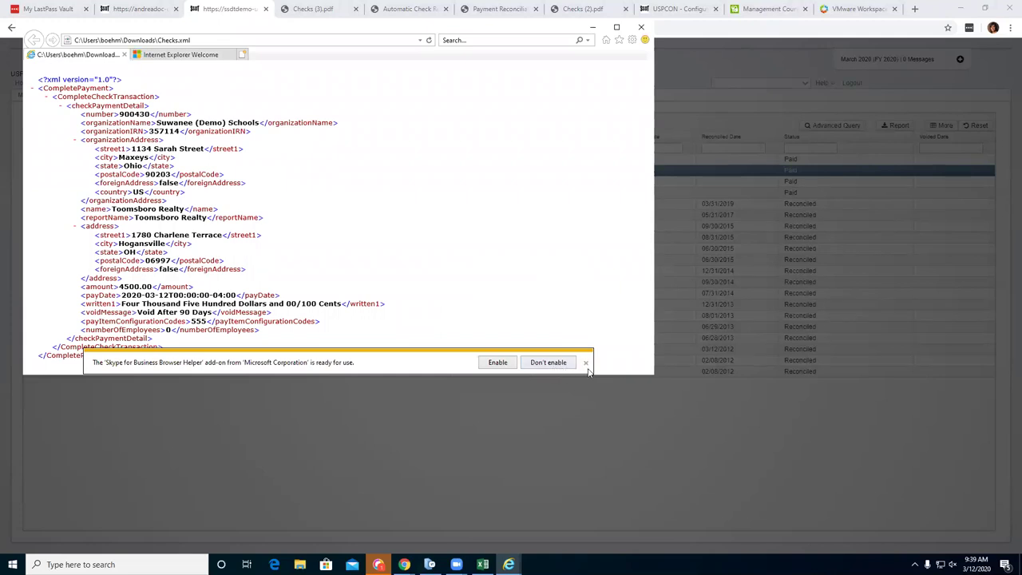
pyautogui.click(641, 27)
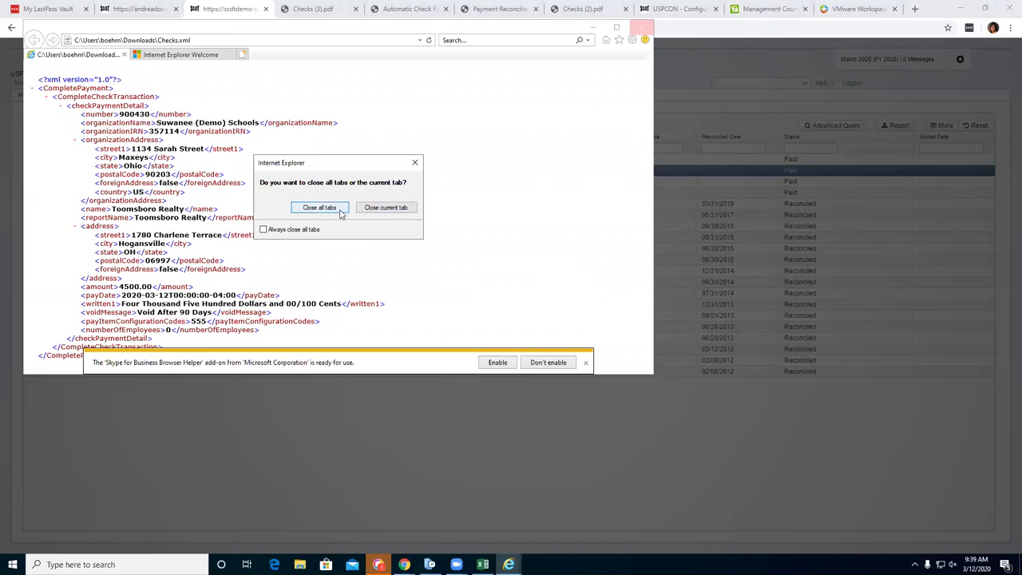
pyautogui.click(319, 207)
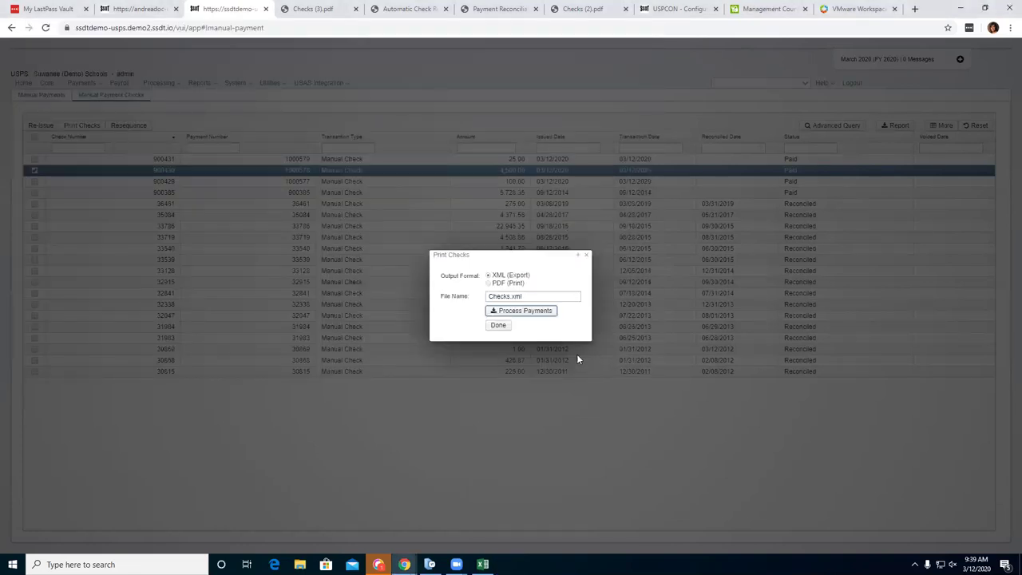
# Step: Reissue check 900430 as check 900432 dated 03/12/2020 from 1 - Default Bank Account
pyautogui.click(498, 324)
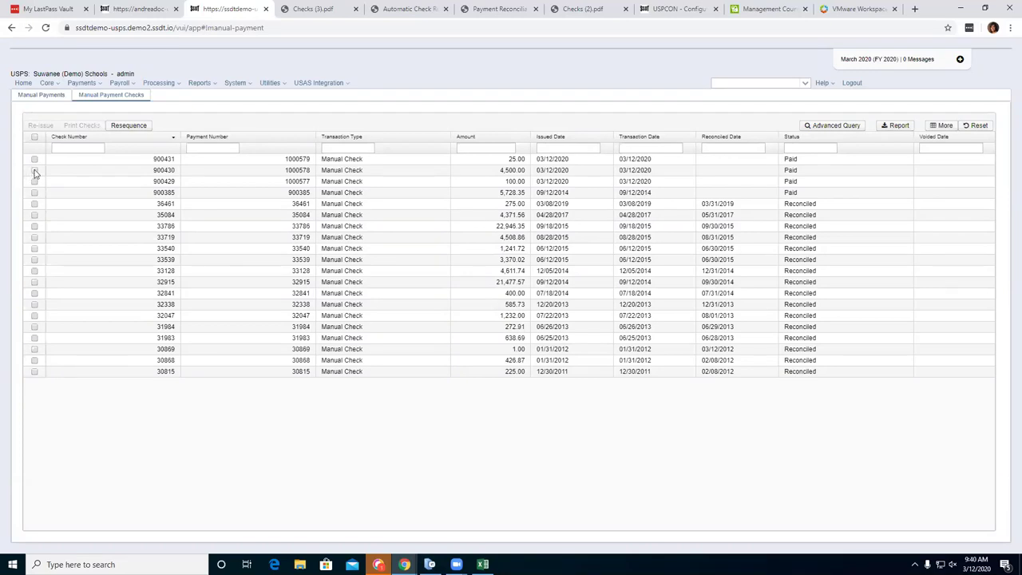
pyautogui.click(35, 170)
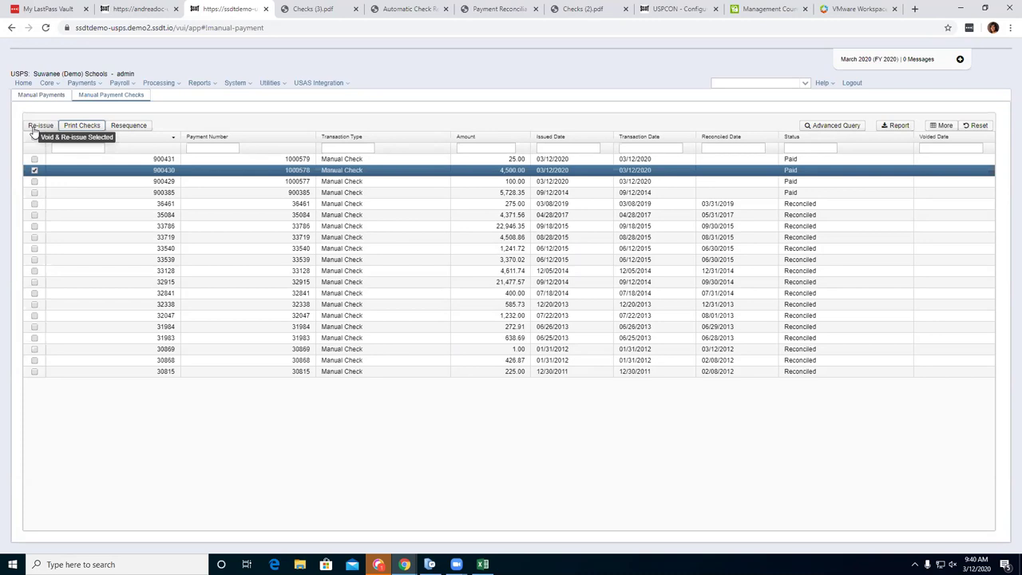
pyautogui.click(34, 127)
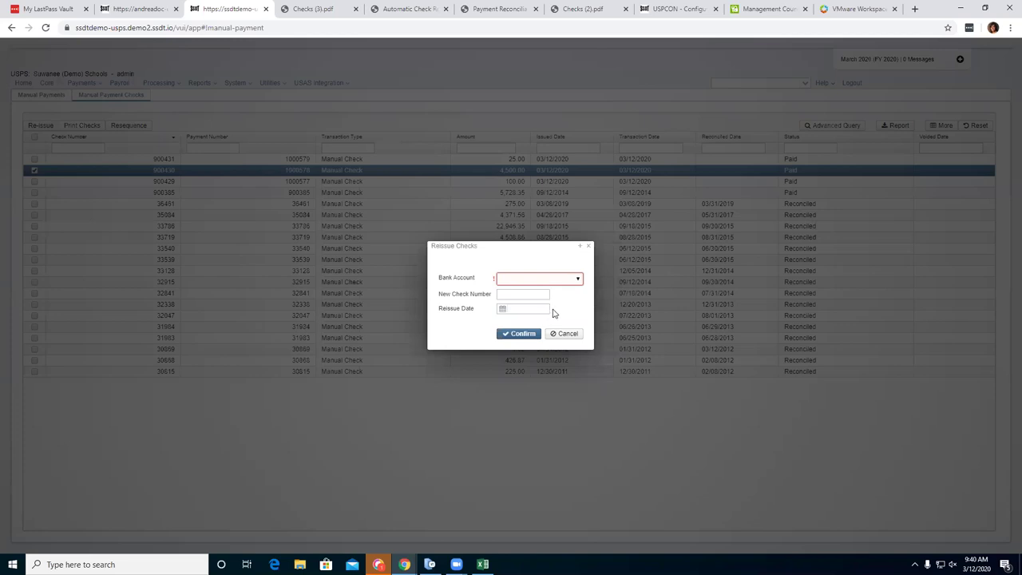
pyautogui.click(577, 279)
pyautogui.click(569, 300)
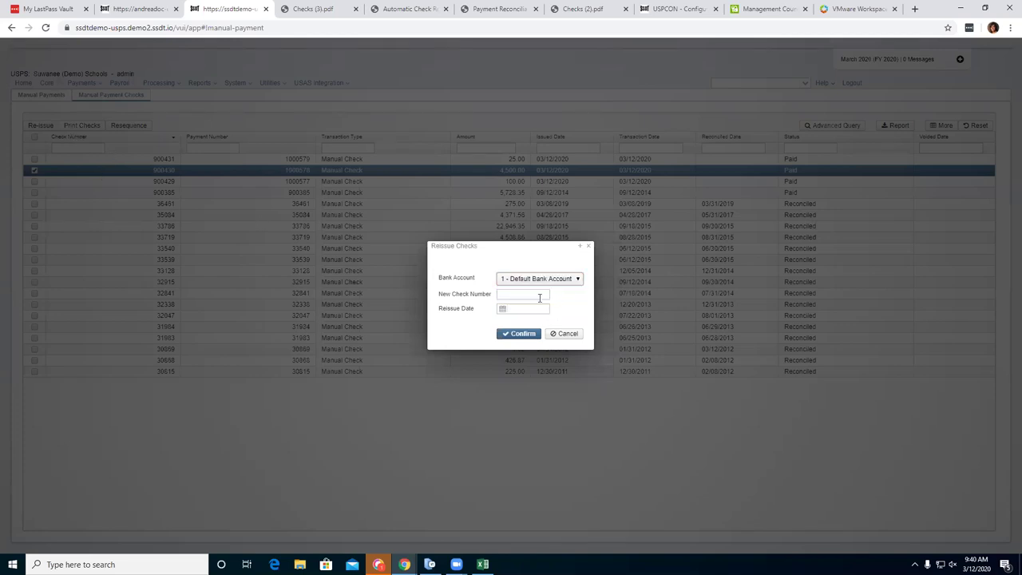
pyautogui.click(540, 293)
pyautogui.write('900432')
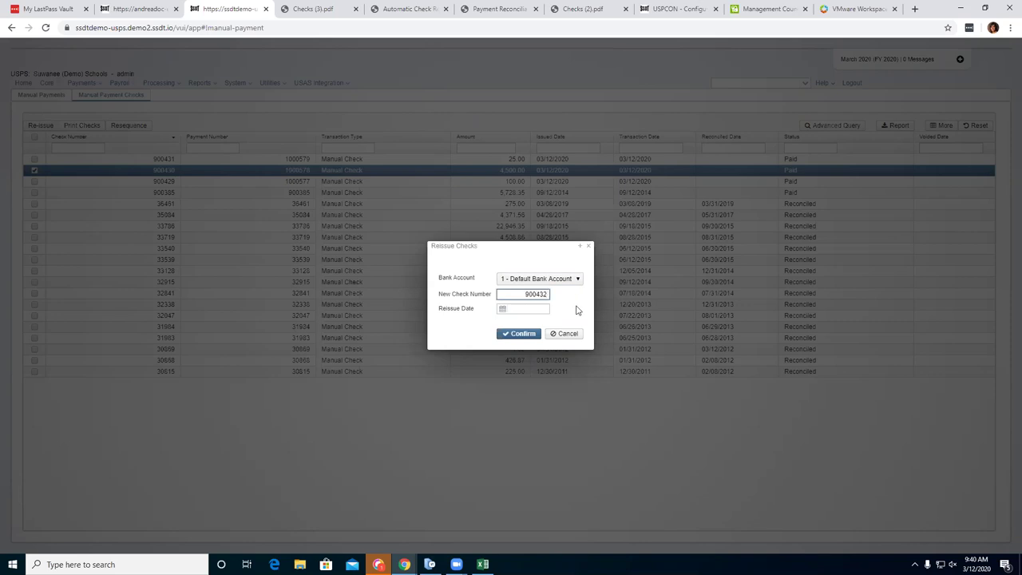
pyautogui.click(533, 309)
pyautogui.write('03/12/2020')
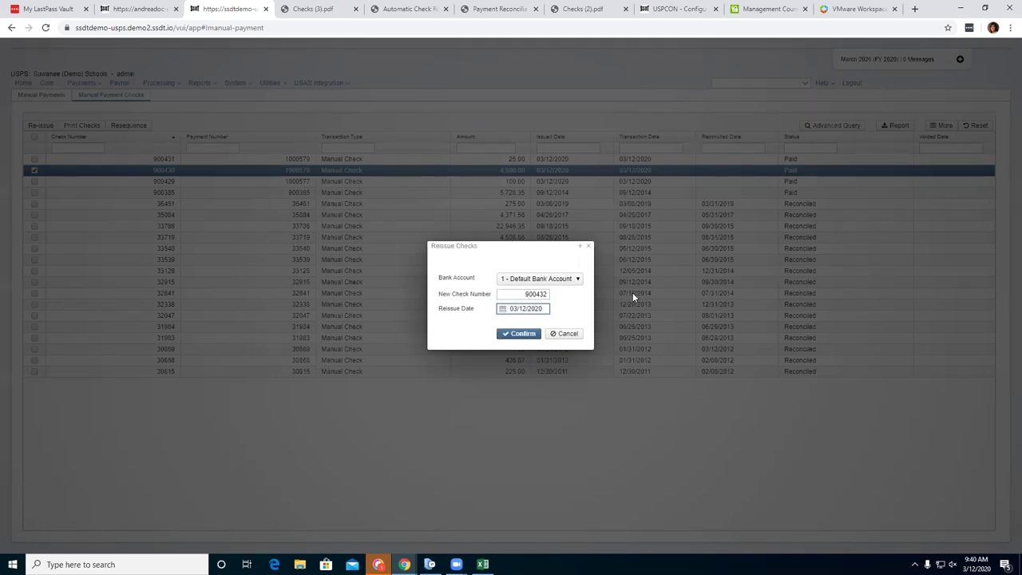
pyautogui.click(517, 334)
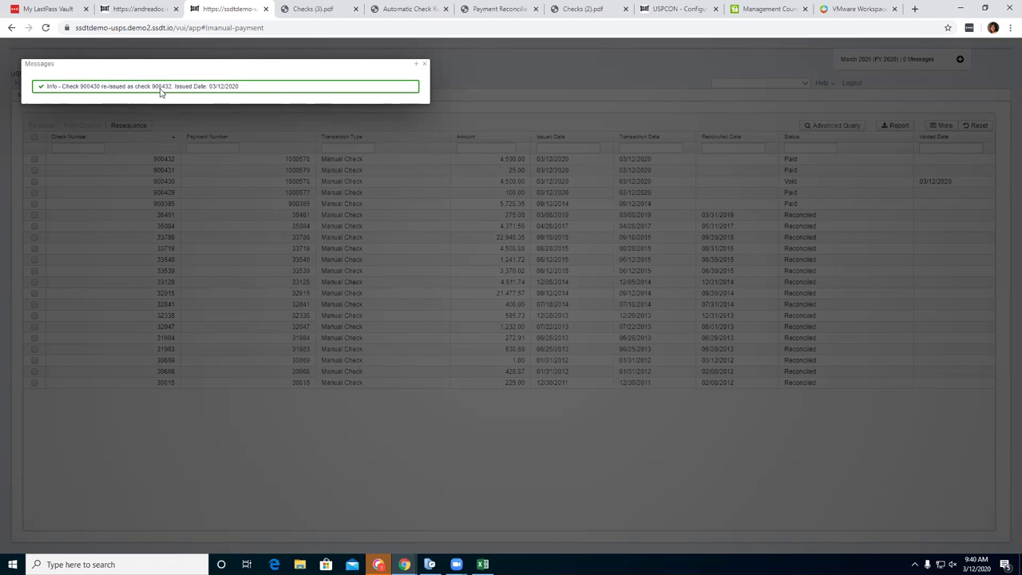
pyautogui.click(426, 65)
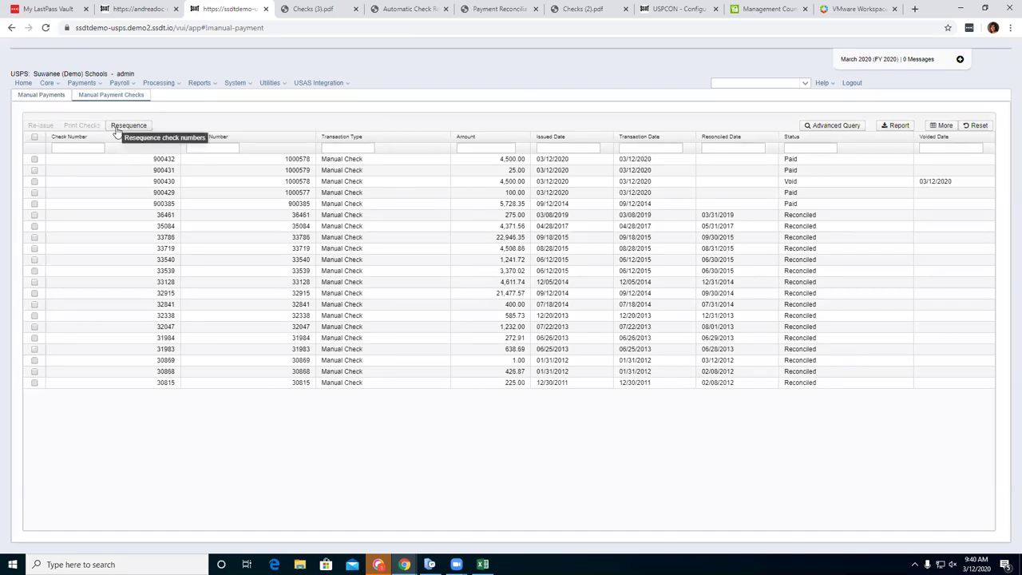
# Step: Preview resequencing checks 900429–900432 on the Default Bank Account, then cancel it
pyautogui.click(34, 159)
pyautogui.click(35, 171)
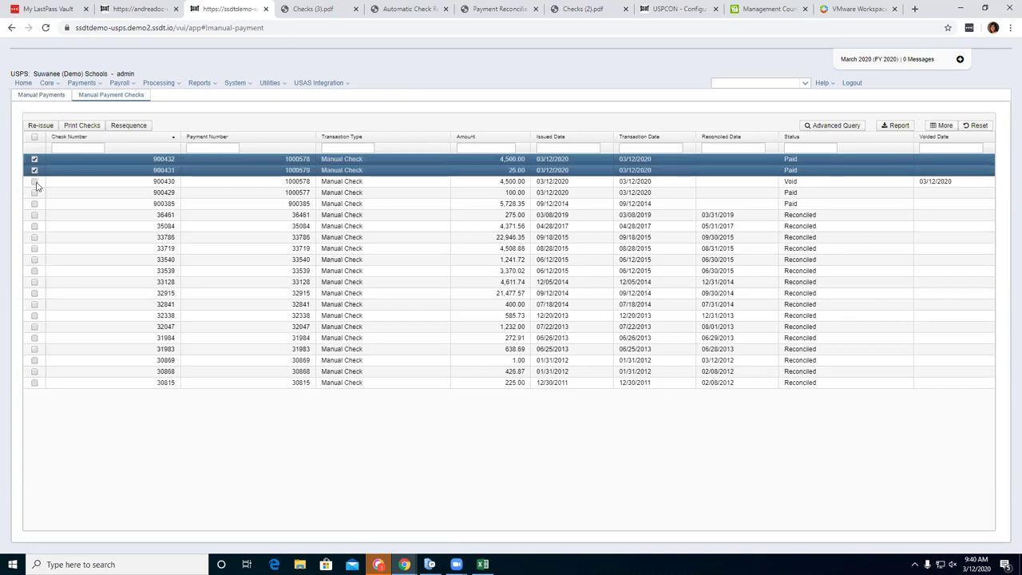
pyautogui.click(34, 182)
pyautogui.click(35, 194)
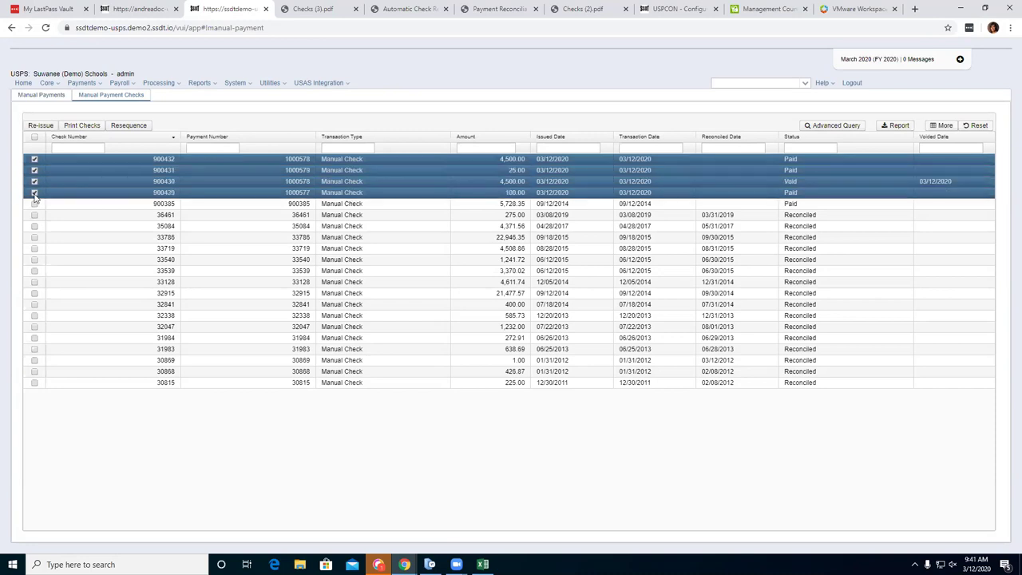
pyautogui.click(122, 127)
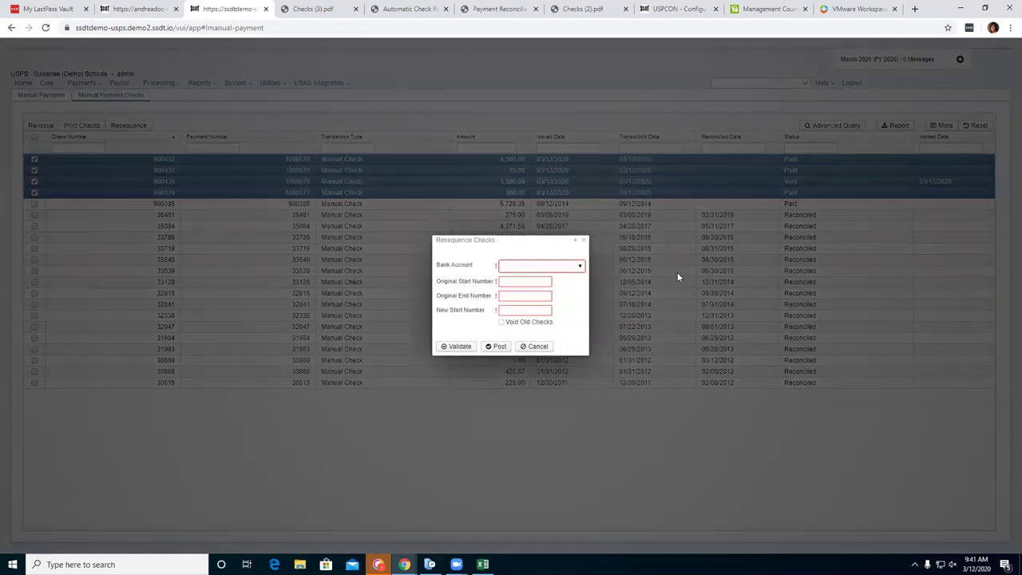
pyautogui.click(579, 269)
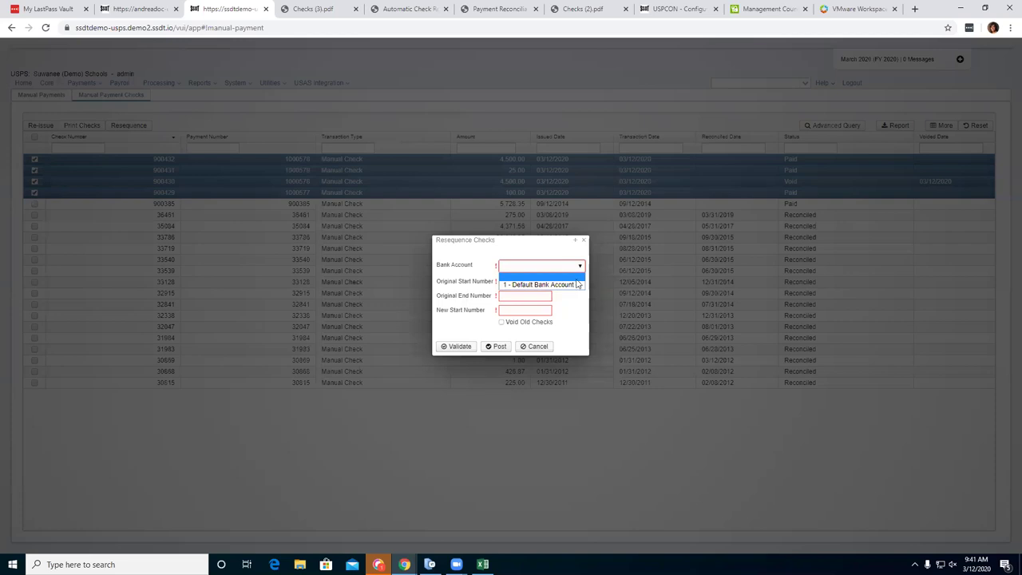
pyautogui.click(575, 283)
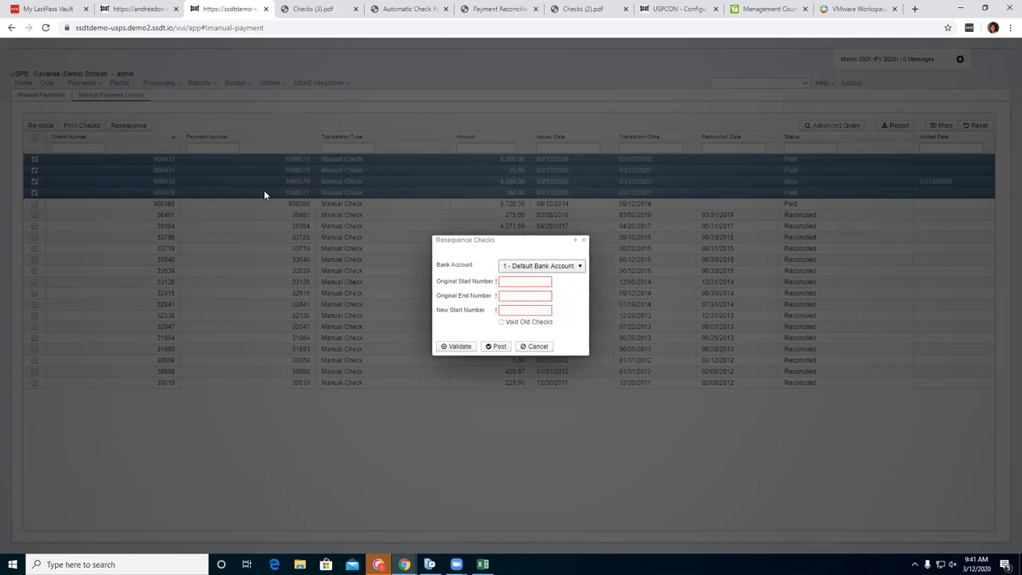
pyautogui.click(536, 348)
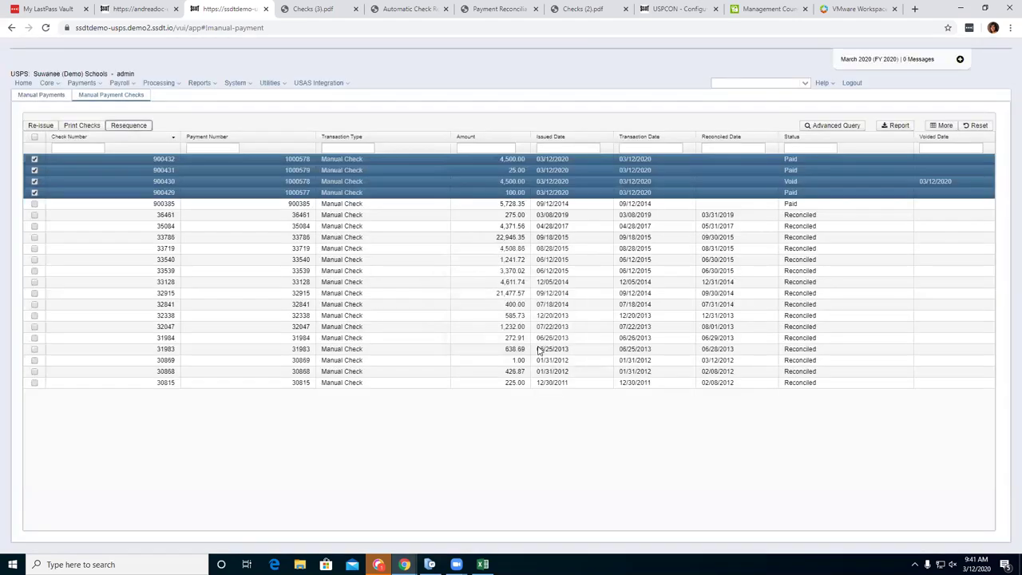
pyautogui.click(35, 137)
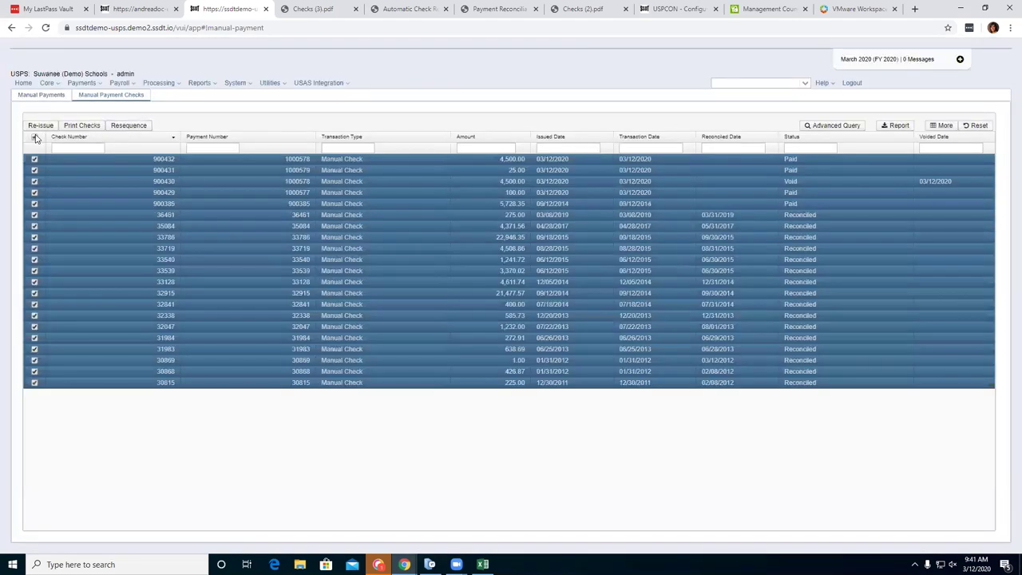
pyautogui.click(35, 137)
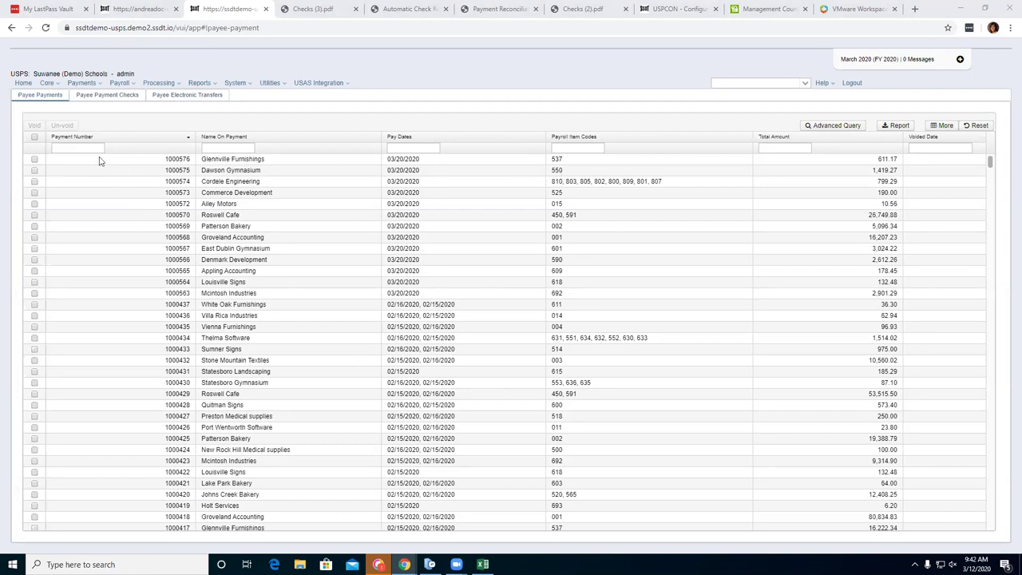
pyautogui.click(34, 159)
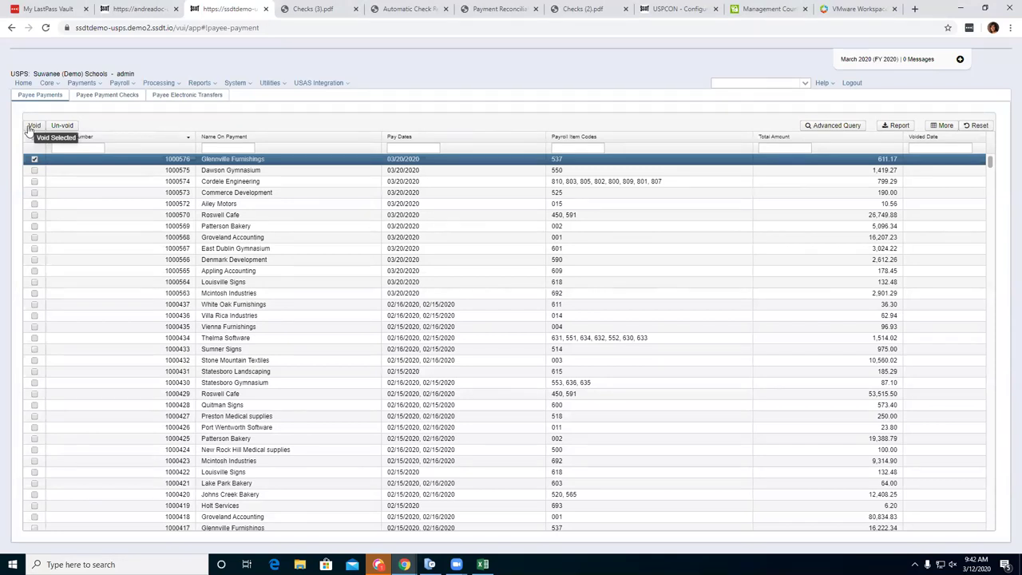
pyautogui.click(32, 126)
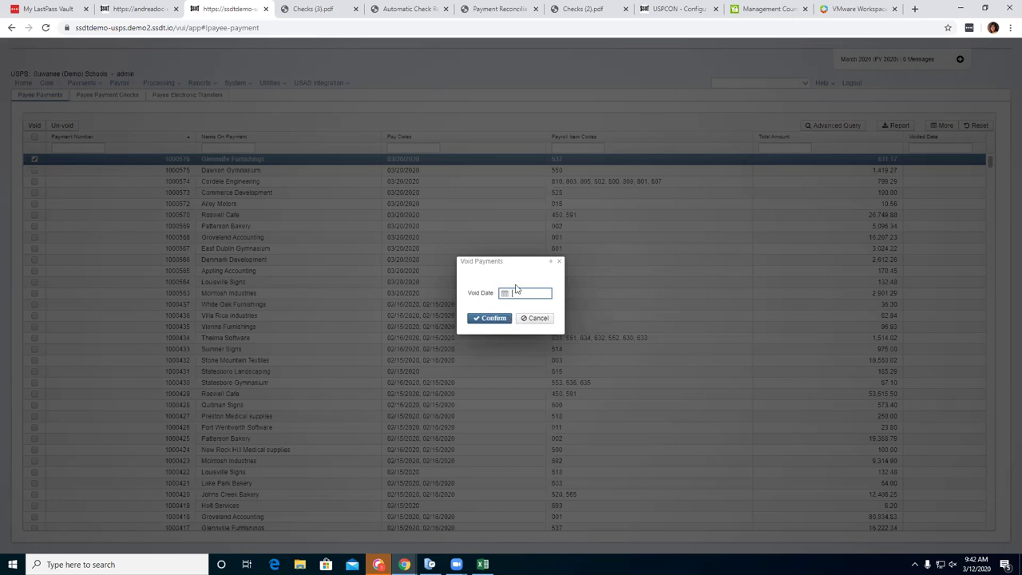
pyautogui.click(496, 323)
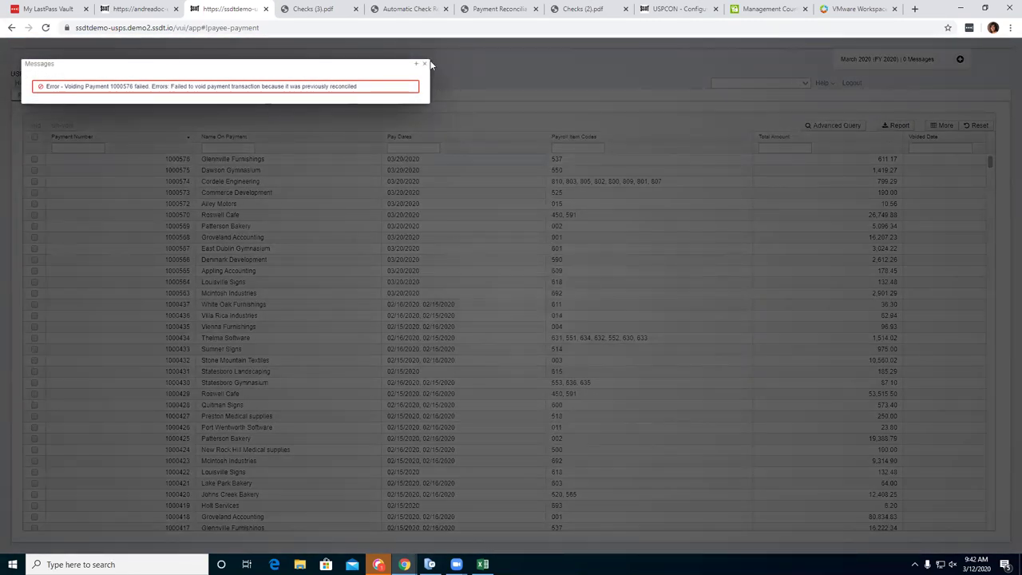
pyautogui.click(425, 64)
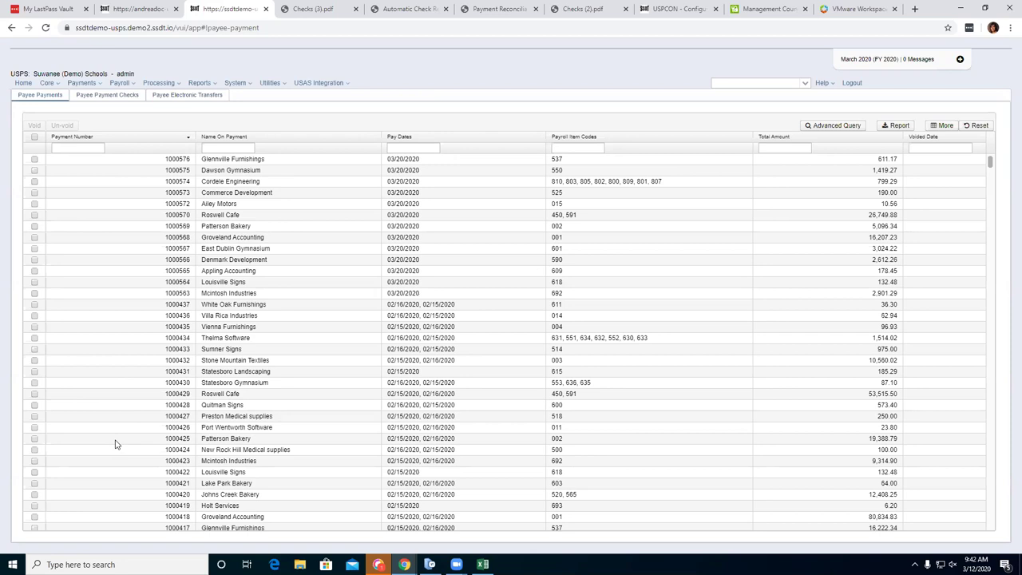
pyautogui.click(34, 271)
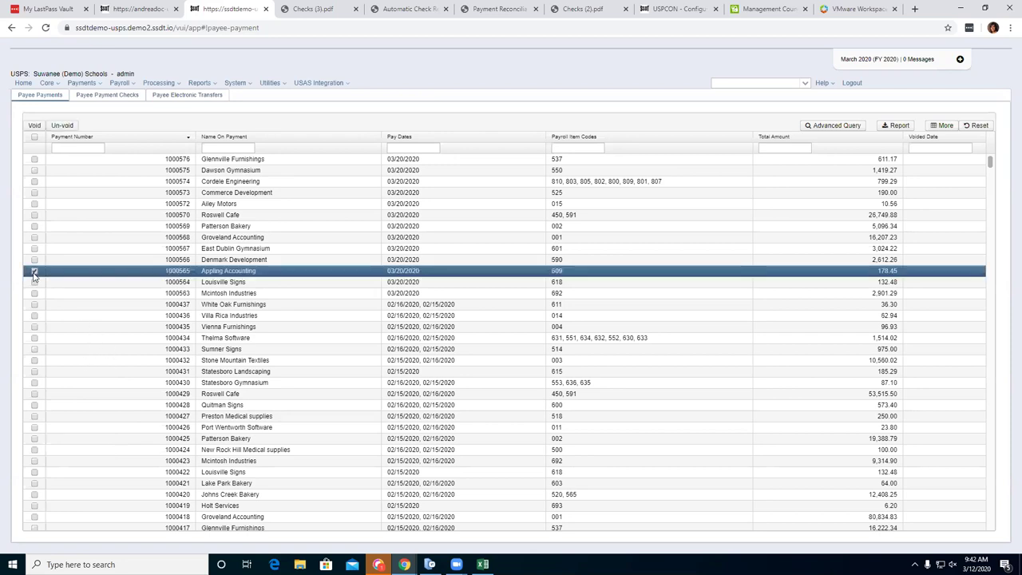
pyautogui.click(35, 125)
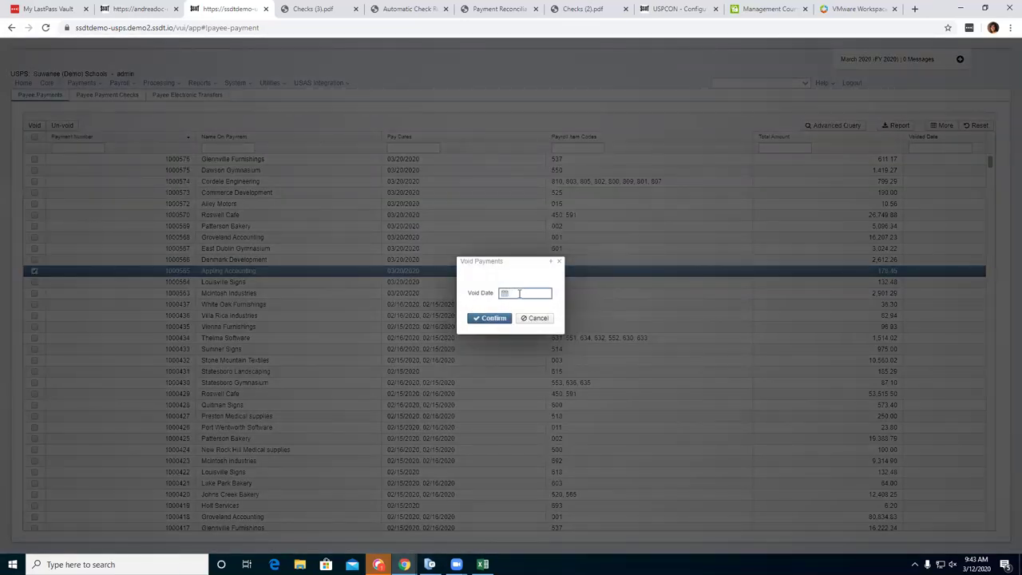
pyautogui.click(523, 319)
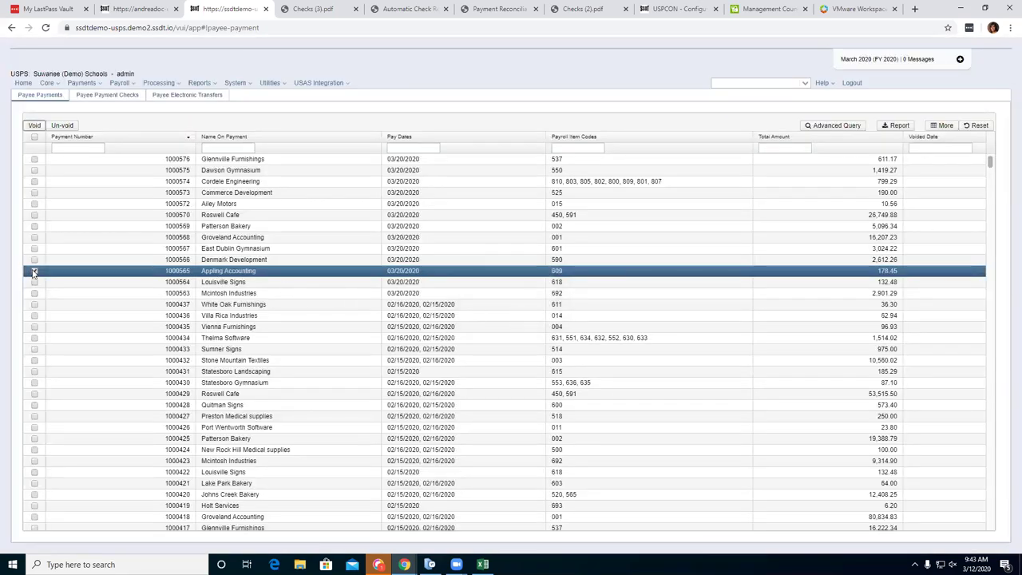
pyautogui.click(34, 273)
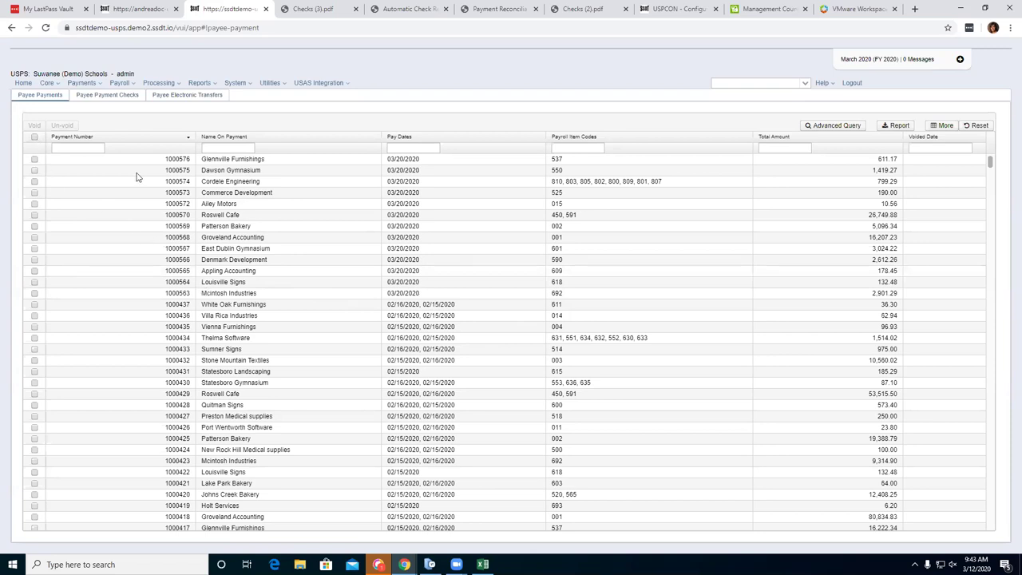
pyautogui.click(34, 160)
pyautogui.click(57, 126)
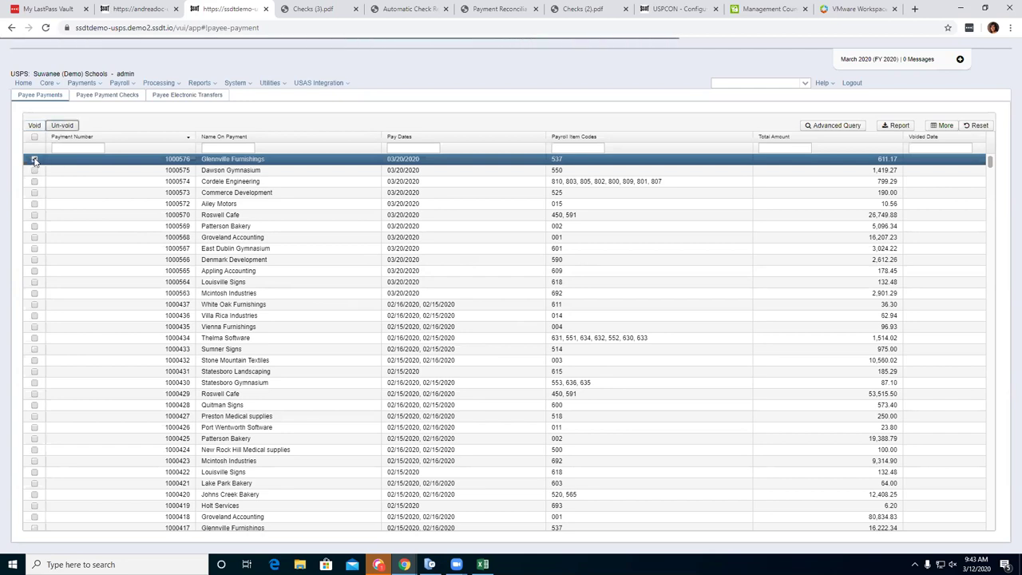
pyautogui.click(34, 160)
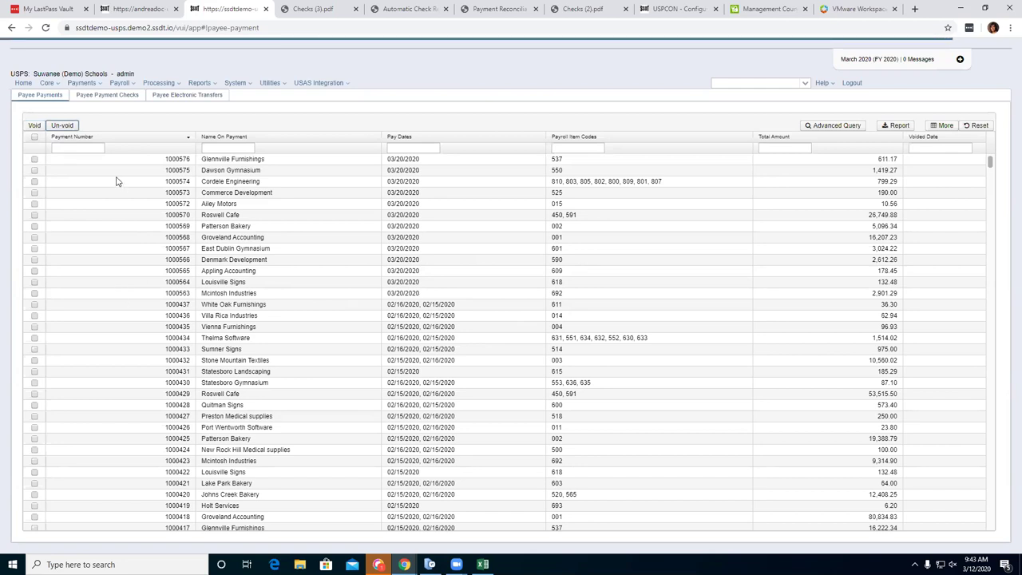
# Step: Reissue payee check 37124 from 1 - Default Bank Account, replacing it with check 900433
pyautogui.click(108, 96)
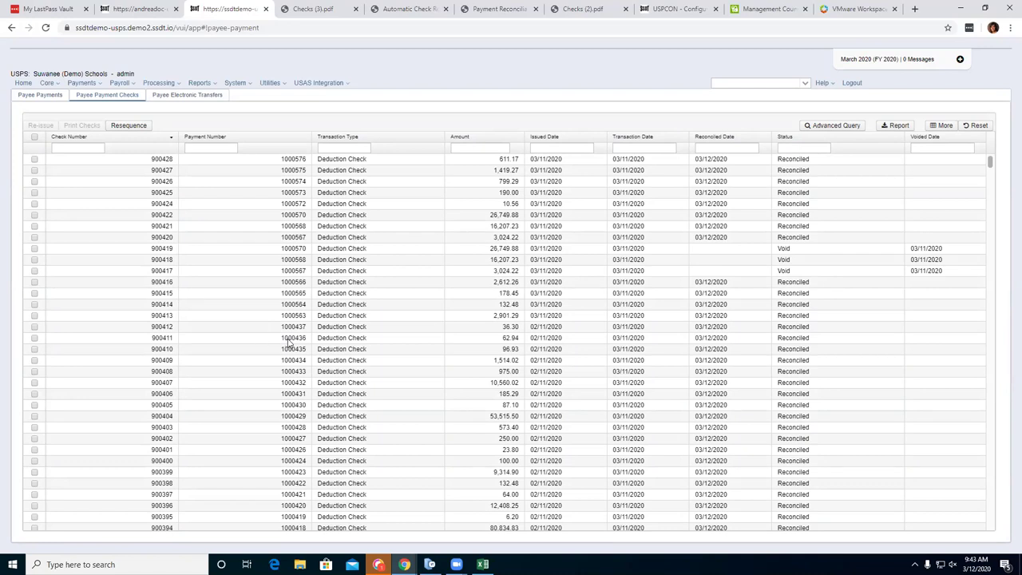
pyautogui.scroll(-5, 355, 417)
pyautogui.scroll(-5, 359, 421)
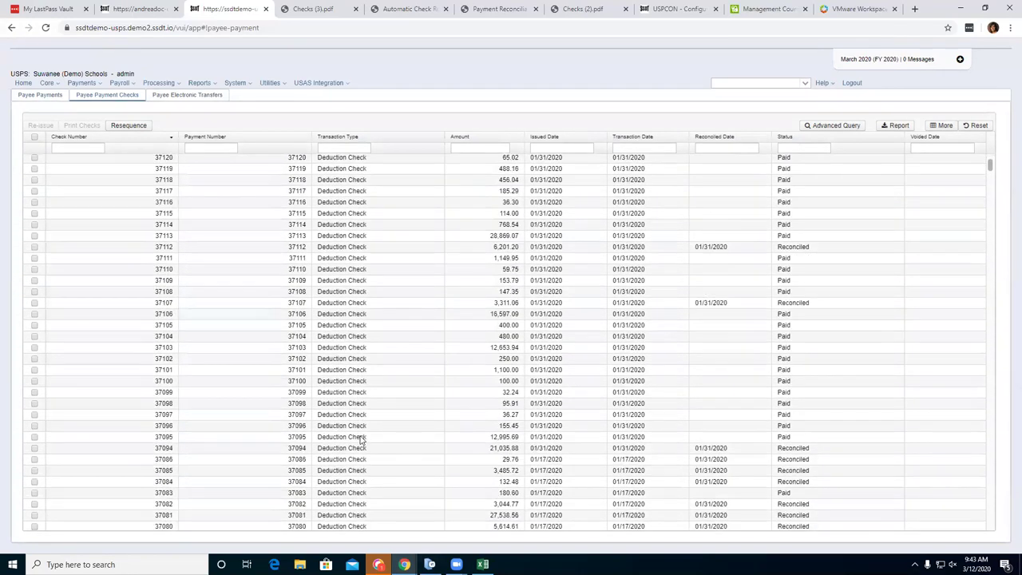
pyautogui.scroll(10, 343, 435)
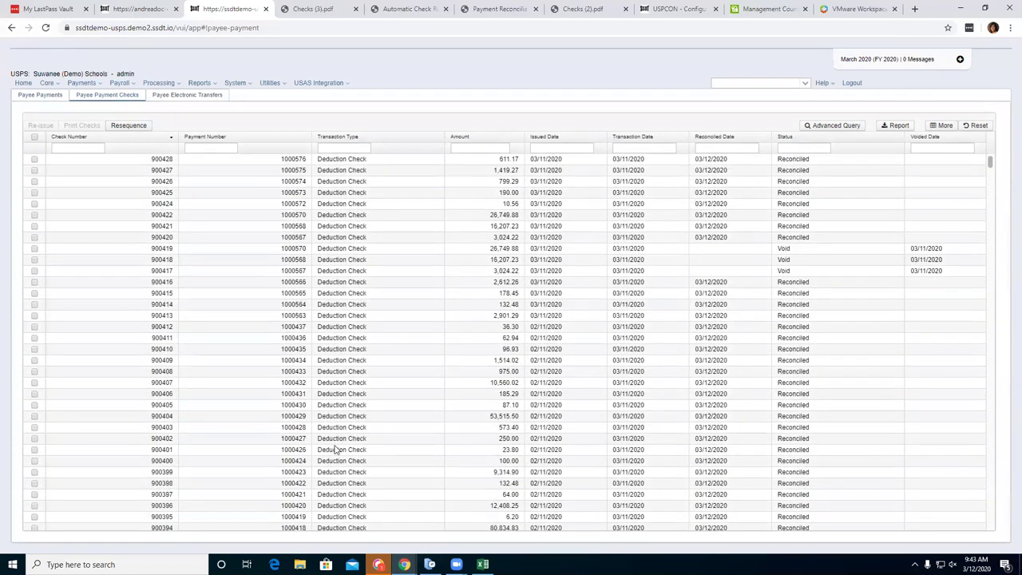
pyautogui.scroll(-6, 339, 463)
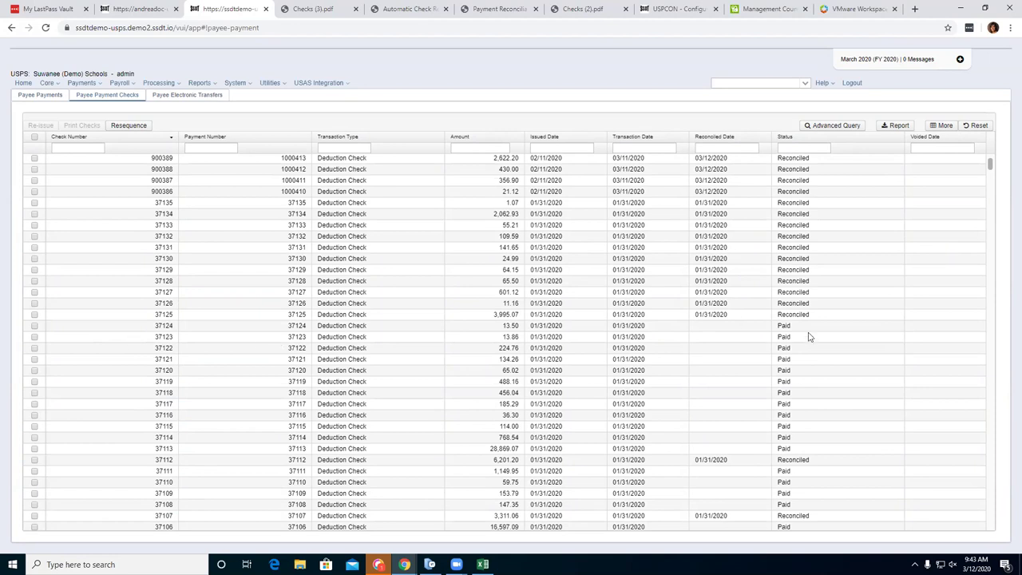
pyautogui.click(34, 326)
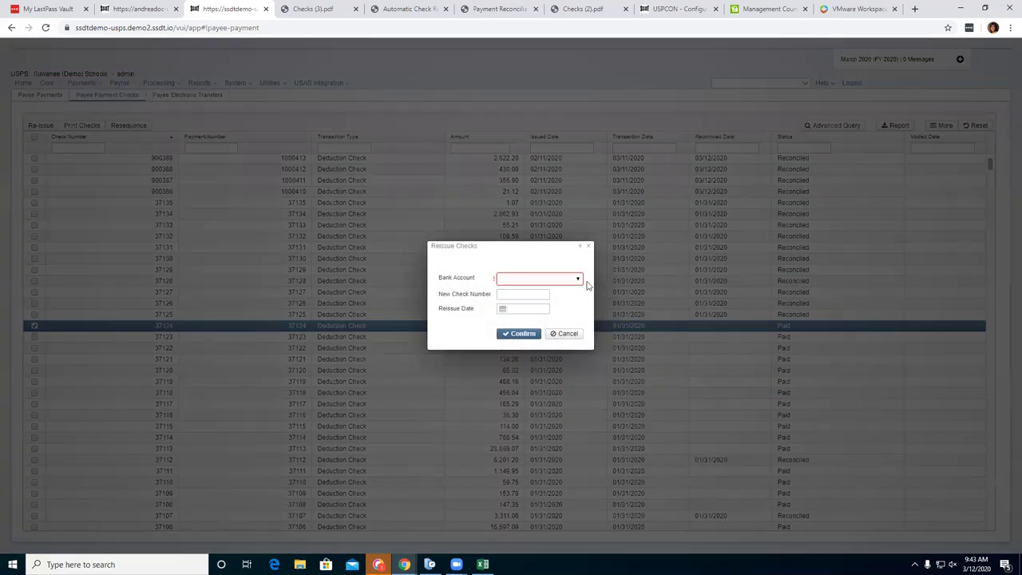
pyautogui.click(577, 281)
pyautogui.click(570, 292)
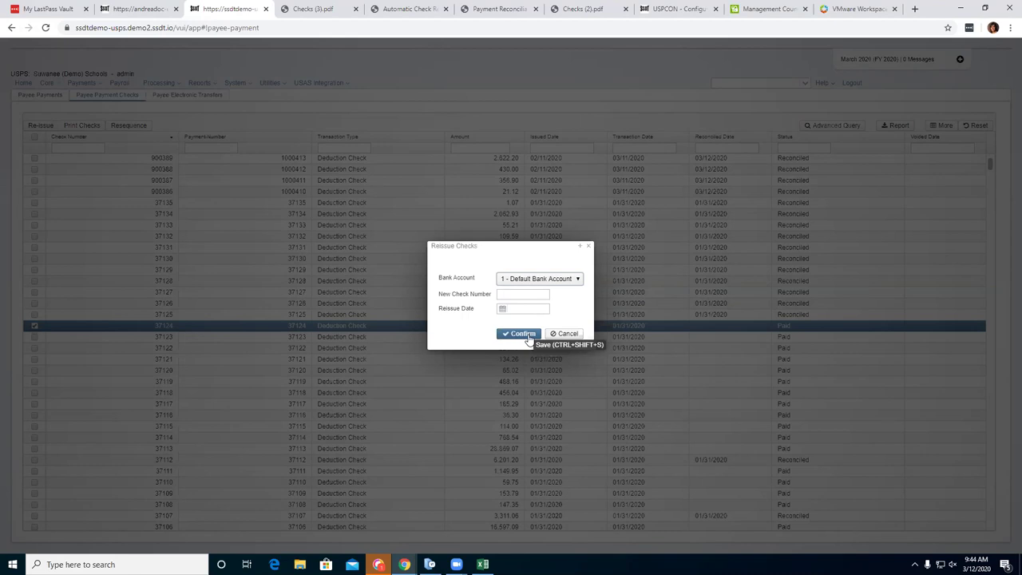
pyautogui.click(523, 334)
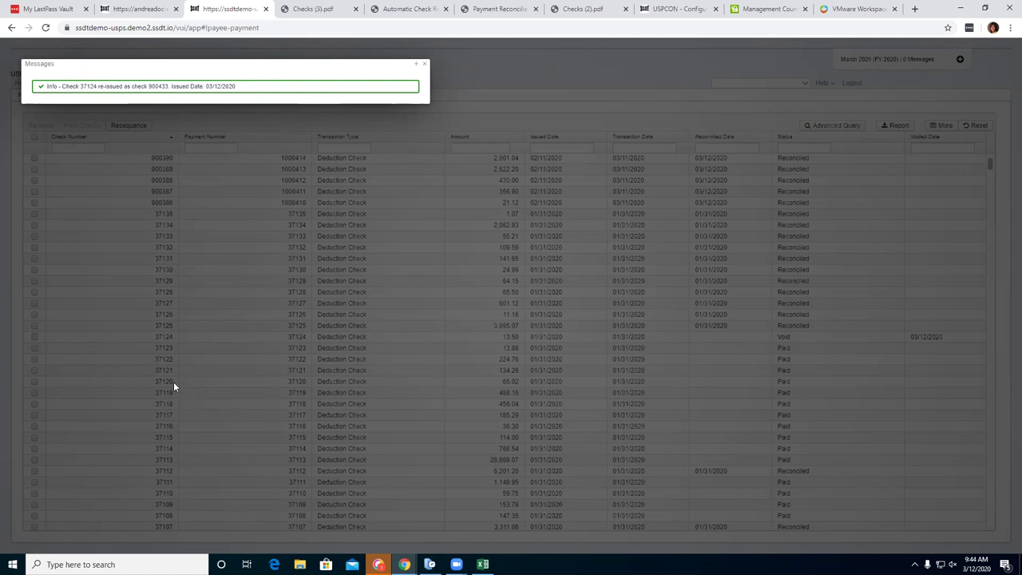
pyautogui.click(425, 66)
pyautogui.scroll(1, 397, 360)
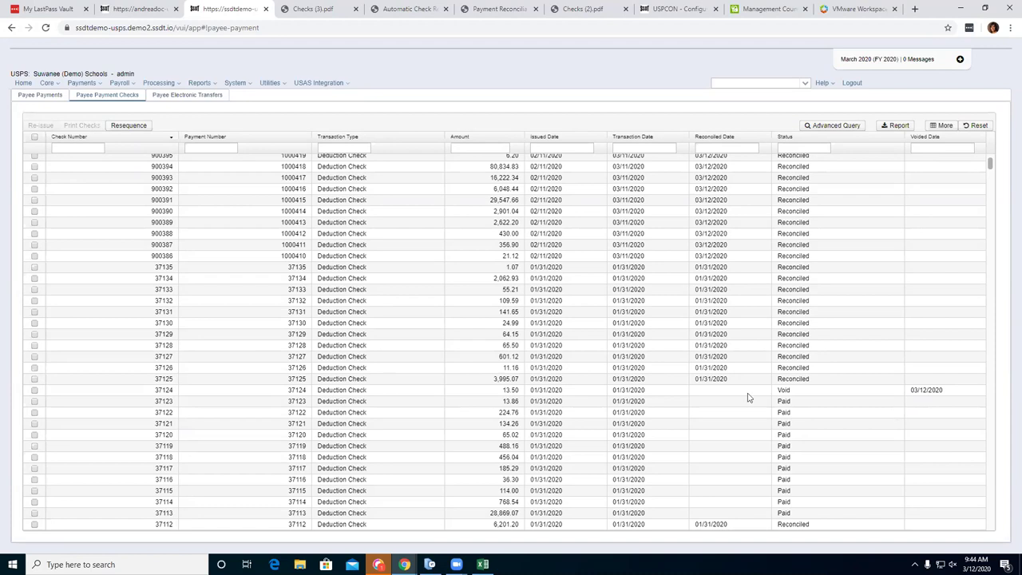
# Step: Print check 900433 as a PDF, view Checks (4).pdf, then close the print dialog
pyautogui.scroll(5, 495, 401)
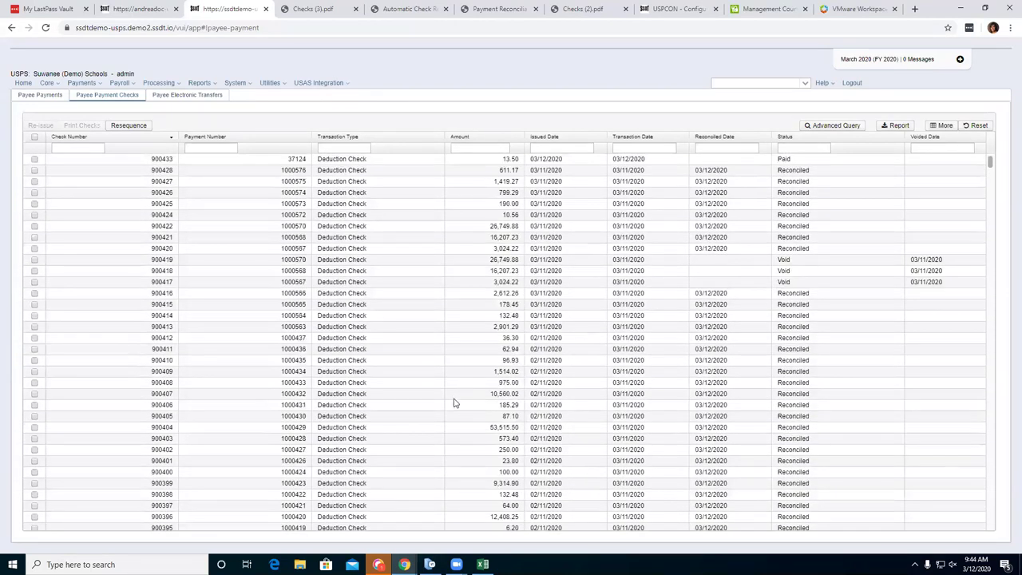
pyautogui.click(34, 159)
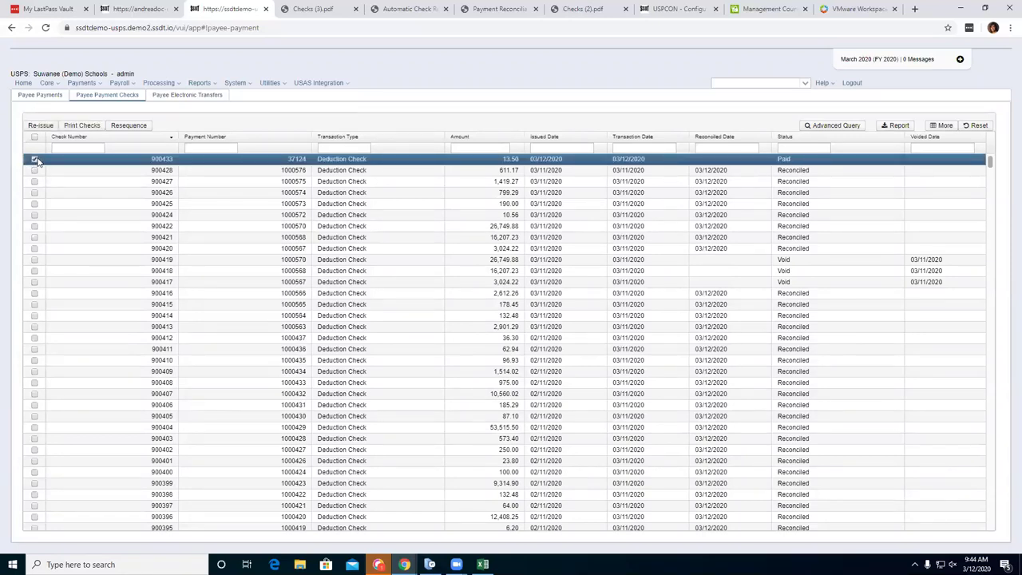
pyautogui.click(81, 126)
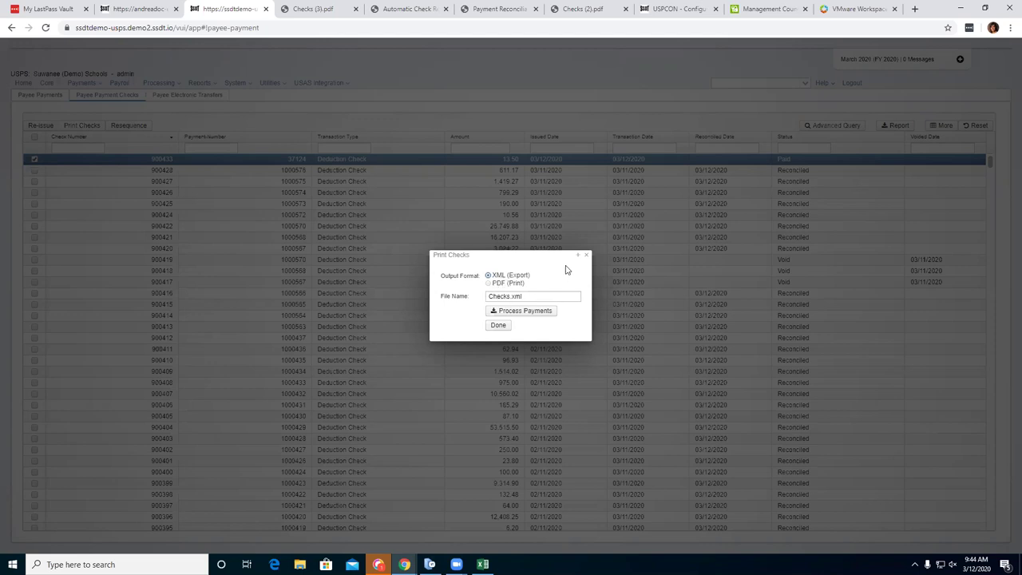
pyautogui.click(499, 288)
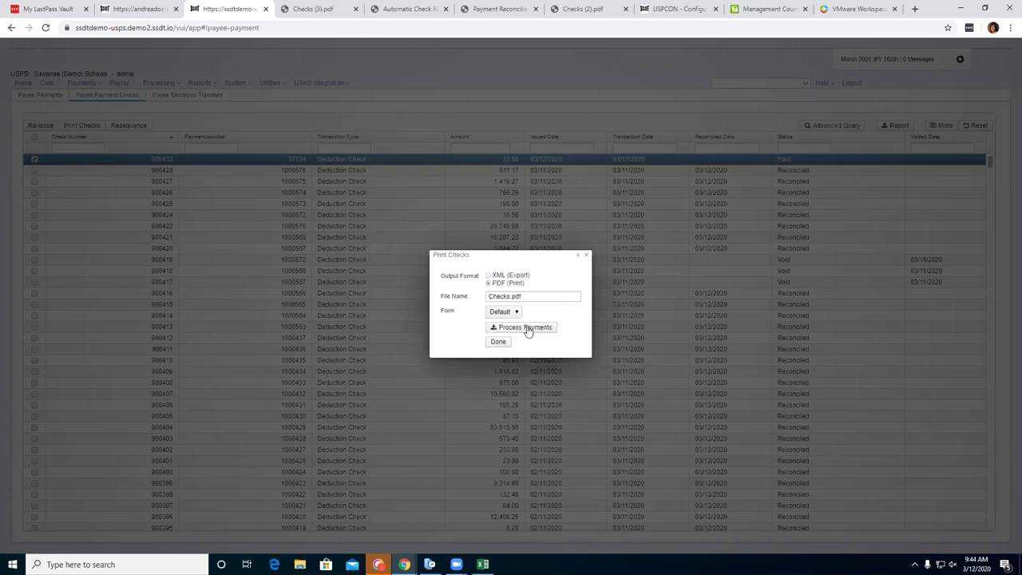
pyautogui.click(527, 327)
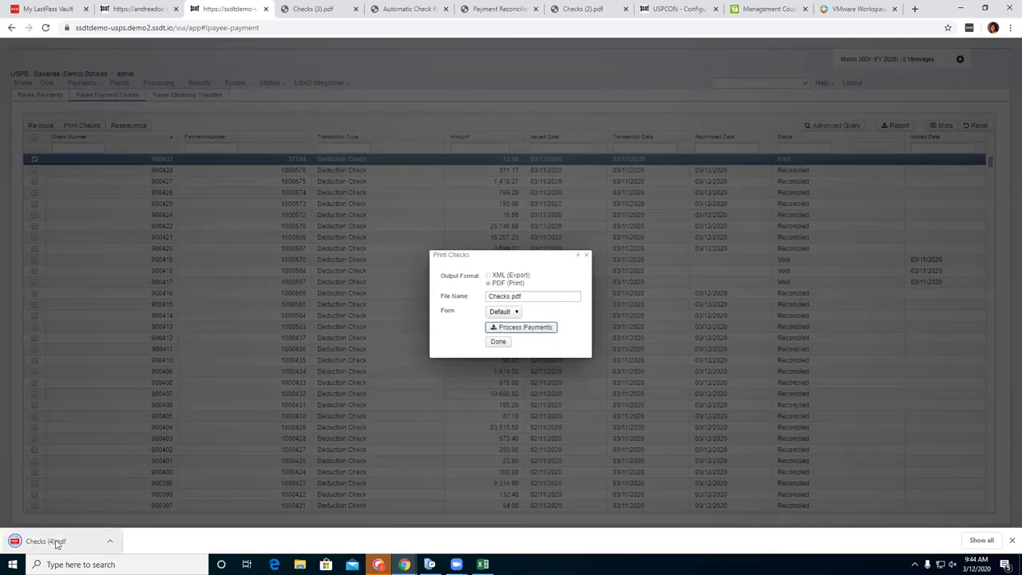
pyautogui.click(48, 539)
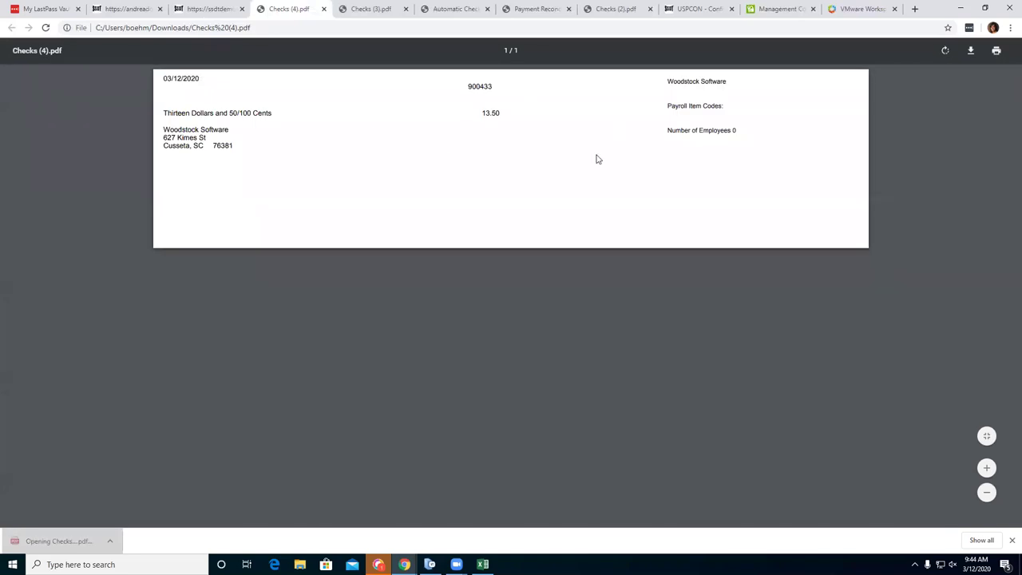
pyautogui.click(210, 9)
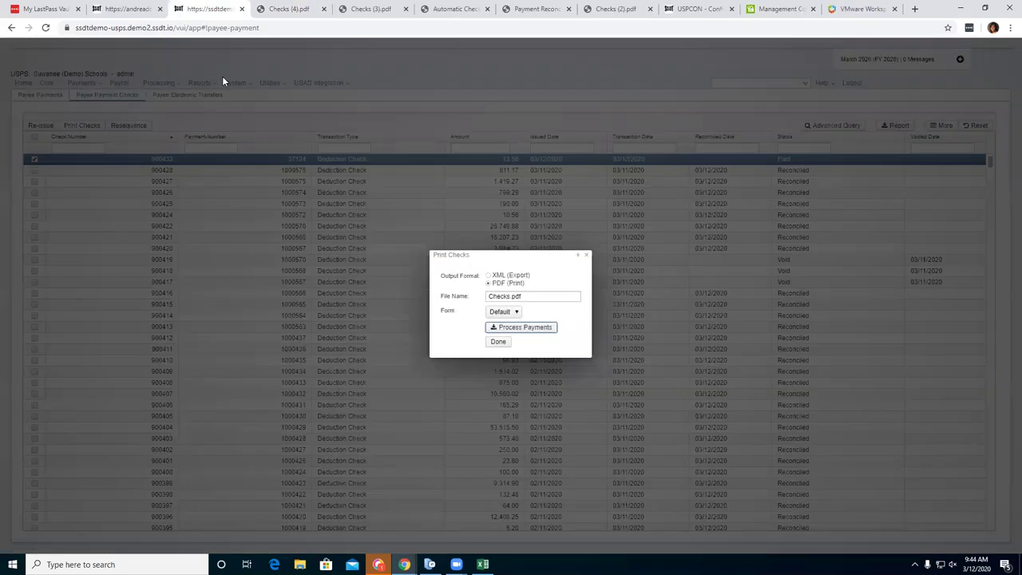
pyautogui.click(586, 256)
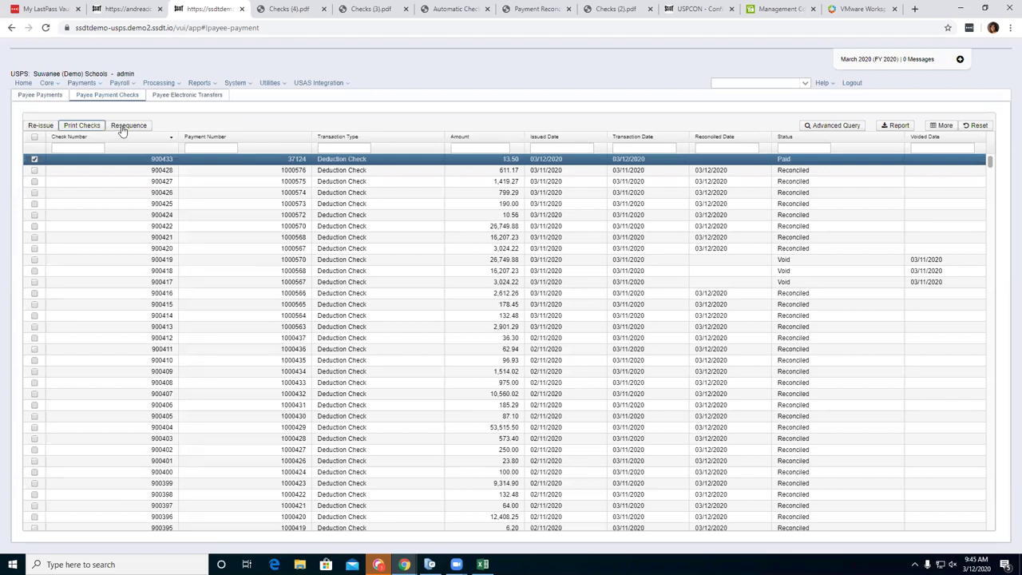
pyautogui.click(34, 161)
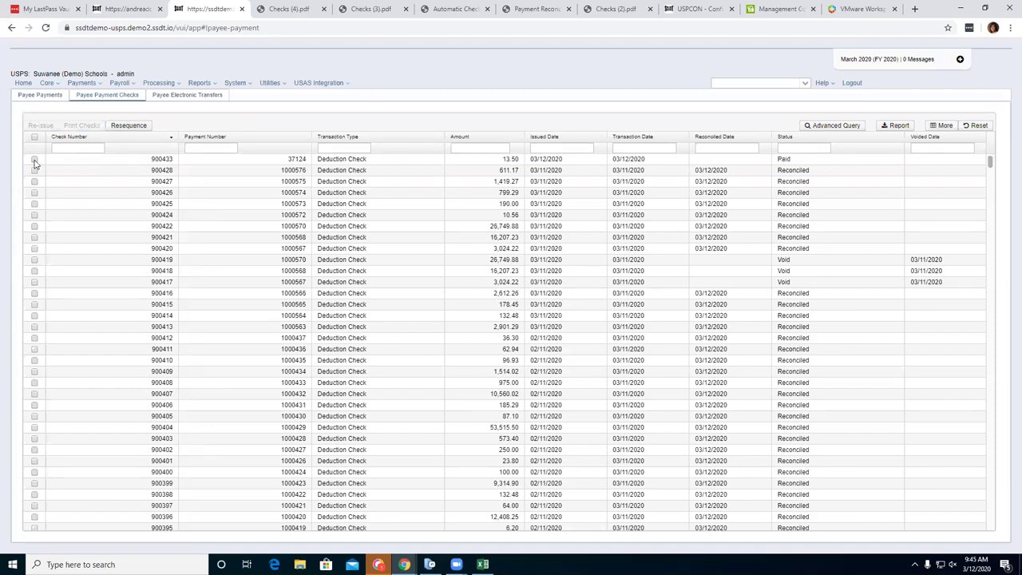
pyautogui.click(34, 170)
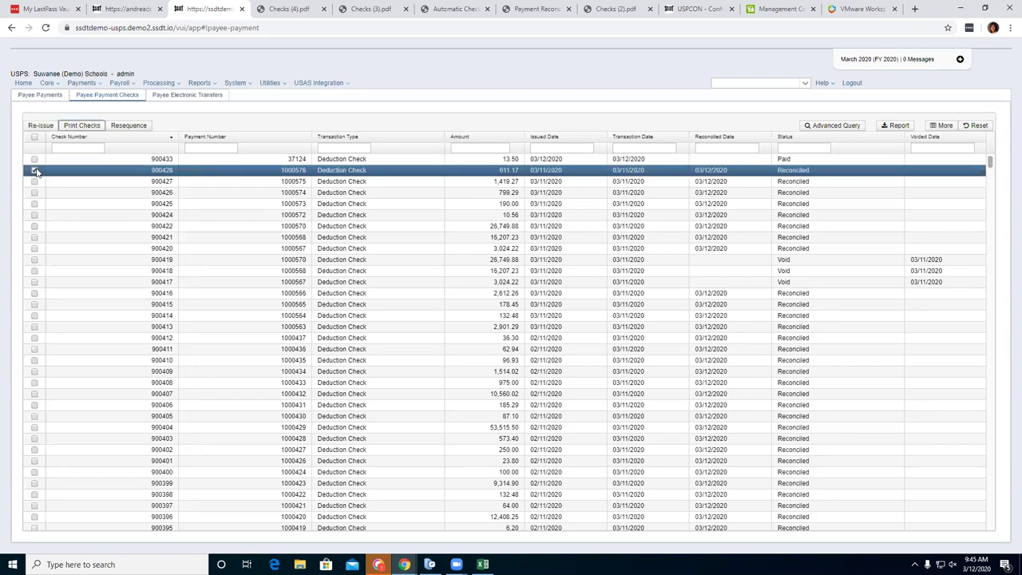
pyautogui.click(34, 170)
pyautogui.scroll(-8, 108, 374)
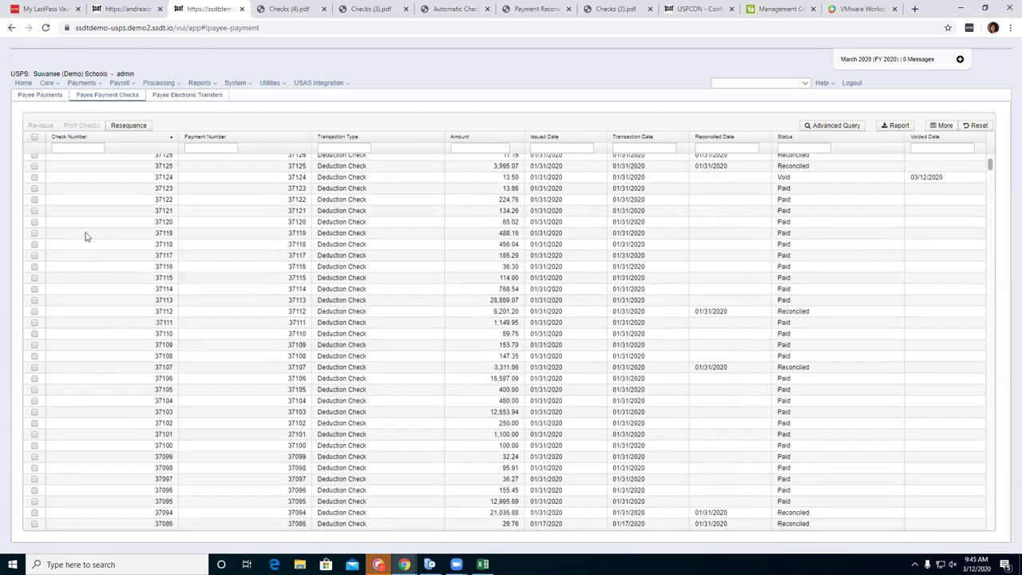
pyautogui.click(35, 211)
pyautogui.click(35, 222)
pyautogui.click(34, 233)
pyautogui.click(34, 244)
pyautogui.click(126, 127)
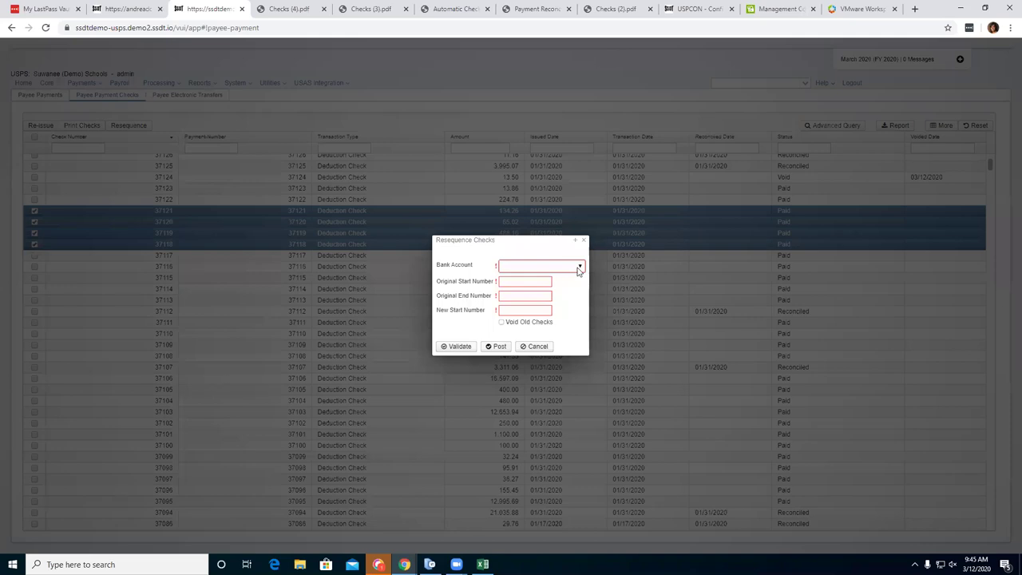
pyautogui.click(578, 269)
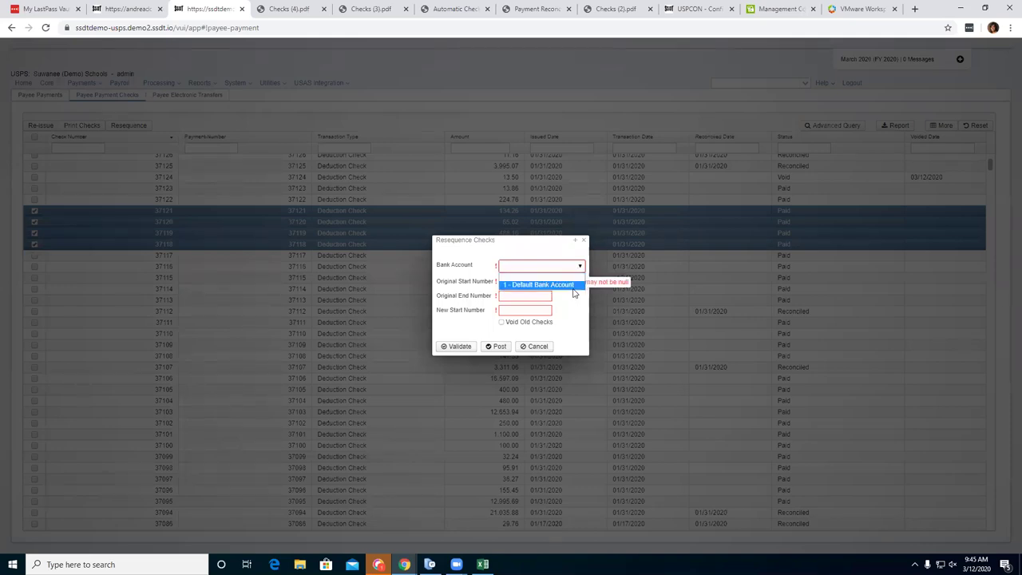
pyautogui.click(570, 327)
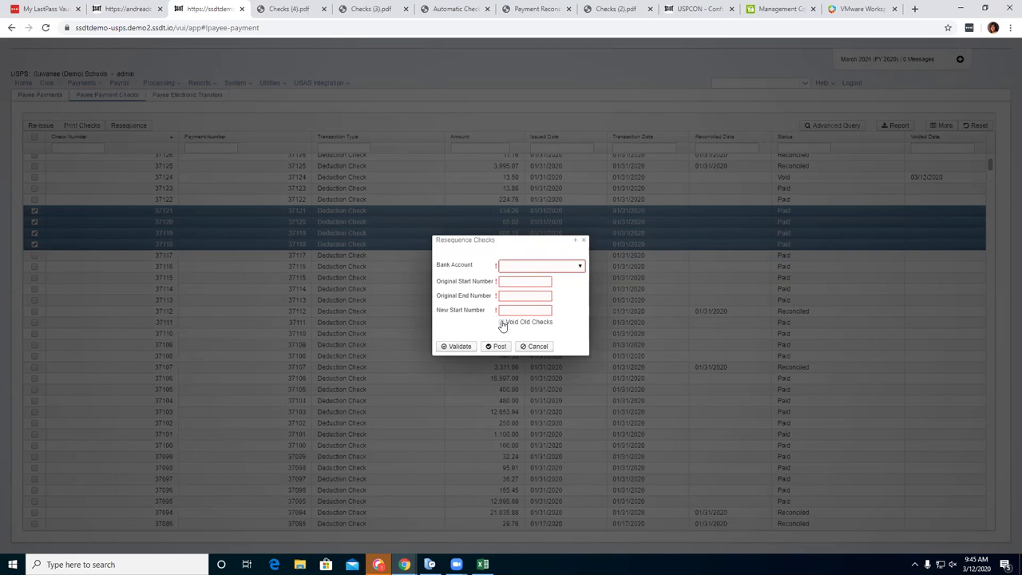
pyautogui.click(584, 242)
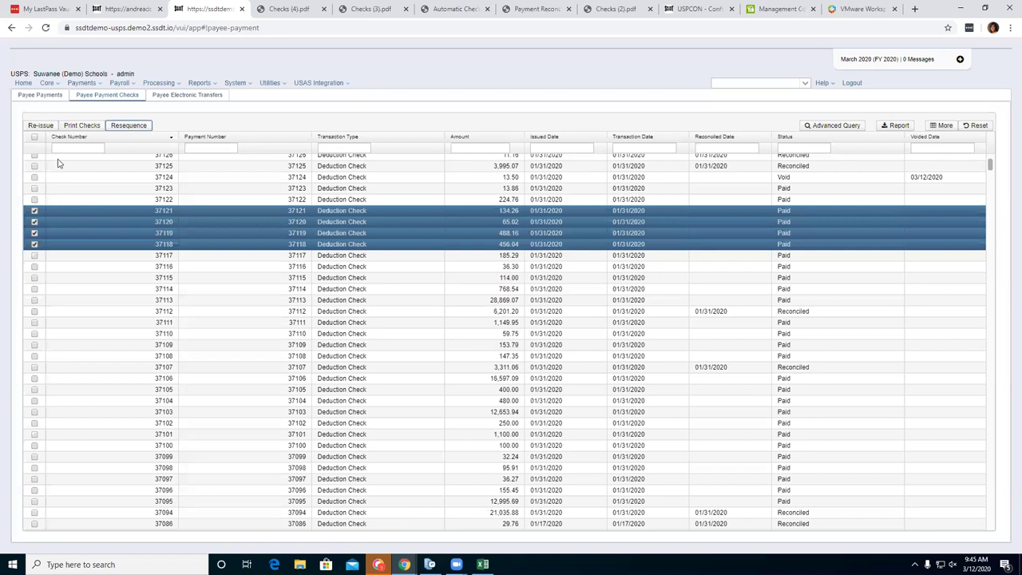
pyautogui.click(34, 141)
pyautogui.click(35, 140)
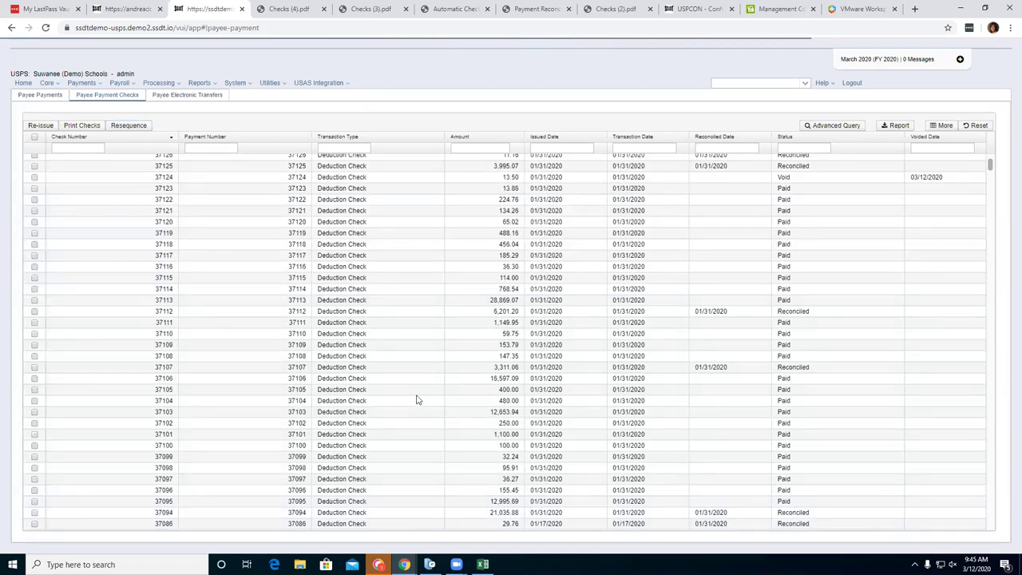
pyautogui.click(163, 97)
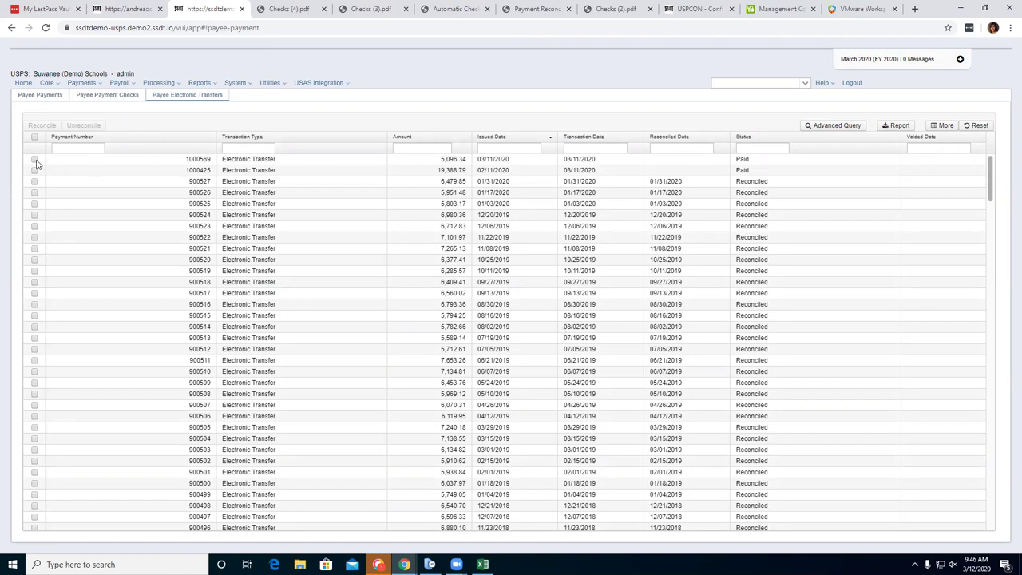
pyautogui.click(33, 161)
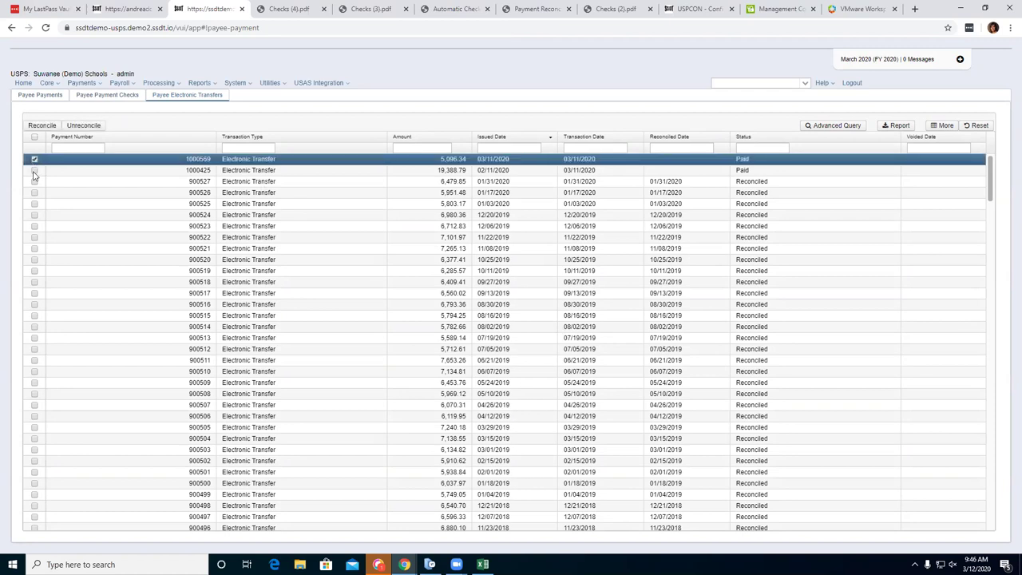
pyautogui.click(33, 172)
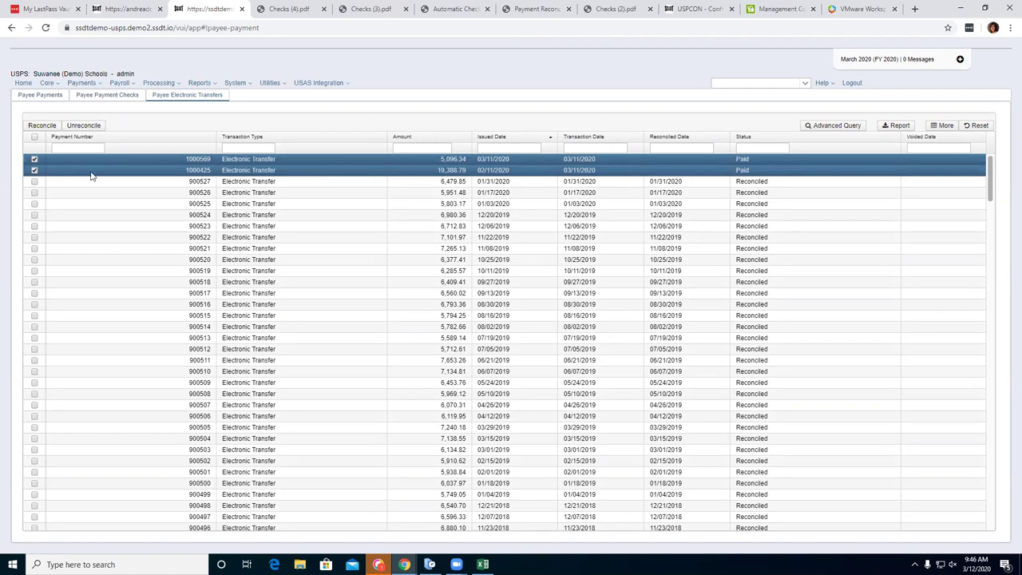
pyautogui.click(42, 128)
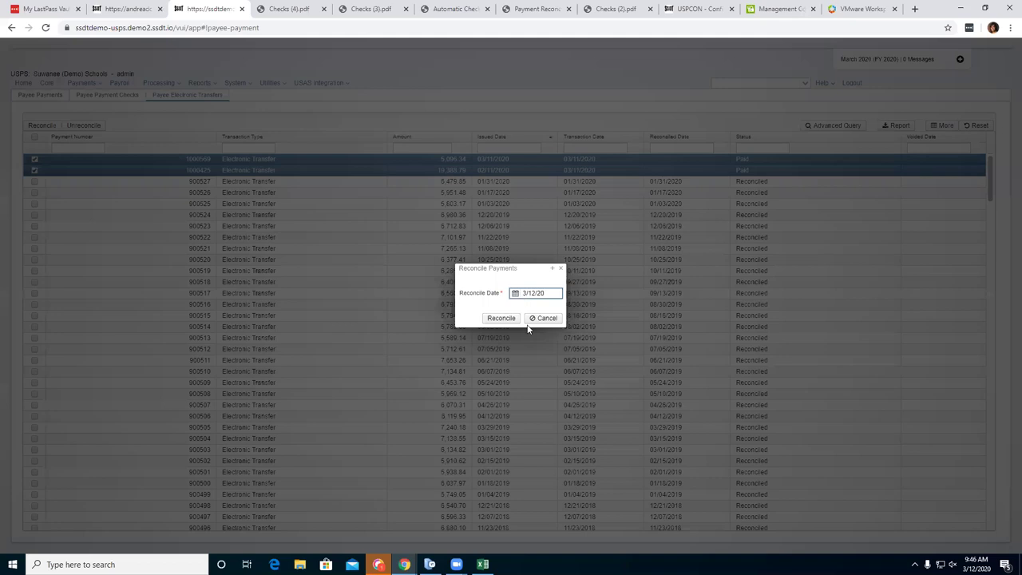
pyautogui.click(500, 318)
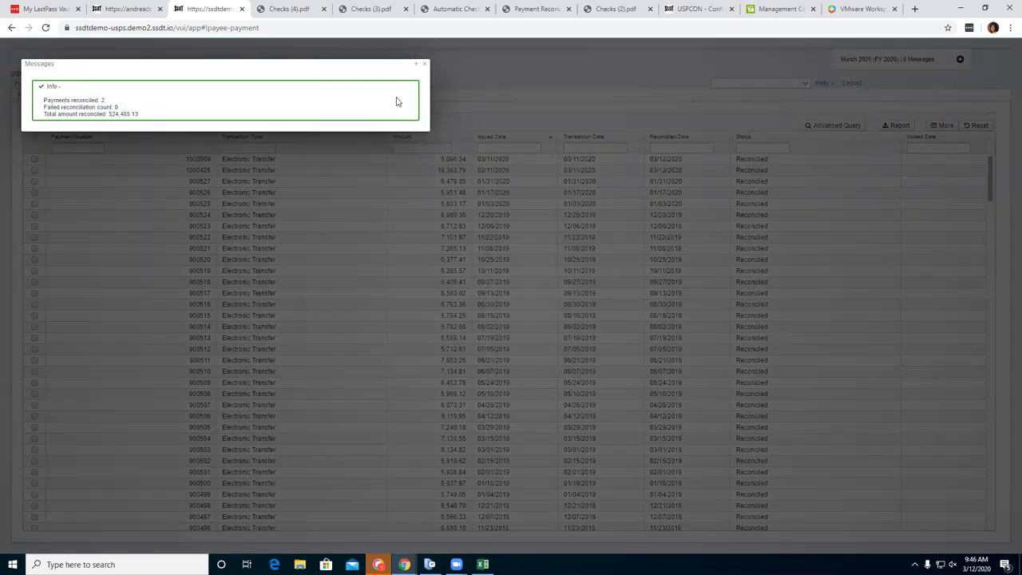
pyautogui.click(426, 66)
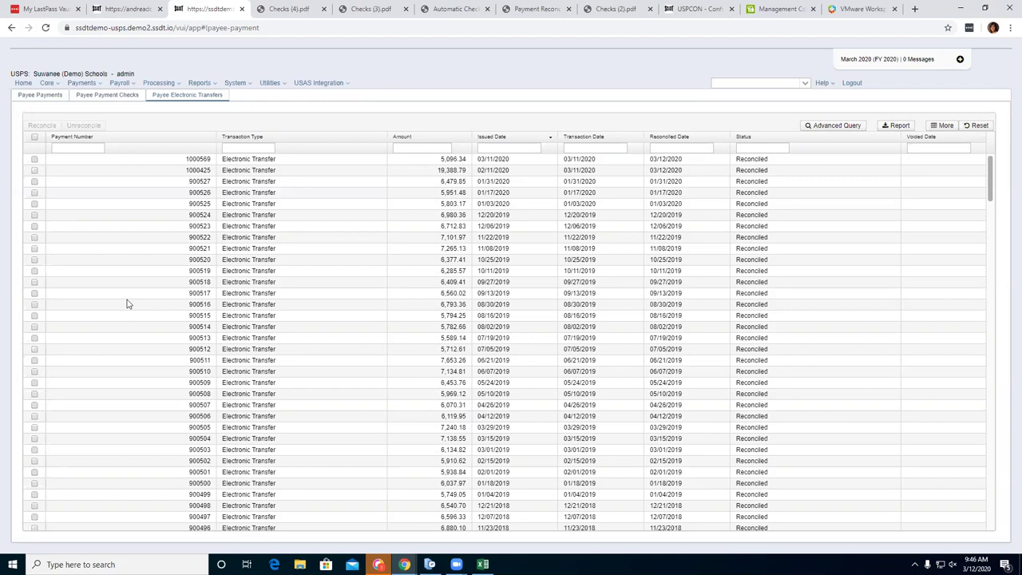
pyautogui.click(34, 160)
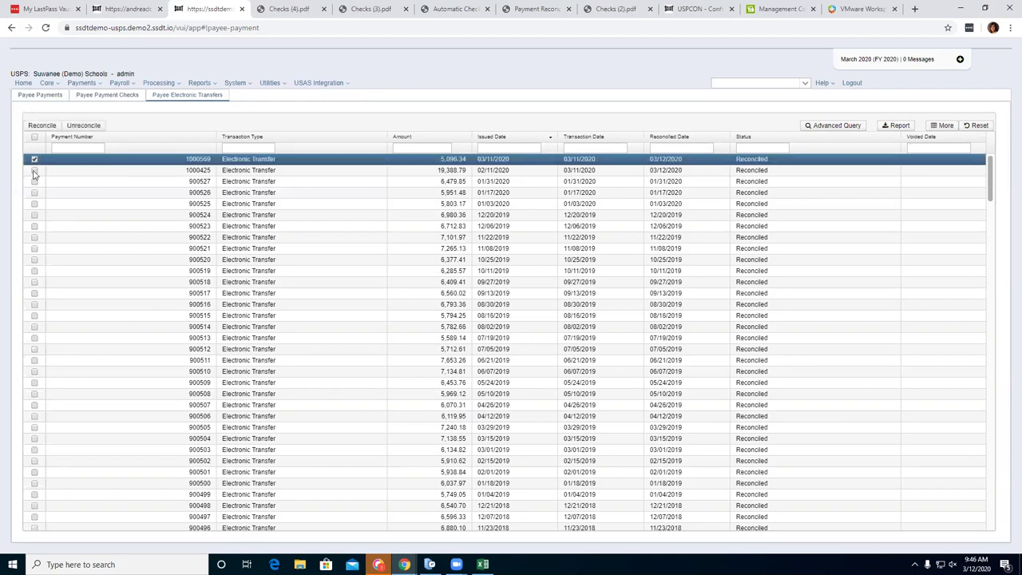
pyautogui.click(35, 170)
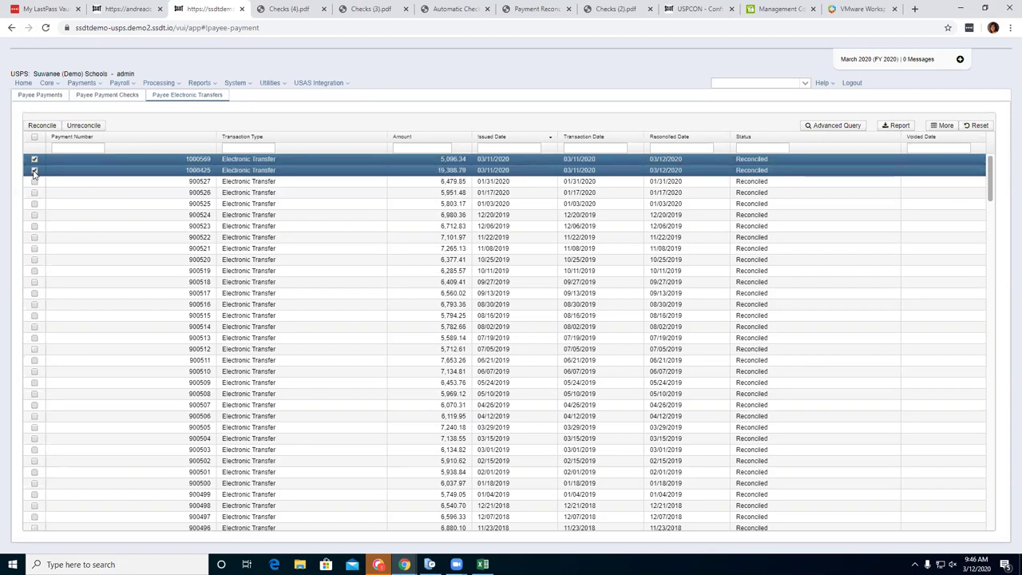
pyautogui.click(34, 159)
pyautogui.click(34, 170)
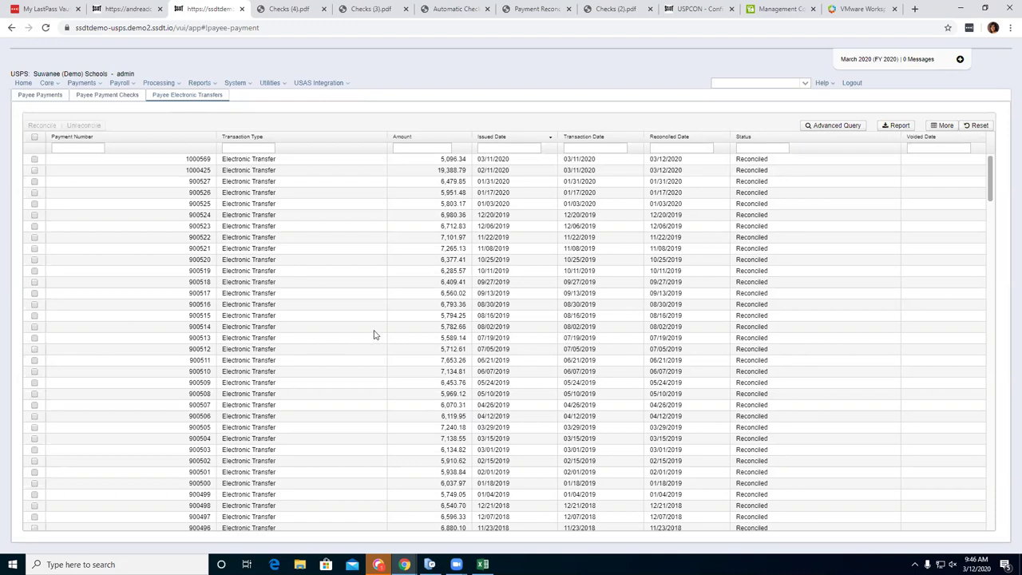
# Step: Go to Payments > Payroll and scroll through the payroll payments, such as 1000562
pyautogui.click(94, 87)
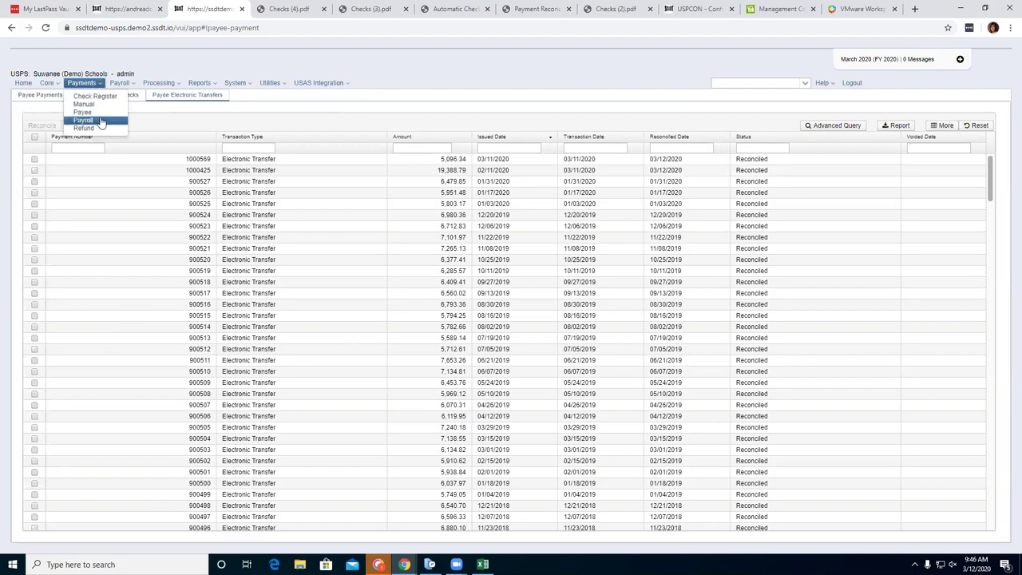
pyautogui.click(83, 120)
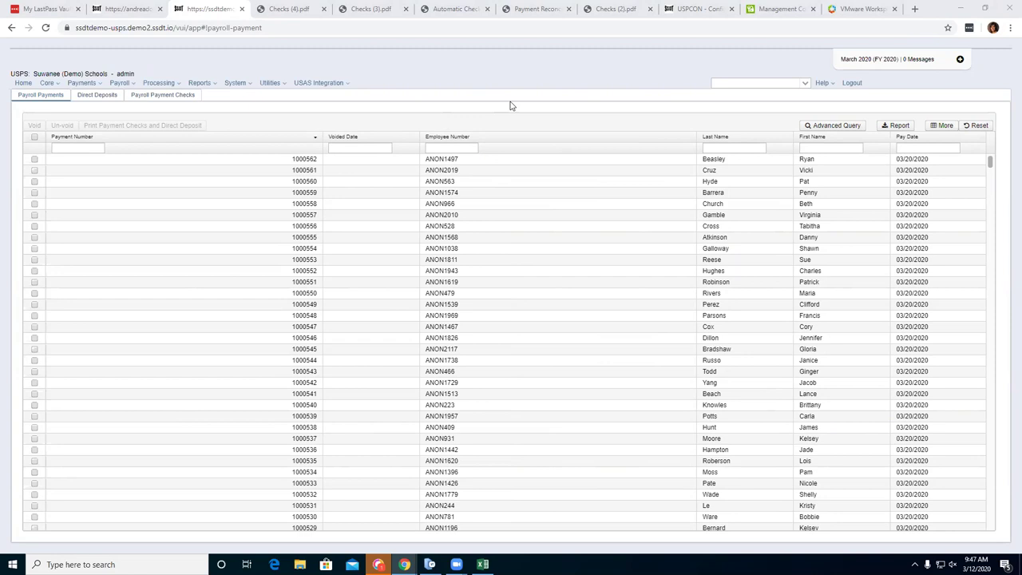
pyautogui.scroll(-5, 546, 266)
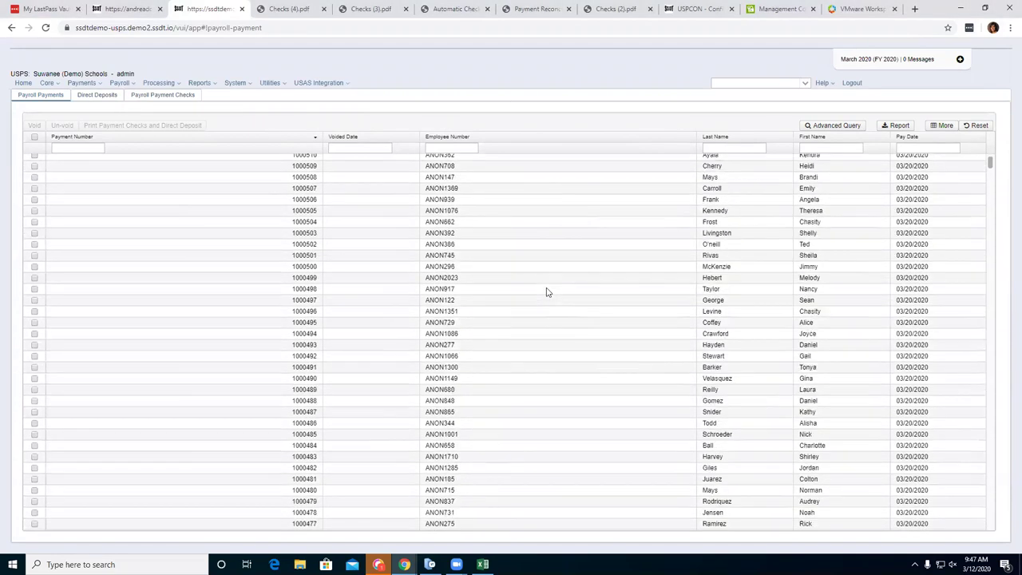
pyautogui.scroll(5, 547, 267)
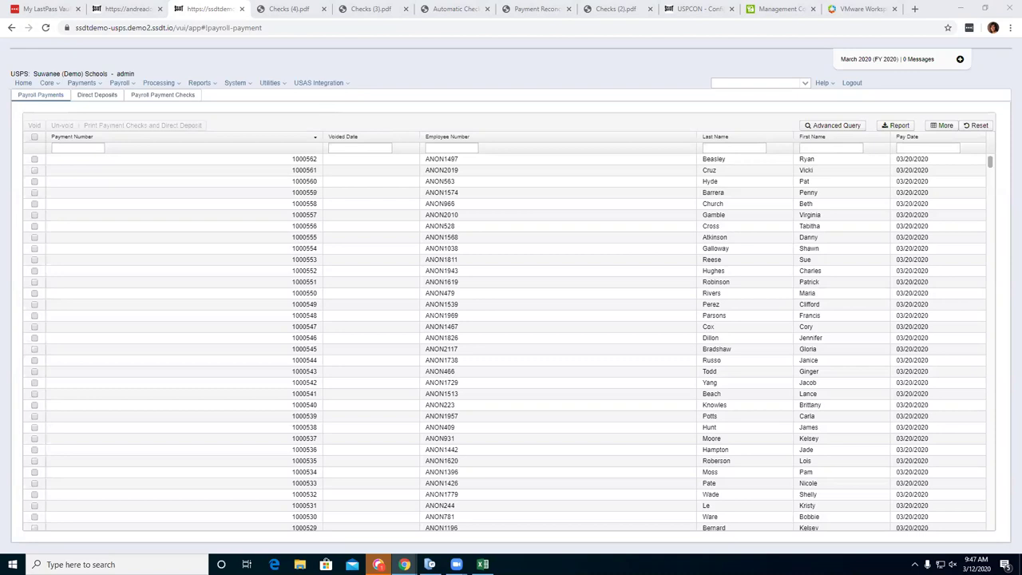
# Step: Select payroll payment 1000562, back out of voiding it, and open its print options
pyautogui.click(34, 160)
pyautogui.click(34, 125)
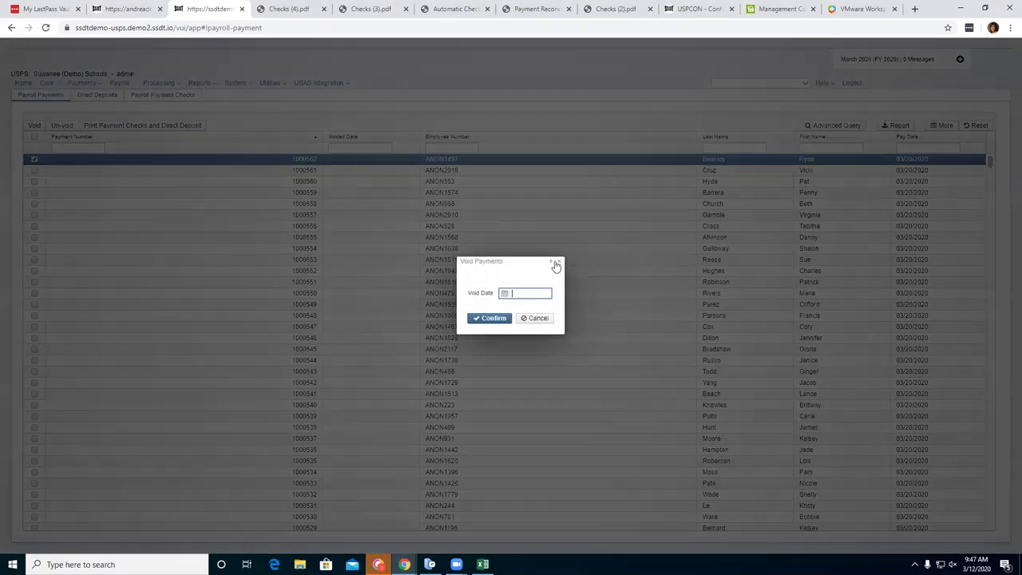
pyautogui.click(560, 261)
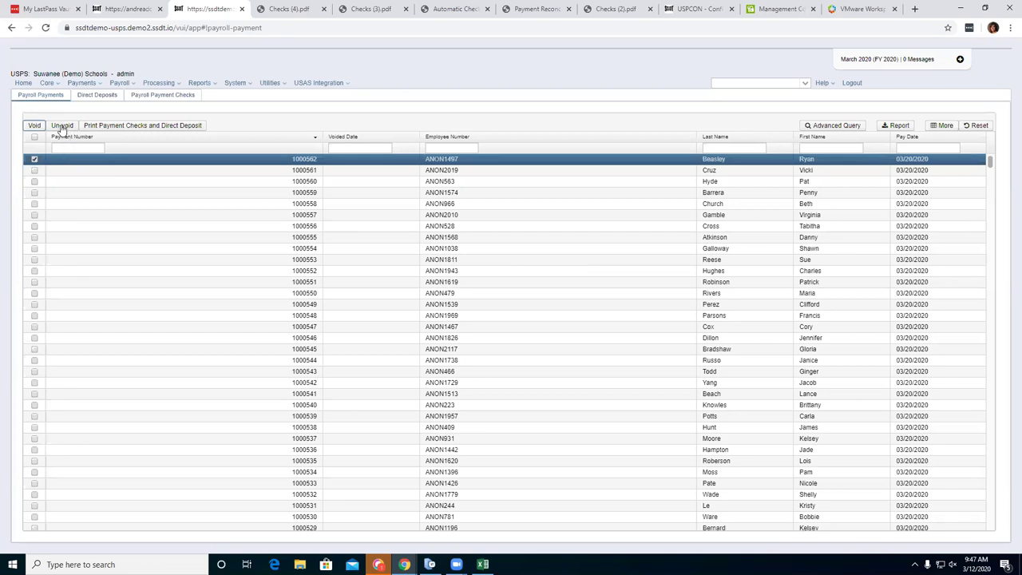
pyautogui.click(115, 126)
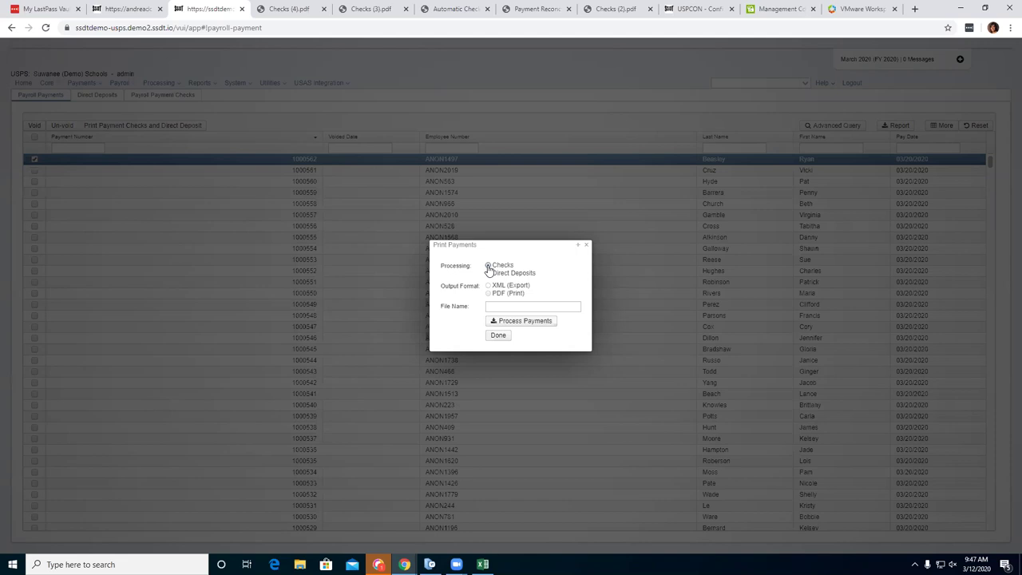
# Step: Print payment 1000562's direct deposit notice to PDF and review the downloaded file
pyautogui.click(488, 272)
pyautogui.click(488, 266)
pyautogui.click(489, 293)
pyautogui.click(488, 273)
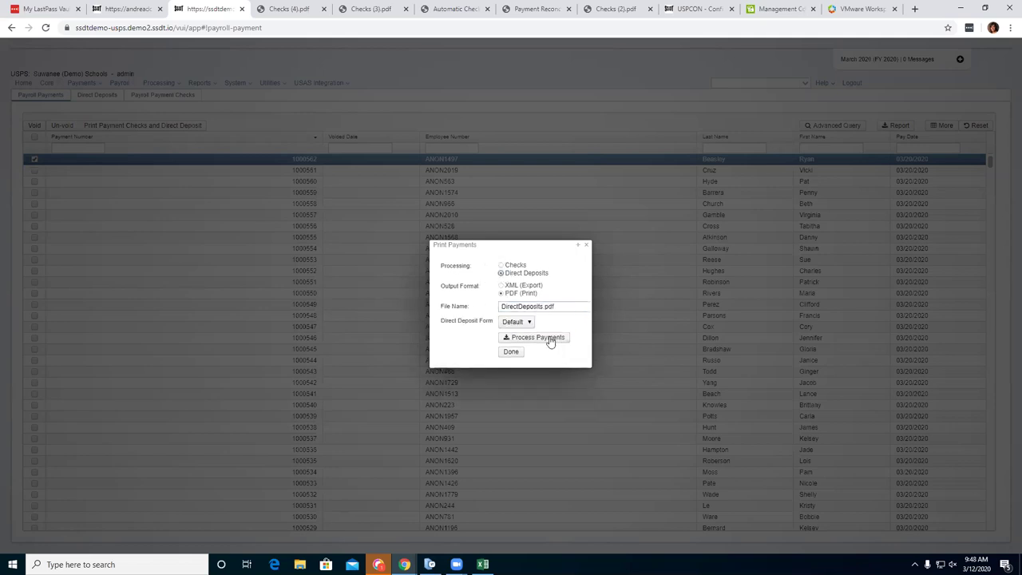
pyautogui.click(525, 338)
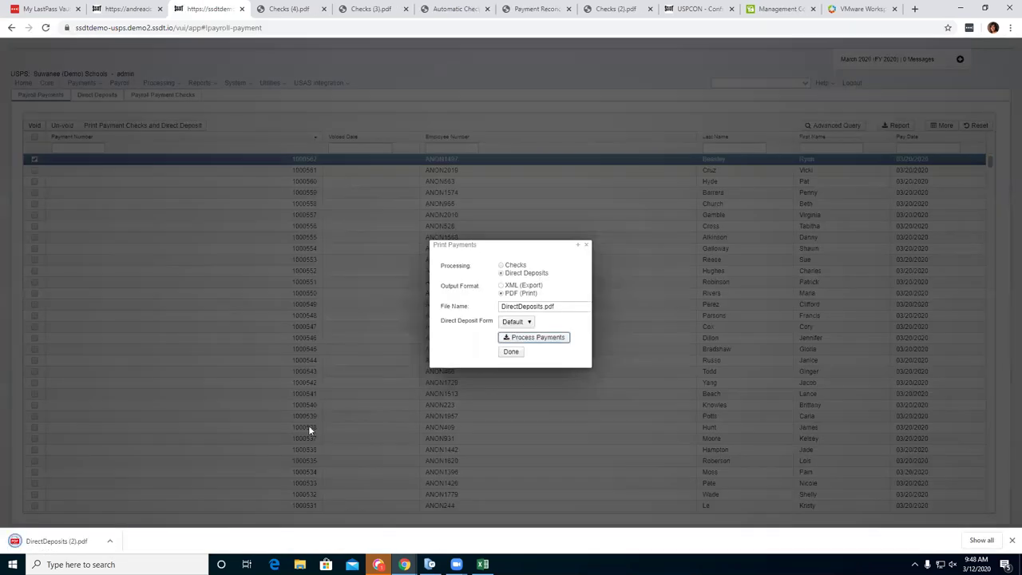
pyautogui.click(48, 541)
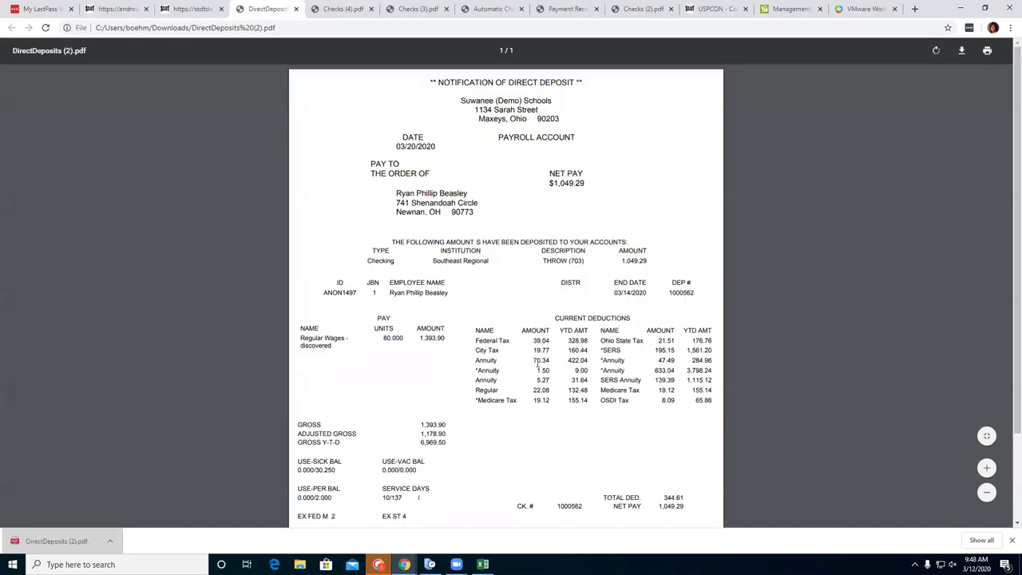
pyautogui.scroll(-1, 537, 361)
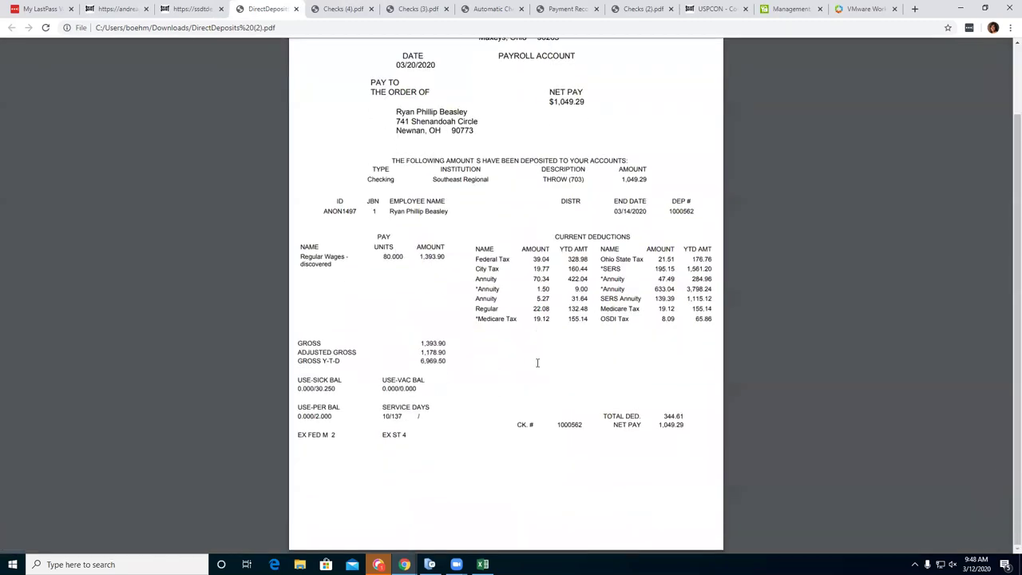
pyautogui.scroll(1, 540, 363)
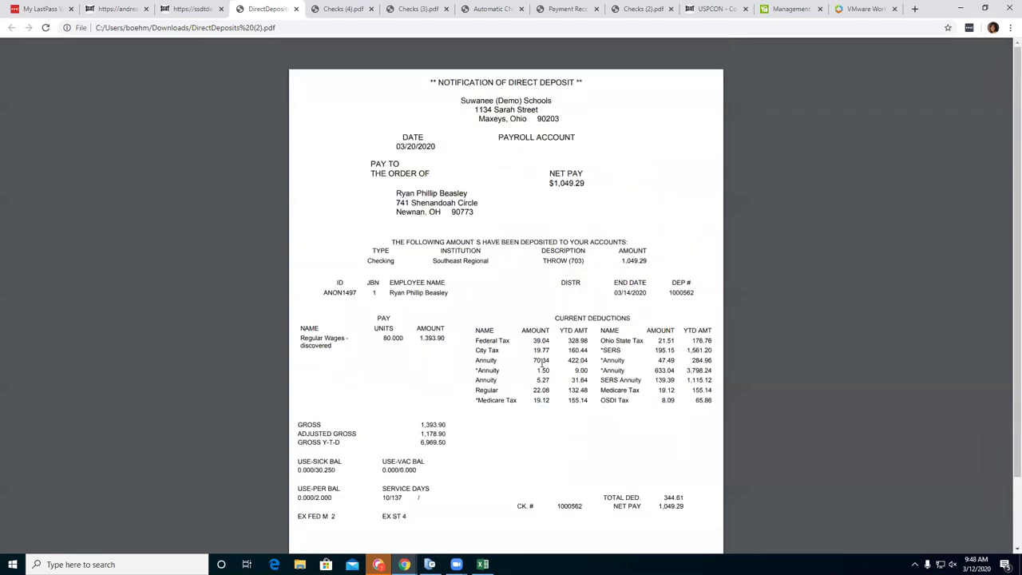
pyautogui.click(181, 6)
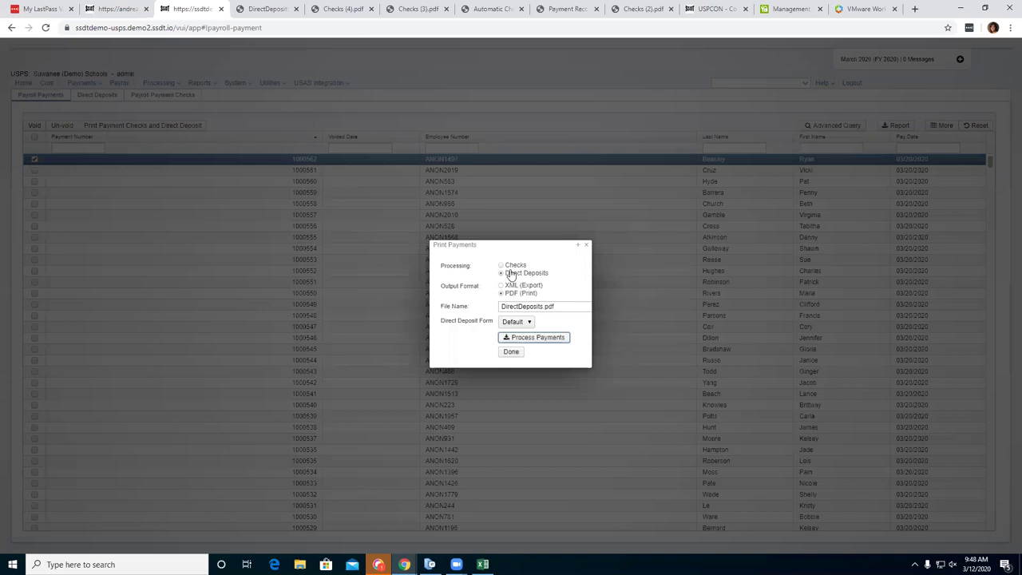
# Step: Print the checks to Checks (5).pdf, review the blank PDF, and close the print settings
pyautogui.click(501, 267)
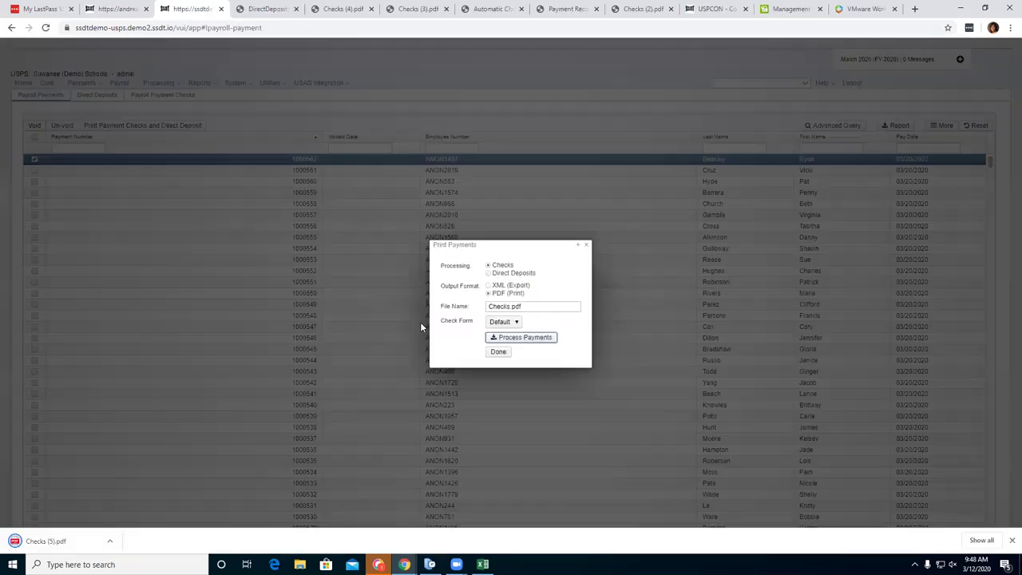
pyautogui.click(40, 546)
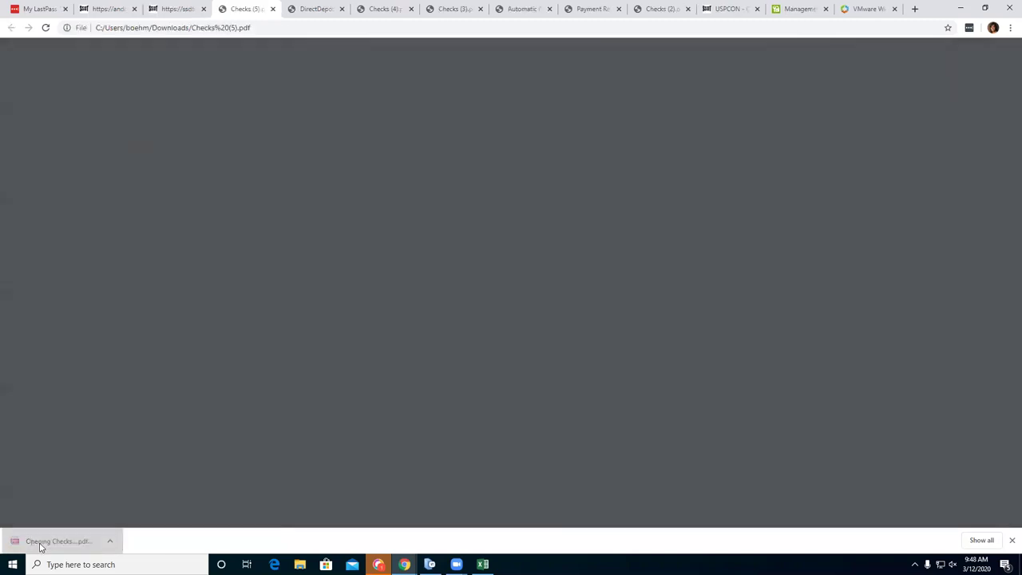
pyautogui.click(272, 9)
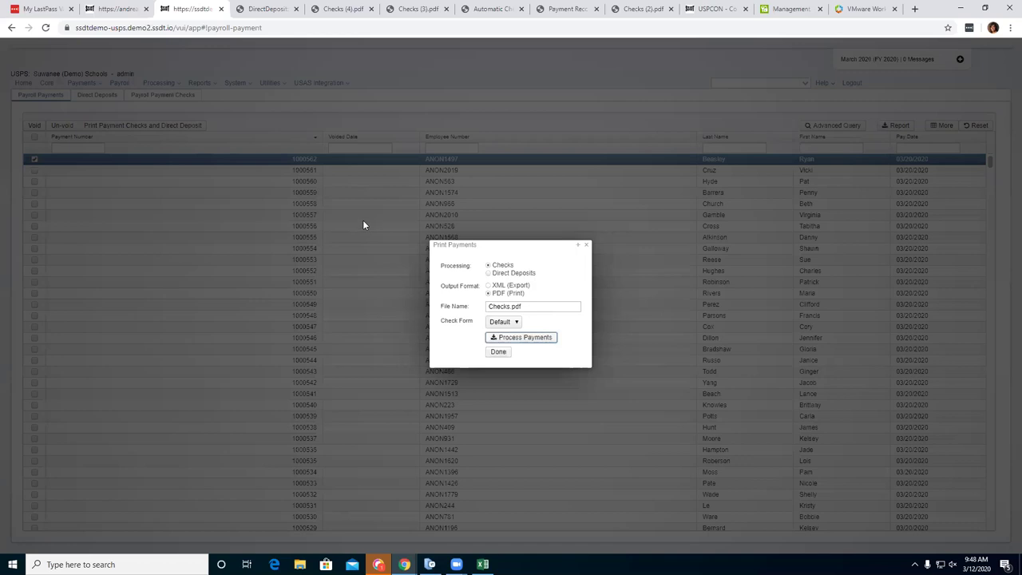
pyautogui.click(498, 354)
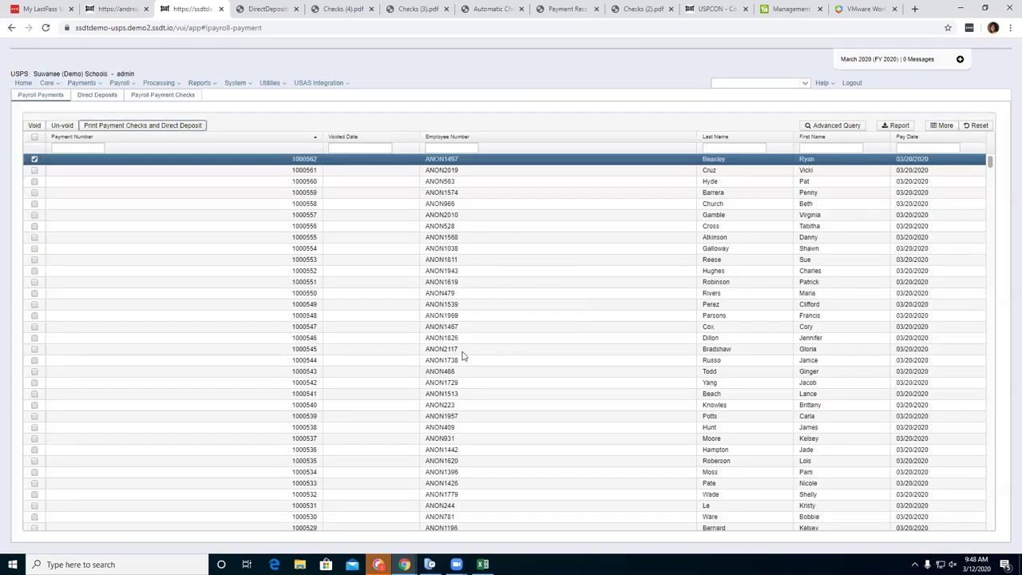
# Step: Reissue direct deposit 1000471 (1,156.54) as a check from 1 - Default Bank Account, dated 03/12/2020
pyautogui.click(34, 160)
pyautogui.click(83, 97)
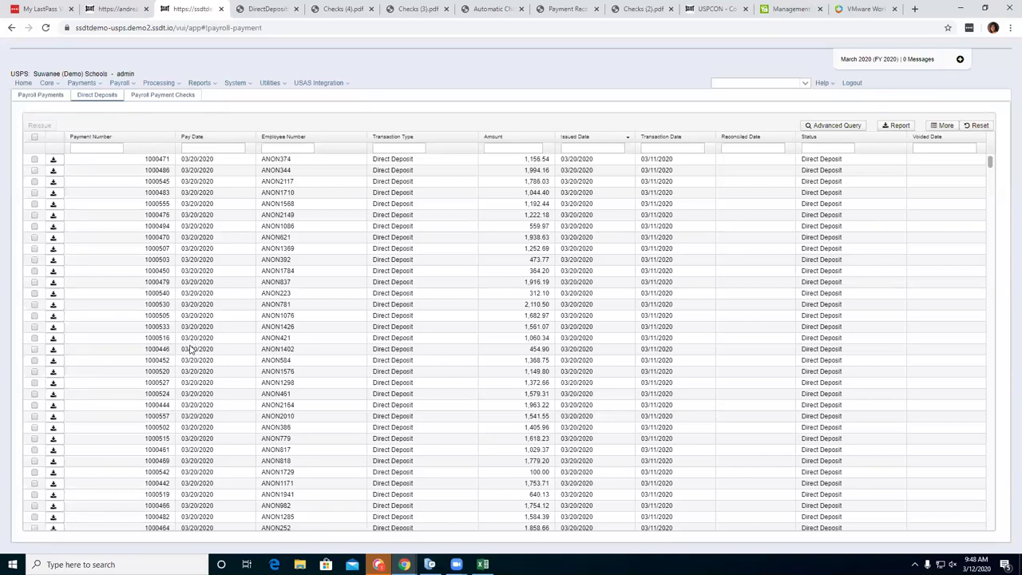
pyautogui.click(34, 160)
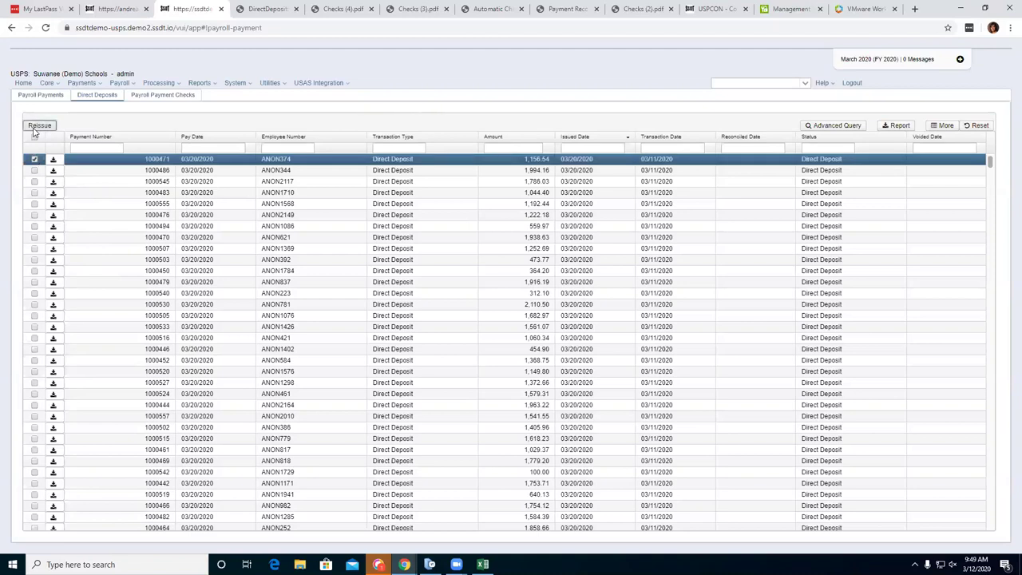
pyautogui.click(34, 128)
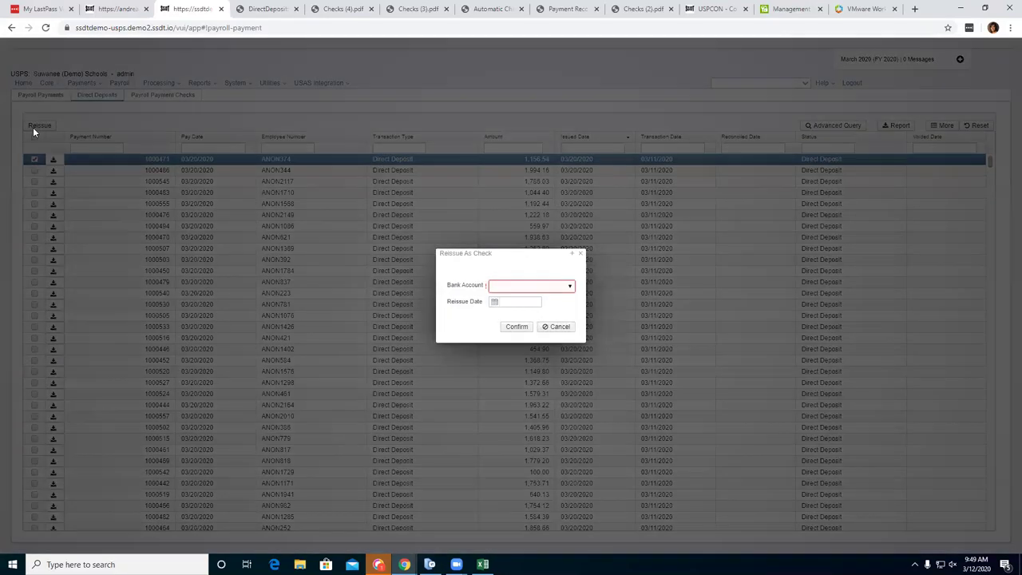
pyautogui.click(563, 290)
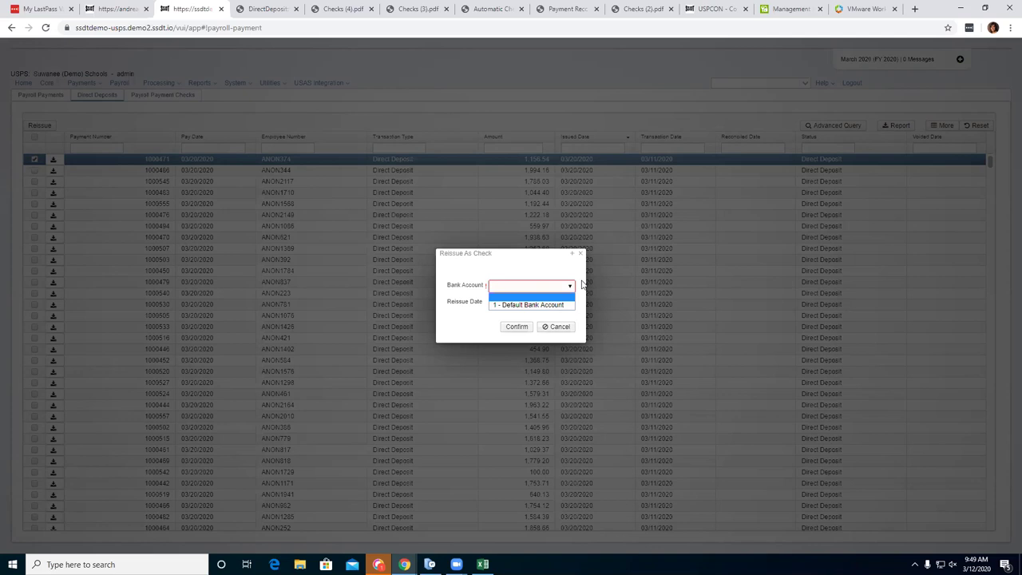
pyautogui.click(568, 288)
pyautogui.click(568, 288)
pyautogui.click(550, 306)
pyautogui.click(529, 302)
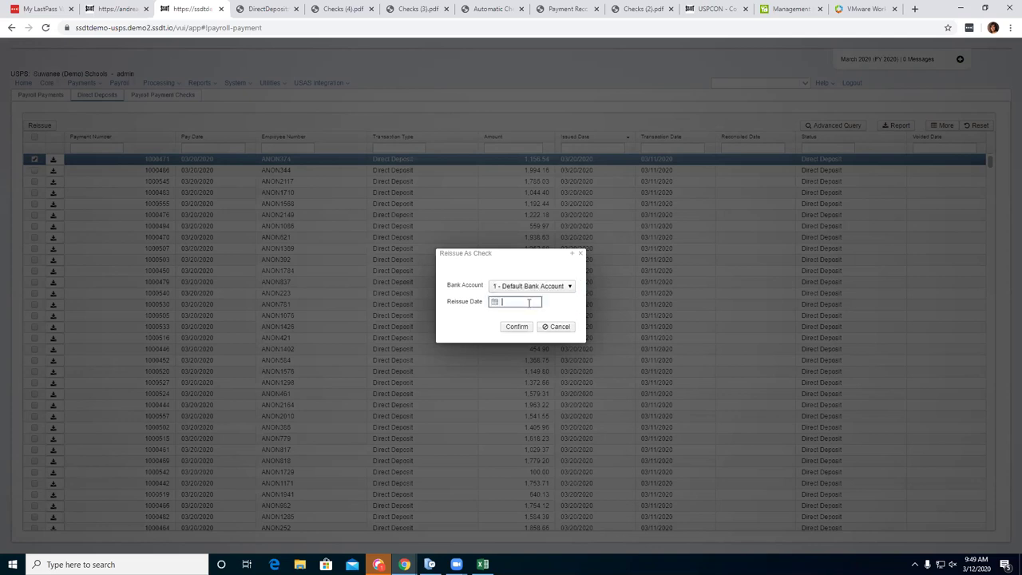
pyautogui.write('0')
pyautogui.click(514, 327)
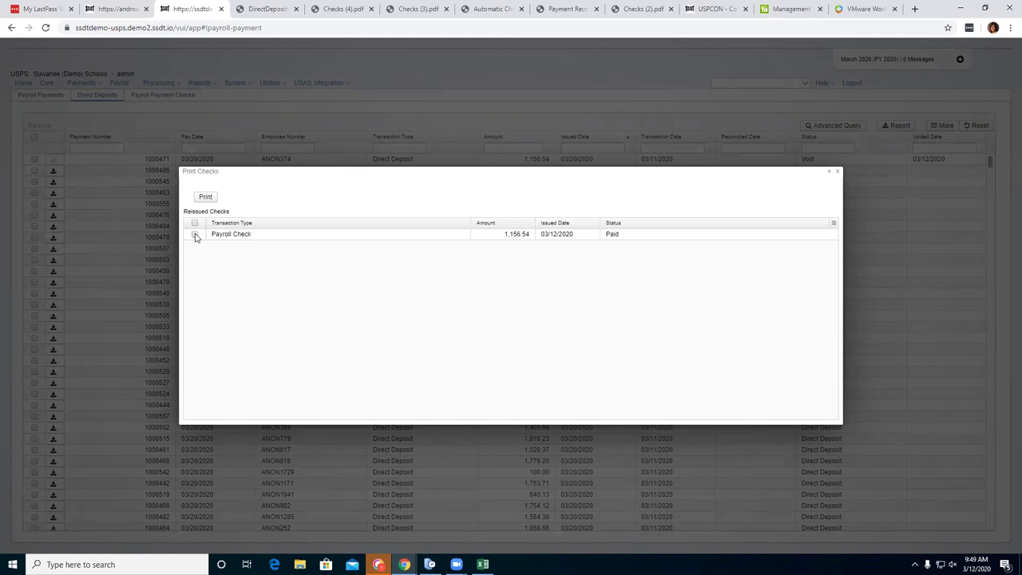
# Step: Print reissued check 900434 for 1,156.54 to Checks (6).pdf and review it
pyautogui.click(195, 234)
pyautogui.click(207, 198)
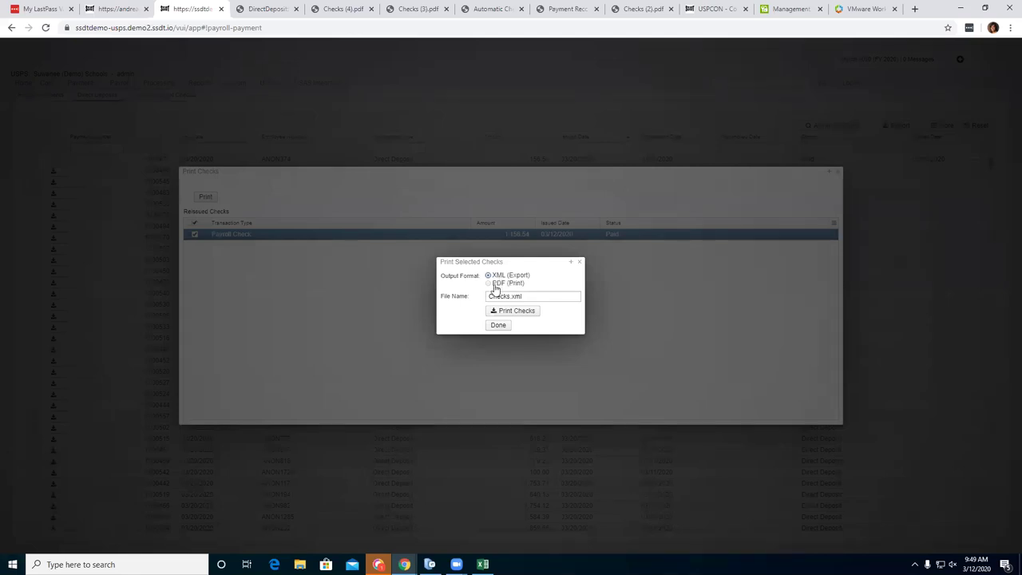
pyautogui.click(487, 284)
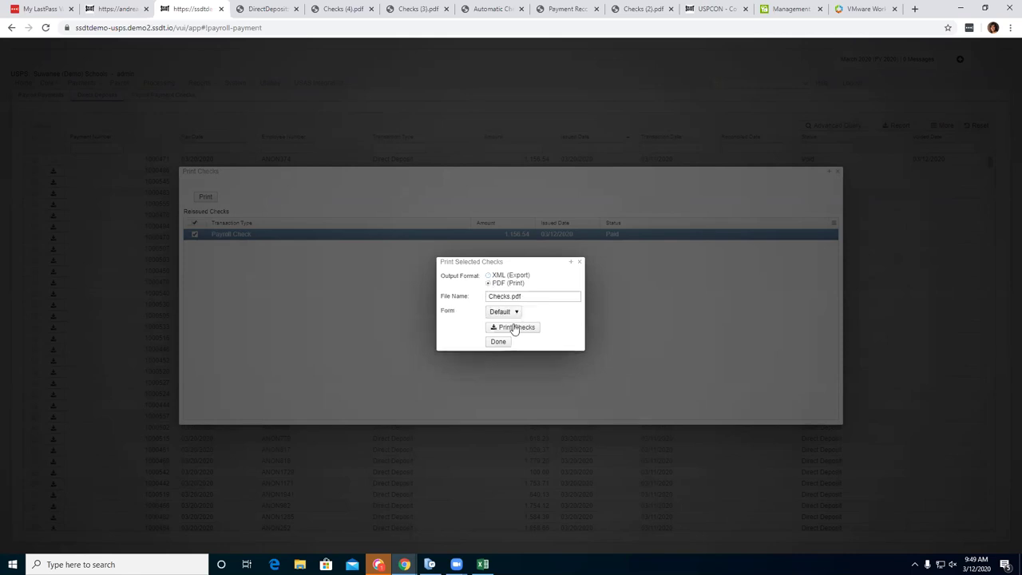
pyautogui.click(514, 328)
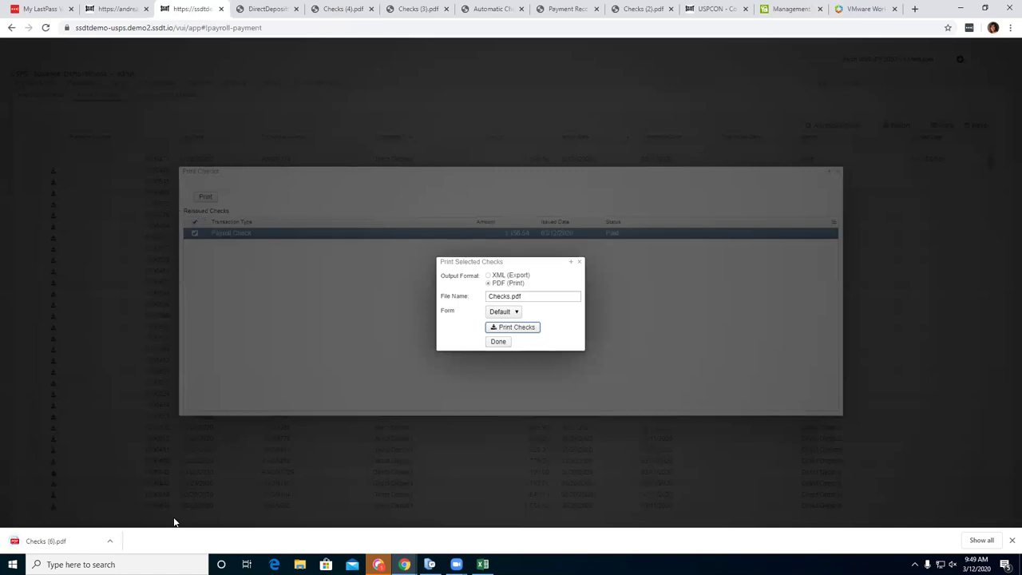
pyautogui.click(48, 541)
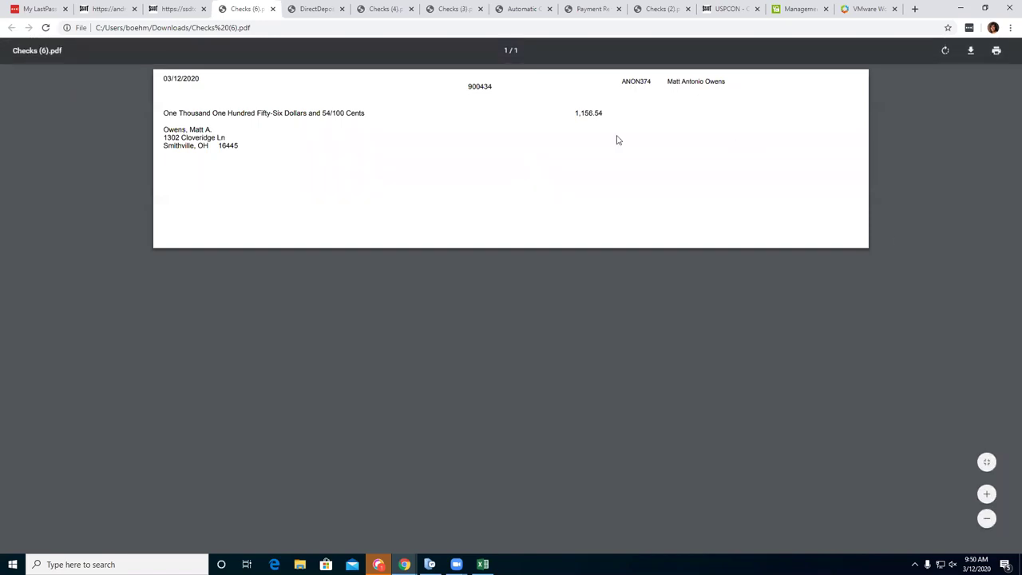
pyautogui.click(174, 8)
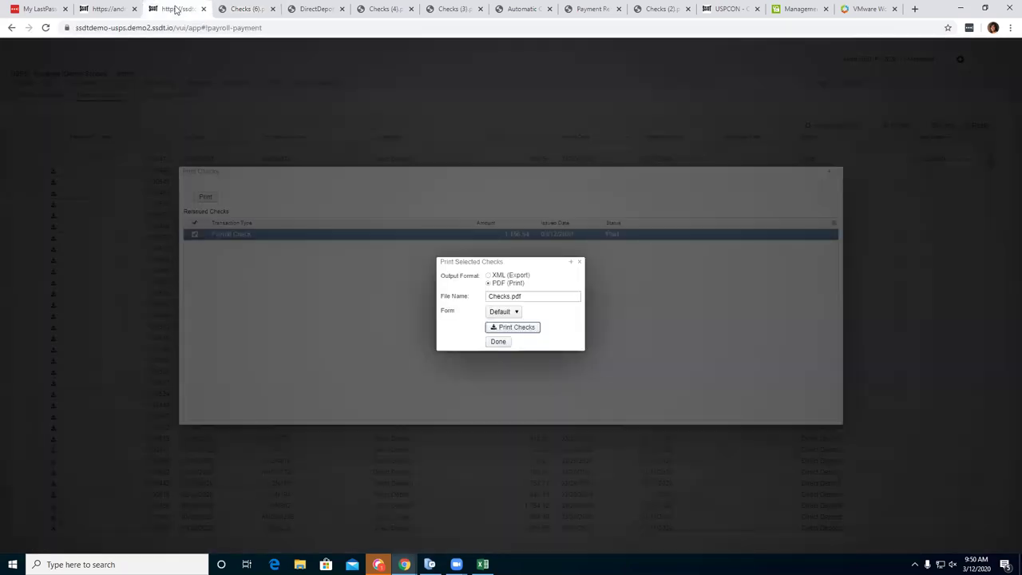
pyautogui.click(503, 343)
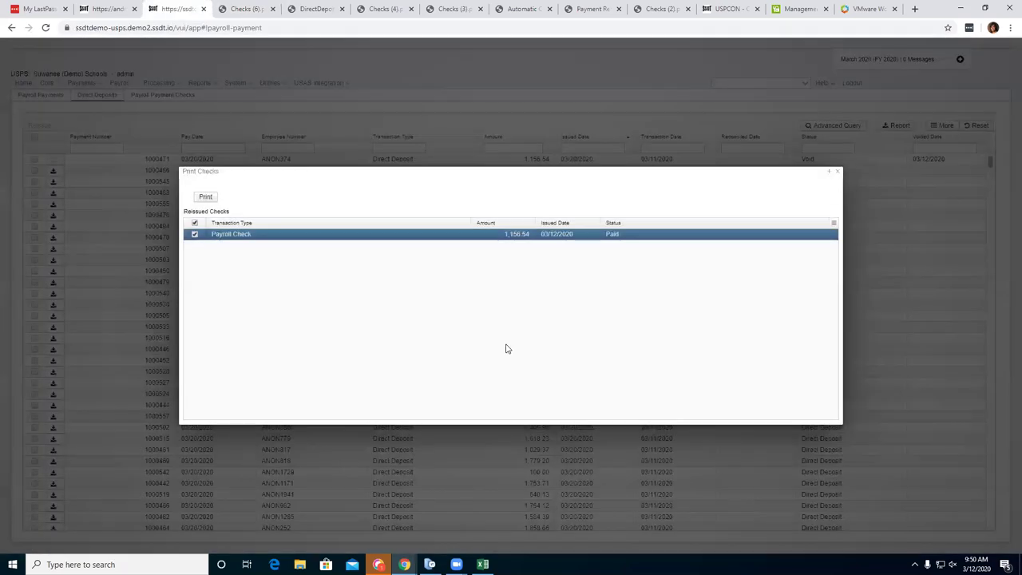
# Step: Close Print Checks and open Generate ACH File for direct deposit 1000486 on the Direct Deposits list
pyautogui.click(836, 172)
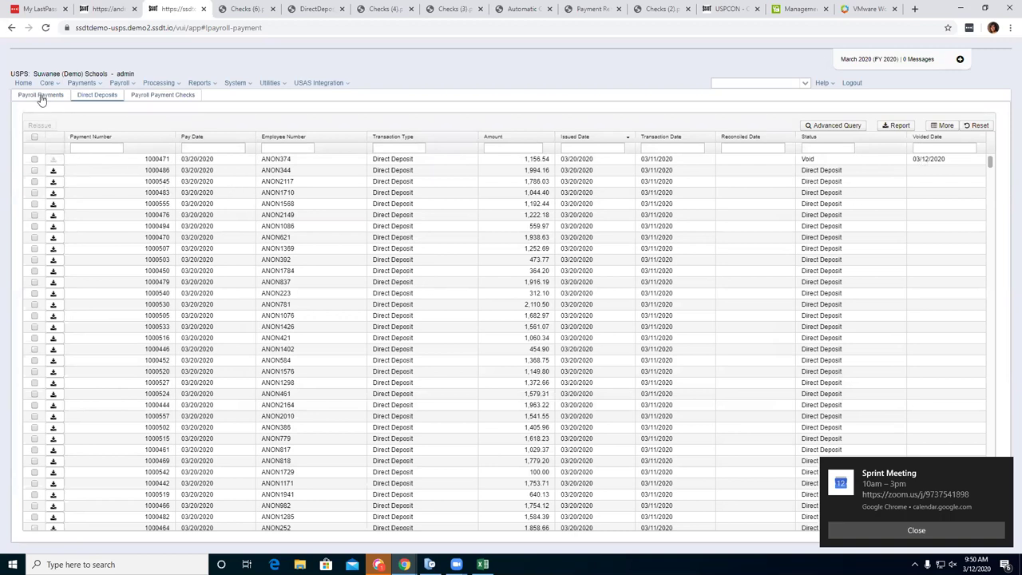
pyautogui.click(165, 95)
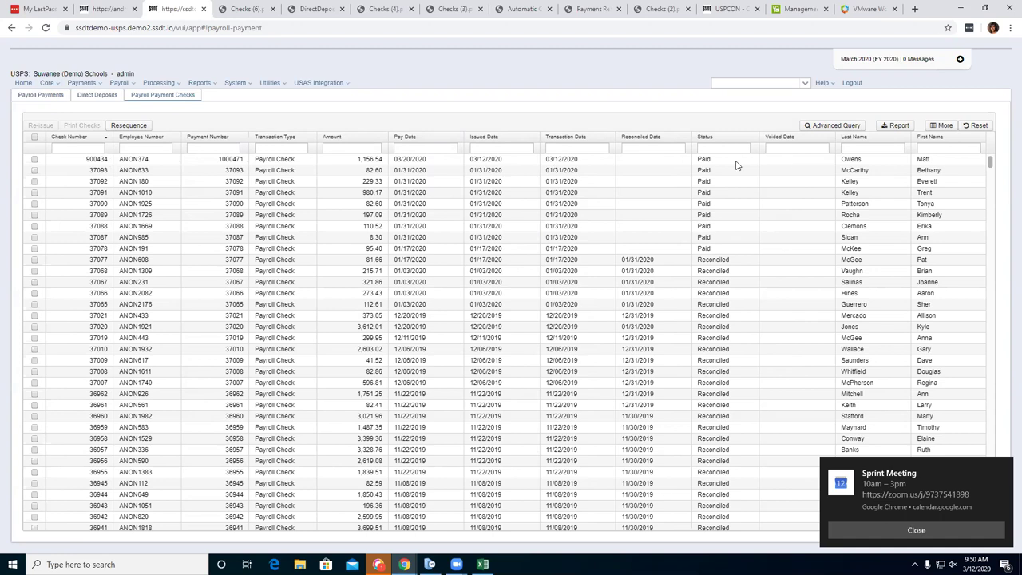
pyautogui.click(89, 97)
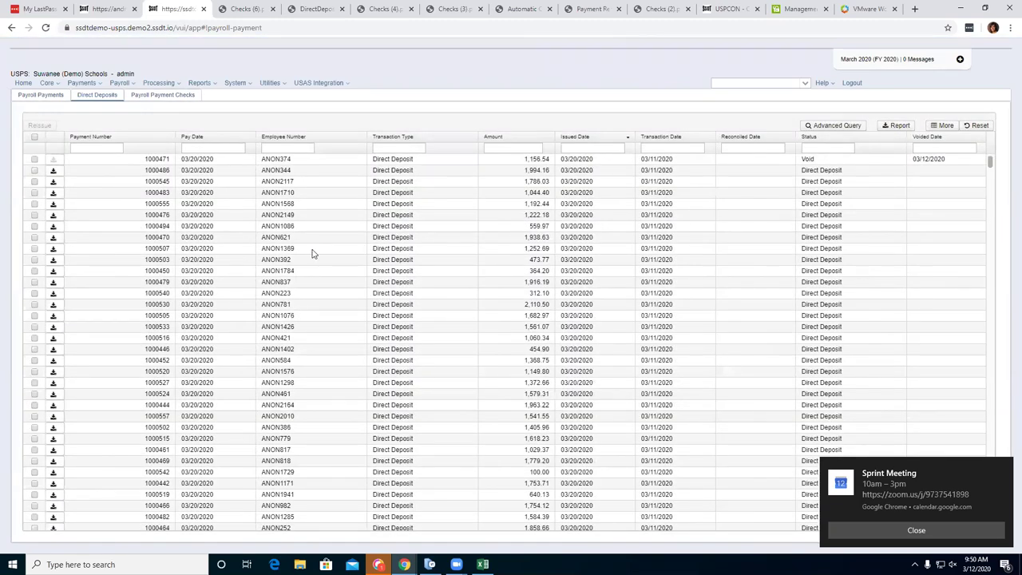
pyautogui.click(53, 172)
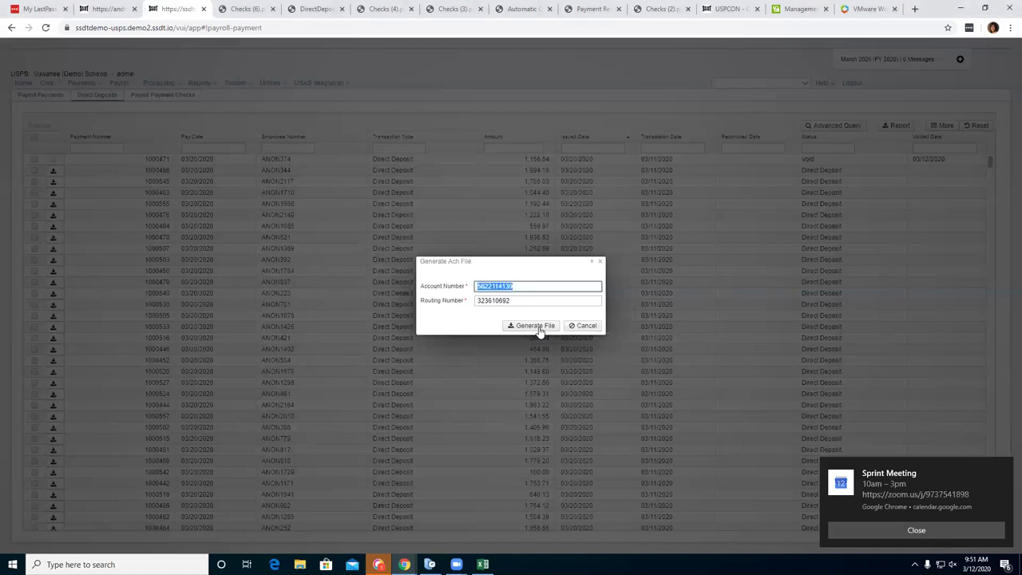
# Step: Generate ACH_1000486_ReSubmission, review the .txt in Notepad, then cancel the Generate ACH File dialog
pyautogui.click(539, 327)
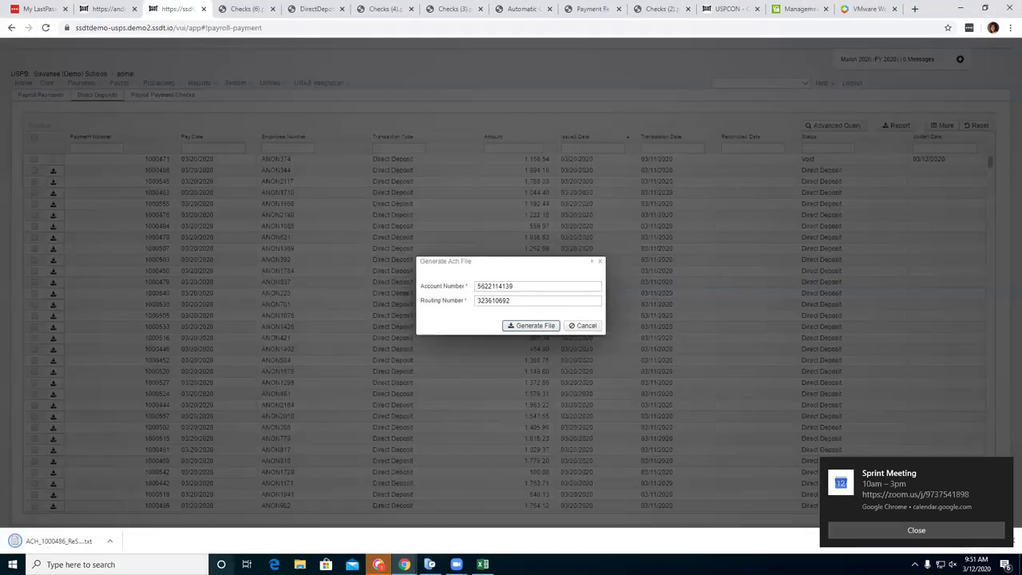
pyautogui.click(68, 543)
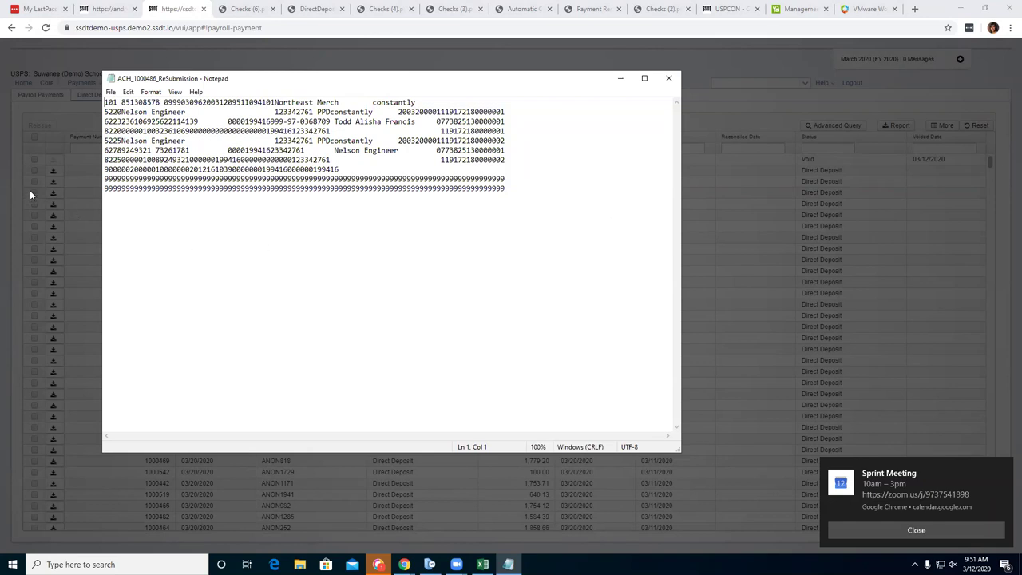
pyautogui.click(668, 79)
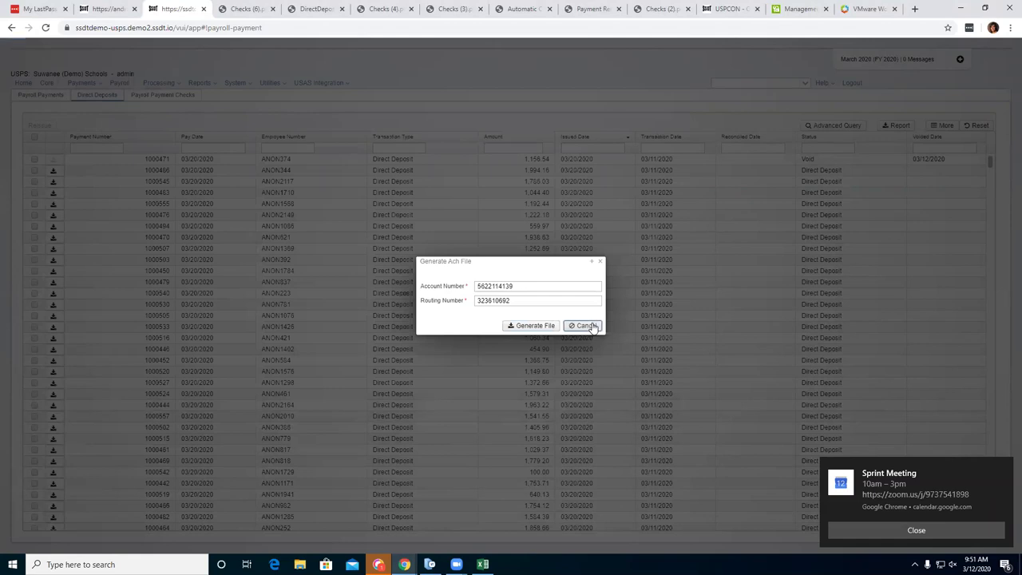
pyautogui.click(591, 326)
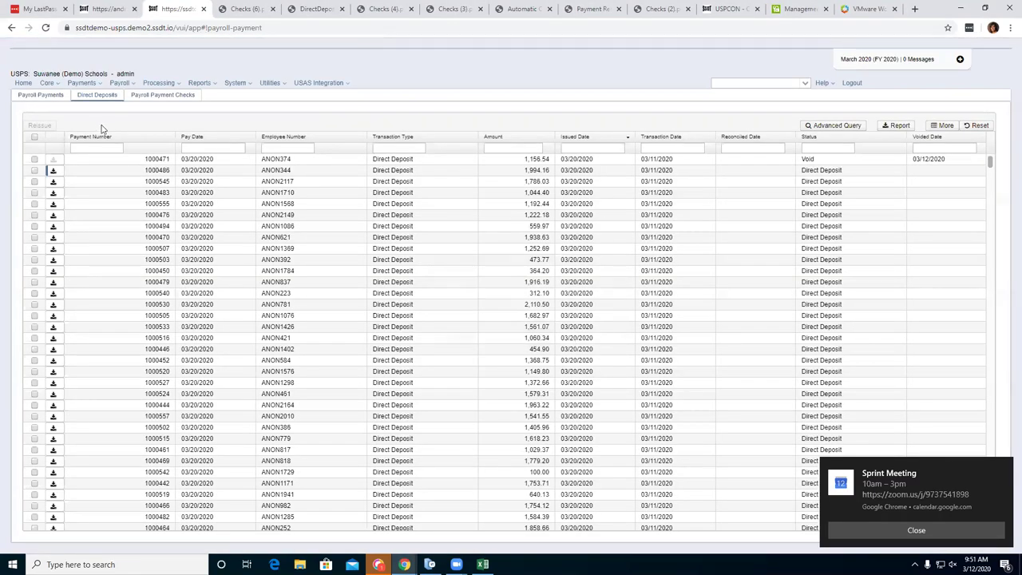
# Step: On Payroll Payment Checks, preview Re-issue and Print Checks for check 900434, cancelling both
pyautogui.click(156, 96)
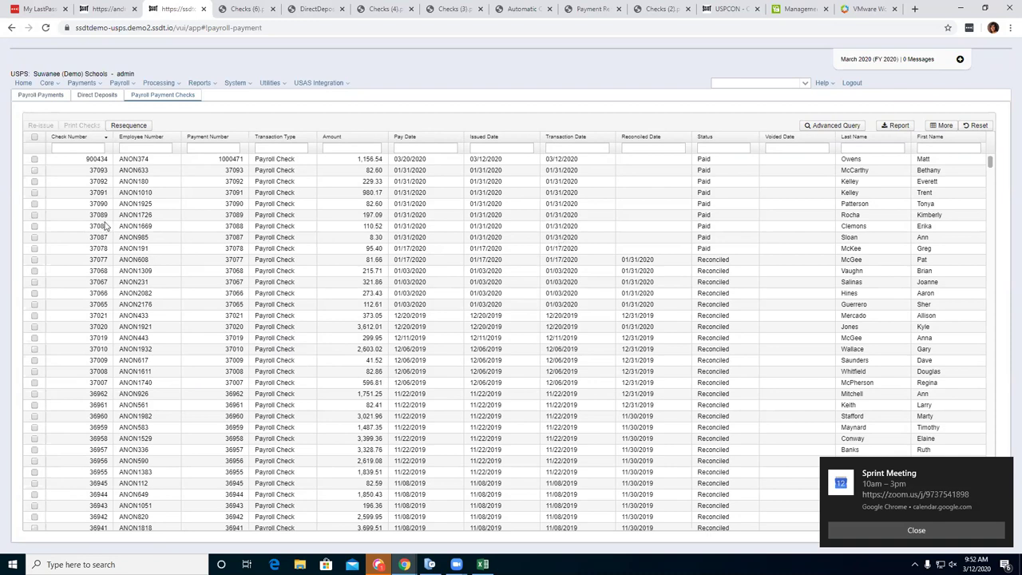
pyautogui.click(34, 161)
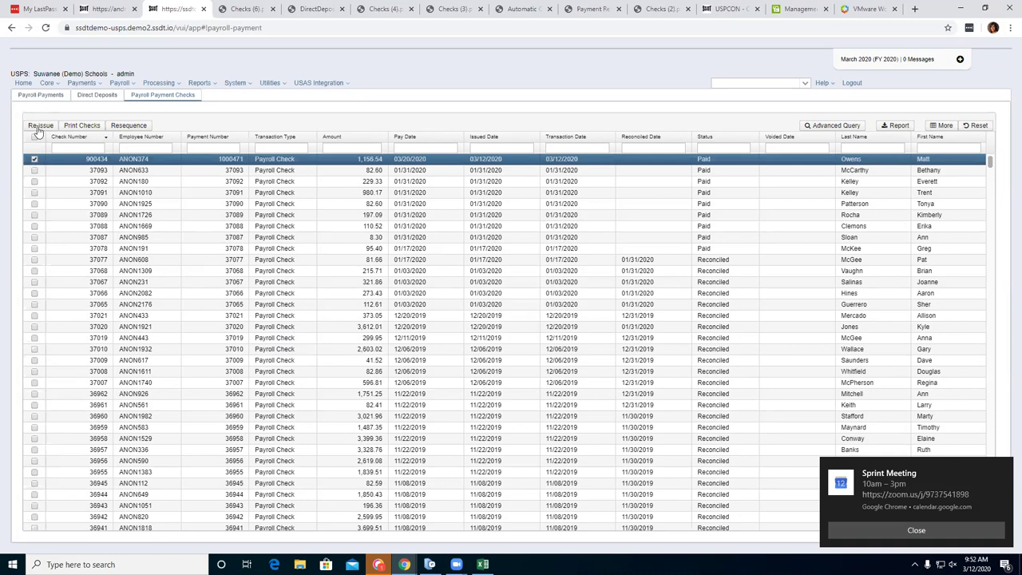
pyautogui.click(40, 126)
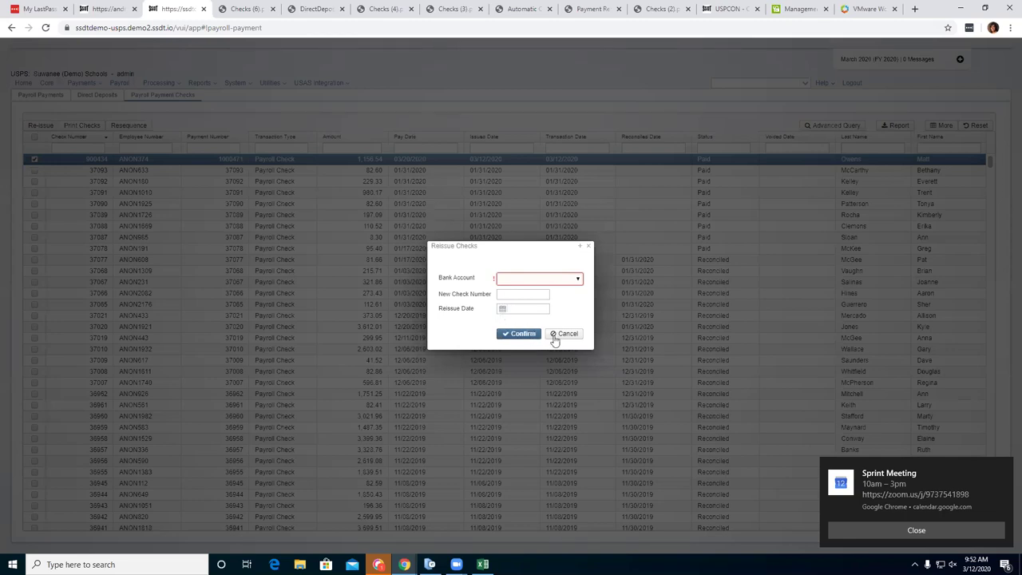
pyautogui.click(567, 334)
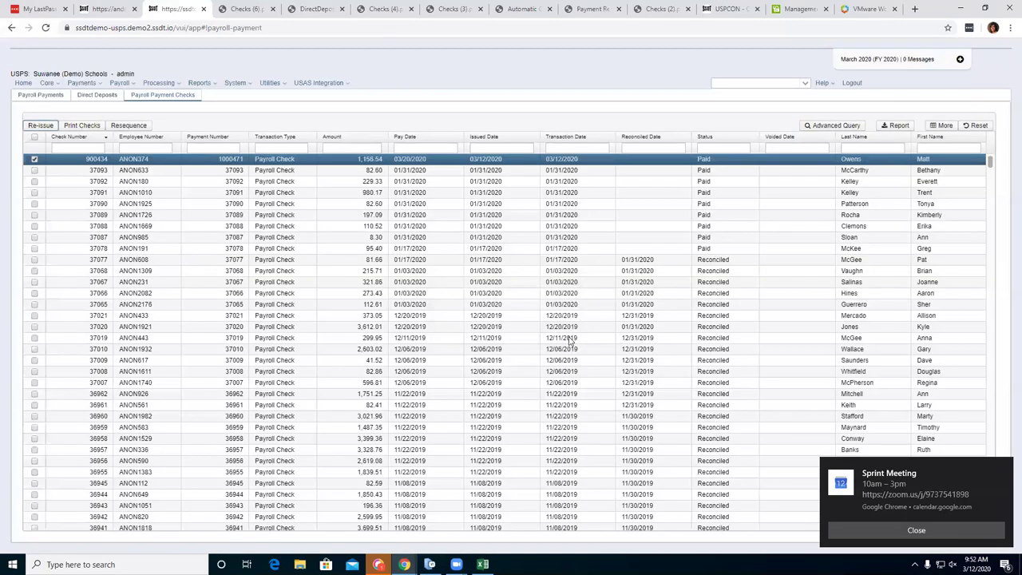
pyautogui.click(88, 126)
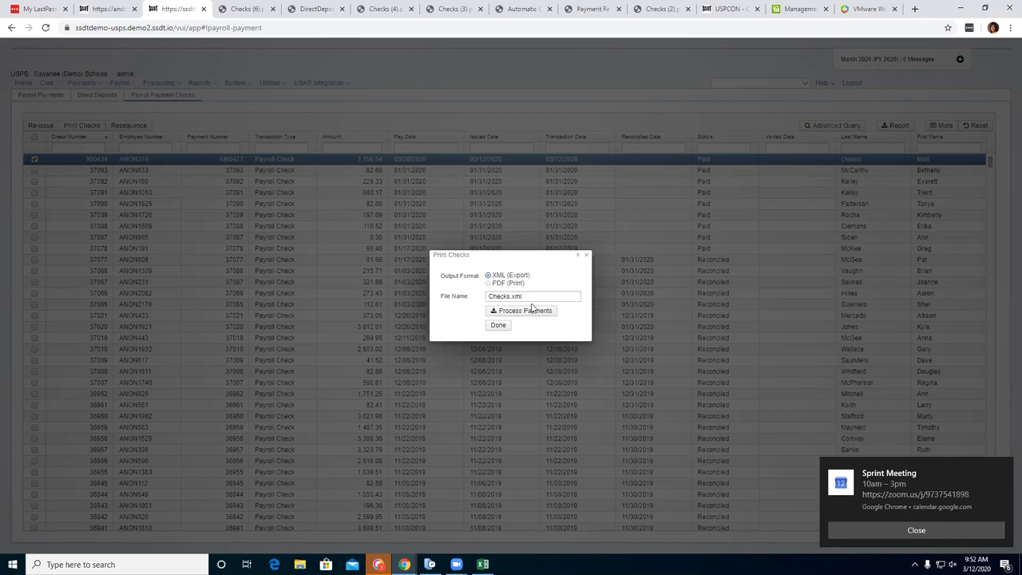
pyautogui.click(585, 256)
pyautogui.click(886, 531)
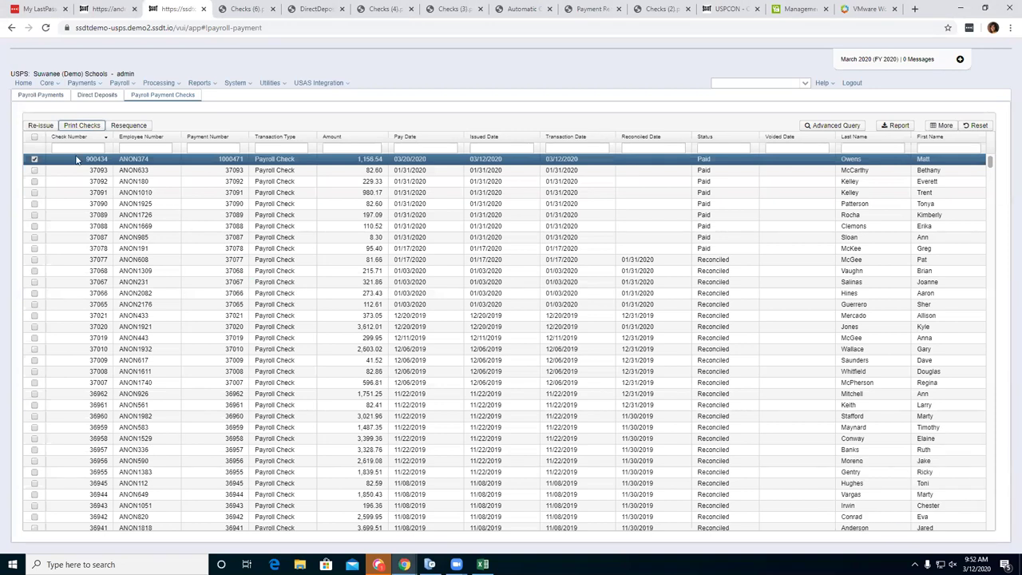
pyautogui.click(34, 159)
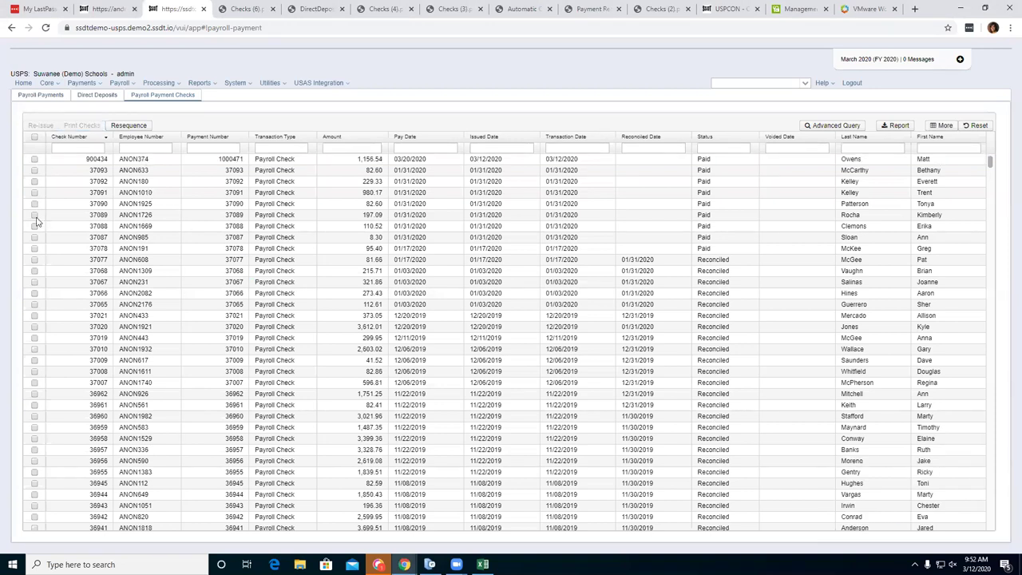
# Step: Select checks 37089 through 37077 and preview Resequence, cancelling without posting
pyautogui.click(34, 216)
pyautogui.click(35, 227)
pyautogui.click(34, 237)
pyautogui.click(34, 248)
pyautogui.click(35, 259)
pyautogui.click(128, 125)
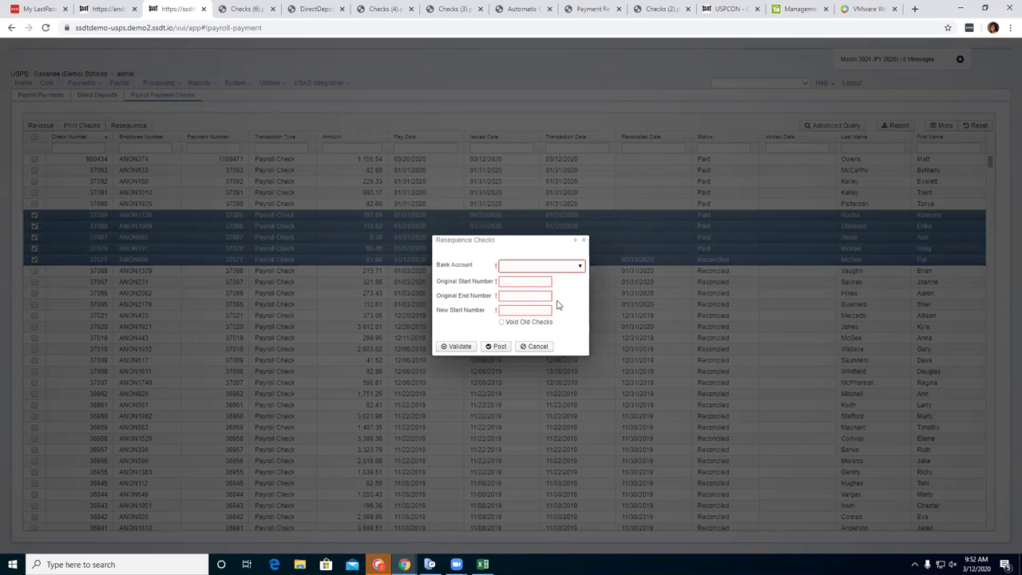
pyautogui.click(533, 346)
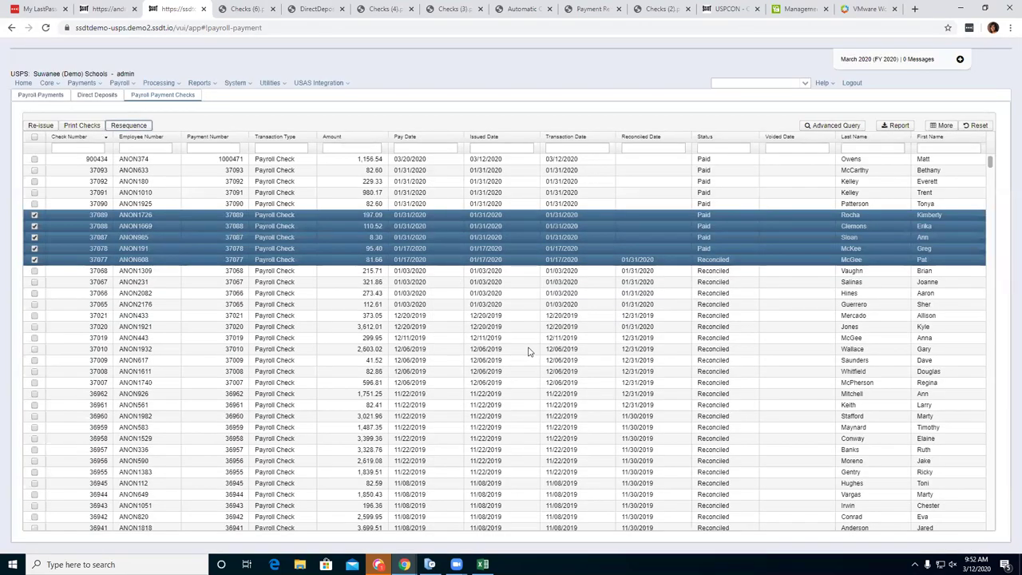
# Step: Toggle the select-all checkbox on and off, then bring up the Payments menu
pyautogui.click(34, 137)
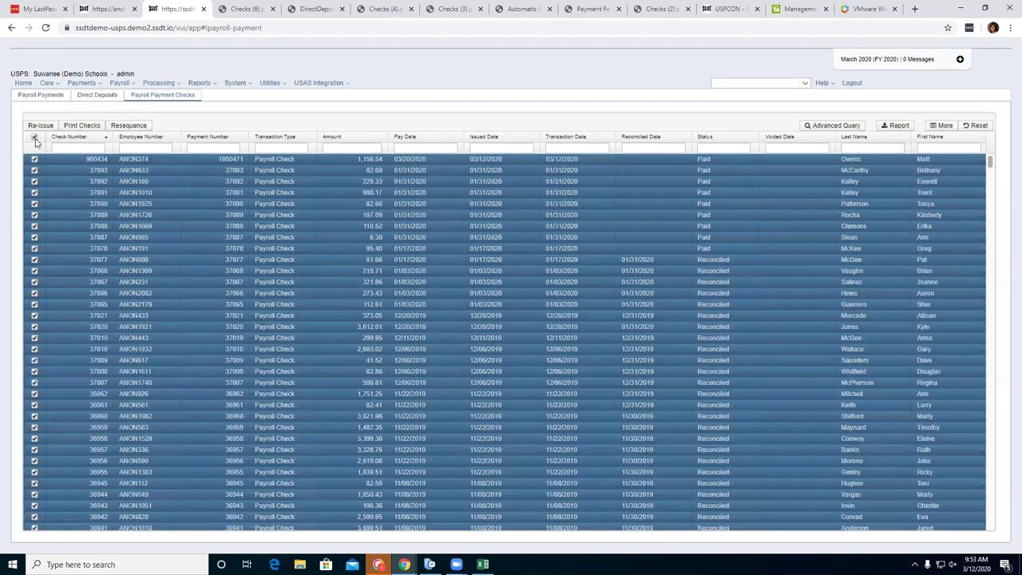
pyautogui.click(35, 137)
pyautogui.click(80, 84)
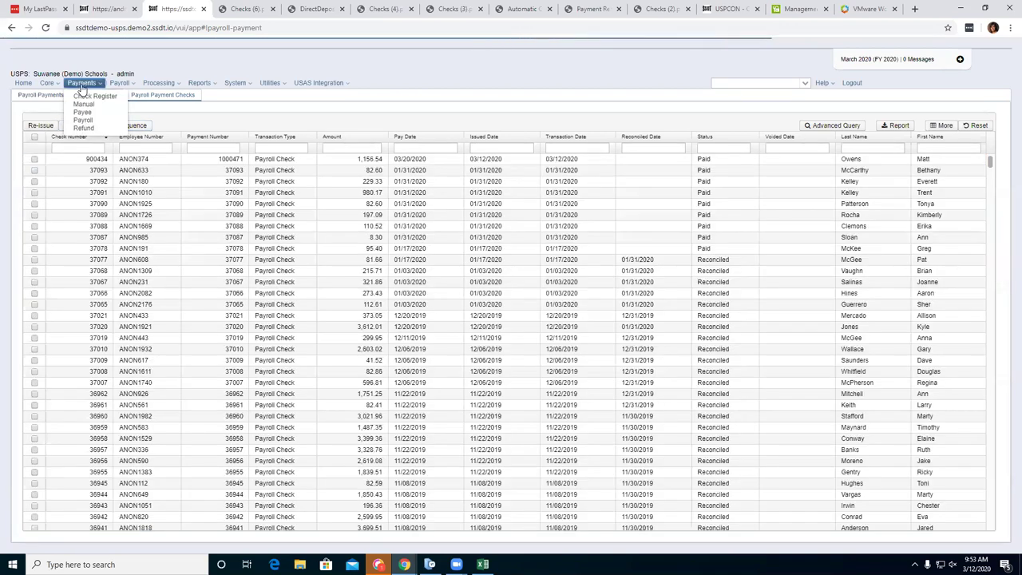
# Step: Open Refund Payments and preview voiding refund 1000571, cancelling without voiding
pyautogui.click(86, 123)
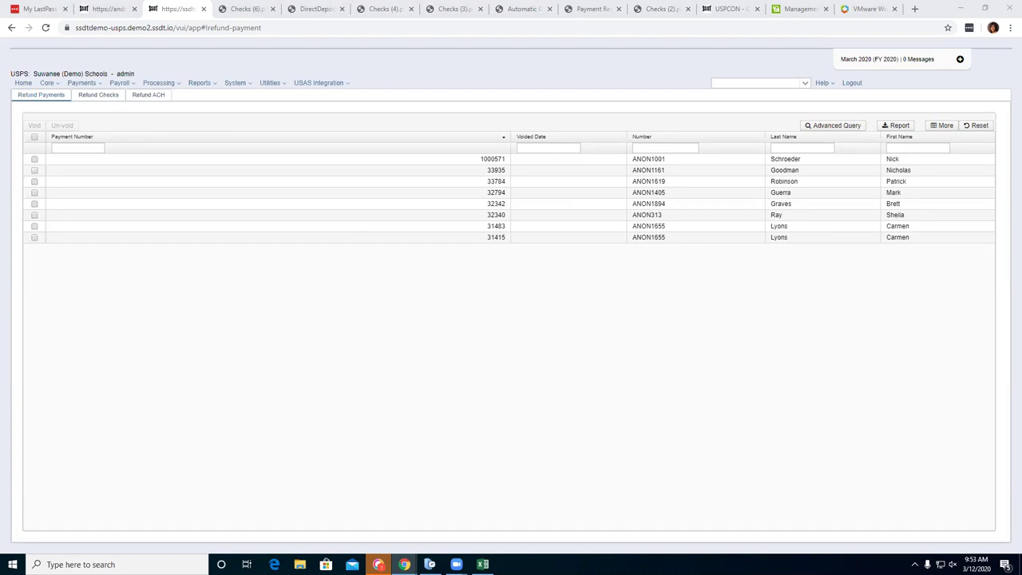
pyautogui.click(34, 160)
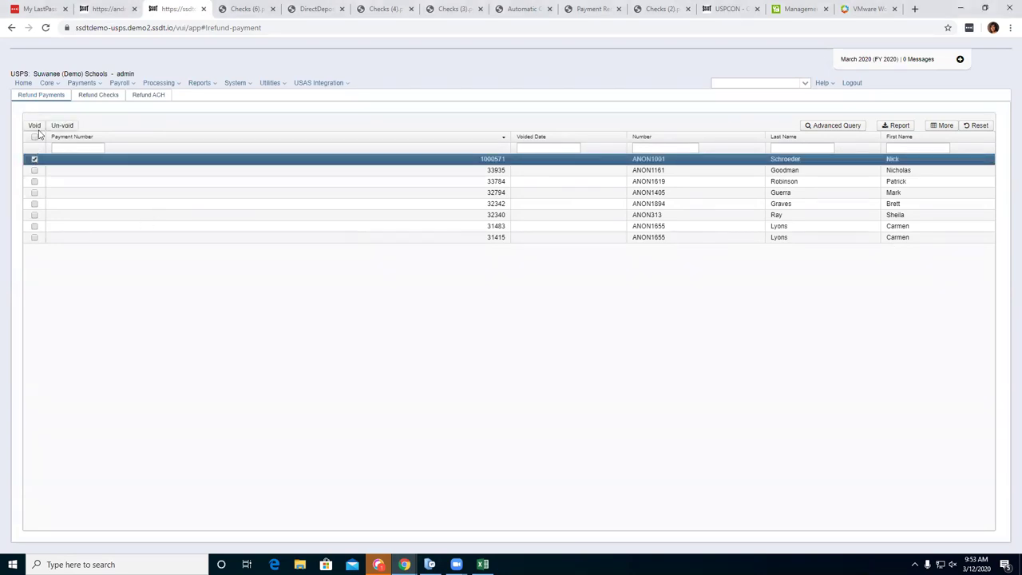
pyautogui.click(34, 125)
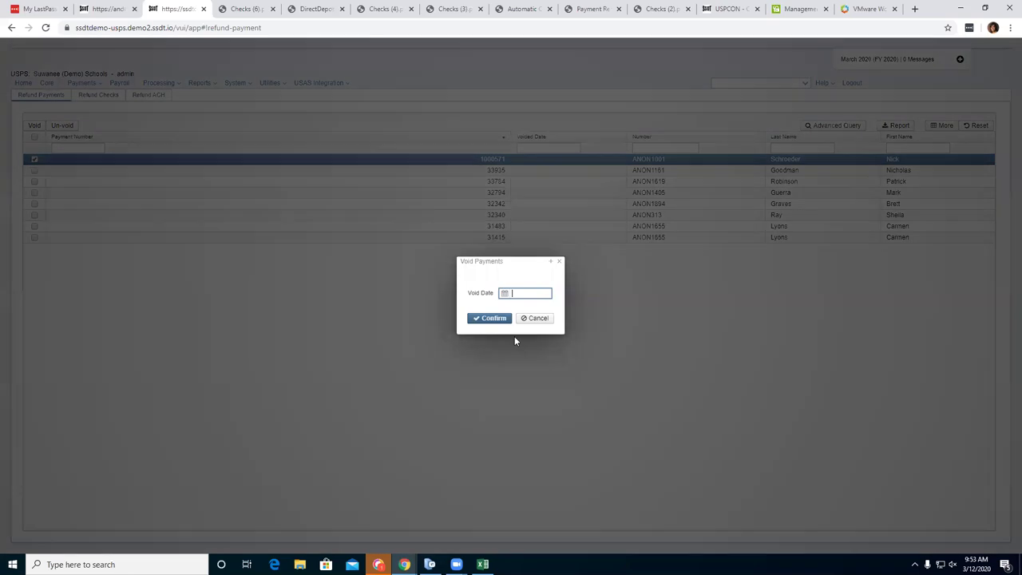
pyautogui.click(559, 262)
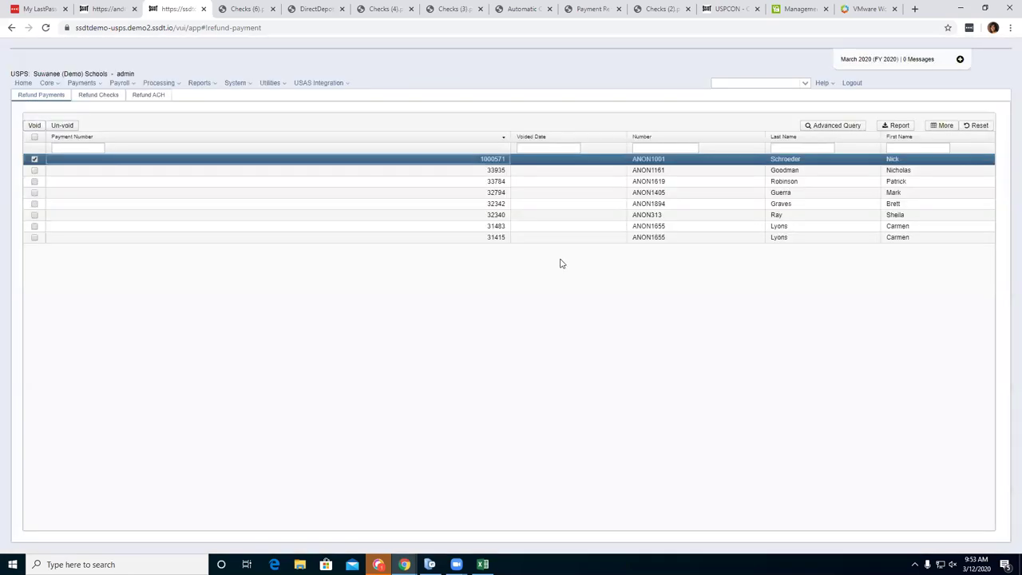
pyautogui.click(34, 161)
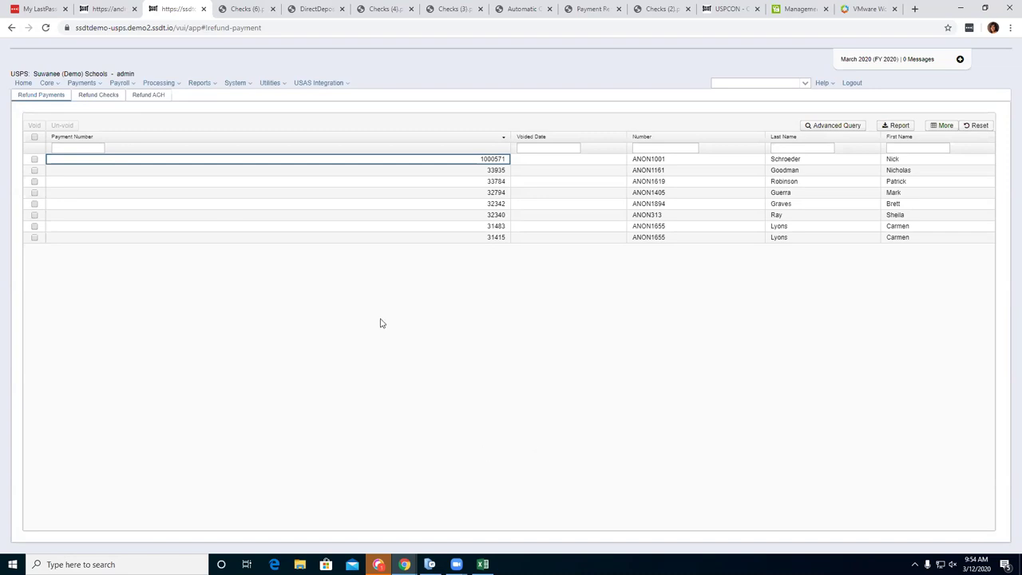
# Step: Open Core > Payroll Item, repeat on the other browser tab, then return to the Payroll Item list
pyautogui.click(47, 84)
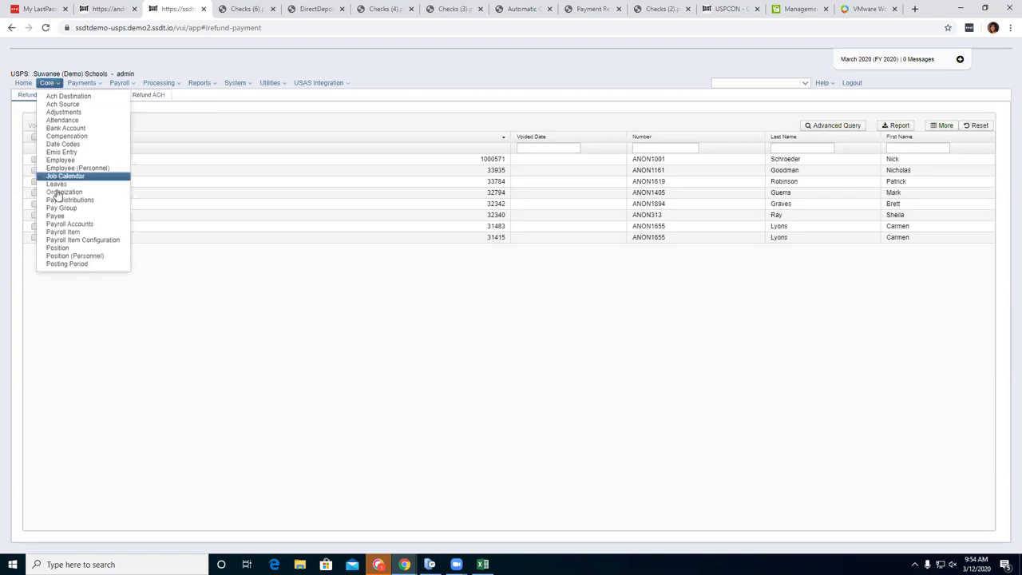
pyautogui.click(67, 233)
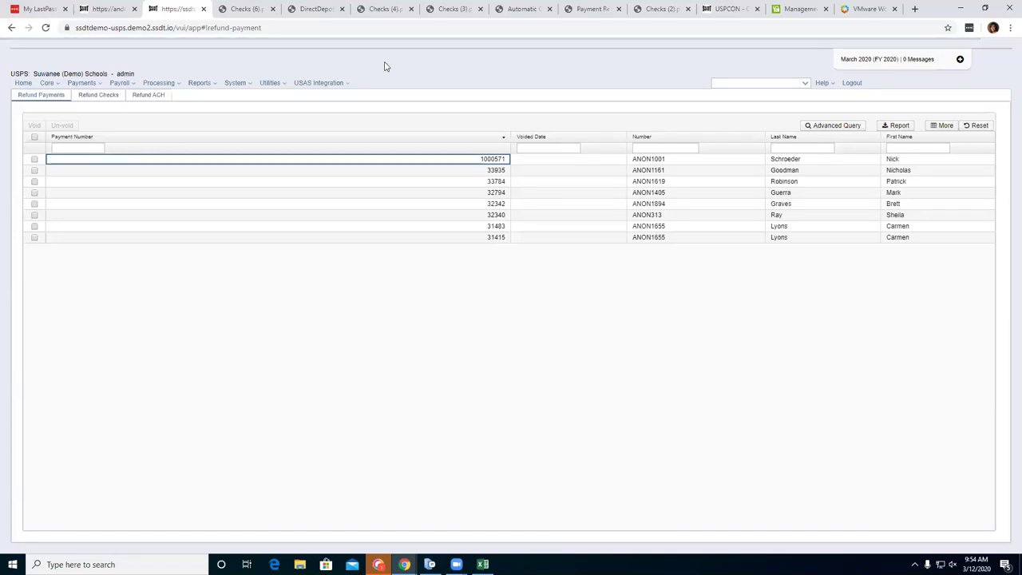
pyautogui.click(106, 8)
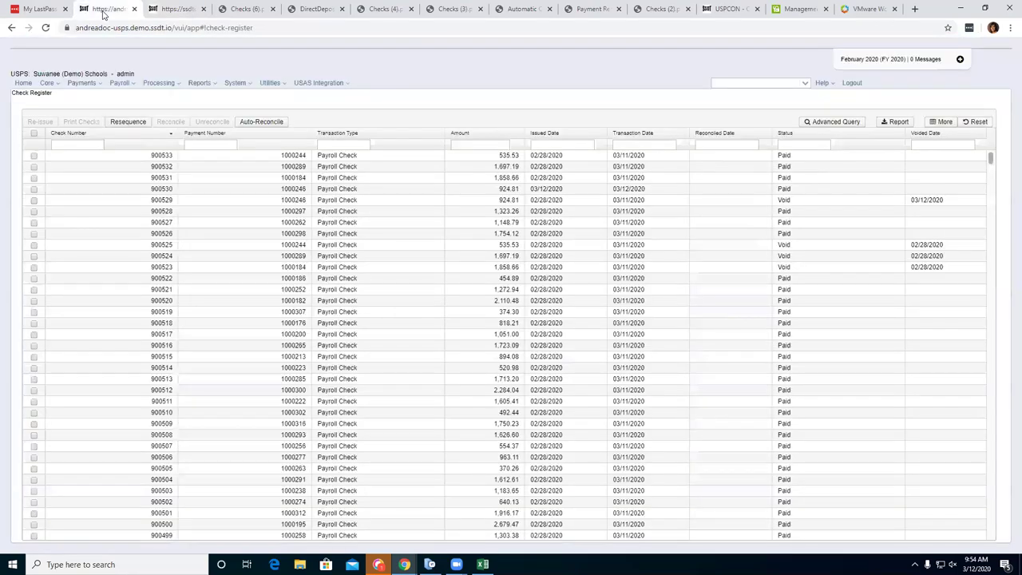
pyautogui.click(50, 85)
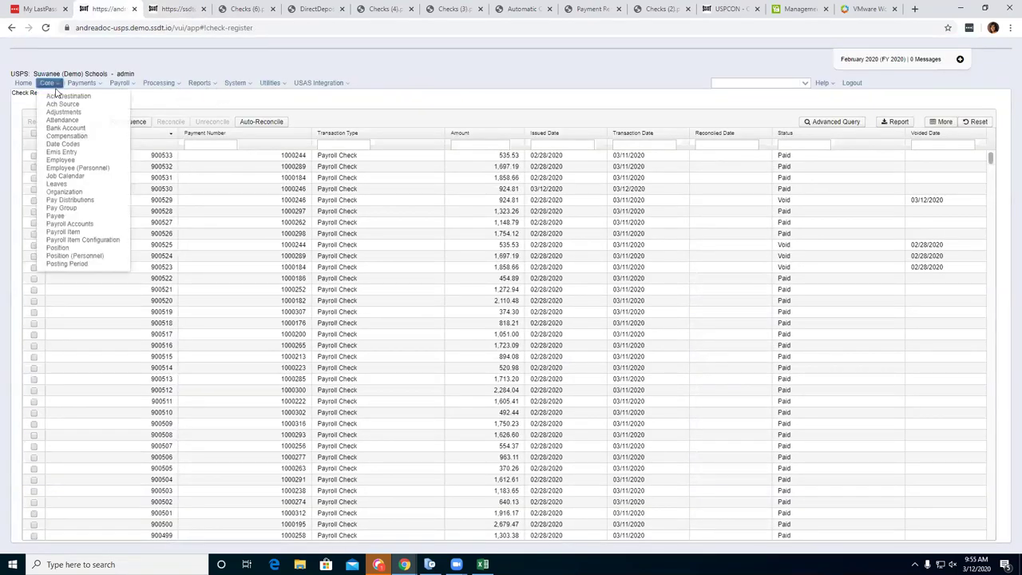
pyautogui.click(73, 233)
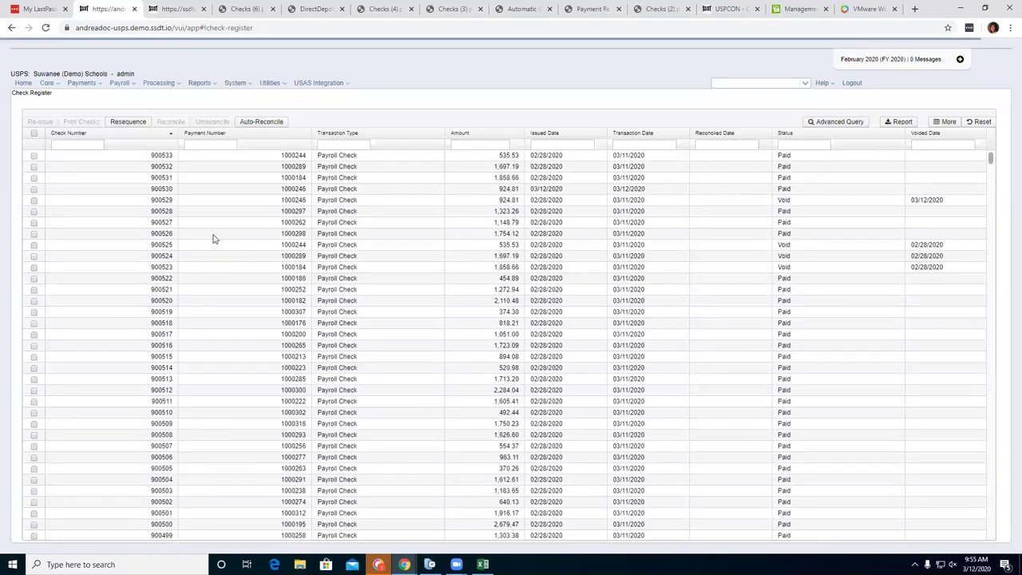
pyautogui.click(171, 11)
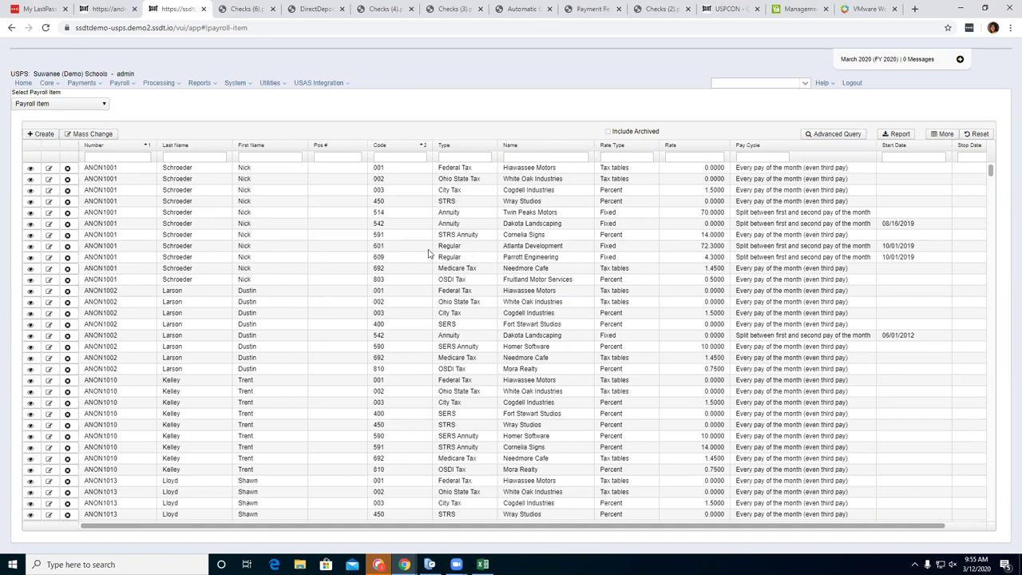
# Step: Add a -100 'Refund' error adjustment to the employee's 601 Regular item, save, and close it
pyautogui.click(49, 246)
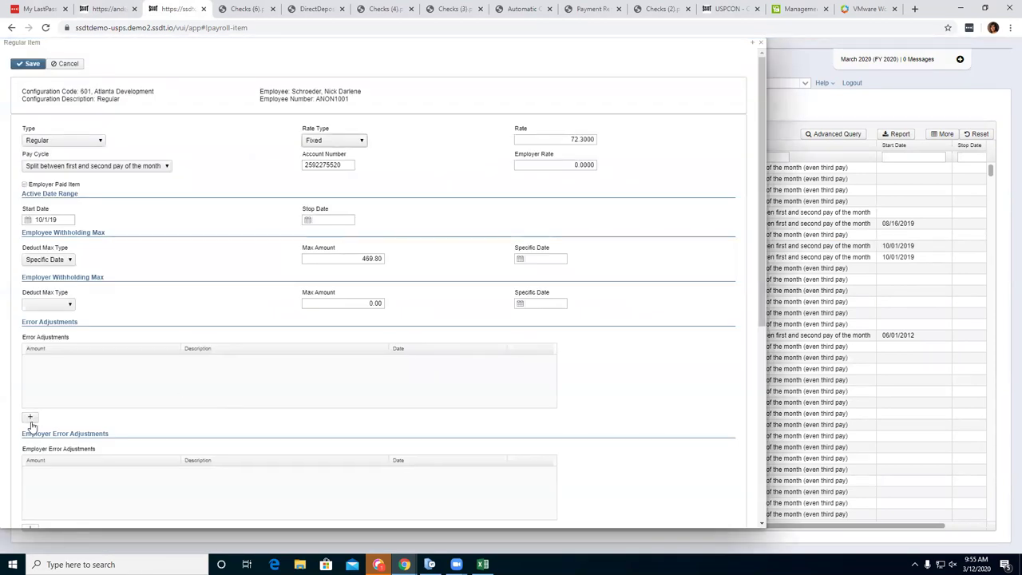
pyautogui.click(30, 417)
pyautogui.click(60, 362)
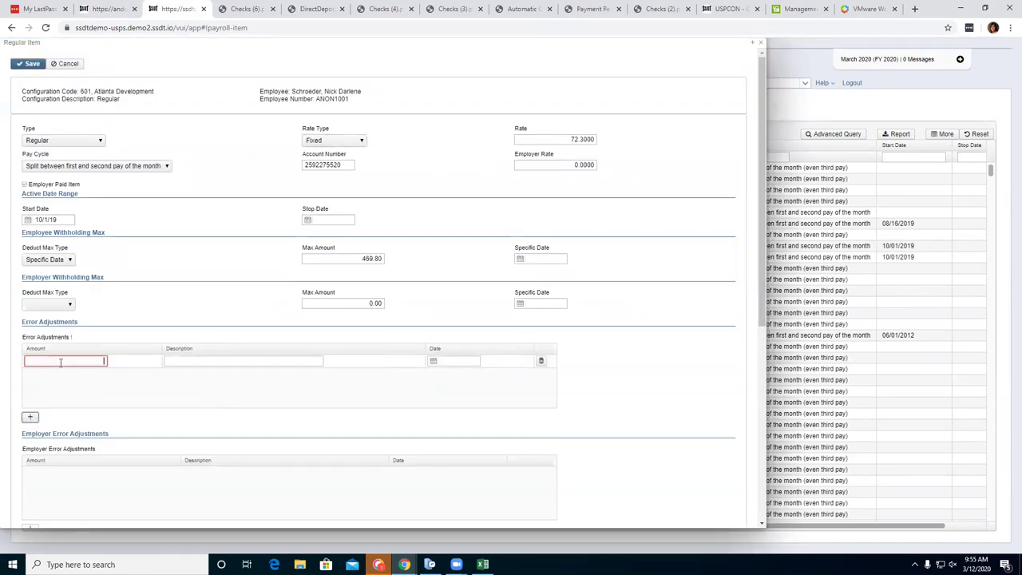
pyautogui.write('-100')
pyautogui.press('Tab')
pyautogui.write('Refund')
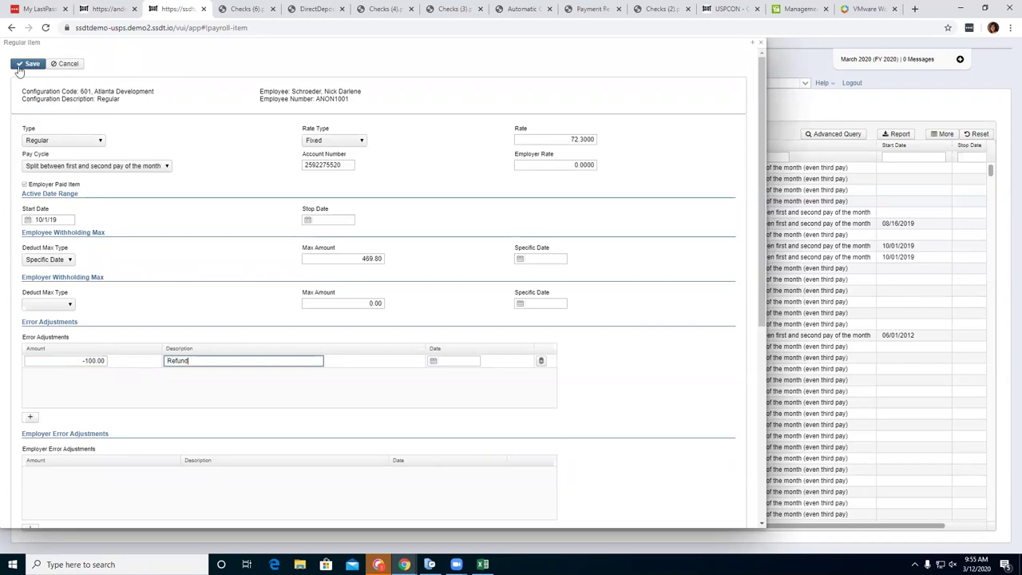
pyautogui.click(22, 67)
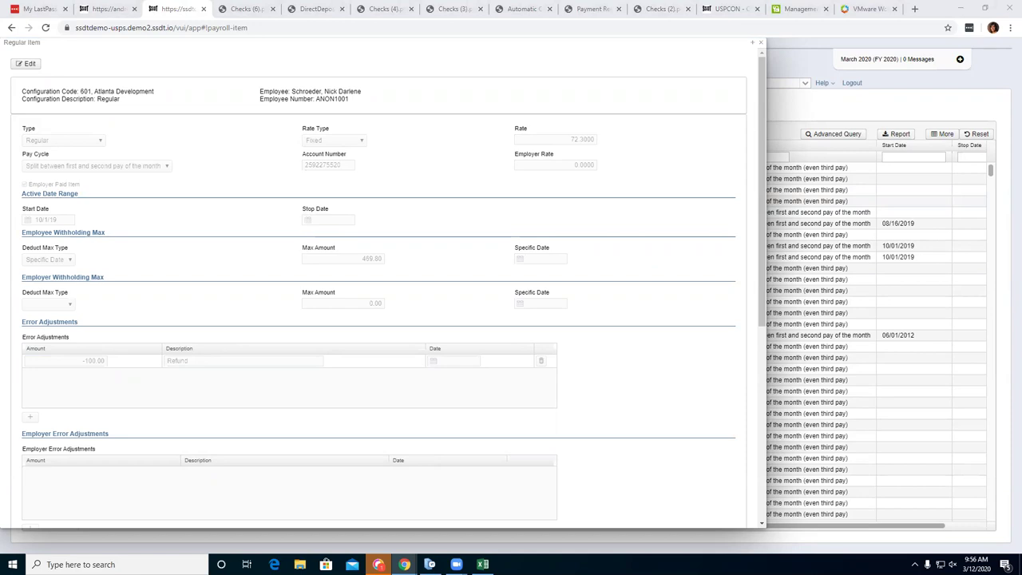
pyautogui.click(760, 43)
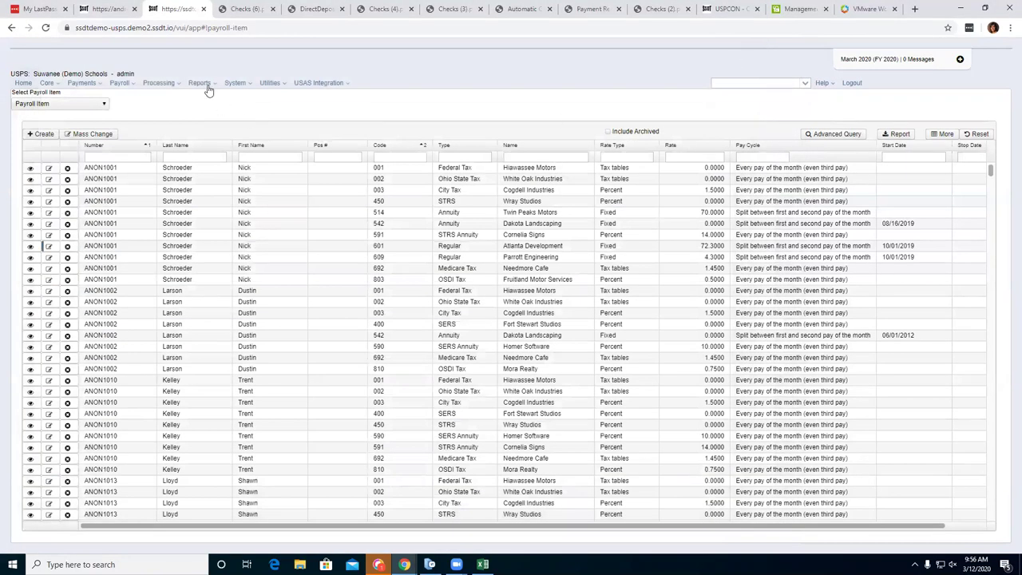
# Step: In Payroll Item Refund, select the unpaid Regular 601 adjustment for refunding
pyautogui.click(89, 84)
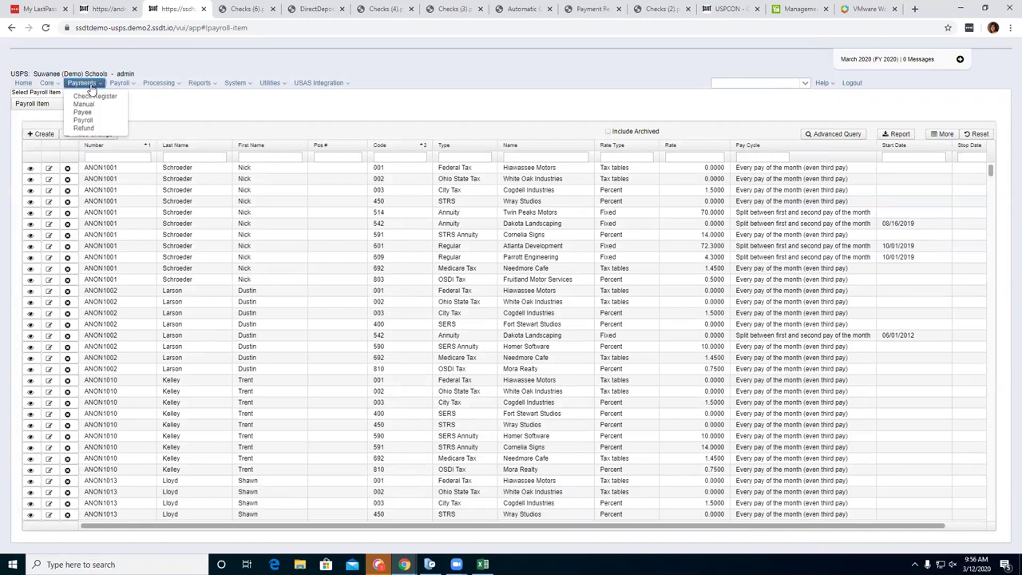
pyautogui.moveTo(174, 86)
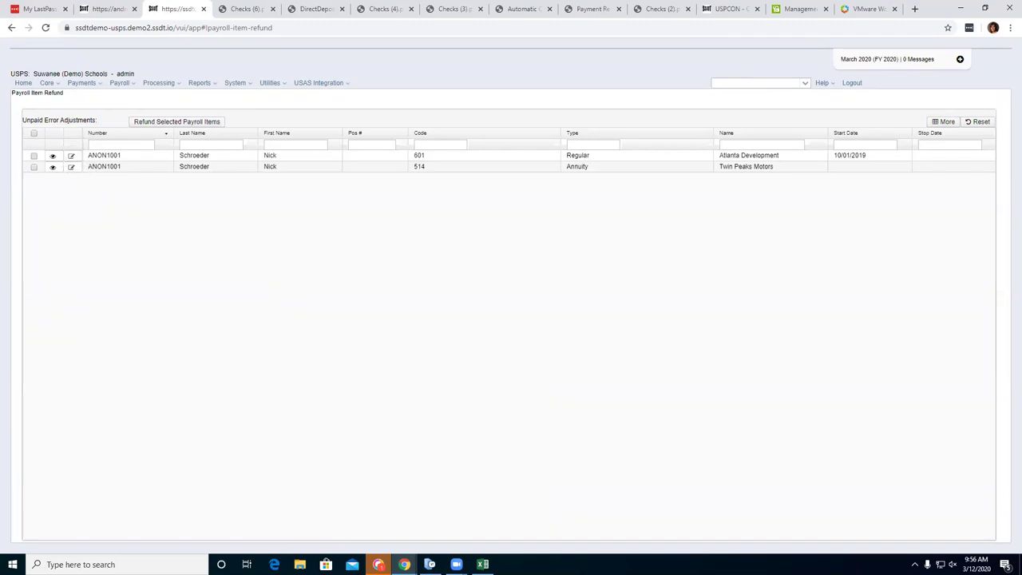
pyautogui.click(34, 155)
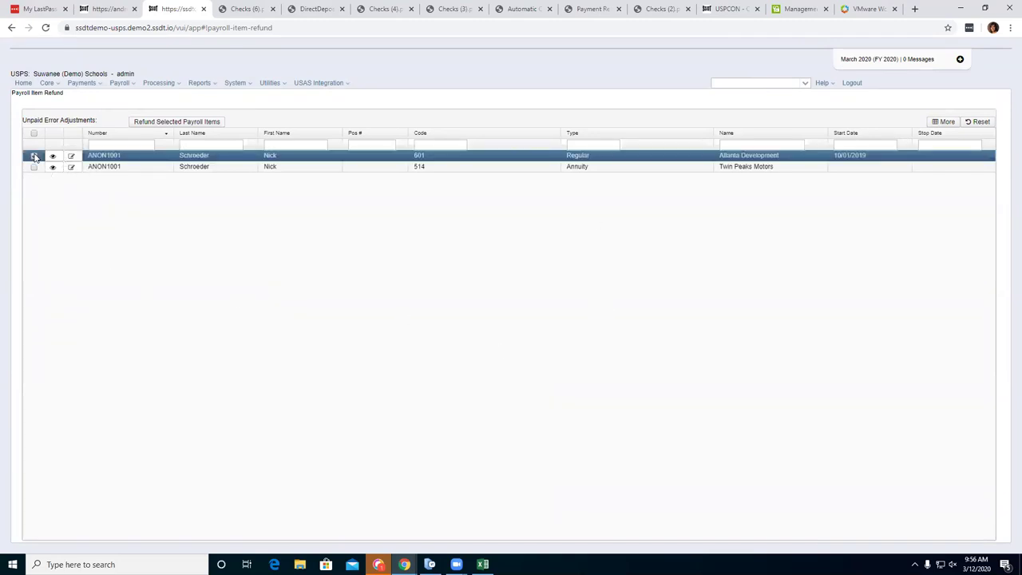
pyautogui.click(161, 123)
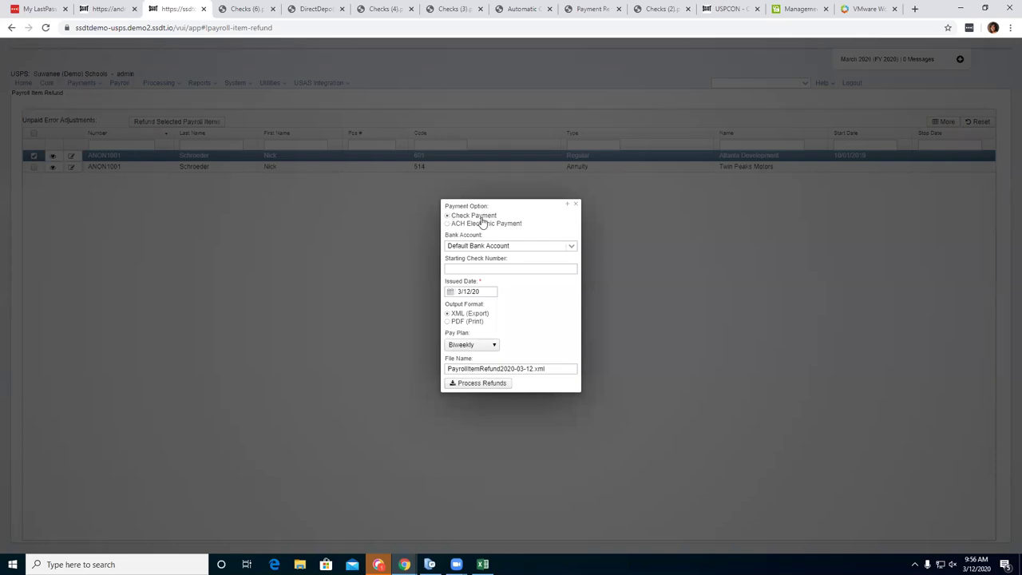
# Step: Process the 601 refund as a check payment on the Biweekly pay plan with XML output
pyautogui.click(447, 226)
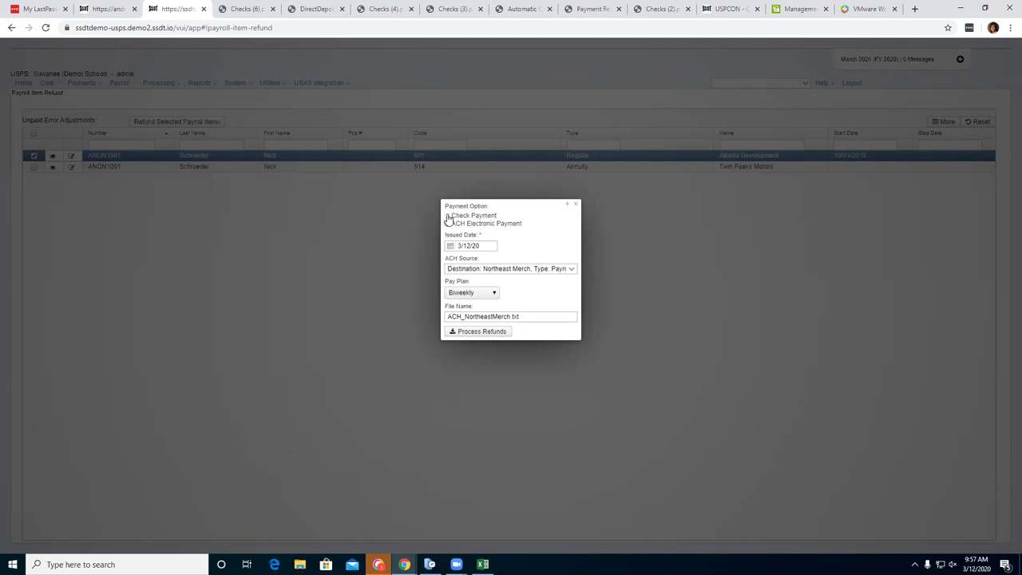
pyautogui.click(447, 216)
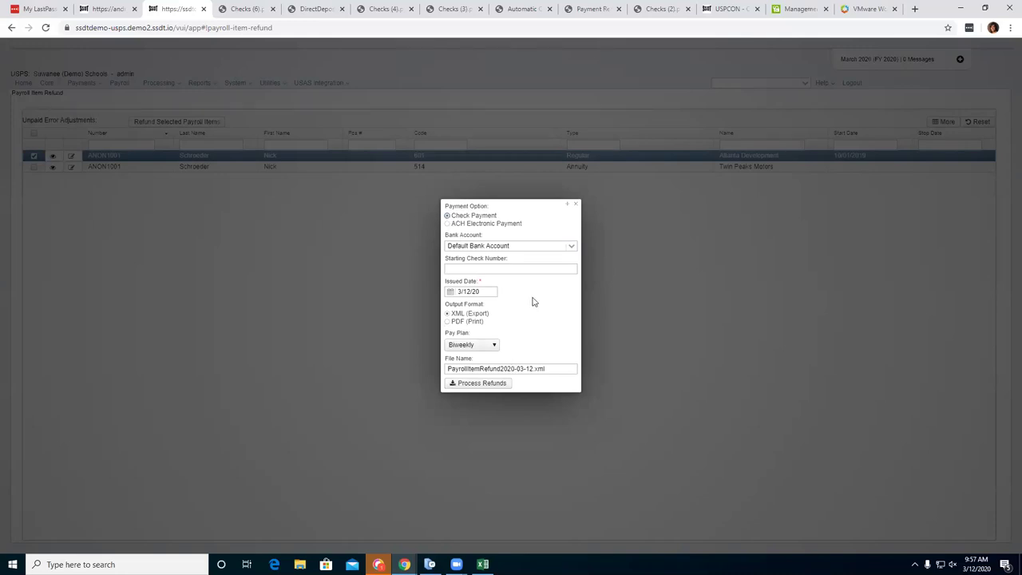
pyautogui.moveTo(518, 269)
pyautogui.click(494, 345)
pyautogui.click(493, 346)
pyautogui.click(496, 383)
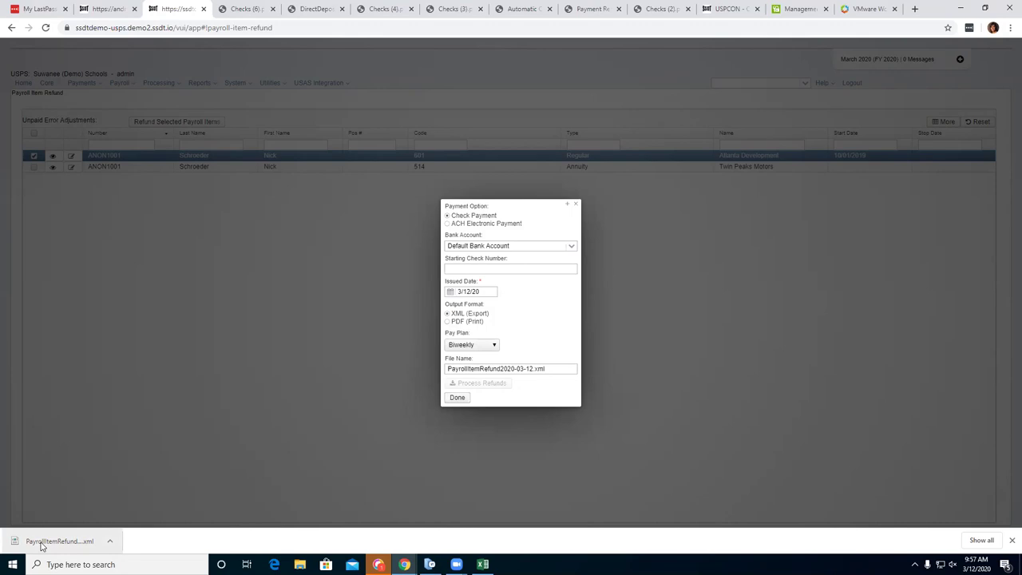
# Step: Check the generated PayrollItemRefund2020-03-12.xml file, then close it and the refund options
pyautogui.click(42, 546)
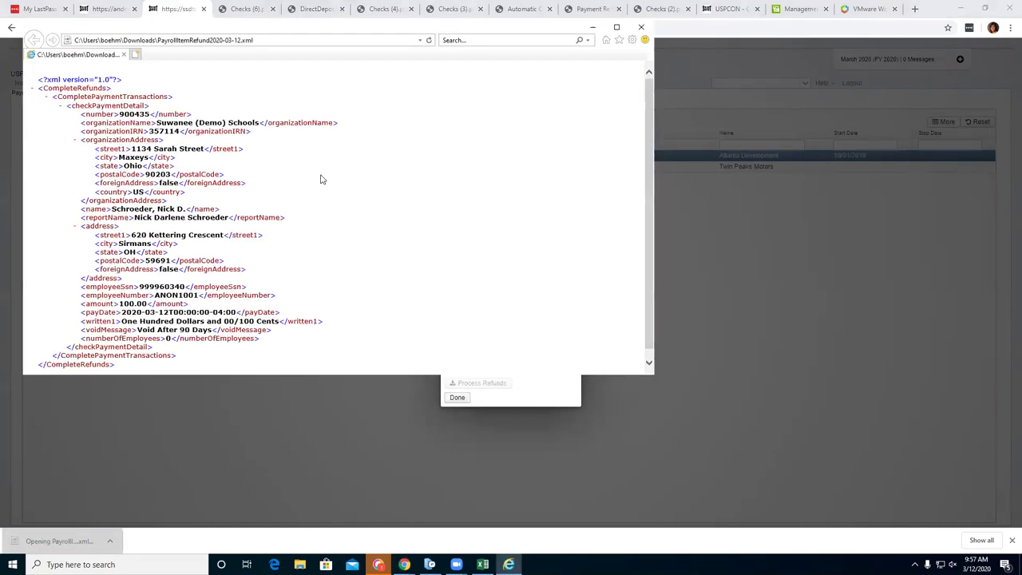
pyautogui.click(641, 30)
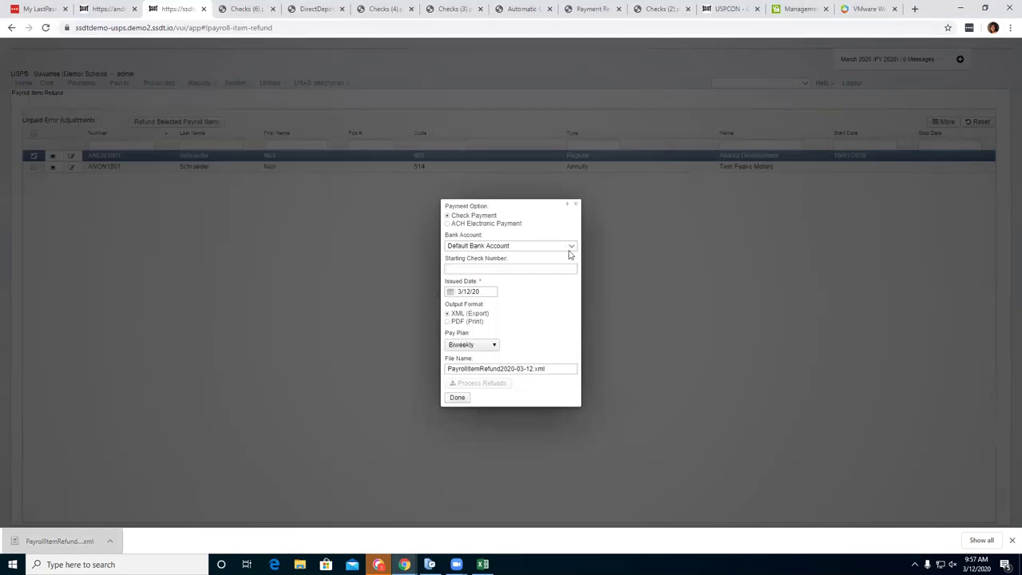
pyautogui.click(572, 204)
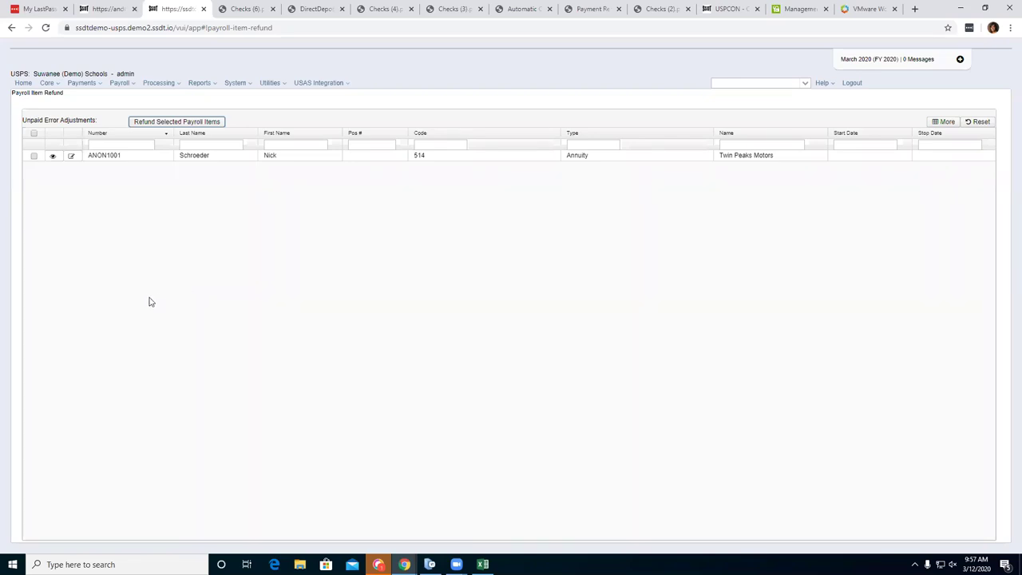
pyautogui.click(94, 83)
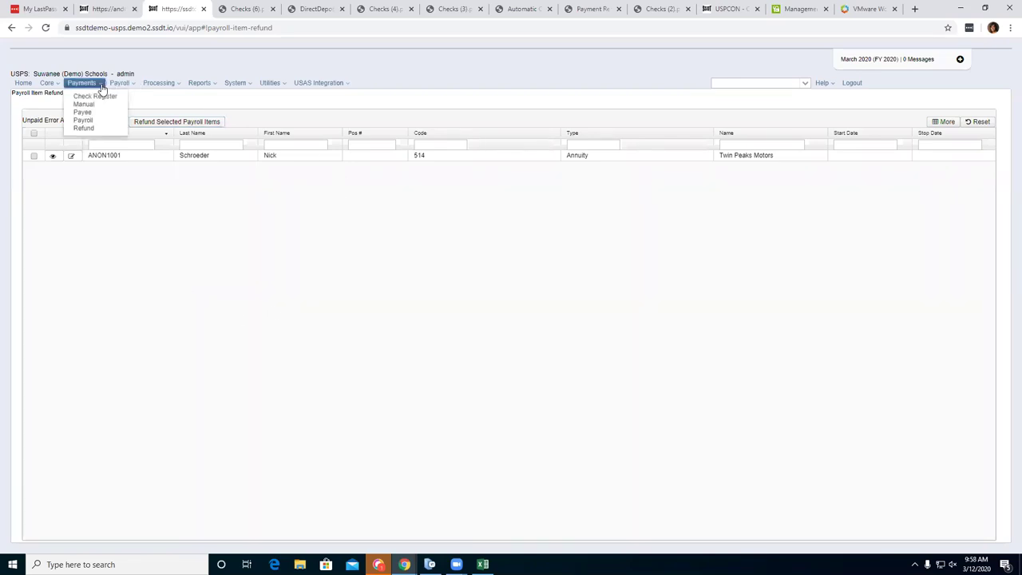
# Step: Cycle through the Refund Payments, Refund Checks and Refund ACH tabs, ending on Refund Checks with check 900435 for 100.00
pyautogui.click(97, 129)
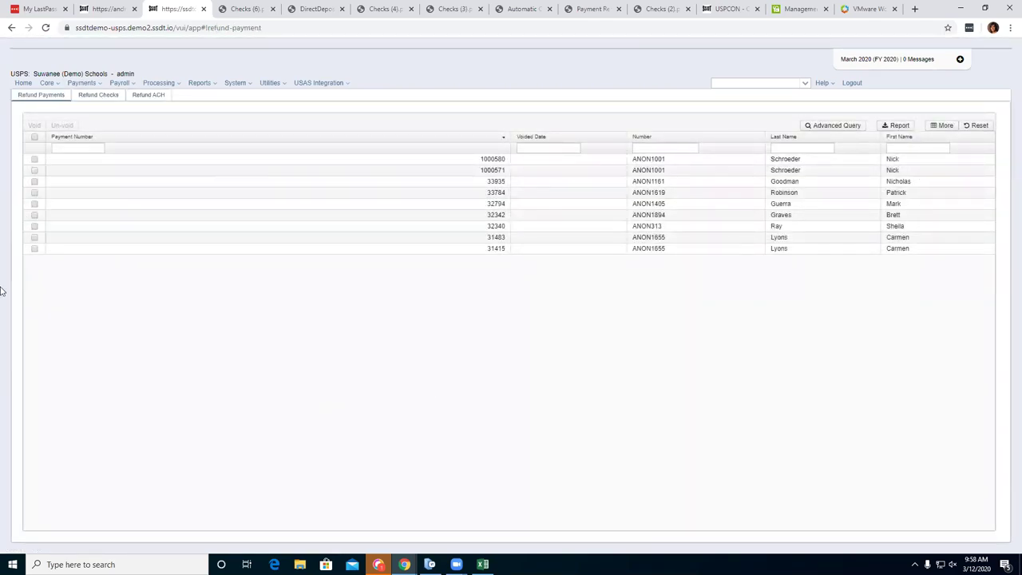
pyautogui.click(102, 95)
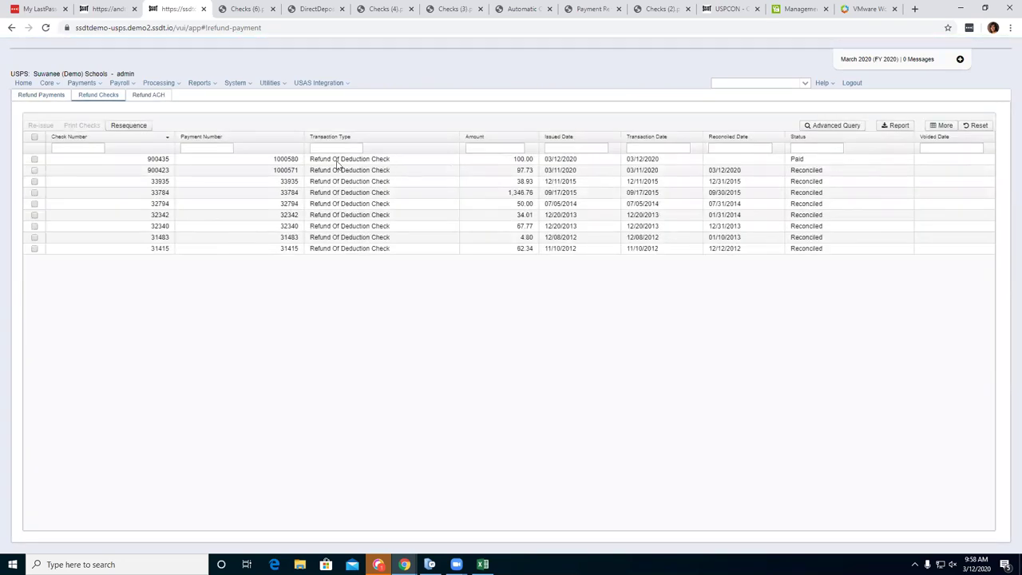
pyautogui.click(35, 96)
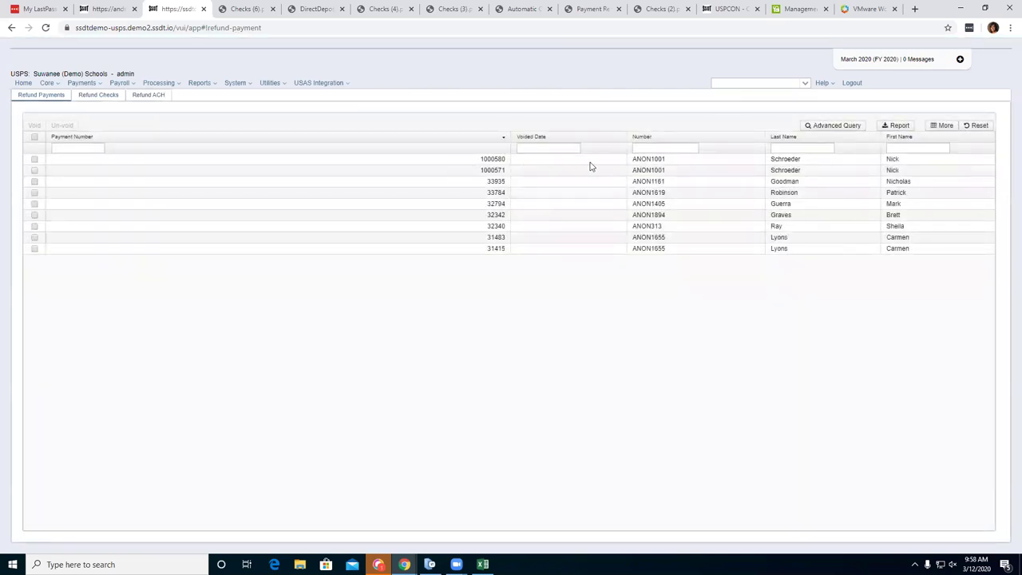
pyautogui.click(91, 96)
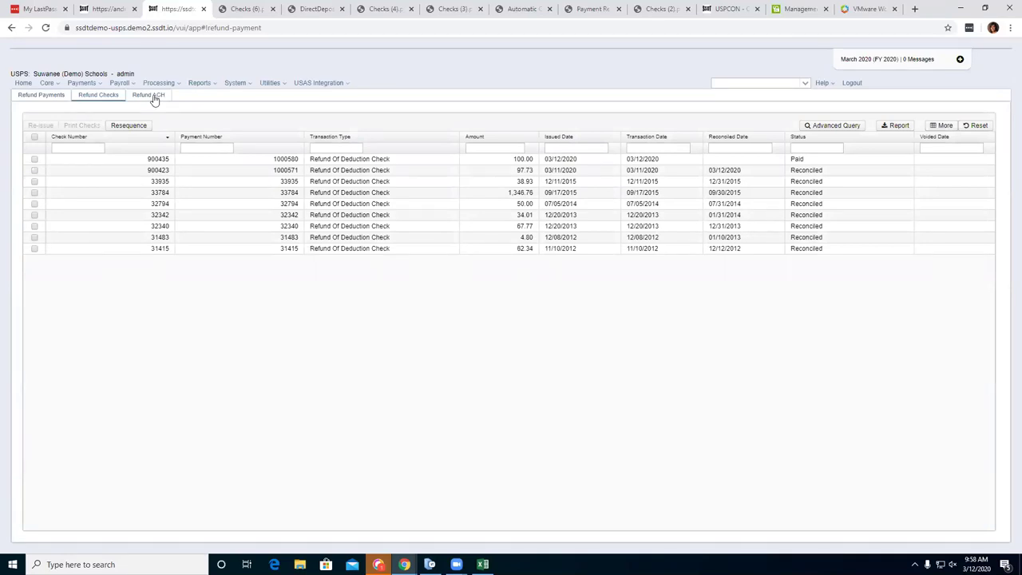
pyautogui.click(149, 95)
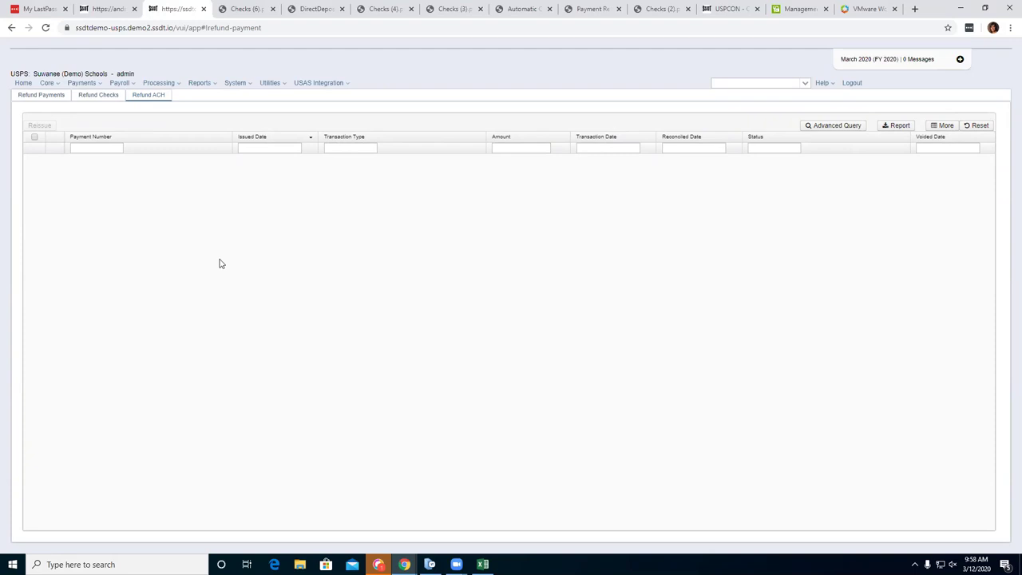
pyautogui.click(102, 98)
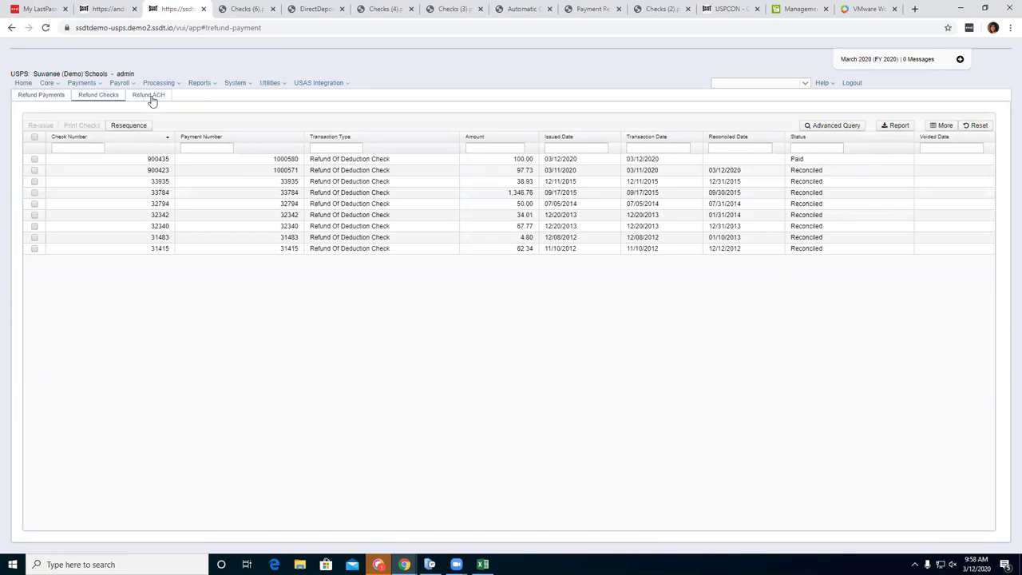
pyautogui.click(151, 96)
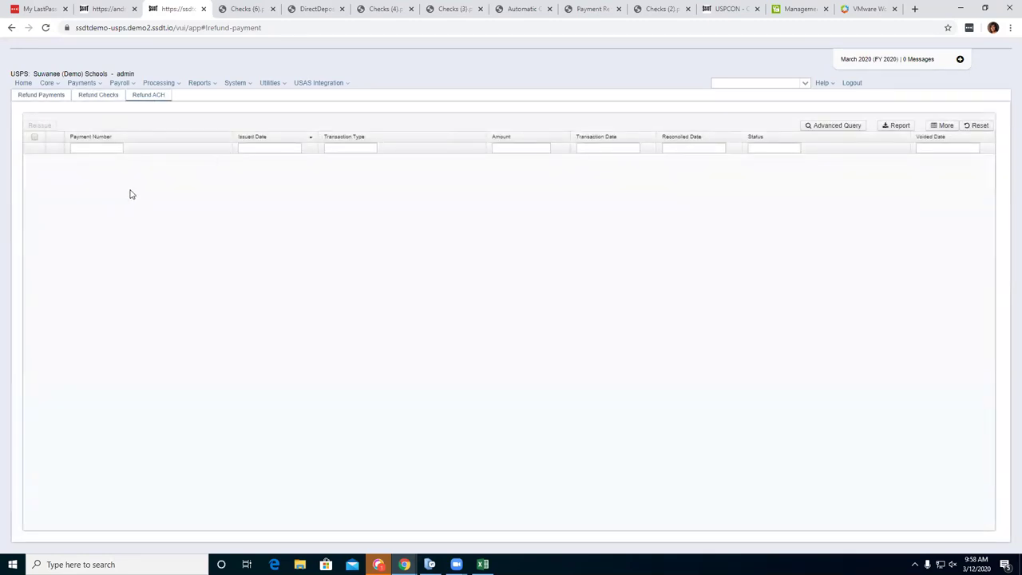
pyautogui.click(99, 96)
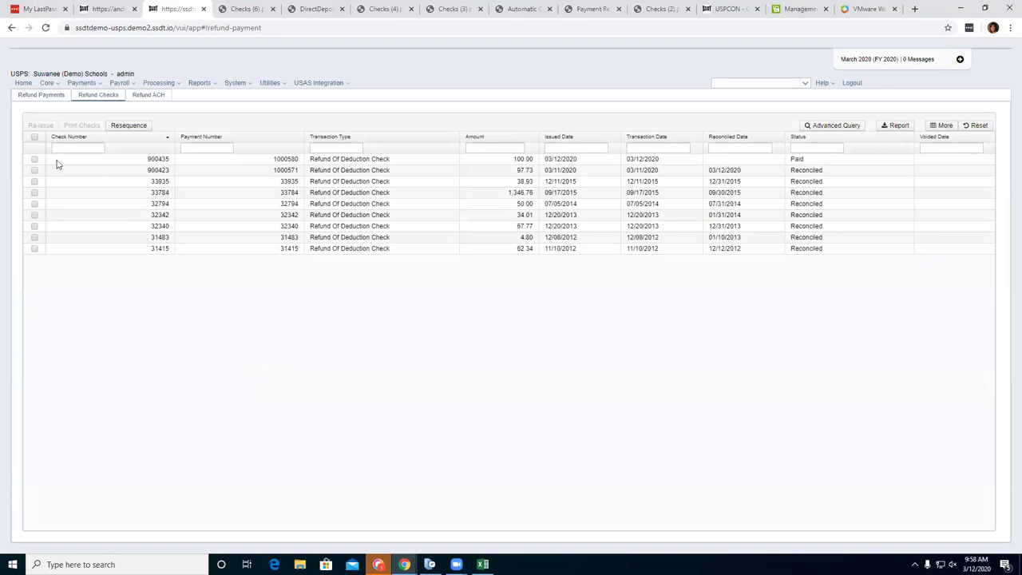
pyautogui.click(35, 160)
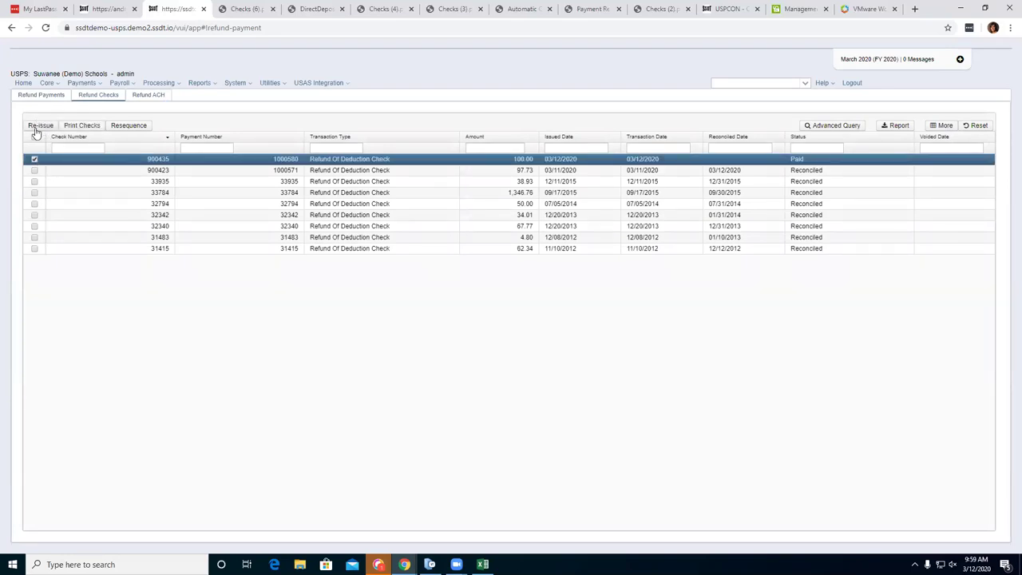
pyautogui.click(38, 128)
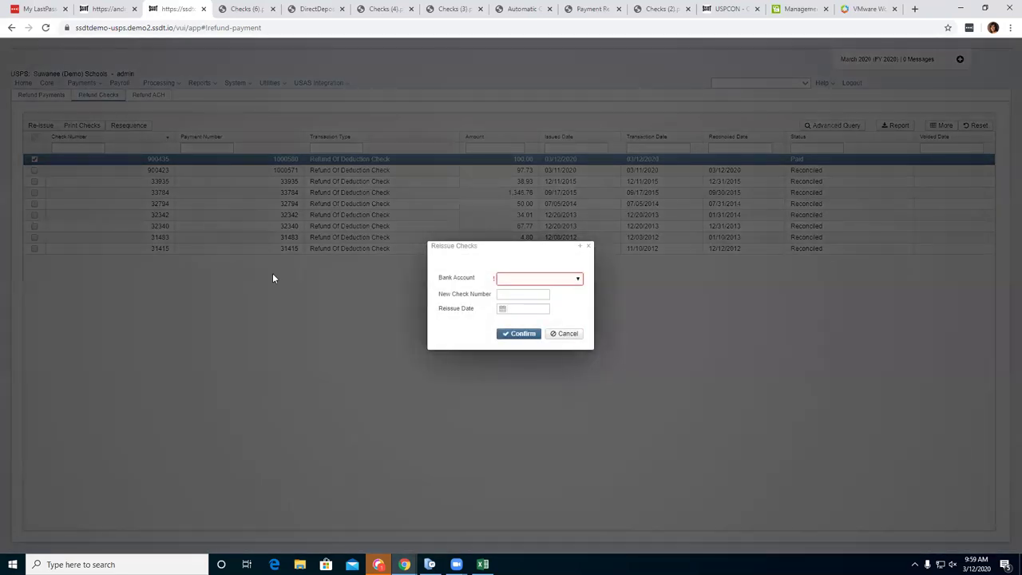
pyautogui.click(565, 335)
pyautogui.click(82, 126)
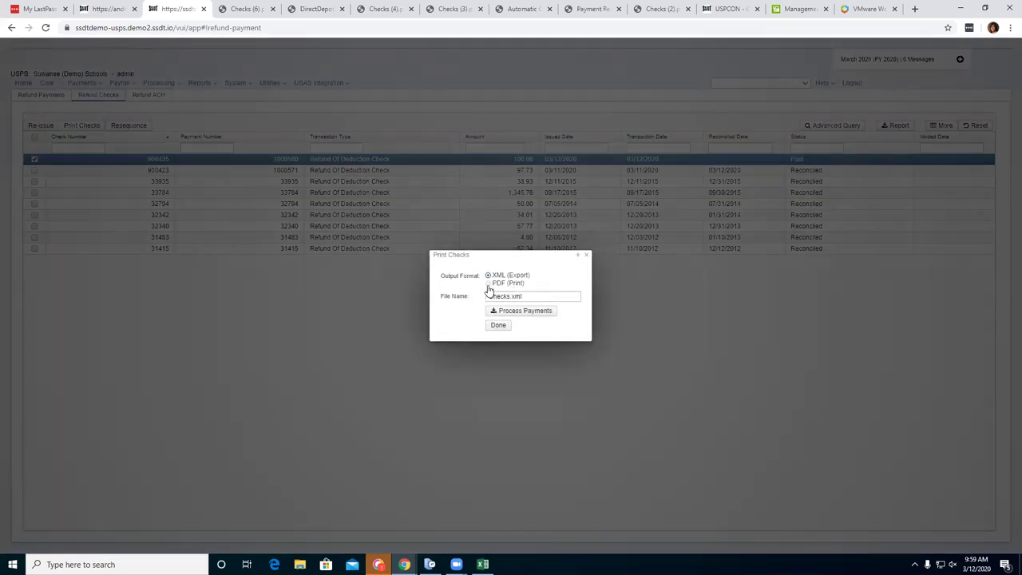
pyautogui.click(488, 283)
pyautogui.click(488, 275)
pyautogui.click(586, 256)
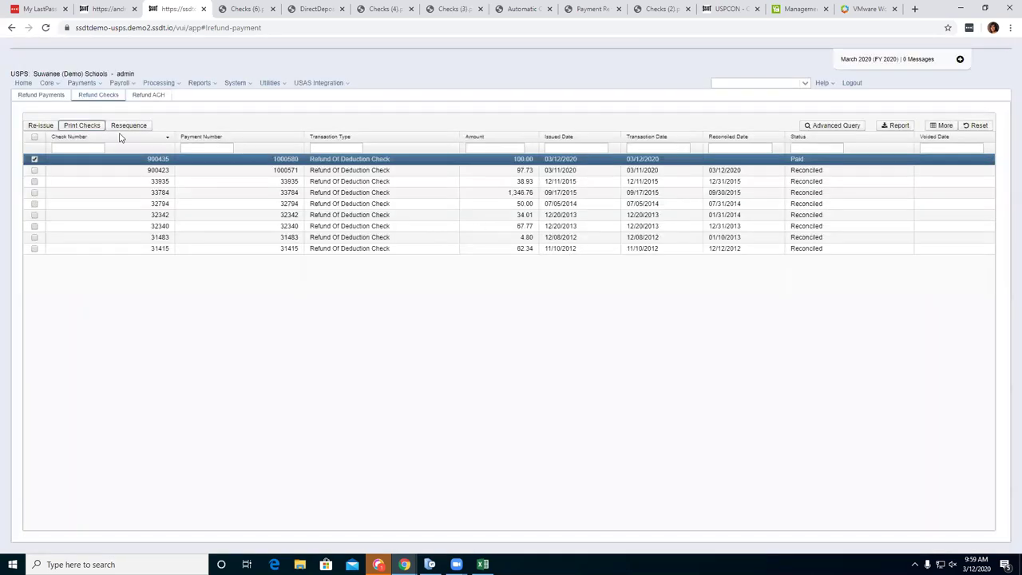
pyautogui.click(34, 170)
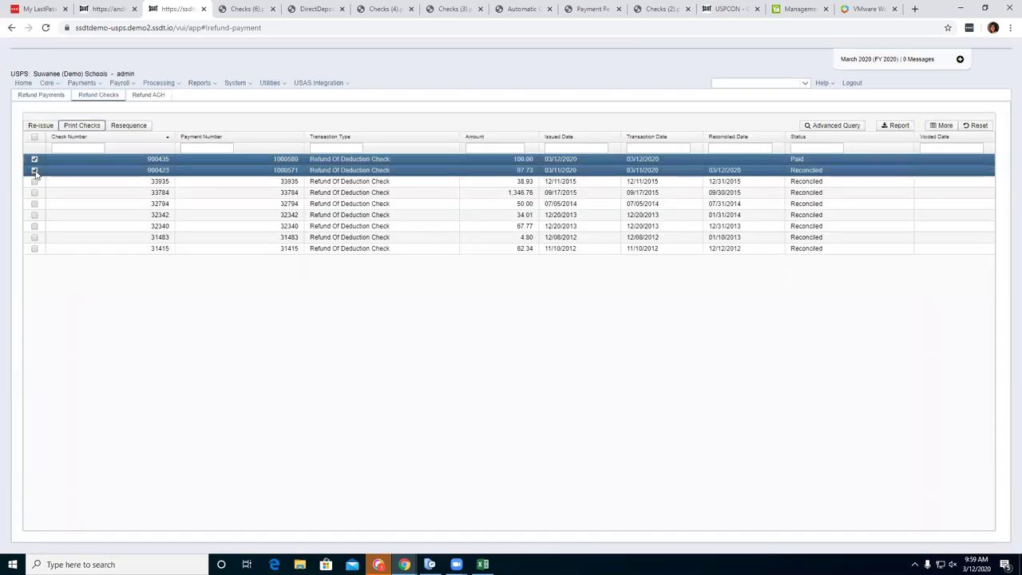
pyautogui.click(35, 181)
pyautogui.click(34, 192)
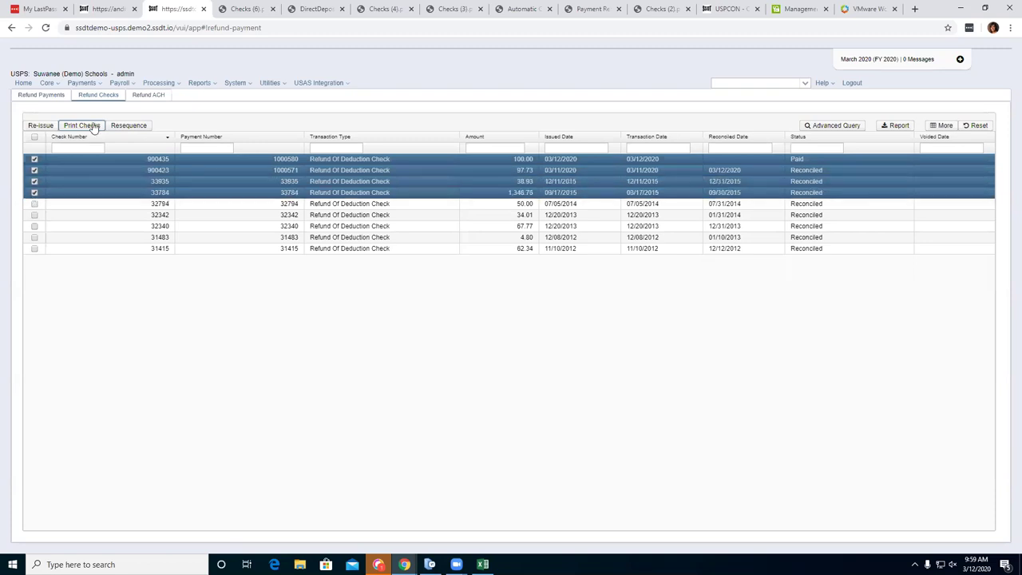
pyautogui.click(126, 126)
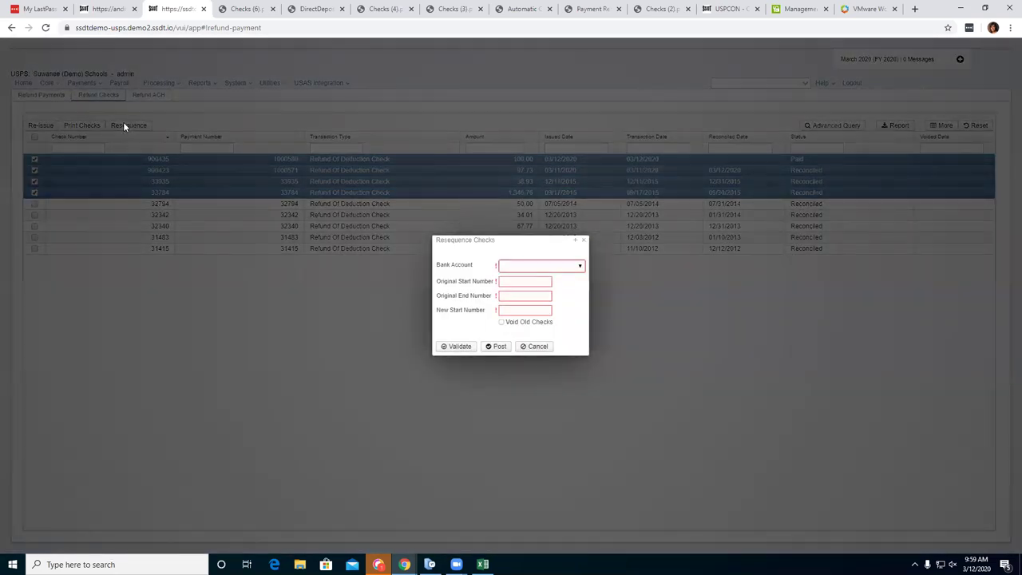
pyautogui.click(586, 242)
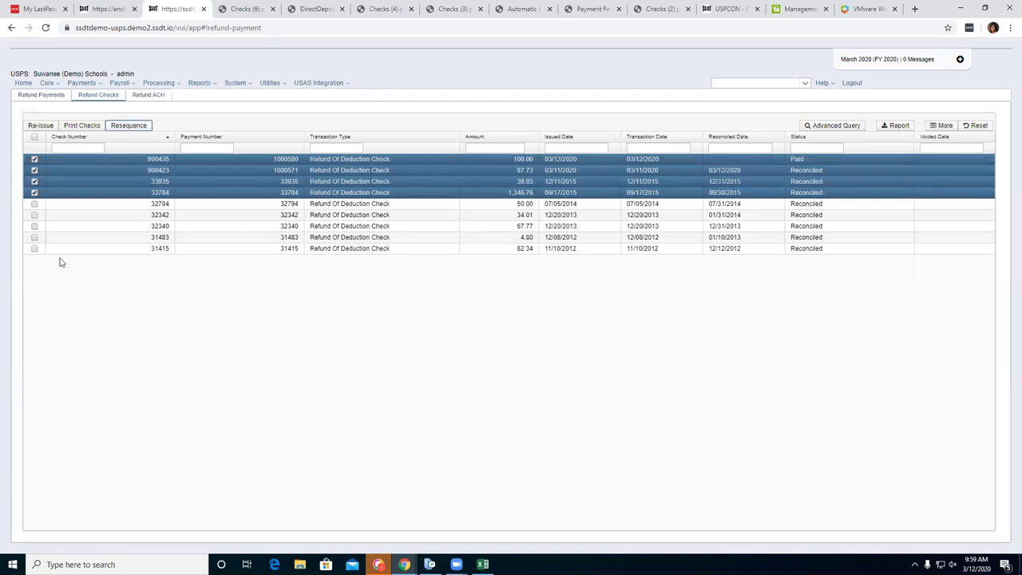
pyautogui.click(34, 159)
pyautogui.click(35, 170)
pyautogui.click(34, 182)
pyautogui.click(34, 192)
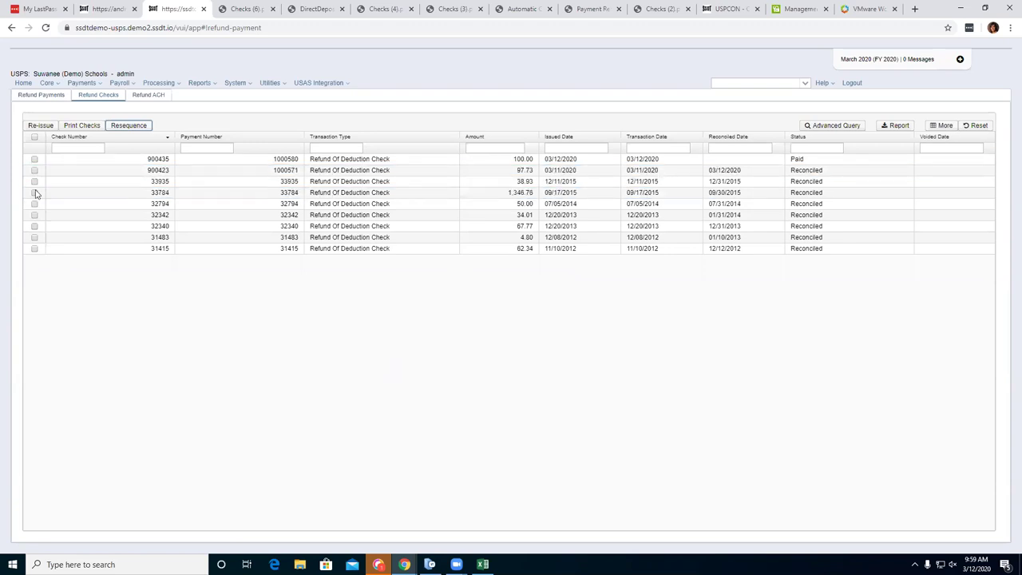
# Step: From the Refund Payments list, search for the employee's number and open that employee's dashboard
pyautogui.click(99, 84)
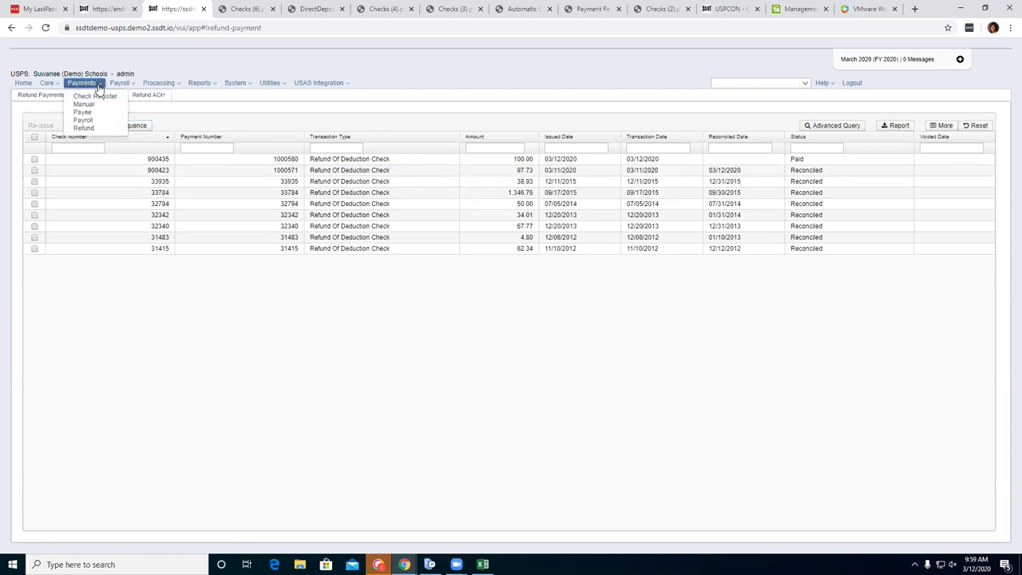
pyautogui.moveTo(119, 83)
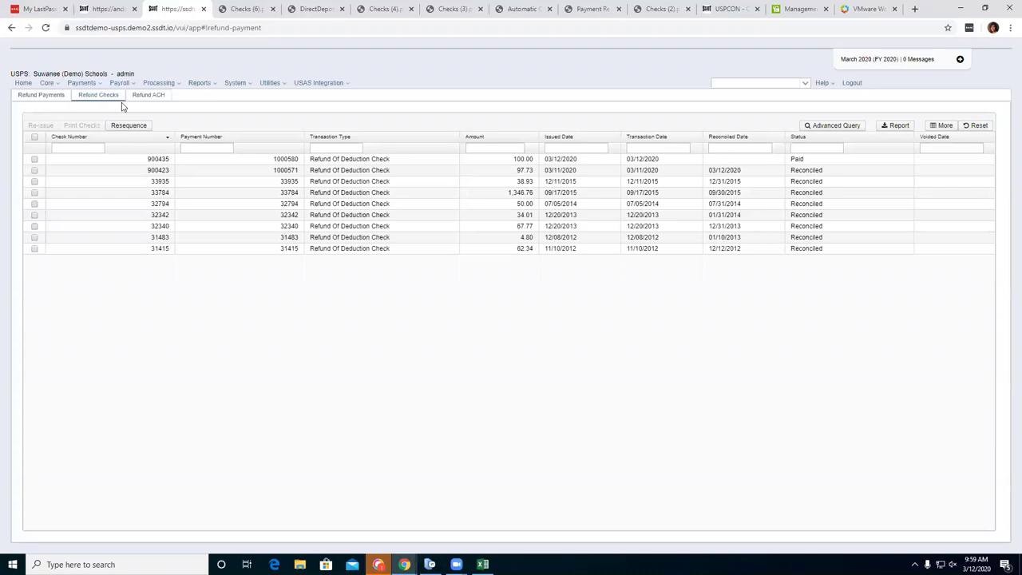
pyautogui.click(50, 97)
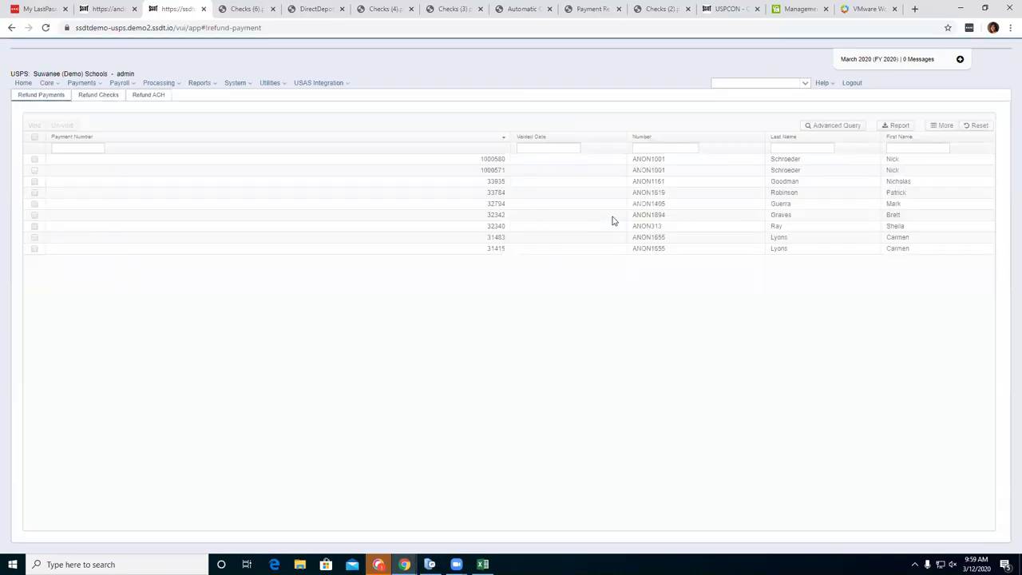
pyautogui.click(764, 84)
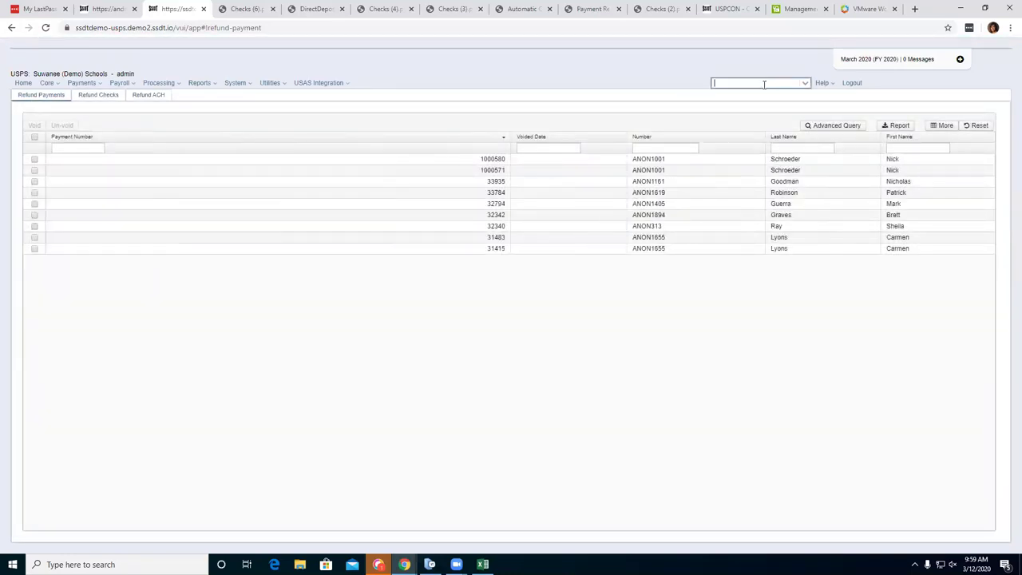
pyautogui.write('anon1001')
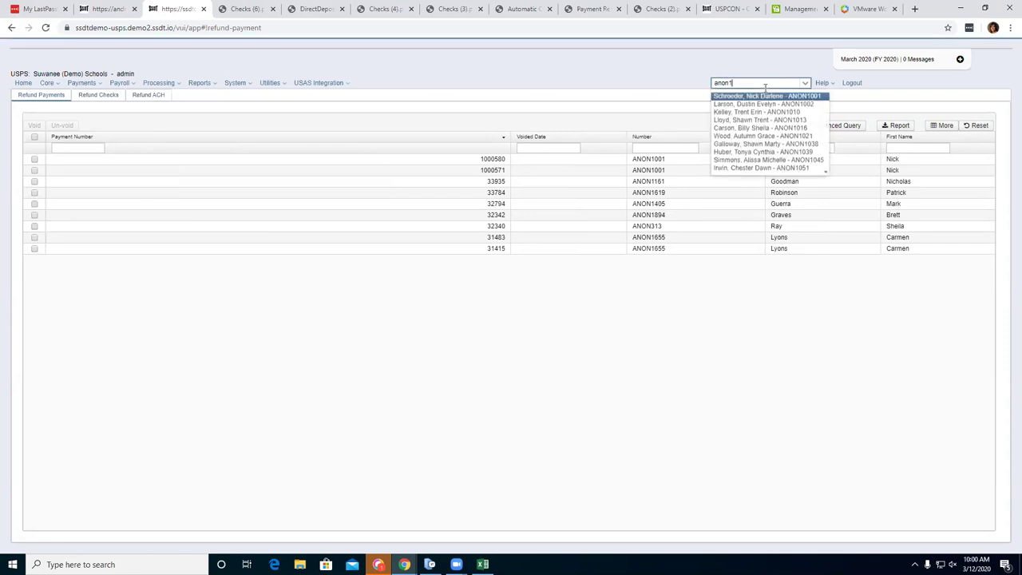
pyautogui.click(767, 96)
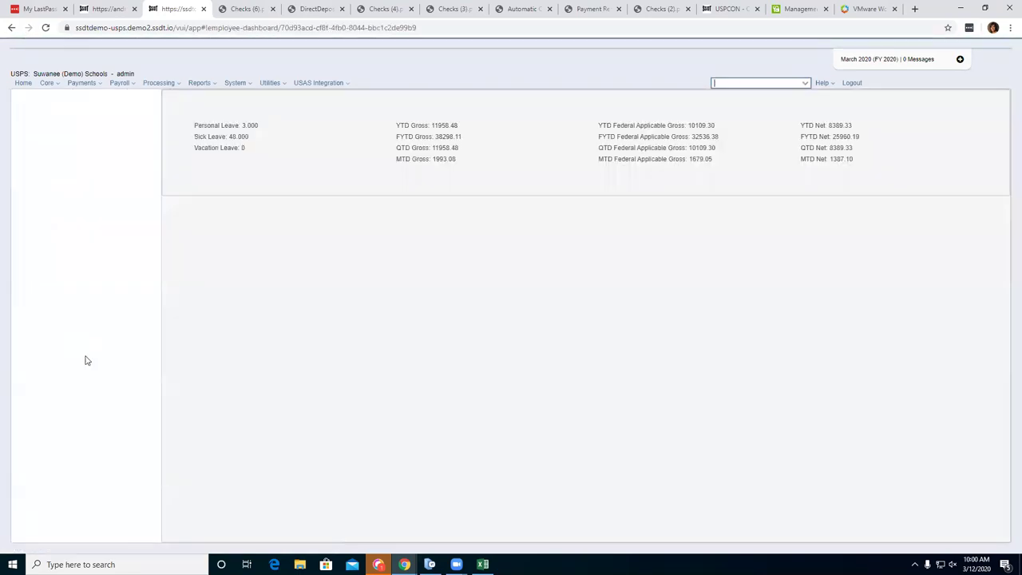
# Step: Show the employee's Refund Payments tab listing refund payments 1000580 and 1000571
pyautogui.click(73, 288)
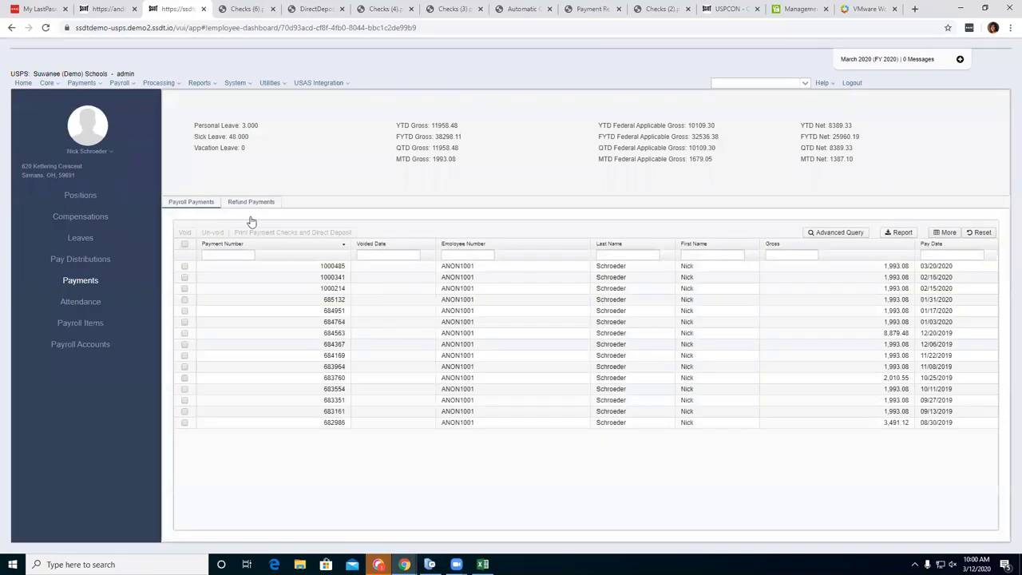
pyautogui.click(247, 203)
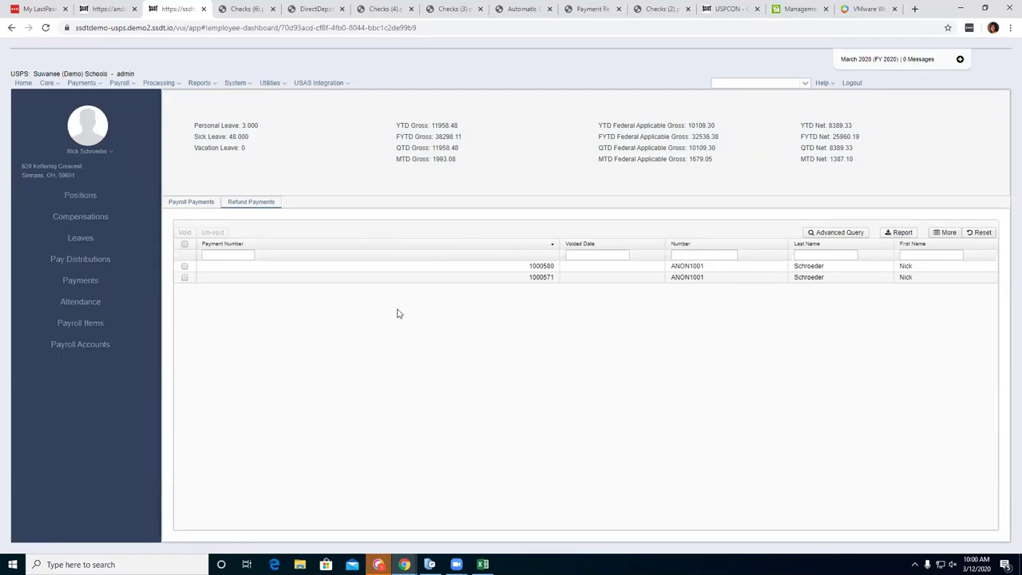
pyautogui.click(201, 85)
# Step: Open Processing > Process Outstanding Payables and switch to the Payables Adjustments view
pyautogui.moveTo(159, 83)
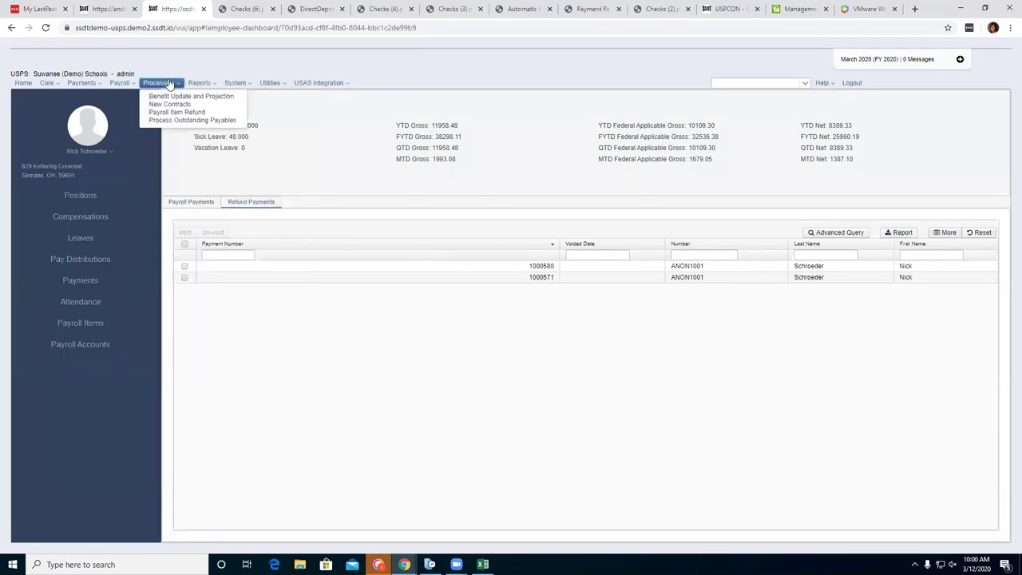
pyautogui.click(191, 121)
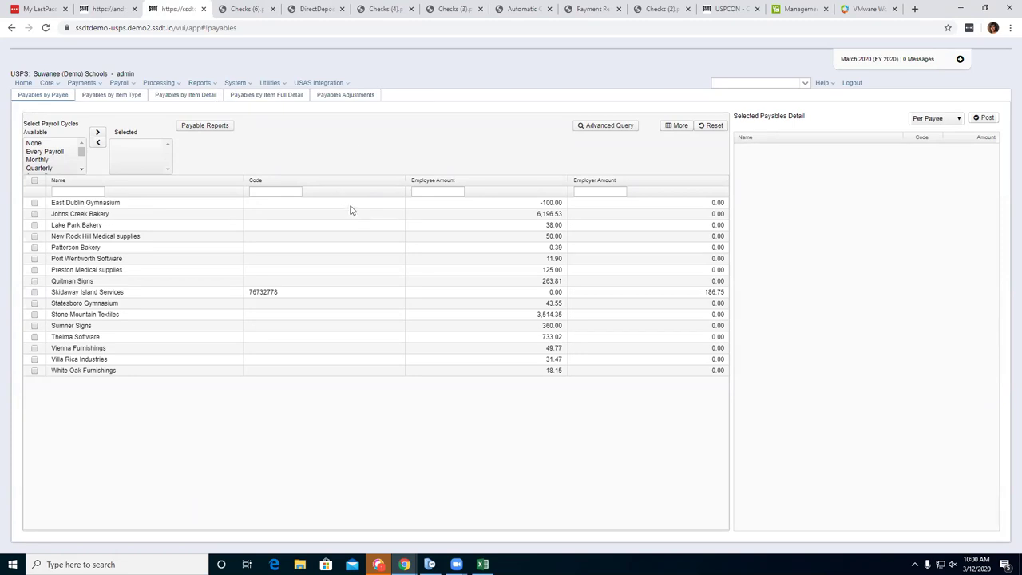
pyautogui.click(355, 97)
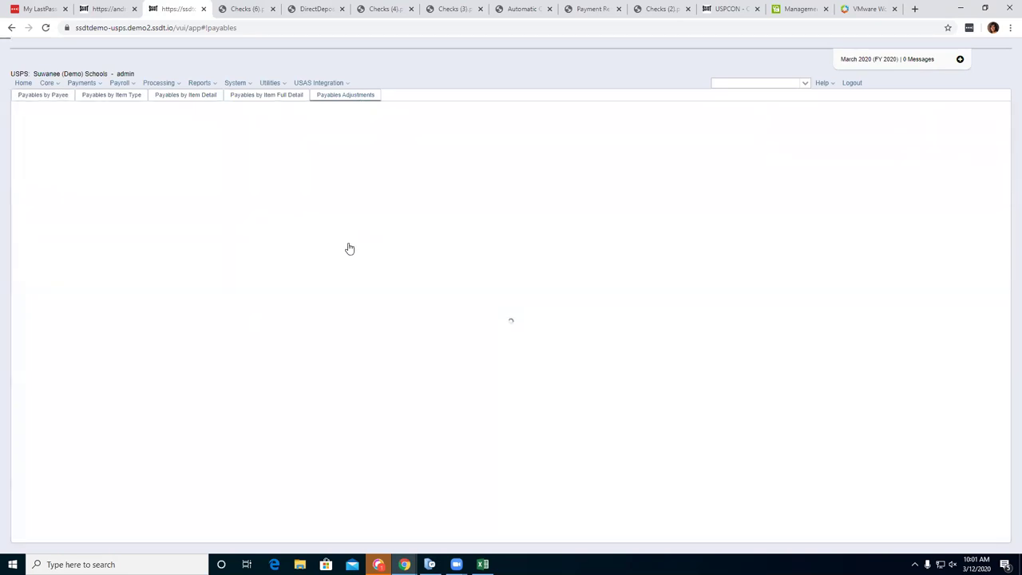
# Step: Start a new payables adjustment for the employee on the Regular 601 payroll item
pyautogui.click(48, 126)
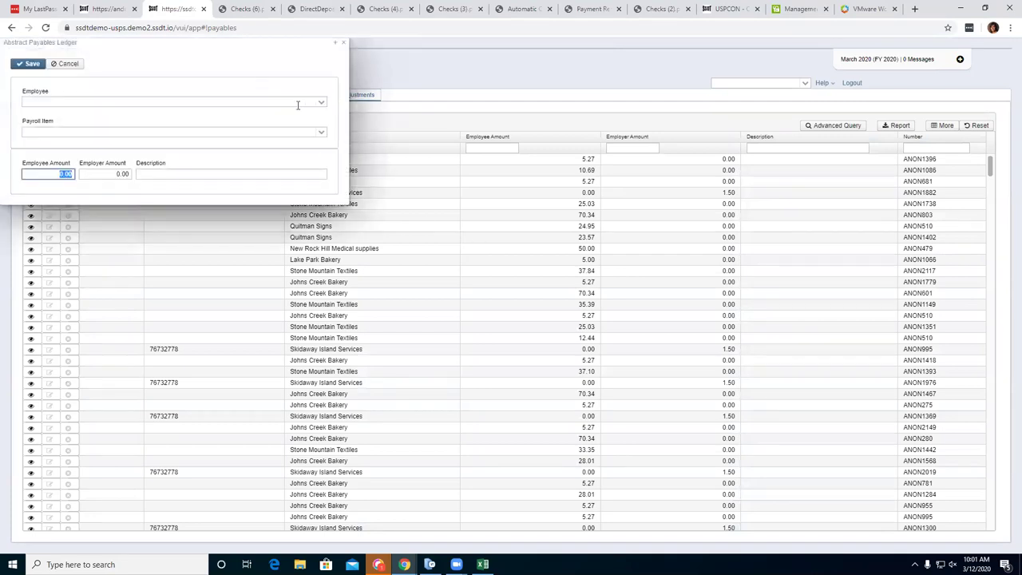
pyautogui.write('anon')
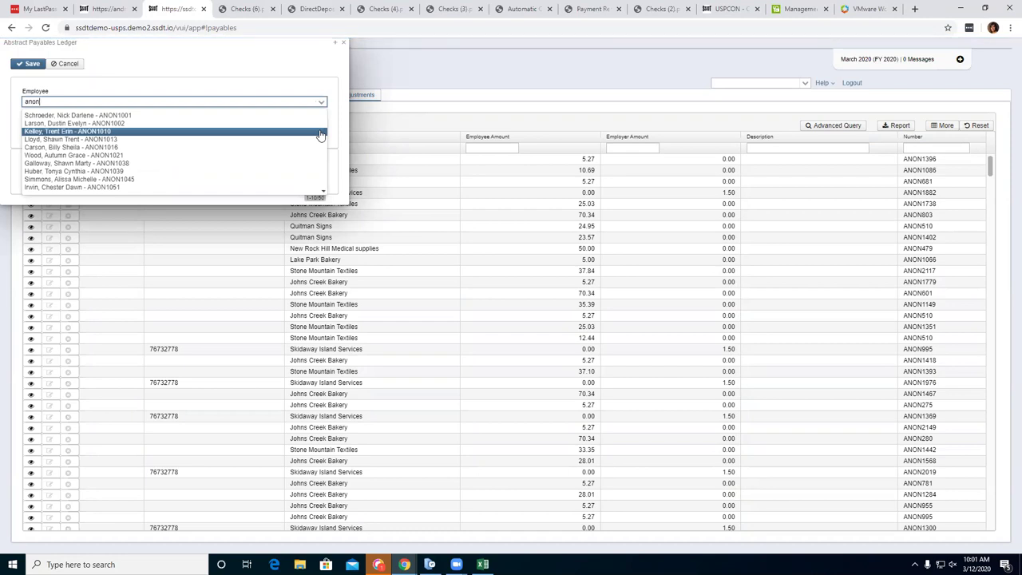
pyautogui.click(151, 116)
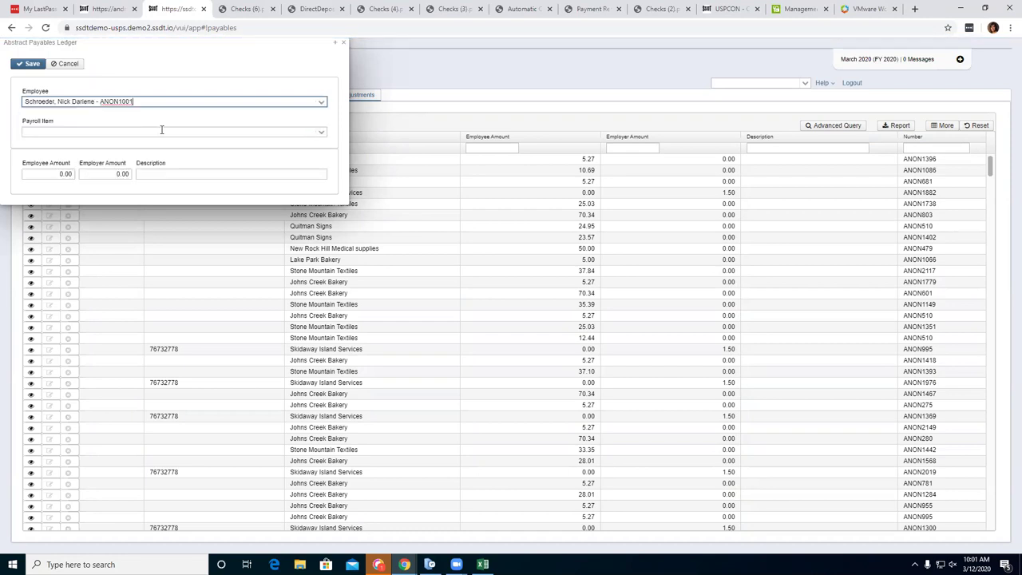
pyautogui.click(321, 131)
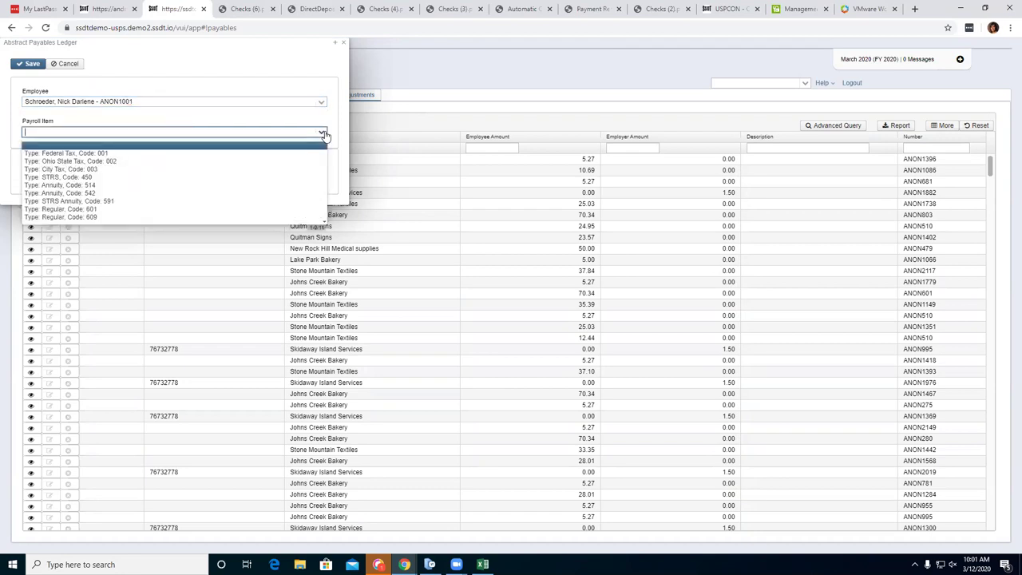
pyautogui.click(206, 210)
# Step: Enter employee amount 100.00 and description 'test', then save and close the form
pyautogui.press('Tab')
pyautogui.write('100')
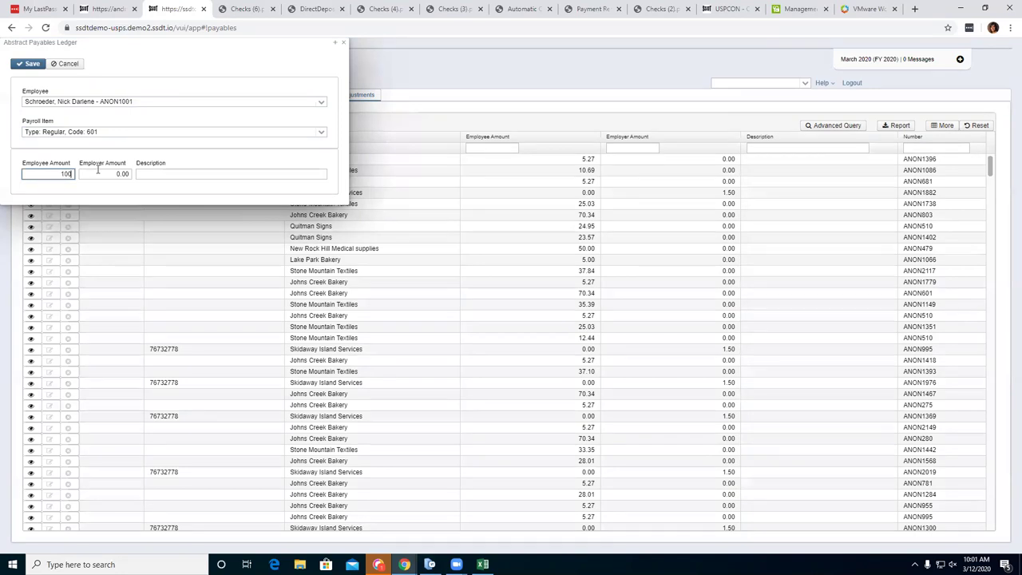
pyautogui.write('.00')
pyautogui.press('Tab')
pyautogui.press('Tab')
pyautogui.write('teswr')
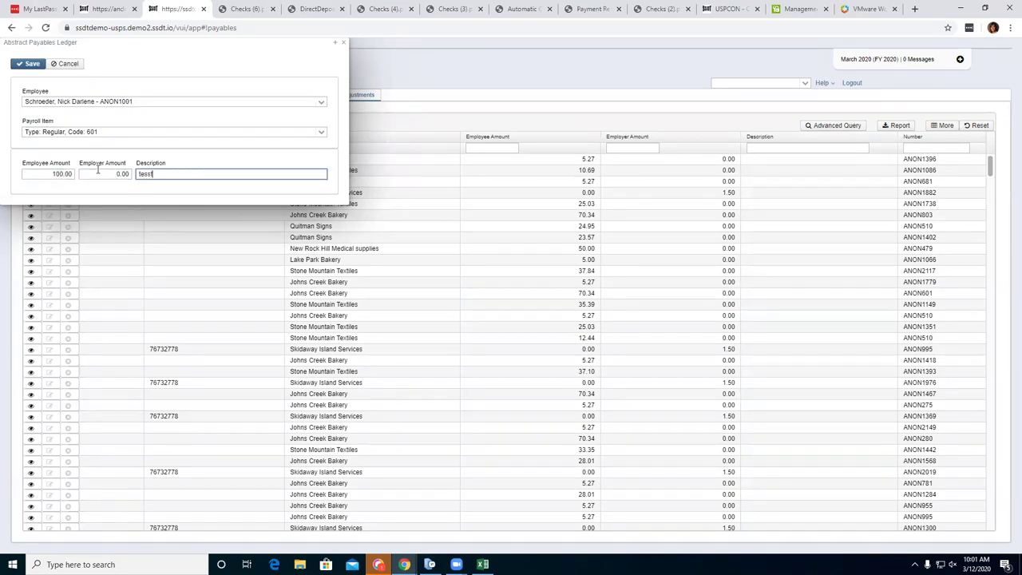
pyautogui.press('BackSpace')
pyautogui.write('t')
pyautogui.click(16, 66)
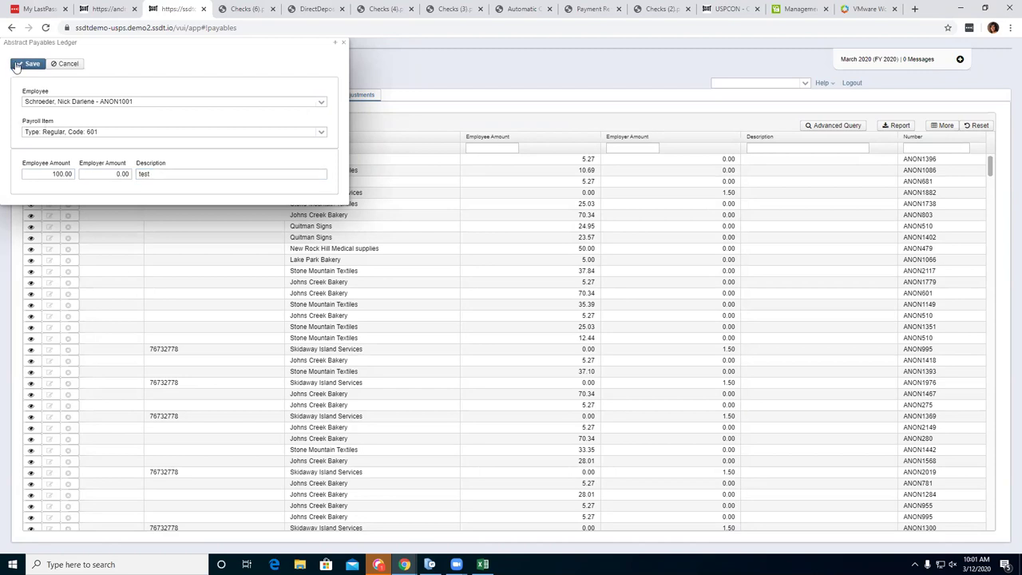
pyautogui.click(344, 43)
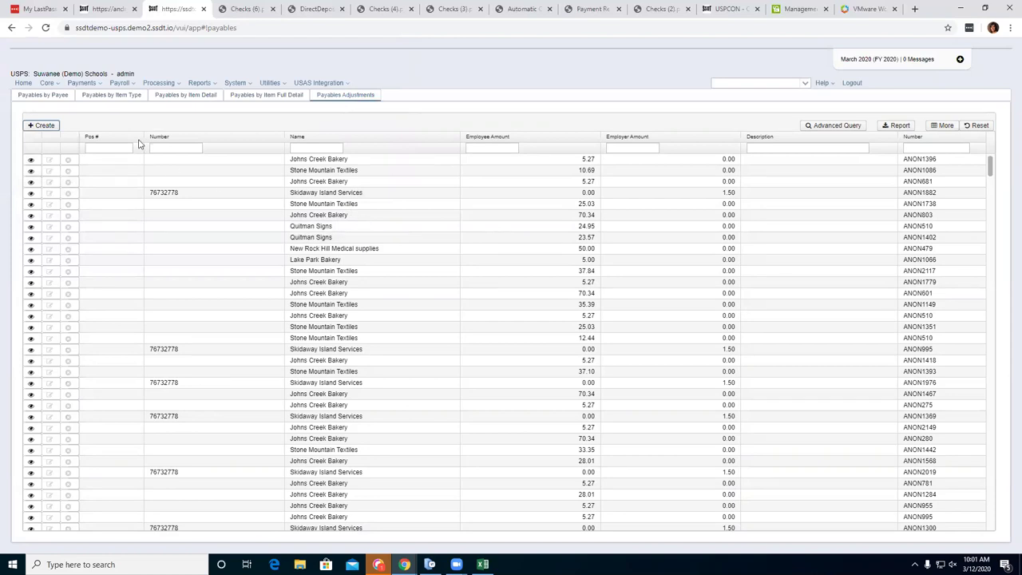
# Step: Review Payables by Payee totals, confirming East Dublin Gymnasium's employee amount is 0.00
pyautogui.click(45, 98)
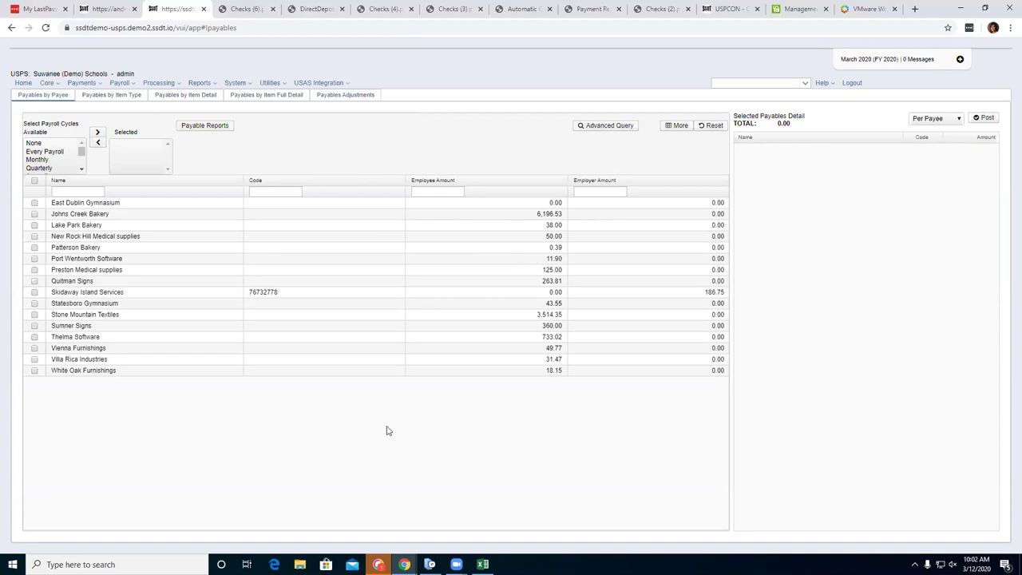
pyautogui.click(85, 83)
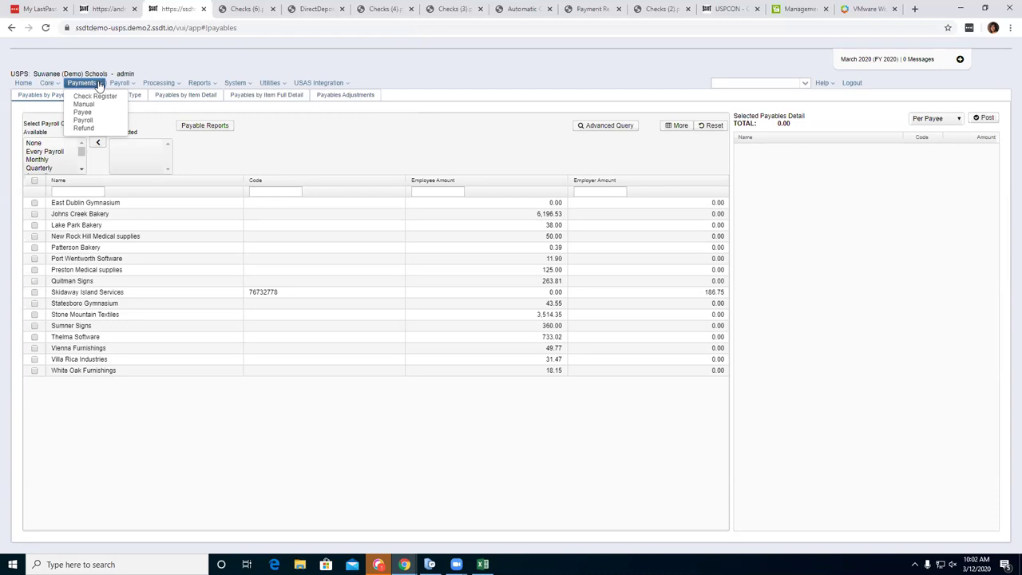
# Step: Open System > Configuration, listing entries from Account Mapping through ODJFS Configuration
pyautogui.moveTo(245, 86)
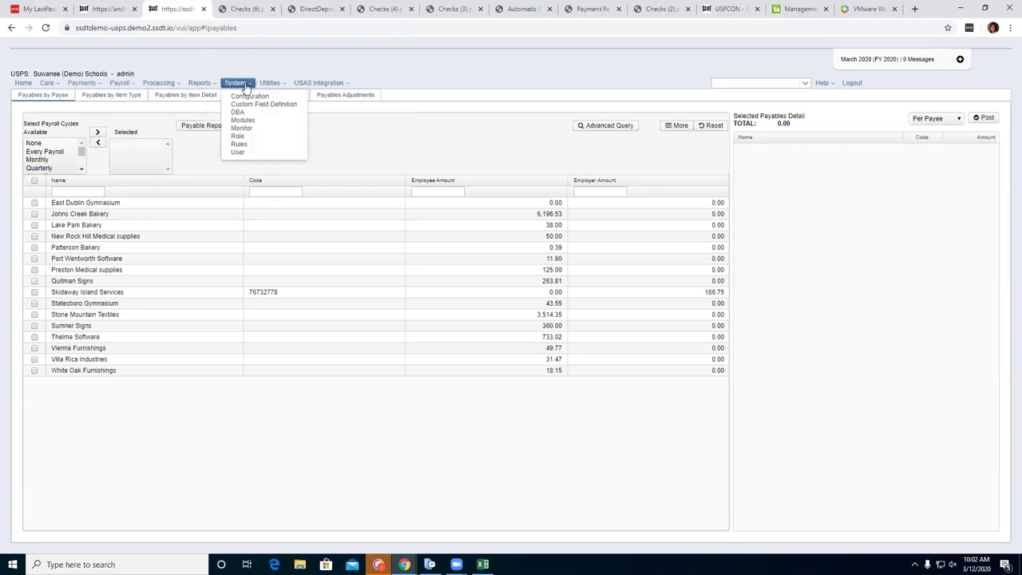
pyautogui.click(248, 96)
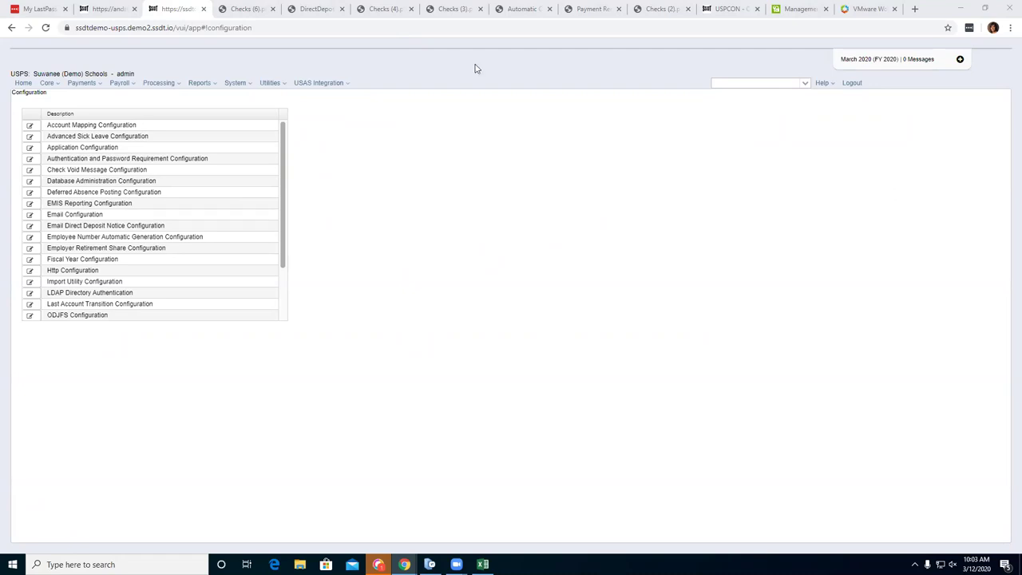
pyautogui.click(249, 86)
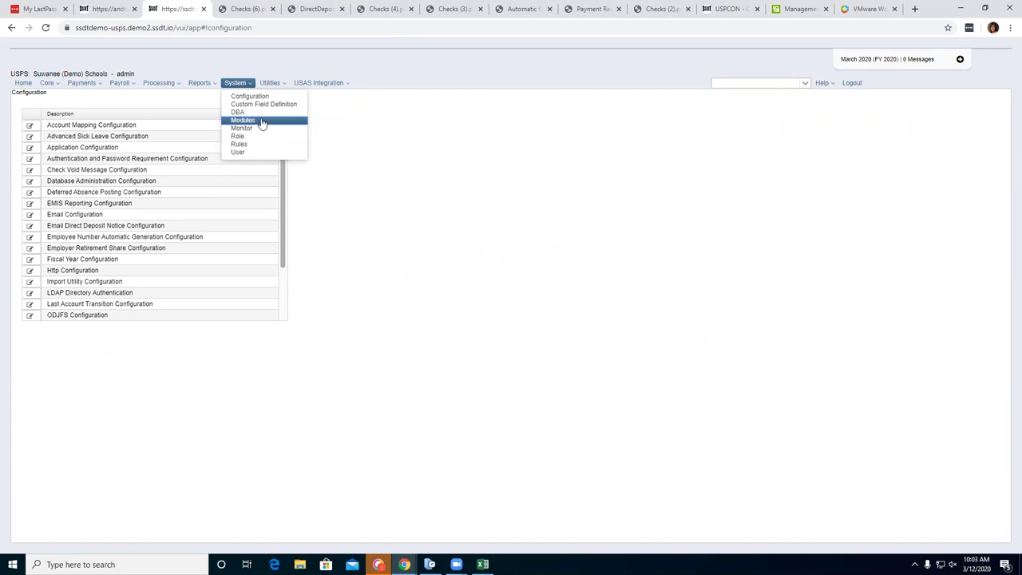
pyautogui.click(363, 136)
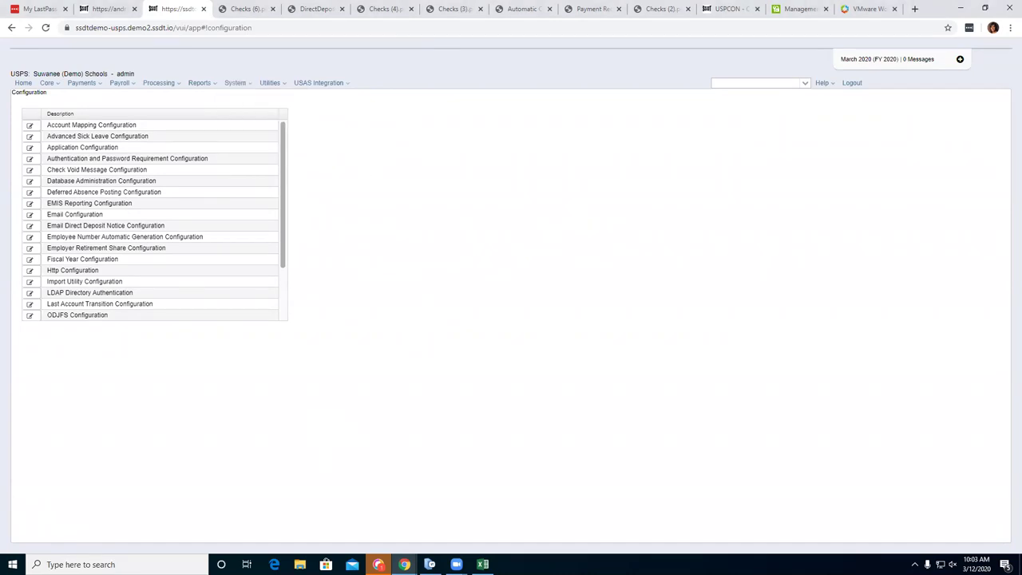
# Step: Edit the Account Mapping Configuration and read the Use Instructional Level help tooltip
pyautogui.click(35, 126)
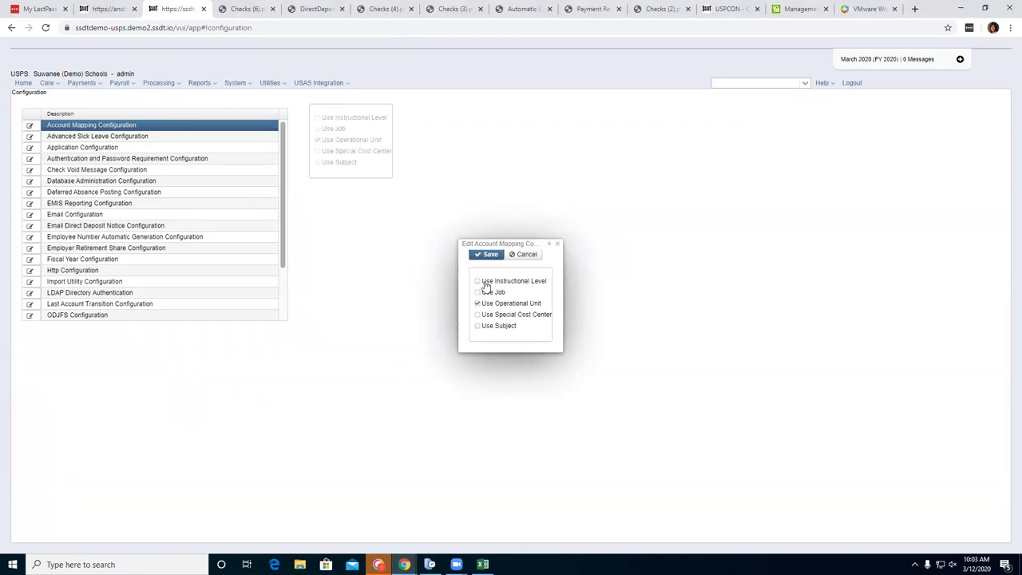
pyautogui.moveTo(509, 288)
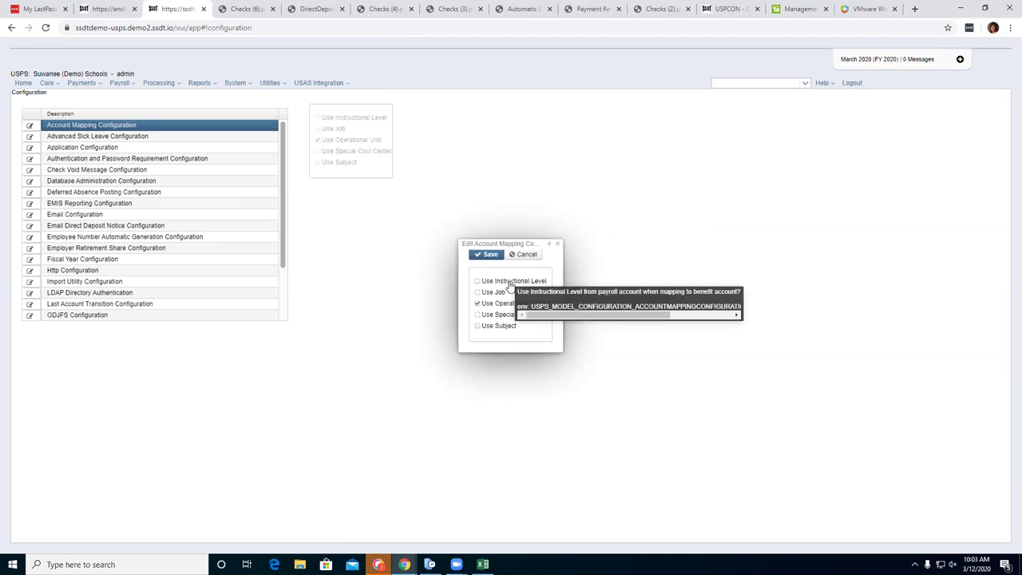
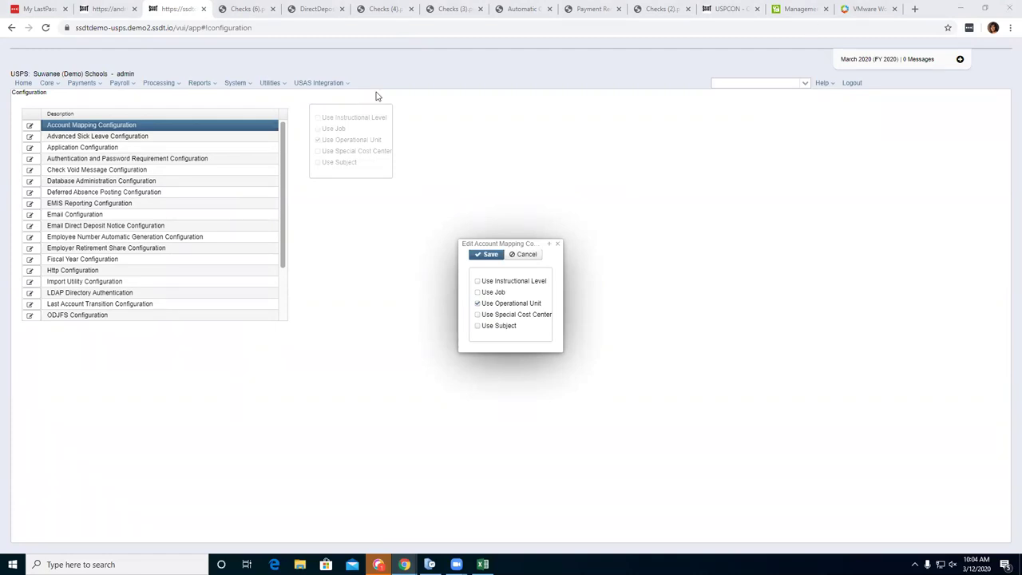
# Step: Close the Account Mapping editor and open Advanced Sick Leave Configuration for editing
pyautogui.click(219, 86)
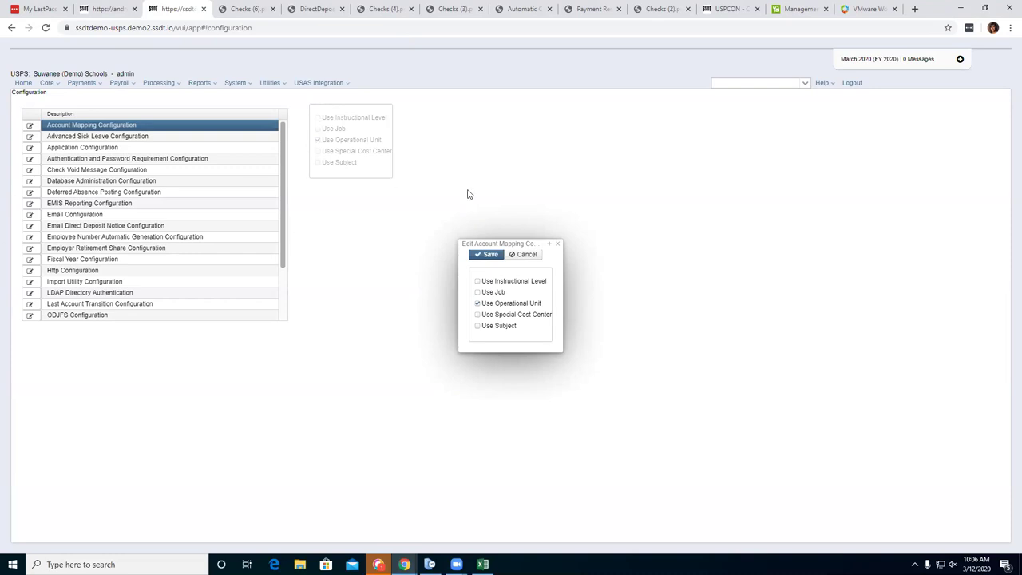
pyautogui.click(557, 243)
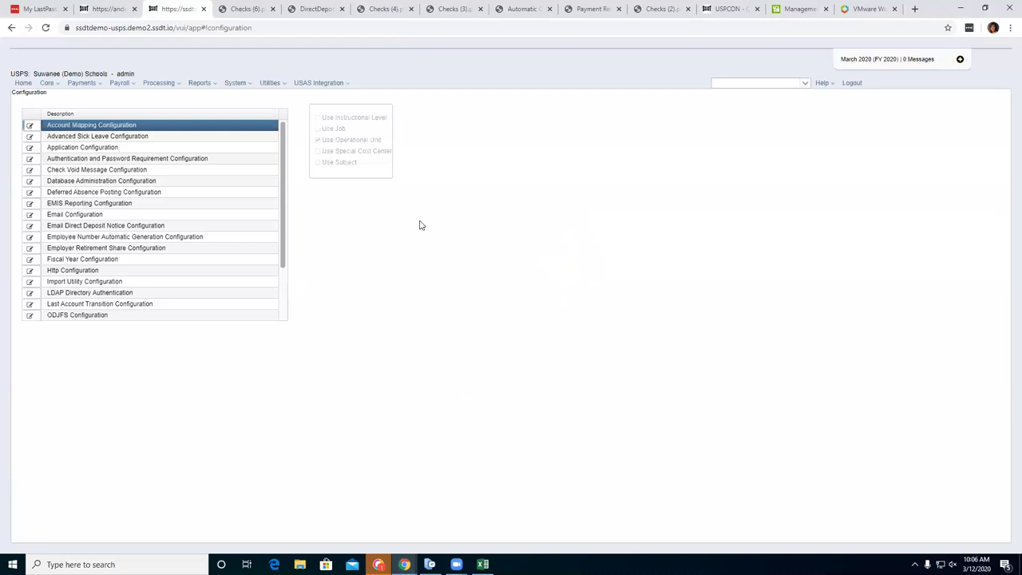
pyautogui.click(30, 137)
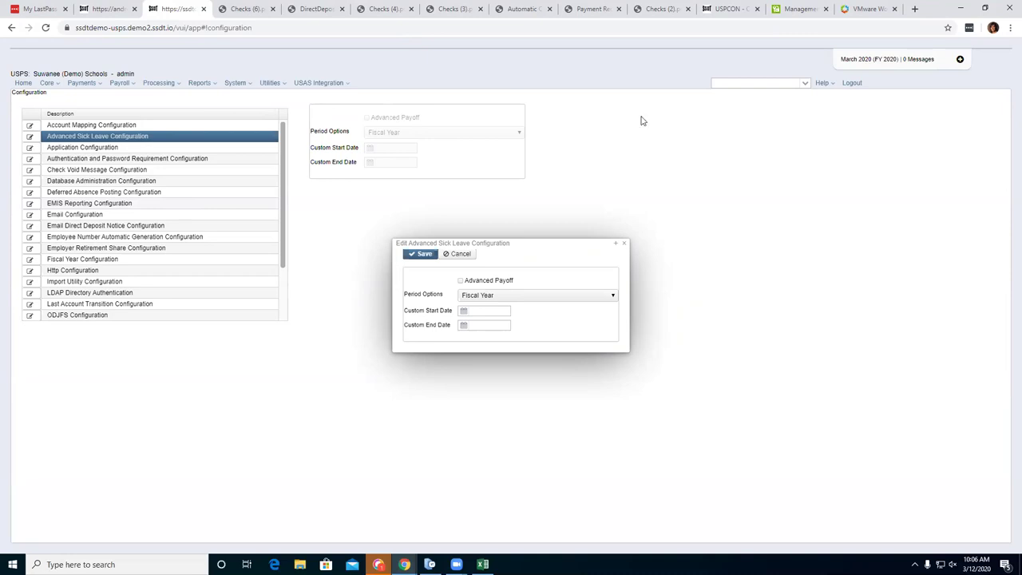
# Step: Check the core setup list in the payroll session, then view Advanced Sick Leave's Period Options
pyautogui.click(122, 11)
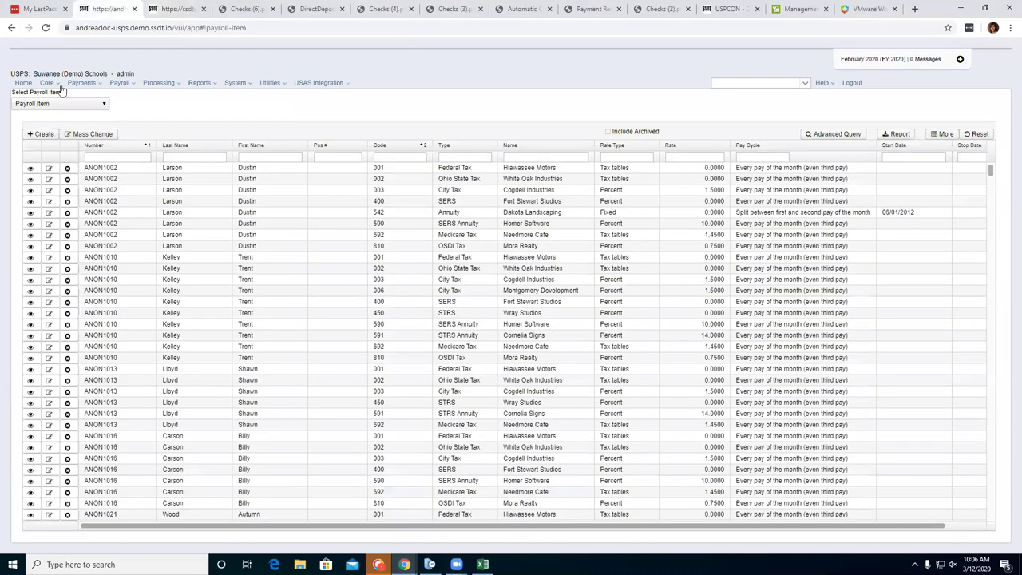
pyautogui.click(57, 84)
pyautogui.click(88, 195)
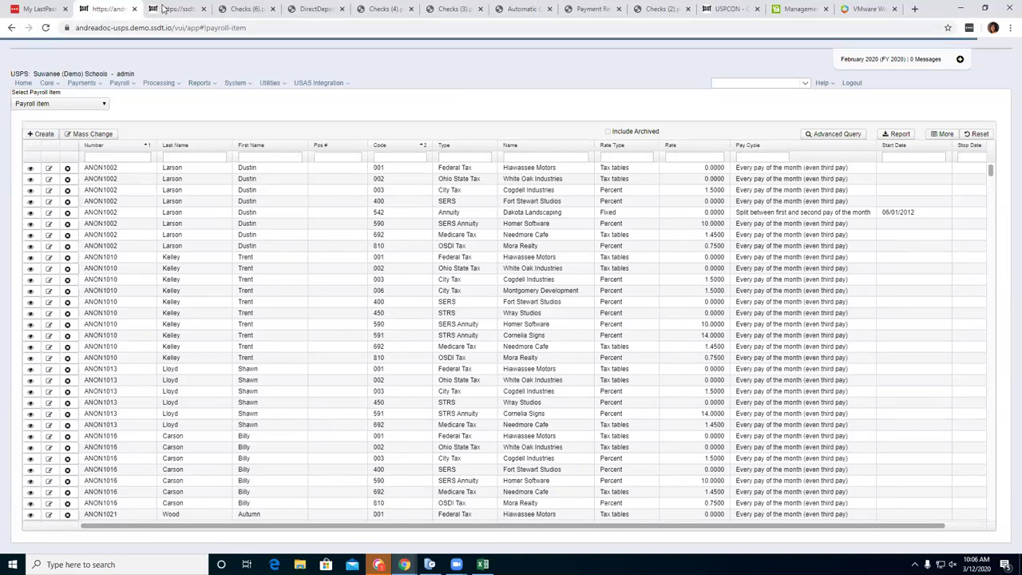
pyautogui.click(164, 10)
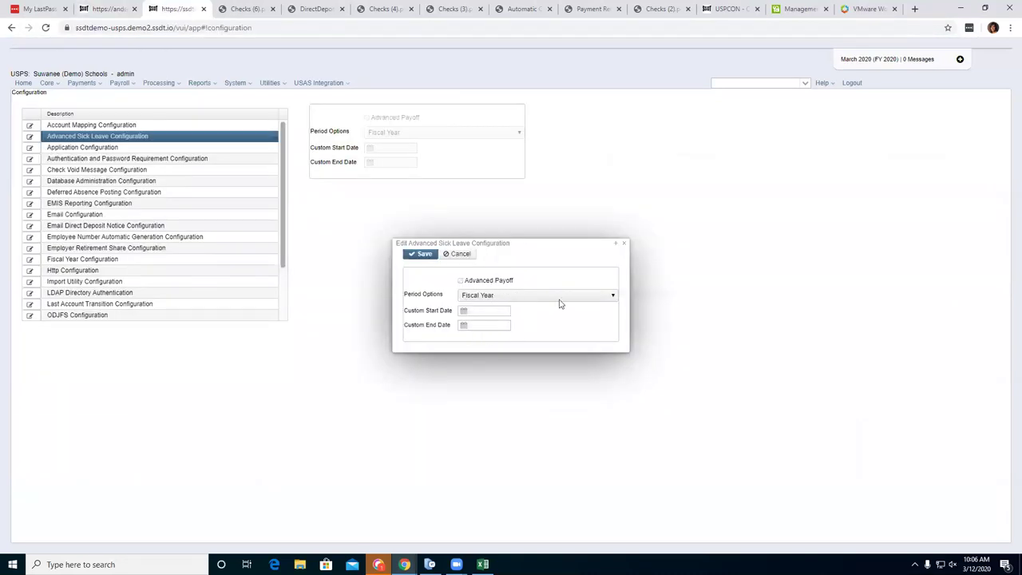
pyautogui.click(606, 297)
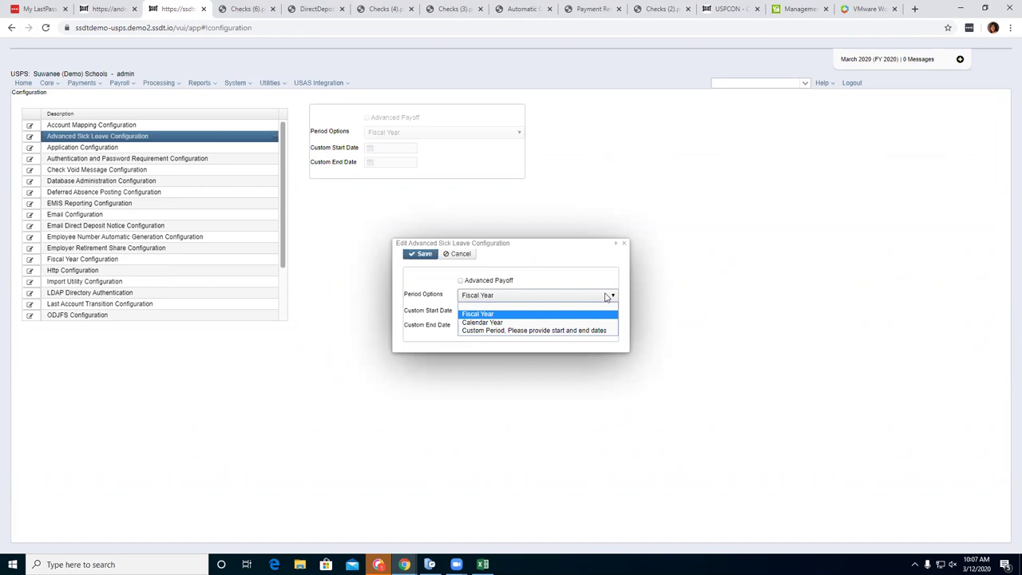
pyautogui.click(102, 8)
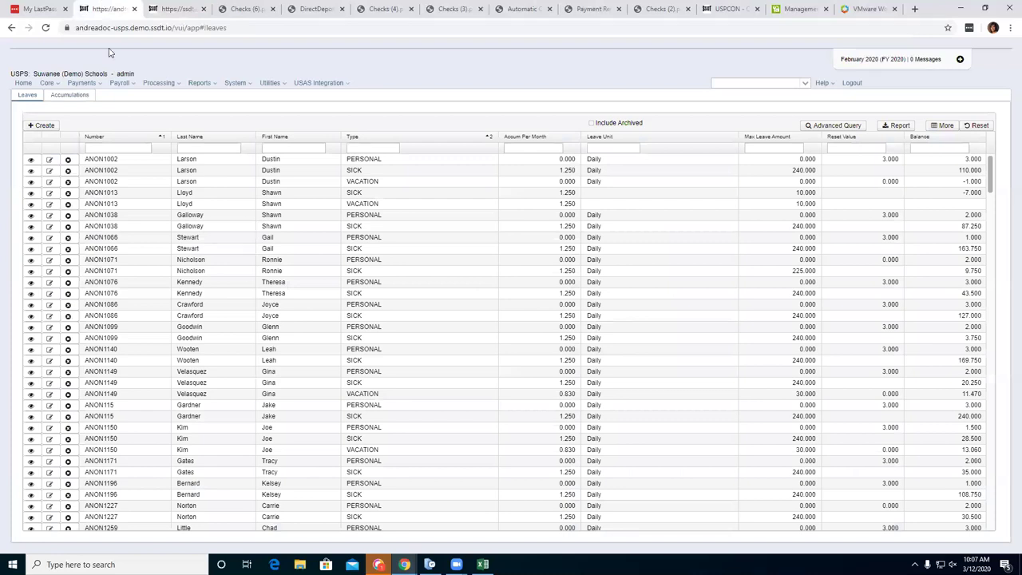
pyautogui.click(50, 160)
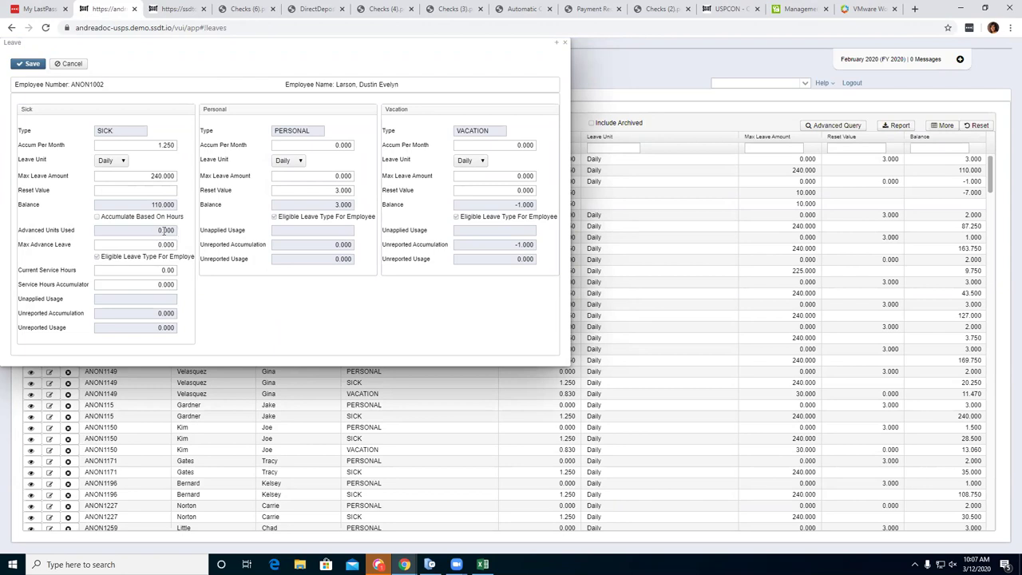
pyautogui.click(160, 5)
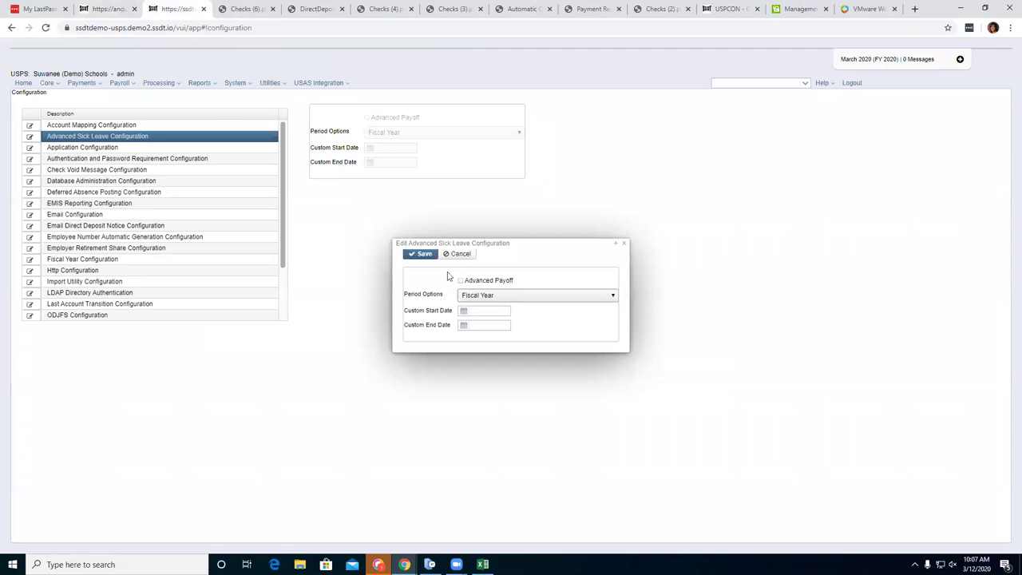
pyautogui.click(615, 296)
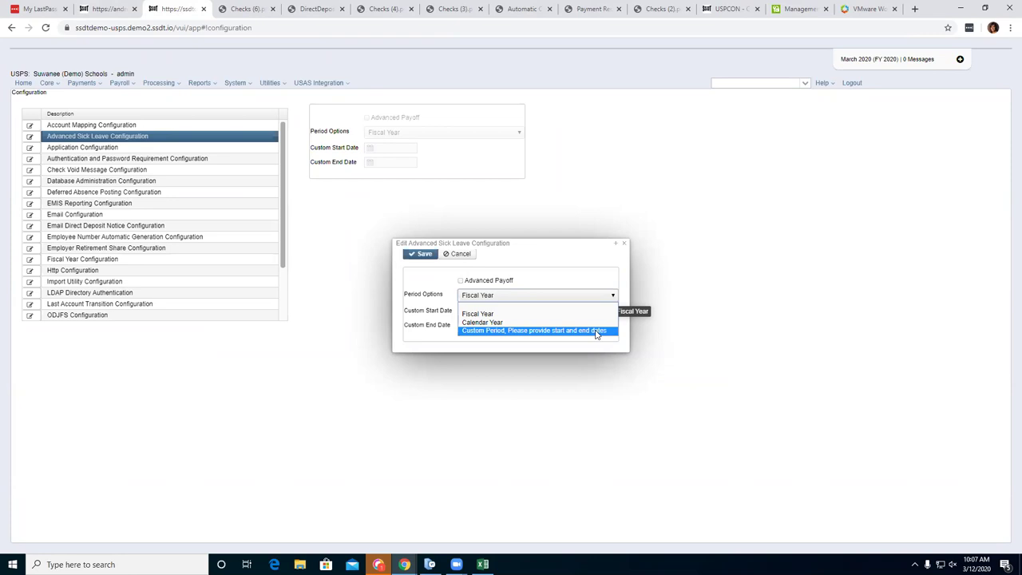
pyautogui.click(584, 280)
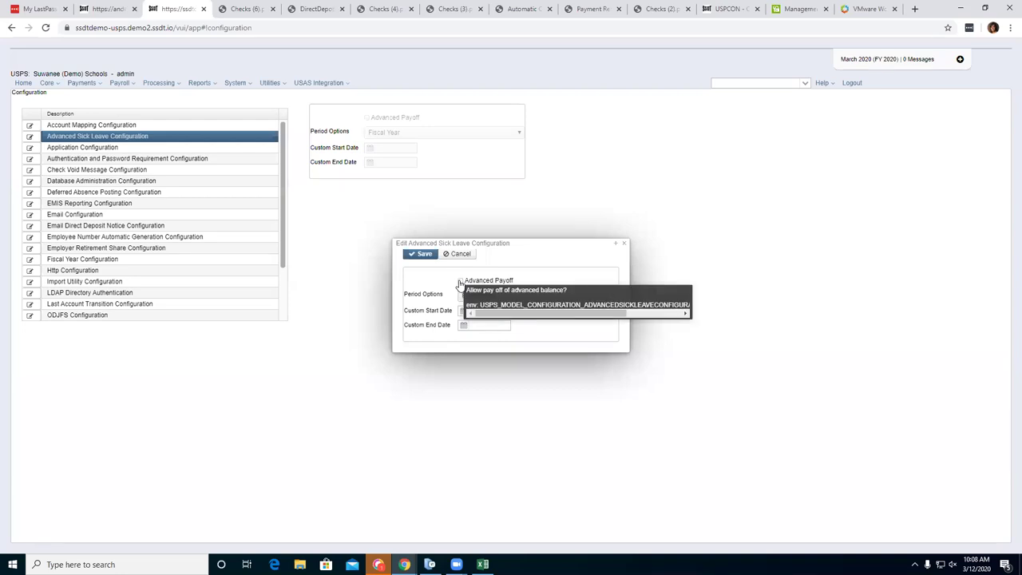
# Step: Tick Advanced Payoff, comparing it against the employee's leave record in the other session
pyautogui.click(460, 281)
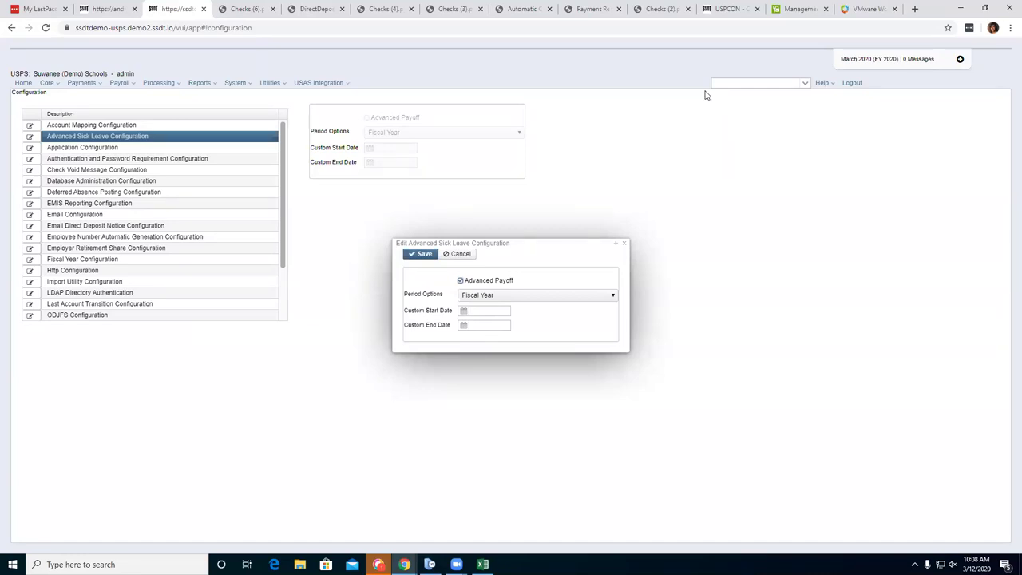
pyautogui.click(111, 10)
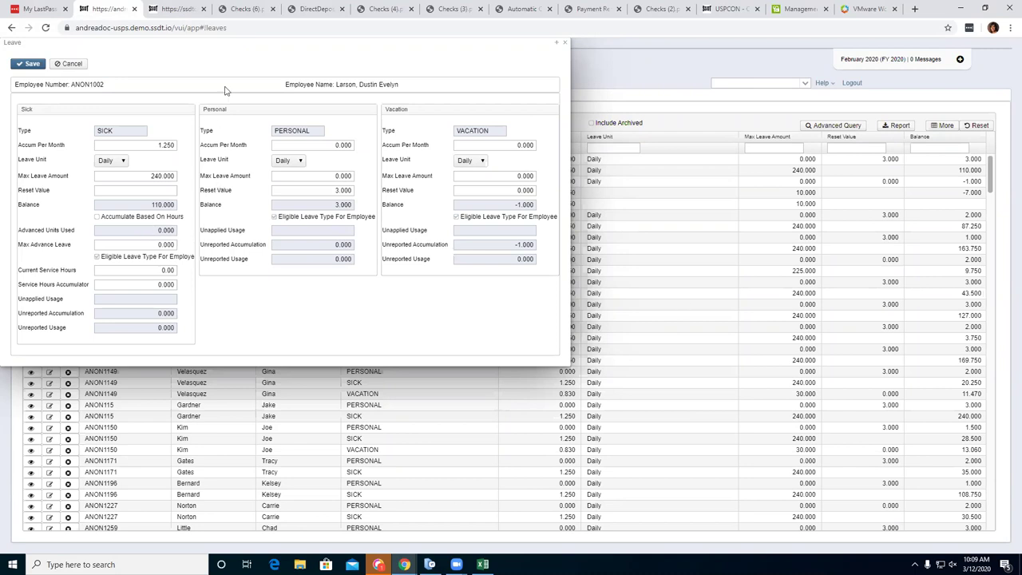
pyautogui.click(186, 6)
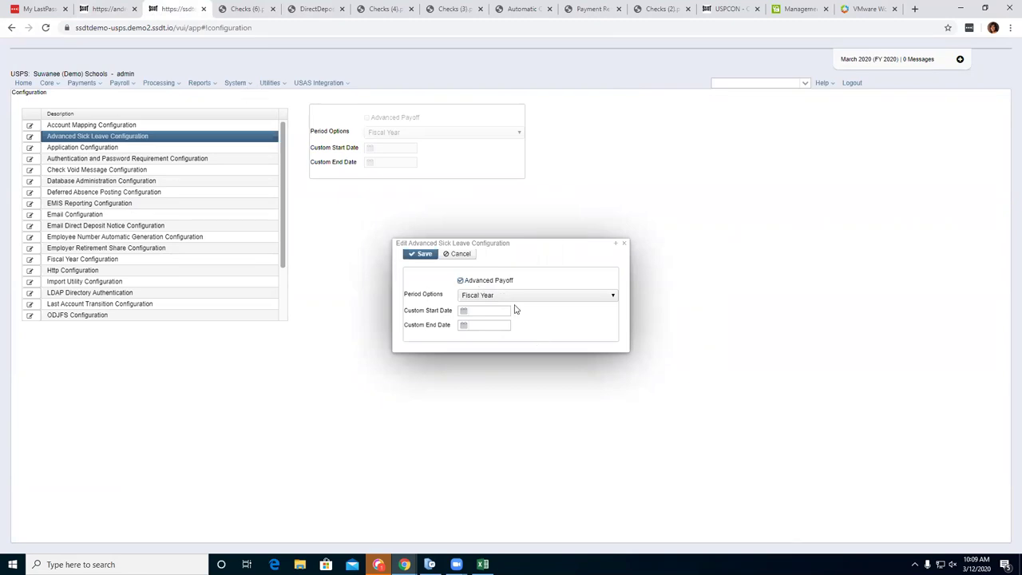
pyautogui.click(108, 6)
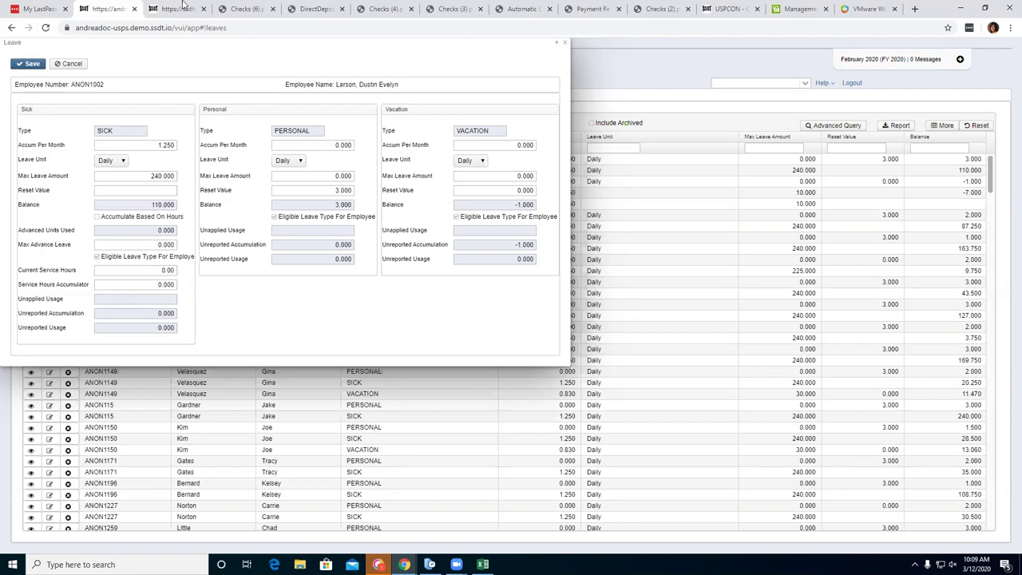
pyautogui.click(182, 8)
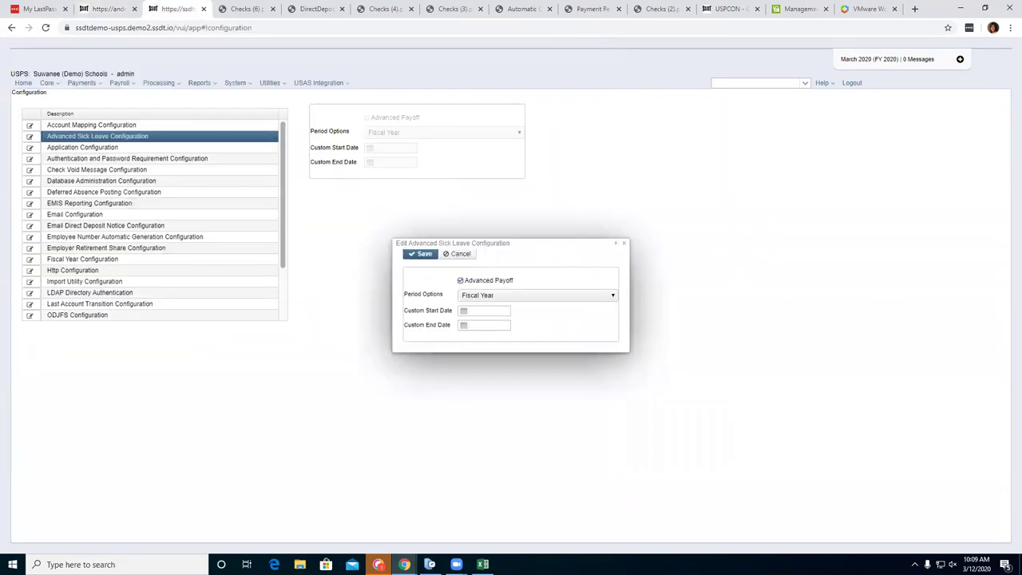
# Step: Untick Advanced Payoff and close the editor, leaving Fiscal Year with no advanced payoff
pyautogui.click(460, 281)
pyautogui.moveTo(483, 286)
pyautogui.click(626, 245)
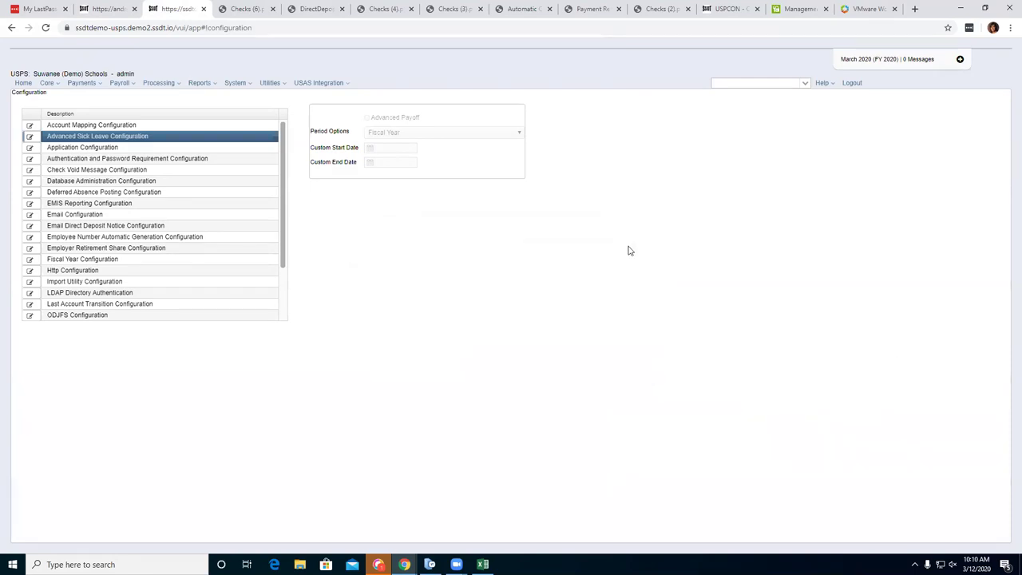
# Step: Review password requirements, trying pre-expiring passwords, then open Check Void Message Configuration for editing
pyautogui.click(31, 159)
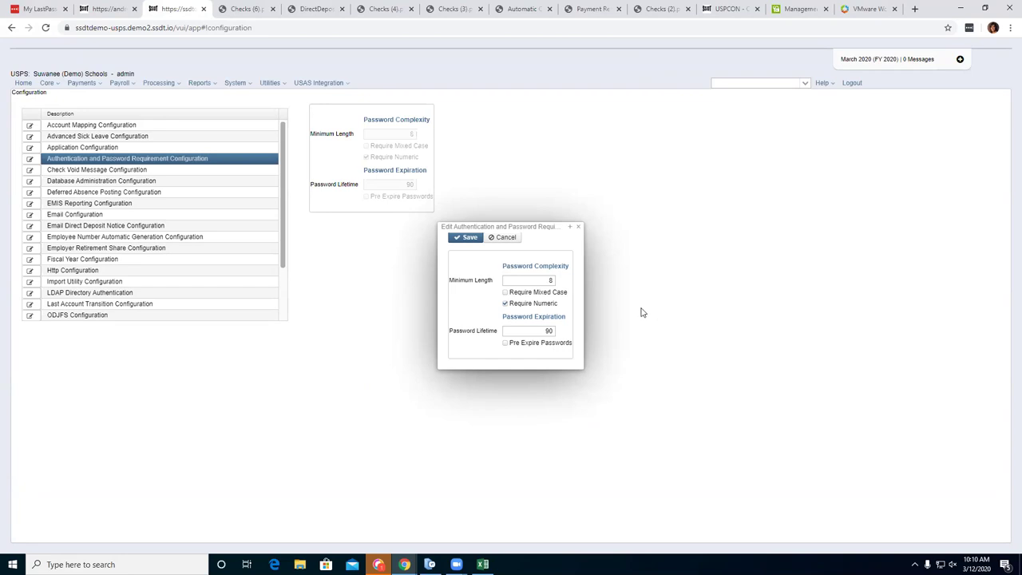
pyautogui.moveTo(525, 282)
pyautogui.click(506, 345)
pyautogui.click(577, 229)
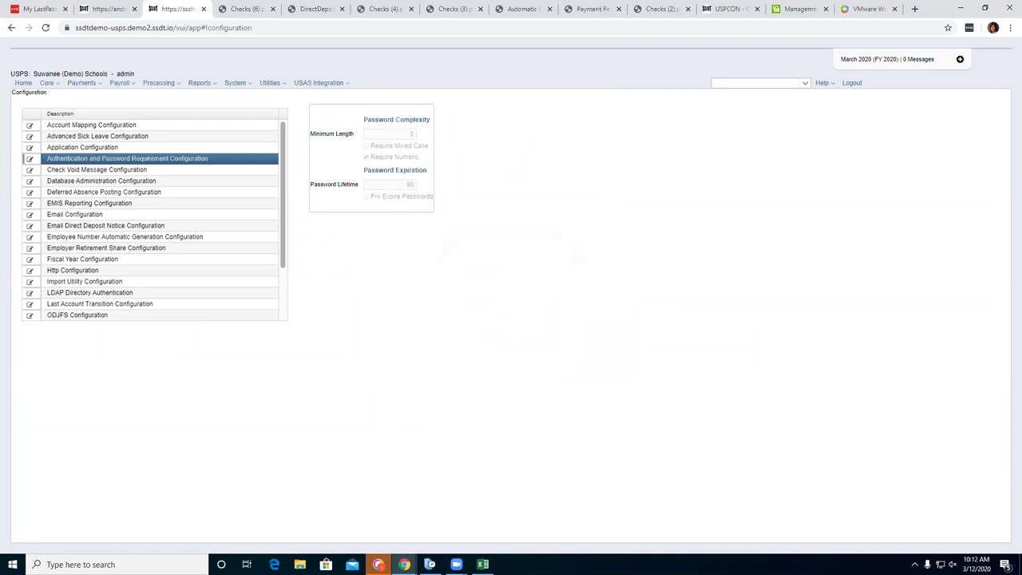
pyautogui.click(32, 170)
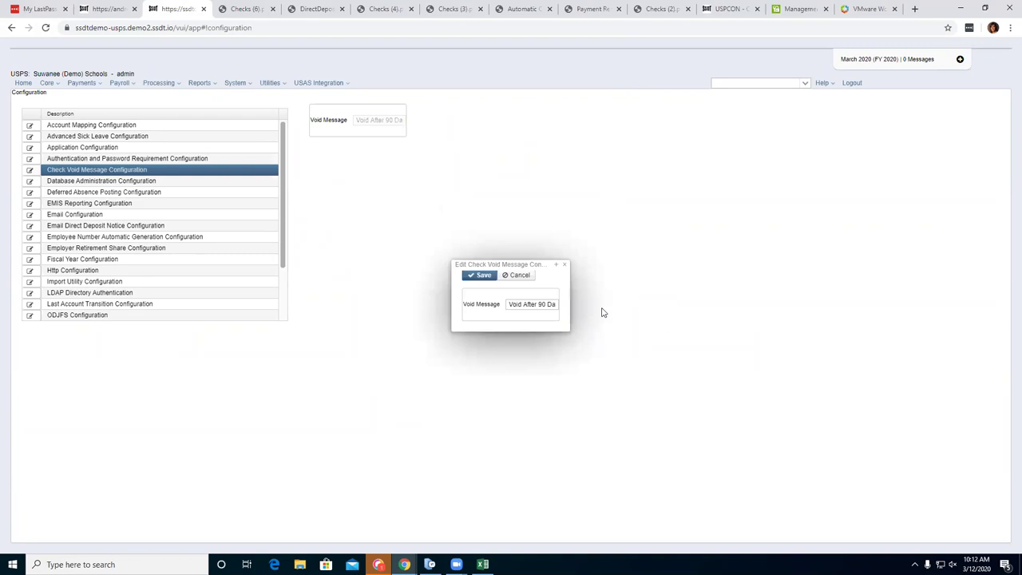
# Step: Close the Check Void Message editor, keeping the 'Void After 90 Da…' message
pyautogui.moveTo(534, 309)
pyautogui.click(563, 266)
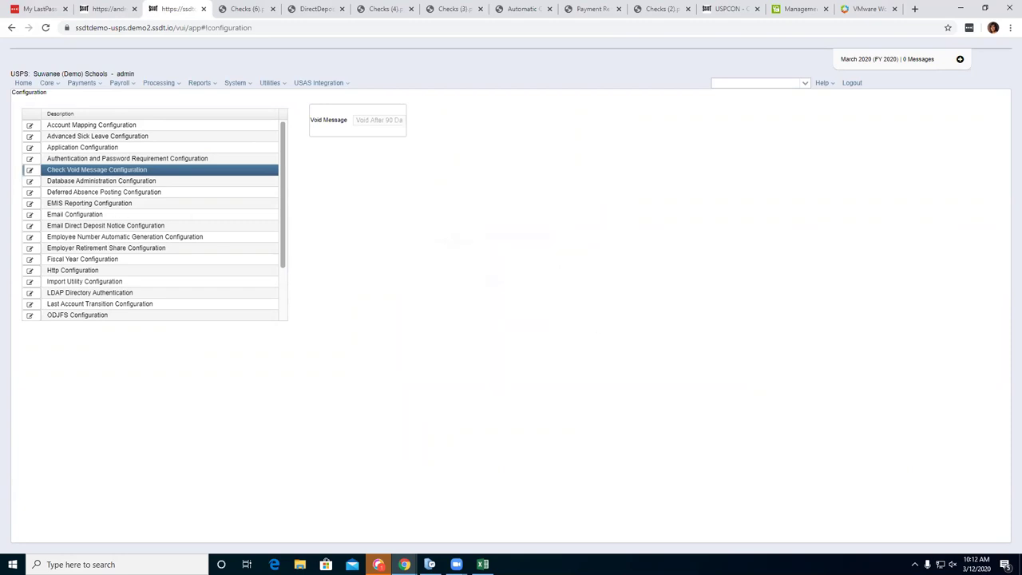
# Step: Edit Deferred Absence Posting Configuration and tick the Deferred Absence Posting checkbox
pyautogui.click(30, 192)
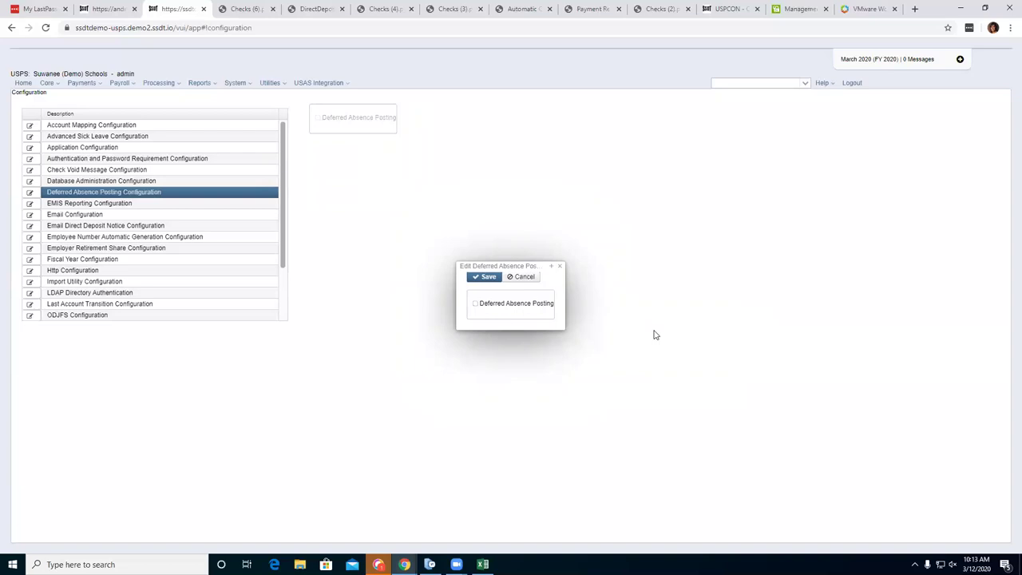
pyautogui.click(475, 305)
pyautogui.hotkey('ctrl', 'shift', 'Tab')
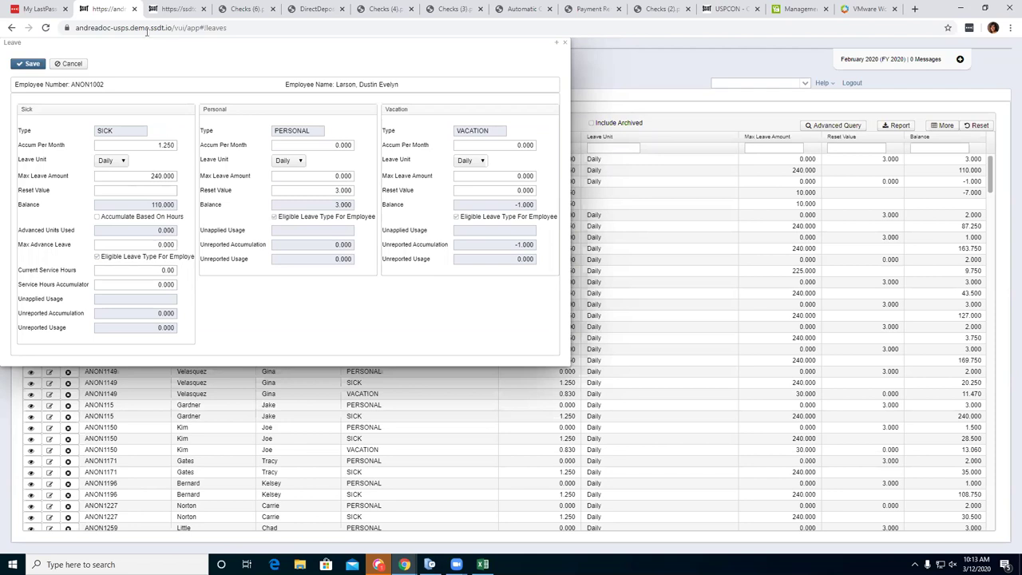
pyautogui.click(166, 16)
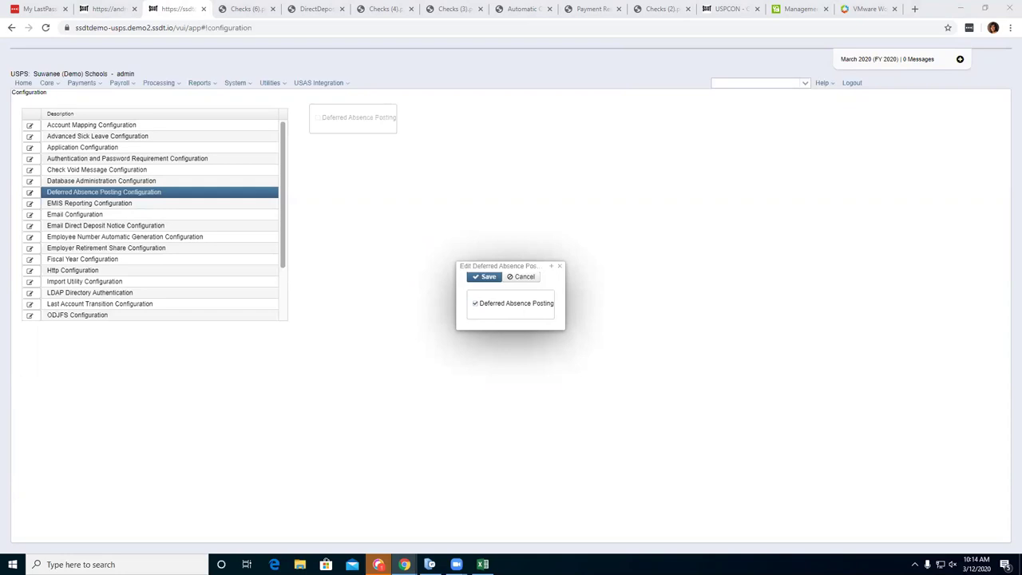
# Step: Untick Deferred Absence Posting, save, and close its editor
pyautogui.click(475, 303)
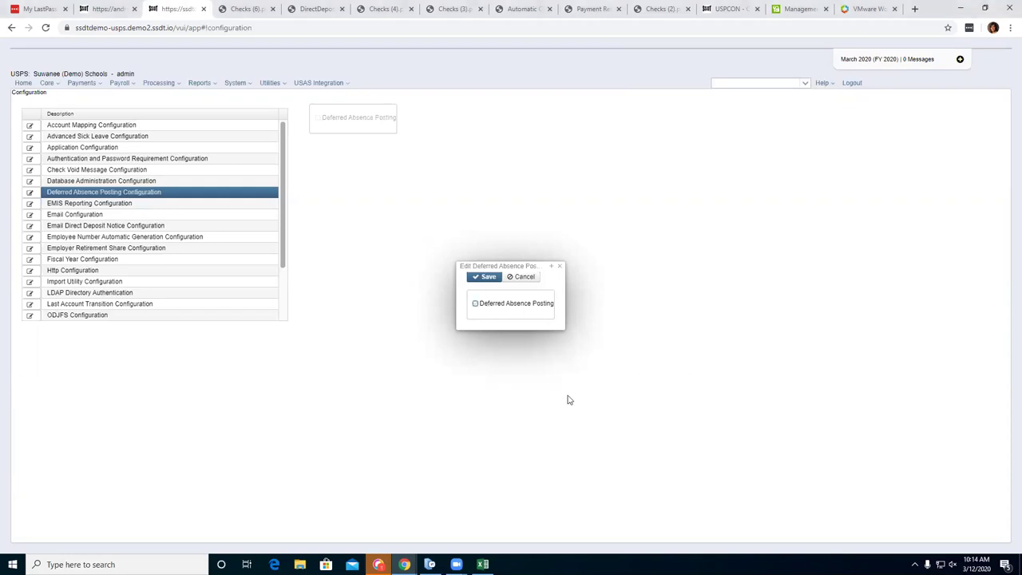
pyautogui.click(496, 279)
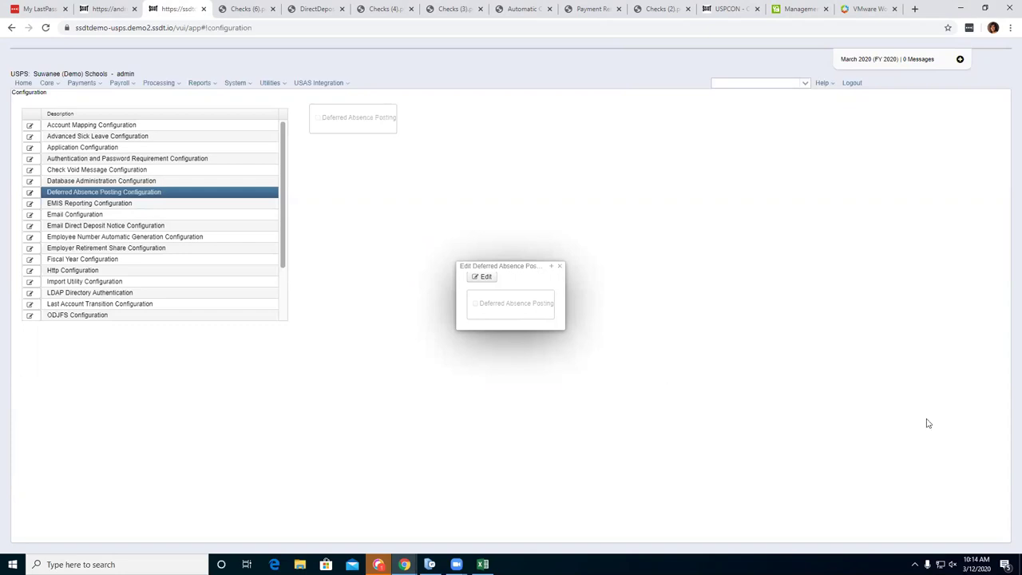
pyautogui.click(560, 266)
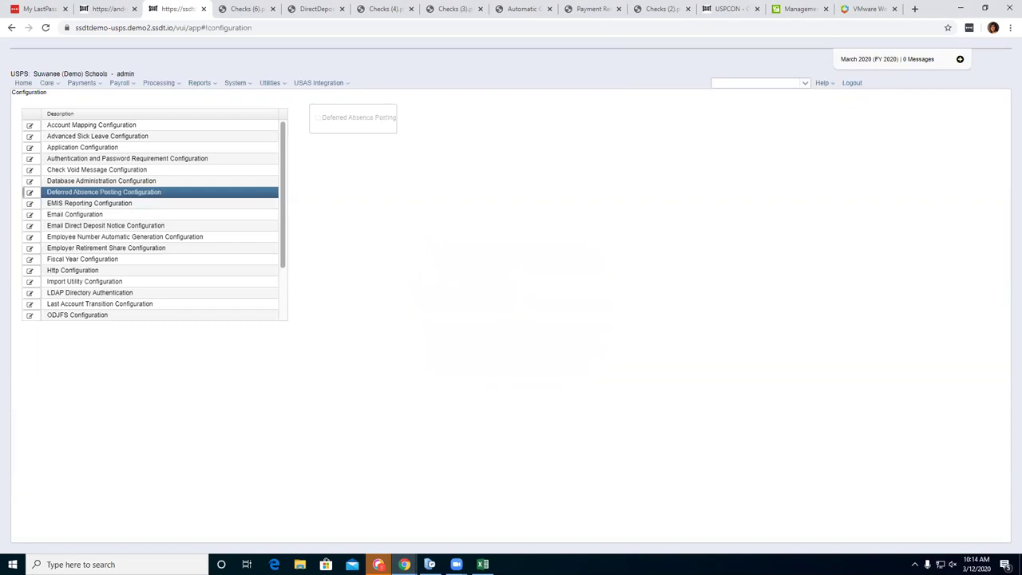
# Step: Edit EMIS Reporting and browse the Reporting Id choices, keeping Credential ID with prefix E57
pyautogui.click(30, 205)
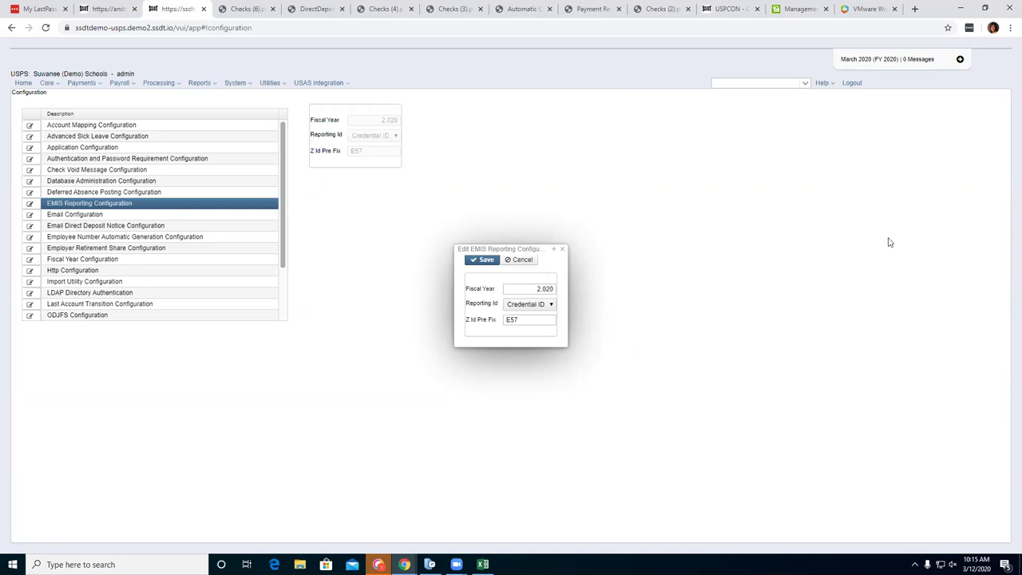
pyautogui.click(550, 308)
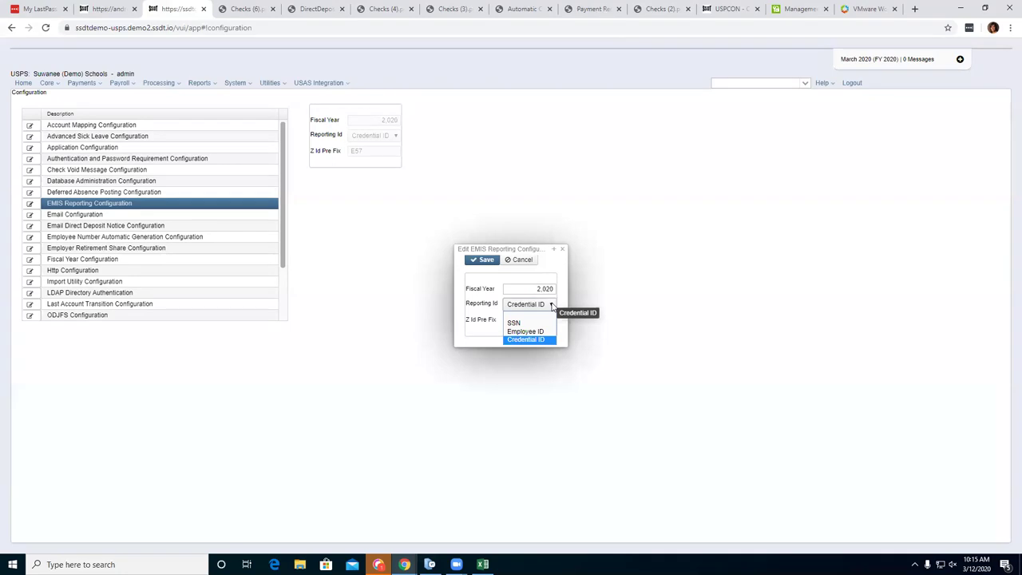
pyautogui.click(649, 283)
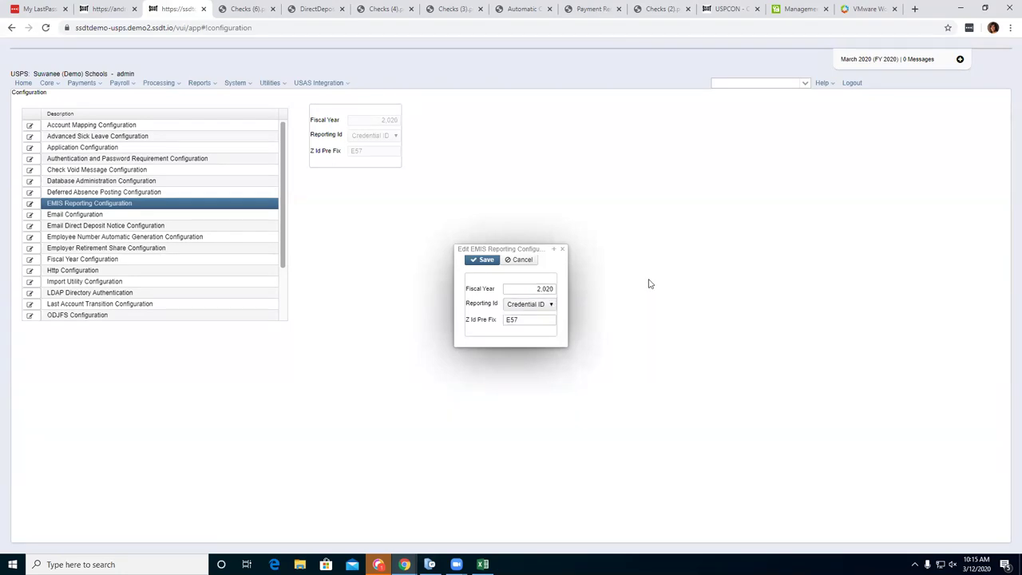
pyautogui.click(550, 305)
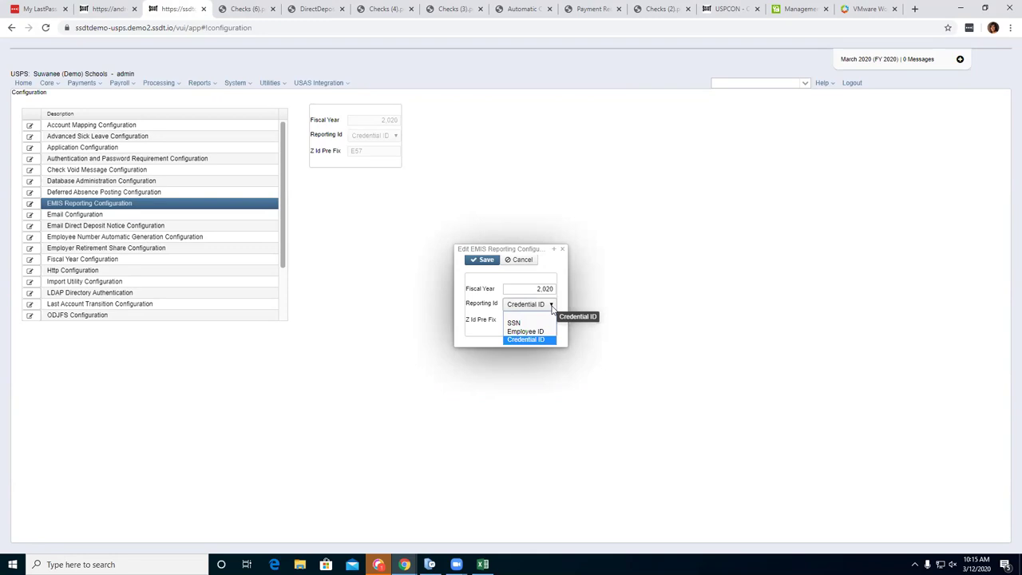
pyautogui.click(490, 323)
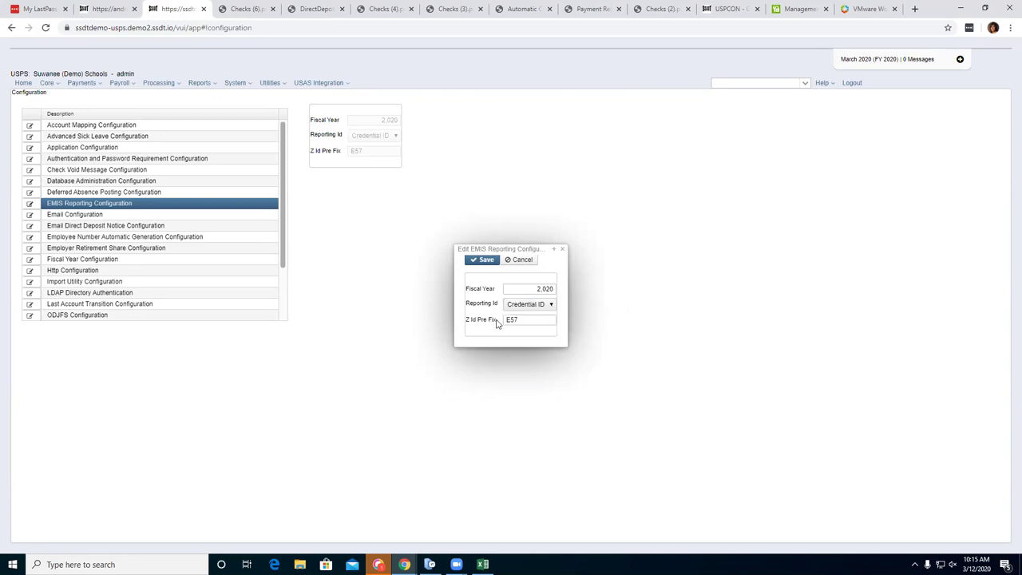
pyautogui.moveTo(527, 322)
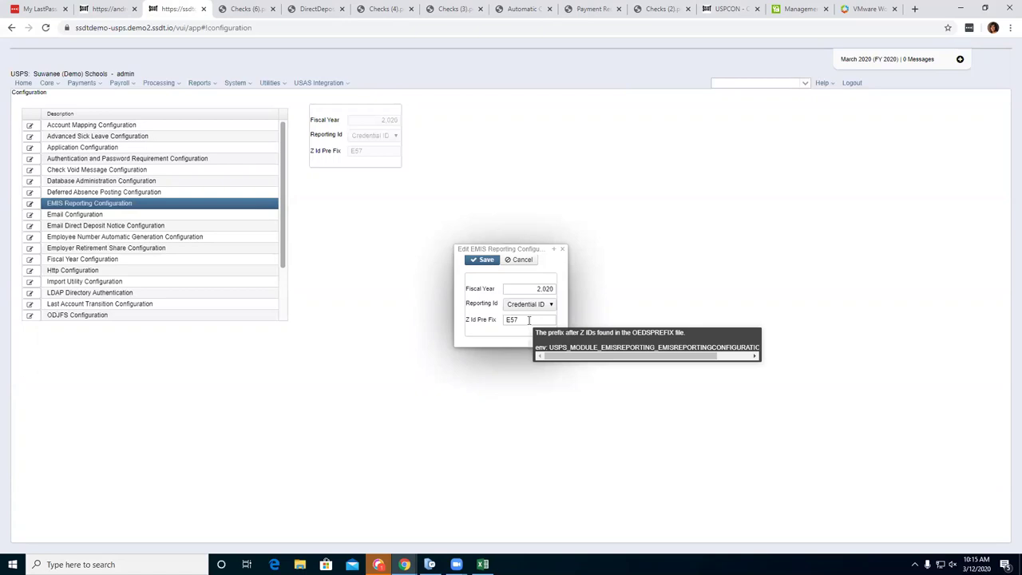
pyautogui.click(505, 319)
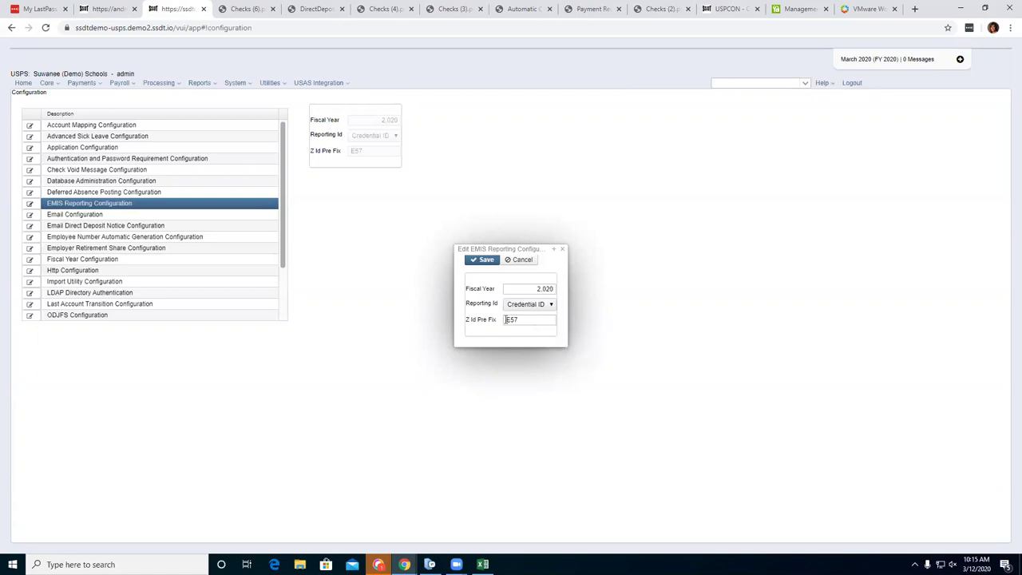
# Step: Close the EMIS editor, glance at Email settings, then close the Leave record in the other session
pyautogui.moveTo(508, 319)
pyautogui.click(564, 250)
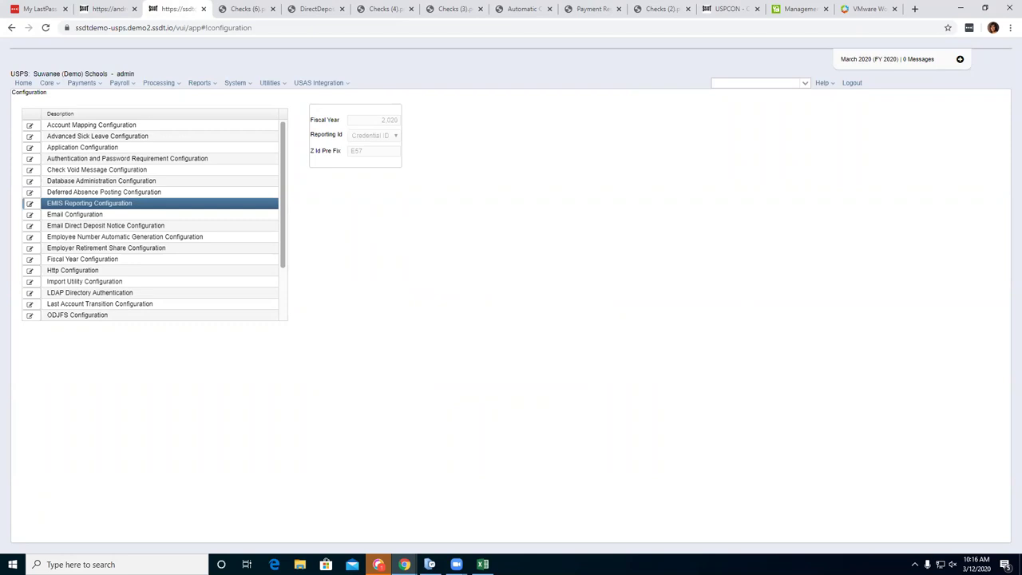
pyautogui.click(32, 214)
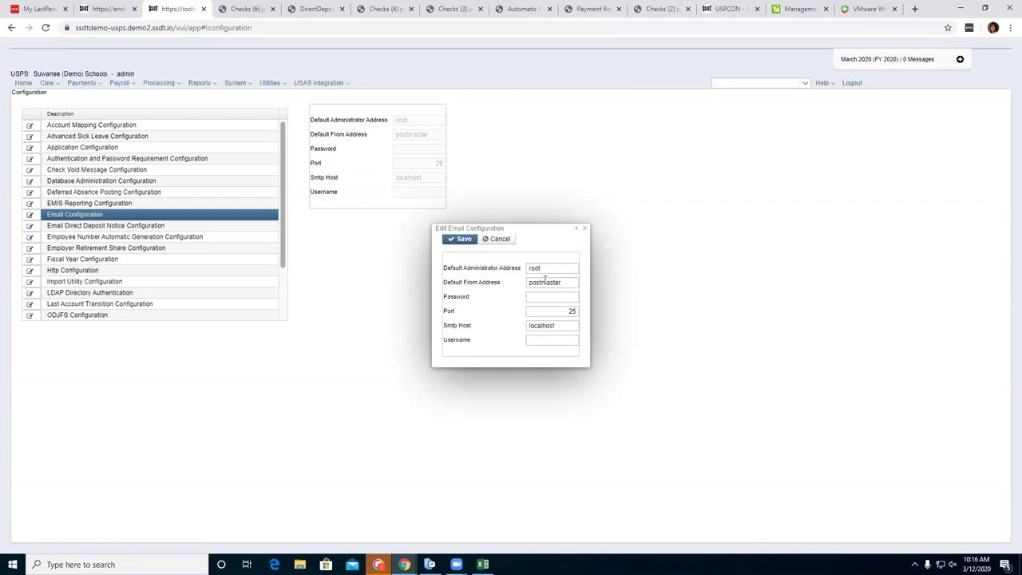
pyautogui.click(111, 9)
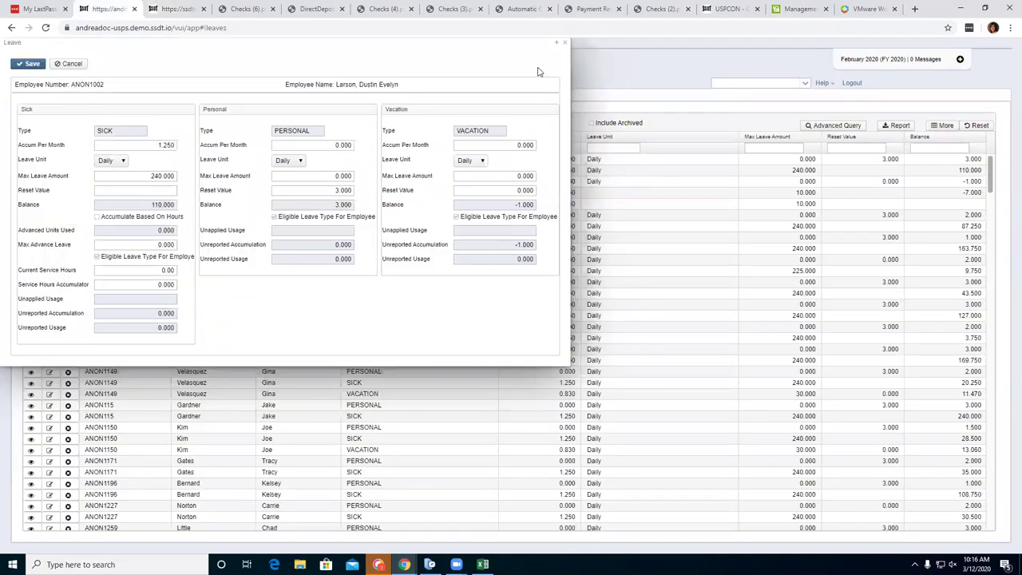
pyautogui.click(565, 43)
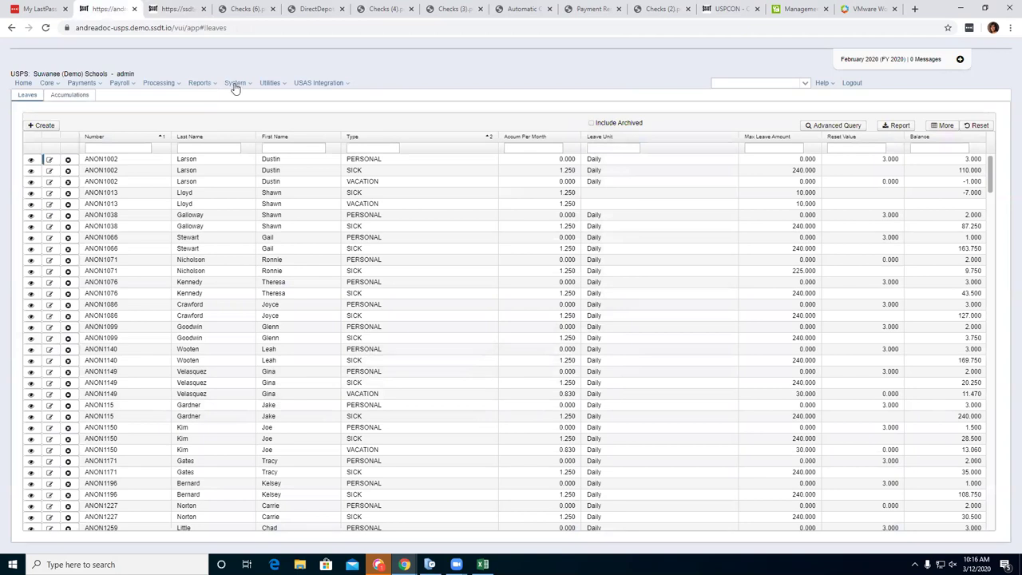
pyautogui.click(234, 84)
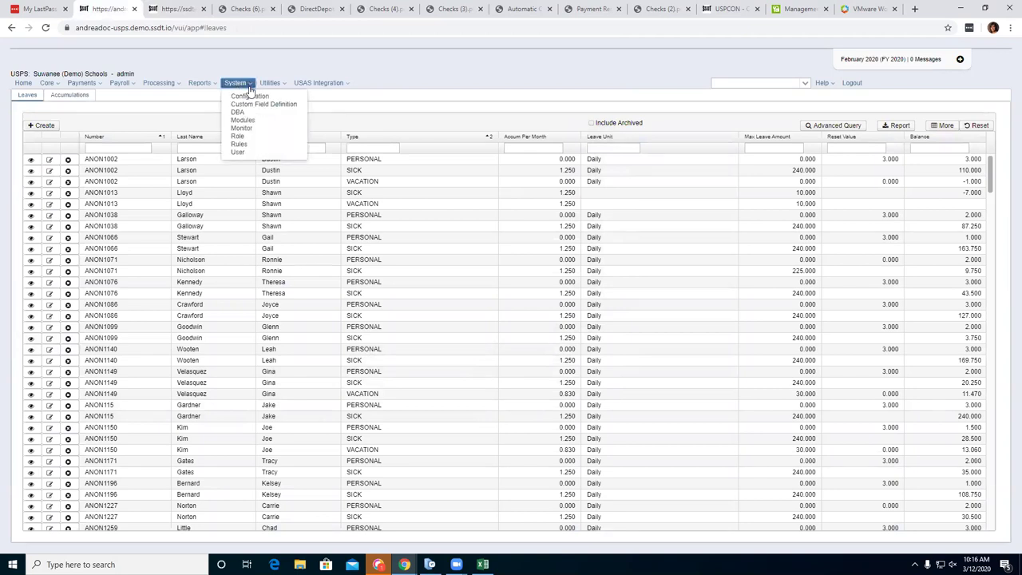
# Step: Go to System > Configuration and edit Email Configuration (Port 25, host mx1.nwoca.org)
pyautogui.click(255, 104)
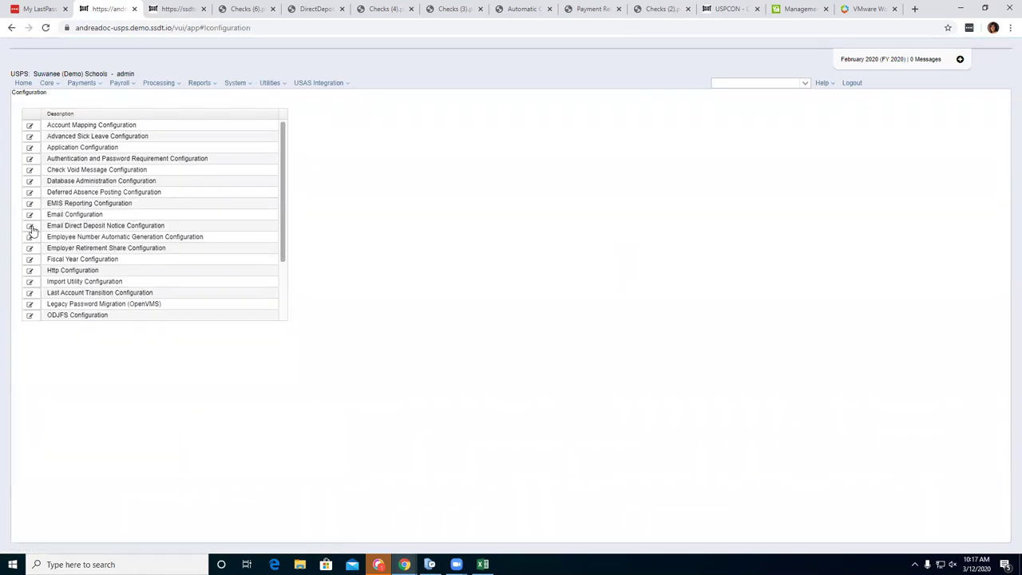
pyautogui.click(30, 214)
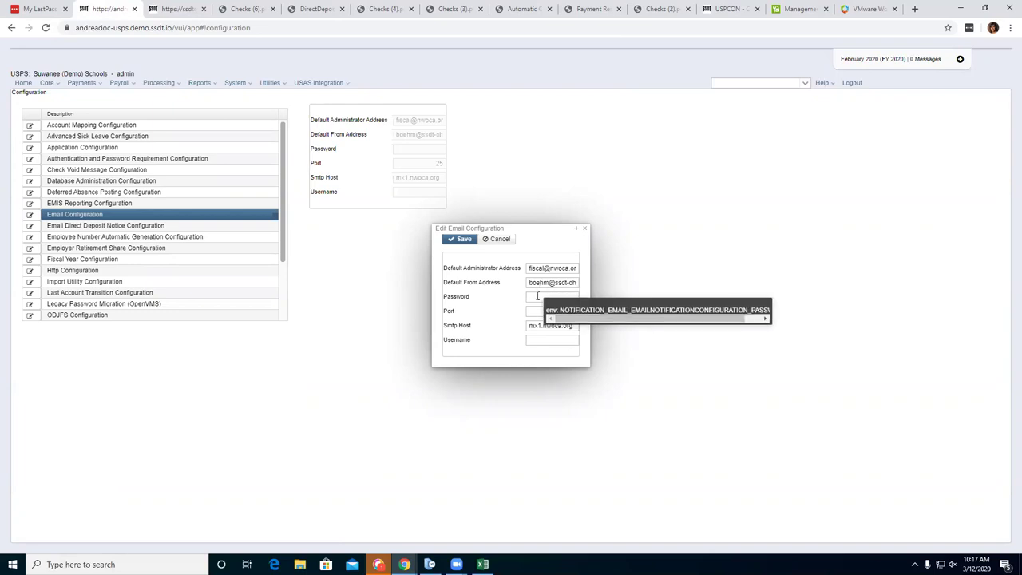
# Step: Close the Email Configuration editor unchanged, keeping Port 25 and Smtp Host mx1.nwoca.org
pyautogui.moveTo(537, 299)
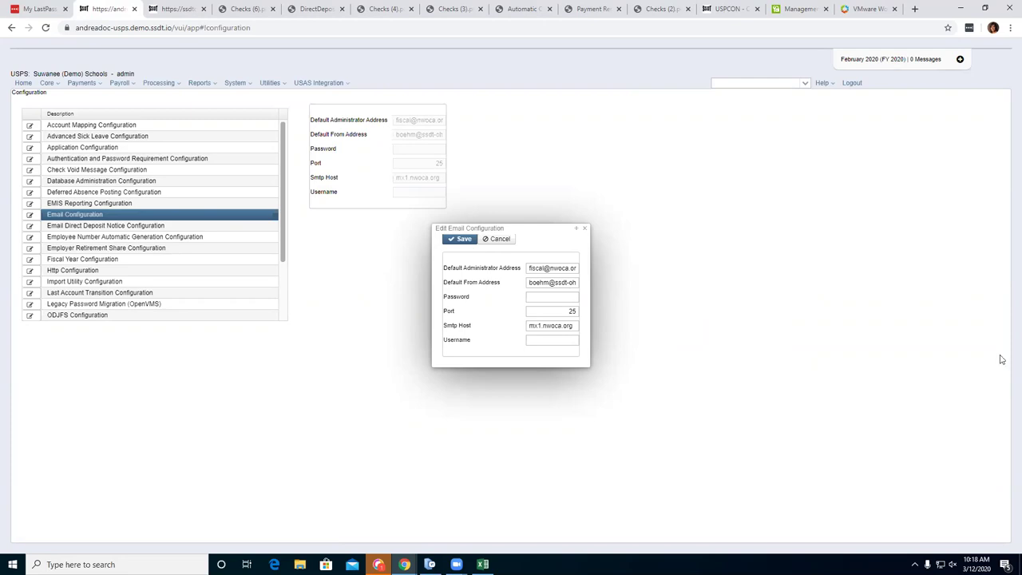
pyautogui.click(584, 228)
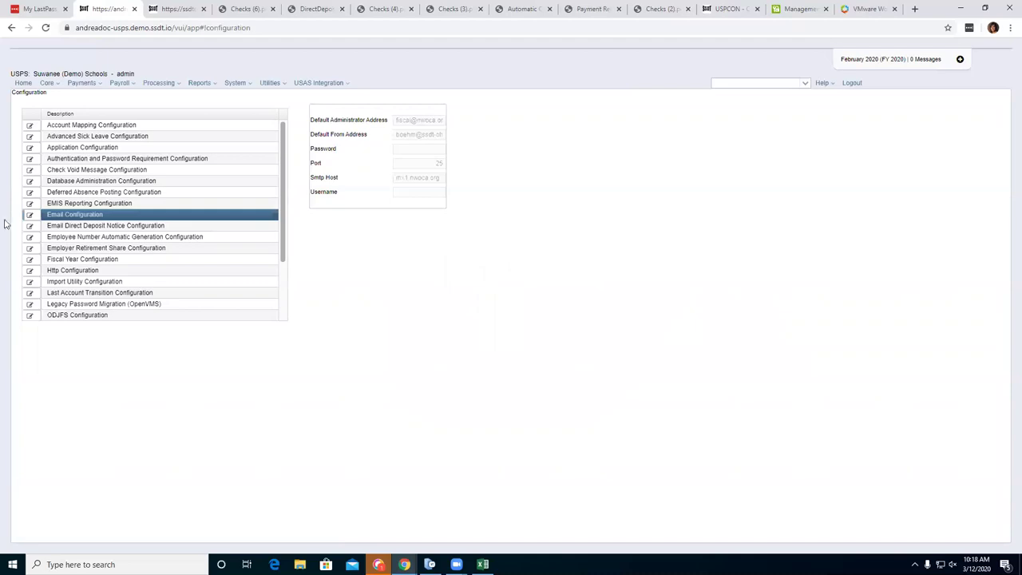
# Step: Edit the Email Direct Deposit Notice Configuration after checking the sample DirectDeposits(2).pdf notice
pyautogui.click(30, 226)
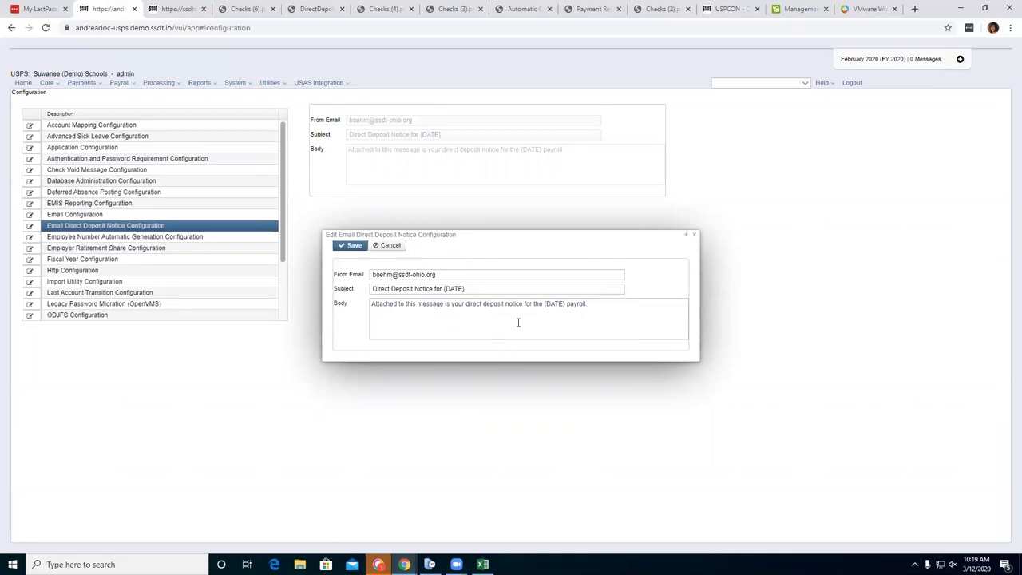
pyautogui.moveTo(518, 322)
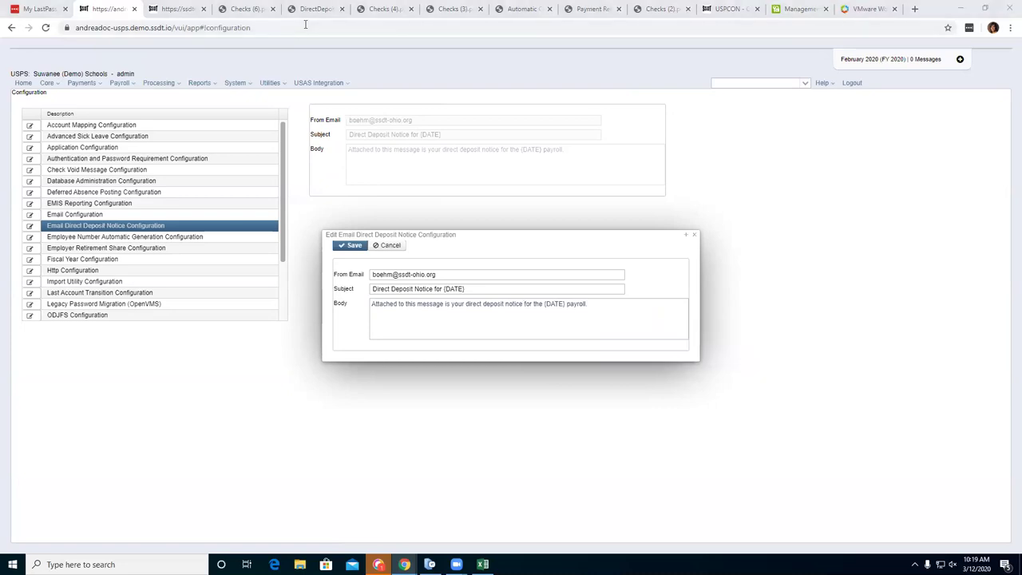
pyautogui.hotkey('ctrl', '5')
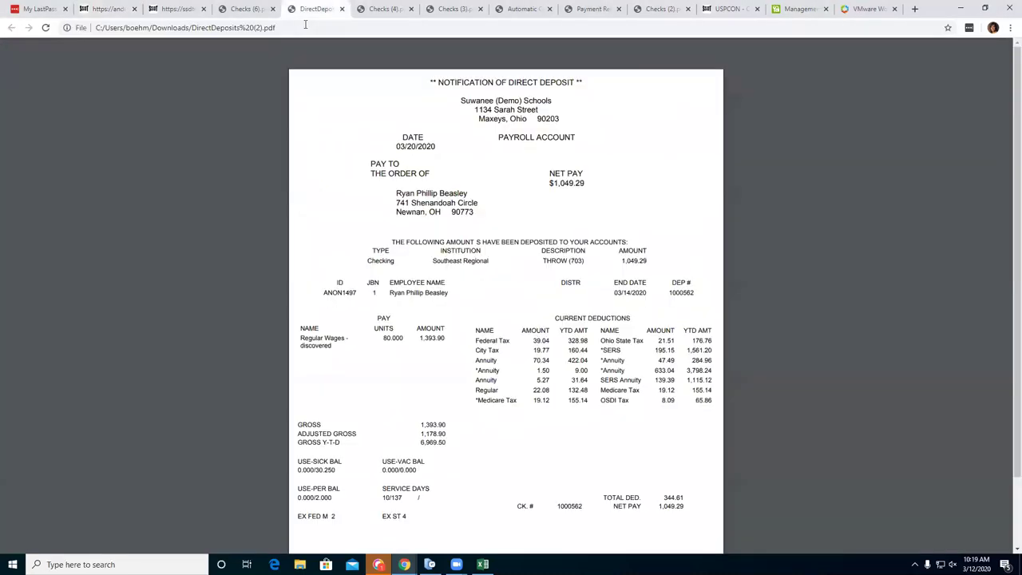
pyautogui.click(122, 7)
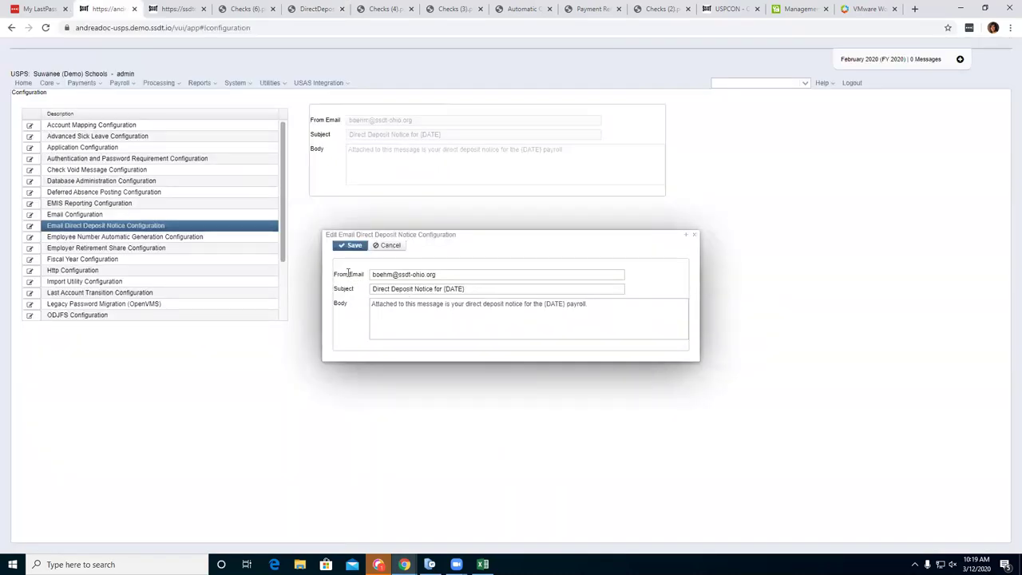
# Step: Save and close the direct deposit notice settings, then edit Employee Number Automatic Generation
pyautogui.click(351, 246)
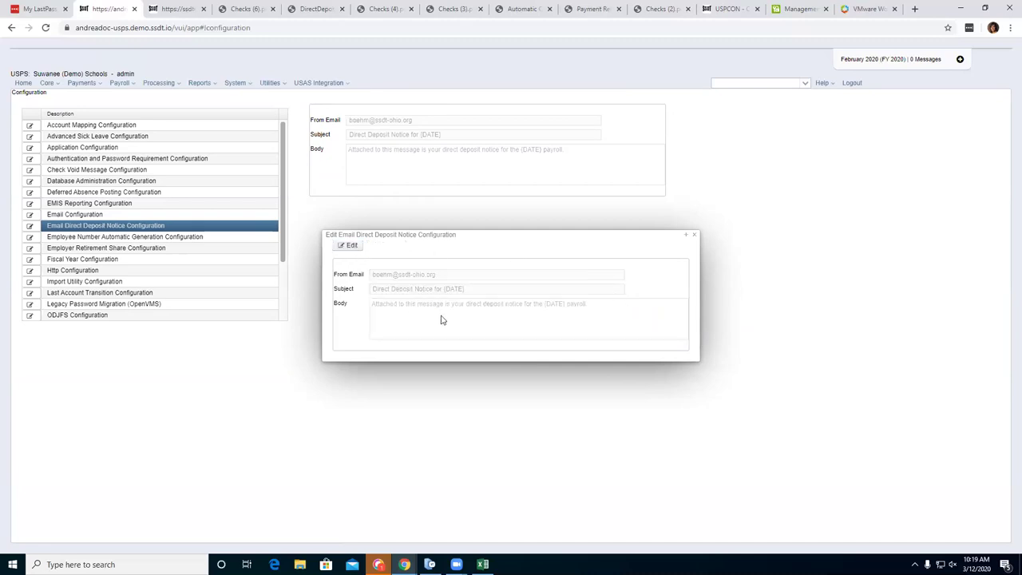
pyautogui.moveTo(465, 323)
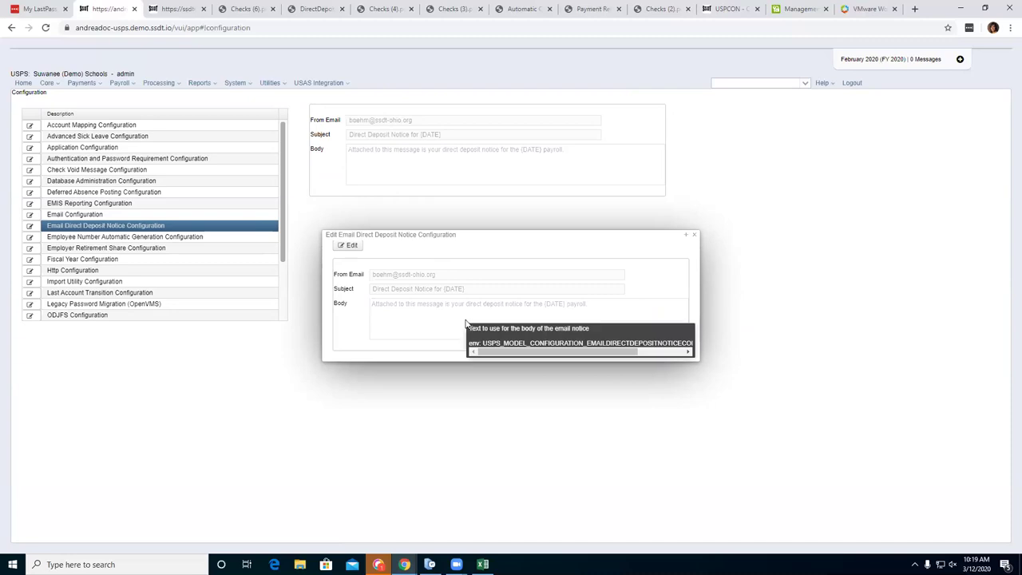
pyautogui.click(693, 237)
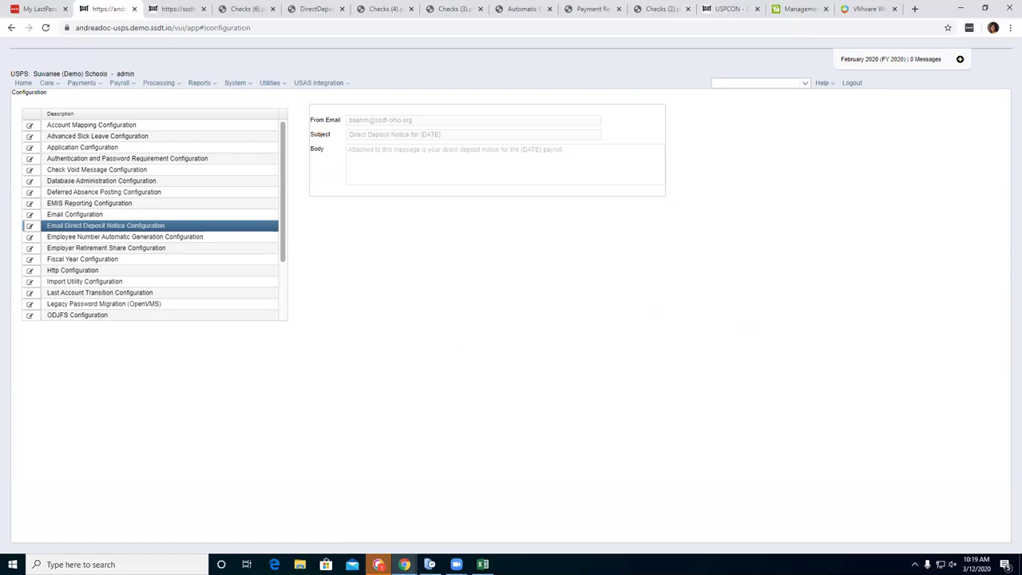
pyautogui.click(30, 238)
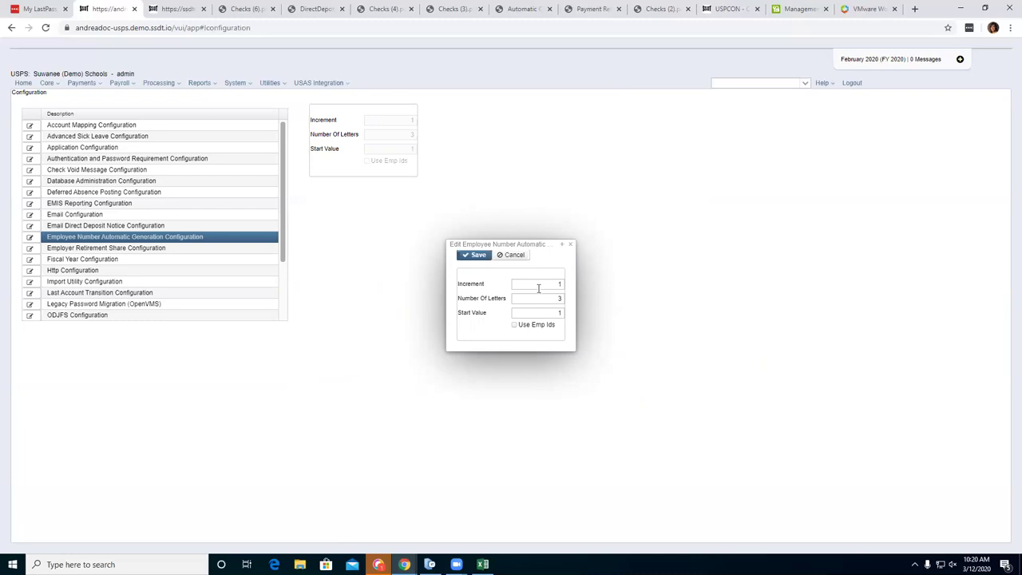
# Step: Change the employee number generation's Number Of Letters from 3 to 4
pyautogui.moveTo(538, 288)
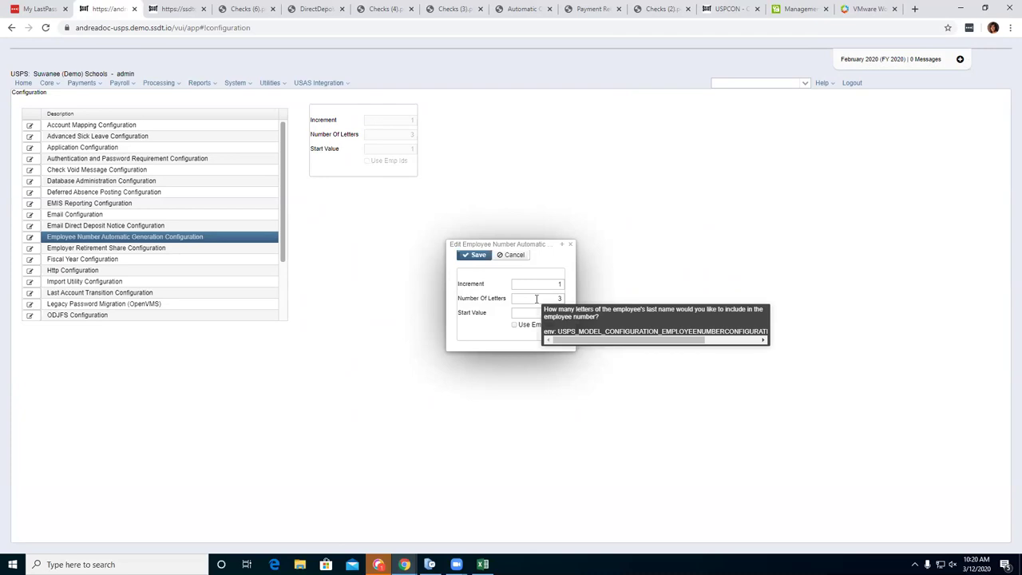
pyautogui.click(554, 298)
pyautogui.press('BackSpace')
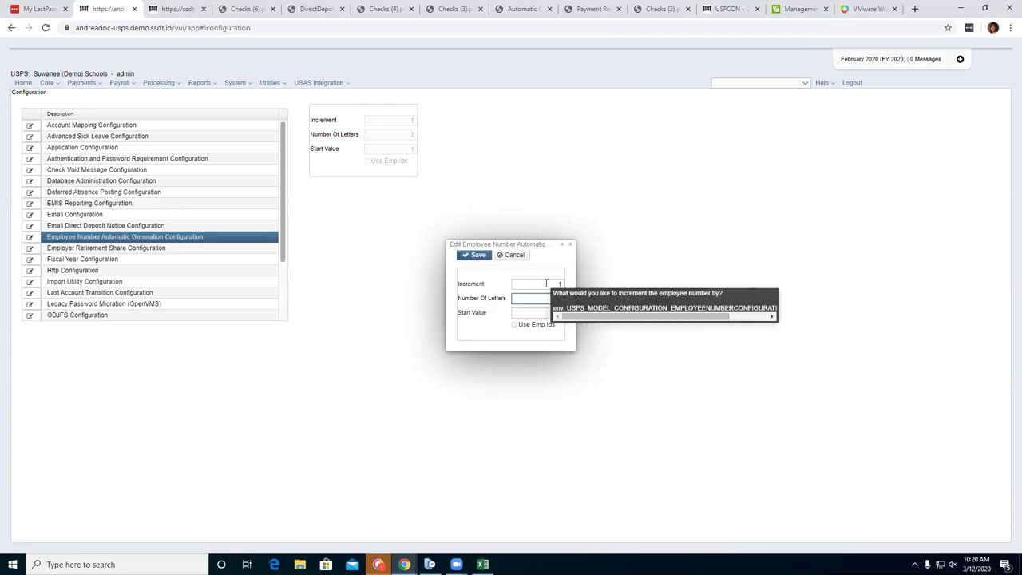
pyautogui.write('4')
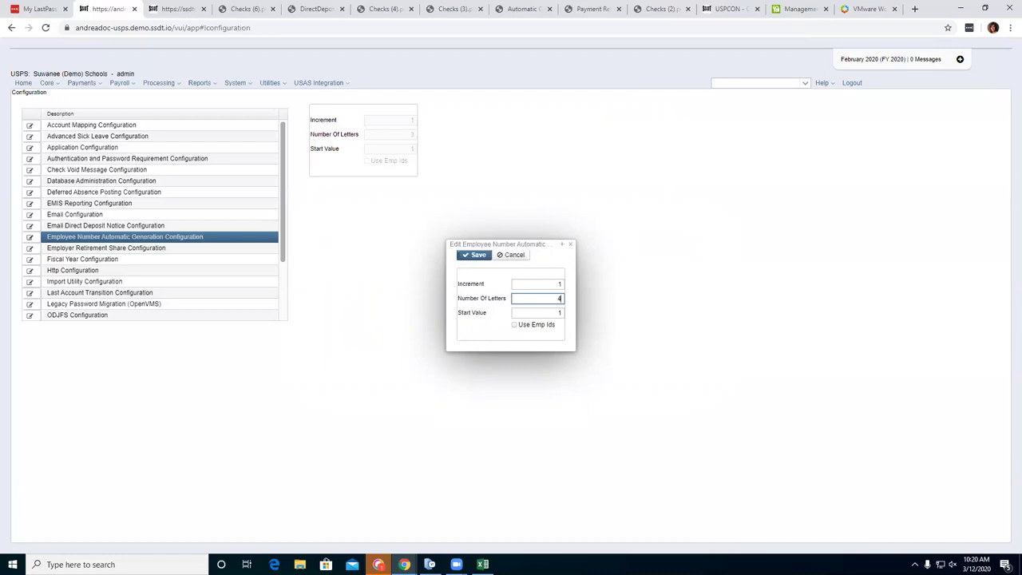
# Step: Enter Start Value 1, tick Use Emp Ids, and save the employee number generation settings
pyautogui.click(543, 314)
pyautogui.moveTo(549, 287)
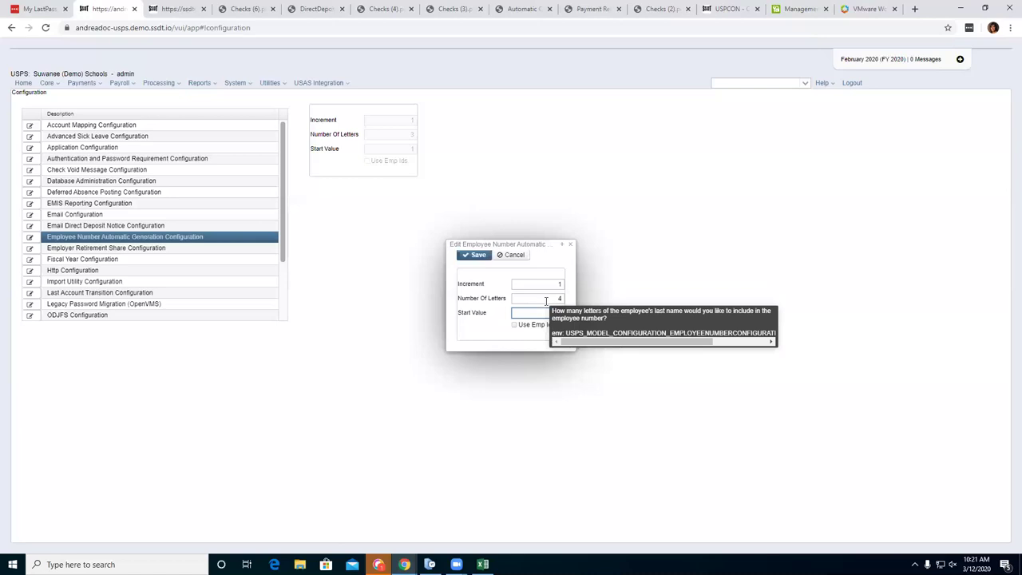
pyautogui.write('1')
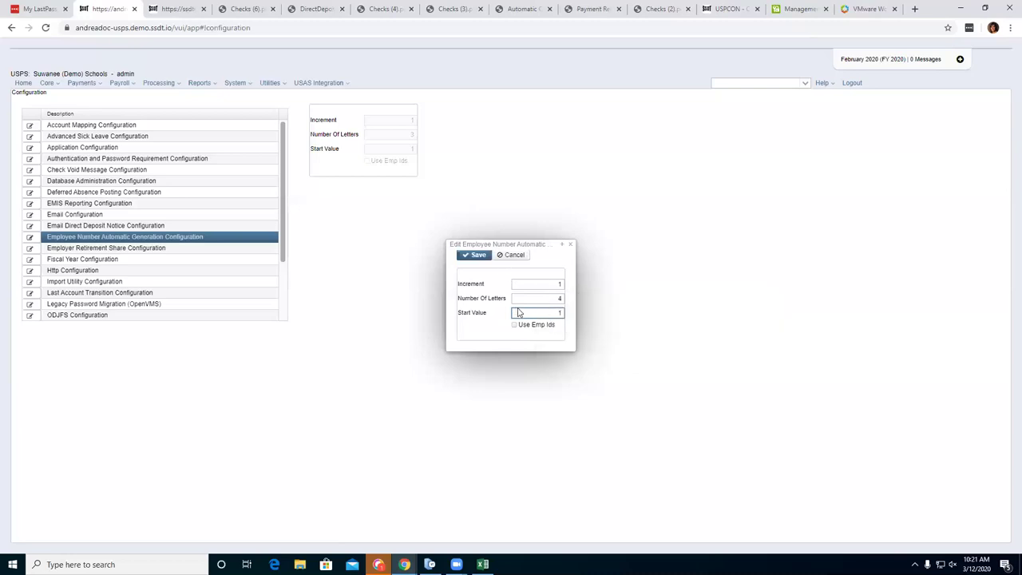
pyautogui.click(515, 326)
pyautogui.click(515, 326)
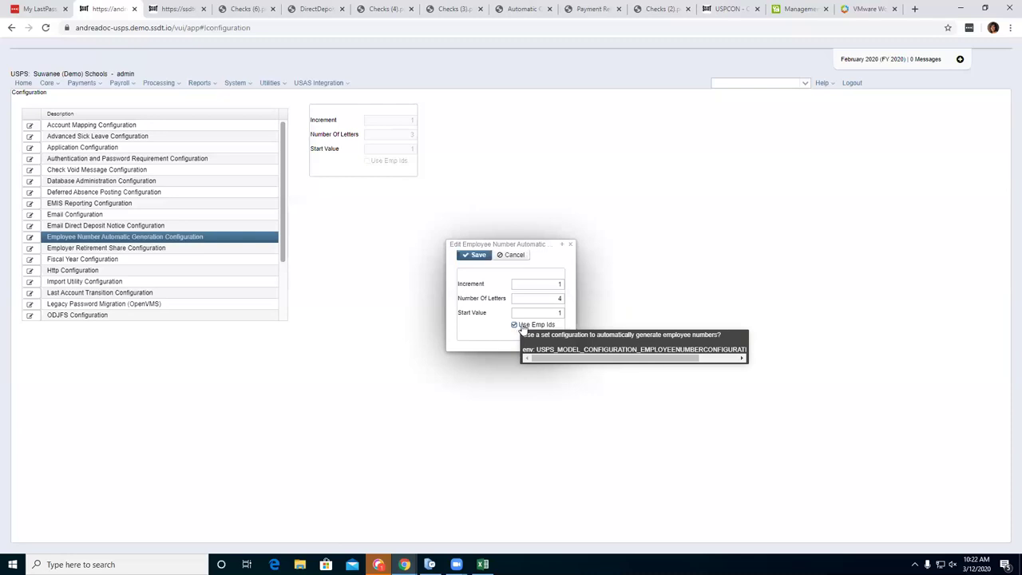
pyautogui.click(467, 254)
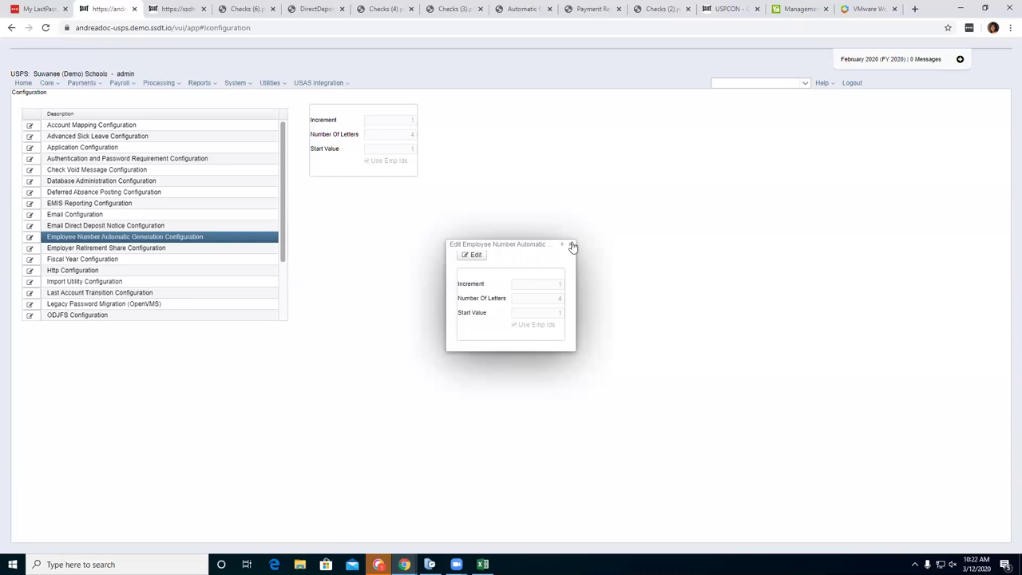
# Step: Close the employee number settings and edit the Employer Retirement Share Configuration
pyautogui.click(571, 245)
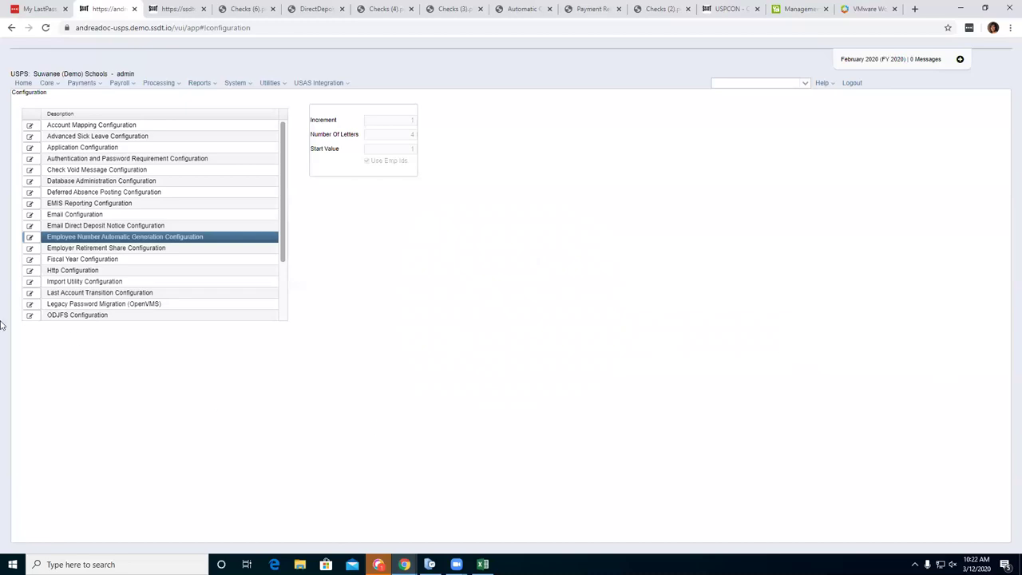
pyautogui.click(31, 248)
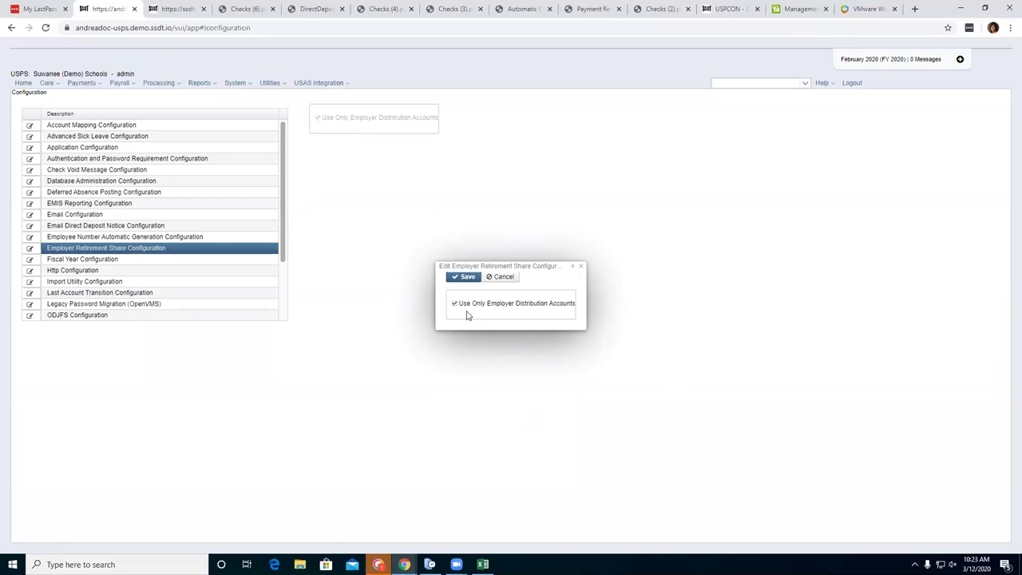
# Step: In the ssdtdemo tab, view the first Secretary position's accounts under Core > Payroll Accounts
pyautogui.moveTo(453, 309)
pyautogui.moveTo(512, 310)
pyautogui.click(188, 8)
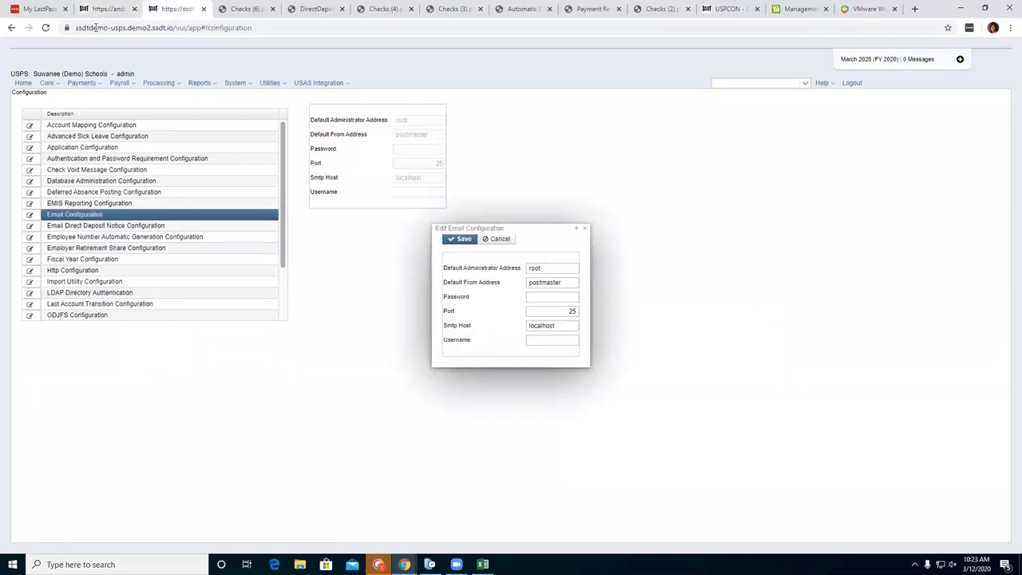
pyautogui.click(48, 83)
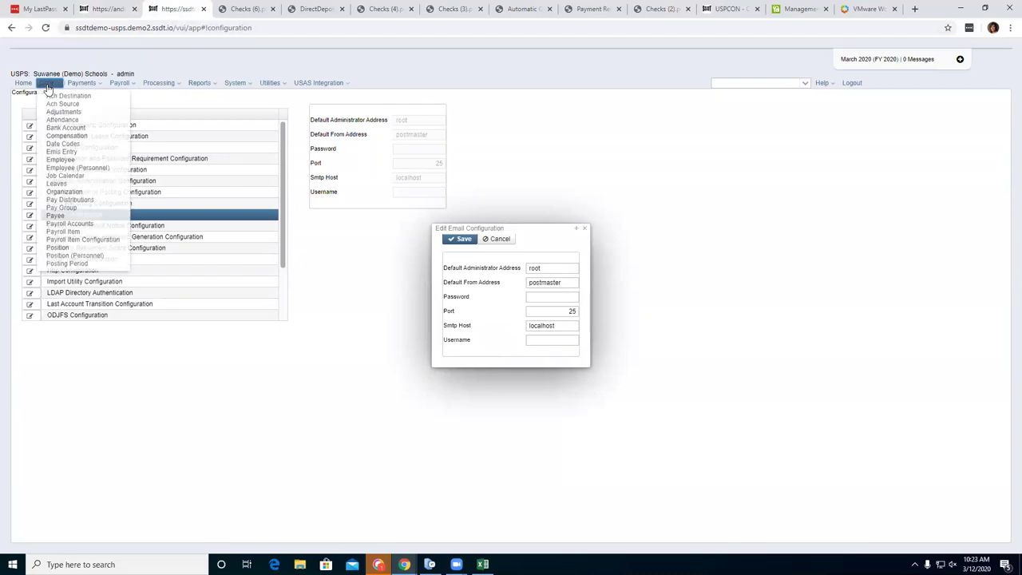
pyautogui.click(71, 224)
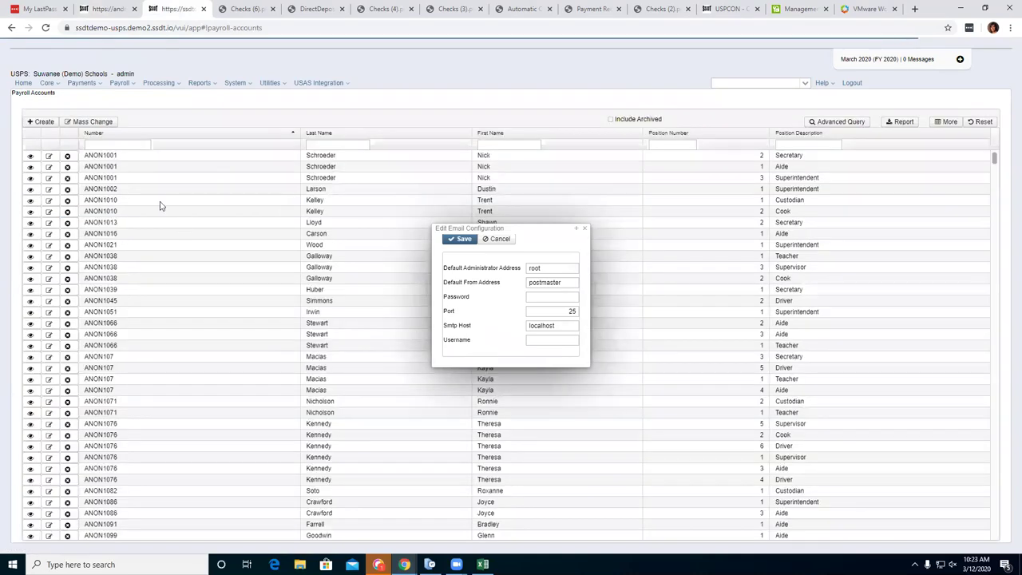
pyautogui.click(43, 156)
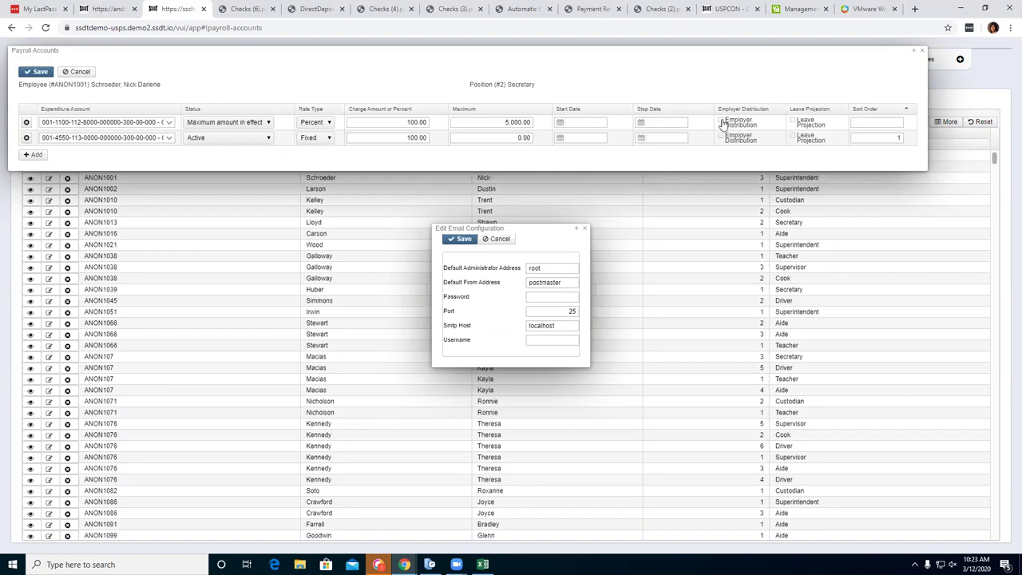
pyautogui.click(113, 8)
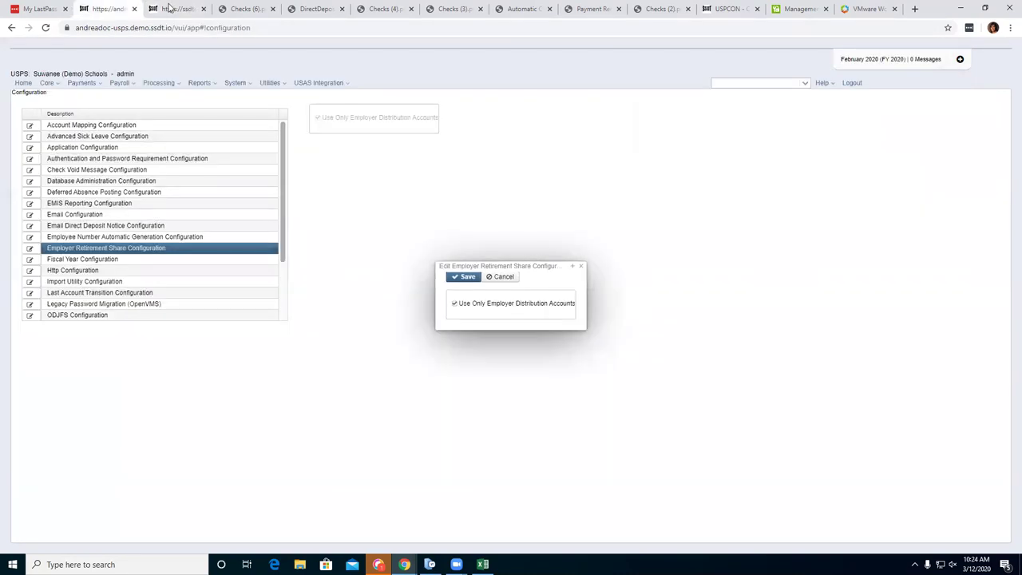
# Step: Flag the first payroll account as employer distribution and uncheck Use Only Employer Distribution Accounts
pyautogui.click(169, 8)
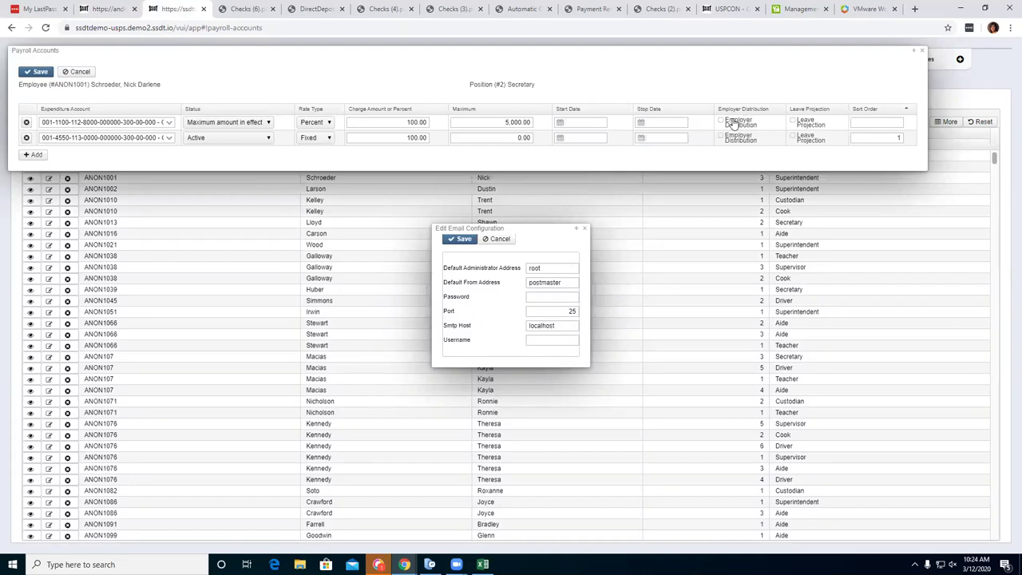
pyautogui.click(721, 120)
pyautogui.click(86, 9)
pyautogui.click(454, 304)
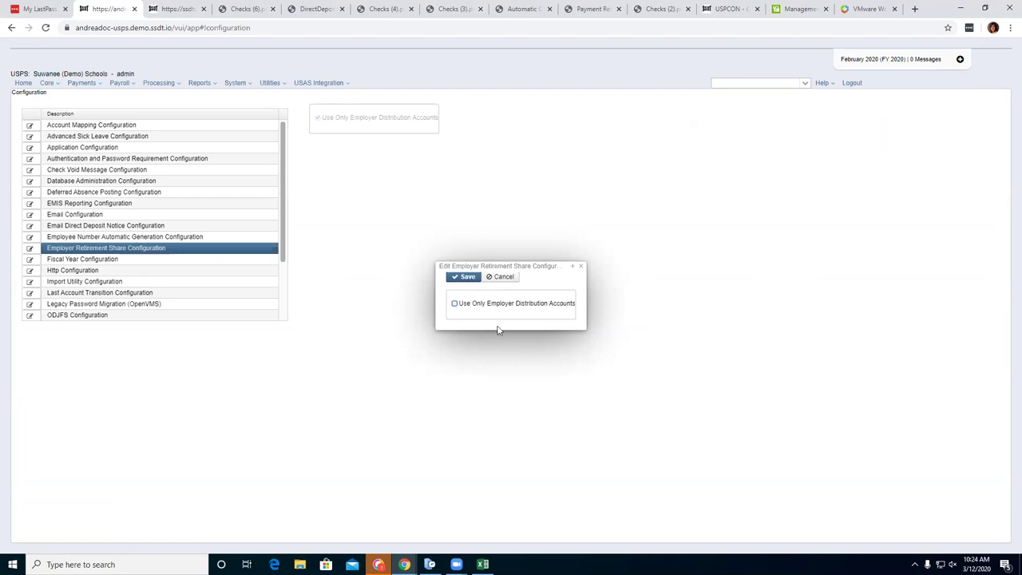
# Step: Clear the first account's employer distribution flag again and save the Employer Retirement Share Configuration
pyautogui.click(161, 13)
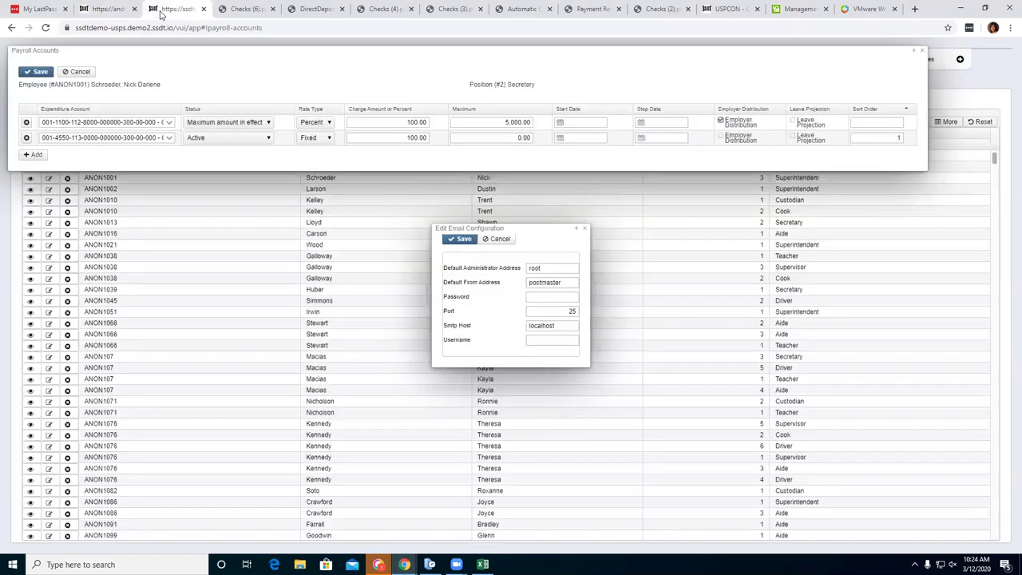
pyautogui.click(721, 120)
pyautogui.click(115, 8)
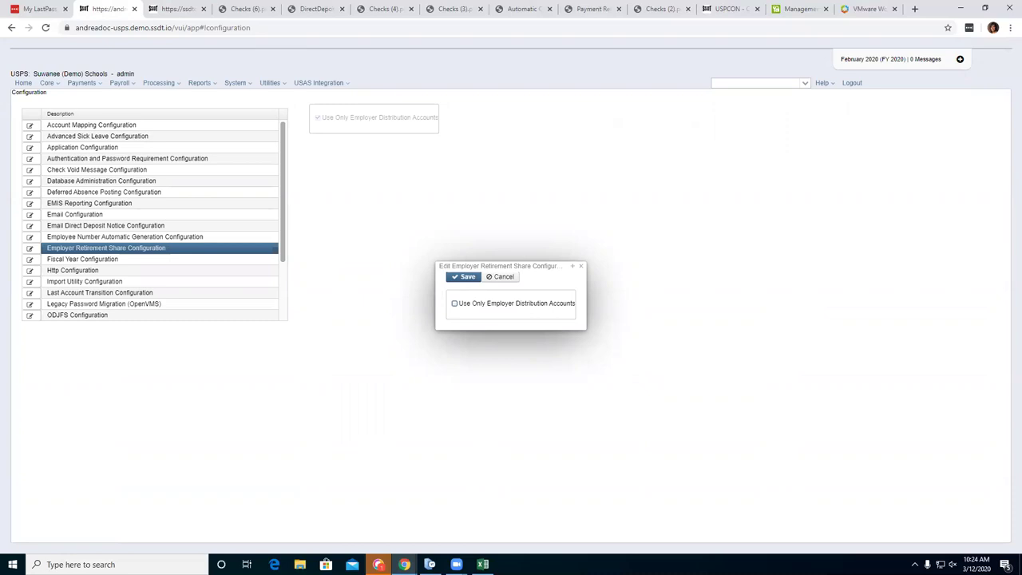
pyautogui.click(340, 84)
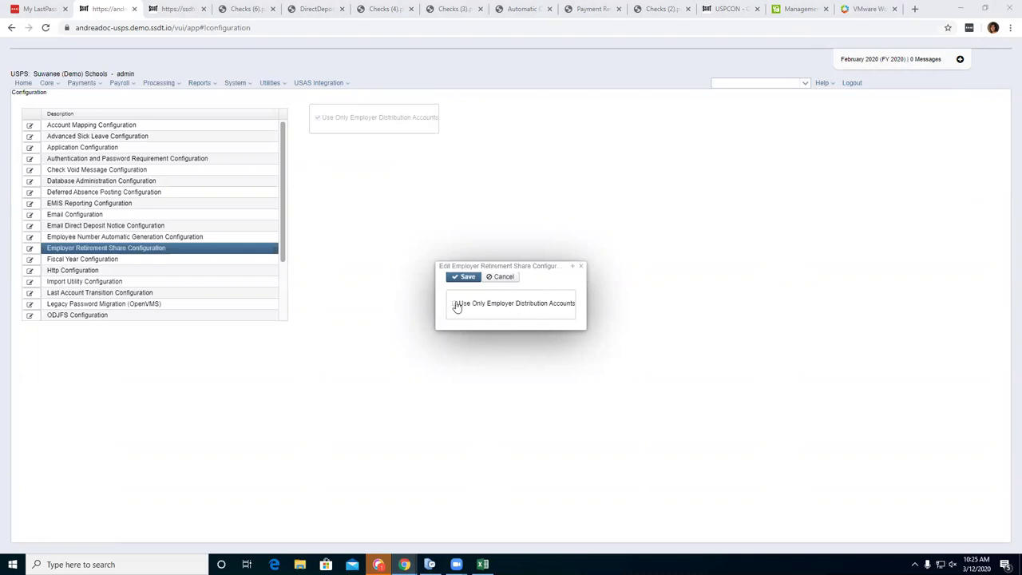
pyautogui.click(464, 280)
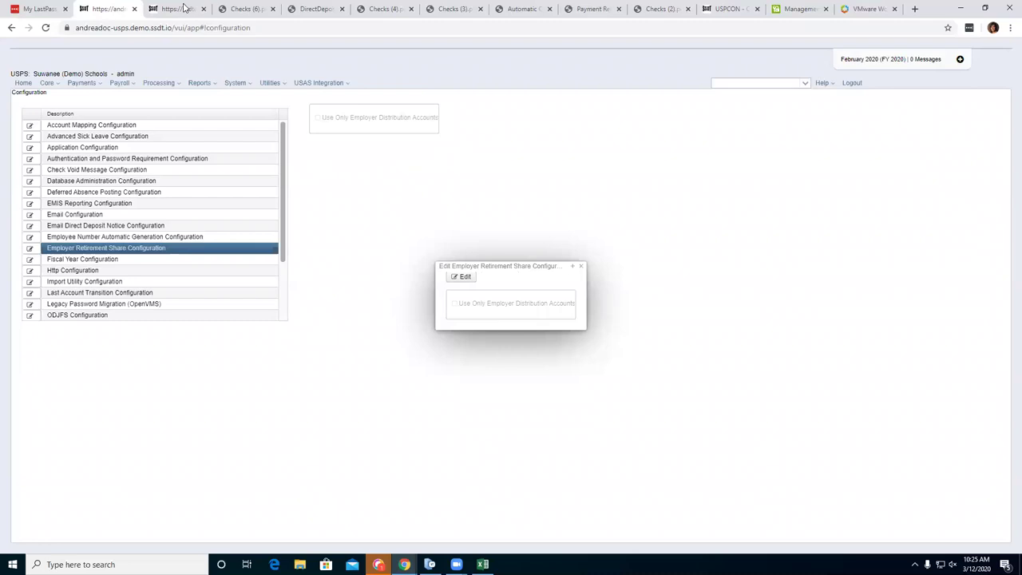
pyautogui.click(186, 7)
# Step: Open Fiscal Year Configuration, leave Beginning Month at July, and close it unchanged
pyautogui.click(102, 9)
pyautogui.click(30, 259)
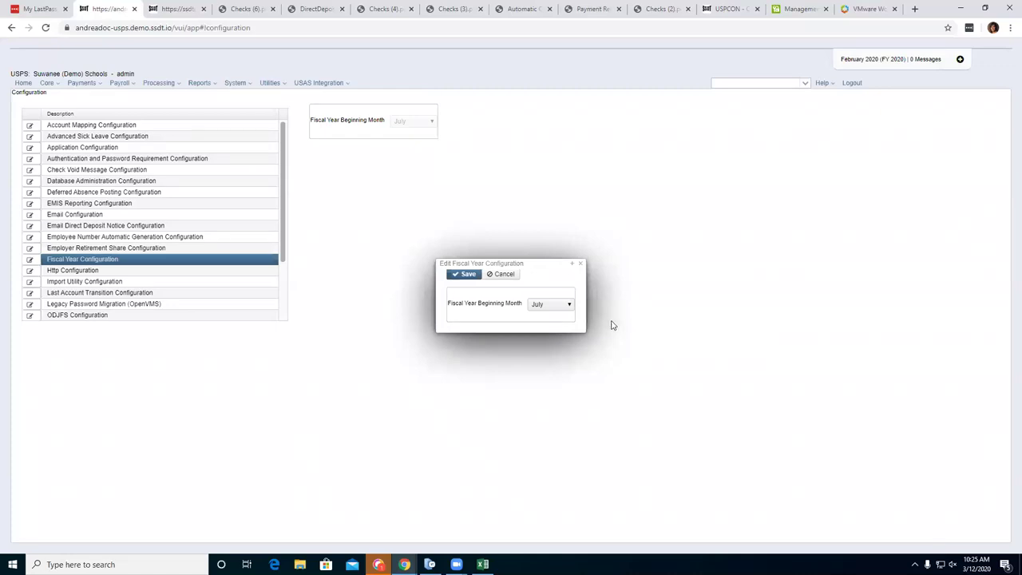
pyautogui.click(569, 307)
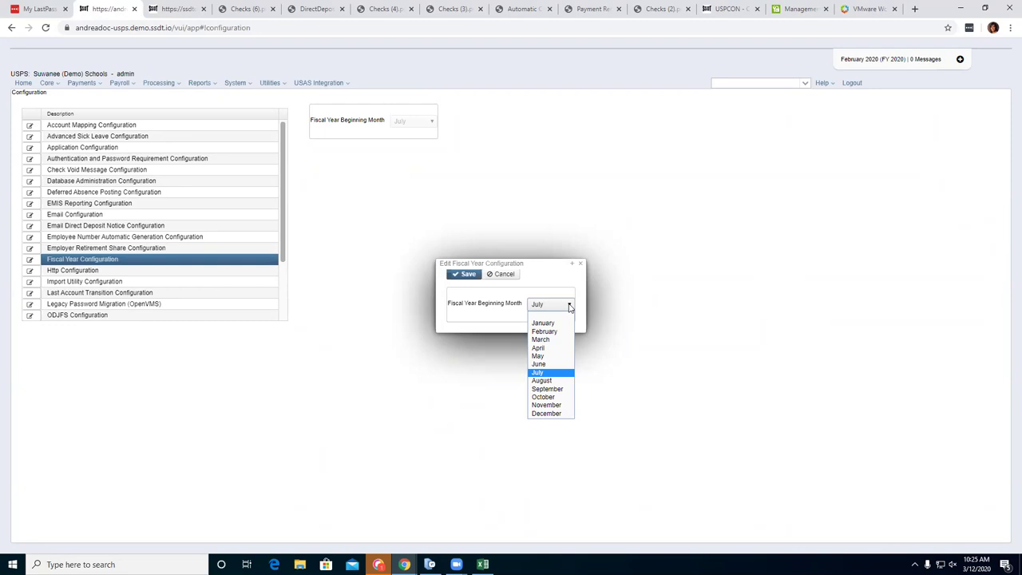
pyautogui.click(570, 307)
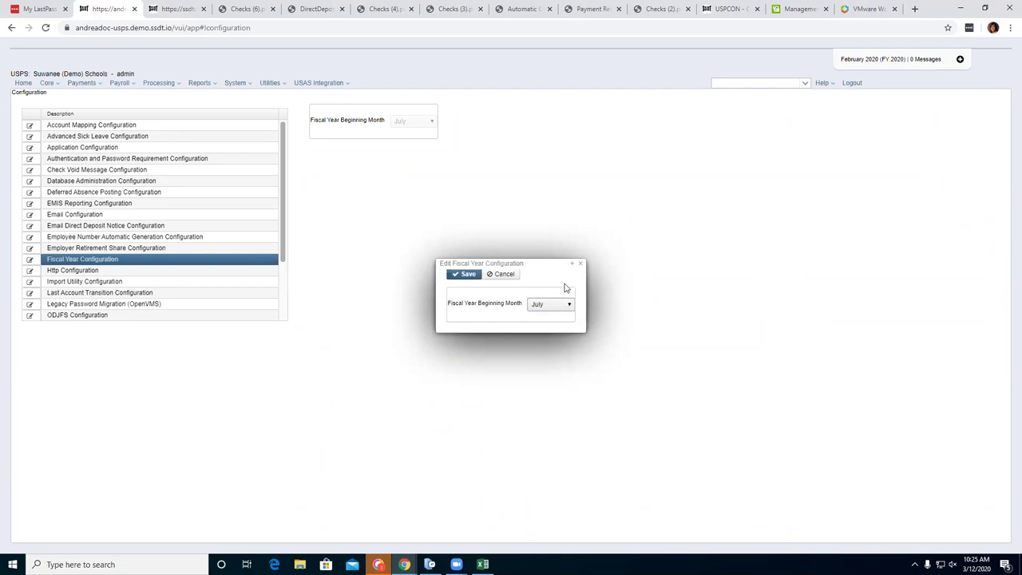
pyautogui.click(580, 264)
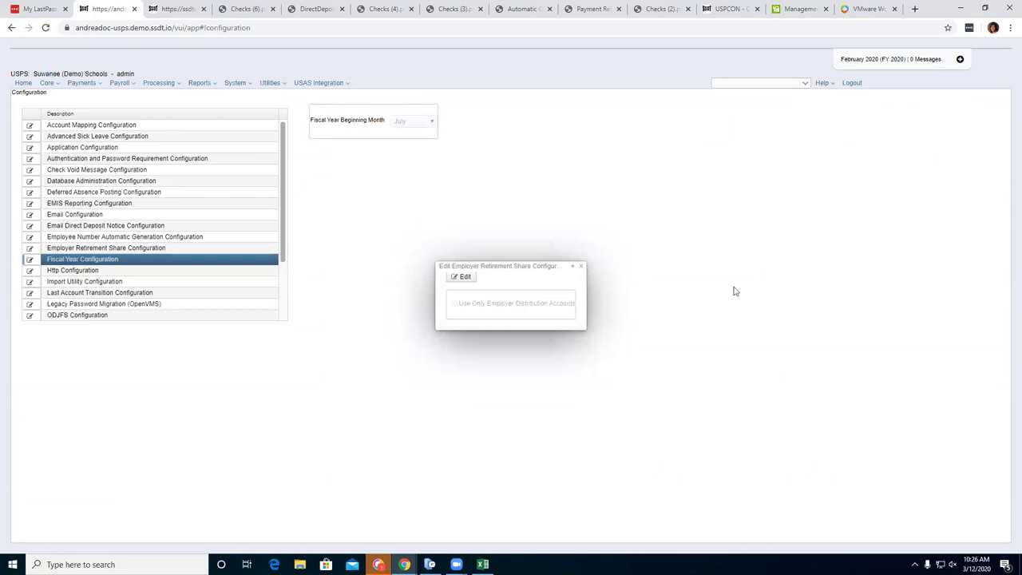
# Step: Uncheck District Will Submit Own File To ODJFS in ODJFS Configuration and save
pyautogui.click(29, 316)
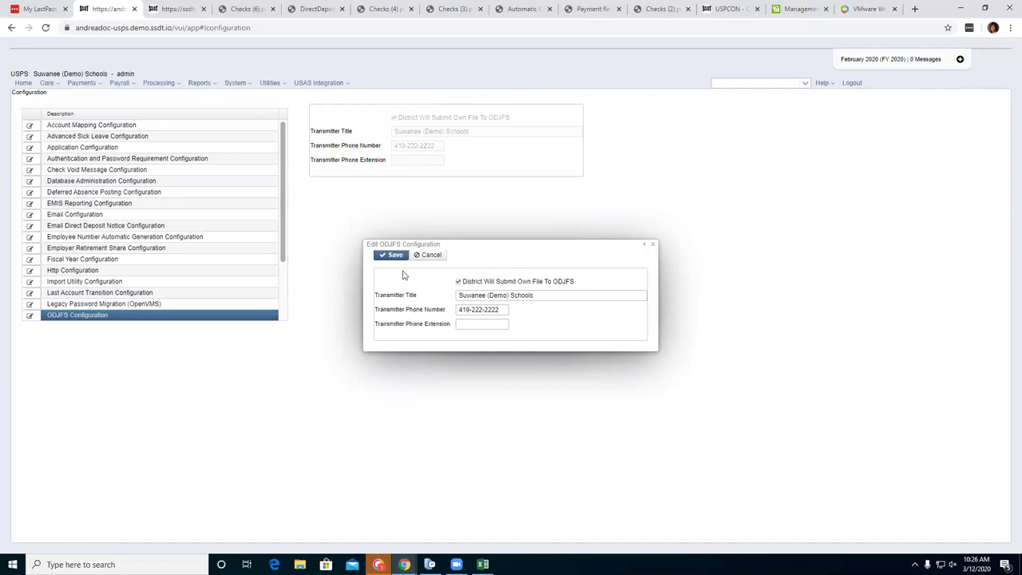
pyautogui.click(458, 282)
pyautogui.click(200, 83)
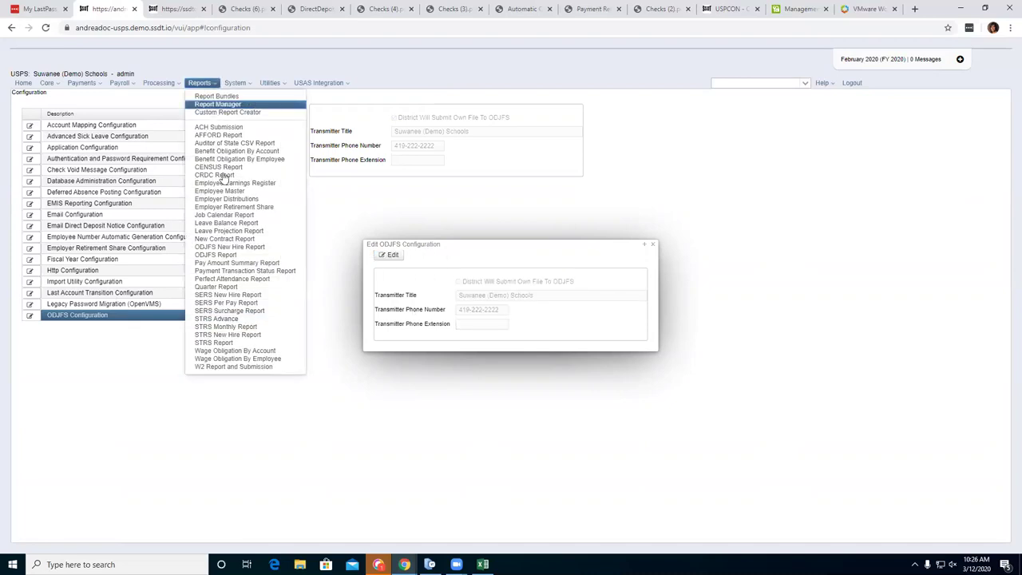
# Step: View the ODJFS Report options, then re-check District Will Submit Own File To ODJFS in ODJFS Configuration
pyautogui.click(220, 255)
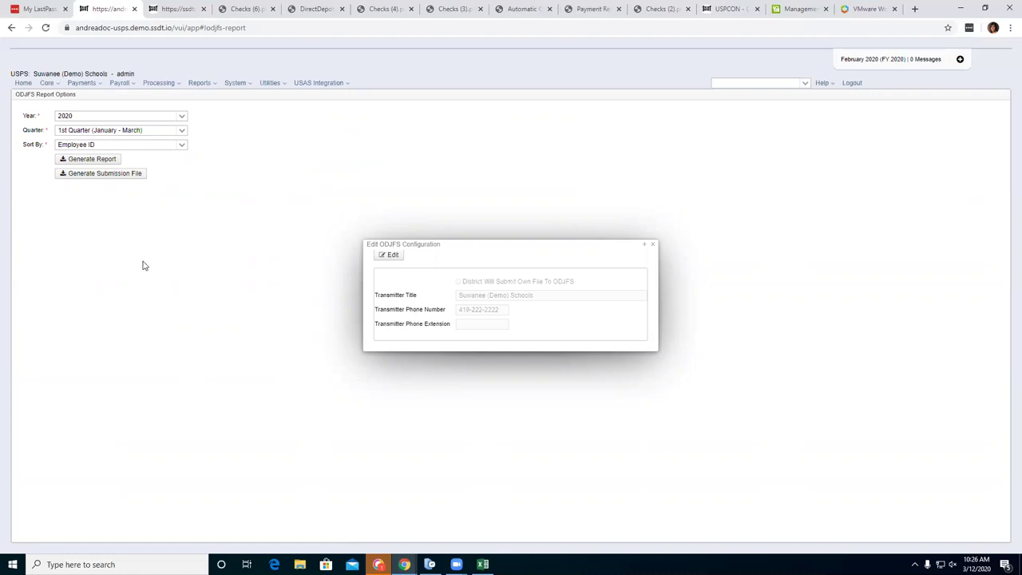
pyautogui.click(233, 87)
pyautogui.click(244, 95)
pyautogui.scroll(-2, 114, 268)
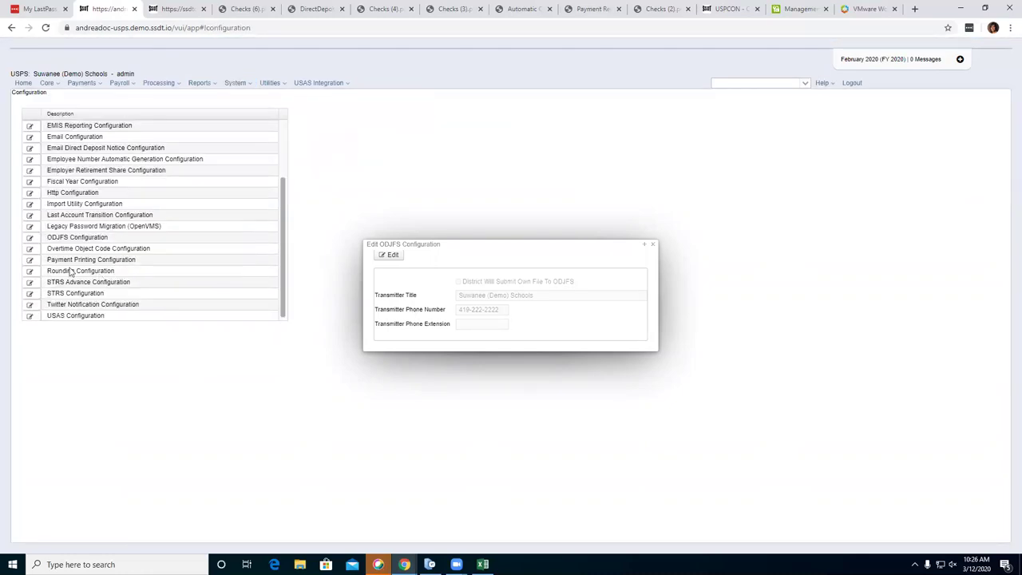
pyautogui.click(34, 240)
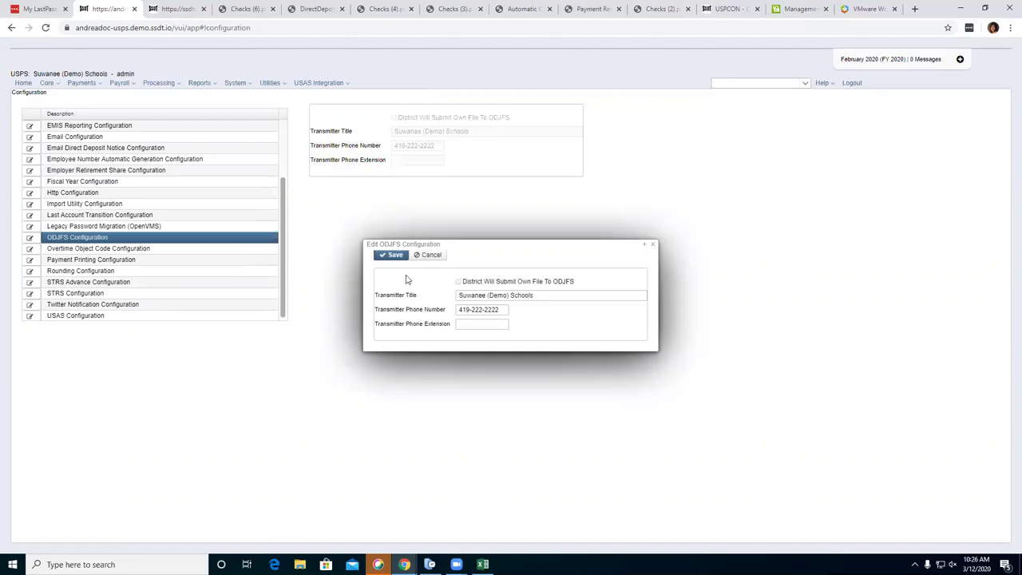
pyautogui.click(458, 282)
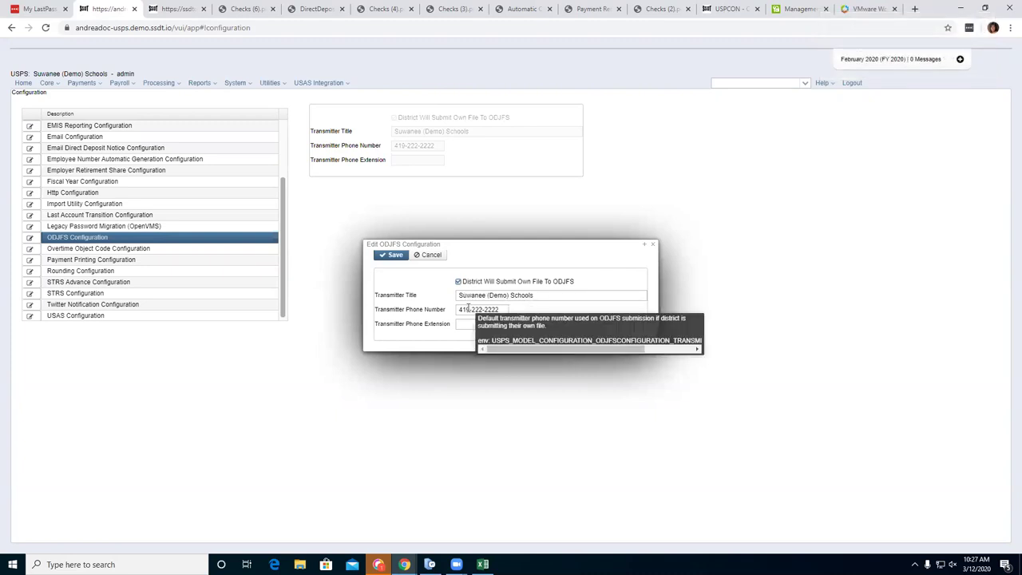
pyautogui.click(393, 255)
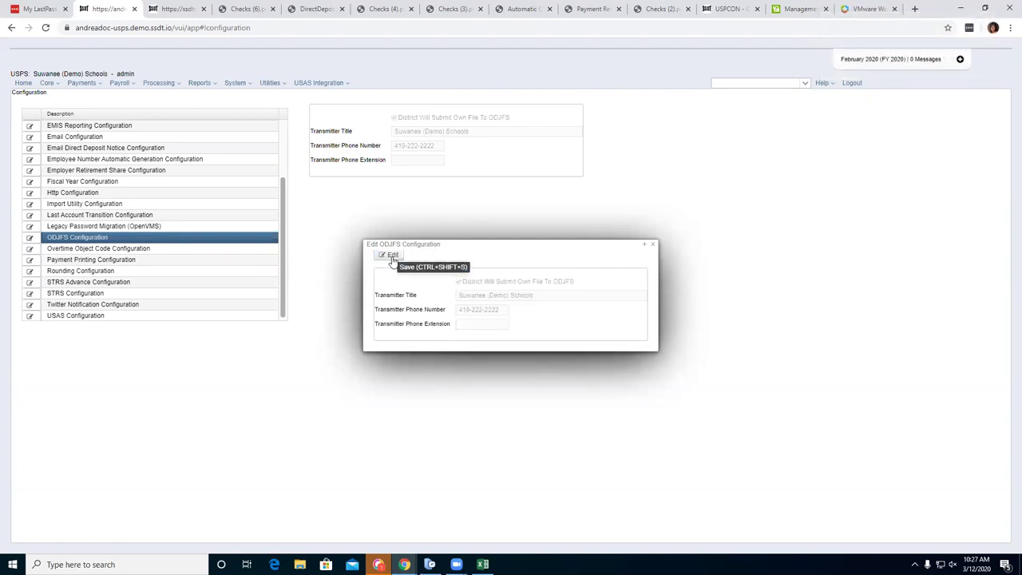
pyautogui.click(202, 83)
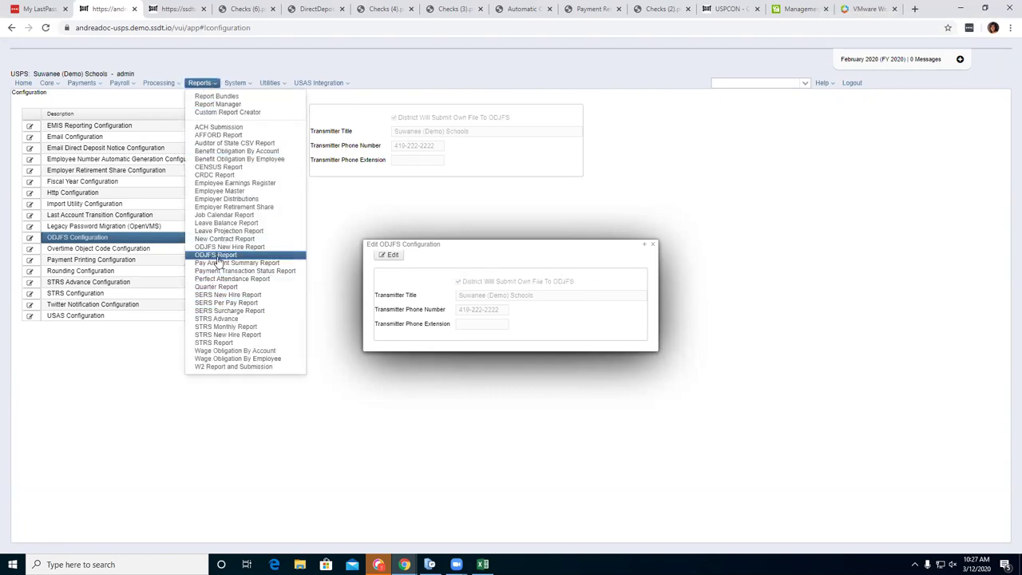
pyautogui.click(216, 256)
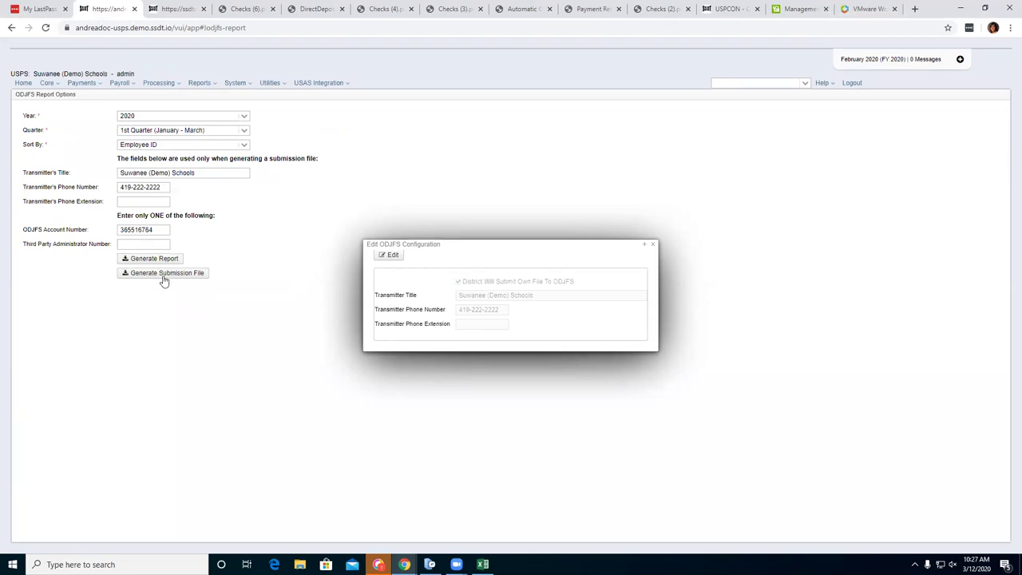
# Step: Browse the Core records and System administration menus
pyautogui.moveTo(160, 229)
pyautogui.click(50, 83)
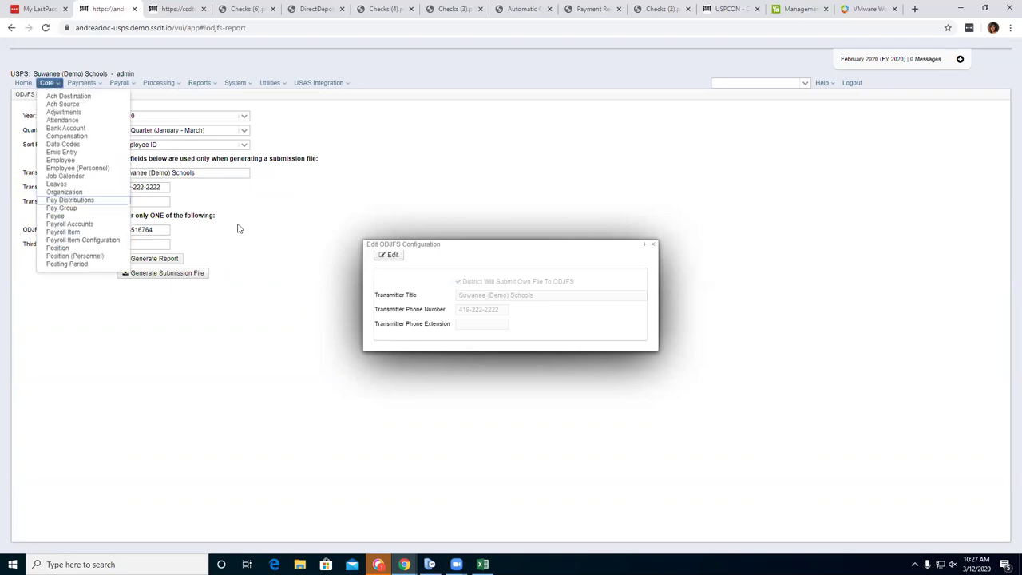
pyautogui.moveTo(157, 231)
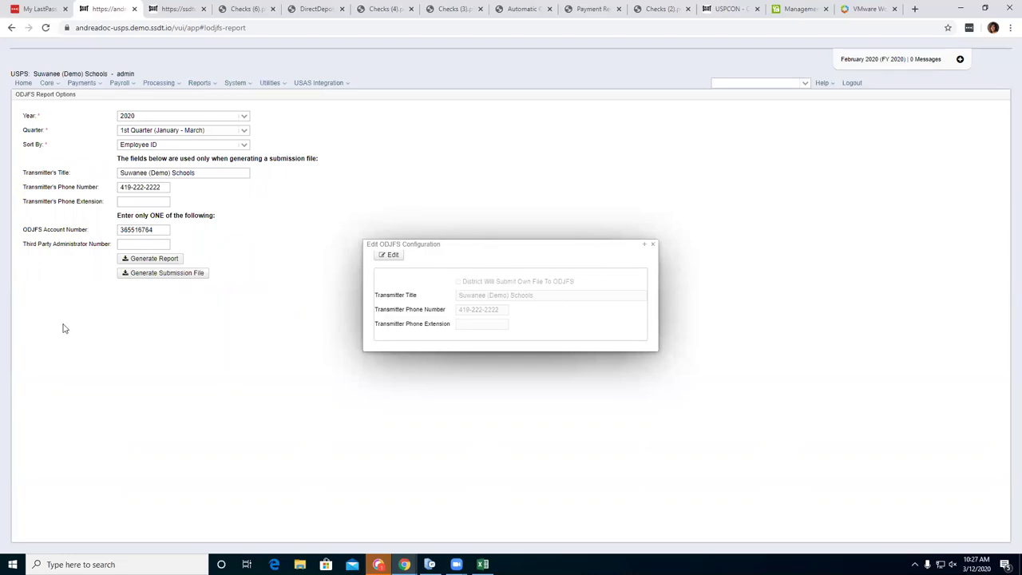
pyautogui.click(235, 83)
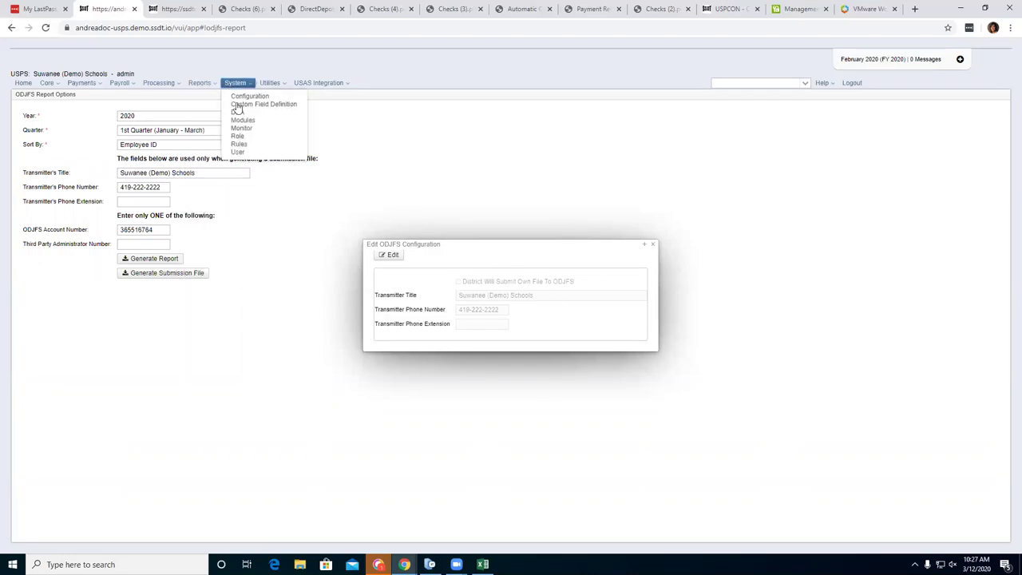
# Step: Return to the configuration list and close the ODJFS and Employer Retirement Share editors
pyautogui.click(249, 95)
pyautogui.click(653, 244)
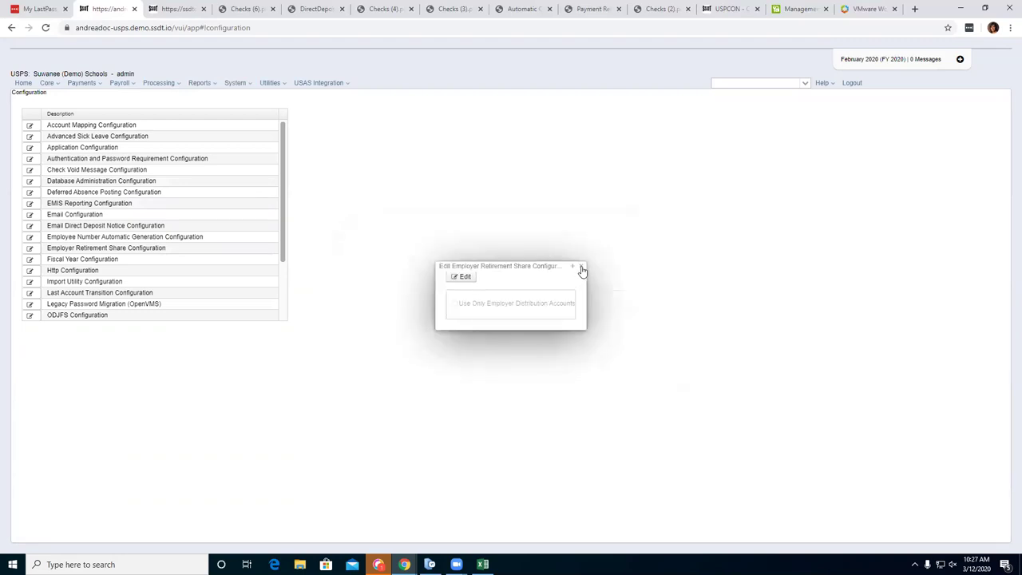
pyautogui.click(582, 268)
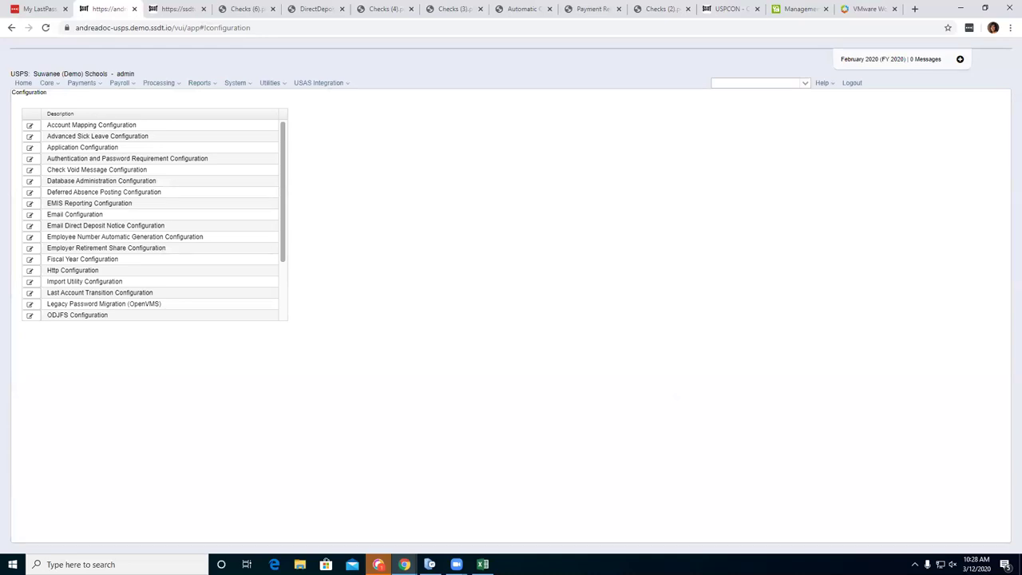
# Step: Edit Payment Printing Configuration, leaving Default Check Form and Default Direct Deposit Form blank
pyautogui.scroll(-1, 156, 268)
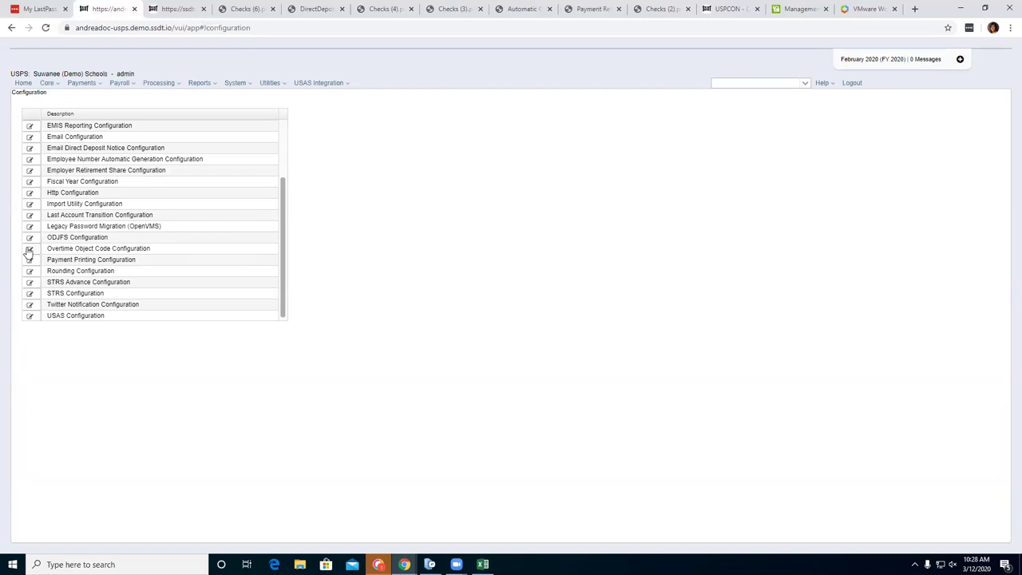
pyautogui.click(29, 260)
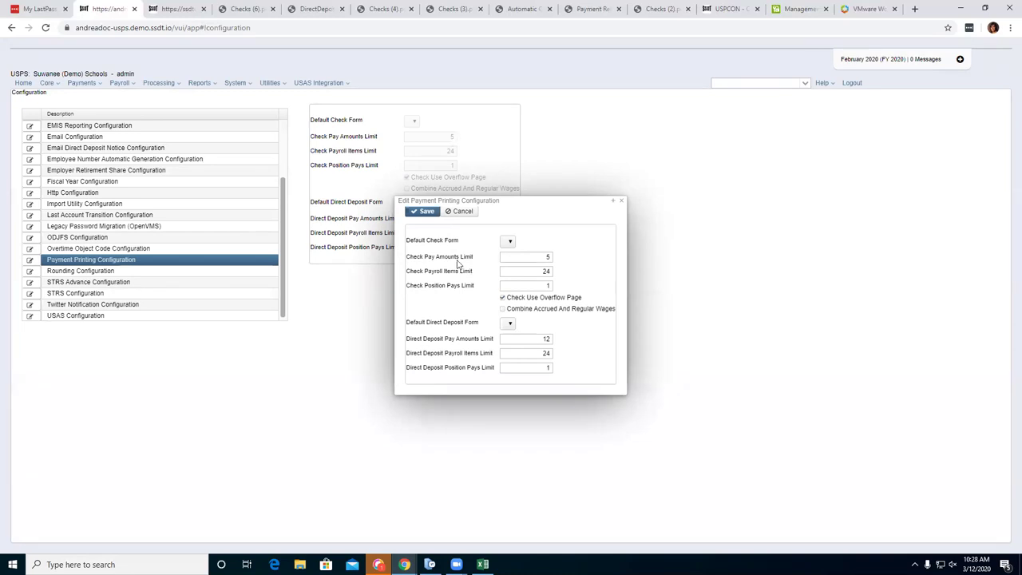
pyautogui.moveTo(458, 264)
pyautogui.click(510, 242)
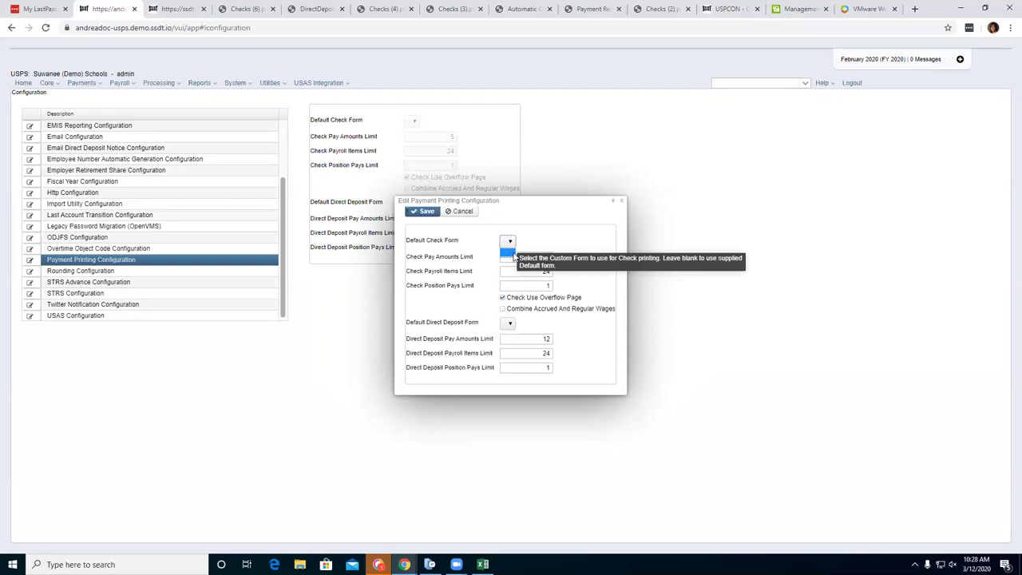
pyautogui.click(509, 254)
pyautogui.click(510, 323)
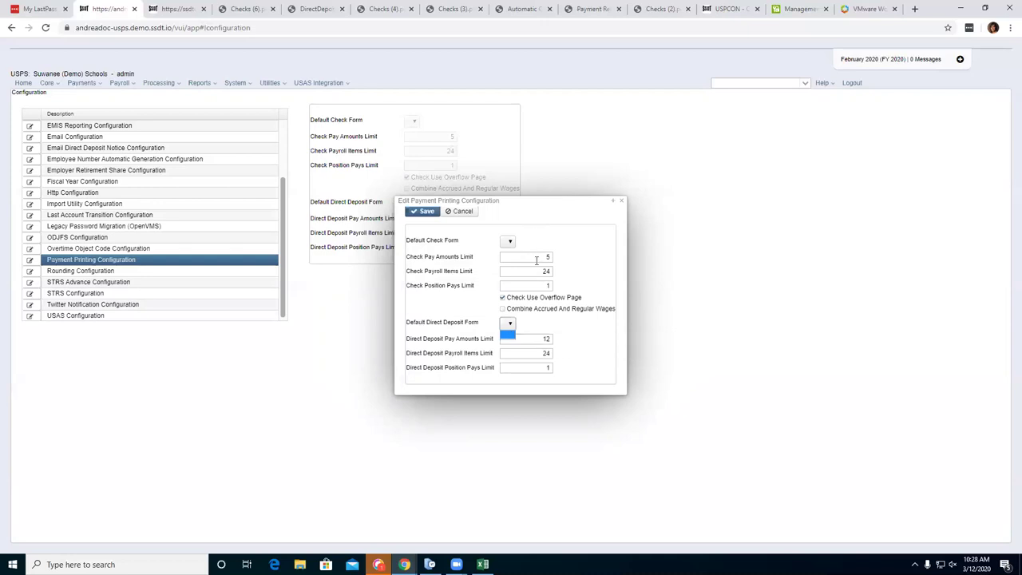
pyautogui.click(607, 327)
# Step: Close Payment Printing unsaved, then review Rounding values 0.25, 0.75 and 3 decimal positions unchanged
pyautogui.moveTo(503, 303)
pyautogui.click(625, 202)
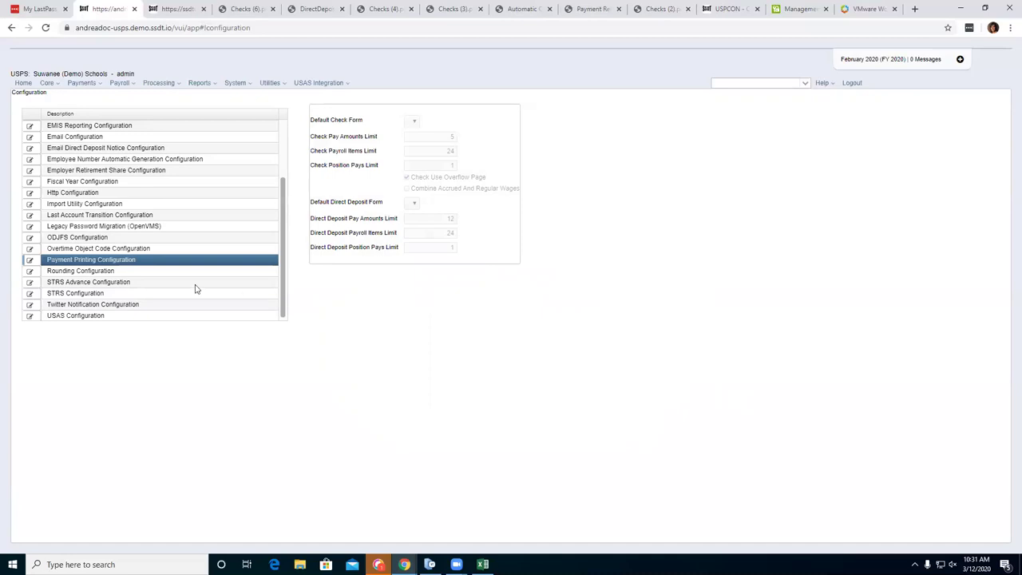
pyautogui.click(84, 274)
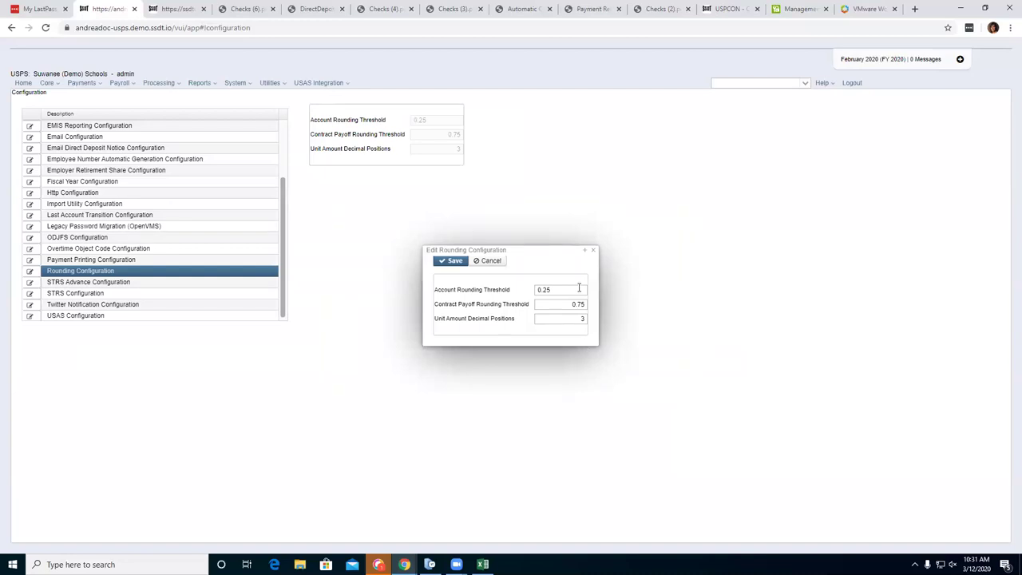
pyautogui.moveTo(566, 289)
pyautogui.click(593, 251)
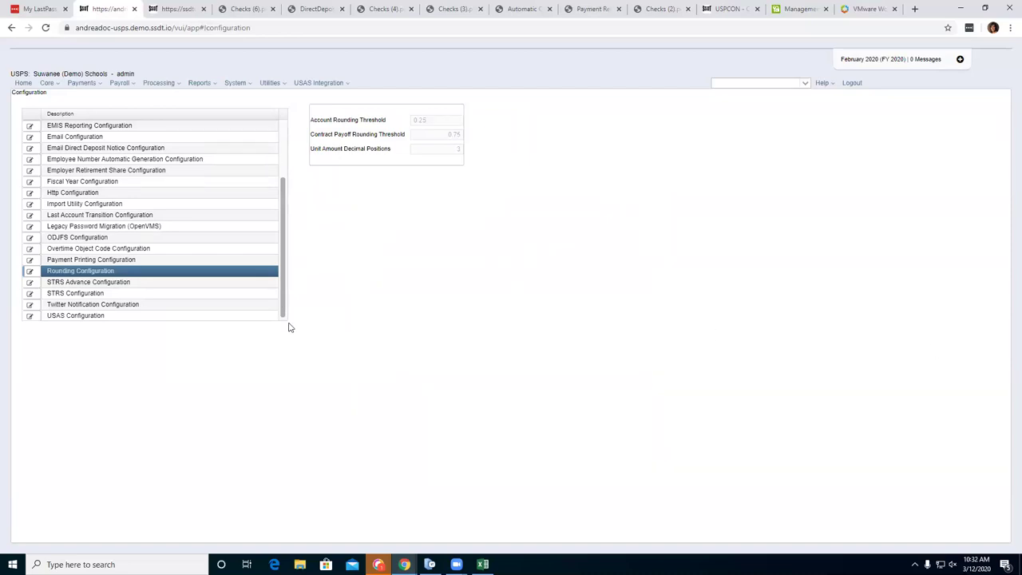
# Step: Open STRS Advance Configuration (0.00 advance and paid back) and compare it with the USPCON terminal screen
pyautogui.click(30, 283)
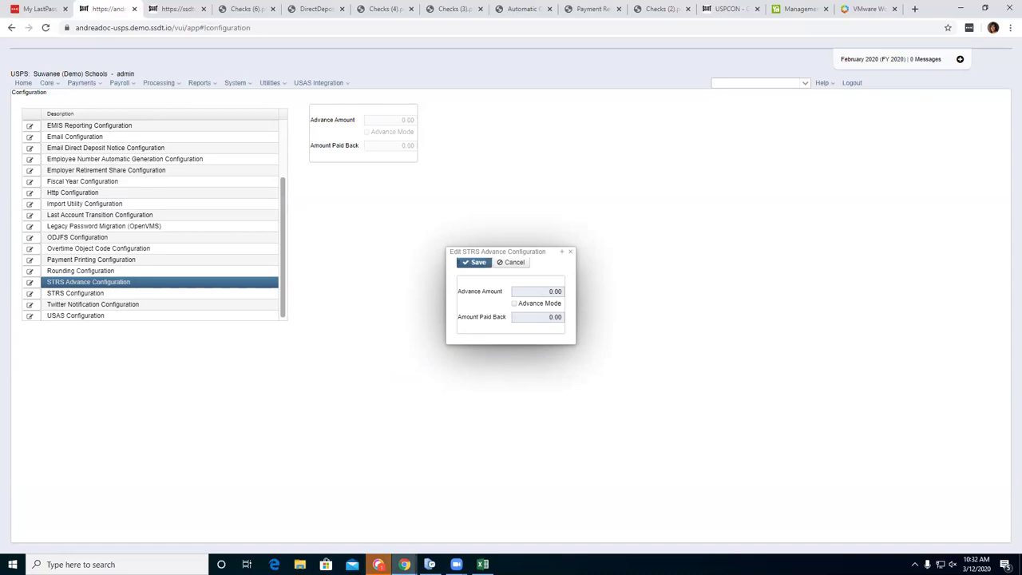
pyautogui.click(430, 564)
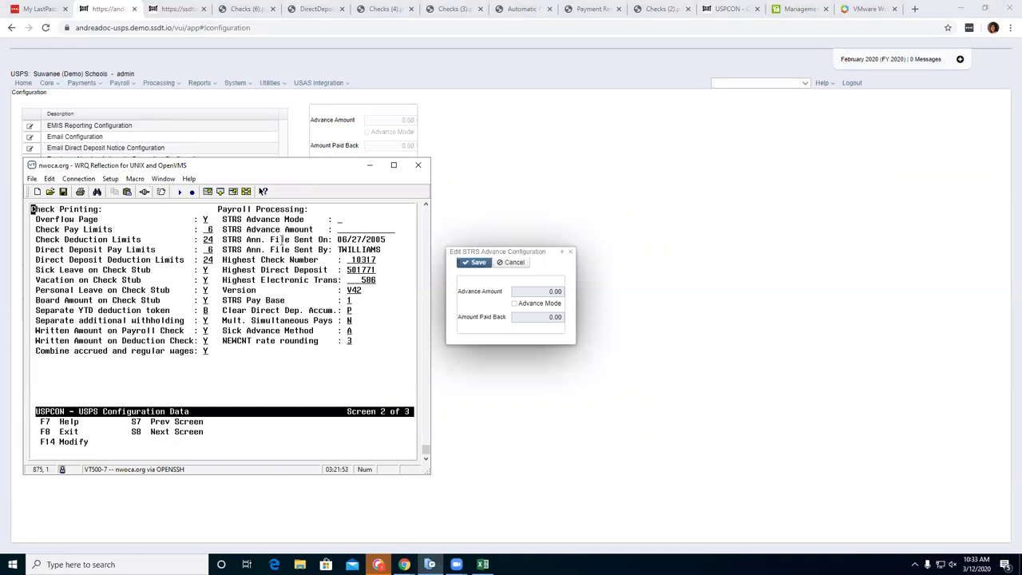
pyautogui.click(369, 165)
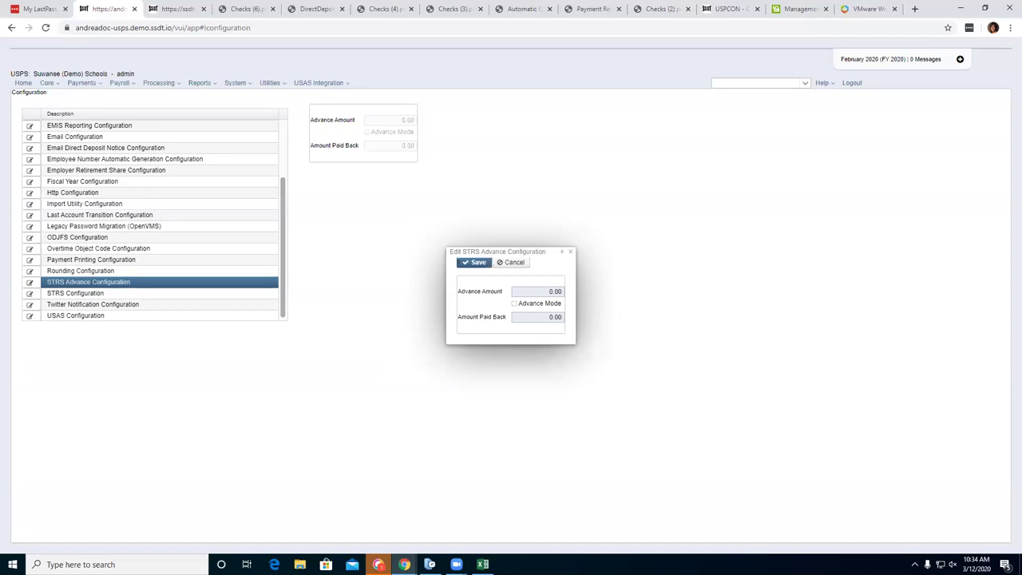
# Step: Turn on Advance Mode and move to the Amount Paid Back value in the STRS Advance Configuration
pyautogui.click(514, 304)
pyautogui.moveTo(515, 309)
pyautogui.click(534, 317)
# Step: Browse the reports menu, go Home, and close the STRS Advance Configuration editor without saving
pyautogui.click(200, 84)
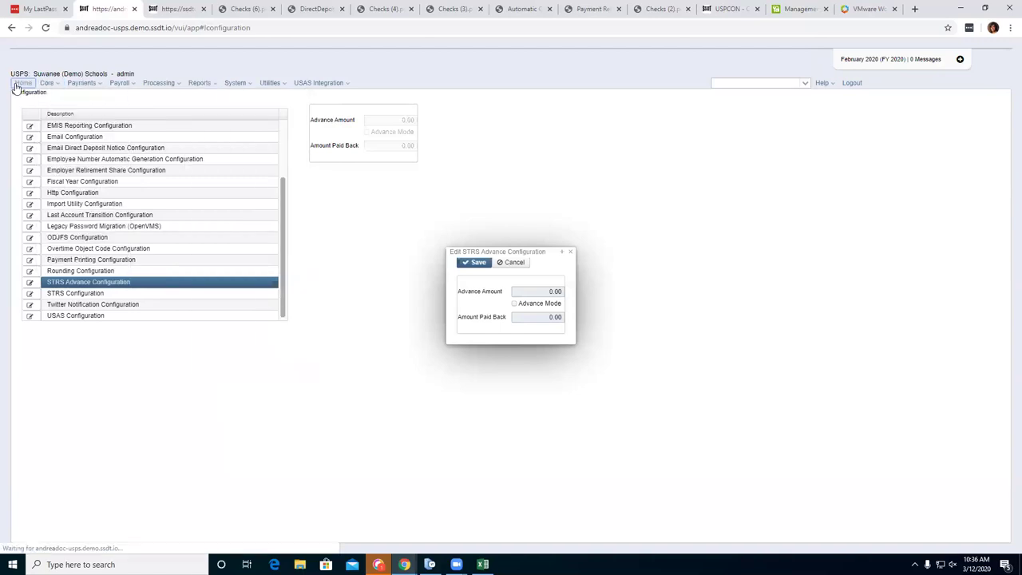
pyautogui.click(17, 85)
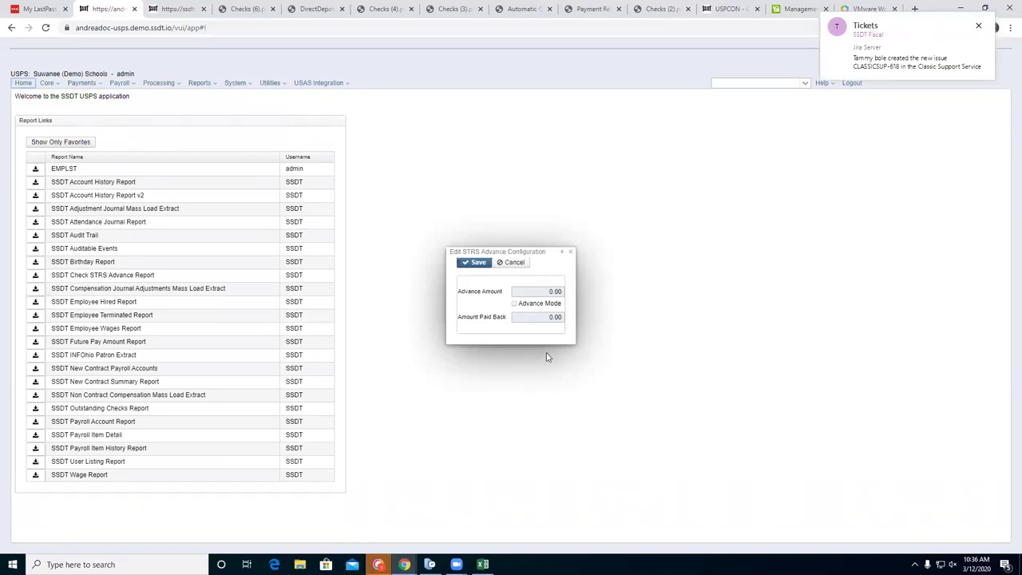
pyautogui.click(570, 251)
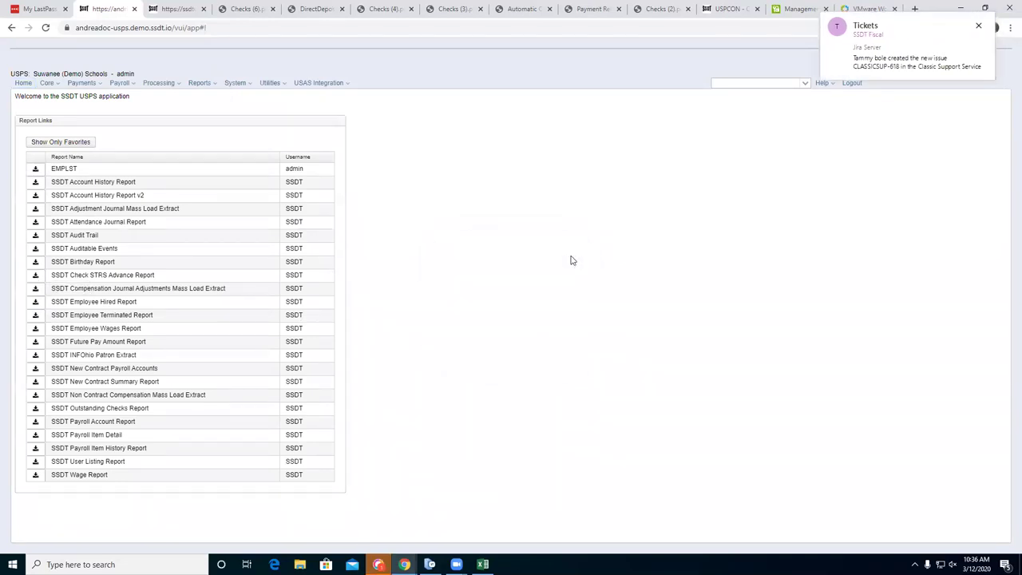
# Step: Edit the STRS Configuration entry from System > Configuration, showing State Minimum Salary 30,000.00
pyautogui.click(248, 85)
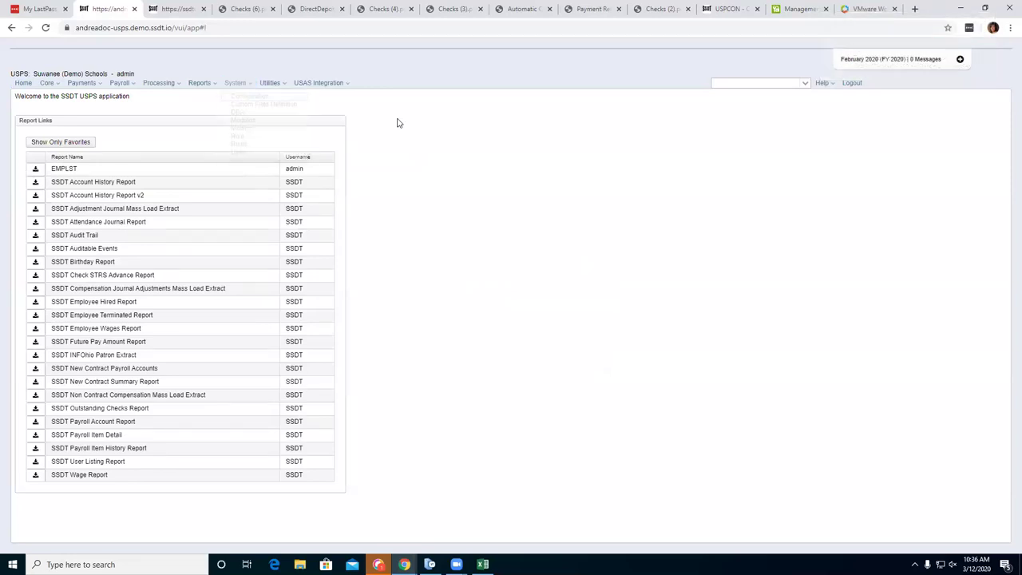
pyautogui.click(259, 94)
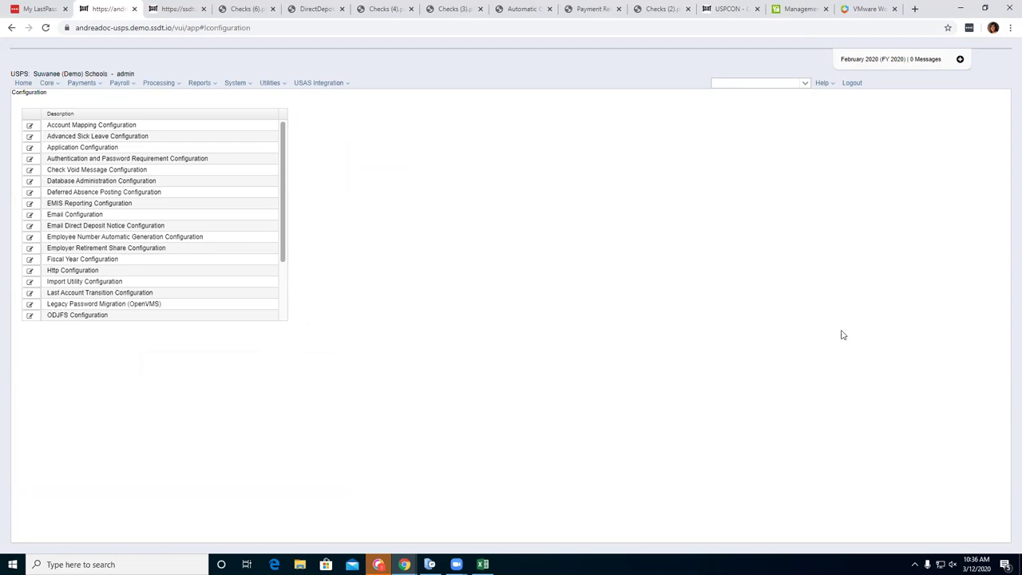
pyautogui.scroll(-2, 130, 271)
pyautogui.click(33, 295)
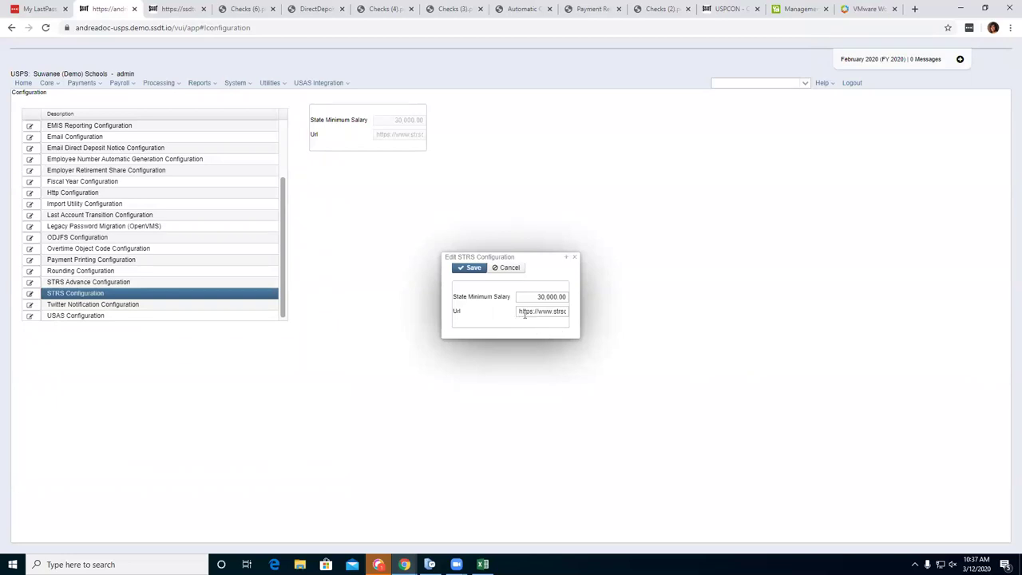
# Step: Read the full STRS Url, close the editor unchanged, and switch to the other demo site's tab
pyautogui.click(524, 311)
pyautogui.press('Right')
pyautogui.press('Right')
pyautogui.press('Right')
pyautogui.press('Right')
pyautogui.press('Right')
pyautogui.press('Right')
pyautogui.press('Right')
pyautogui.press('Right')
pyautogui.press('Right')
pyautogui.press('Right')
pyautogui.press('Right')
pyautogui.press('Right')
pyautogui.press('Right')
pyautogui.press('Right')
pyautogui.press('Right')
pyautogui.press('Right')
pyautogui.press('Right')
pyautogui.press('Right')
pyautogui.press('Right')
pyautogui.press('Right')
pyautogui.click(574, 257)
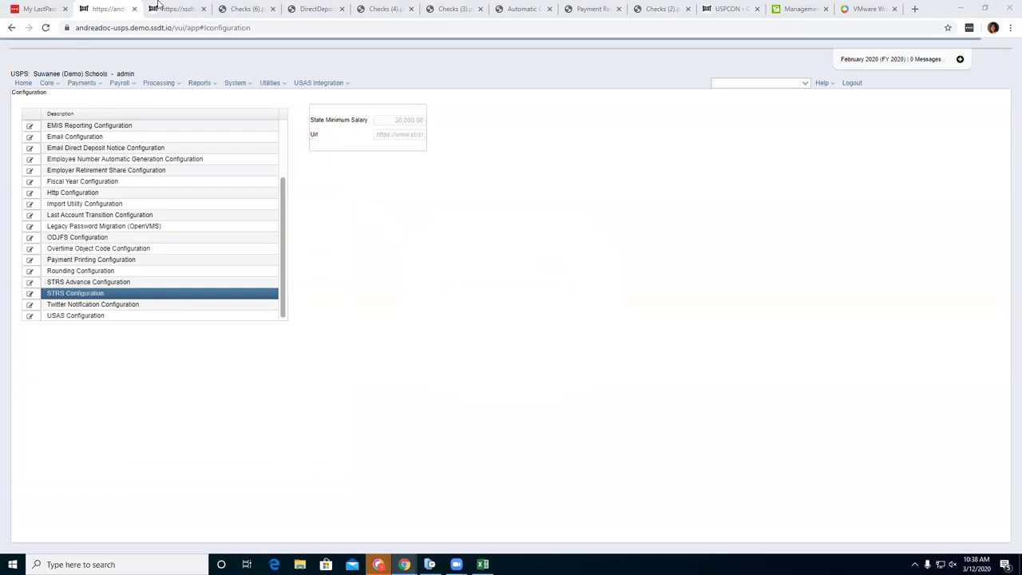
pyautogui.hotkey('ctrl', 'Tab')
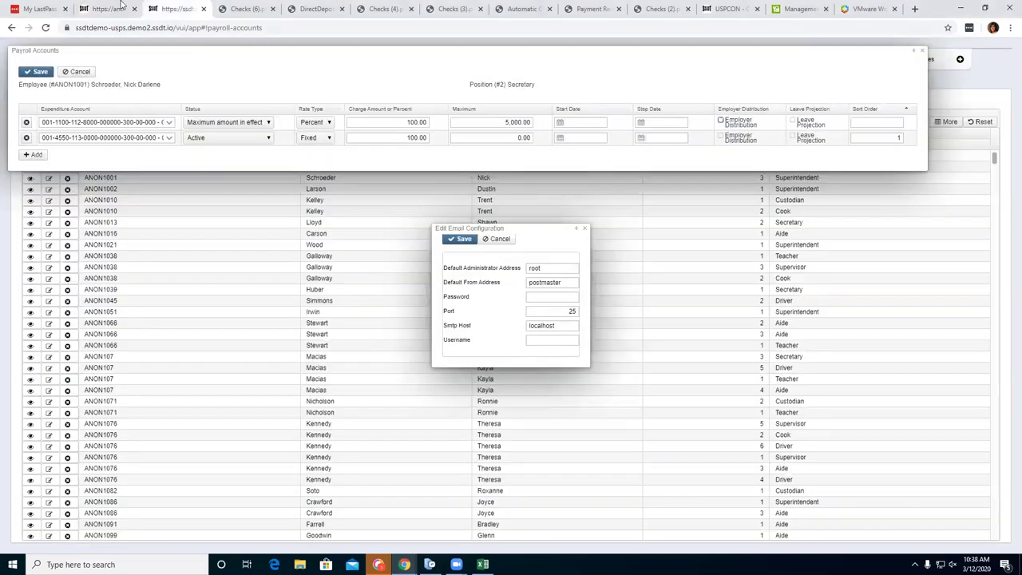
# Step: Switch between the demo sites and start a new adjustment journal entry under Adjustments
pyautogui.click(122, 6)
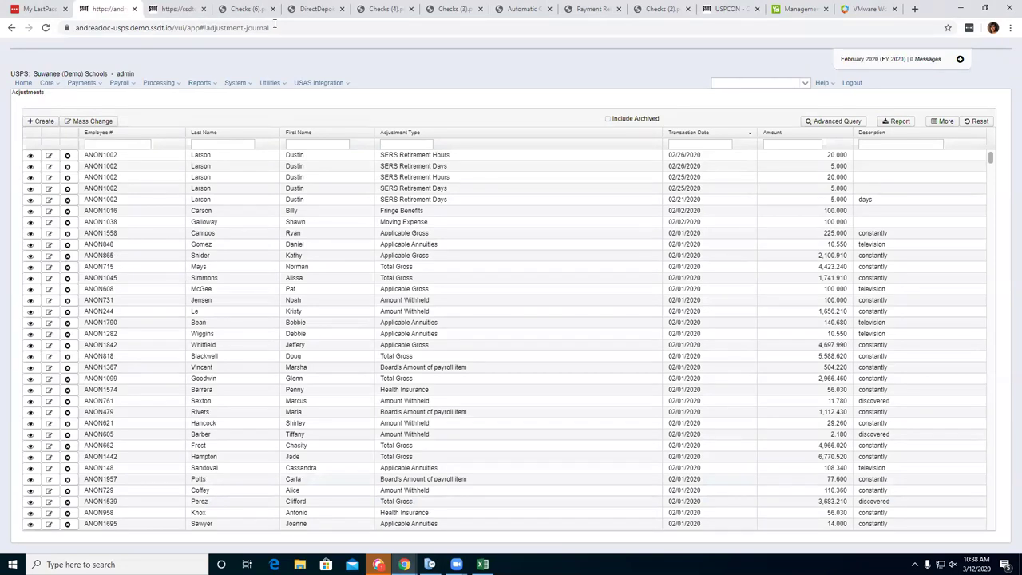
pyautogui.click(160, 9)
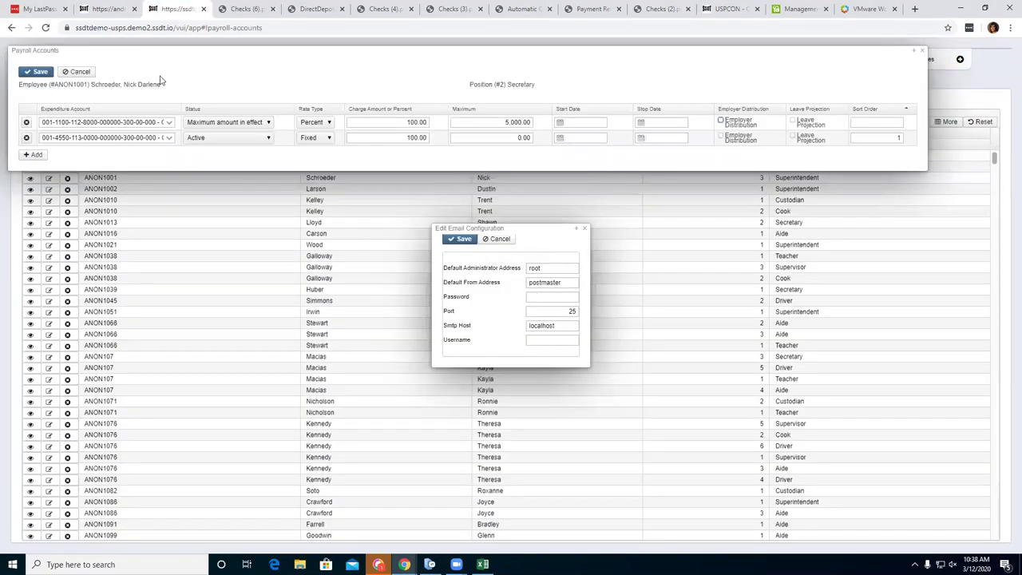
pyautogui.click(109, 10)
pyautogui.click(241, 85)
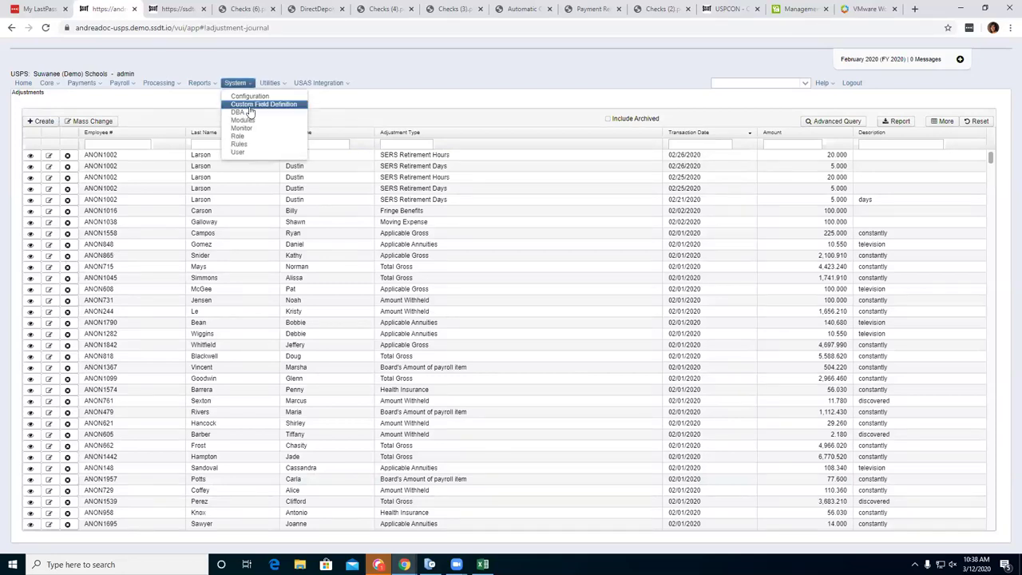
pyautogui.click(47, 83)
pyautogui.click(236, 83)
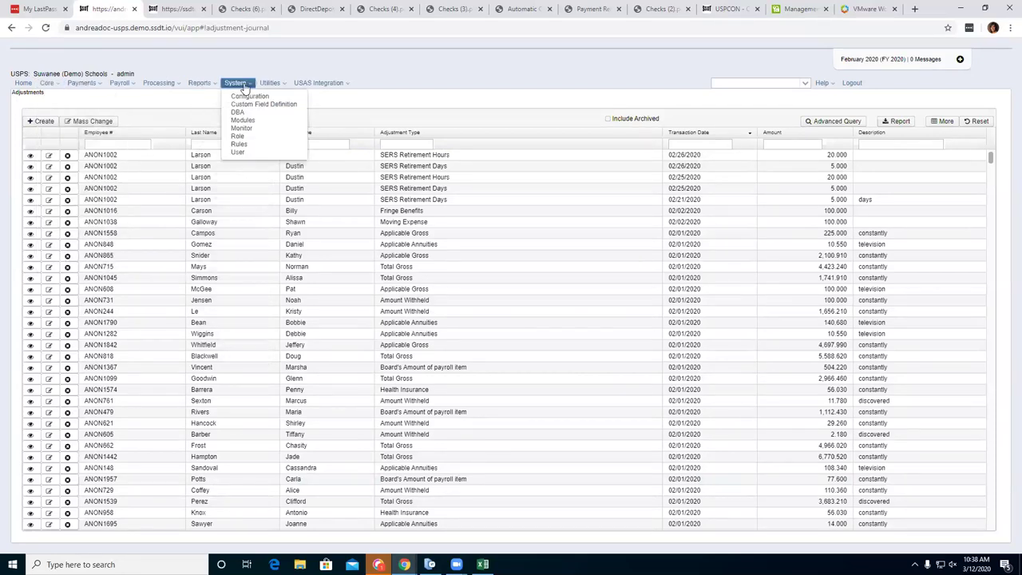
pyautogui.click(47, 83)
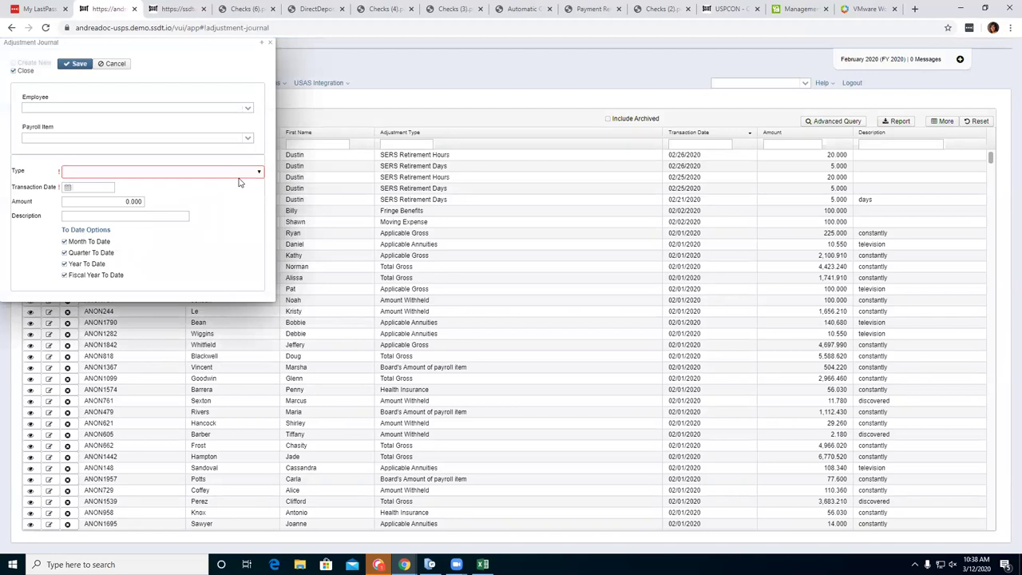
# Step: Review the adjustment Type and Payroll Item choices, then cancel the new entry
pyautogui.click(240, 172)
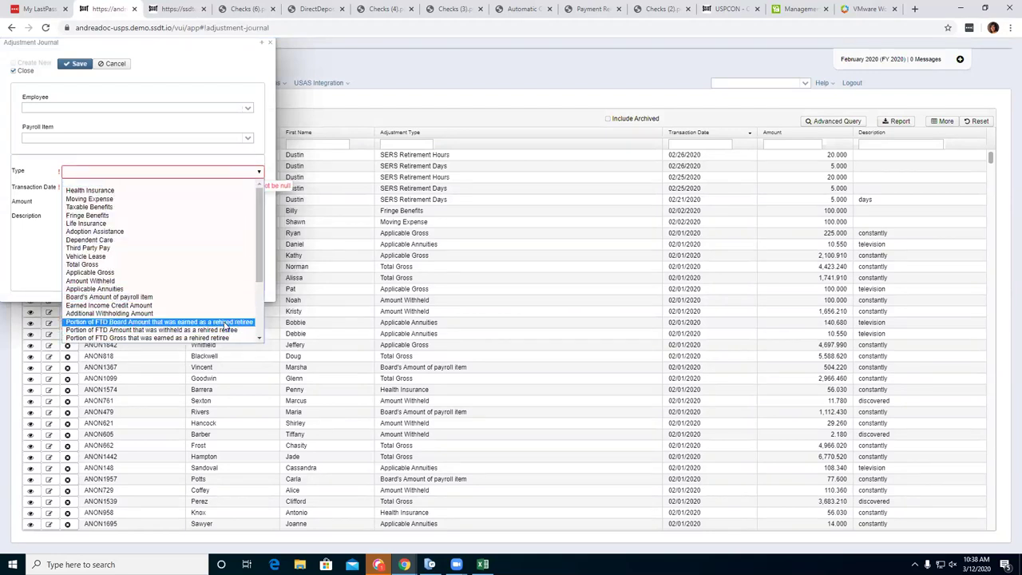
pyautogui.click(249, 139)
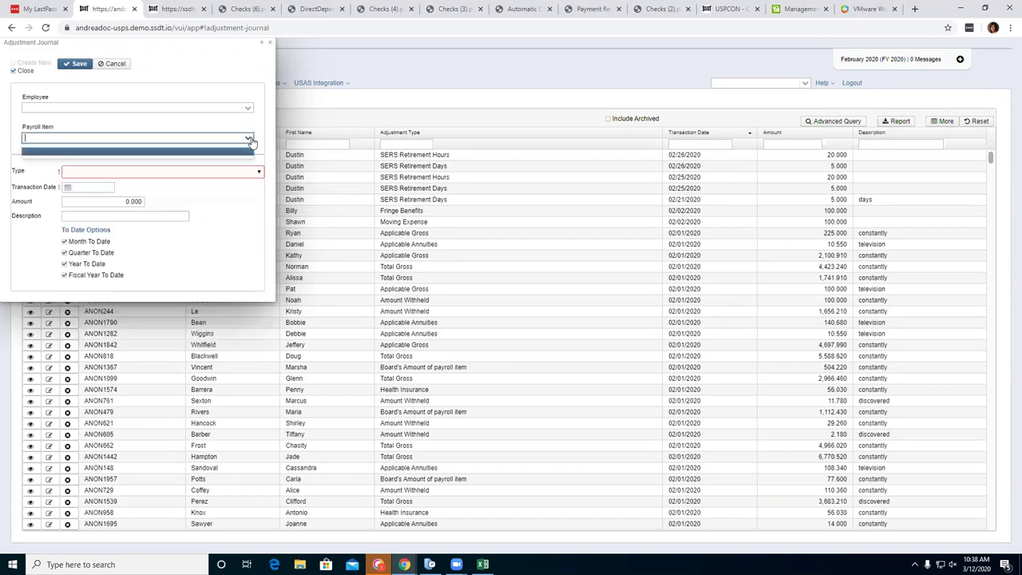
pyautogui.click(258, 172)
pyautogui.scroll(-2, 194, 311)
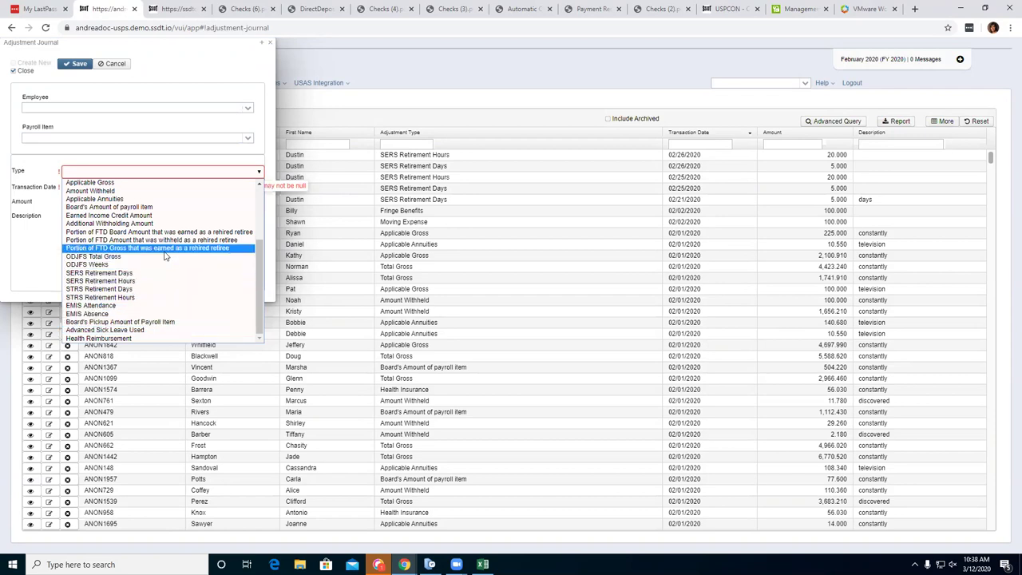
pyautogui.scroll(2, 163, 264)
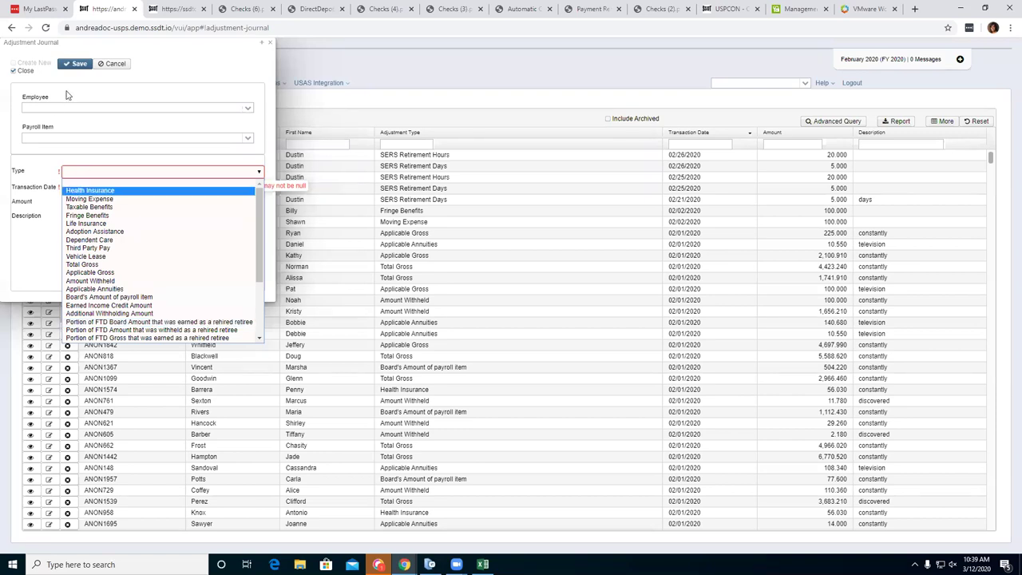
pyautogui.click(279, 43)
pyautogui.click(270, 43)
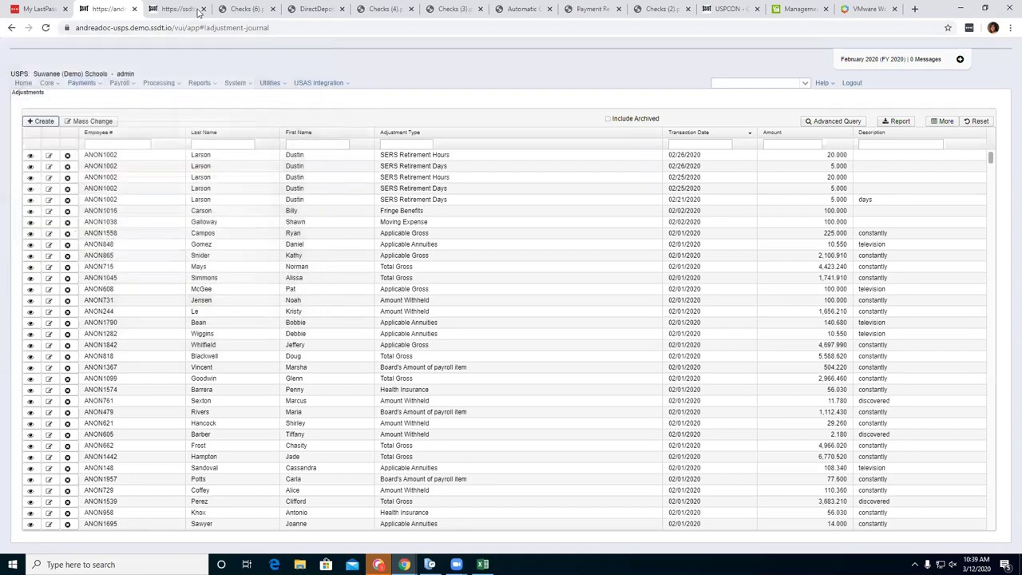
# Step: Review USAS Configuration under System > Configuration (Client Port 44,000, Server Port 44,001) and close it unsaved
pyautogui.click(182, 9)
pyautogui.click(122, 10)
pyautogui.click(235, 83)
pyautogui.click(250, 97)
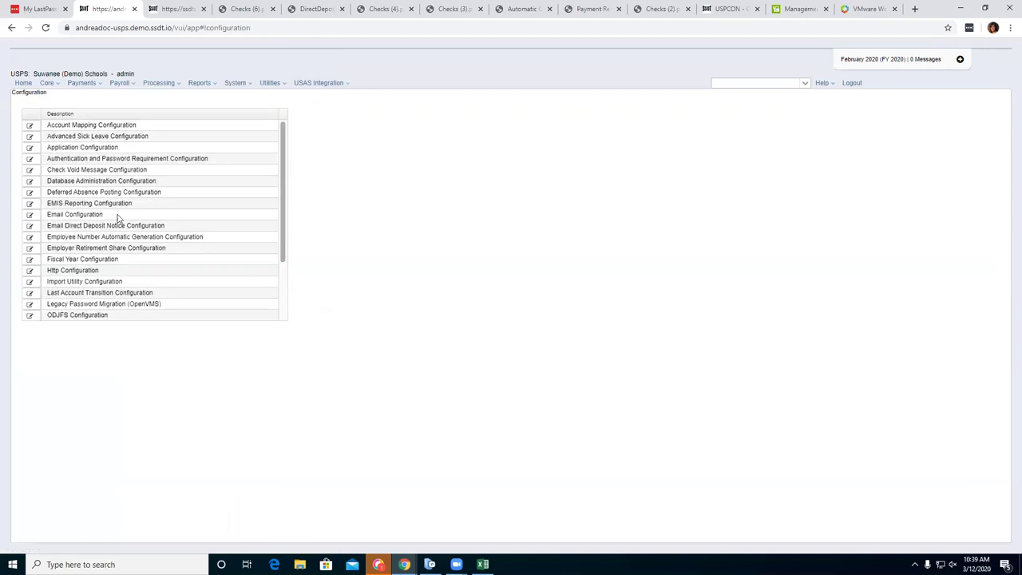
pyautogui.scroll(-2, 123, 224)
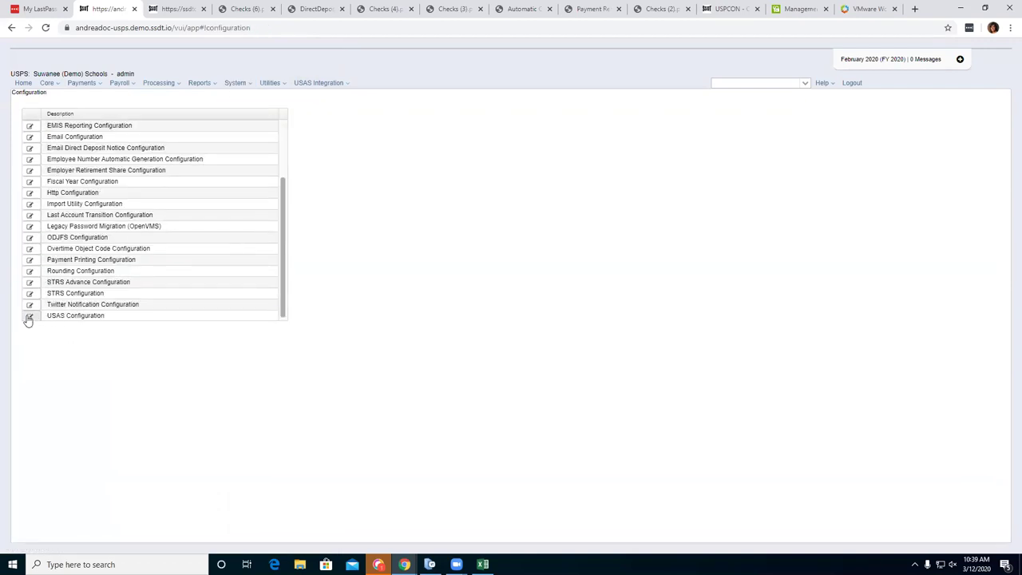
pyautogui.click(31, 317)
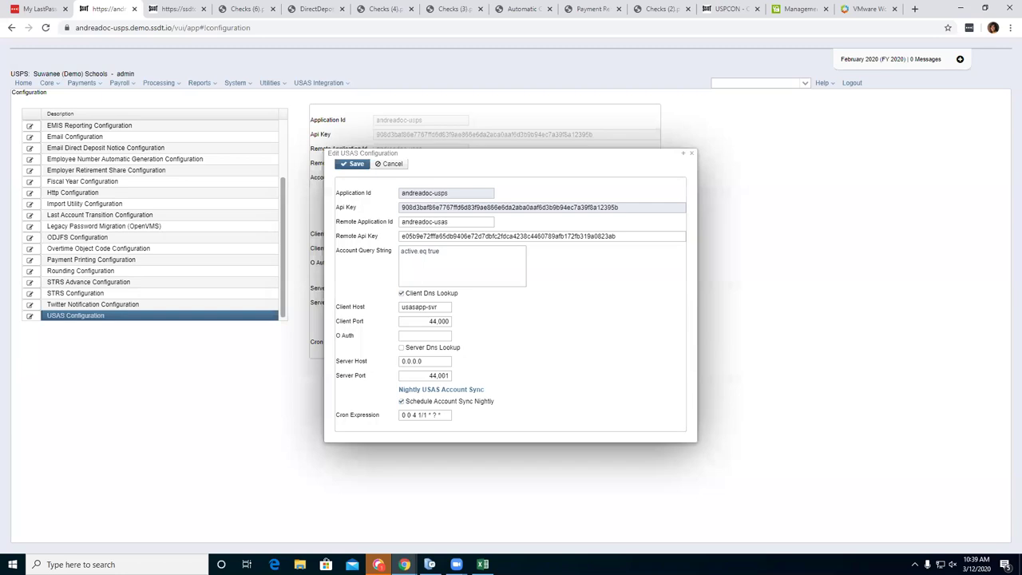
pyautogui.click(691, 154)
pyautogui.click(246, 83)
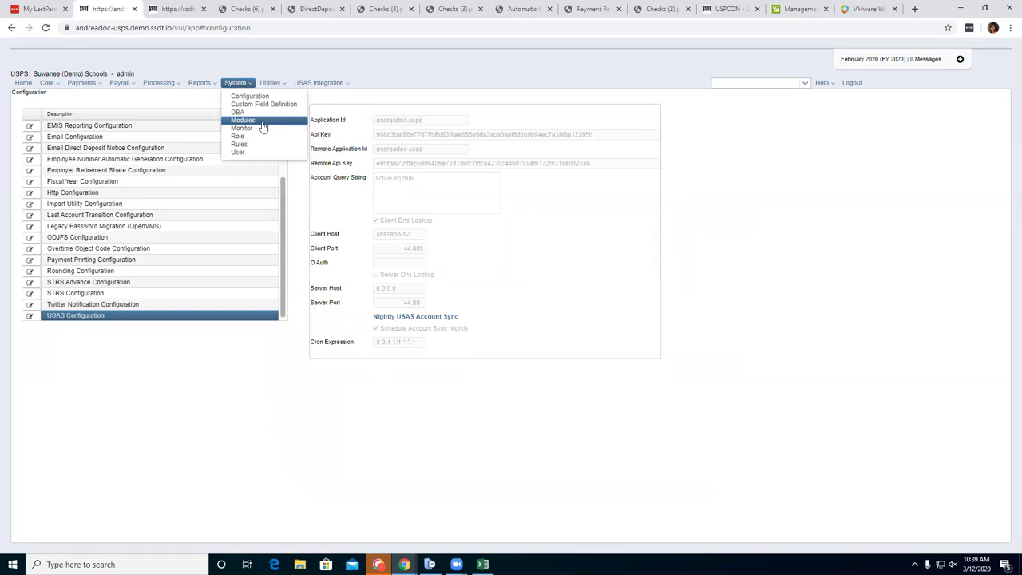
pyautogui.click(262, 120)
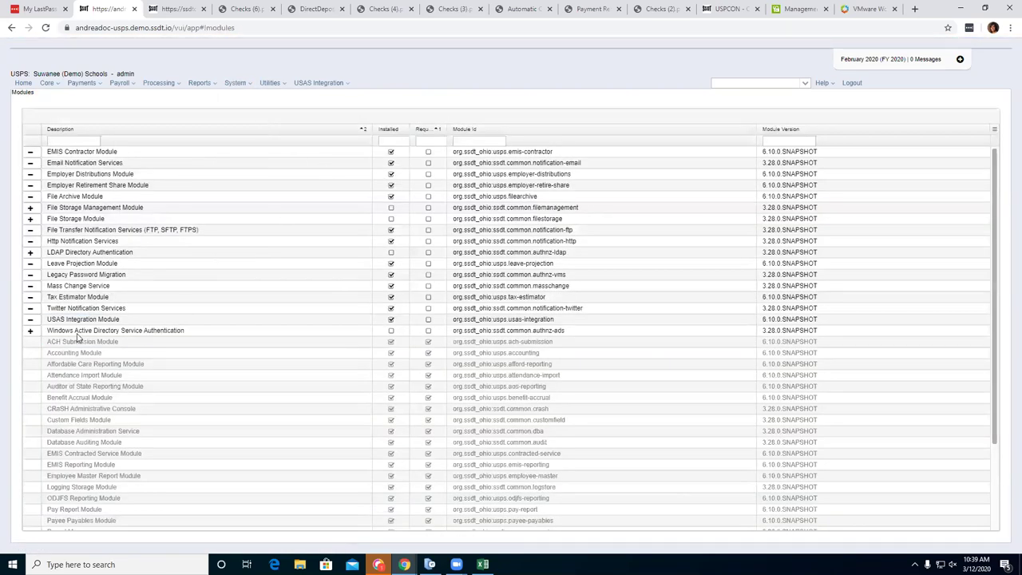
pyautogui.click(31, 319)
pyautogui.click(200, 83)
pyautogui.click(235, 85)
pyautogui.click(241, 97)
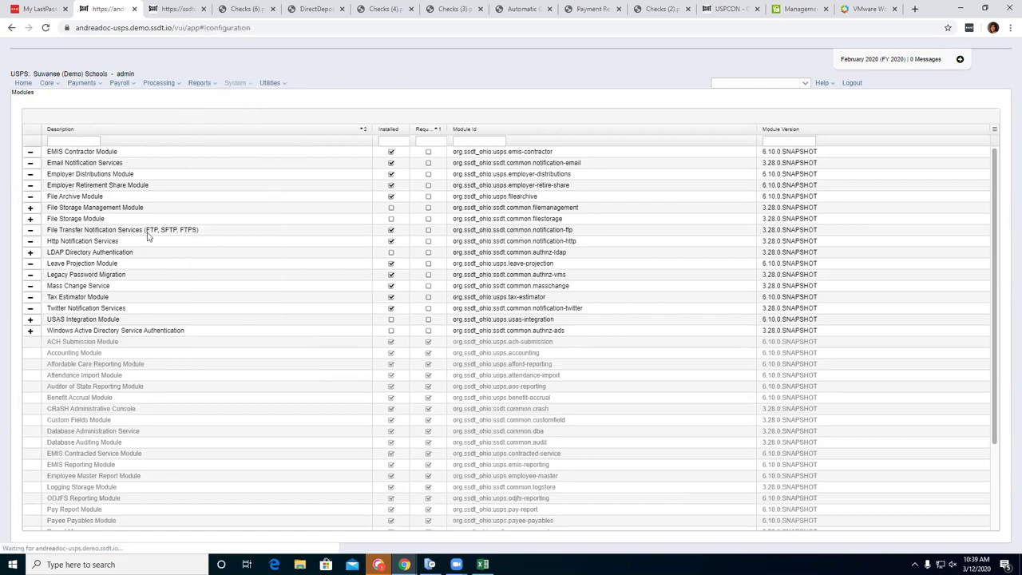
pyautogui.scroll(-2, 188, 255)
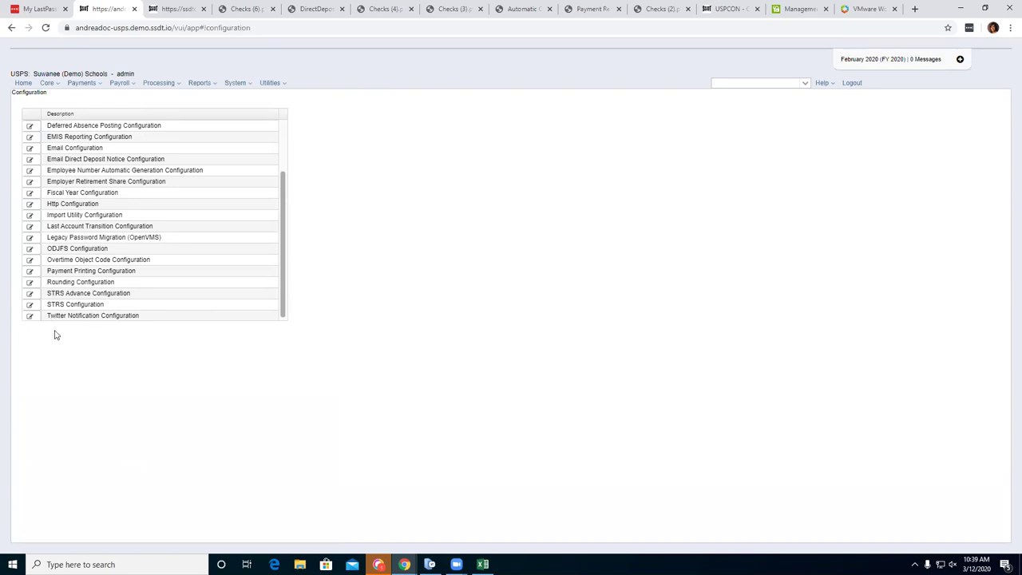
pyautogui.click(231, 84)
pyautogui.click(251, 120)
pyautogui.scroll(3, 104, 326)
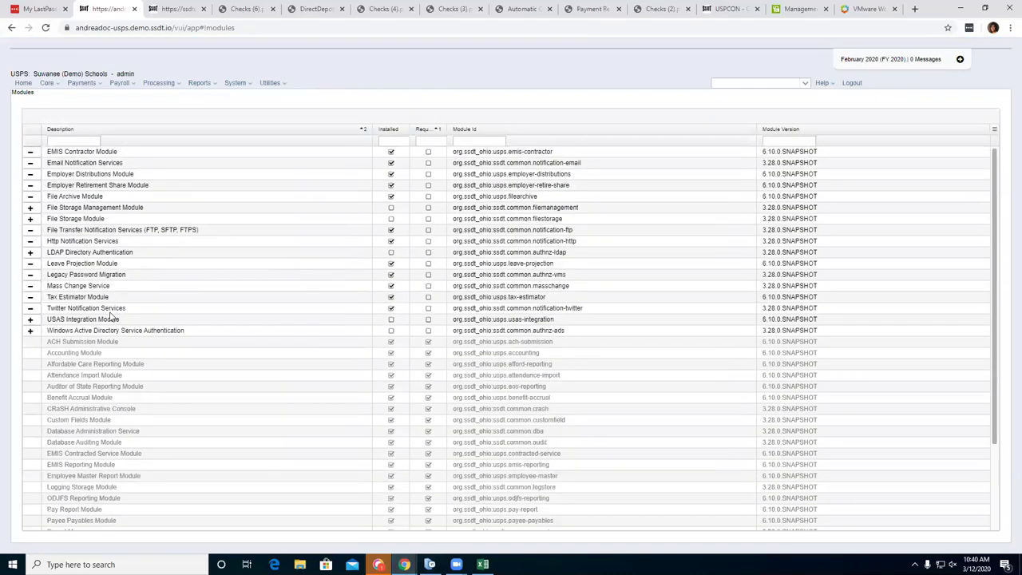
# Step: Reinstall the USAS Integration Module and reload the page to see its new options
pyautogui.click(30, 320)
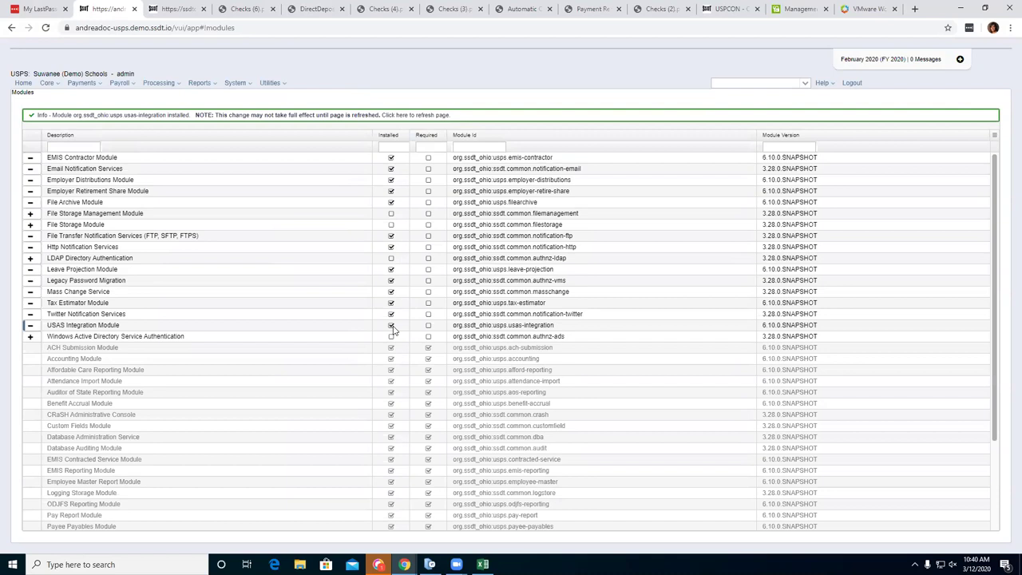
pyautogui.click(405, 116)
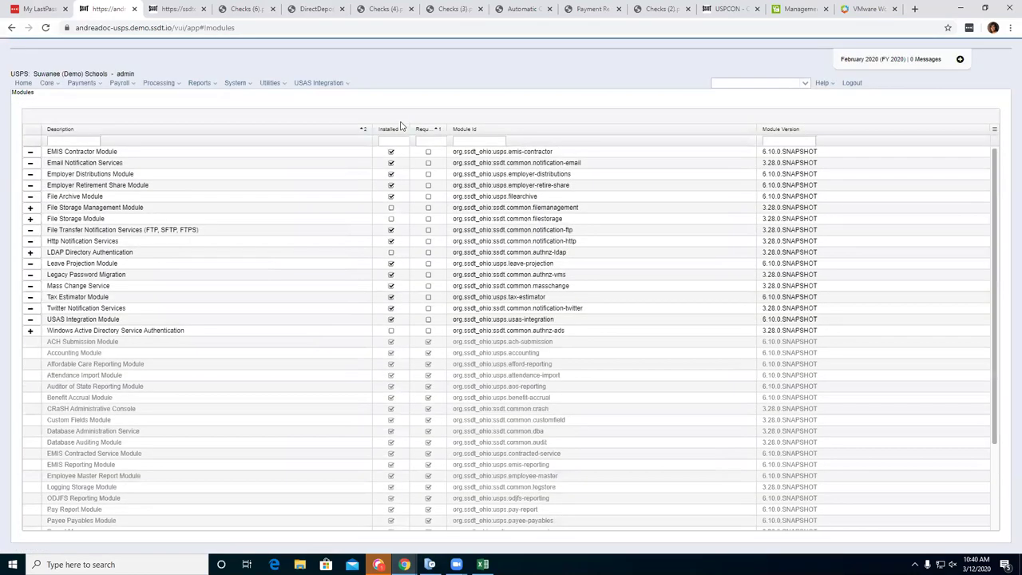
pyautogui.click(347, 86)
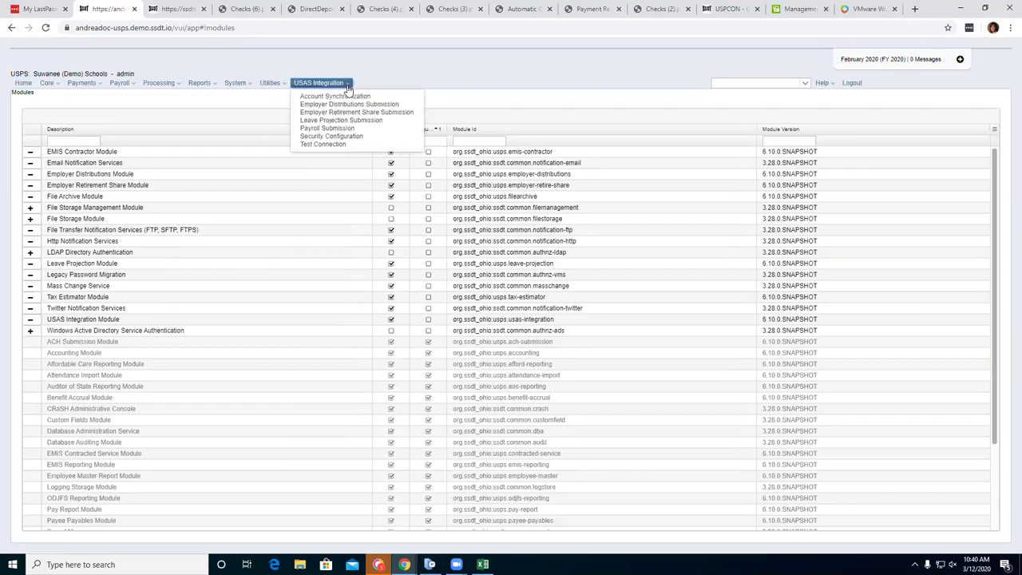
# Step: Edit USAS Configuration from System > Configuration, showing Schedule Account Sync Nightly on
pyautogui.click(245, 87)
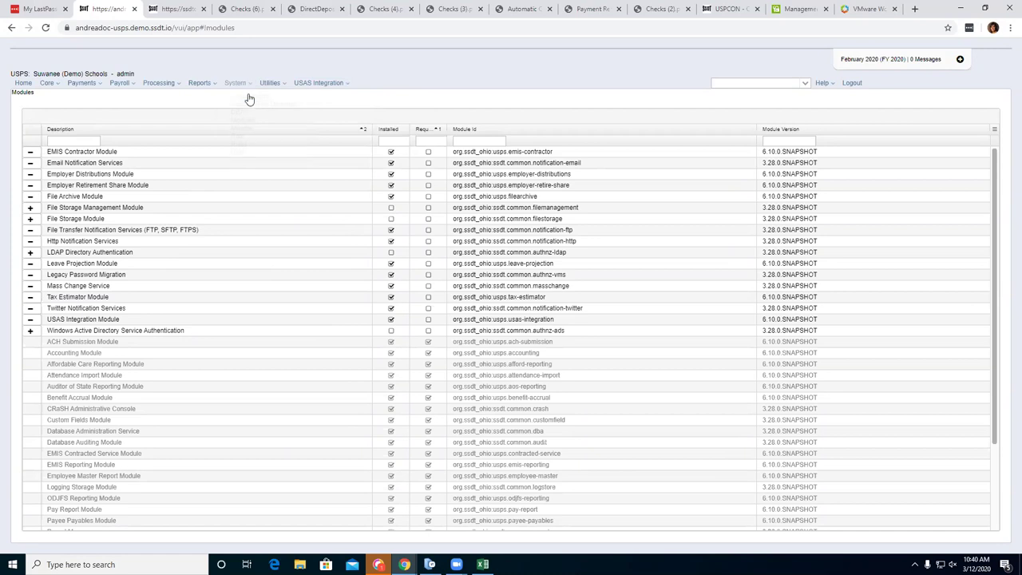
pyautogui.click(248, 96)
pyautogui.scroll(-2, 134, 303)
pyautogui.click(30, 316)
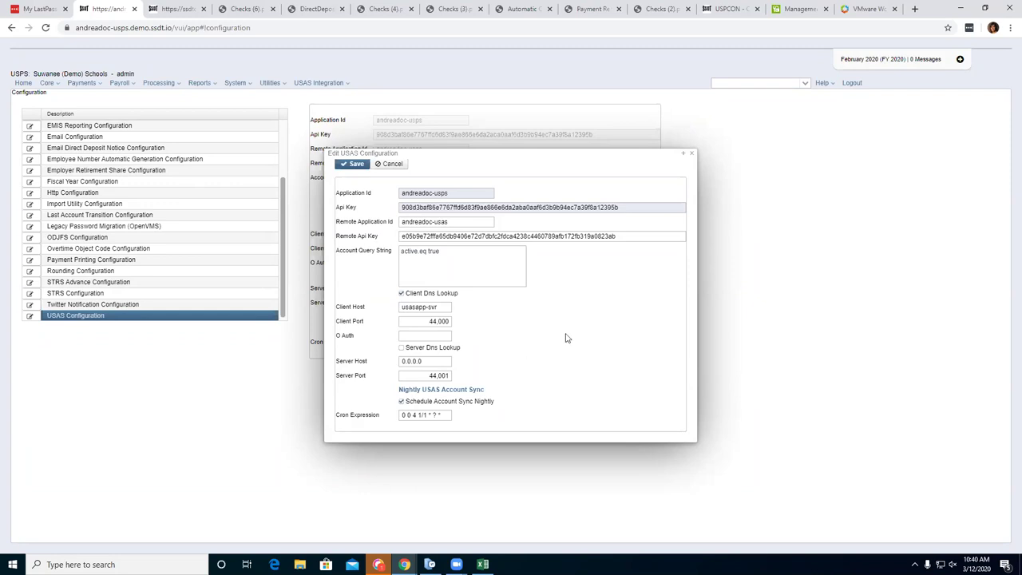
# Step: Close the Edit USAS Configuration dialog unsaved and bring up the System menu
pyautogui.click(691, 155)
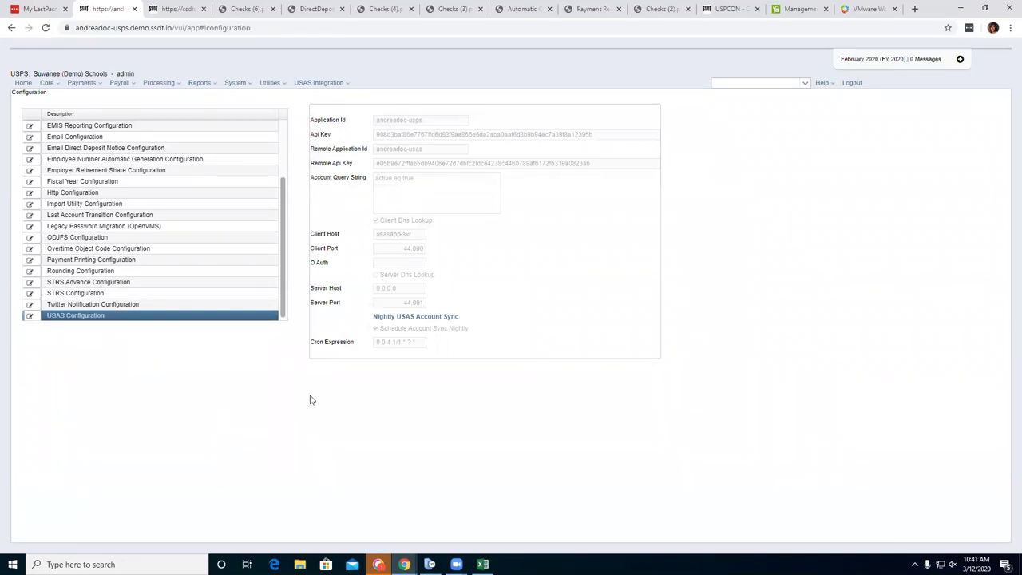
pyautogui.click(237, 85)
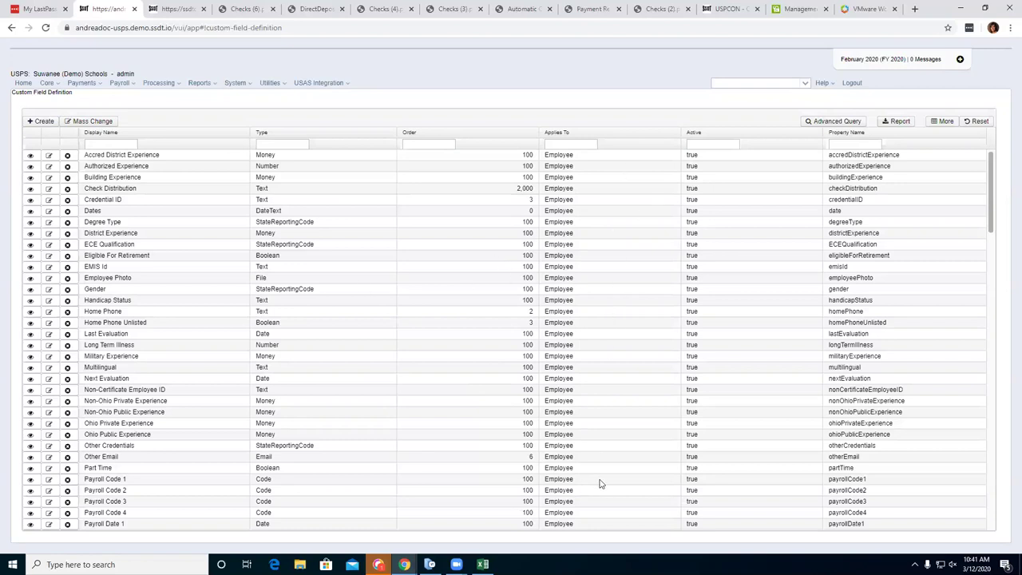
# Step: Scroll through existing employee custom fields like Accred District Experience, then start a new definition
pyautogui.scroll(-3, 599, 484)
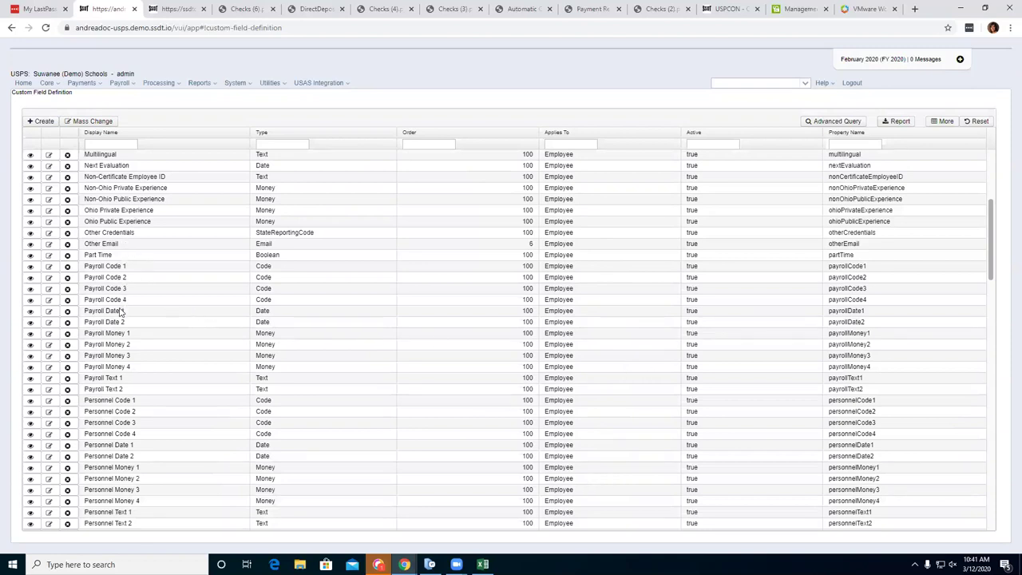
pyautogui.scroll(-2, 611, 351)
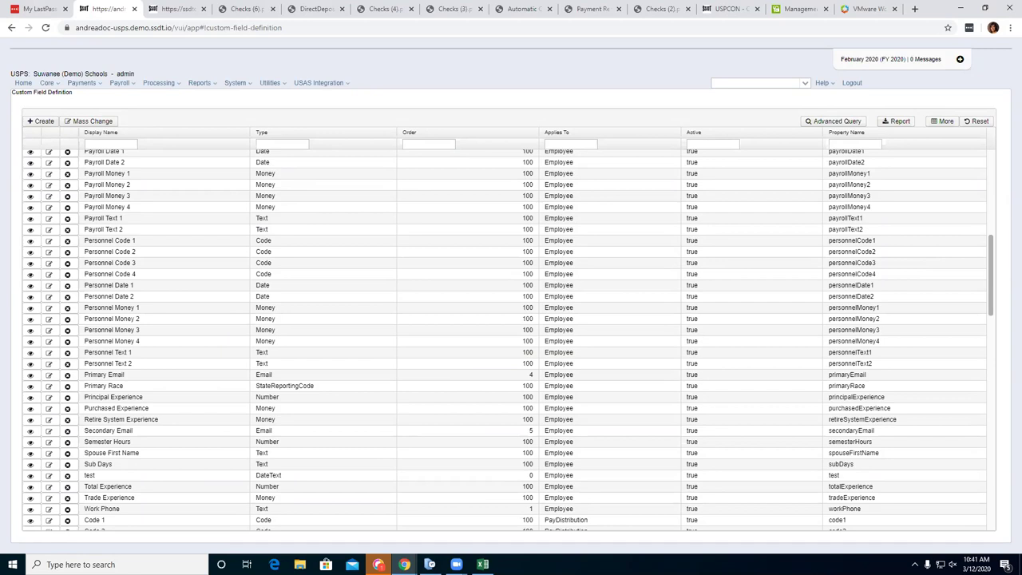
pyautogui.scroll(5, 287, 335)
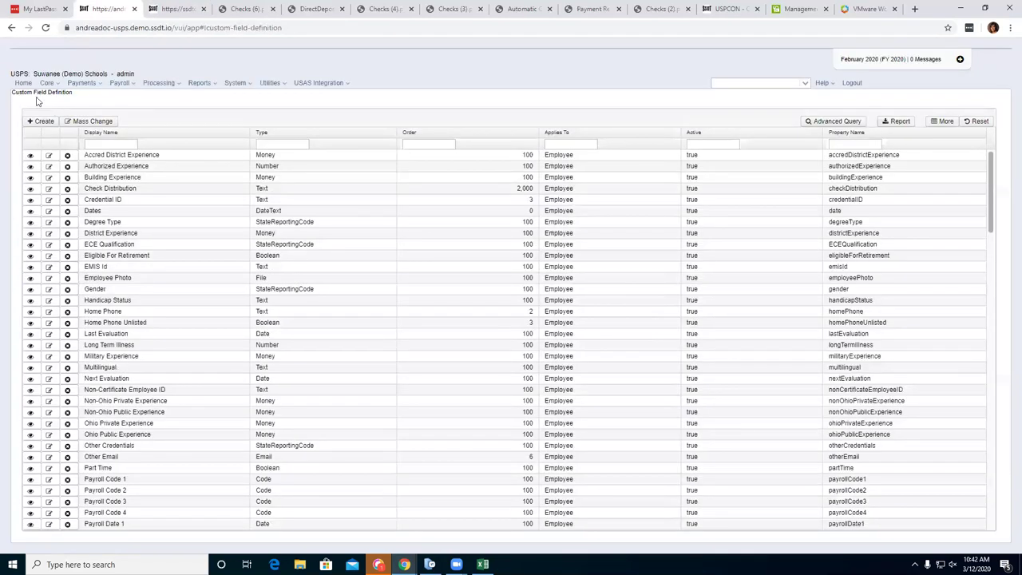
pyautogui.click(42, 120)
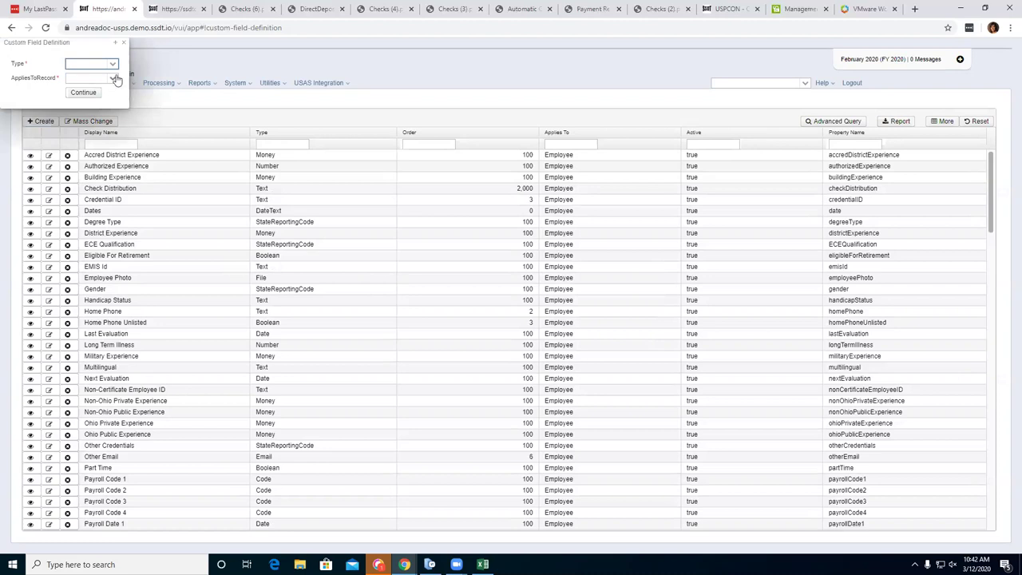
# Step: Set the new custom field's Type to Date and AppliesToRecord to Employee, then continue
pyautogui.click(112, 65)
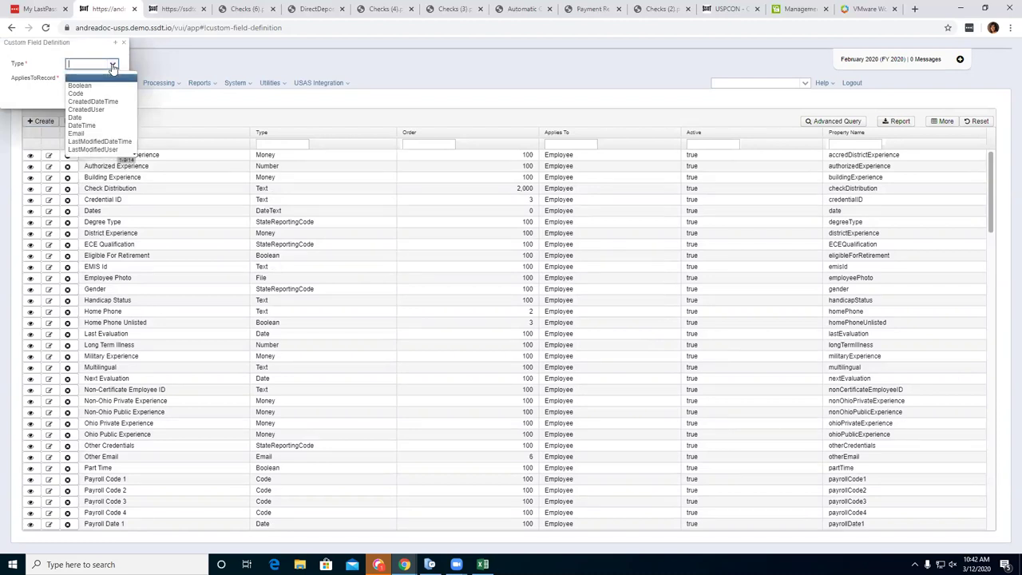
pyautogui.click(104, 118)
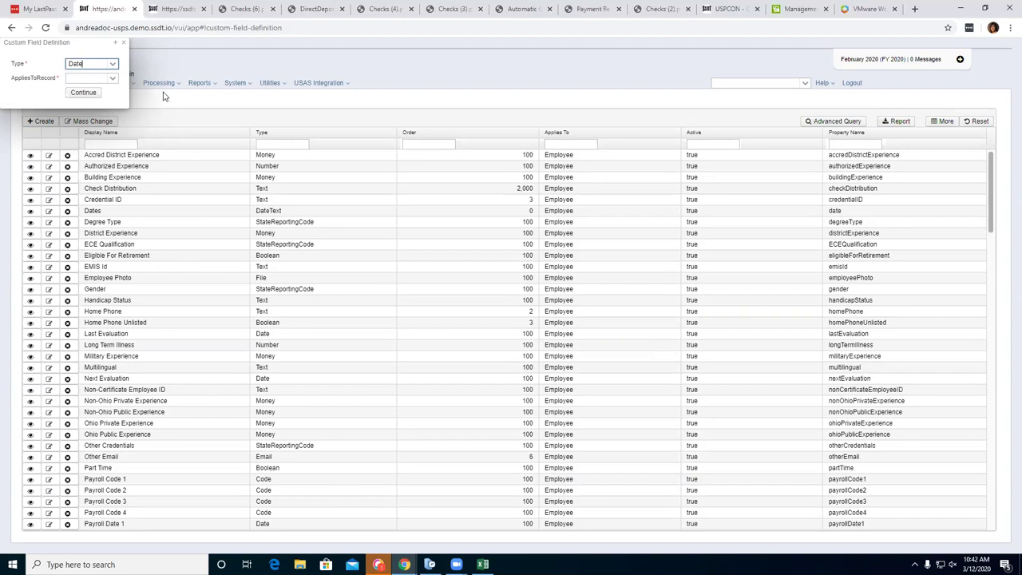
pyautogui.click(113, 80)
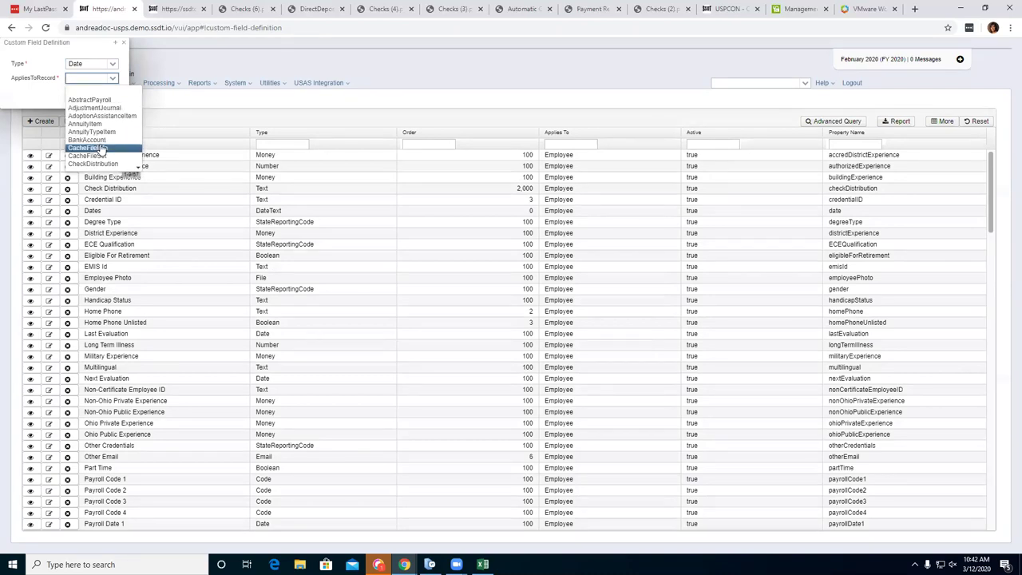
pyautogui.press('Down')
pyautogui.scroll(-3, 101, 148)
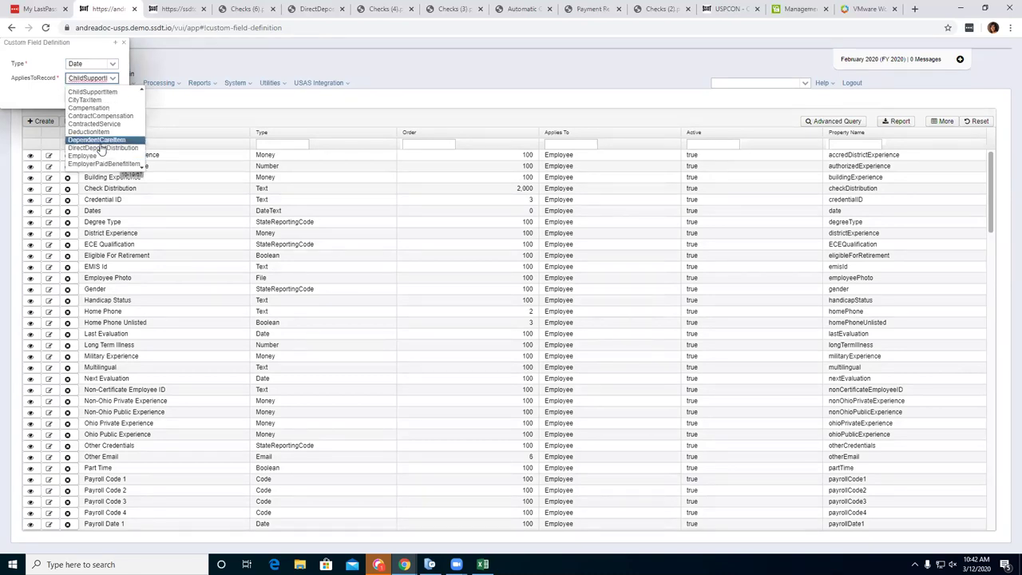
pyautogui.press('e')
pyautogui.press('p')
pyautogui.press('p')
pyautogui.press('p')
pyautogui.press('p')
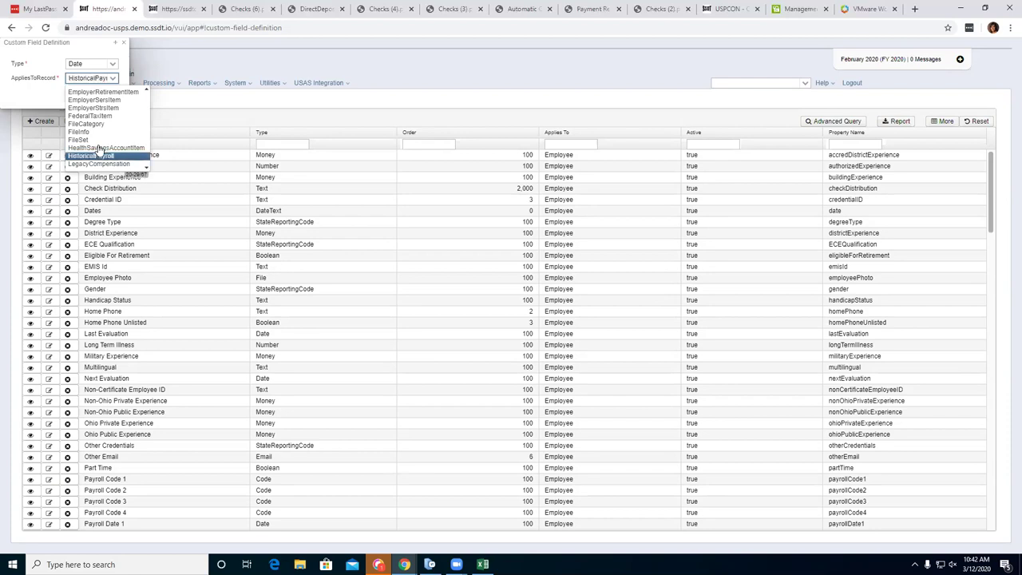
pyautogui.press('p')
pyautogui.press('r')
pyautogui.press('s')
pyautogui.press('o')
pyautogui.press('Up')
pyautogui.press('Up')
pyautogui.press('Up')
pyautogui.press('Up')
pyautogui.press('Up')
pyautogui.press('Up')
pyautogui.press('Up')
pyautogui.press('Up')
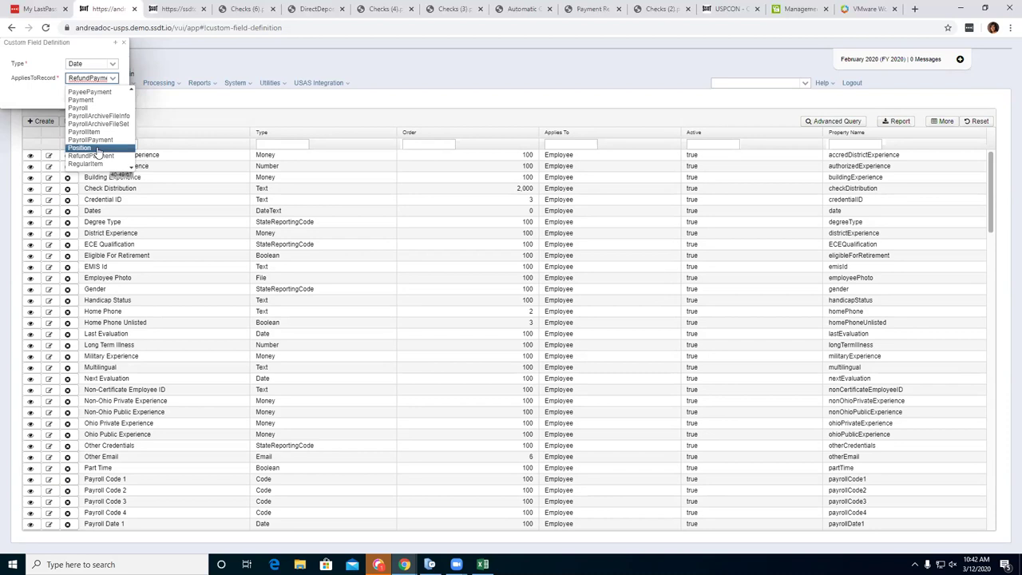
pyautogui.press('Up')
pyautogui.press('Up')
pyautogui.press('Up')
pyautogui.press('Up')
pyautogui.press('Up')
pyautogui.press('Up')
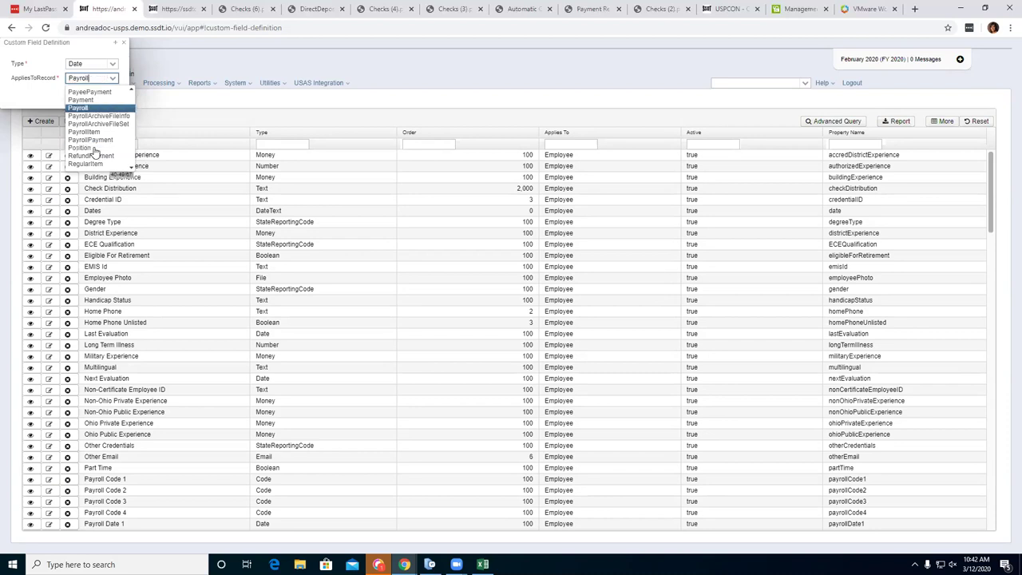
pyautogui.press('Up')
pyautogui.press('Up')
pyautogui.press('pageup')
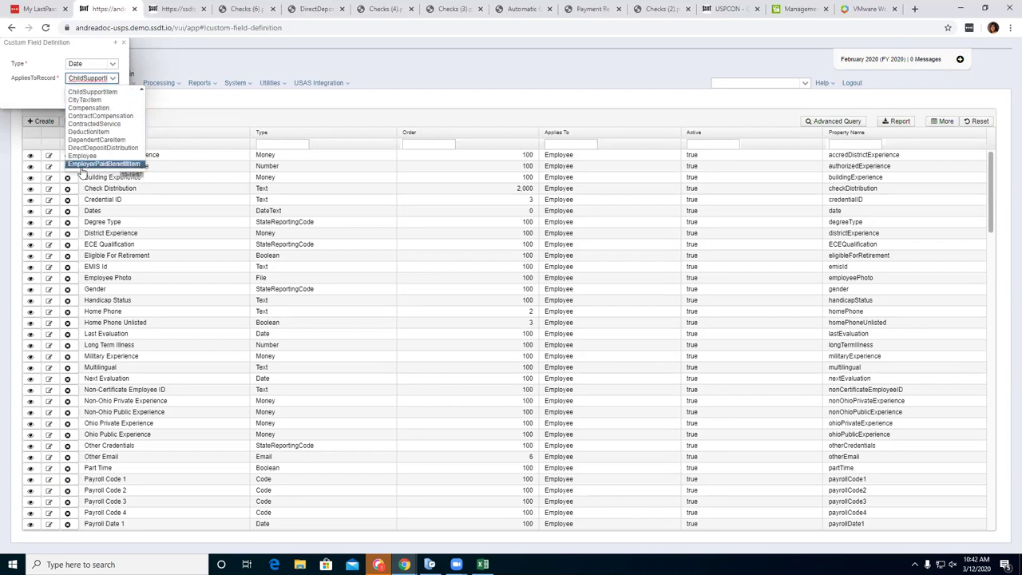
pyautogui.click(82, 155)
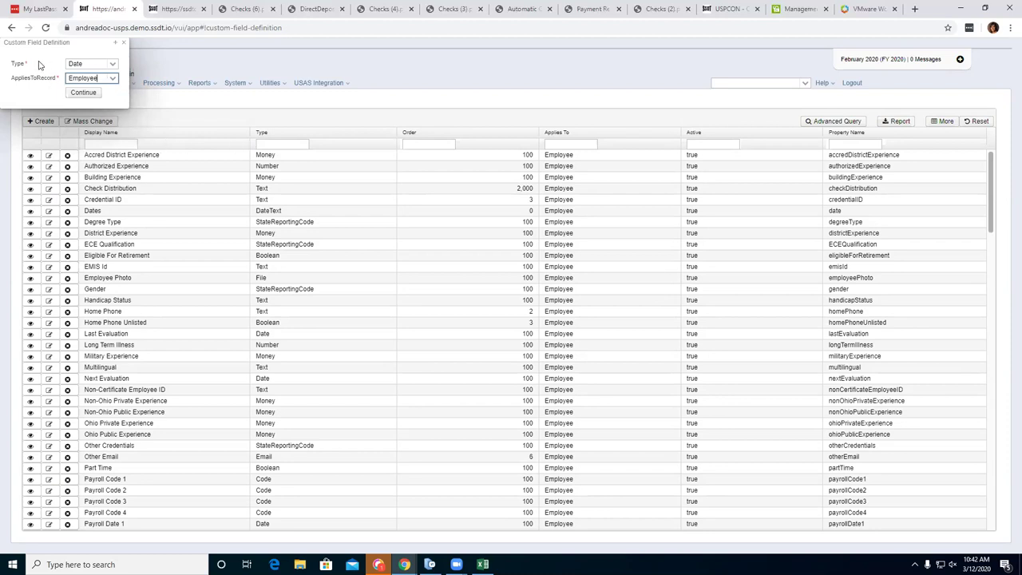
pyautogui.click(85, 93)
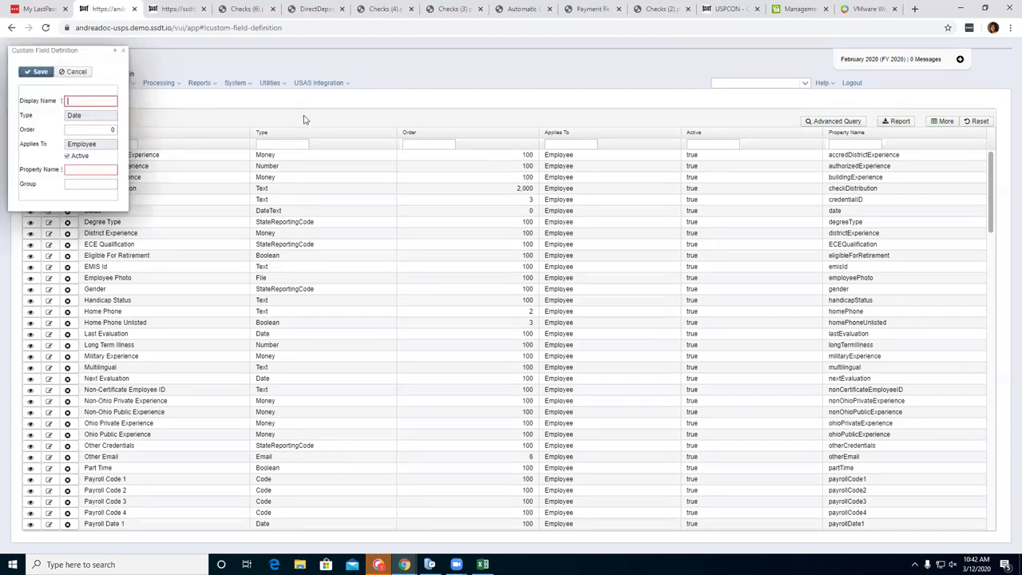
# Step: Enter 'Background Check' as the custom field's display name
pyautogui.click(95, 105)
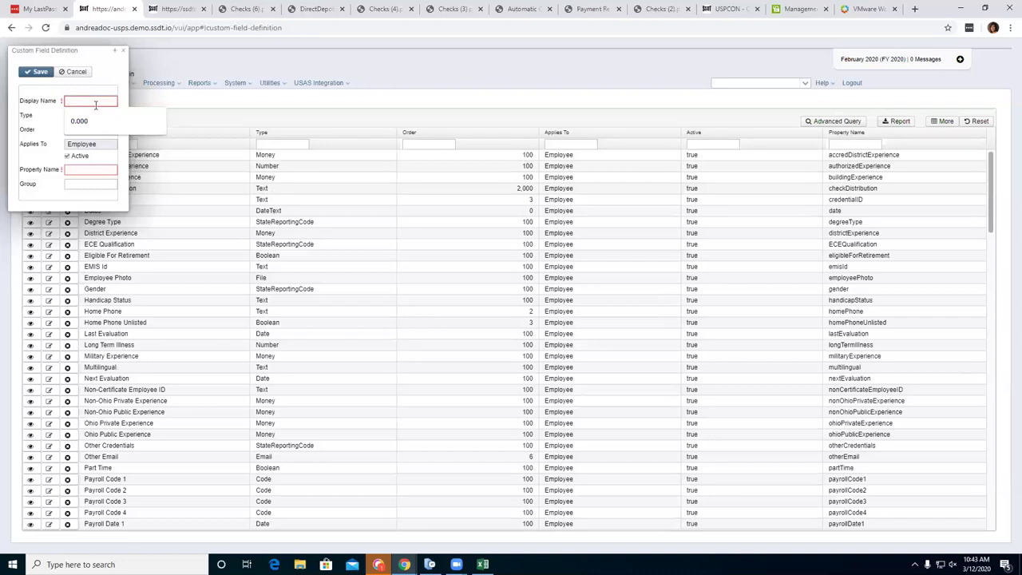
pyautogui.write('Bac')
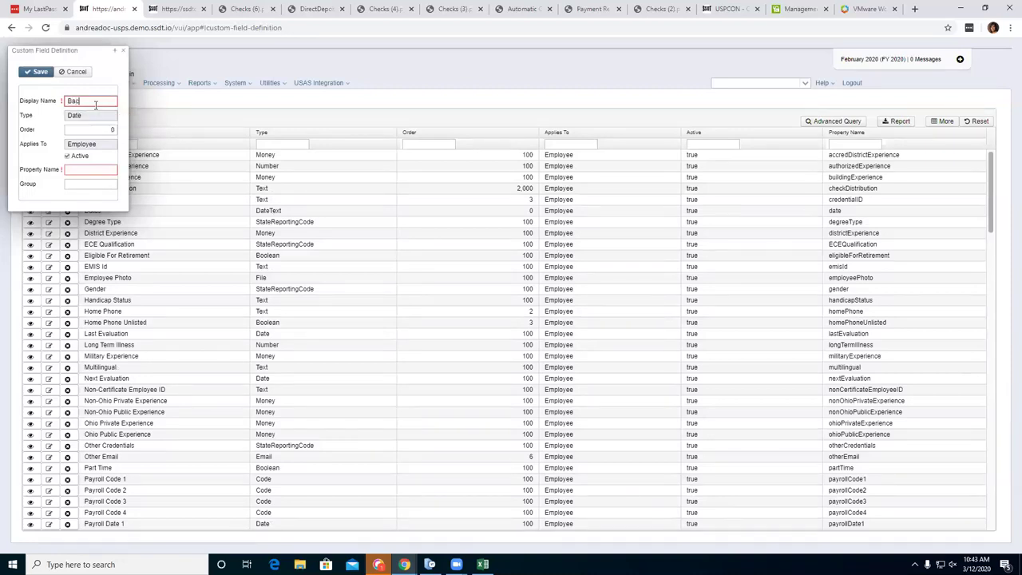
pyautogui.write('kground Check')
pyautogui.click(102, 115)
# Step: Set property name 'backGroundCheck' and group 'Dates', then close the other site's Payroll Accounts editor
pyautogui.click(85, 169)
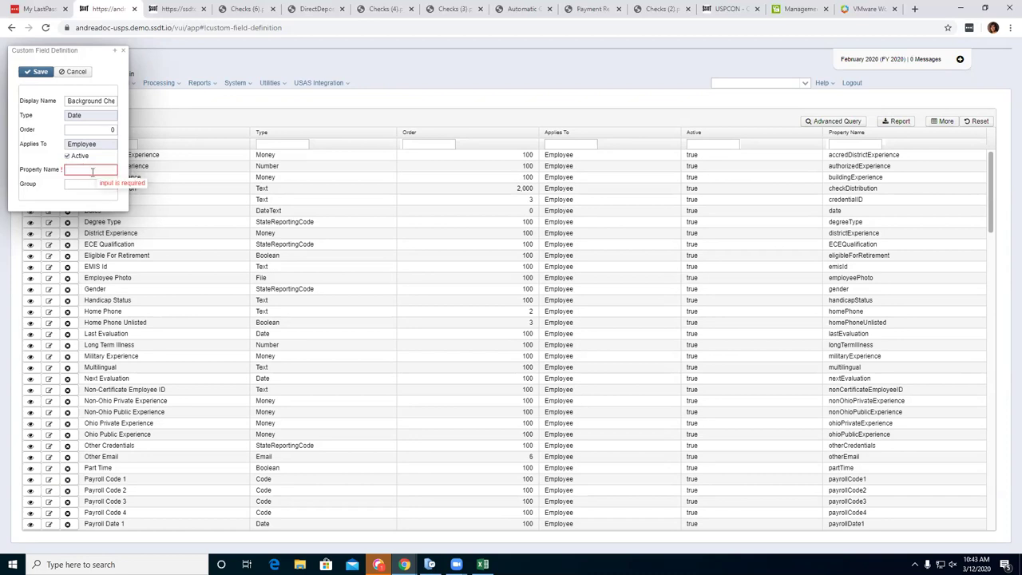
pyautogui.write('backGroundCheck')
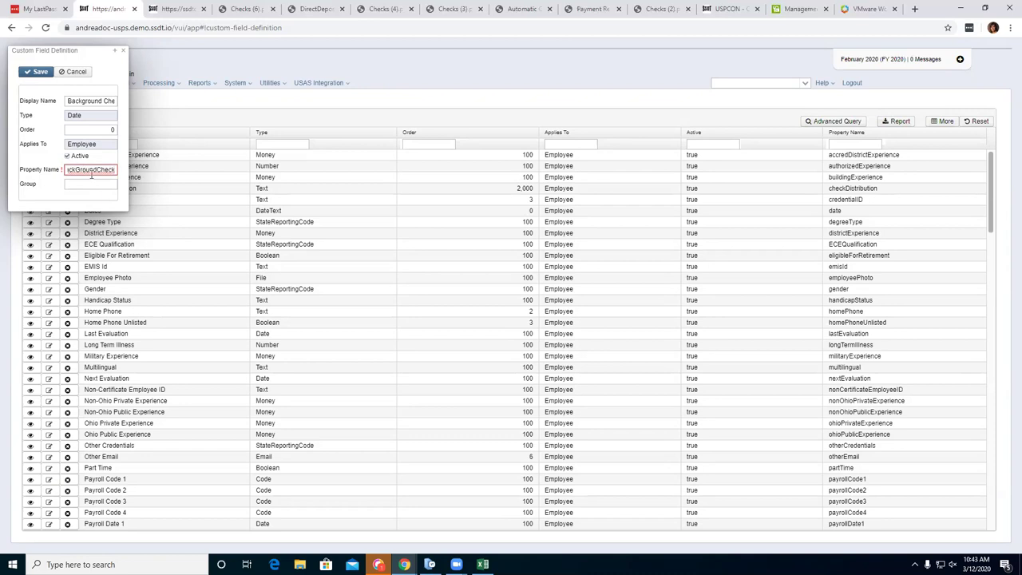
pyautogui.click(95, 184)
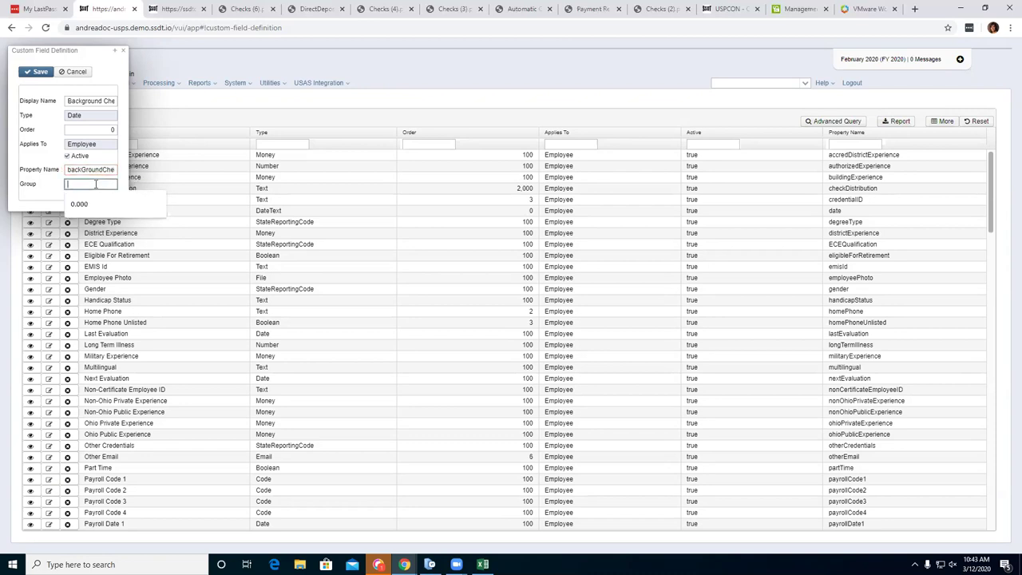
pyautogui.write('Dates')
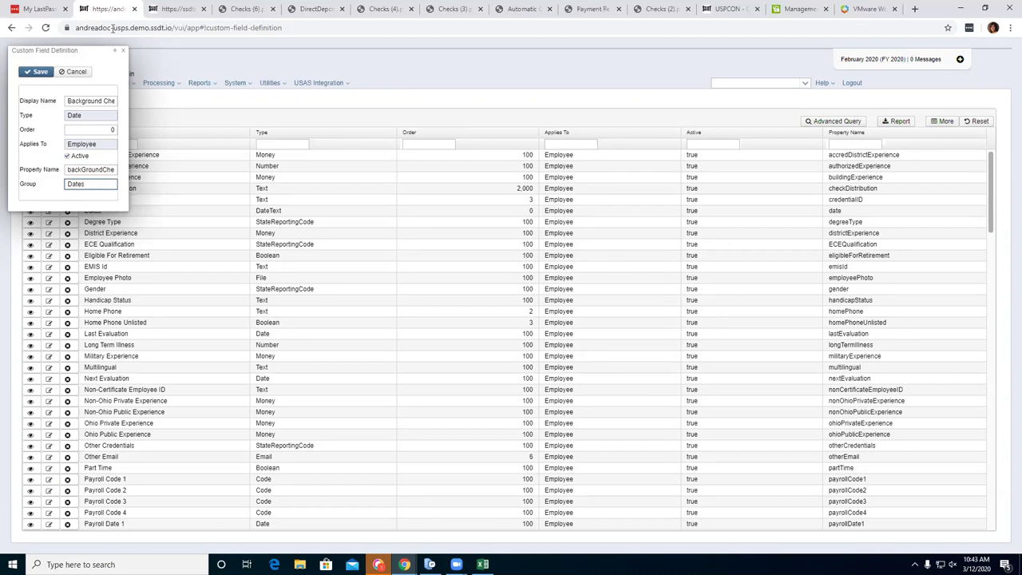
pyautogui.click(166, 8)
pyautogui.click(923, 53)
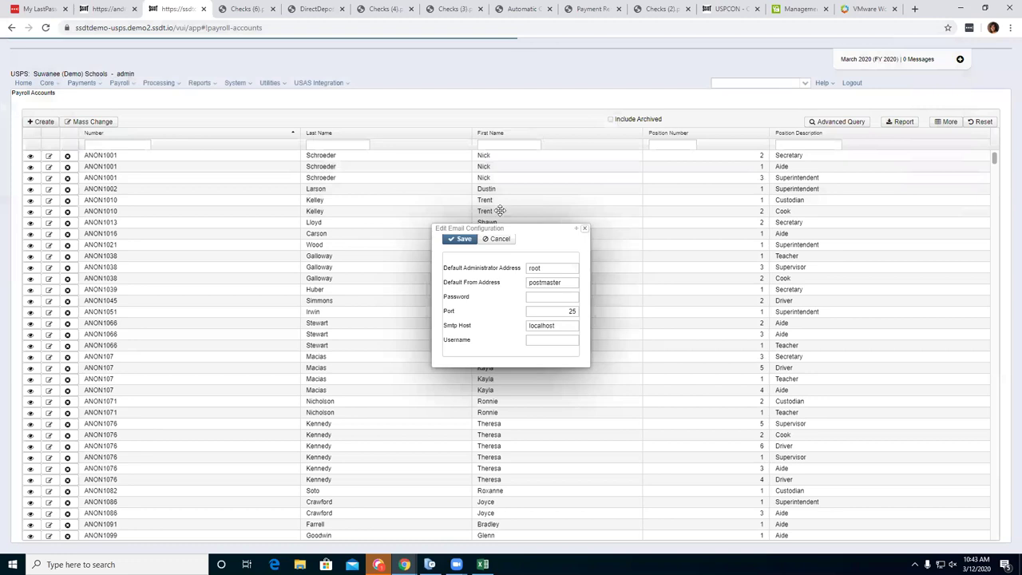
# Step: Open the first employee's edit form from the Core Employee list
pyautogui.click(47, 83)
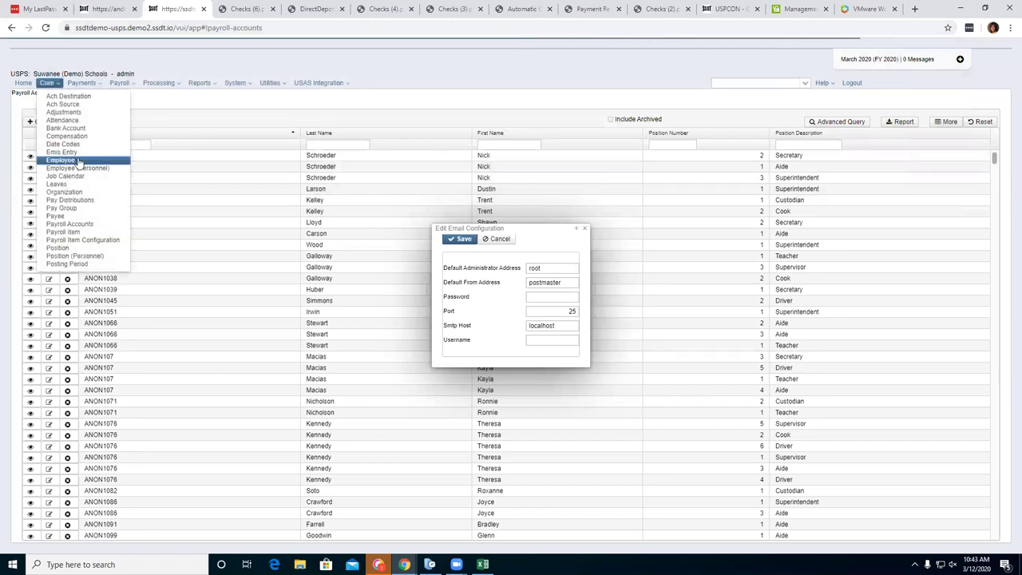
pyautogui.click(61, 161)
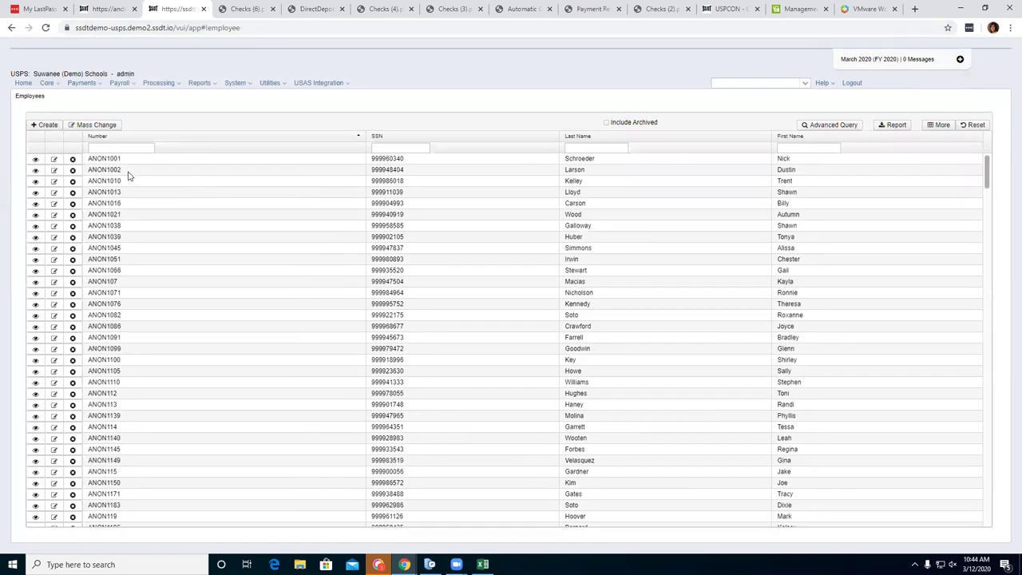
pyautogui.click(55, 160)
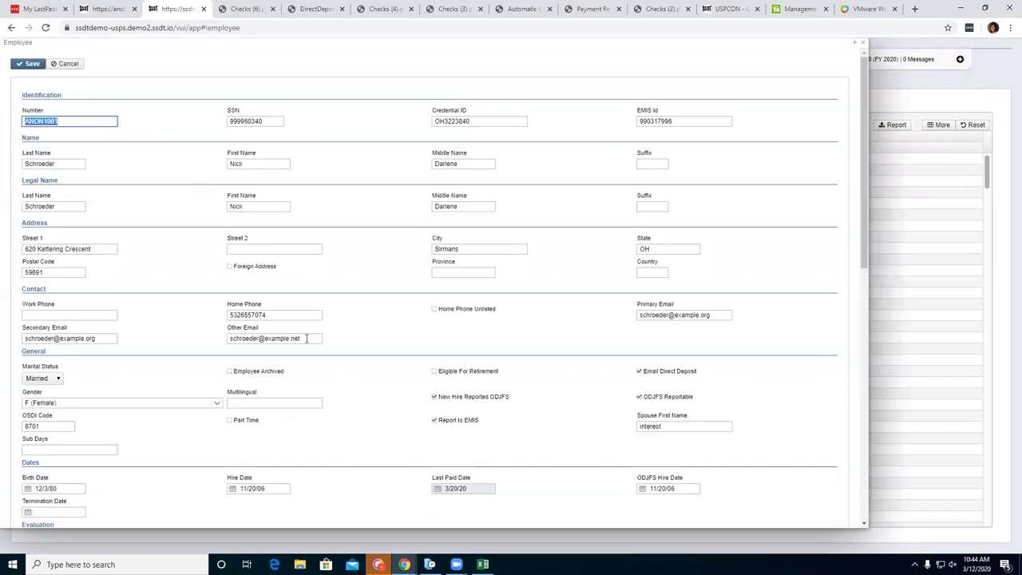
# Step: Review the employee record's sections, then return to the Background Check field definition on the other site
pyautogui.scroll(-2, 306, 338)
pyautogui.scroll(-1, 306, 344)
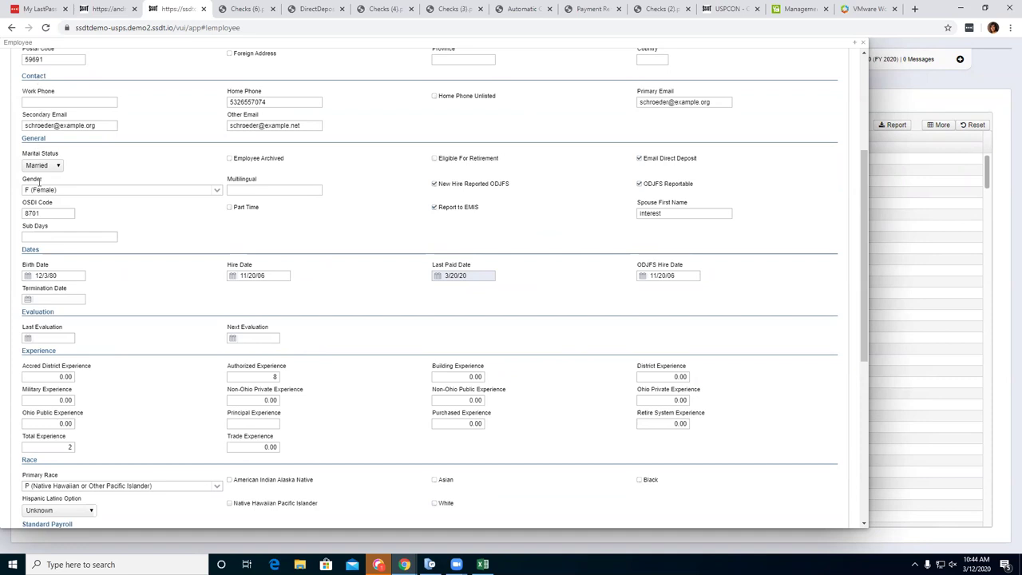
pyautogui.scroll(-4, 72, 465)
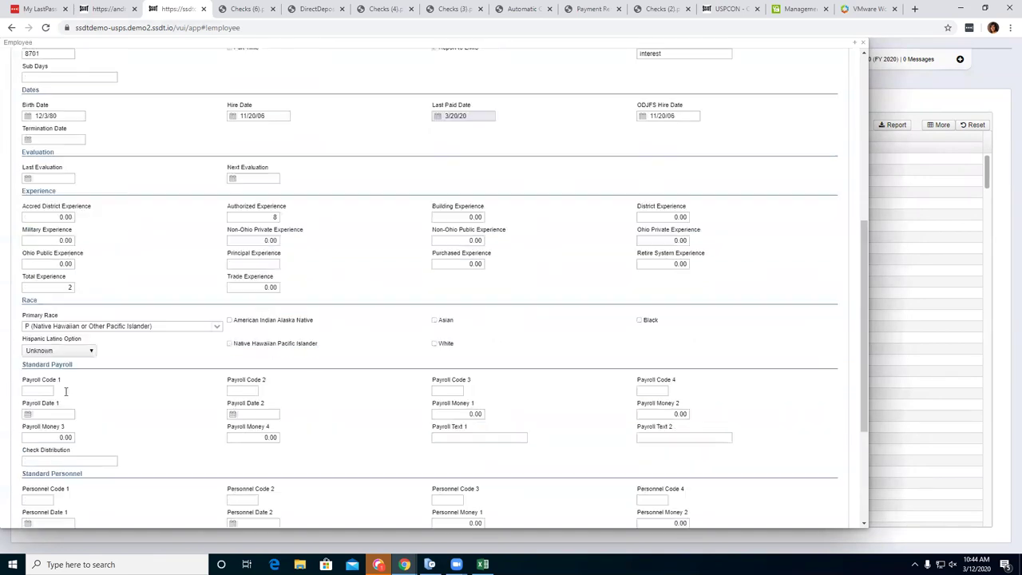
pyautogui.scroll(-1, 72, 465)
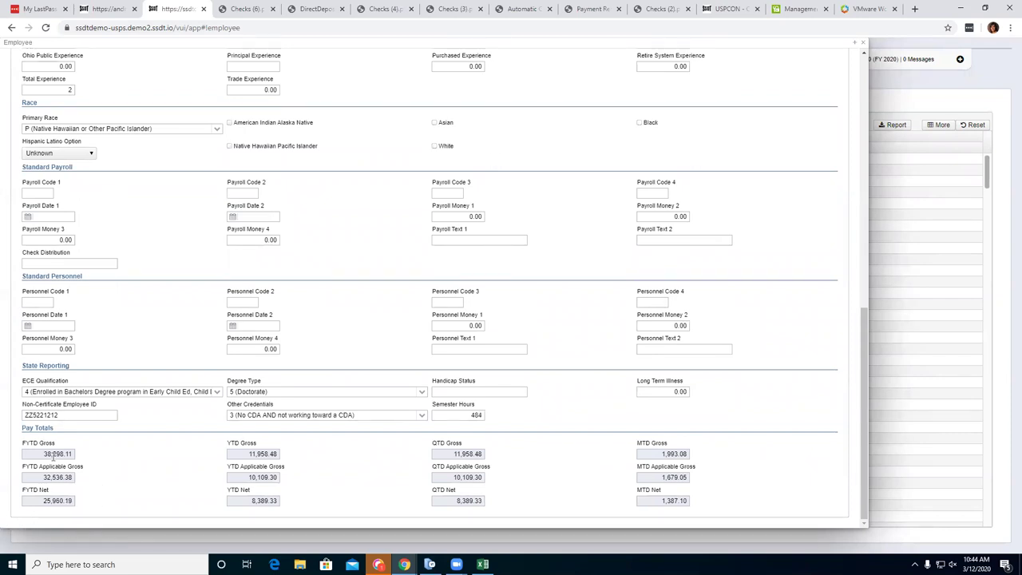
pyautogui.scroll(5, 66, 343)
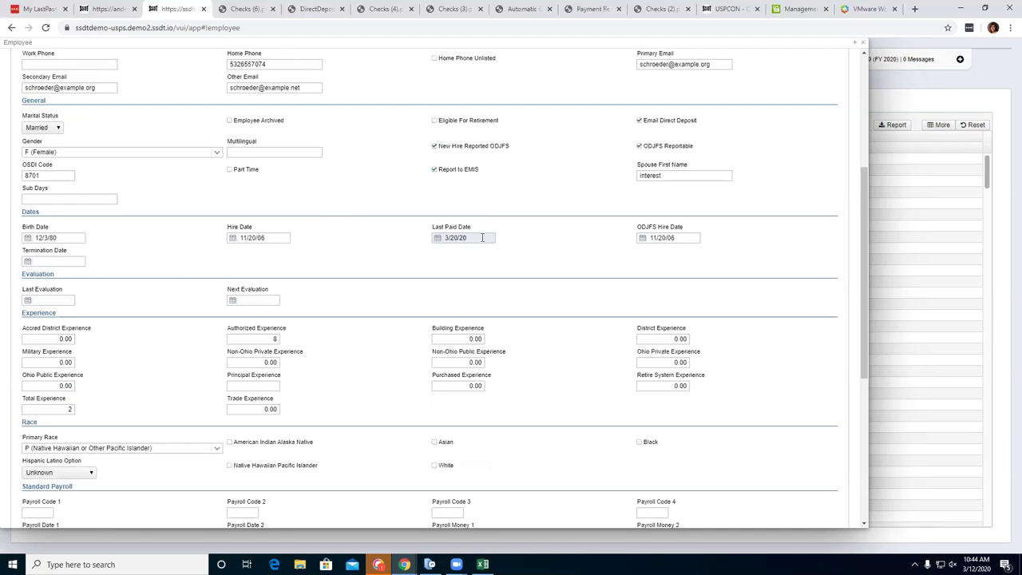
pyautogui.click(118, 9)
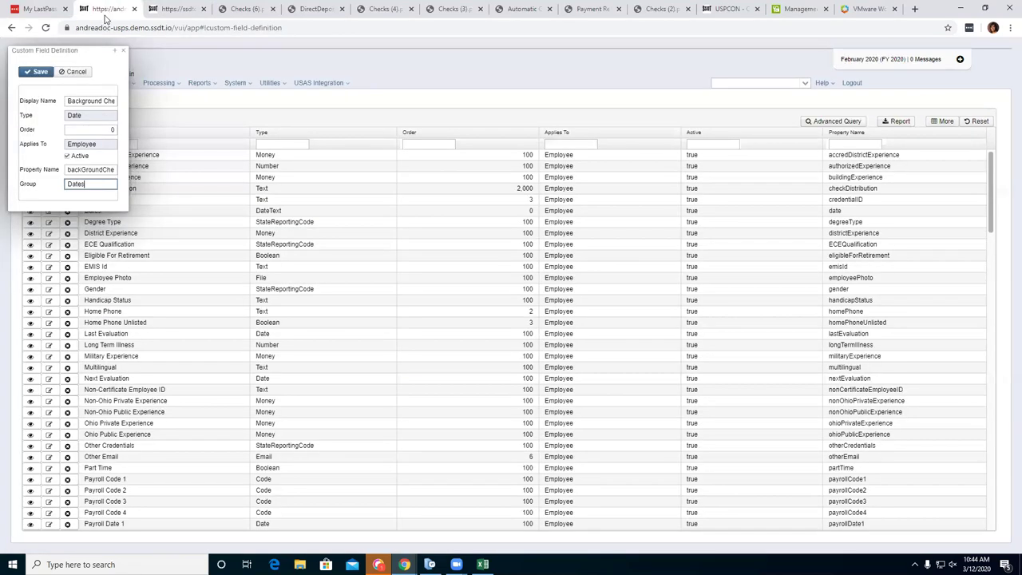
# Step: Save the Background Check date field and filter the definitions list by display name 'back'
pyautogui.click(36, 71)
pyautogui.click(123, 51)
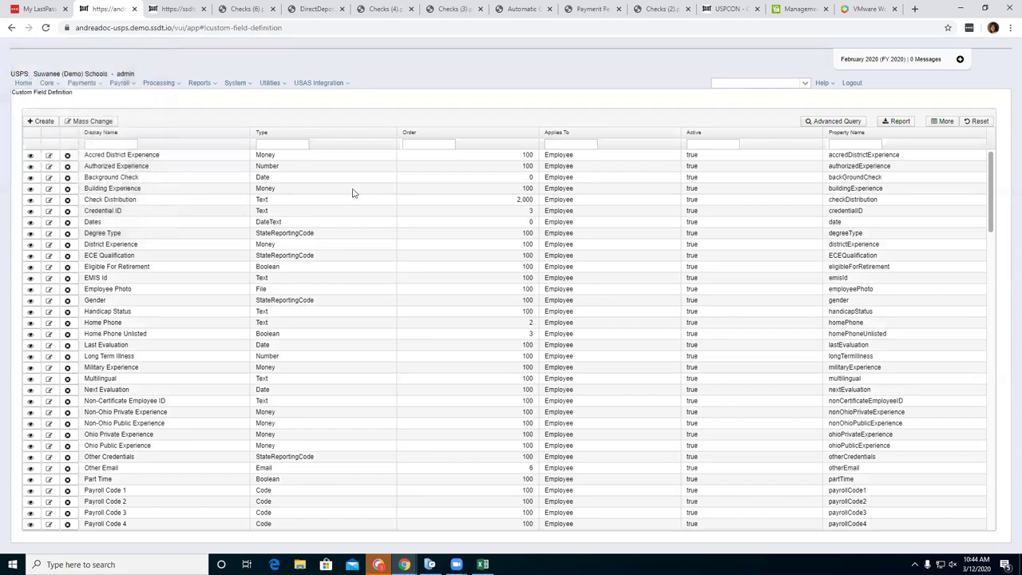
pyautogui.click(112, 143)
pyautogui.write('b')
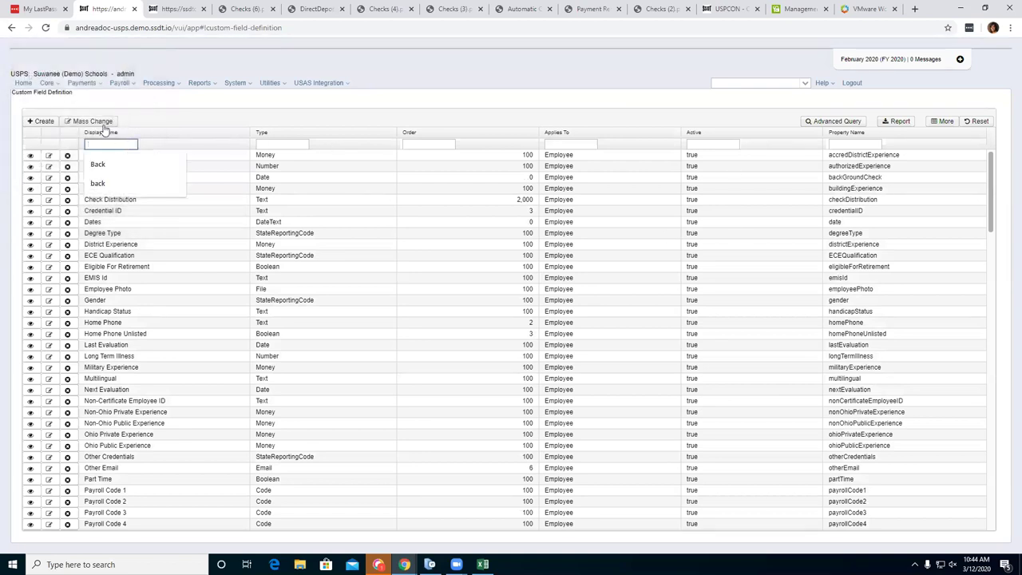
pyautogui.write('ack')
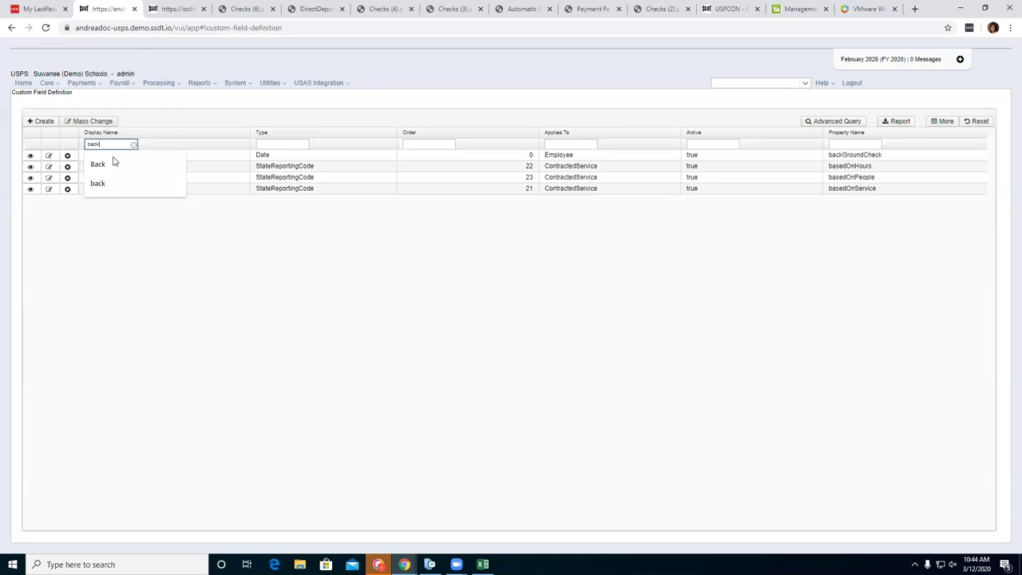
pyautogui.write('ground')
pyautogui.click(132, 144)
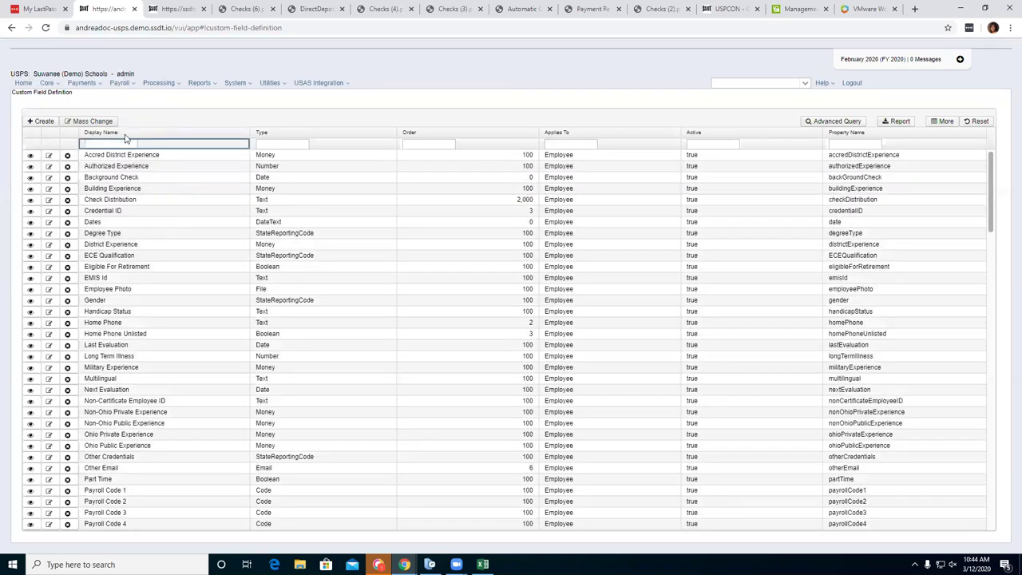
pyautogui.write('back')
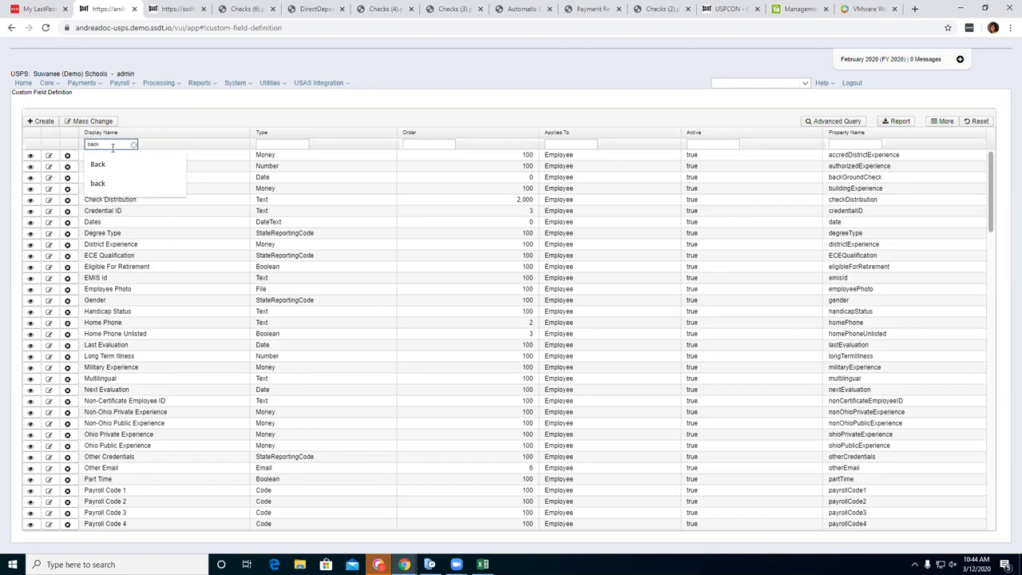
pyautogui.click(114, 144)
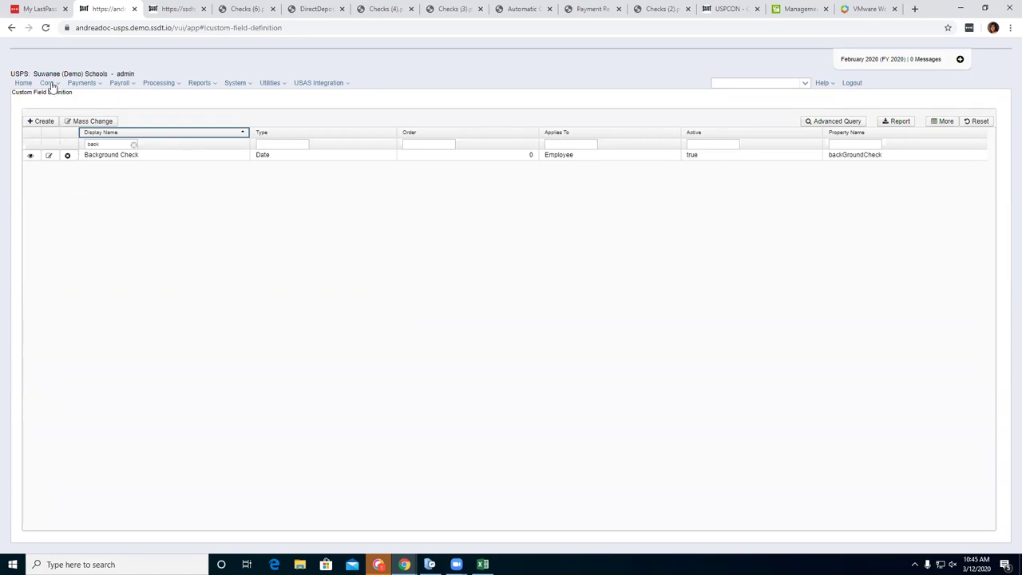
# Step: Check that Background Check appears in an employee record's Dates section, then close the record
pyautogui.click(50, 83)
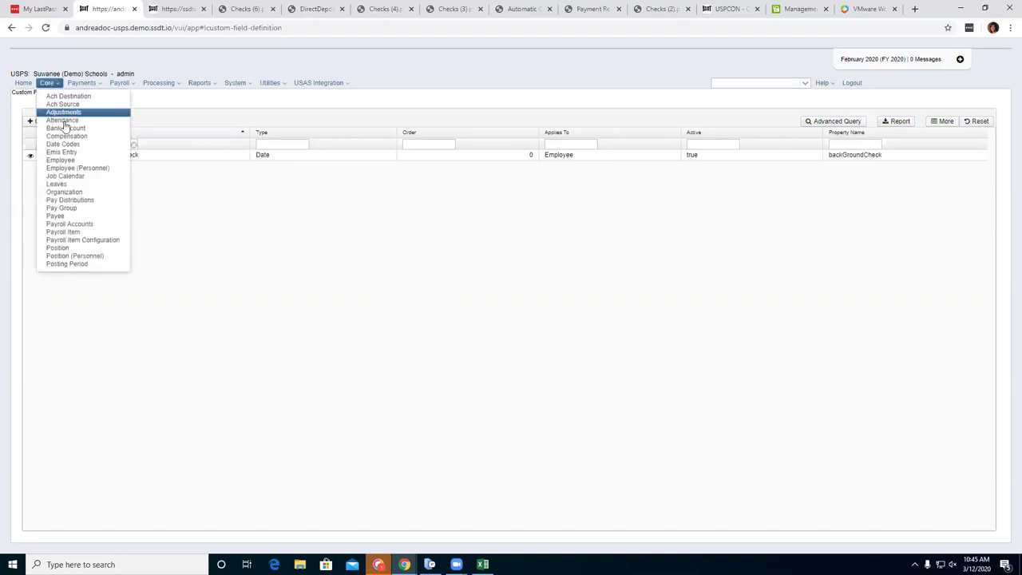
pyautogui.click(70, 169)
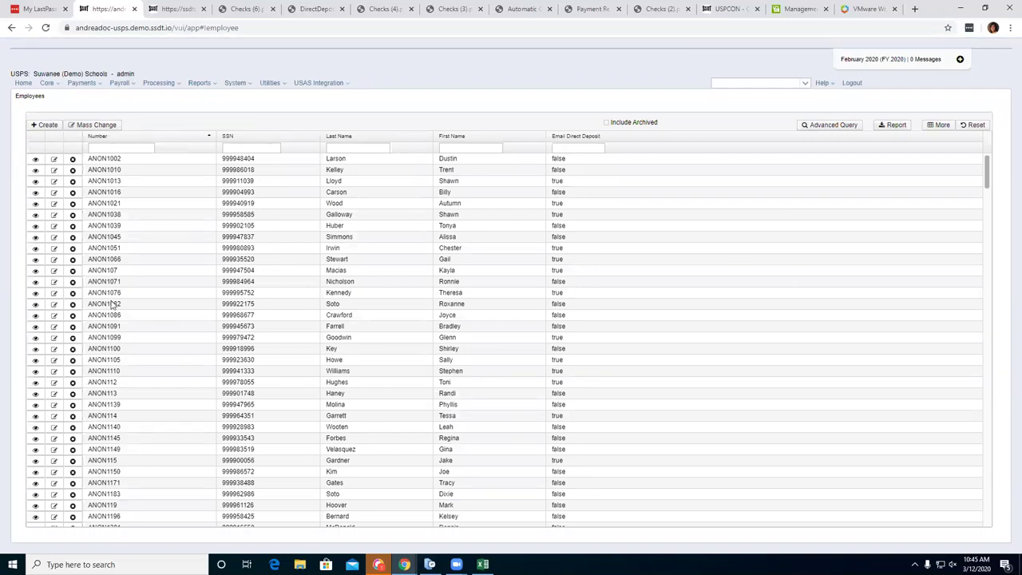
pyautogui.click(435, 297)
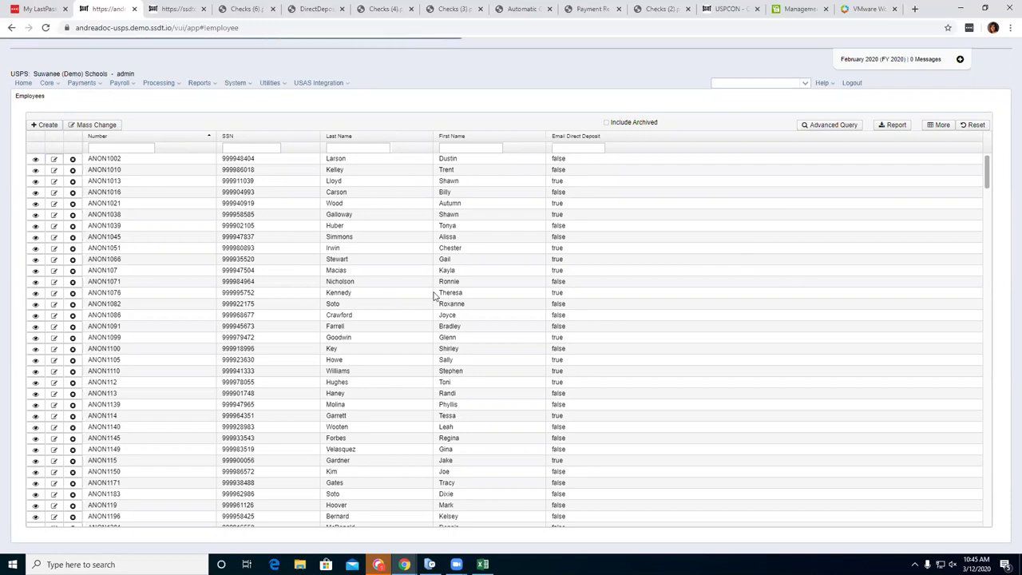
pyautogui.scroll(-2, 135, 431)
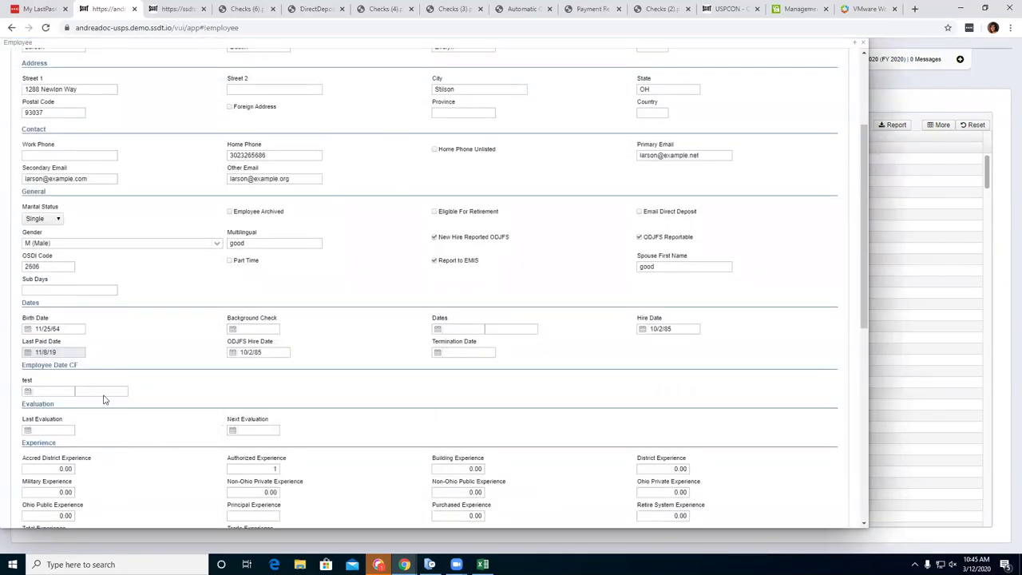
pyautogui.scroll(-1, 67, 451)
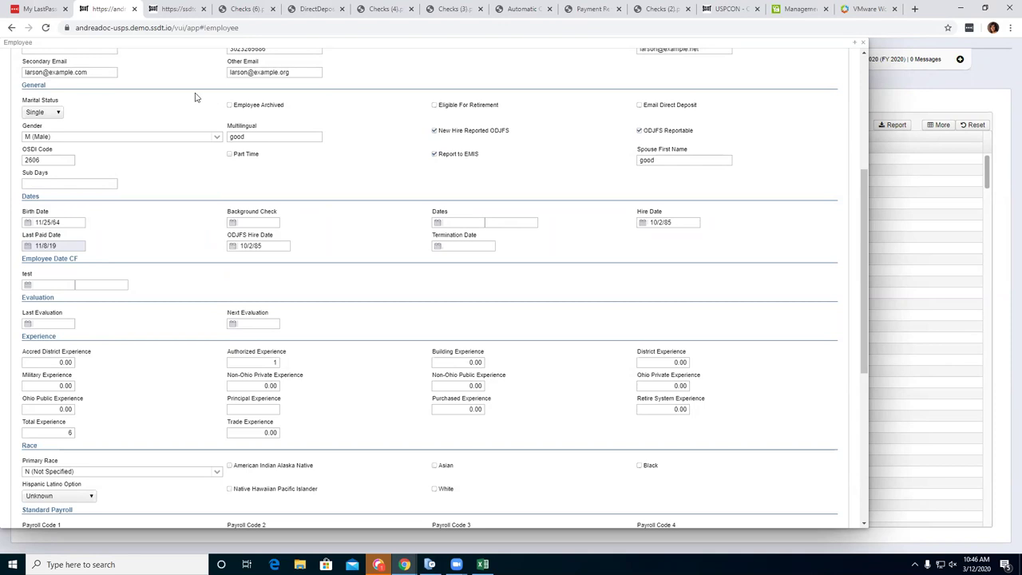
pyautogui.click(862, 42)
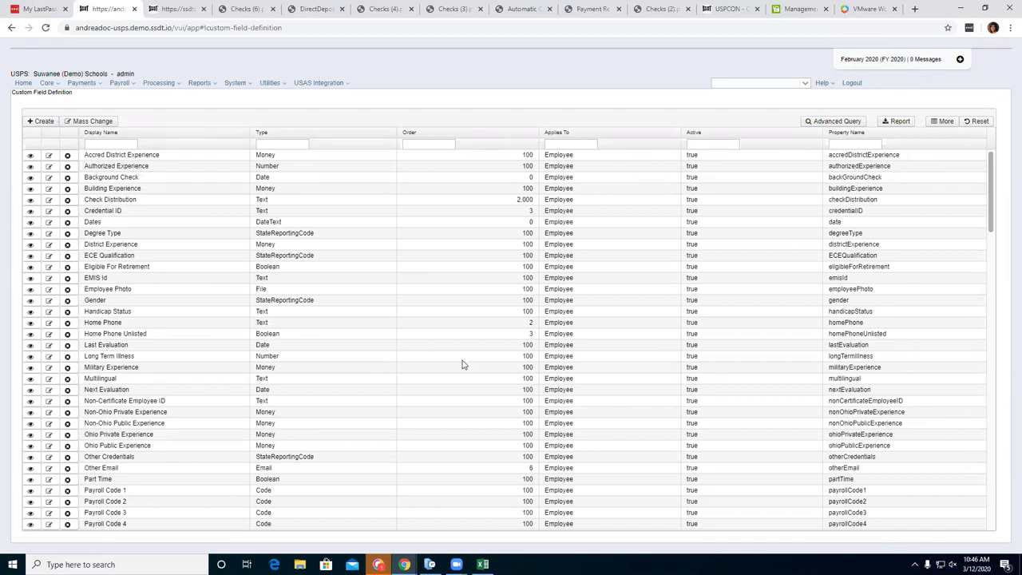
# Step: Filter the custom field definitions by display name 'ba'
pyautogui.click(116, 144)
pyautogui.write('back')
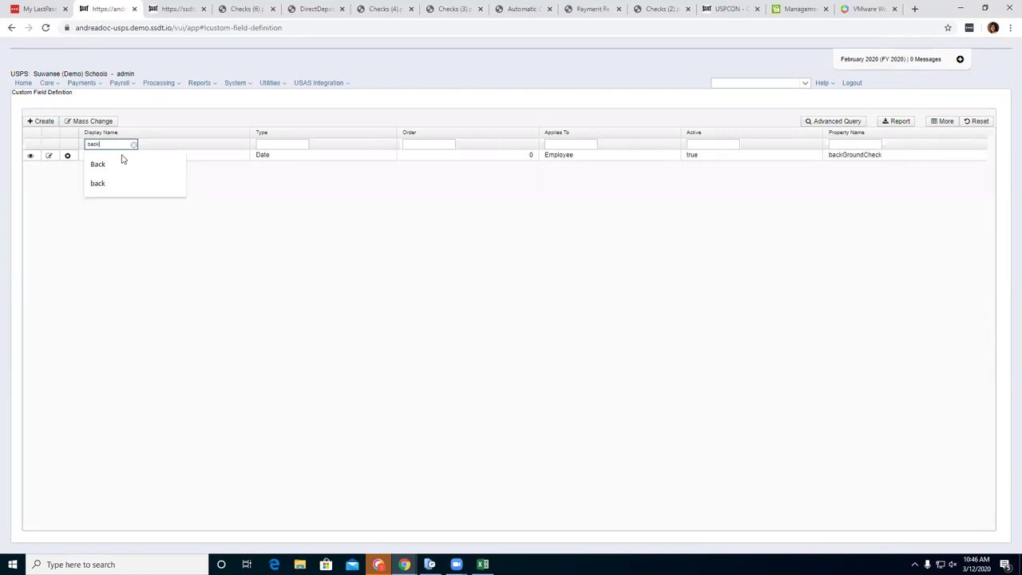
pyautogui.click(216, 116)
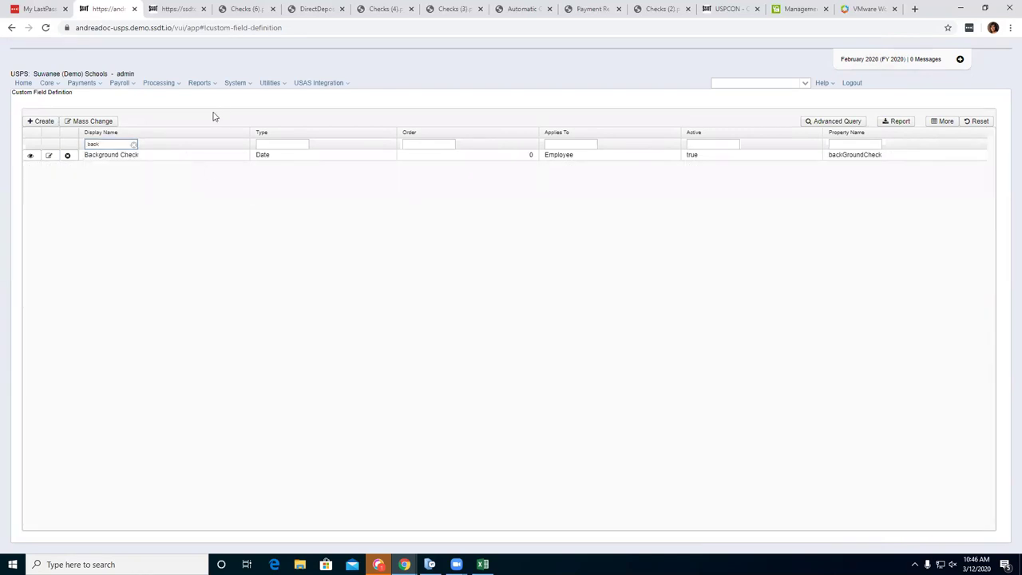
# Step: Change the Background Check field's order to 200 and save it
pyautogui.click(48, 157)
pyautogui.click(98, 122)
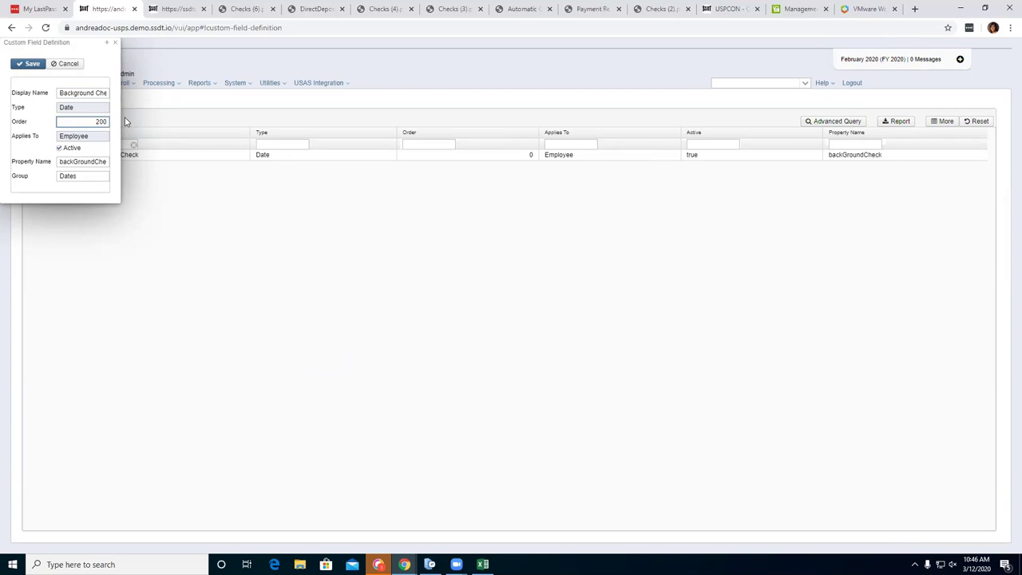
pyautogui.click(32, 65)
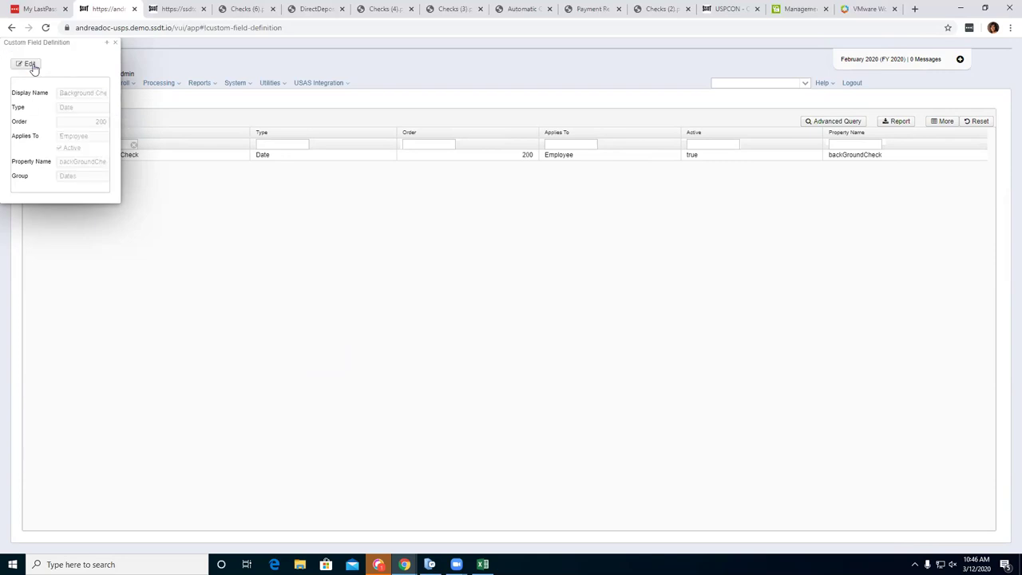
pyautogui.click(115, 42)
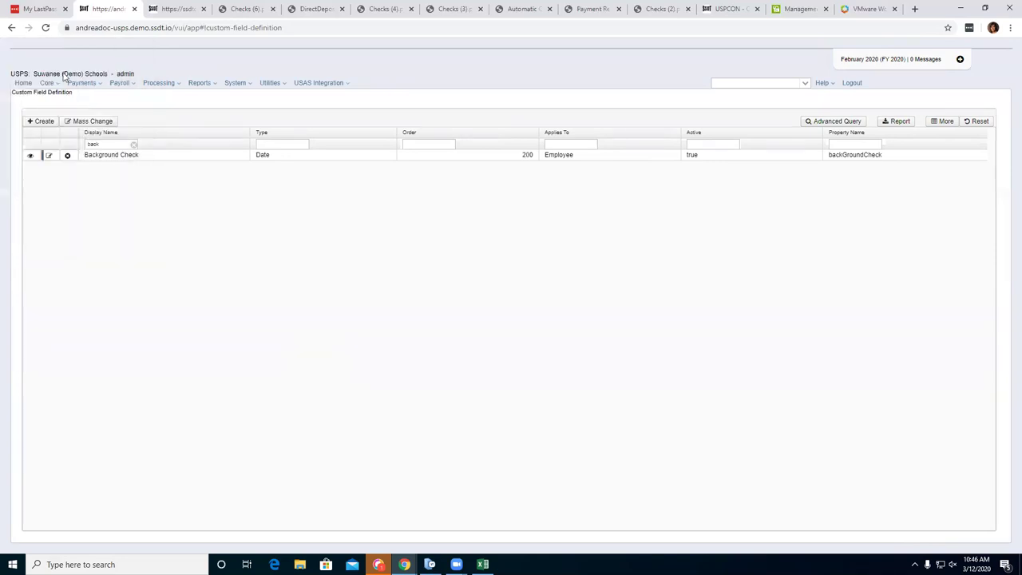
# Step: Confirm in an employee record that Background Check now follows Termination Date in Dates
pyautogui.click(49, 83)
pyautogui.click(61, 158)
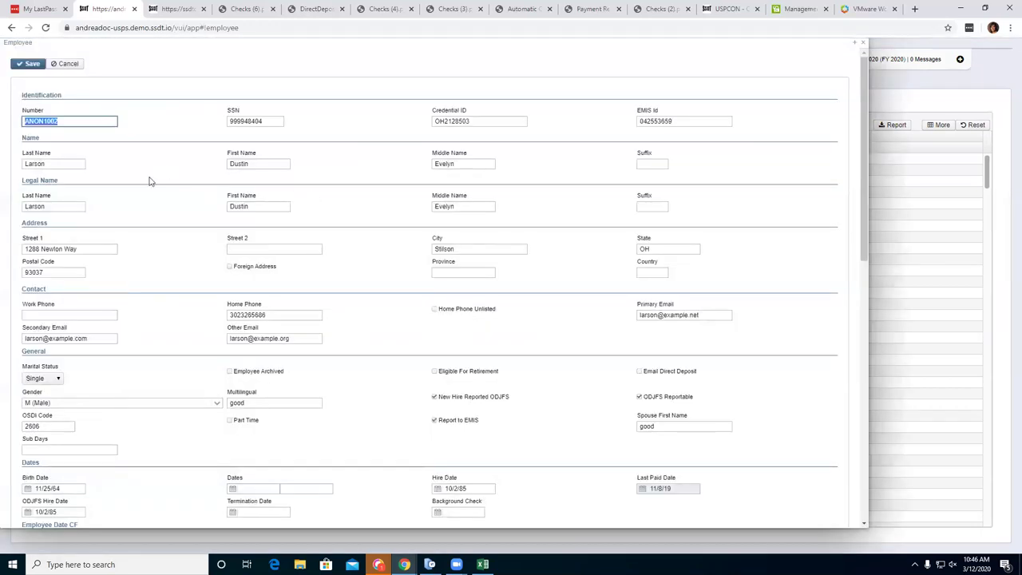
pyautogui.scroll(-1, 150, 319)
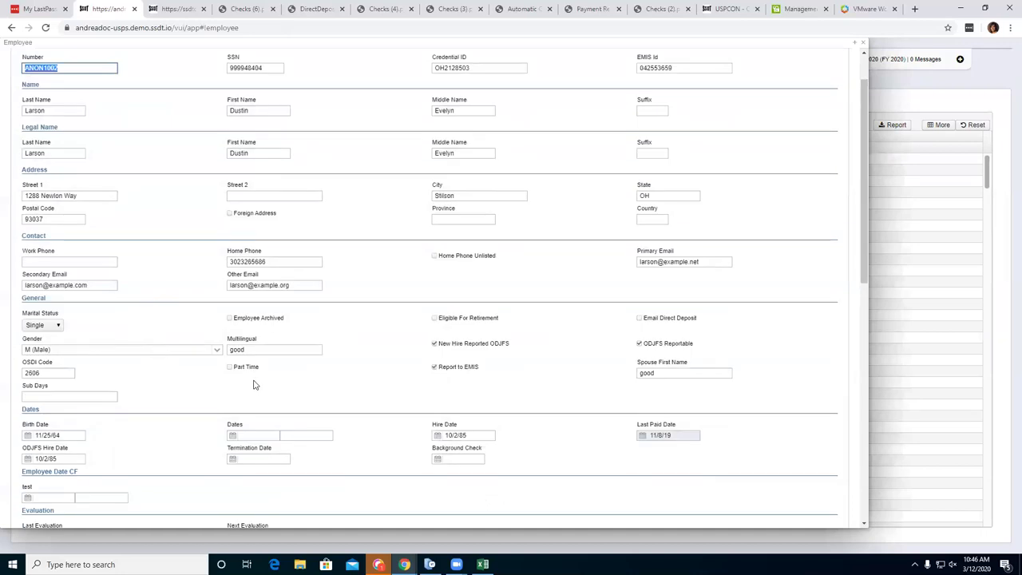
pyautogui.scroll(-2, 254, 384)
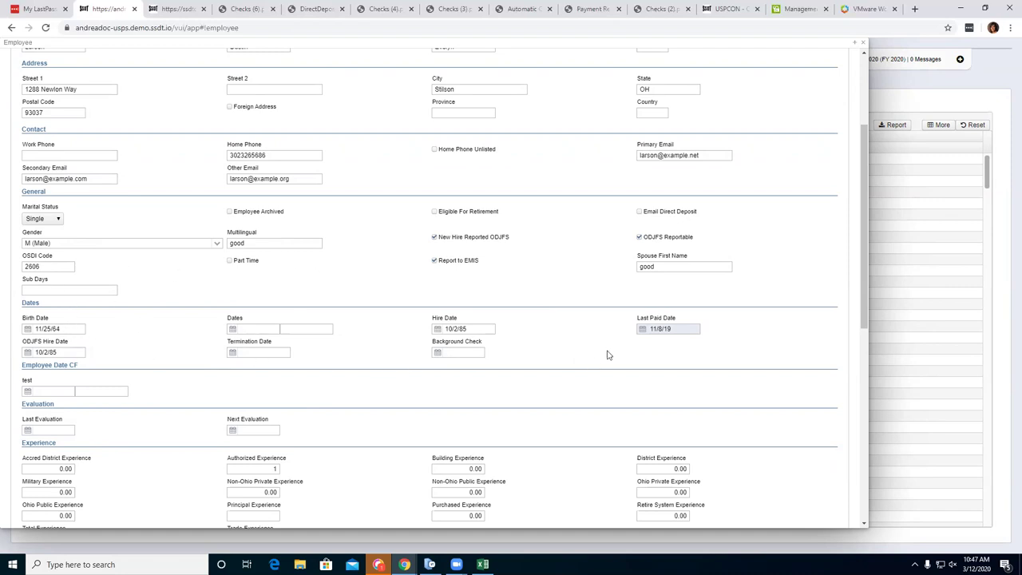
pyautogui.click(862, 42)
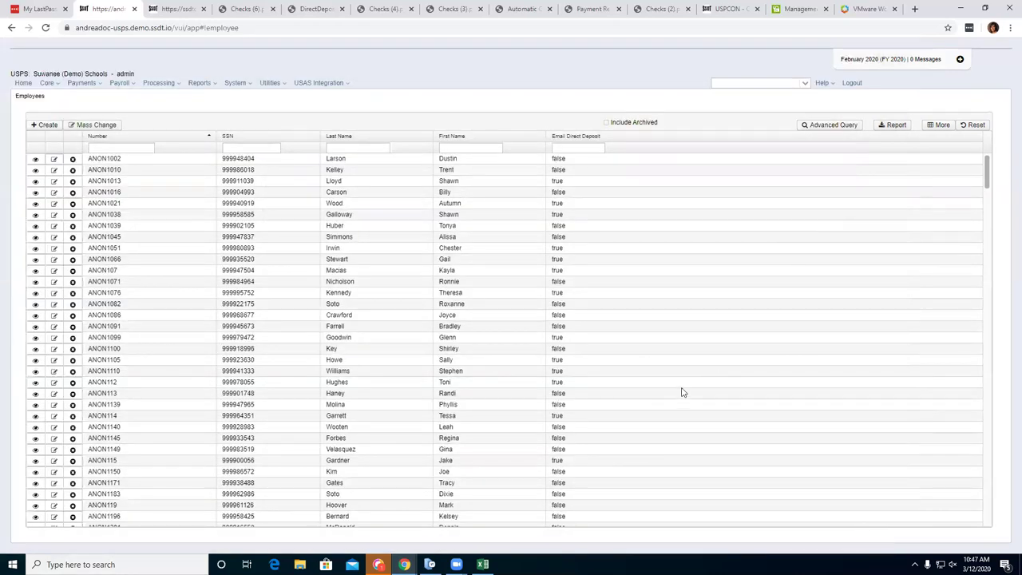
# Step: Review the Custom Field Definition list and inspect Payroll Date 1's definition without saving
pyautogui.click(244, 89)
pyautogui.click(244, 102)
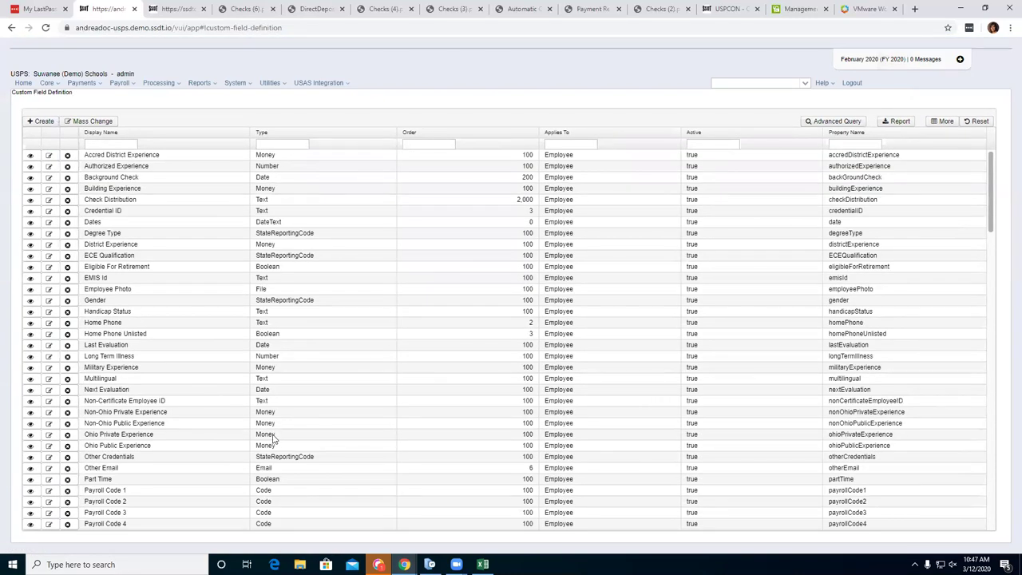
pyautogui.scroll(-1, 272, 437)
pyautogui.scroll(-1, 272, 437)
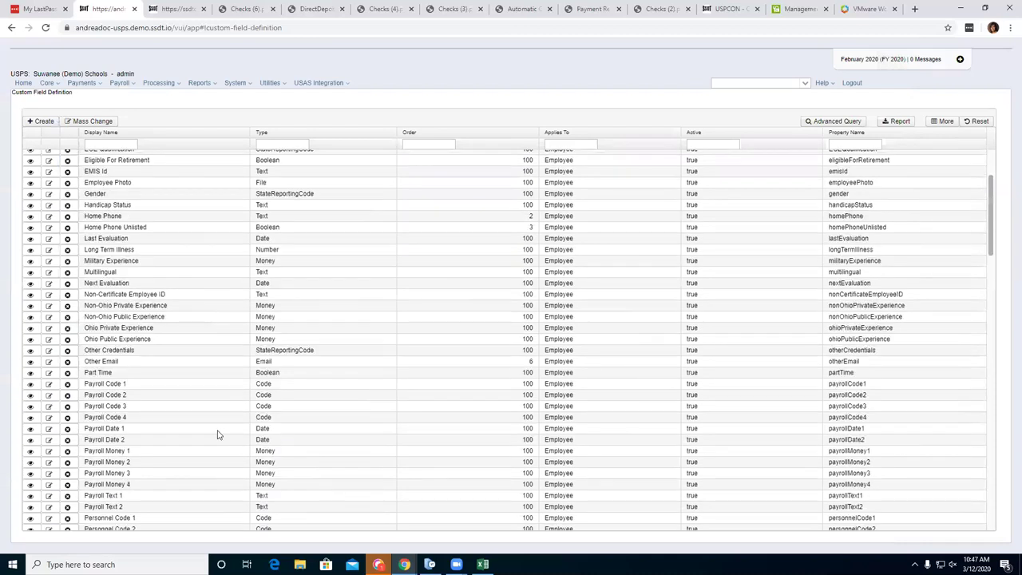
pyautogui.click(49, 430)
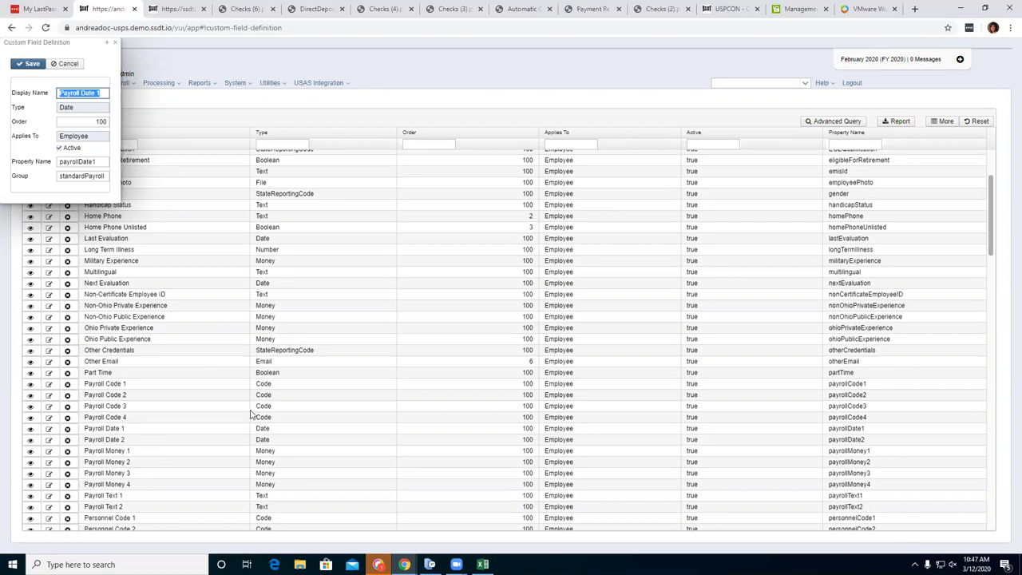
pyautogui.press('Escape')
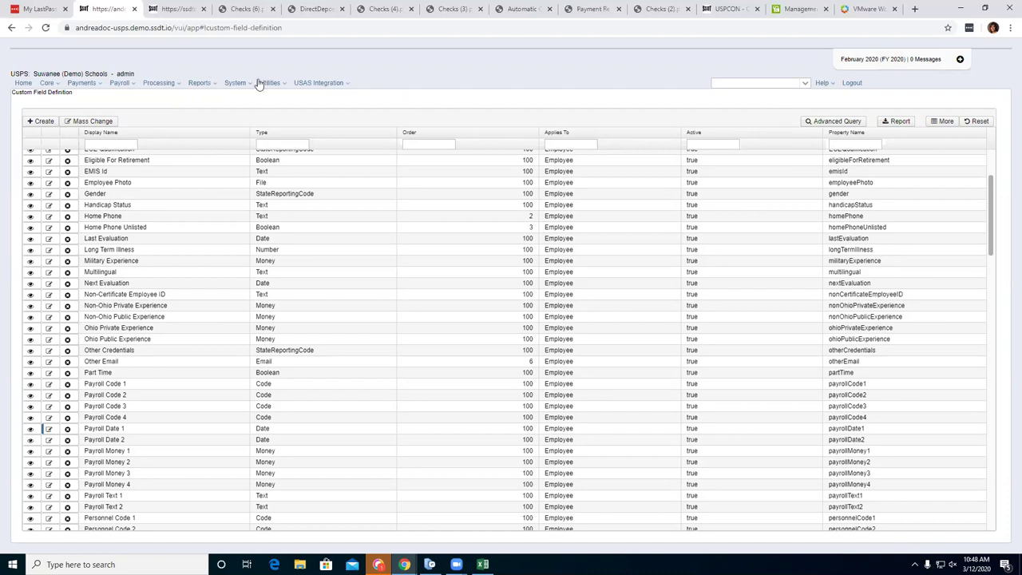
# Step: Look over the System and Reports menu options
pyautogui.click(233, 83)
pyautogui.click(199, 83)
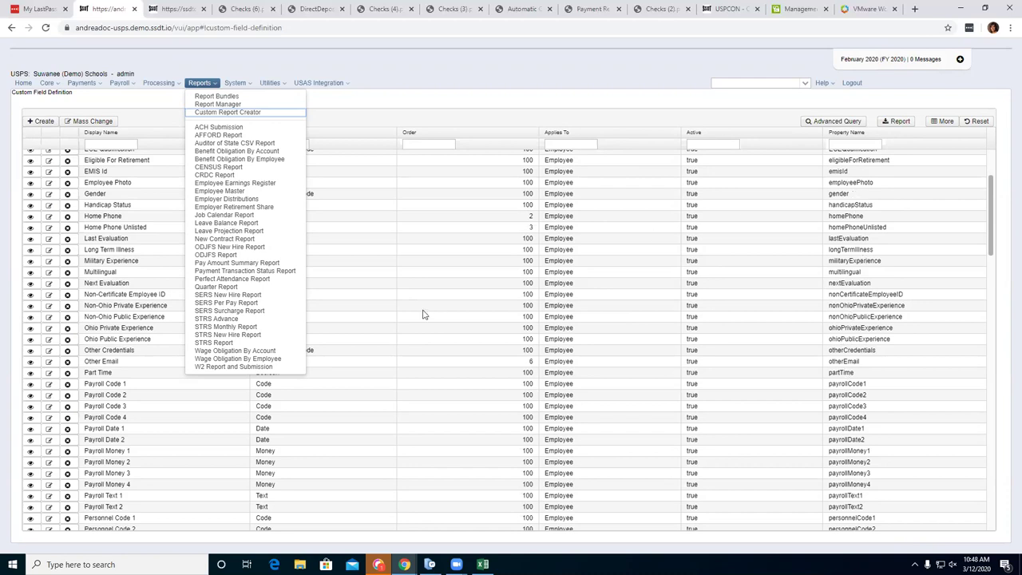
pyautogui.click(541, 83)
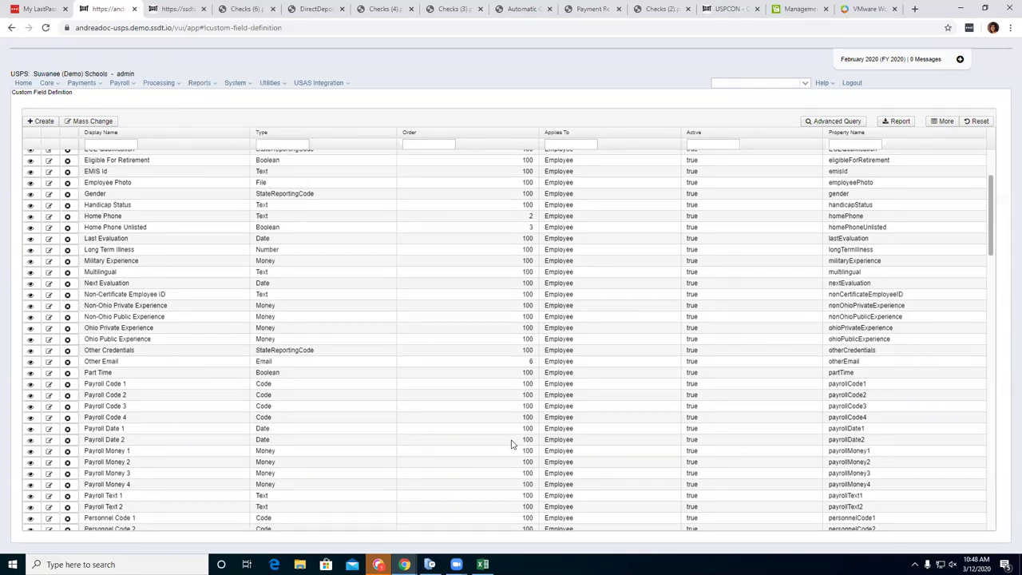
# Step: Filter definitions by 'back' to check the Background Check row, then clear the filter
pyautogui.click(114, 142)
pyautogui.write('back')
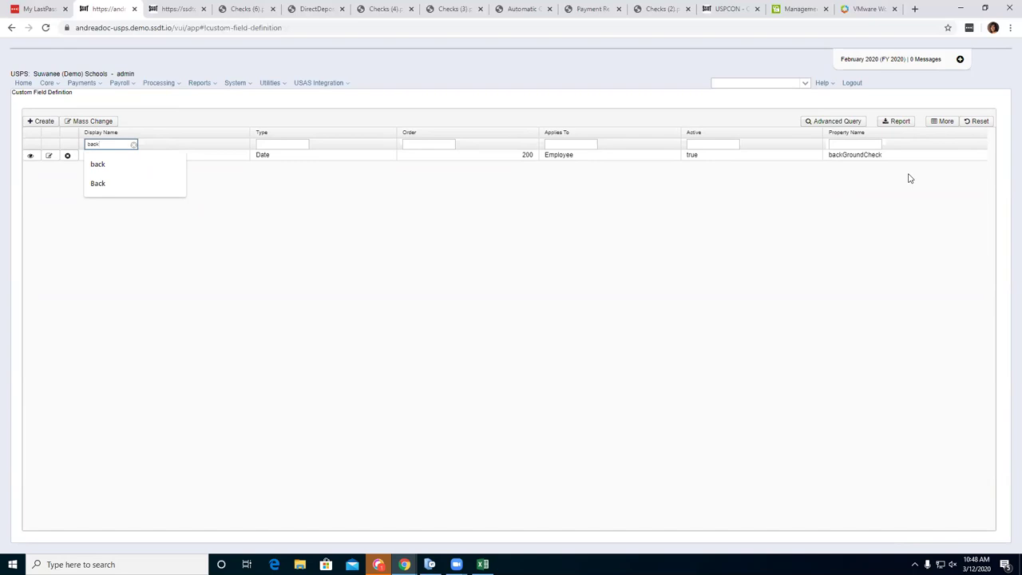
pyautogui.click(375, 244)
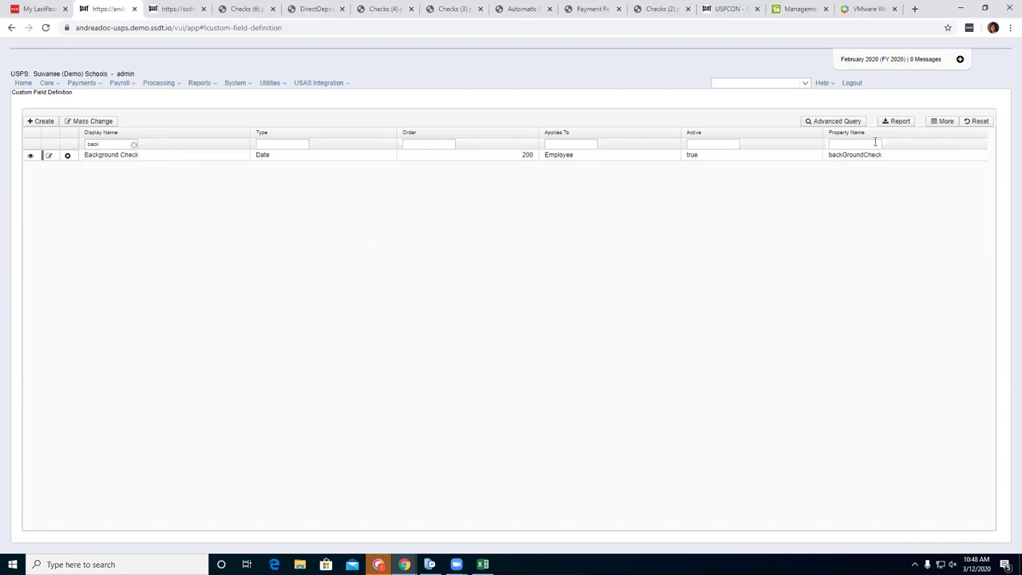
pyautogui.click(134, 145)
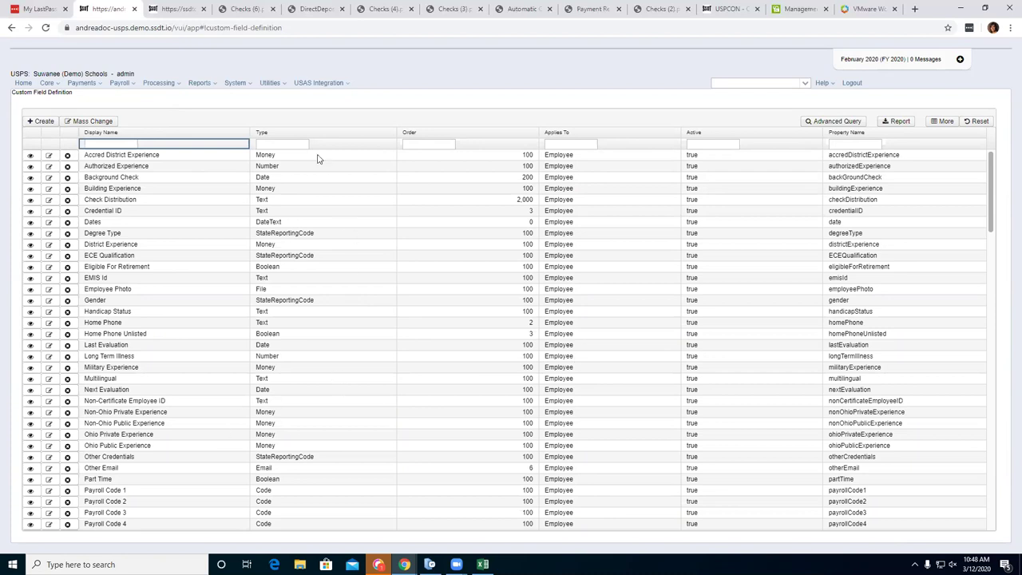
pyautogui.click(242, 84)
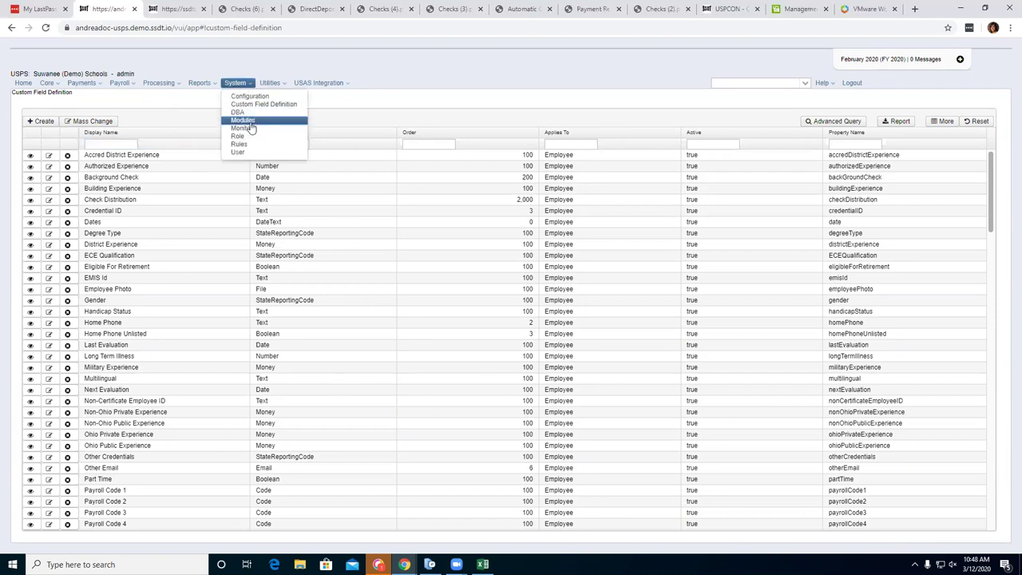
# Step: Open the Modules list and close the employee record on the other demo site
pyautogui.click(242, 120)
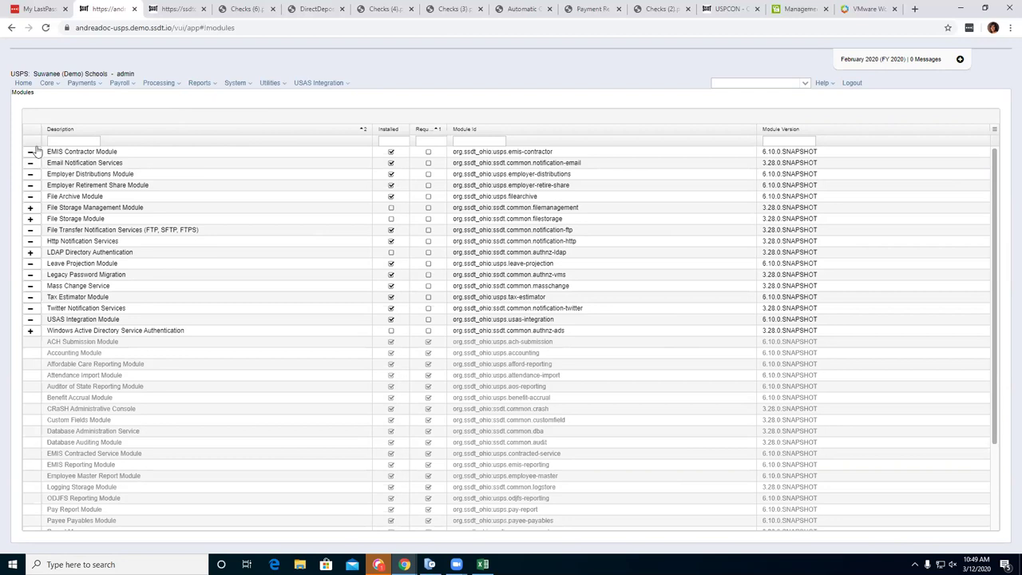
pyautogui.click(162, 8)
pyautogui.click(862, 42)
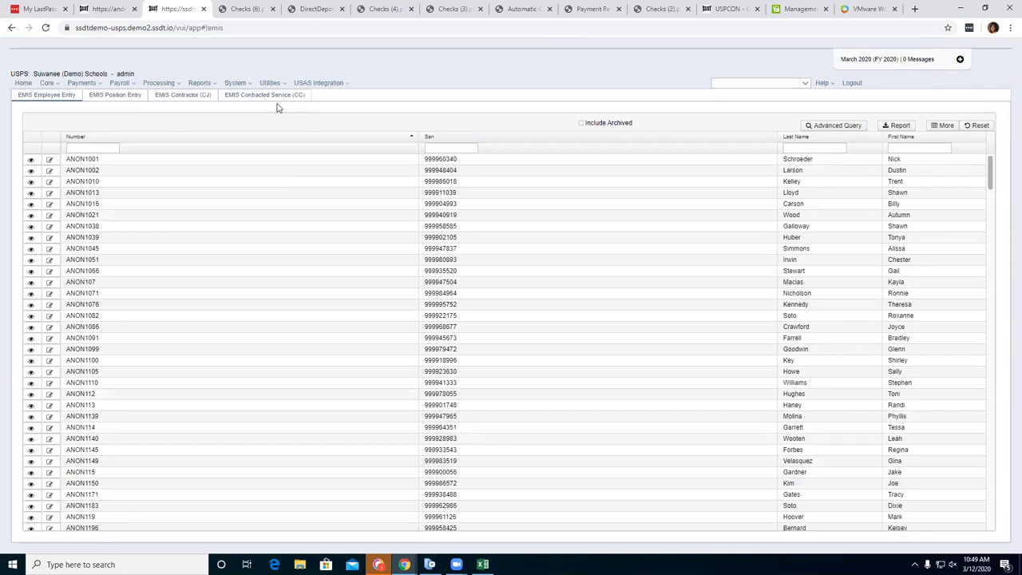
# Step: Switch between the Modules list and the other site's EMIS Employee Entry list, ending on EMIS
pyautogui.click(105, 8)
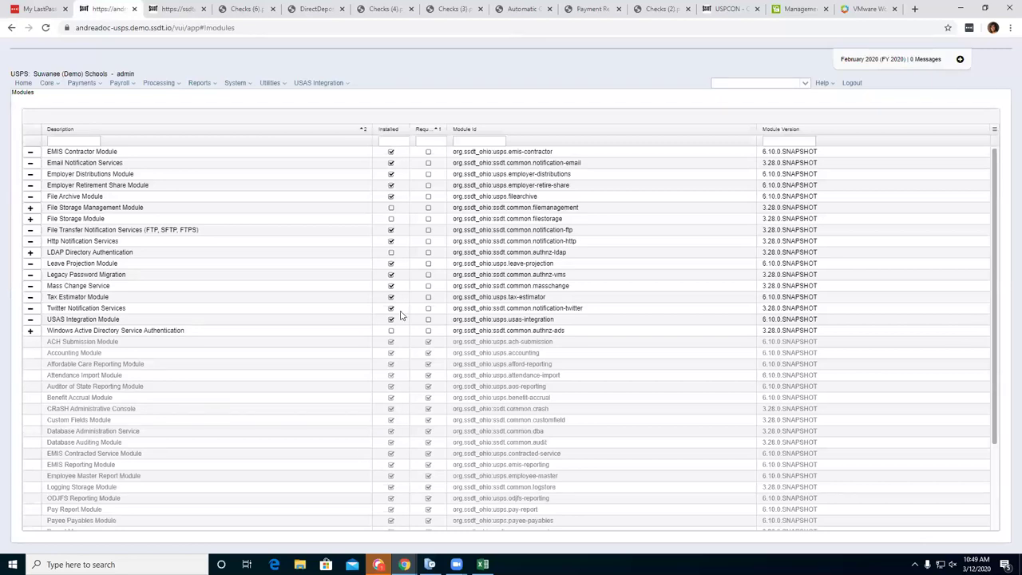
pyautogui.click(176, 6)
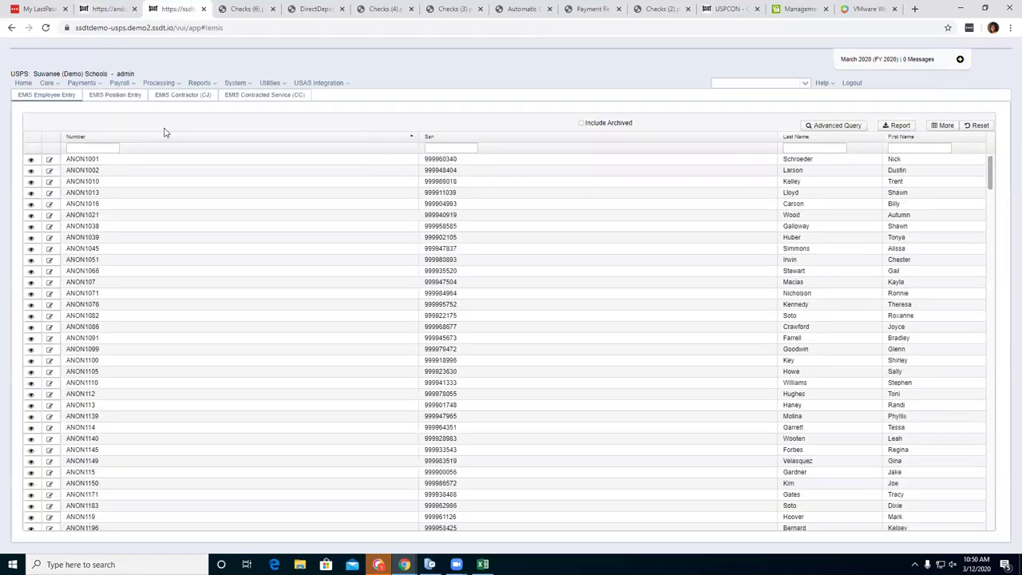
pyautogui.click(105, 10)
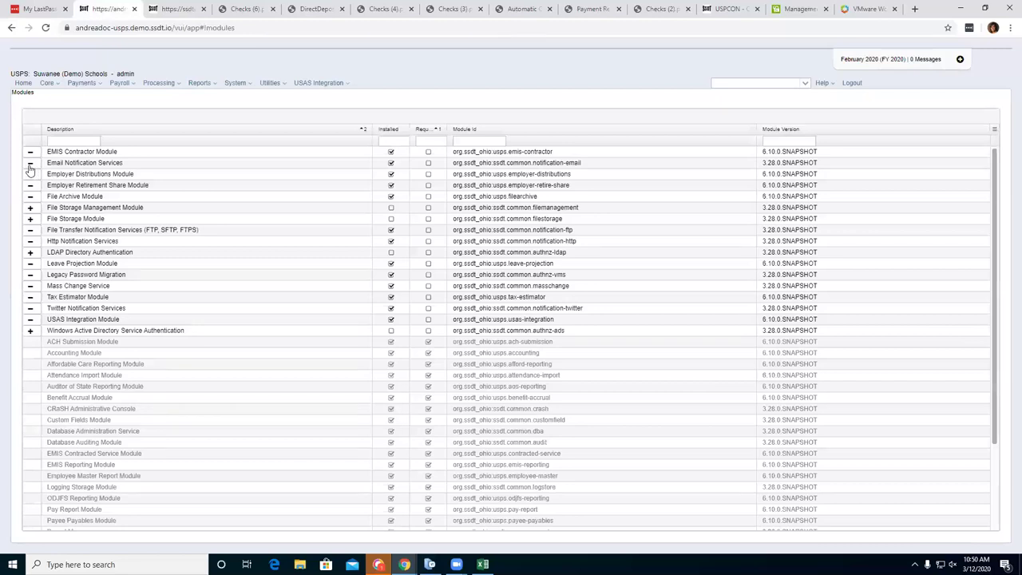
pyautogui.click(182, 12)
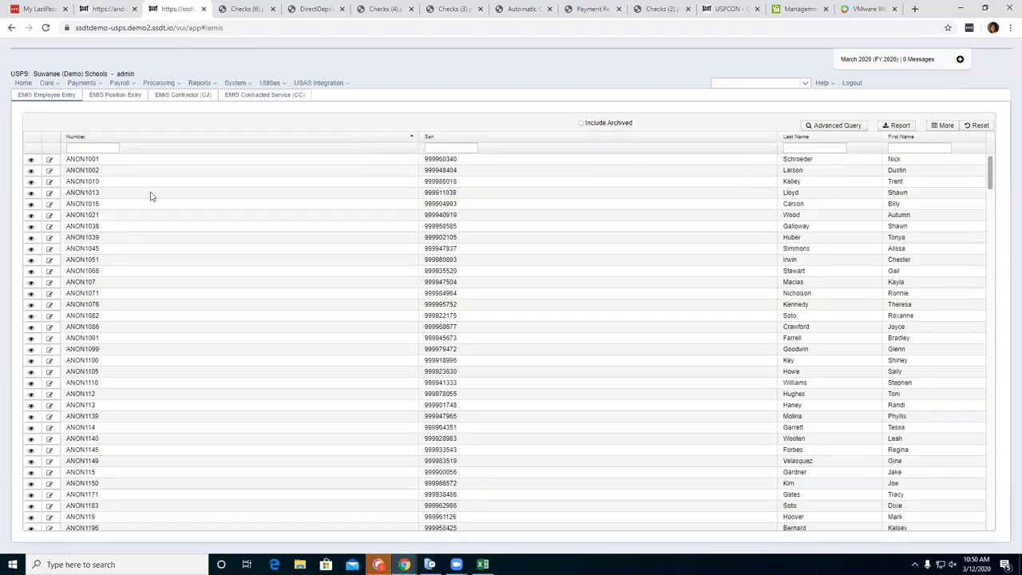
# Step: View the posted 3-20-20 Payroll's details in Payroll Processing, then return to Modules
pyautogui.click(119, 83)
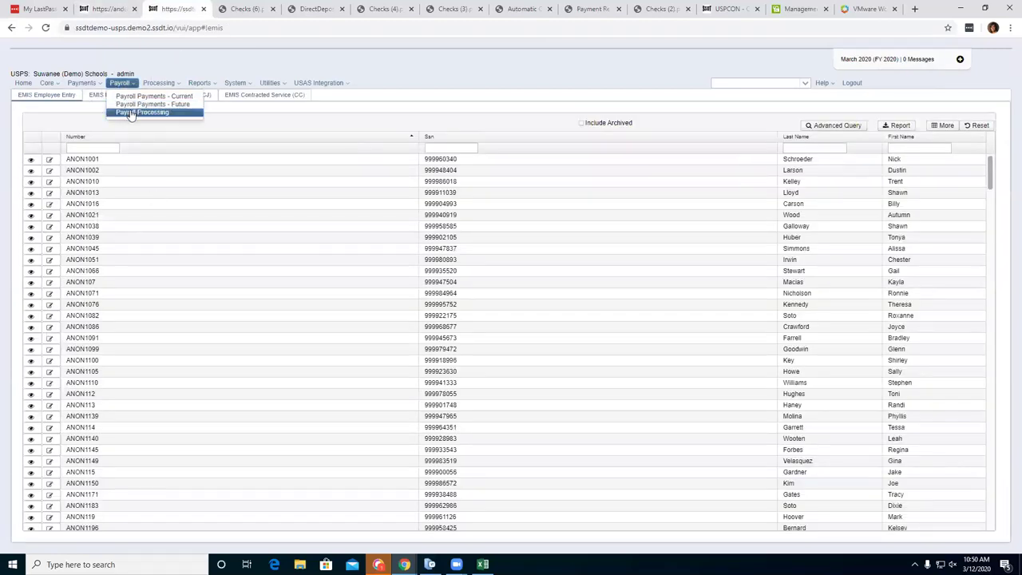
pyautogui.click(132, 112)
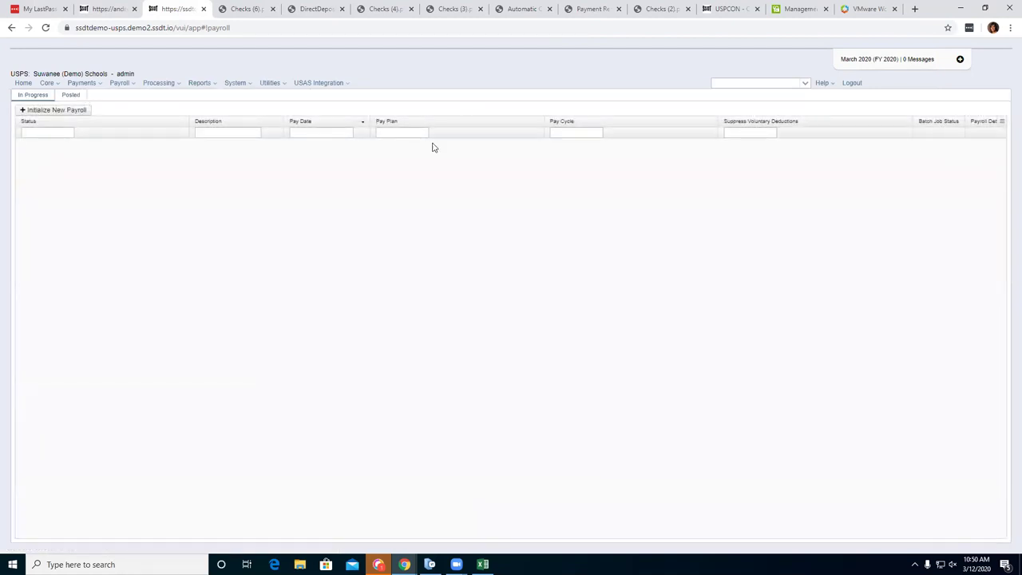
pyautogui.click(69, 95)
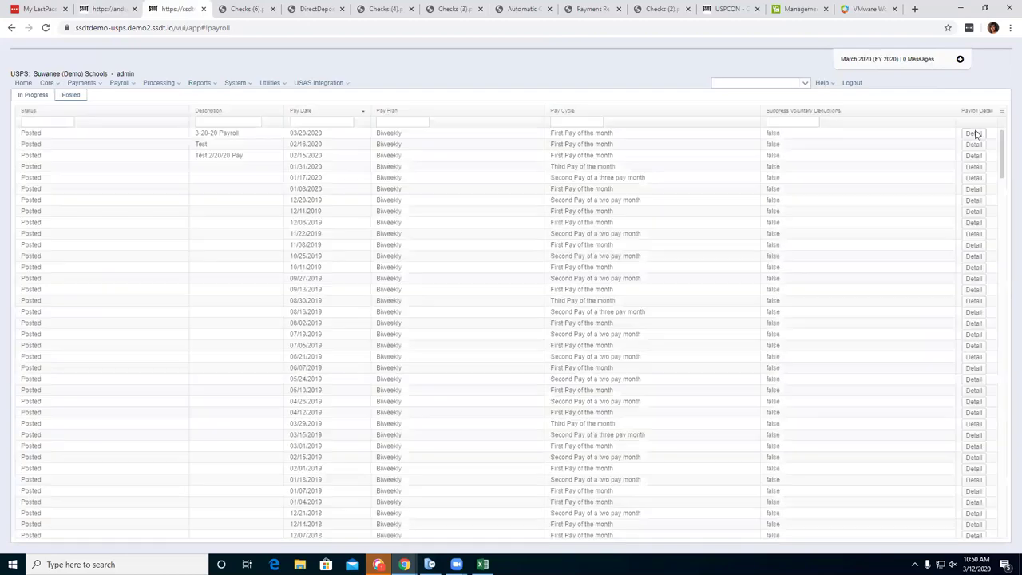
pyautogui.click(975, 134)
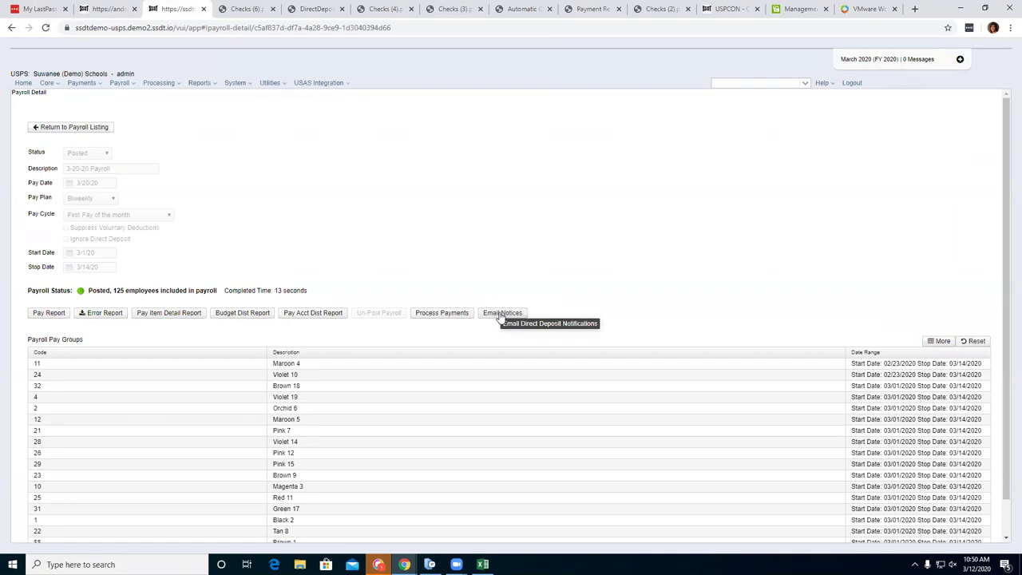
pyautogui.click(109, 8)
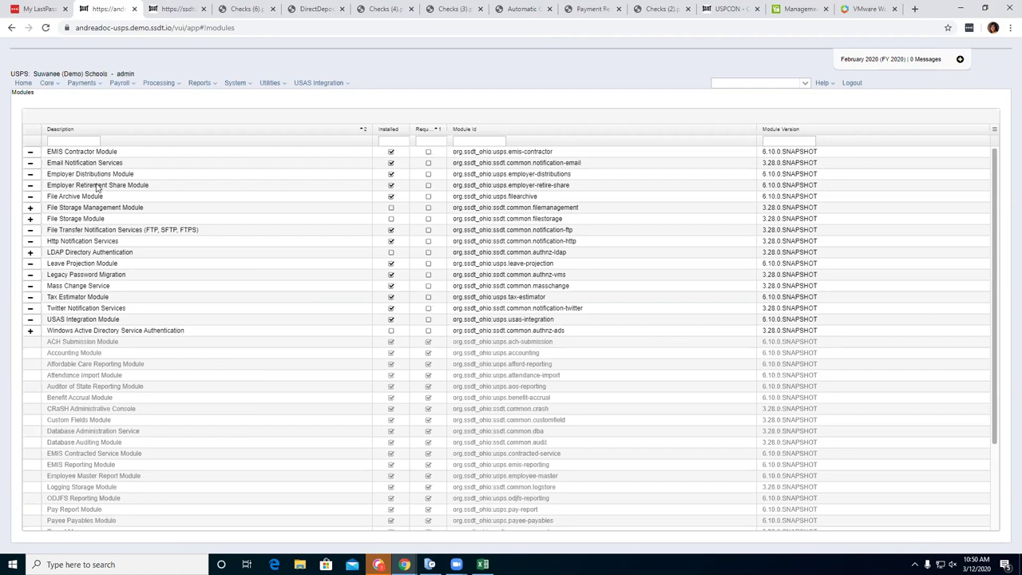
# Step: Glance at the Reports menu on the Payroll Detail page, then return to Modules
pyautogui.click(172, 8)
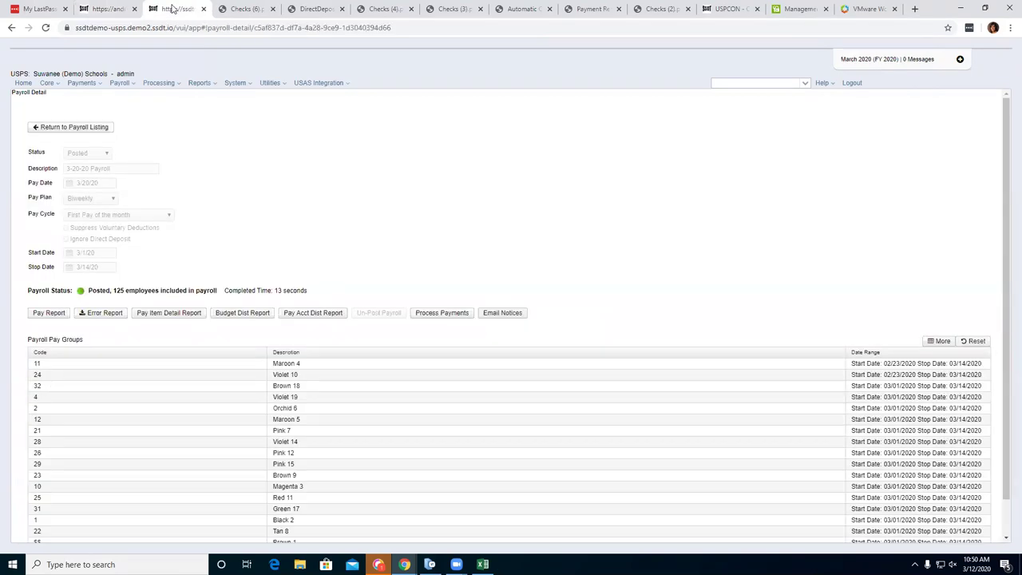
pyautogui.click(199, 82)
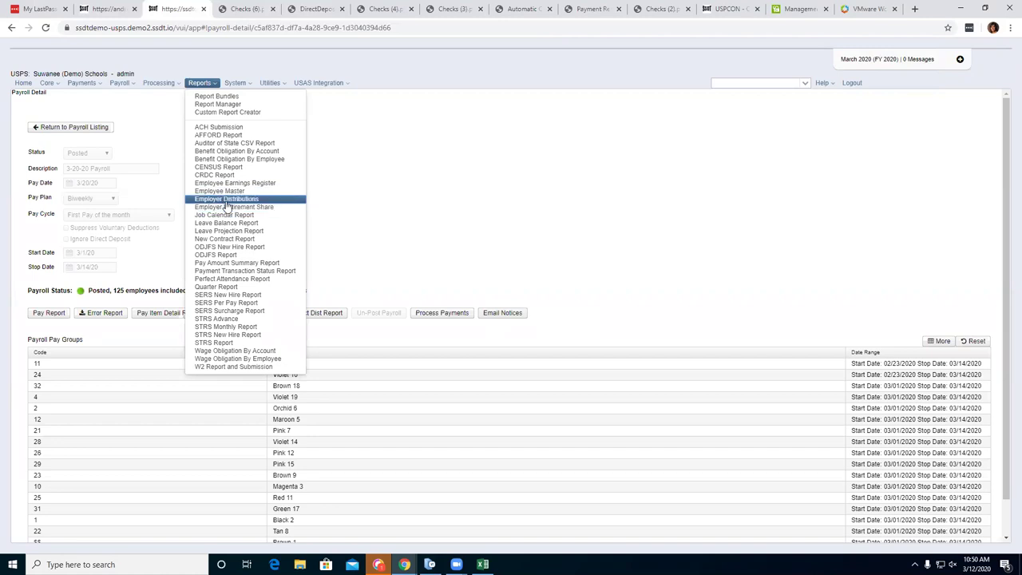
pyautogui.hotkey('ctrl', 'shift', 'Tab')
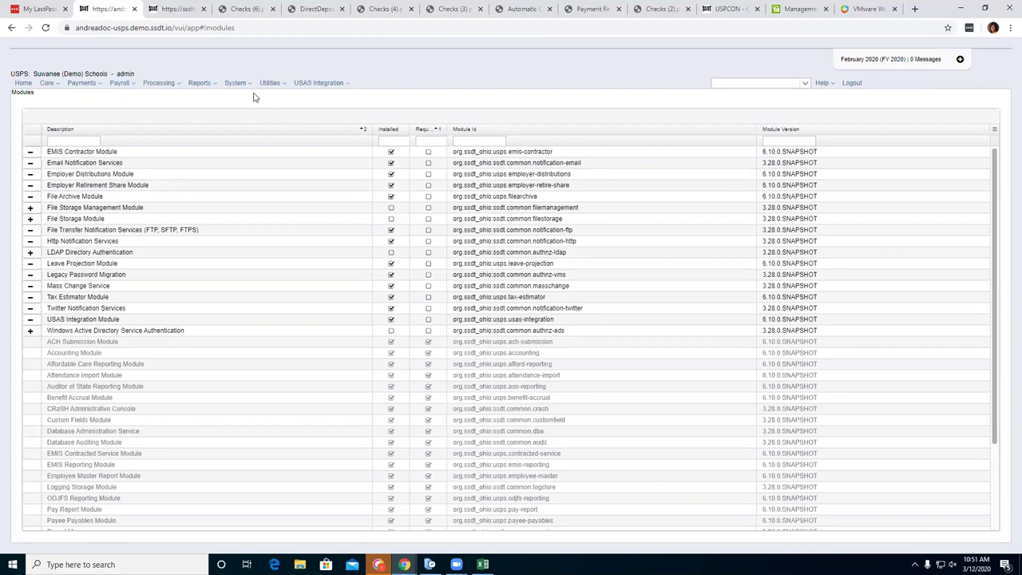
# Step: Browse the Reports and USAS Integration menus, then bring up the Utilities menu
pyautogui.moveTo(323, 87)
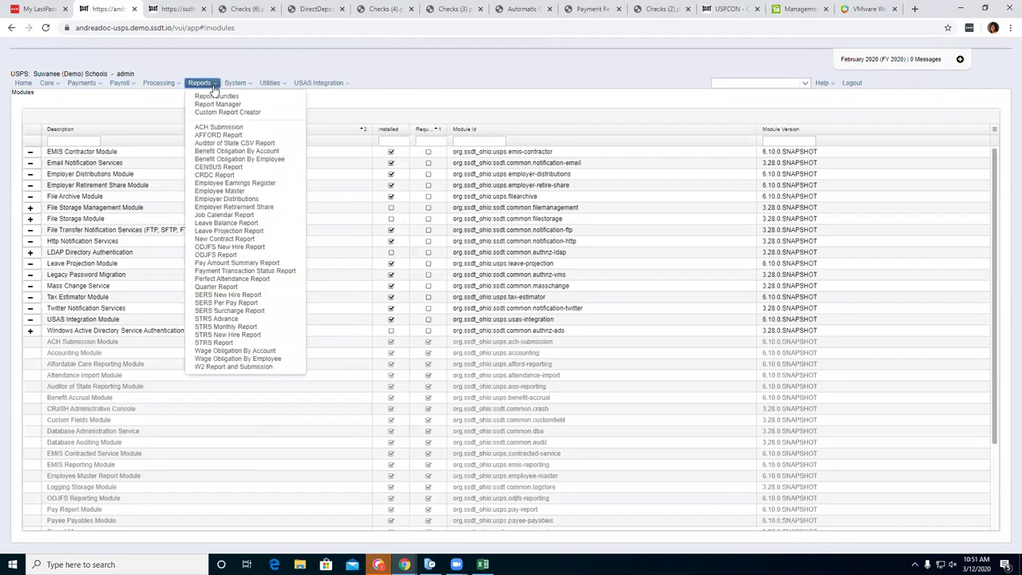
pyautogui.click(214, 86)
pyautogui.click(319, 83)
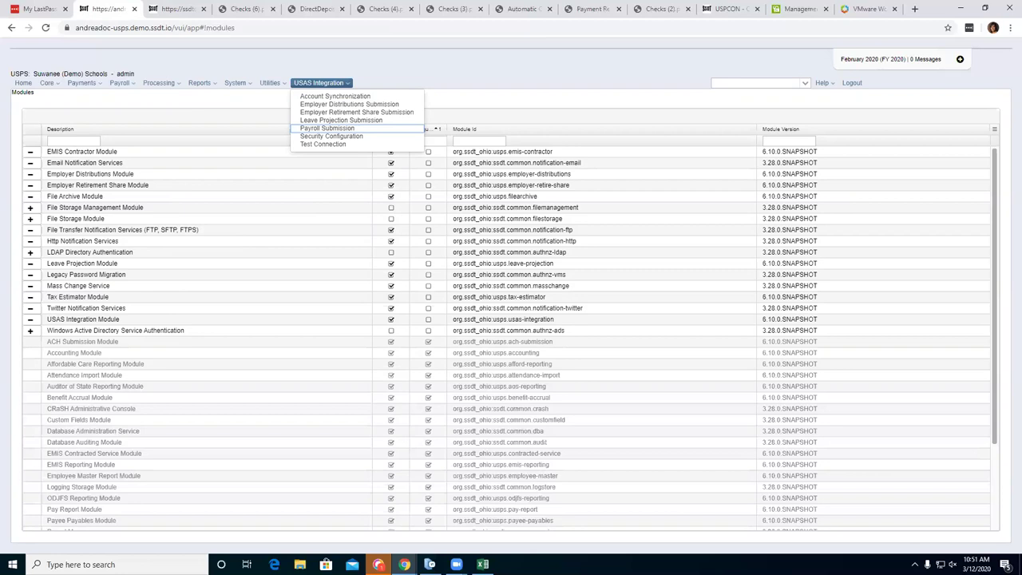
pyautogui.press('Down')
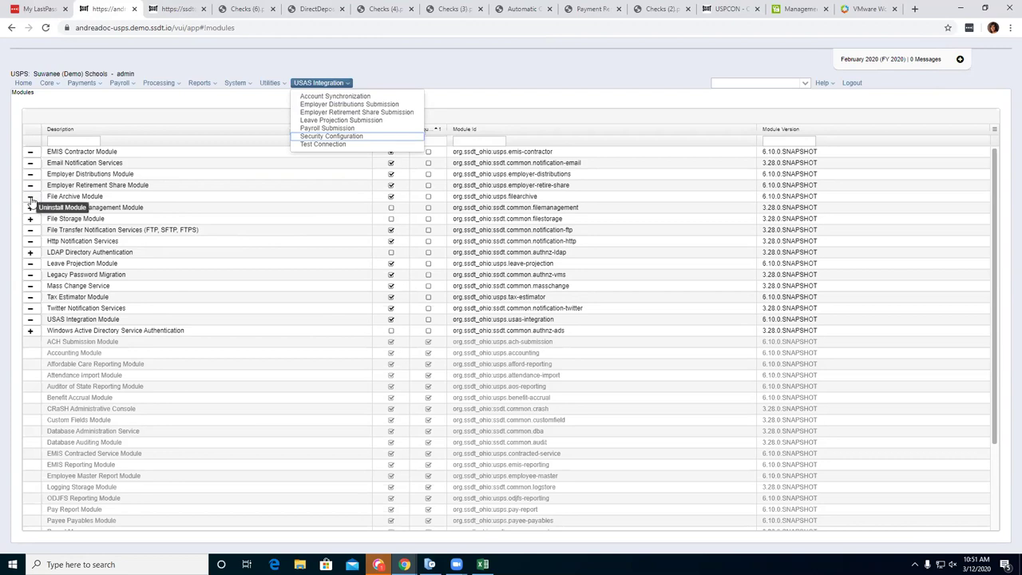
pyautogui.click(272, 88)
pyautogui.click(274, 89)
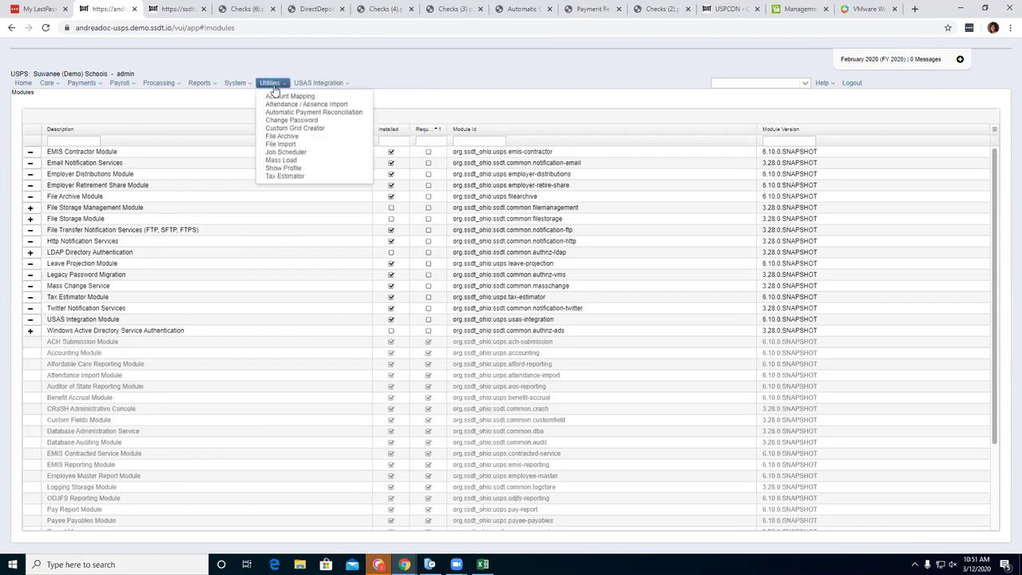
pyautogui.click(279, 137)
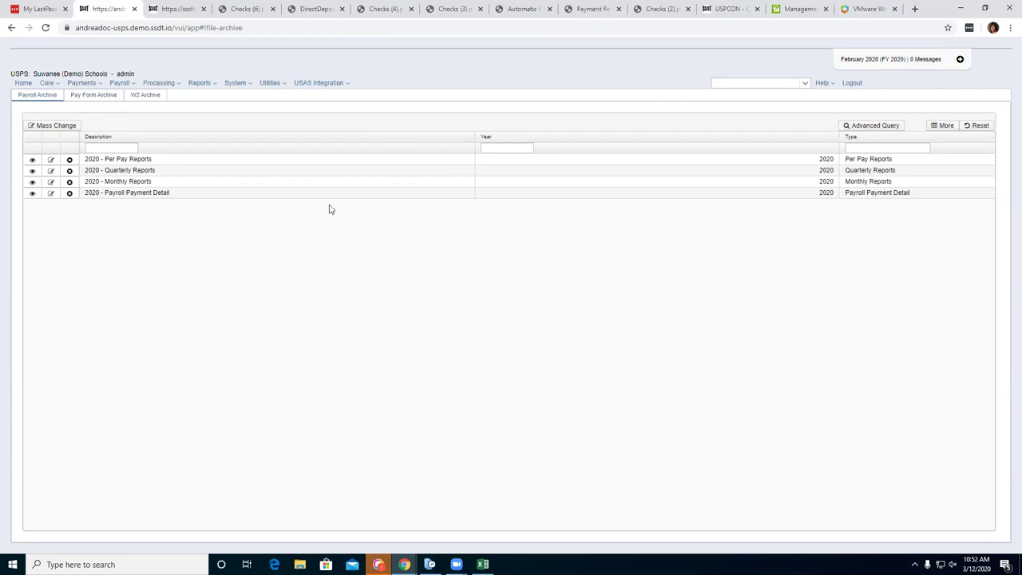
pyautogui.click(243, 84)
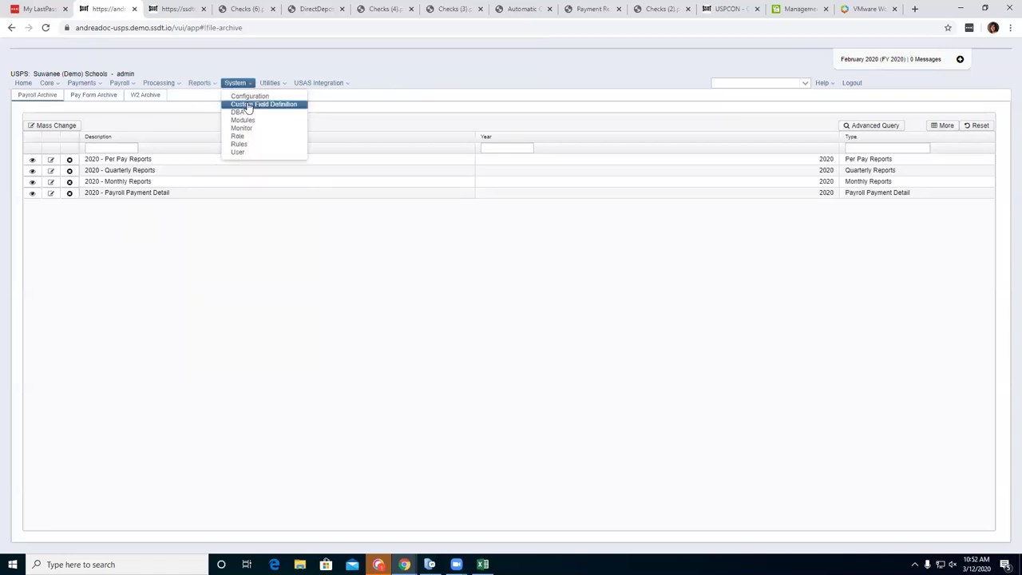
pyautogui.click(243, 120)
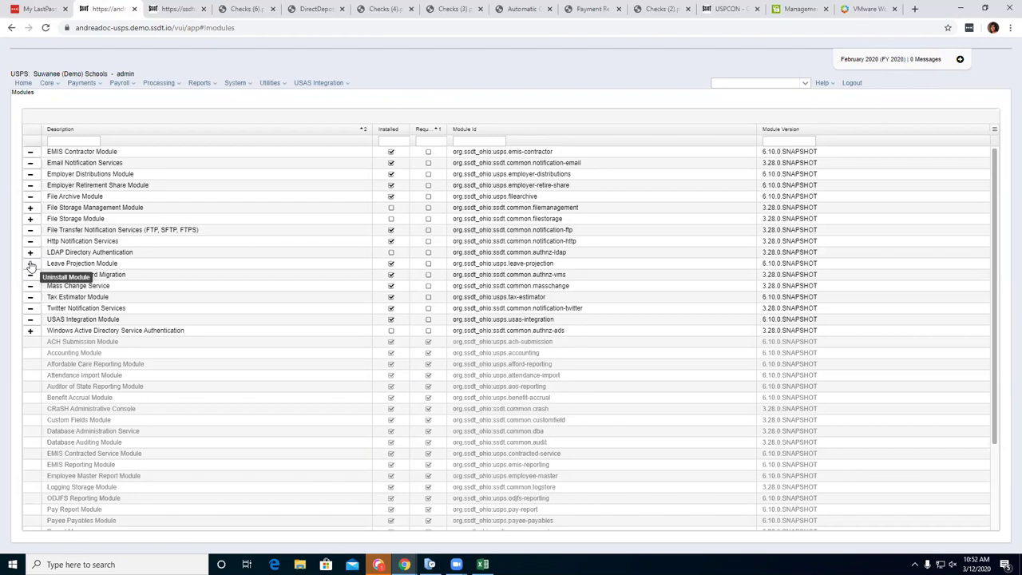
pyautogui.click(203, 83)
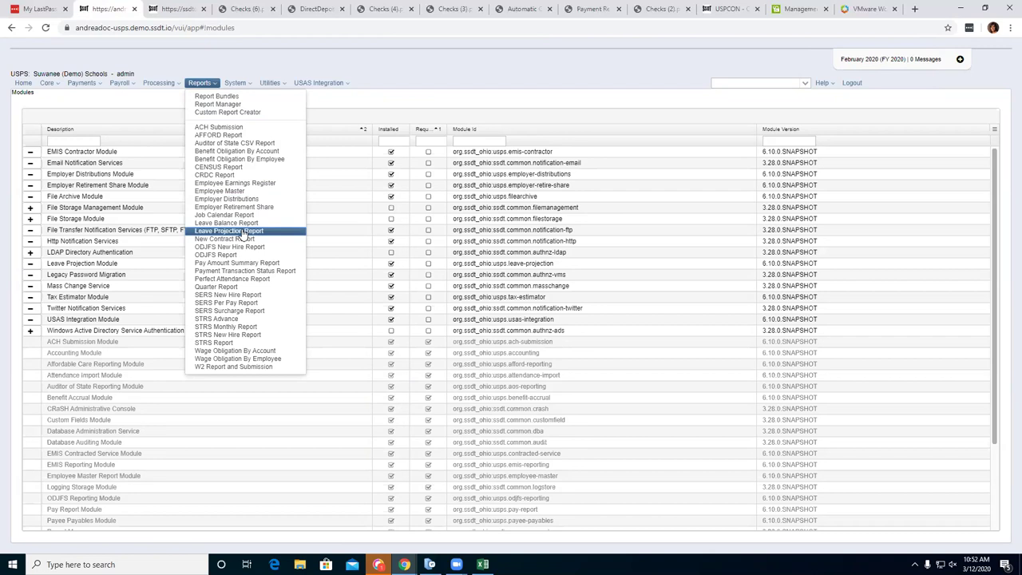
pyautogui.click(241, 235)
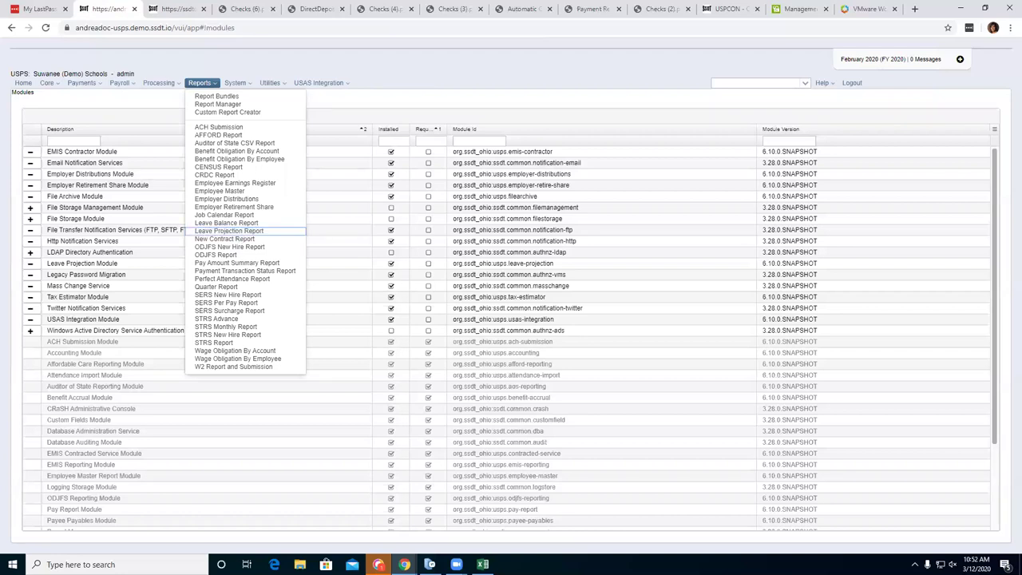
pyautogui.click(403, 76)
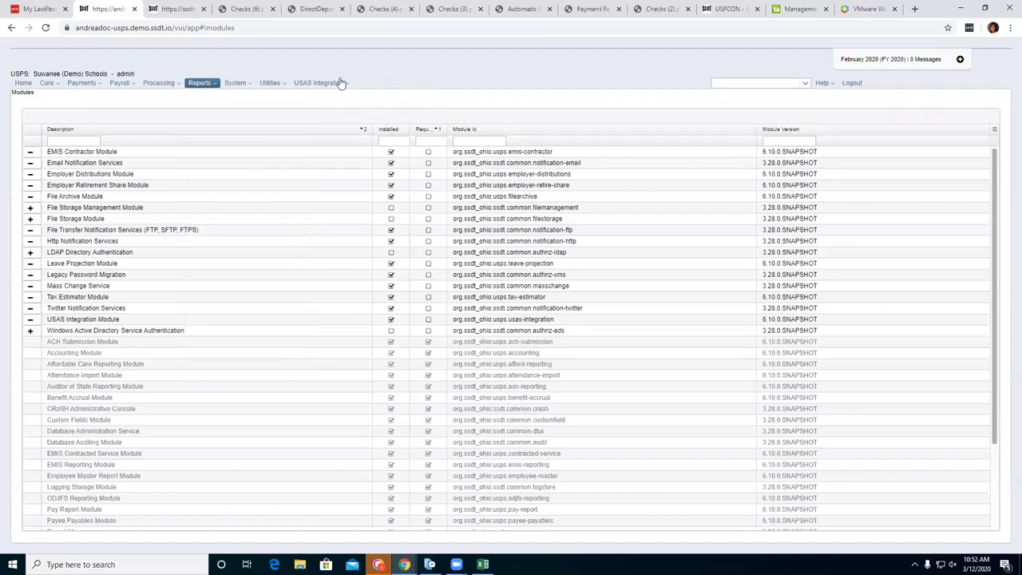
pyautogui.click(351, 85)
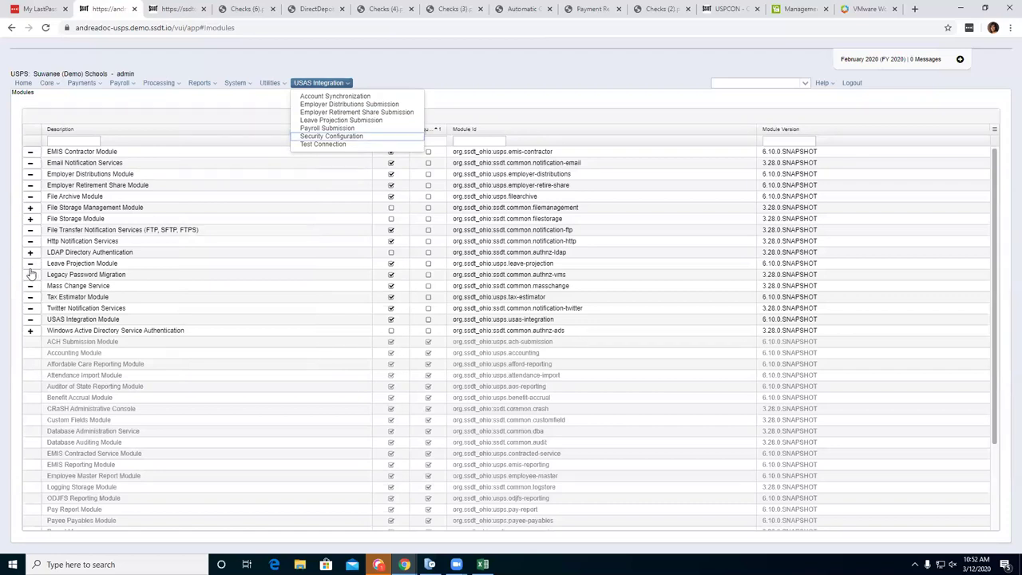
pyautogui.moveTo(200, 82)
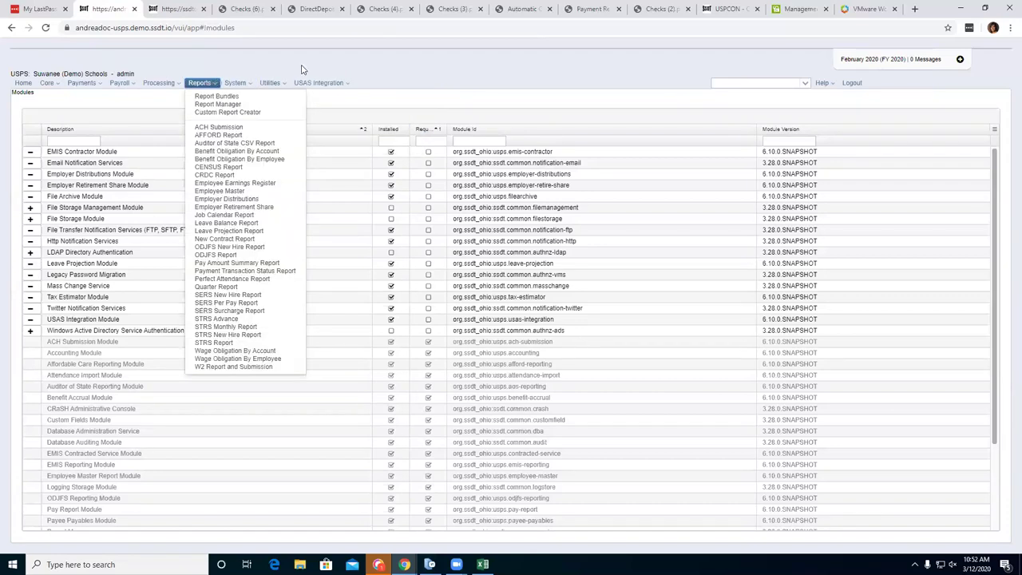
pyautogui.moveTo(327, 82)
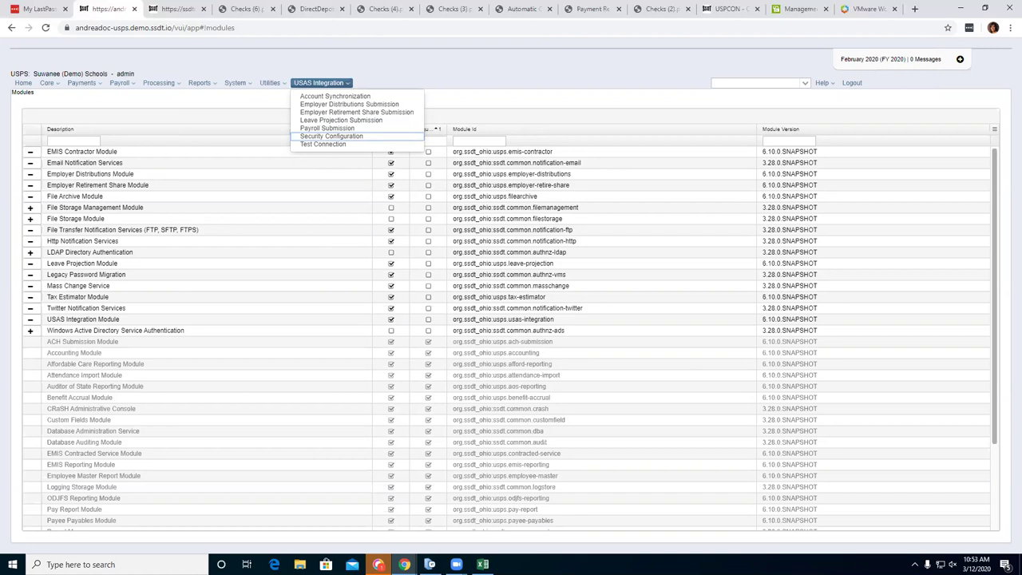
pyautogui.click(463, 81)
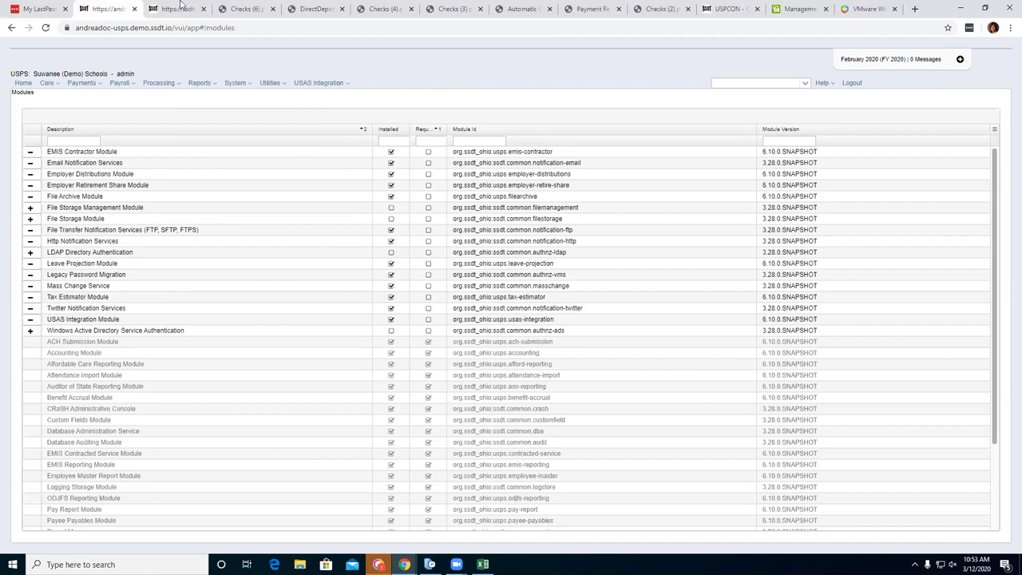
pyautogui.hotkey('ctrl', 'Tab')
pyautogui.click(55, 83)
pyautogui.click(56, 84)
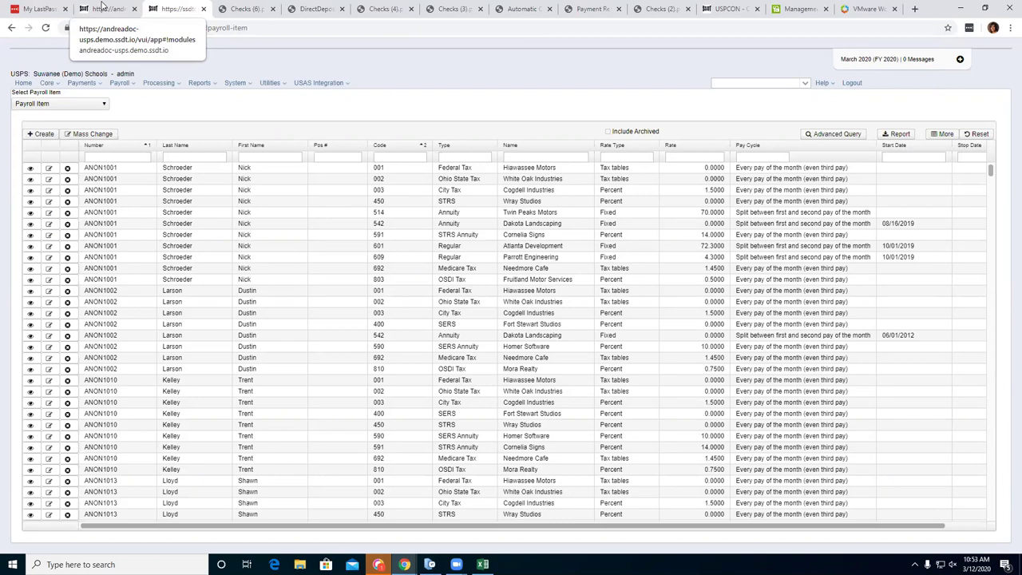
pyautogui.click(102, 6)
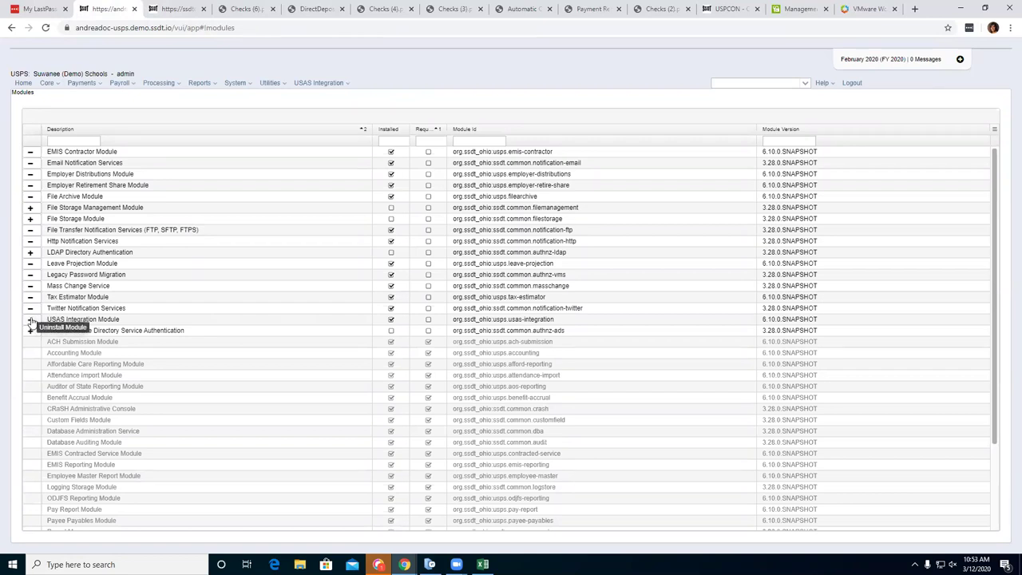
# Step: Remove the USAS Integration Module, add it back, and refresh the page
pyautogui.click(30, 320)
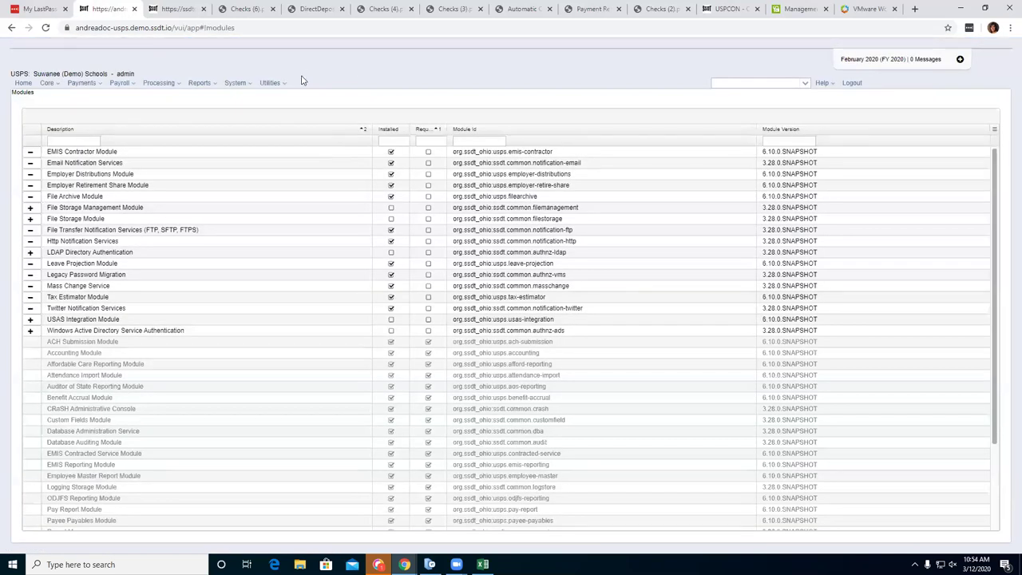
pyautogui.click(31, 320)
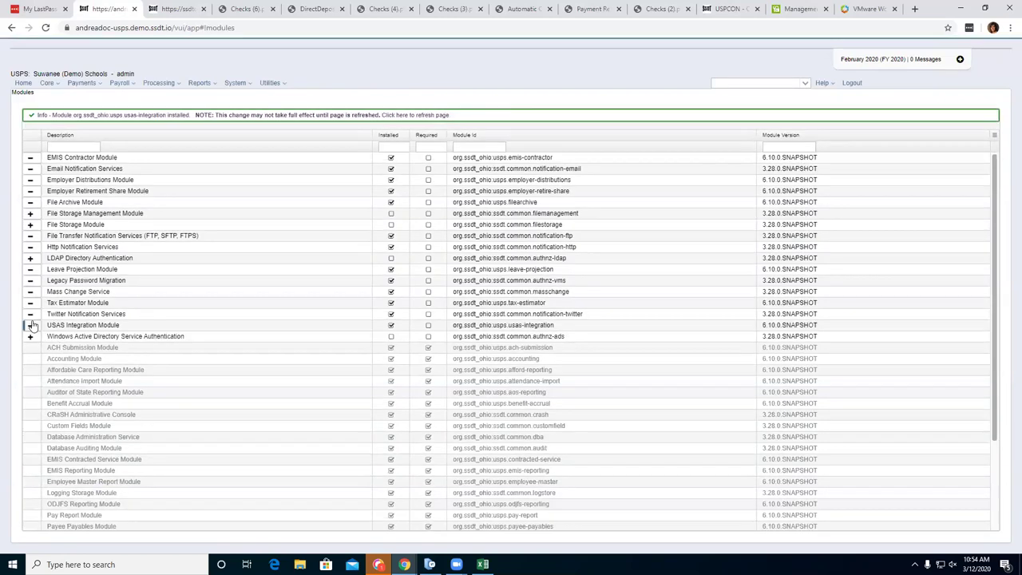
pyautogui.click(407, 115)
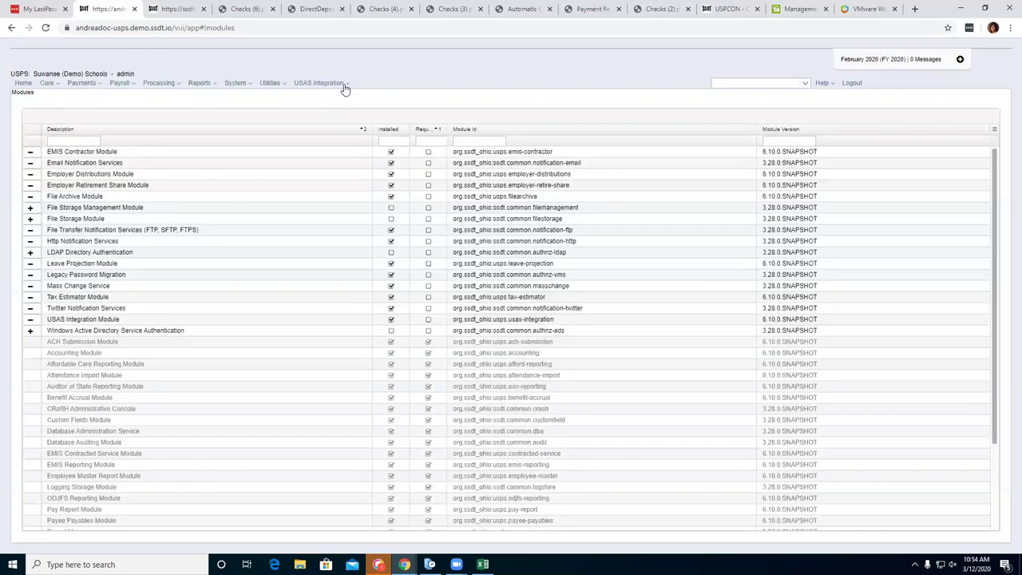
# Step: Check the USAS Integration menu options, then bring up the Reports list
pyautogui.click(350, 85)
pyautogui.click(351, 85)
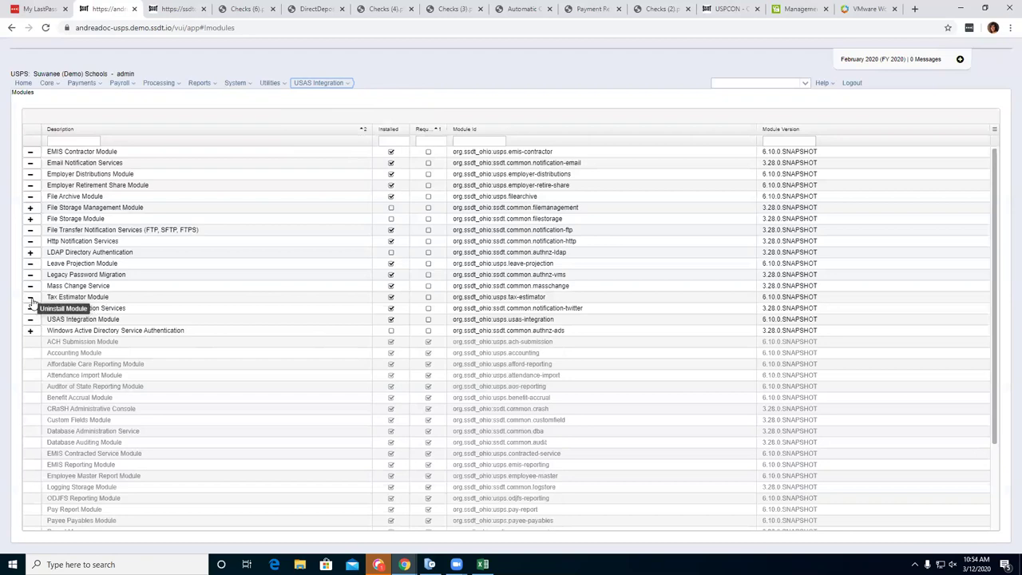
pyautogui.click(207, 84)
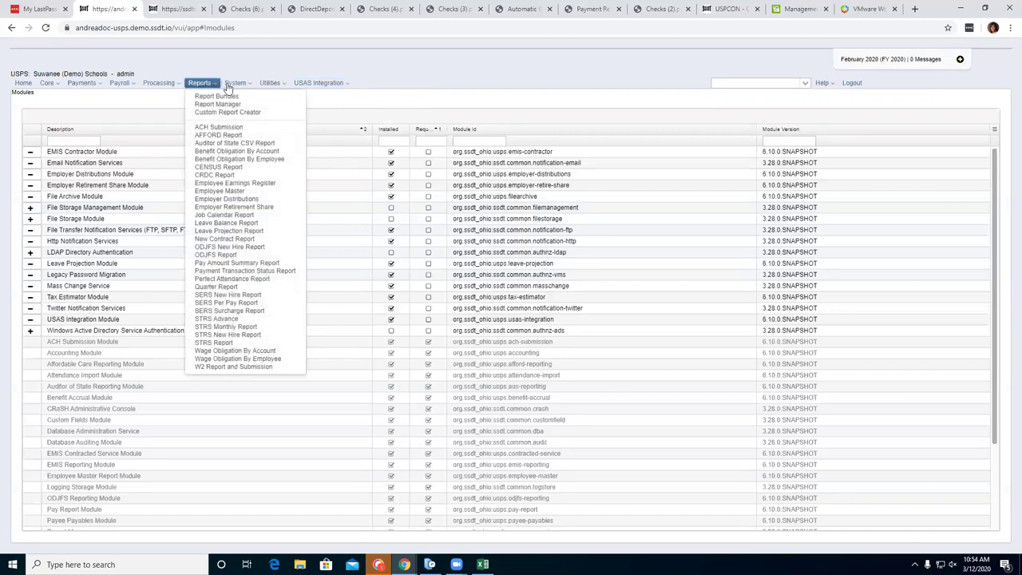
pyautogui.moveTo(280, 85)
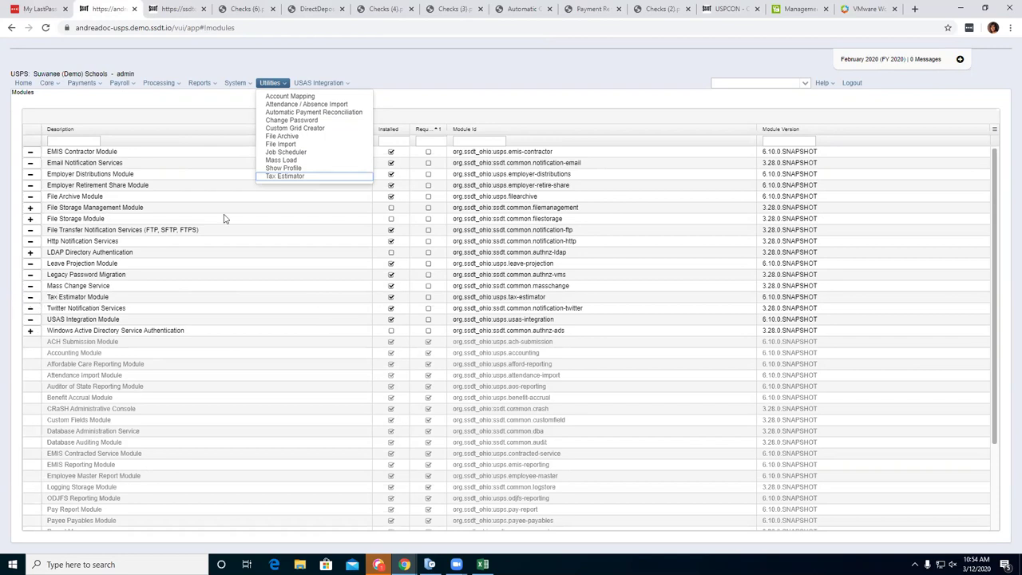
# Step: Open Utilities > Tax Estimator, view its Employee list without choosing, then return to System > Modules
pyautogui.click(296, 176)
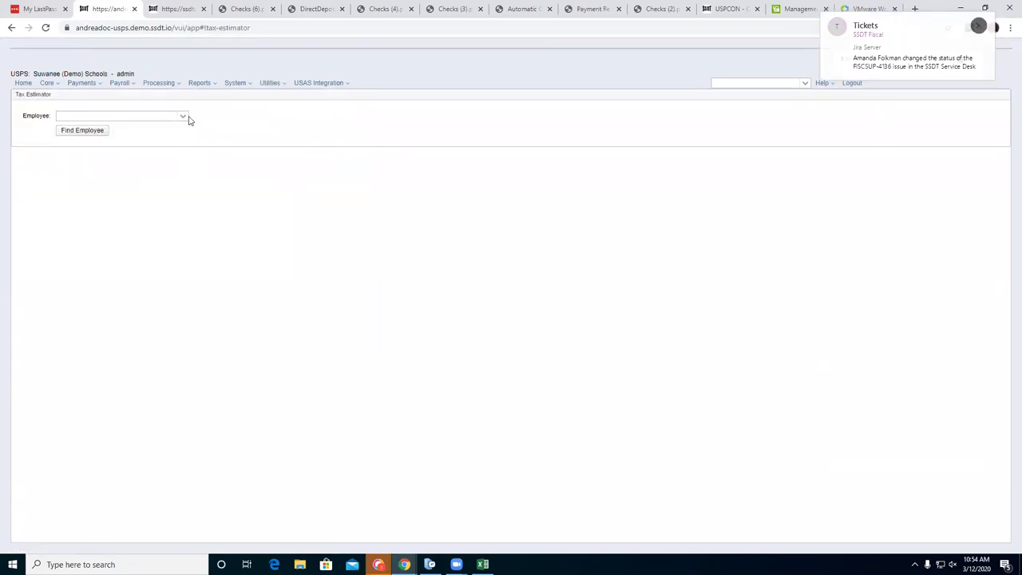
pyautogui.click(184, 116)
pyautogui.click(212, 115)
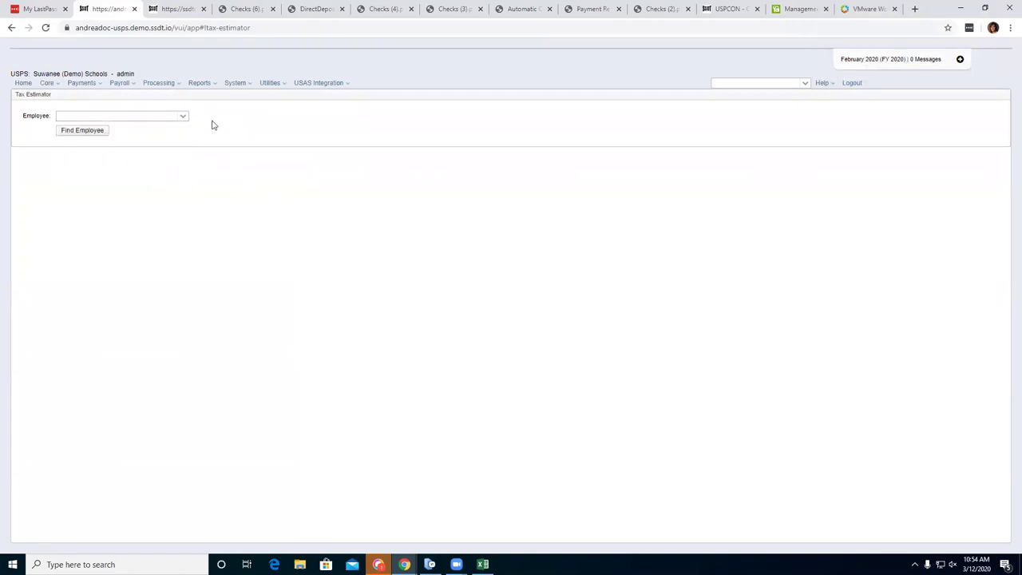
pyautogui.click(249, 85)
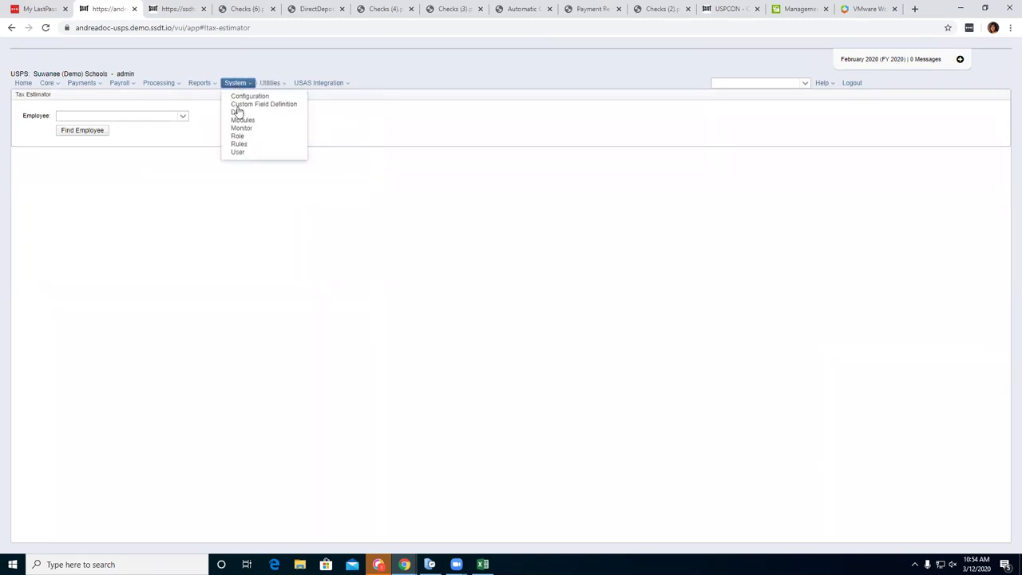
pyautogui.click(242, 121)
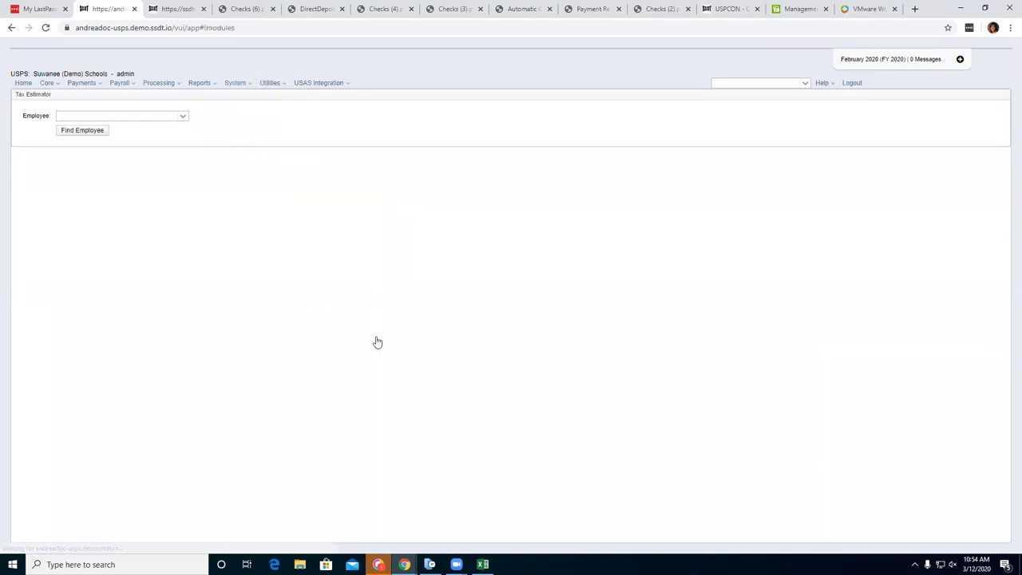